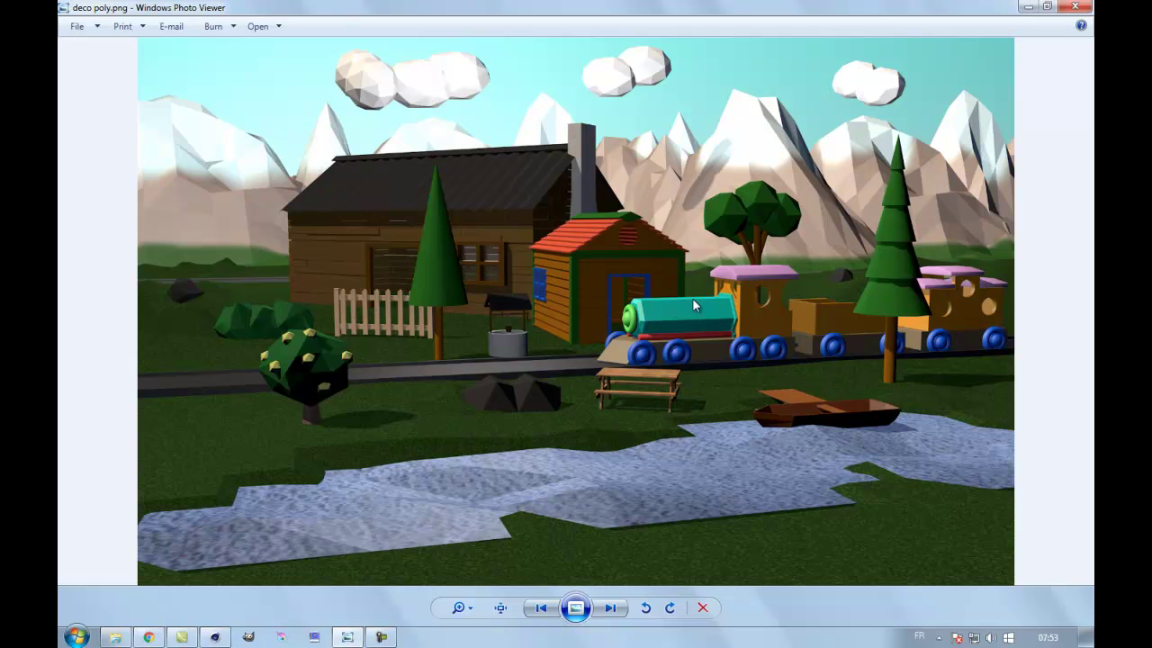
Step: Examine the reference images deco poly.png, train .jpg, train cote.jpg and train dessus.jpg, including a close look at the locomotive
click(612, 608)
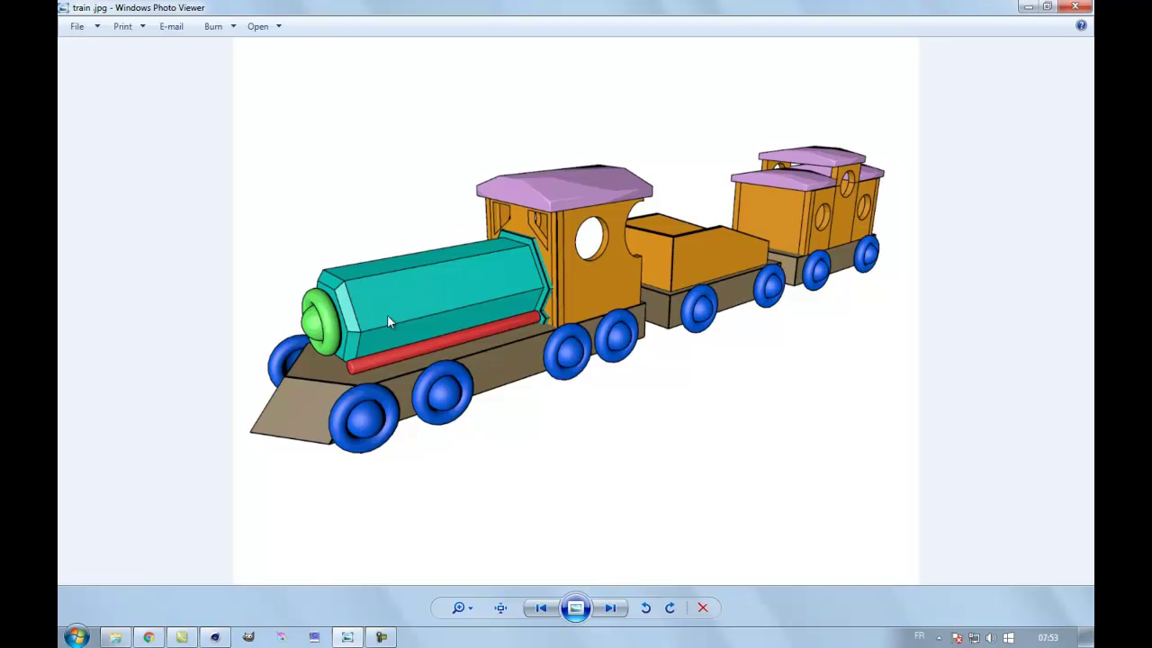
click(610, 609)
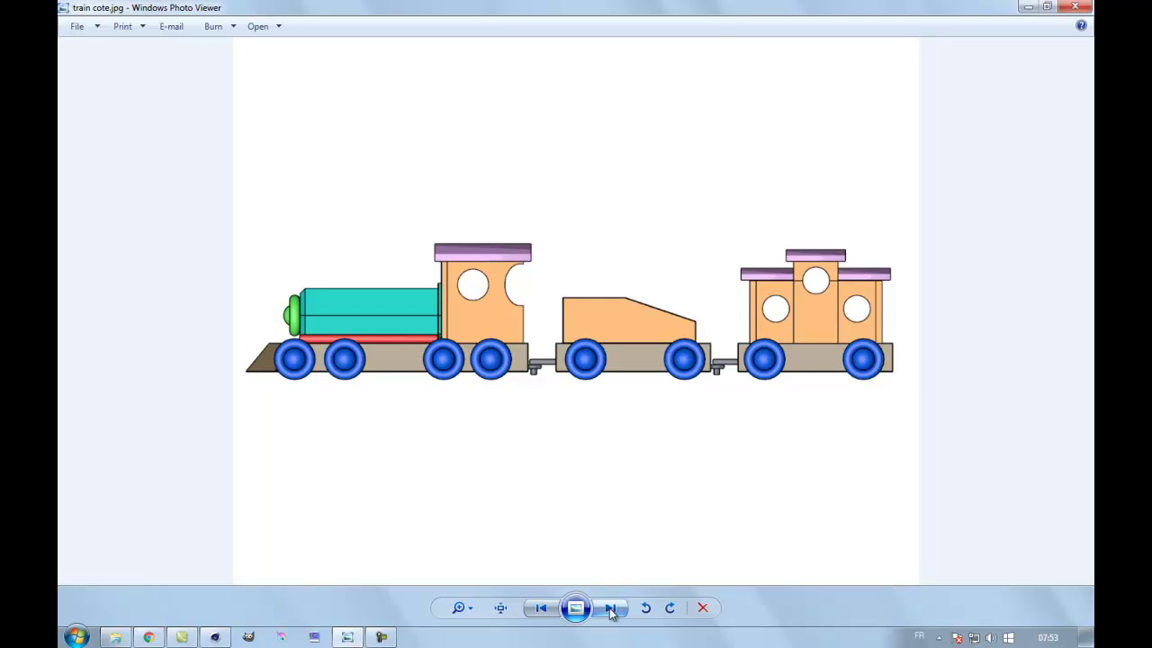
click(610, 610)
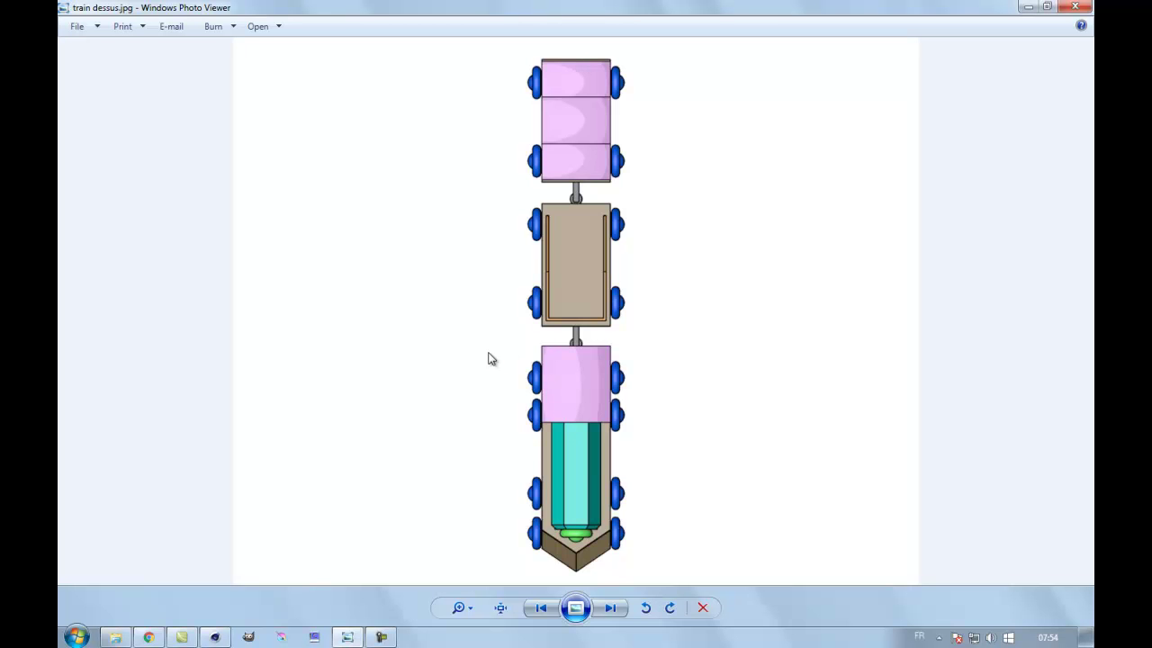
click(603, 607)
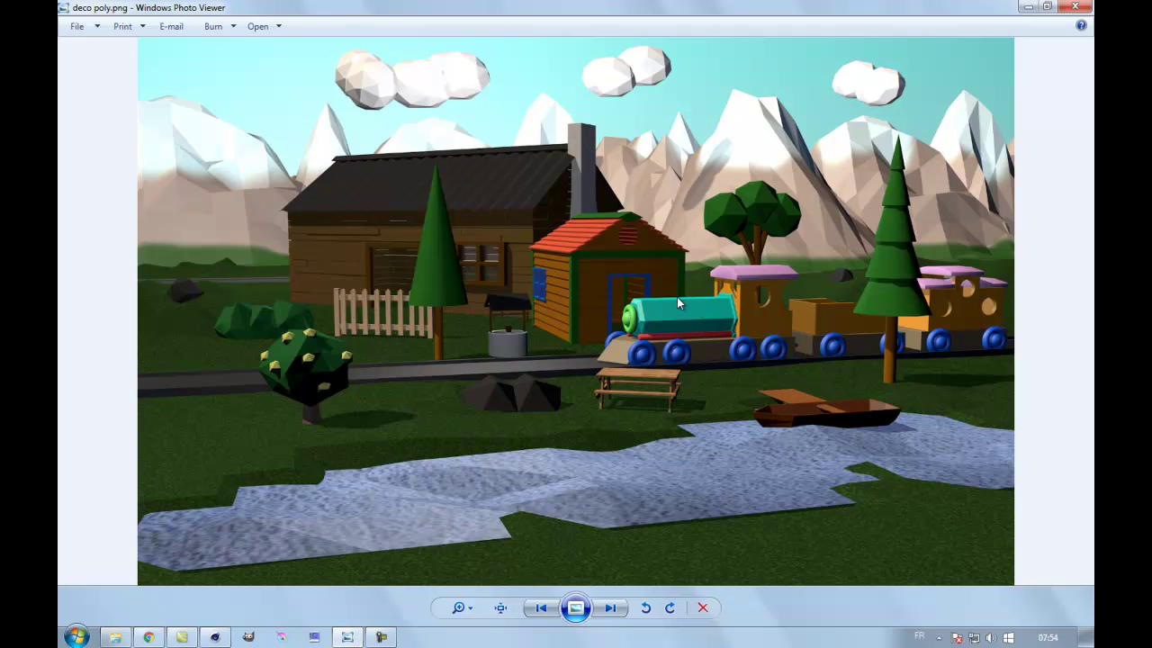
scroll(687, 306, up, 2)
scroll(687, 317, up, 2)
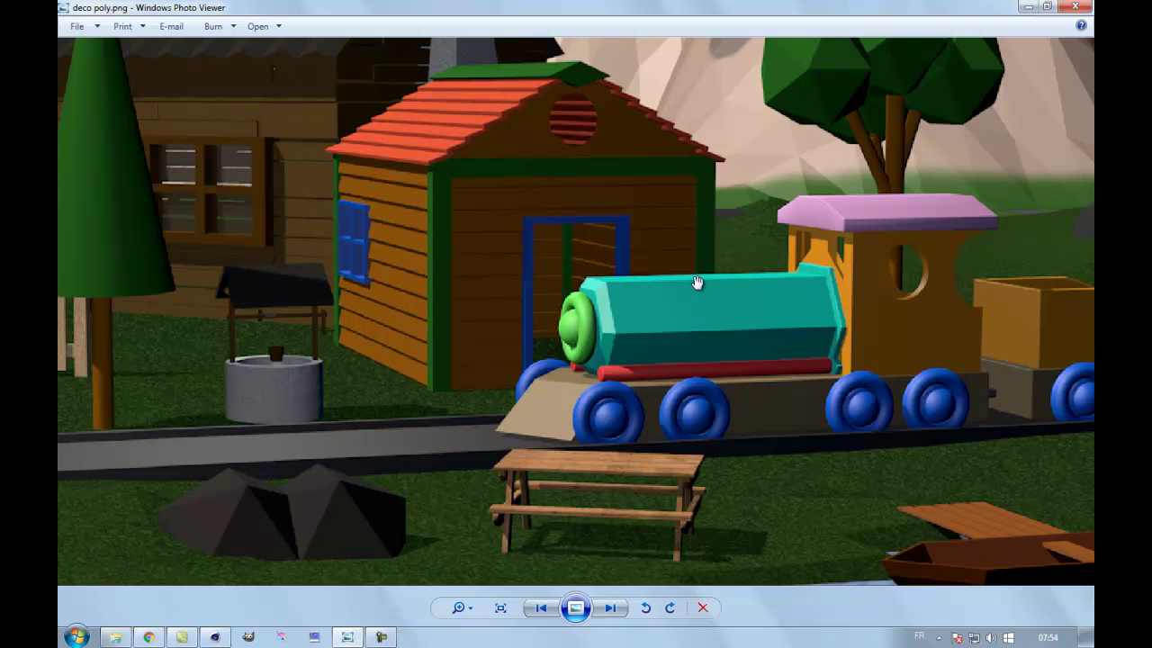
scroll(758, 353, down, 5)
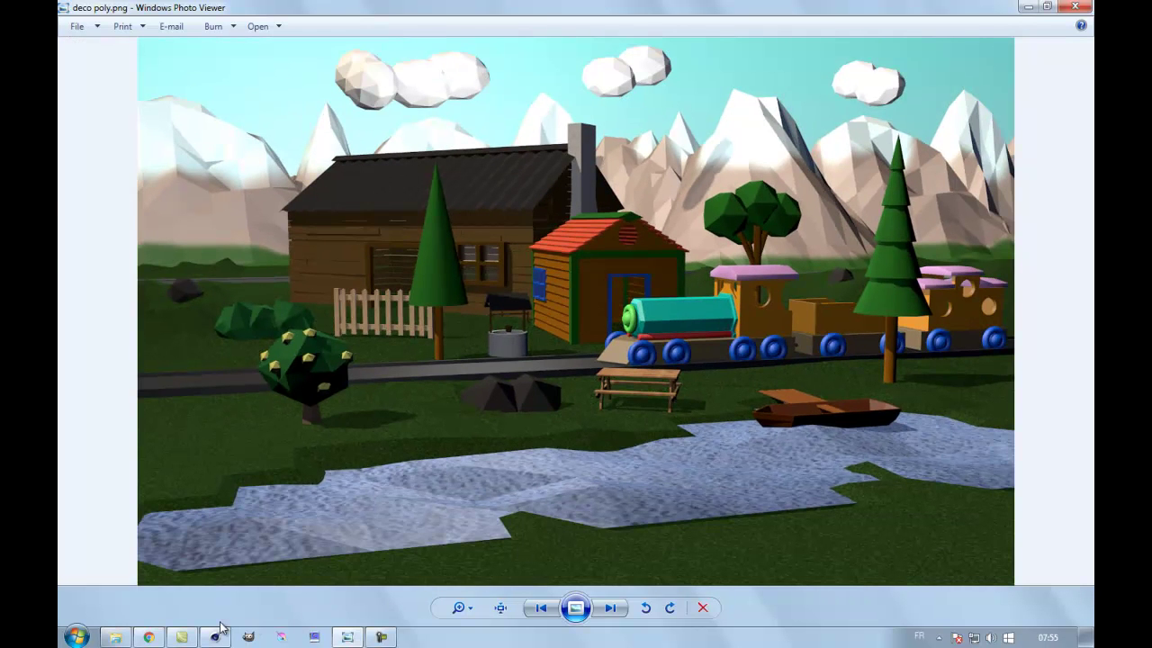
click(611, 609)
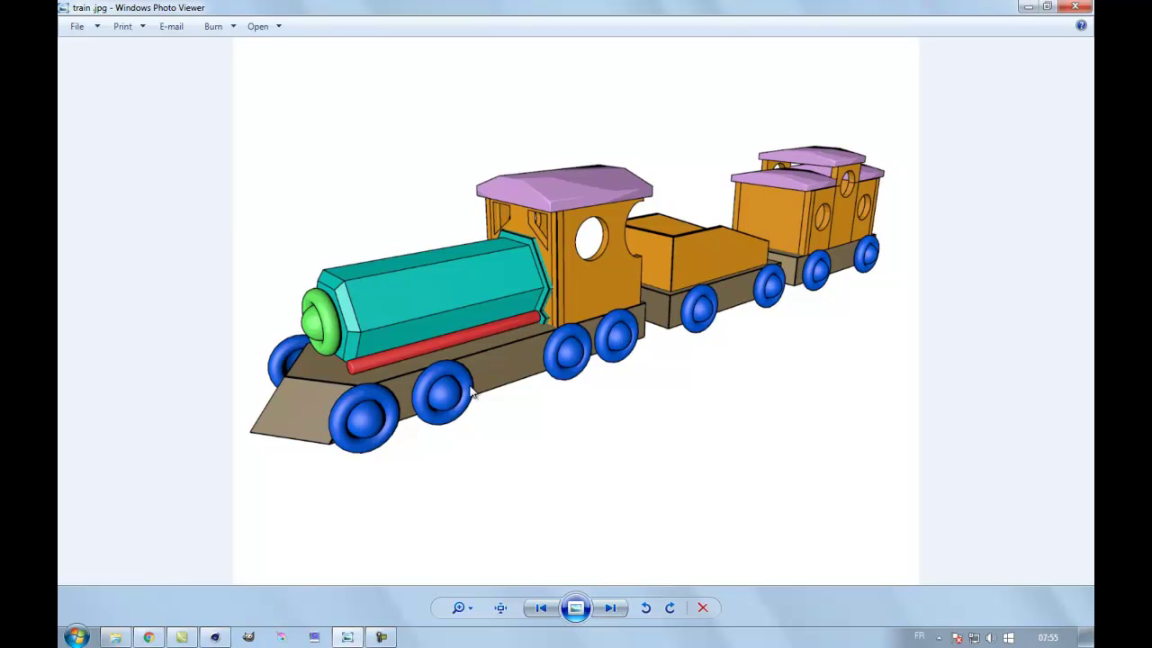
click(609, 608)
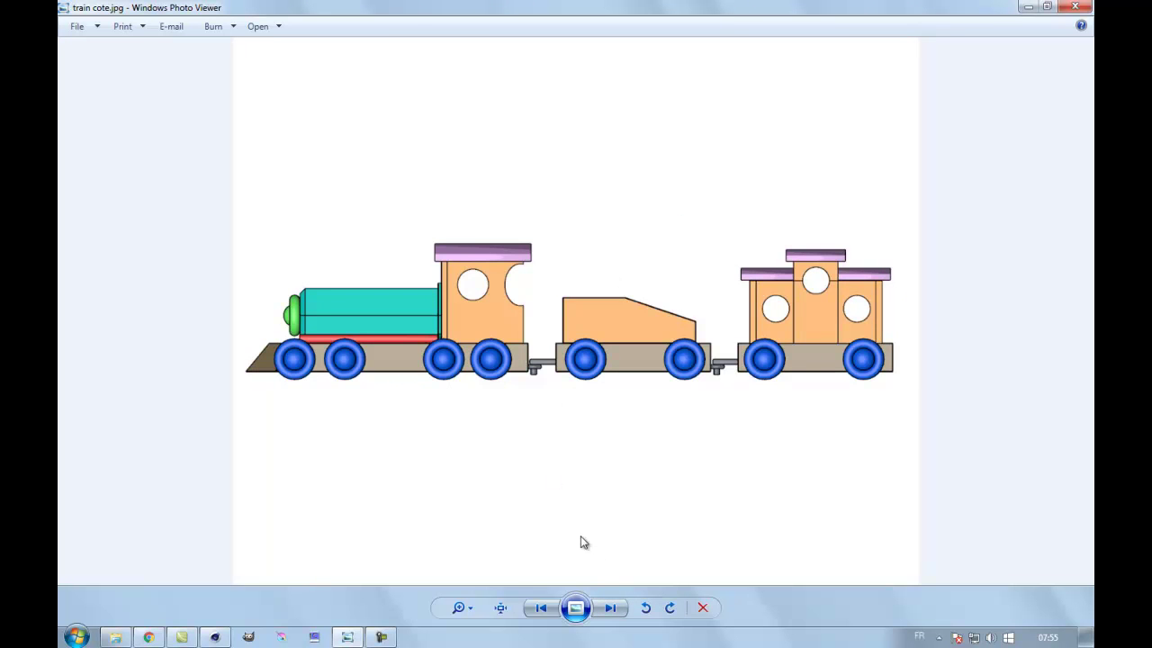
click(611, 609)
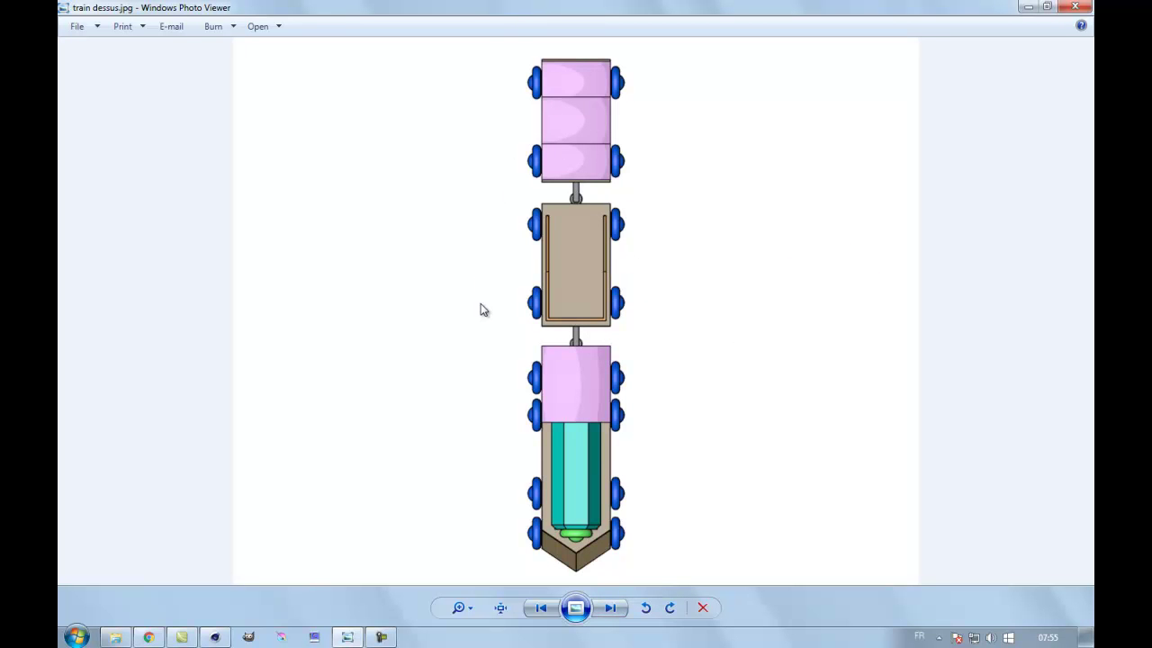
click(611, 608)
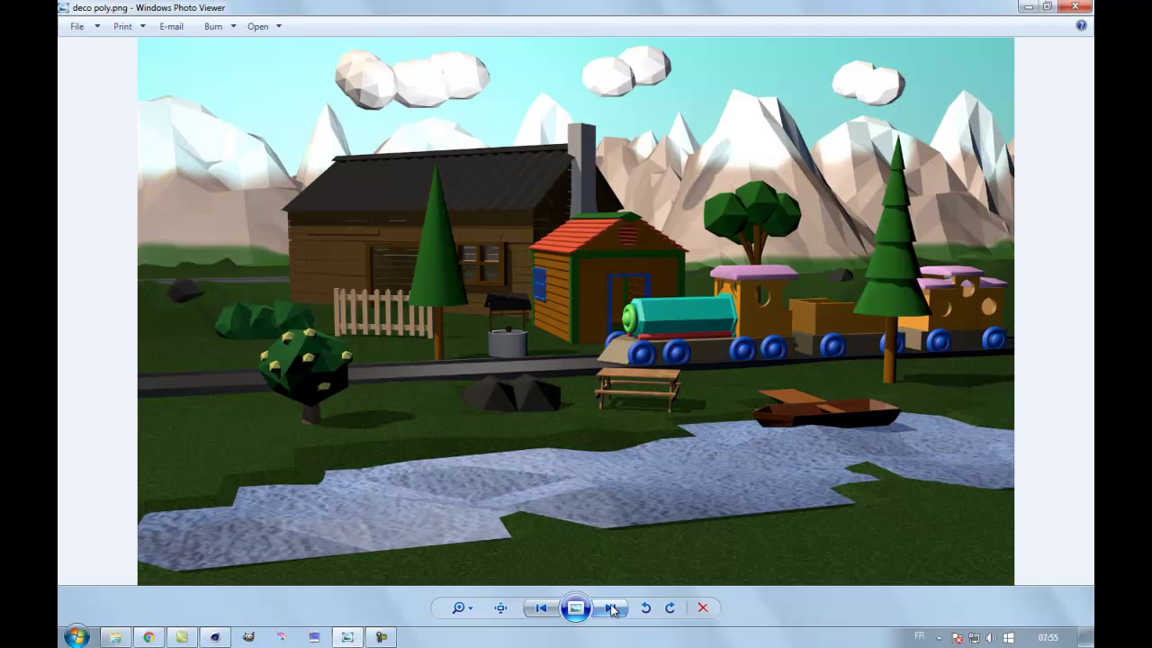
click(610, 608)
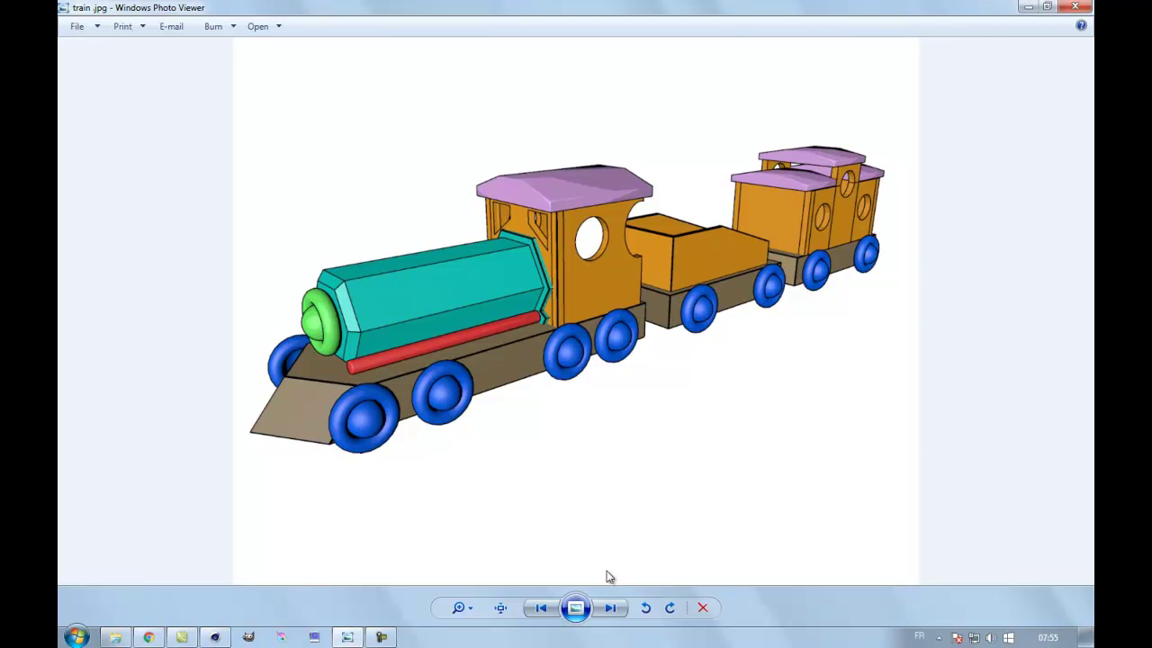
Step: Switch to Cinema 4D and create a new empty project
click(216, 639)
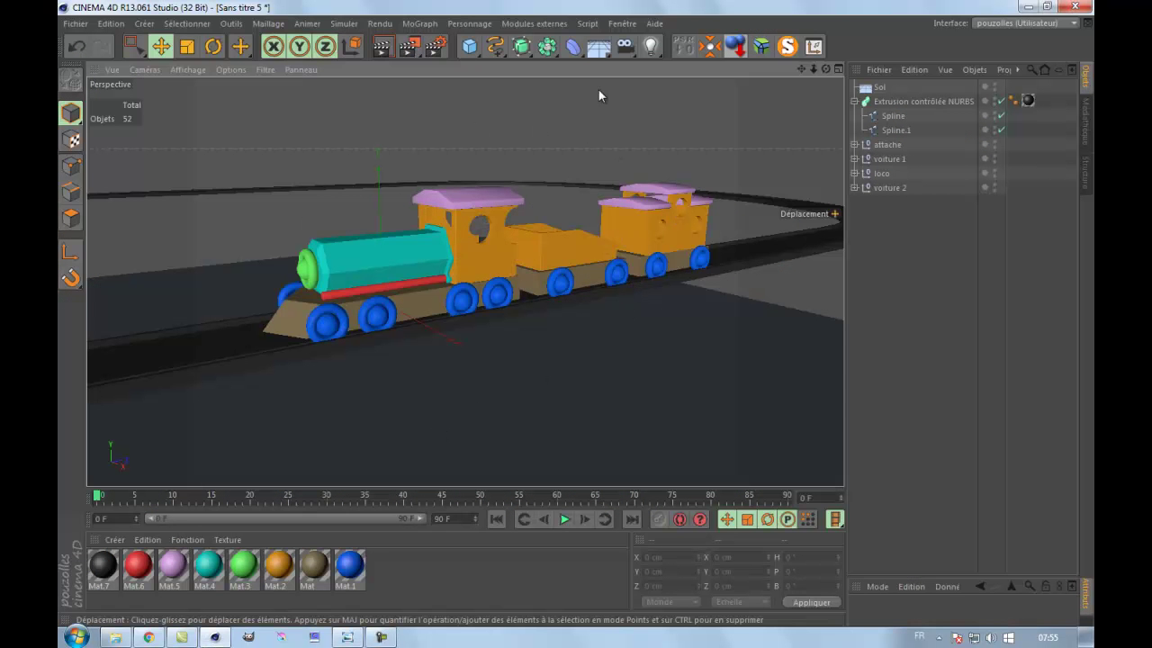
click(75, 23)
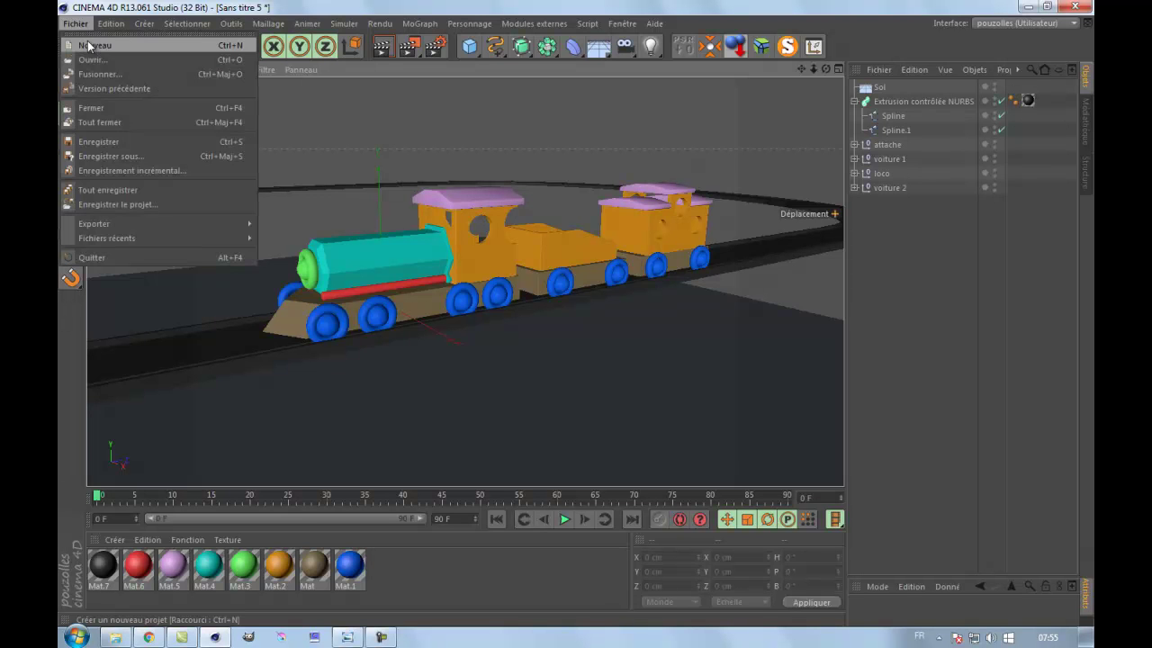
click(92, 47)
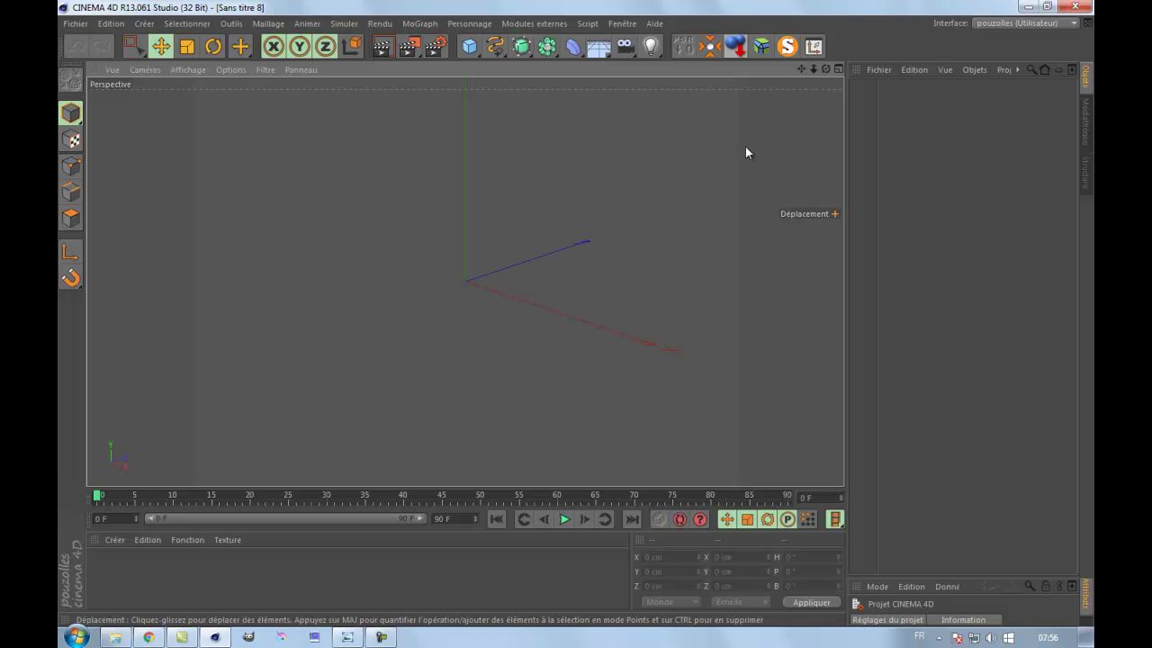
Step: Show the four-viewport layout and make the Haut view active
click(838, 69)
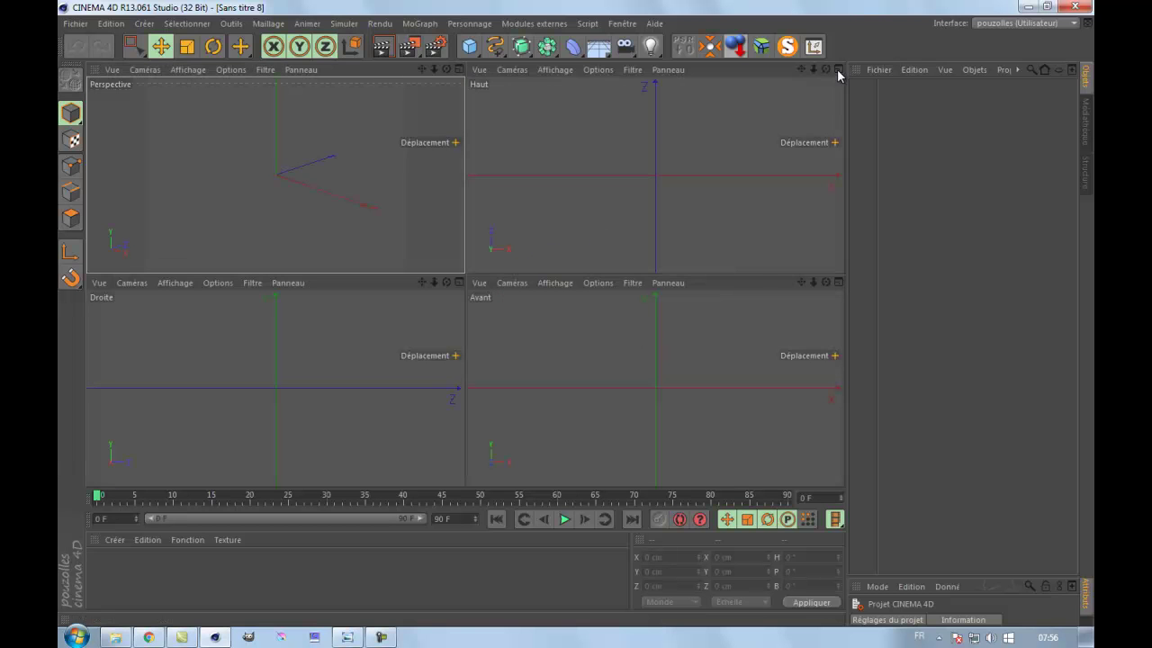
click(577, 148)
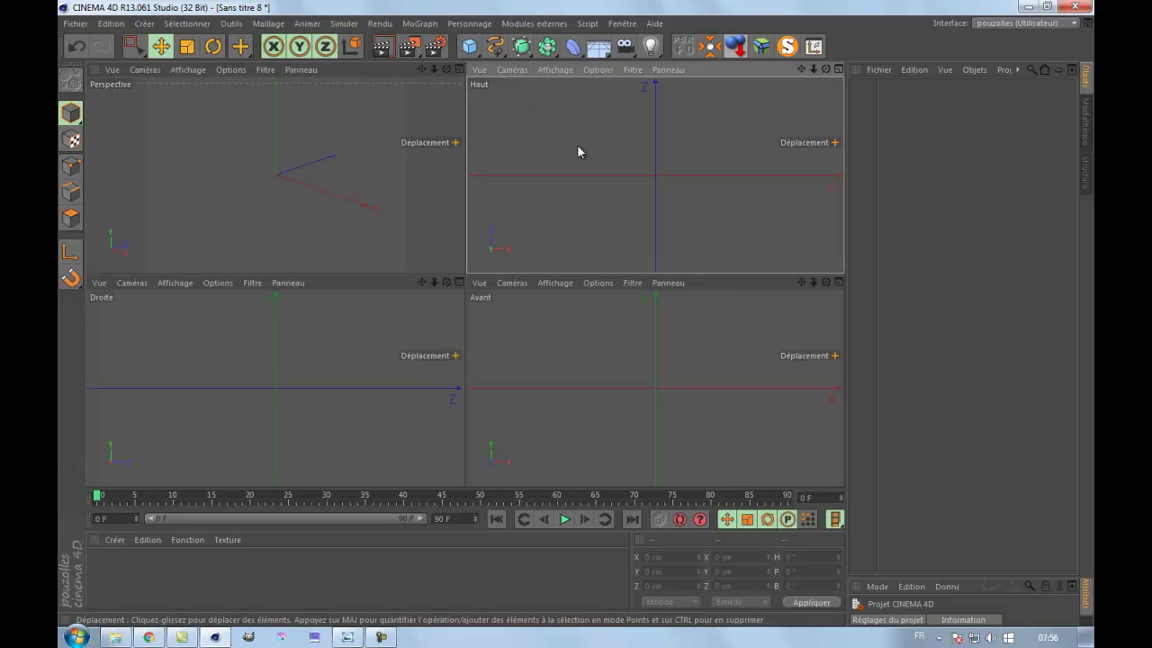
click(289, 350)
click(577, 360)
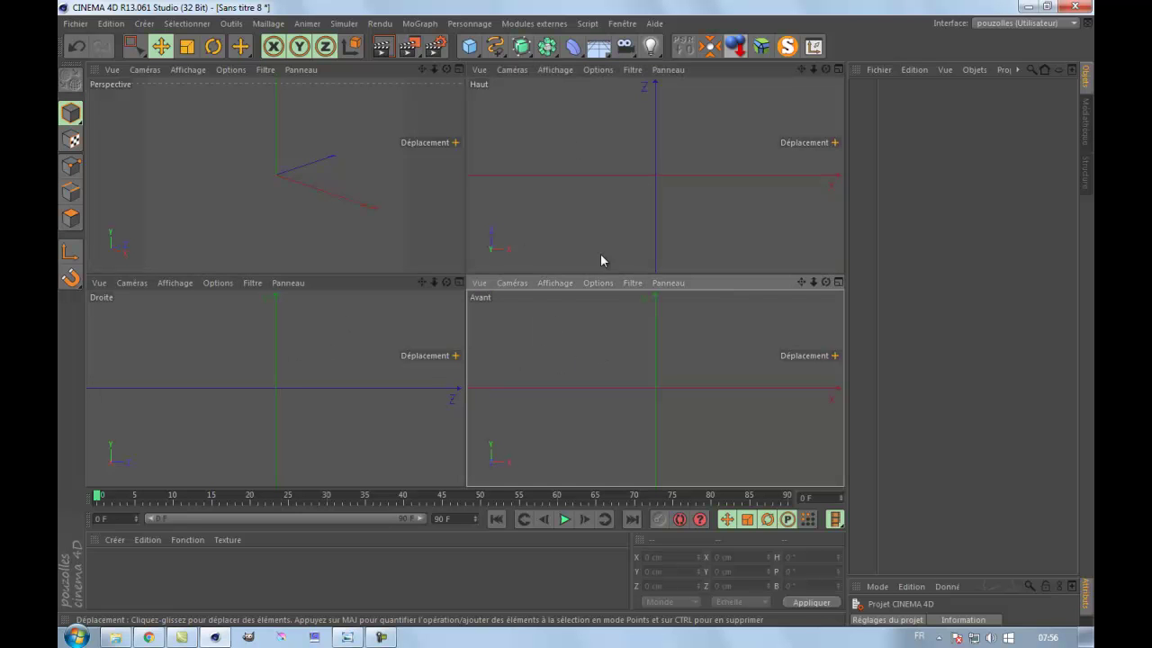
click(587, 190)
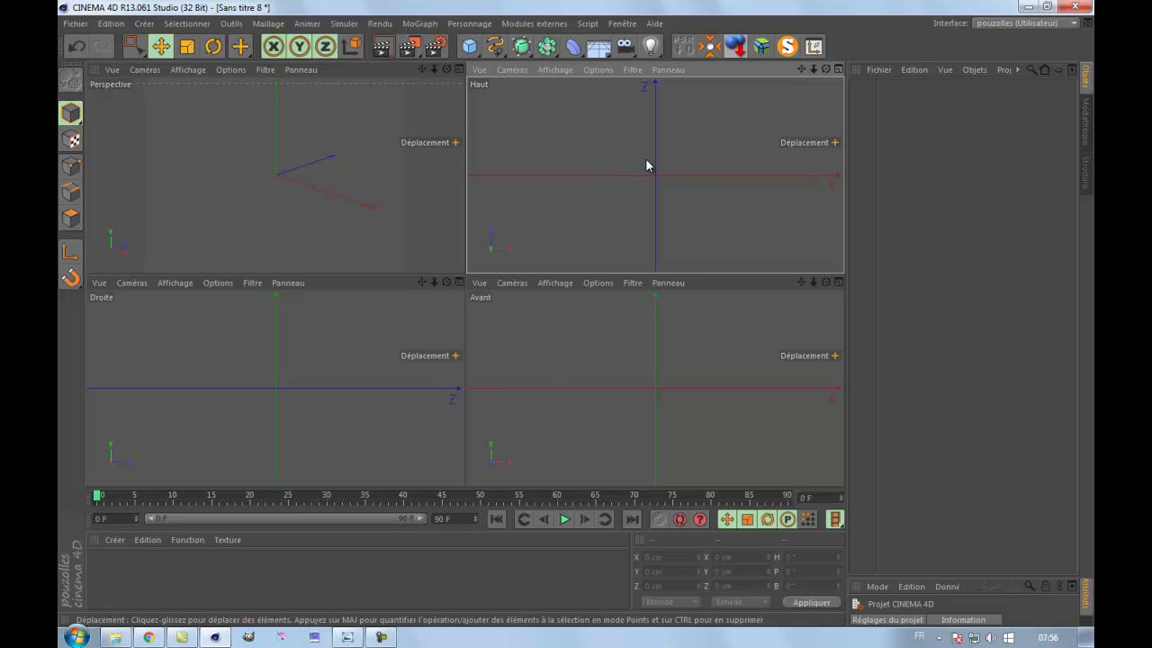
Step: Switch the Haut viewport's camera to Bas and return it to Haut
click(481, 72)
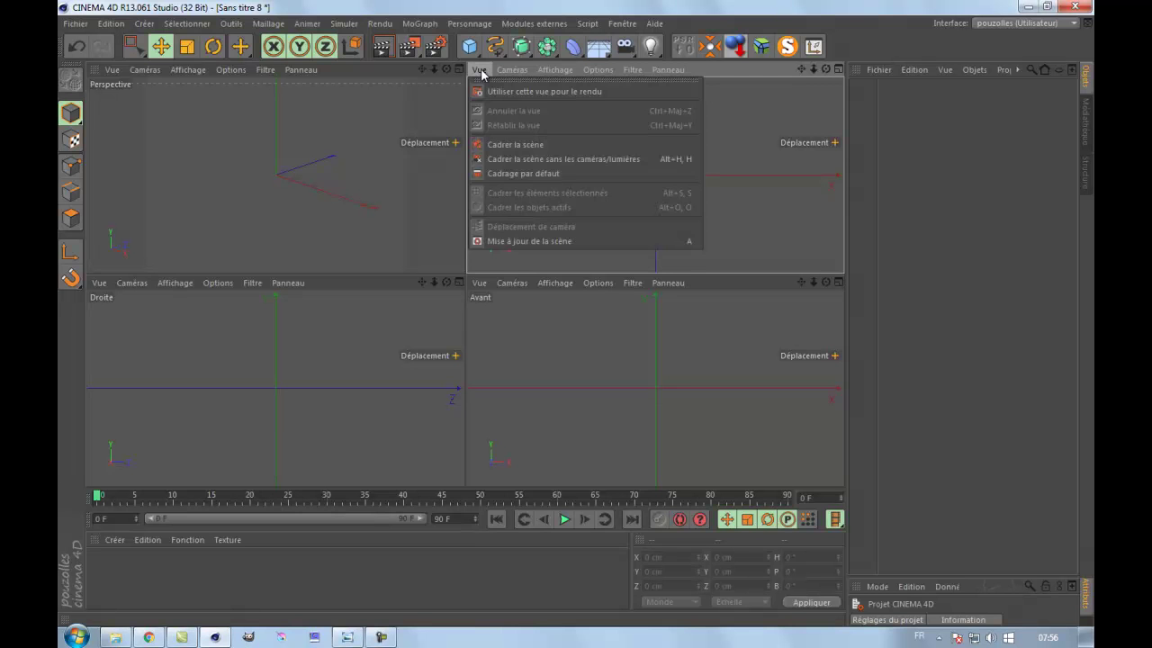
mouse_move(511, 72)
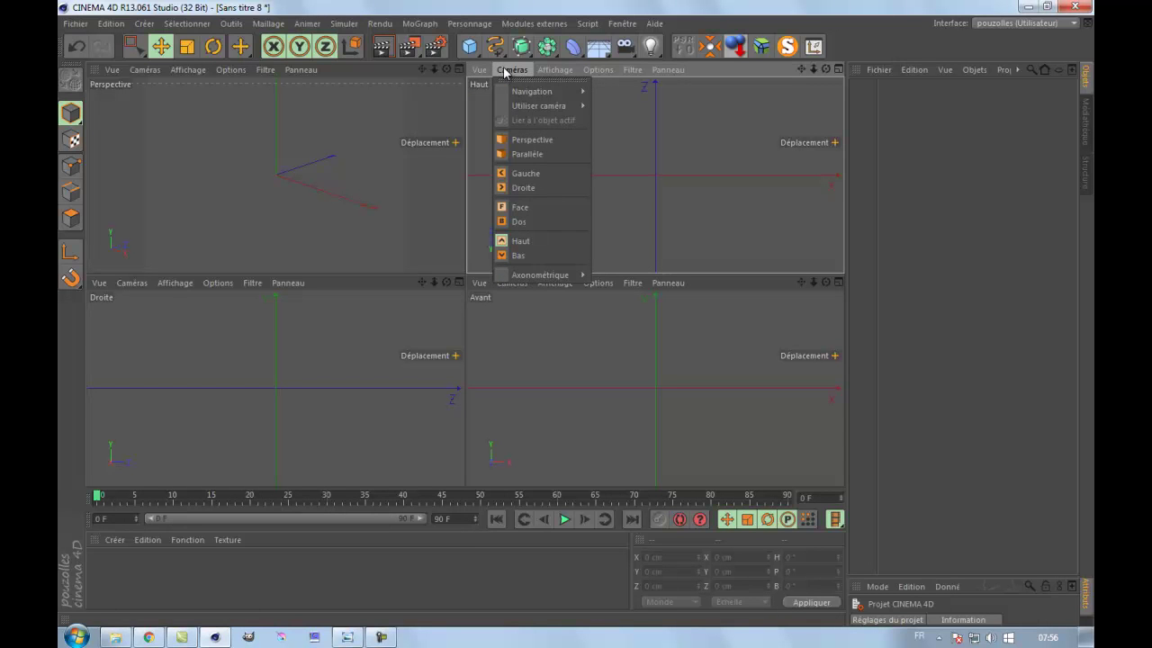
click(513, 256)
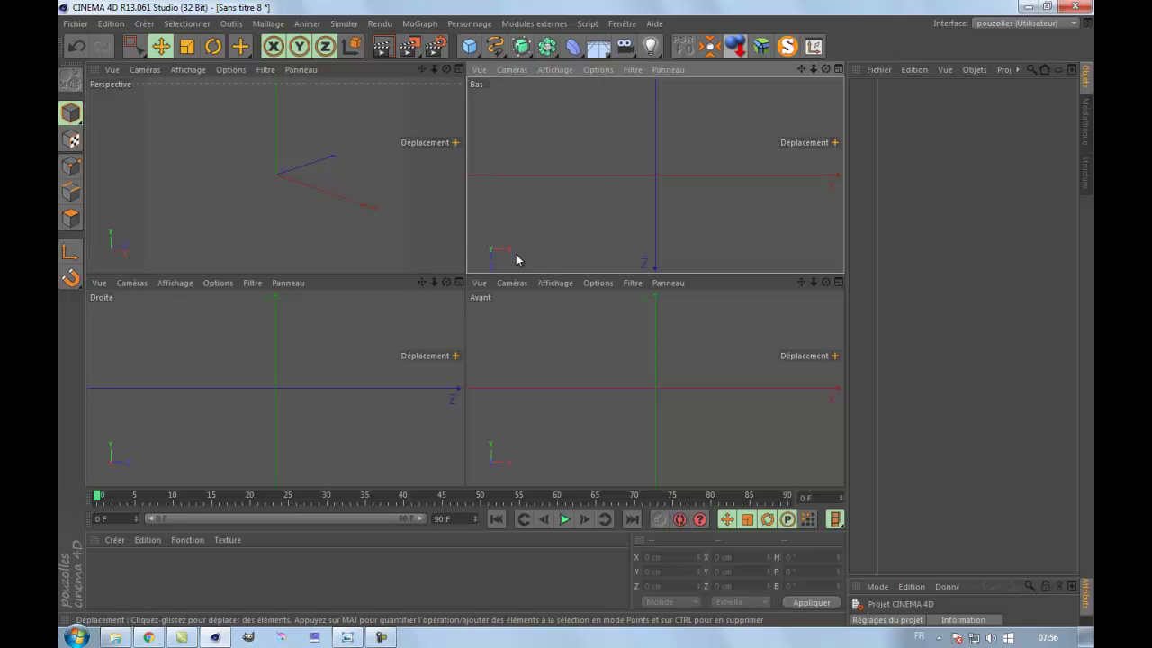
click(479, 70)
mouse_move(506, 72)
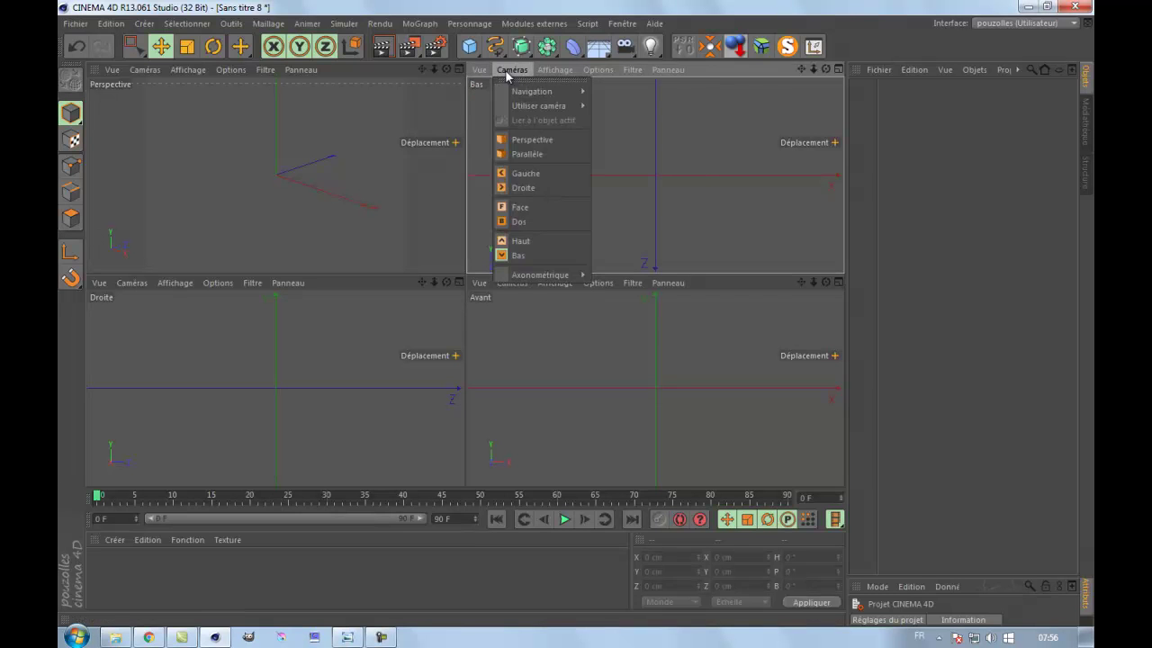
click(526, 242)
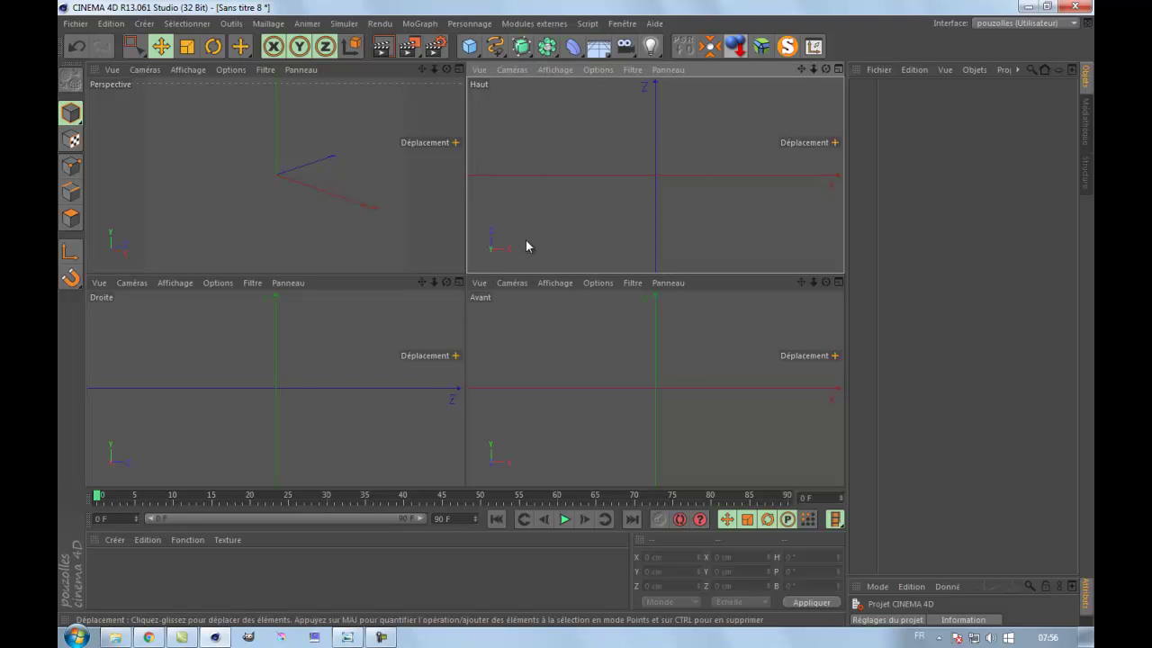
Step: Change the Droite viewport's camera to Gauche
click(276, 374)
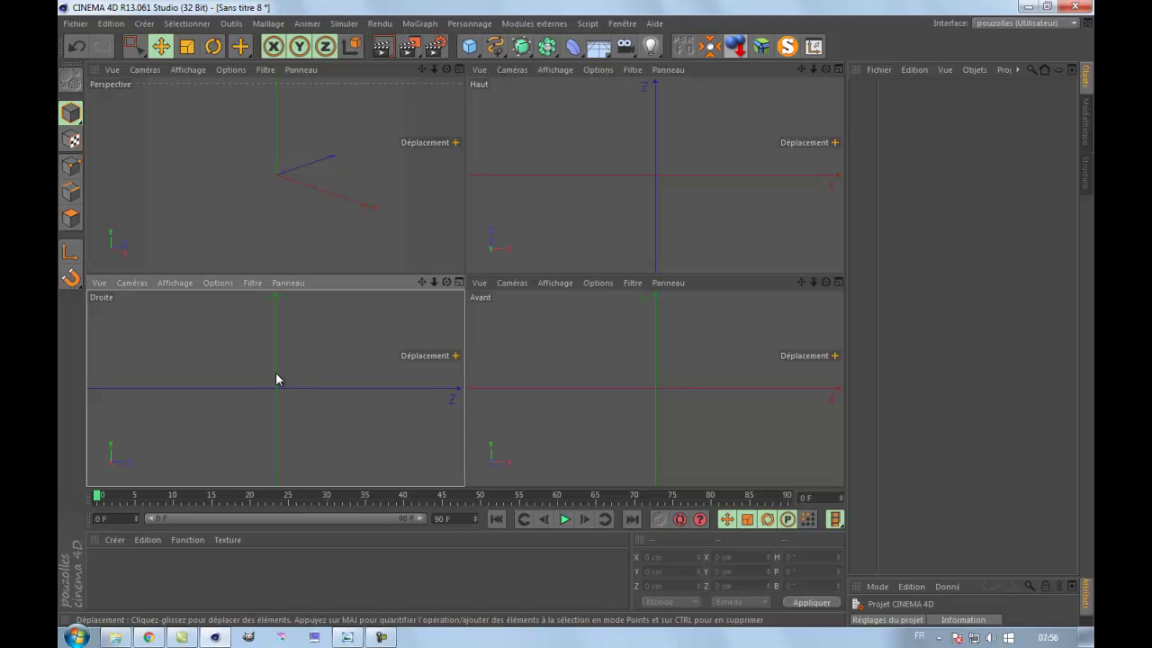
click(143, 284)
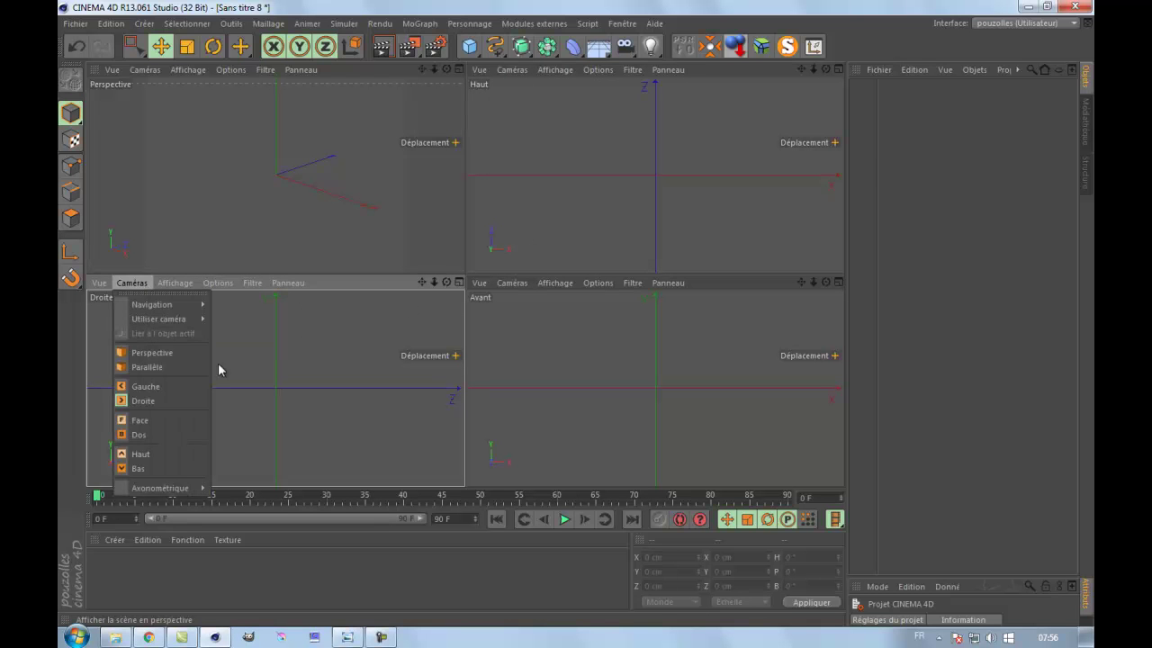
click(159, 394)
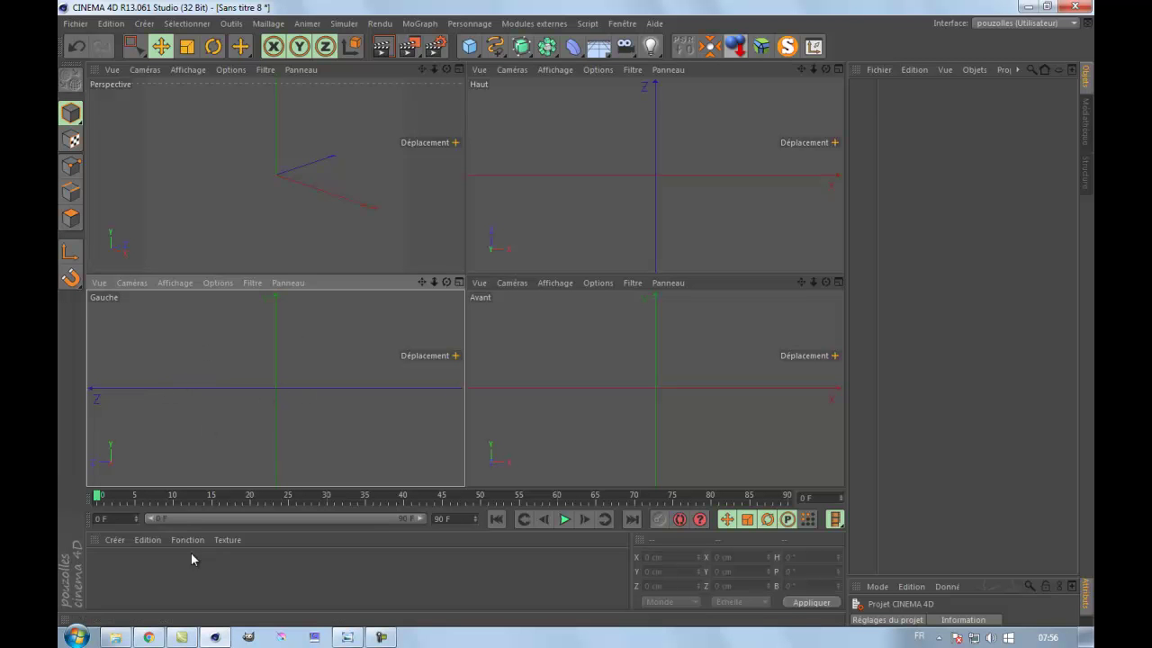
Step: View train cote.jpg from the tuto c4d folder to check the train's side direction, and return to the Gauche viewport
click(117, 636)
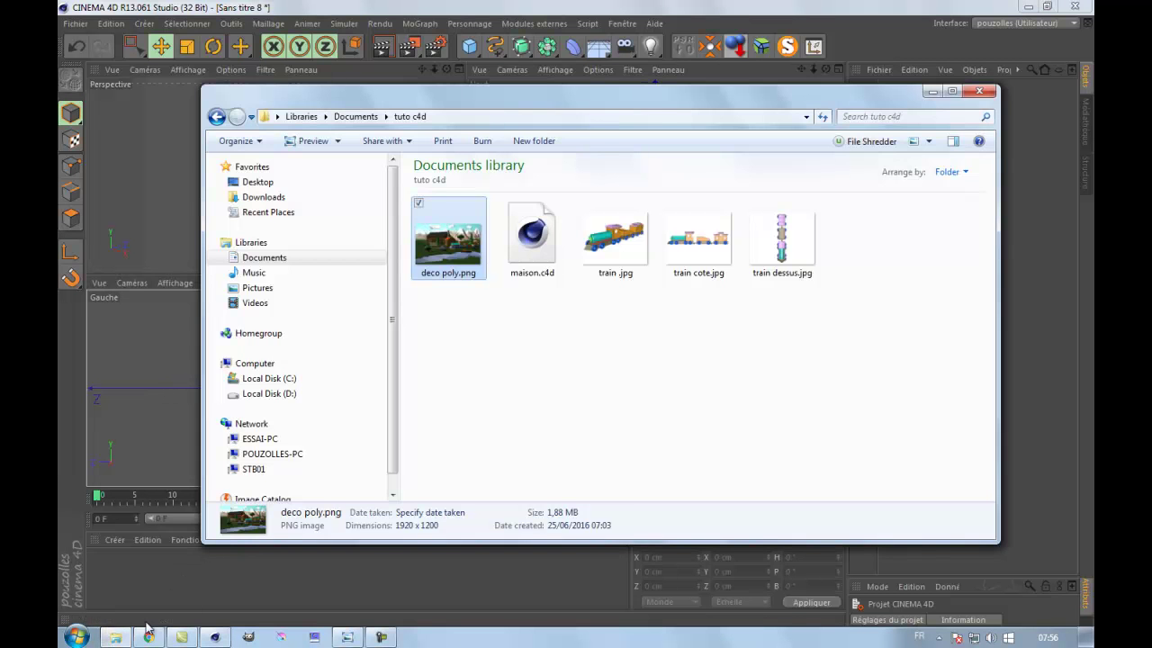
double_click(688, 270)
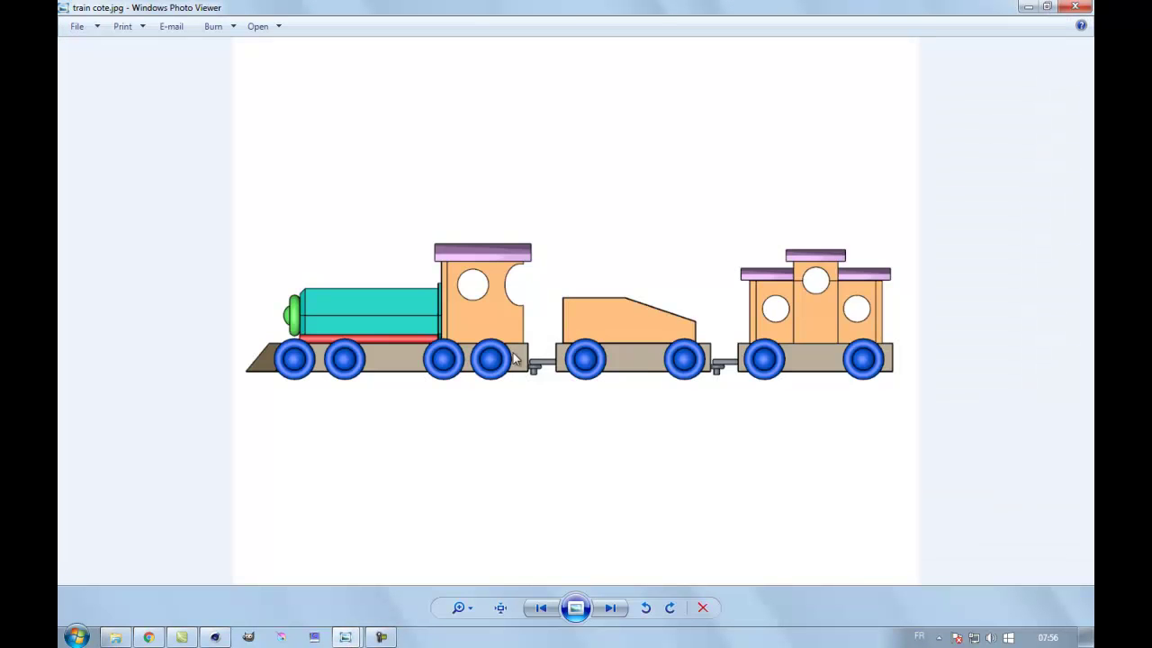
click(1075, 7)
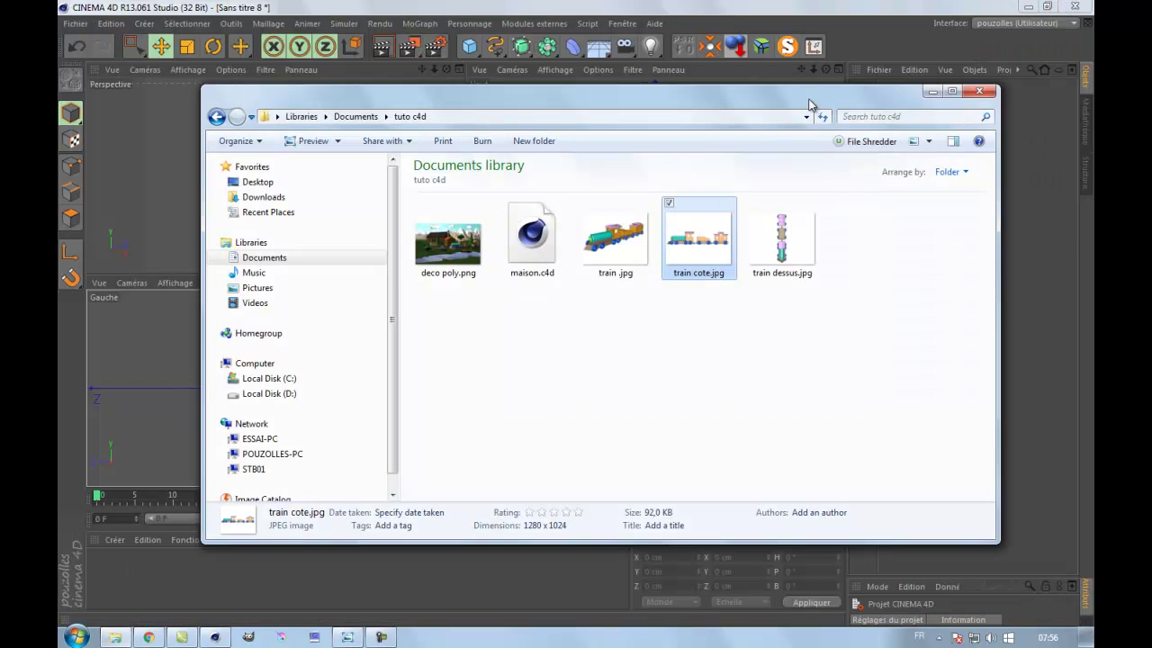
click(180, 369)
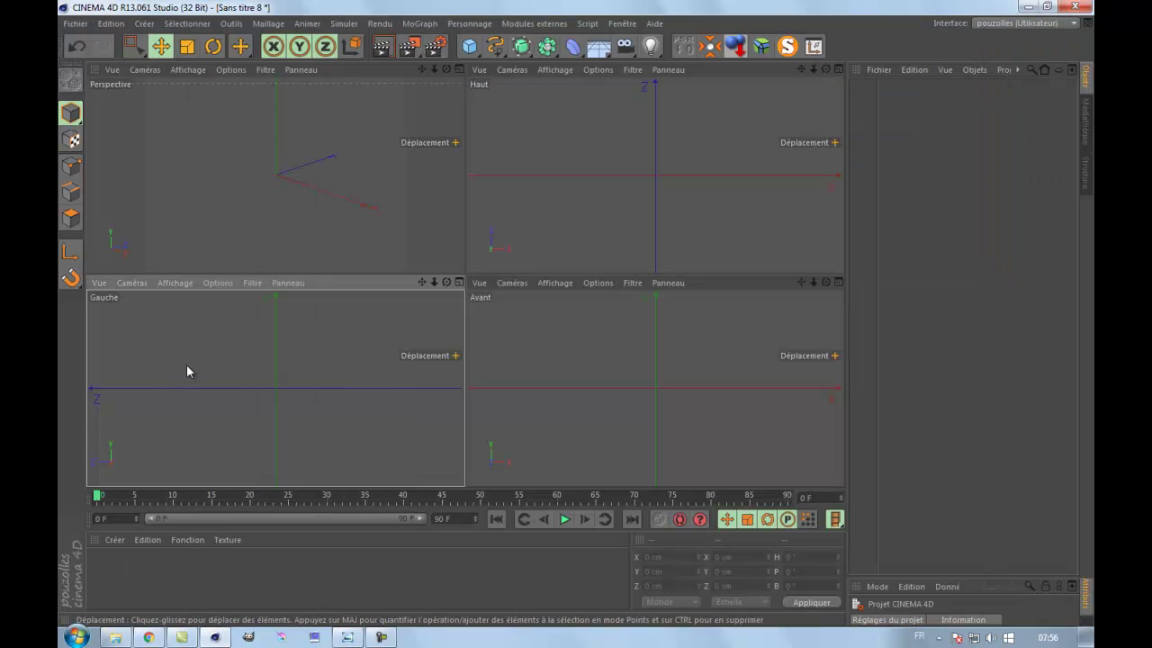
Step: Activate the Avant viewport and check the train .jpg reference image in Windows Photo Viewer before returning to Cinema 4D
click(584, 353)
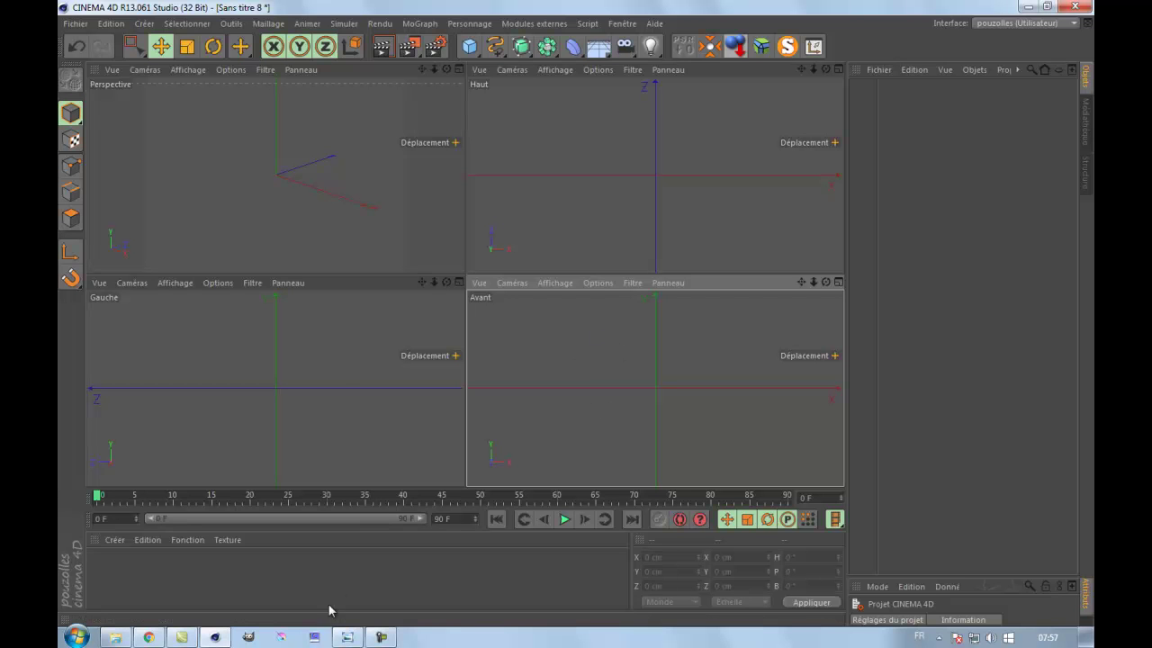
click(312, 637)
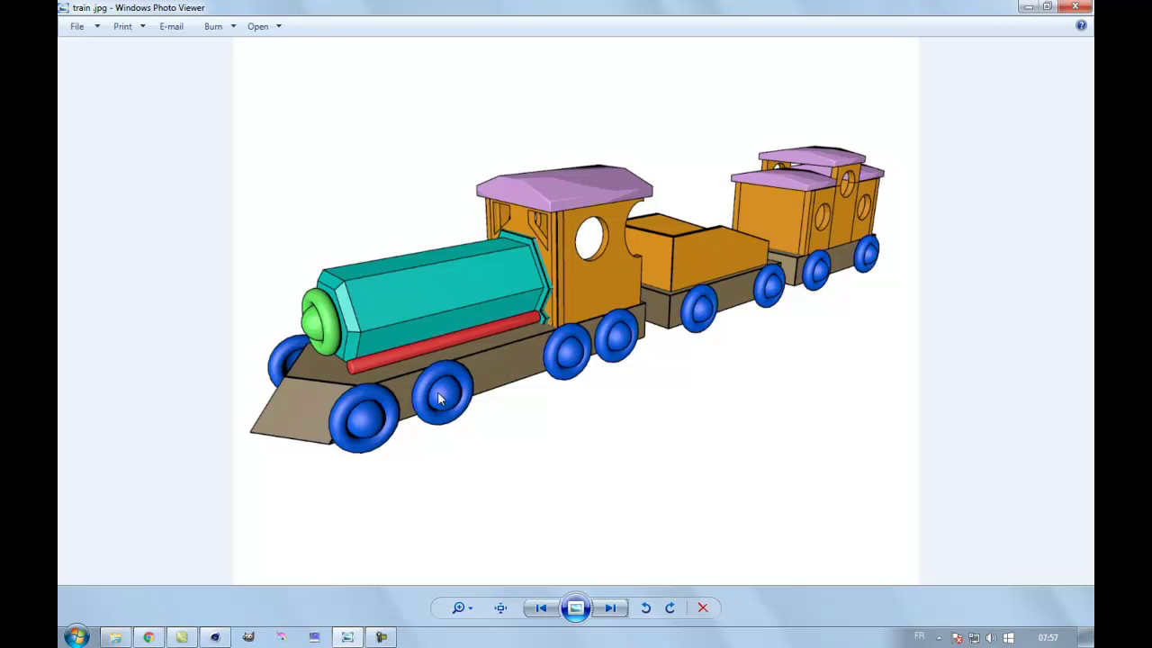
click(1027, 7)
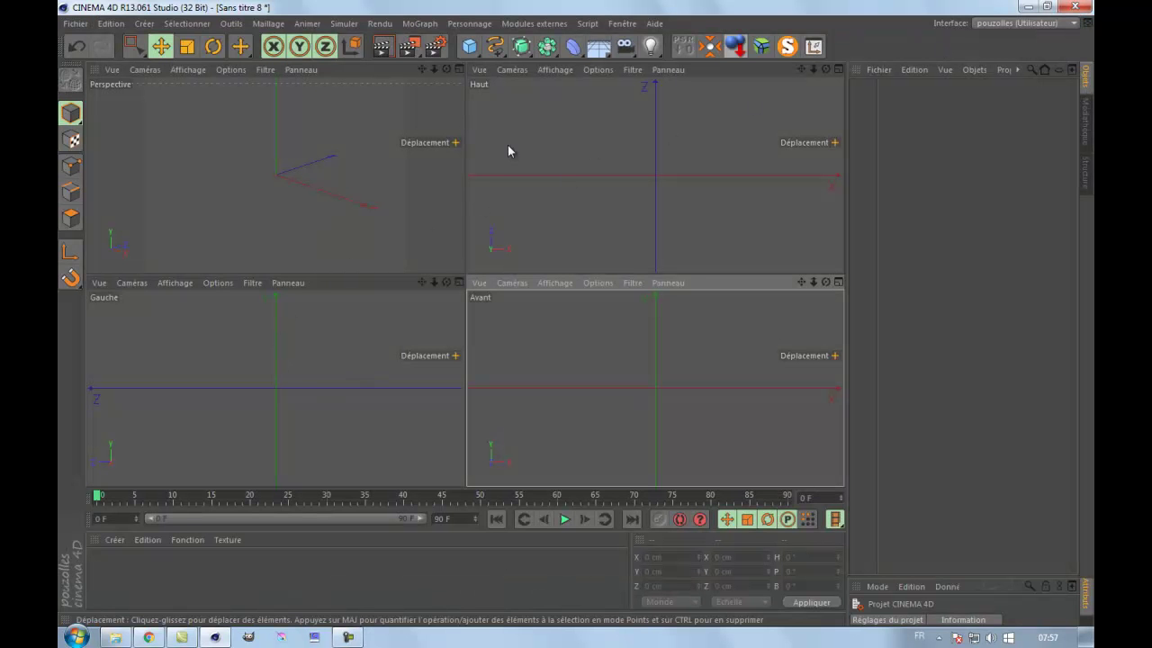
Step: Switch to the tuto c4d folder and load train dessus.jpg as the Haut viewport's background image
click(114, 637)
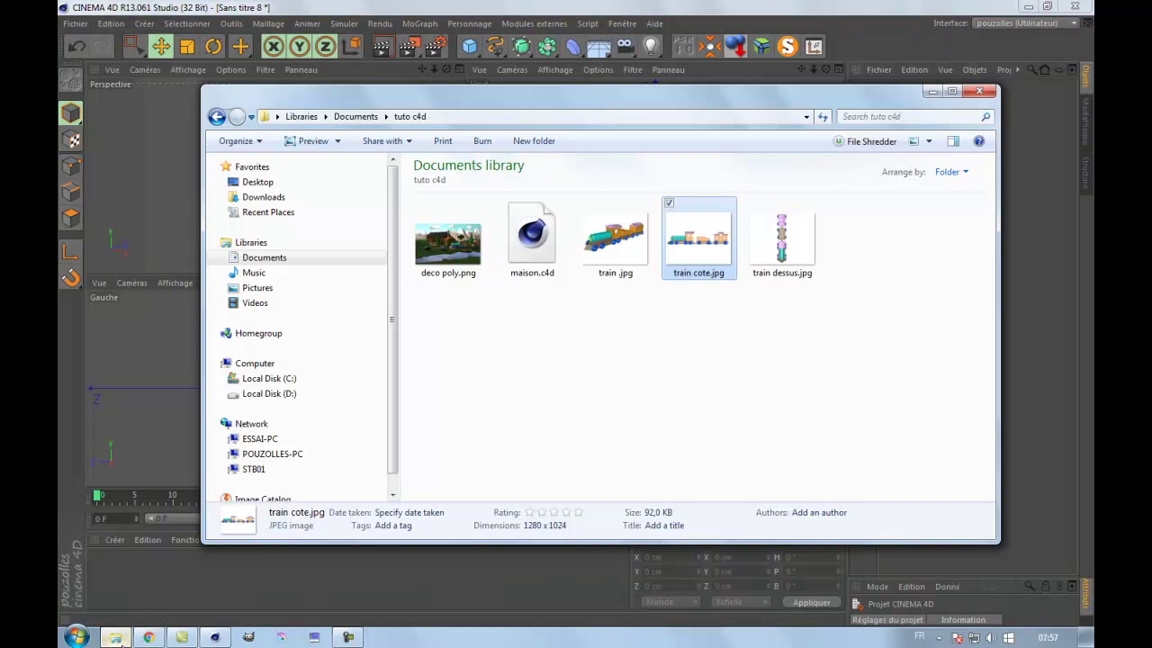
drag(630, 101, 559, 419)
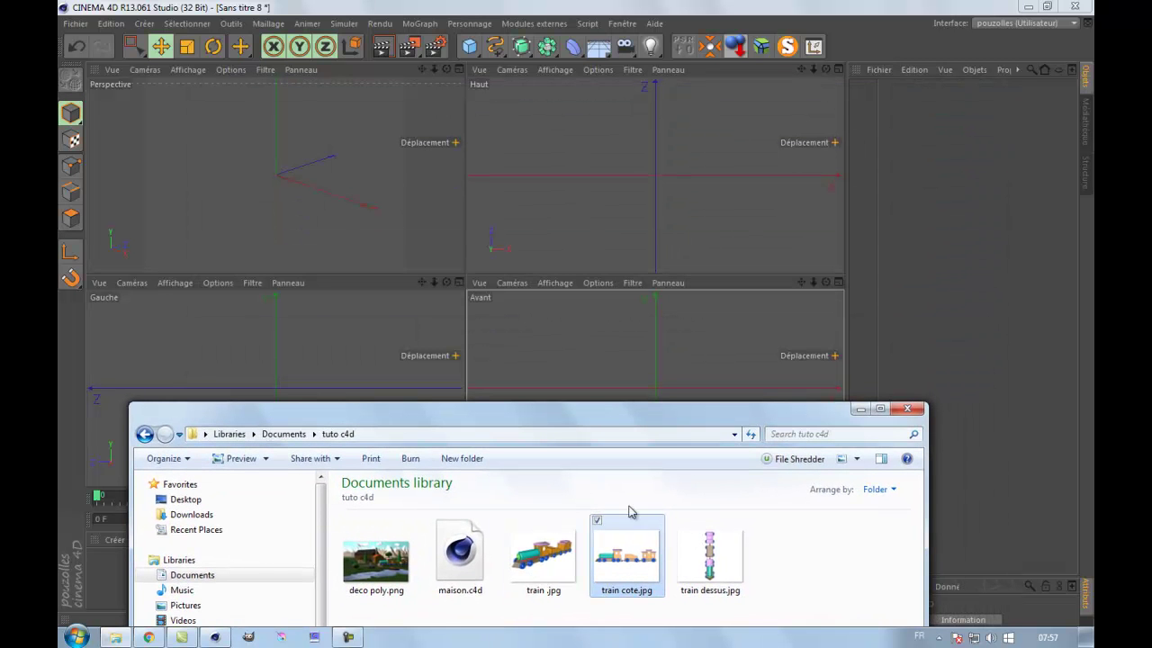
click(713, 567)
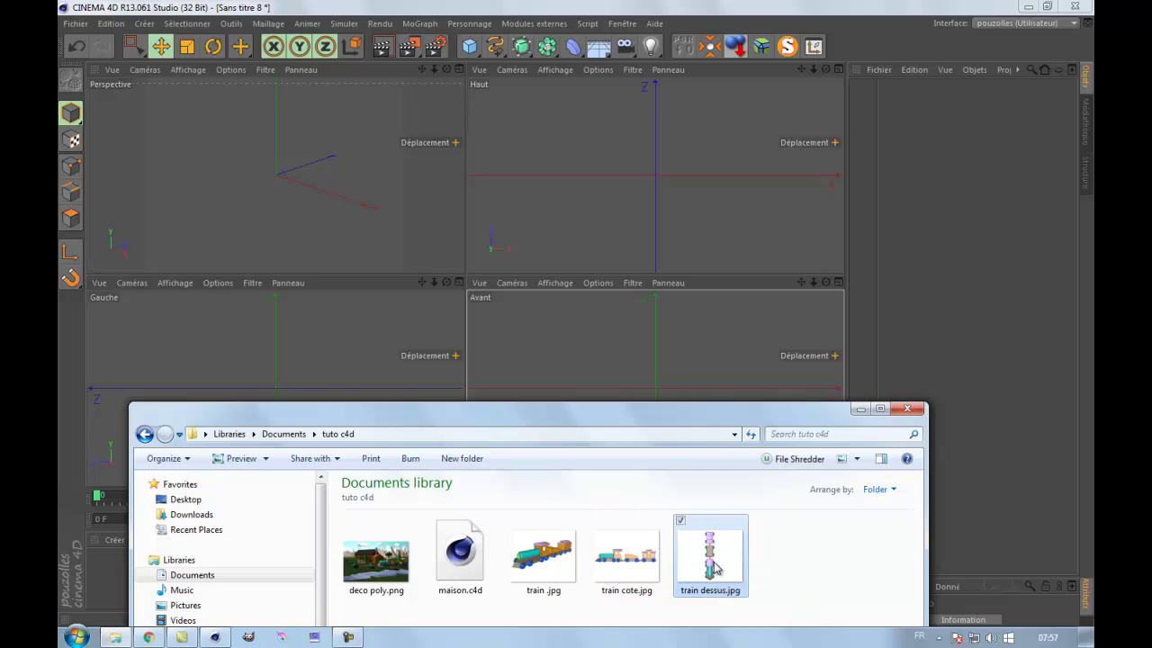
drag(713, 567, 639, 184)
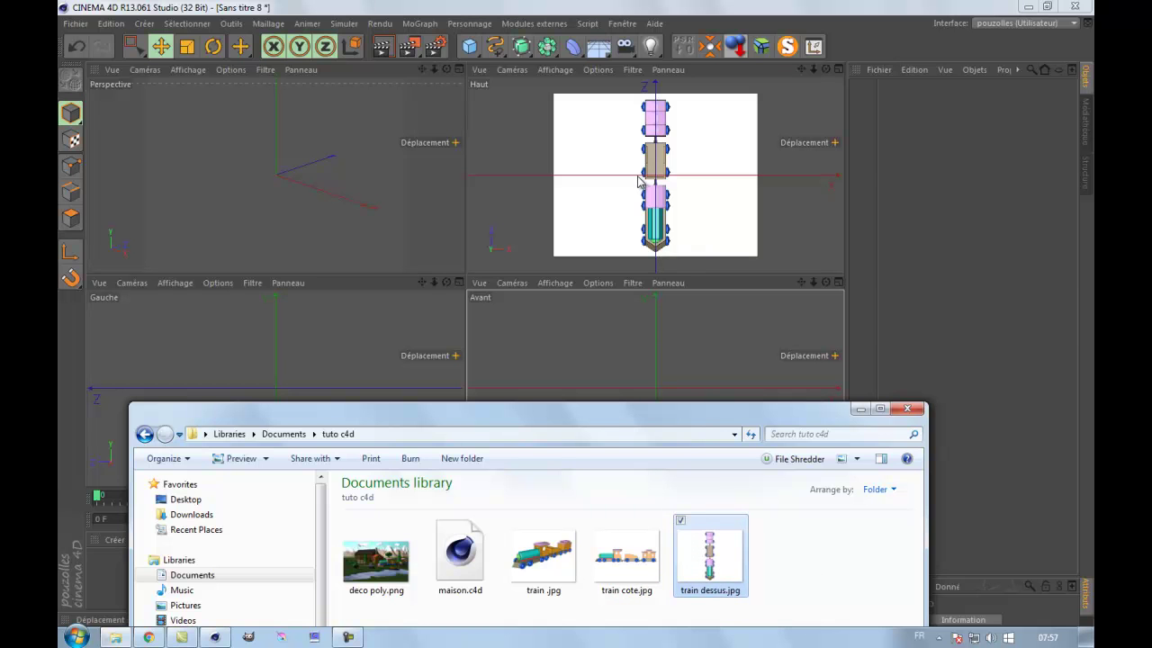
Step: Load train cote.jpg as the Gauche background and train .jpg as the Avant background, and close the folder window
drag(627, 563, 298, 350)
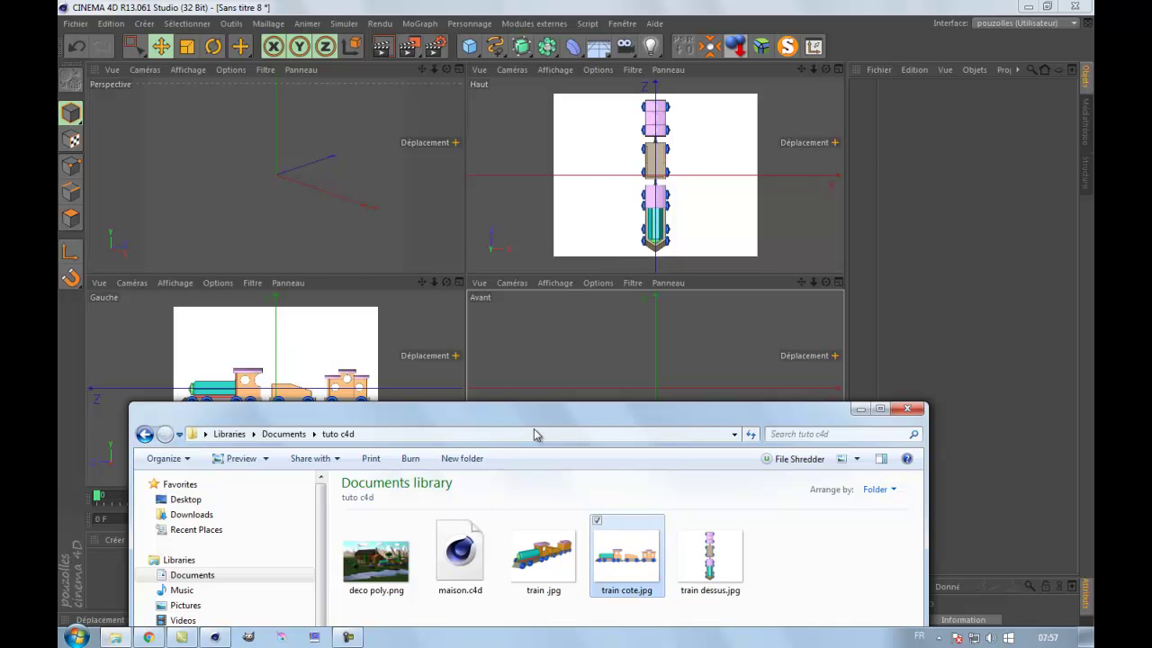
drag(551, 565, 608, 373)
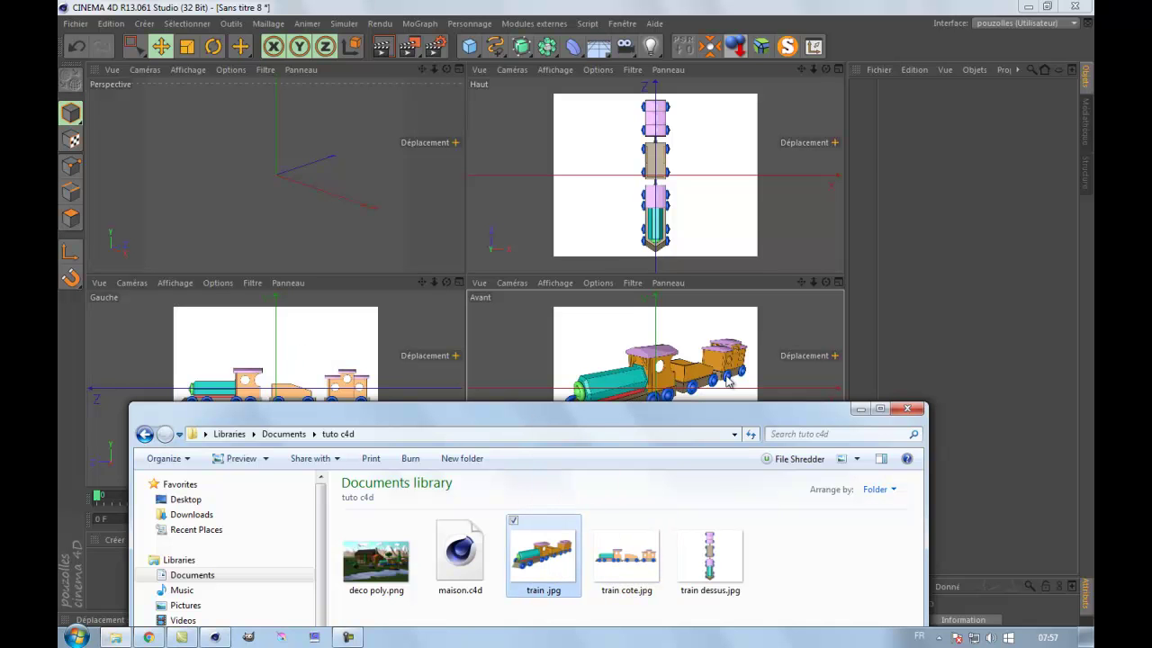
click(906, 410)
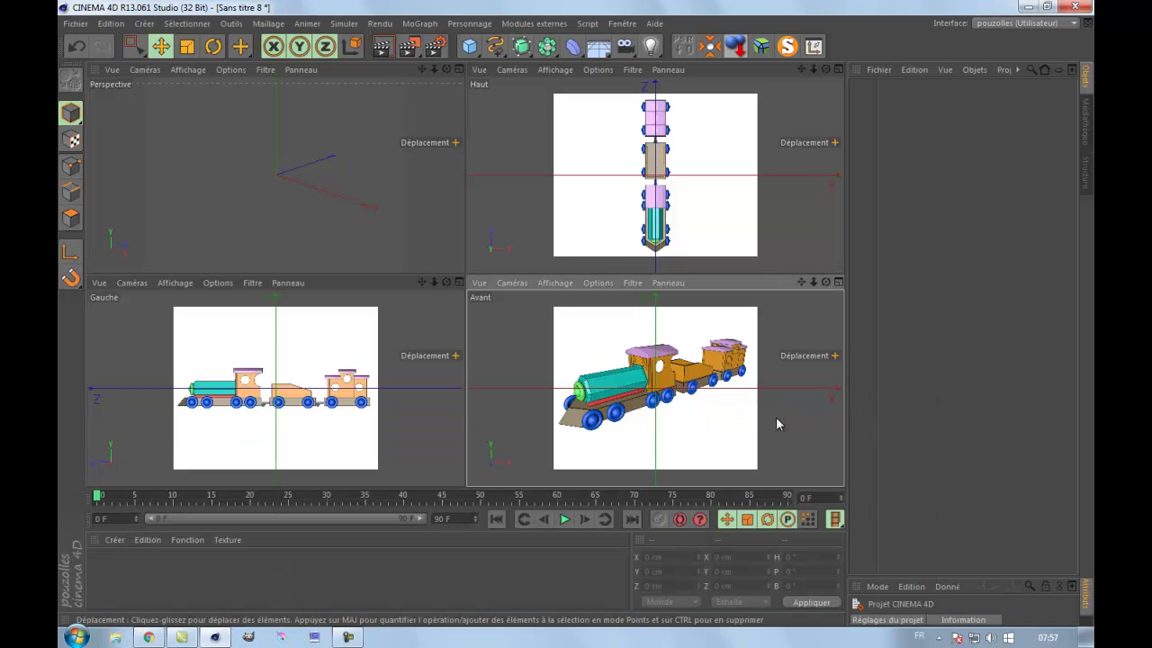
Step: Examine the train reference images enlarged in the Avant and Gauche viewports
middle_click(724, 419)
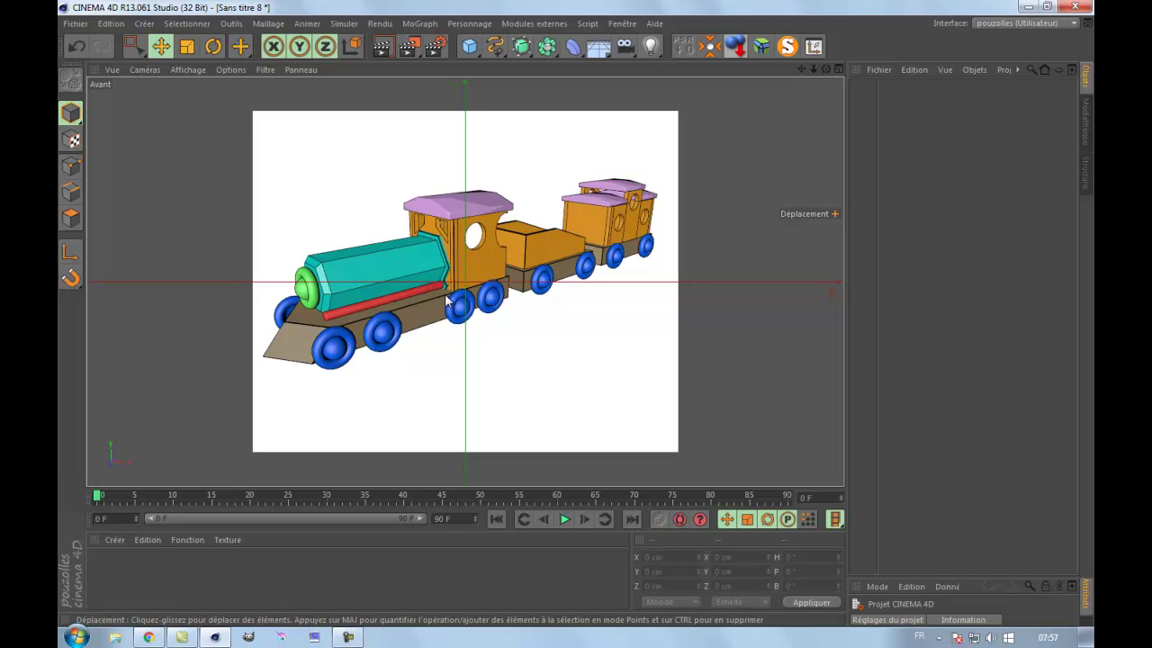
scroll(447, 301, up, 2)
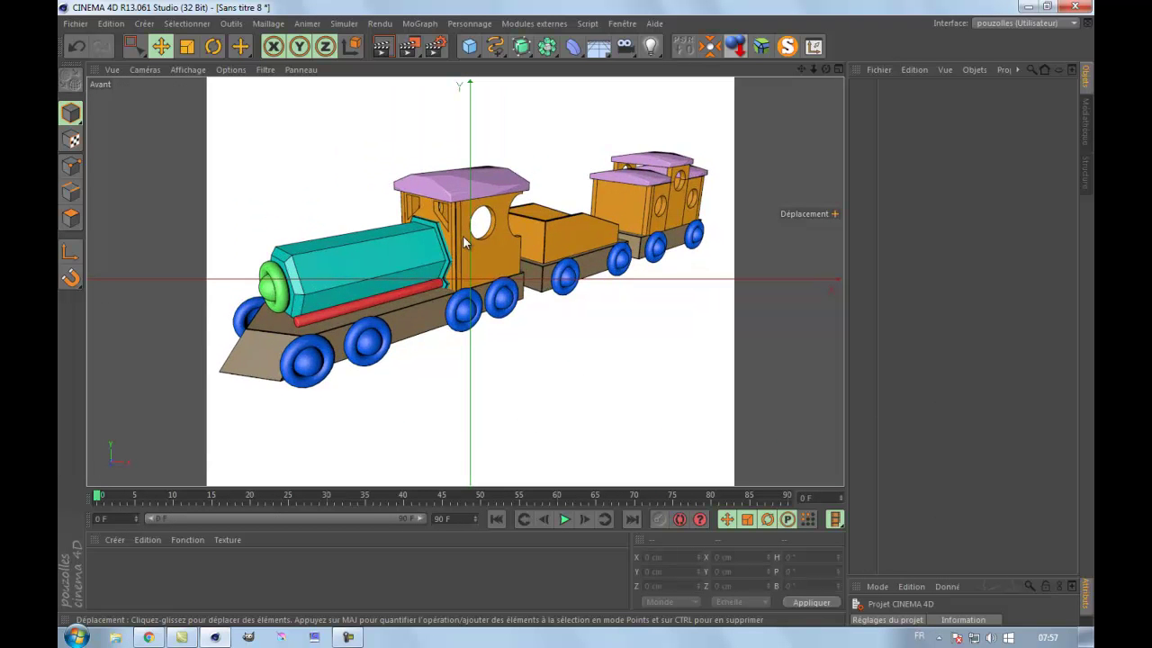
scroll(475, 239, down, 4)
middle_click(369, 330)
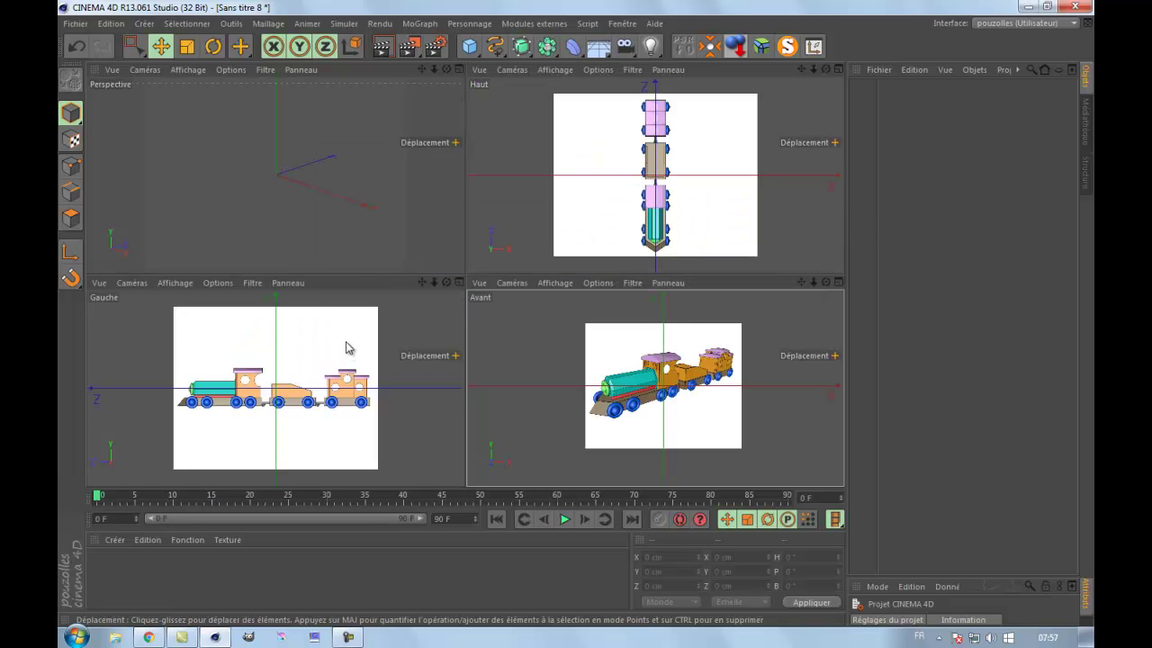
middle_click(347, 354)
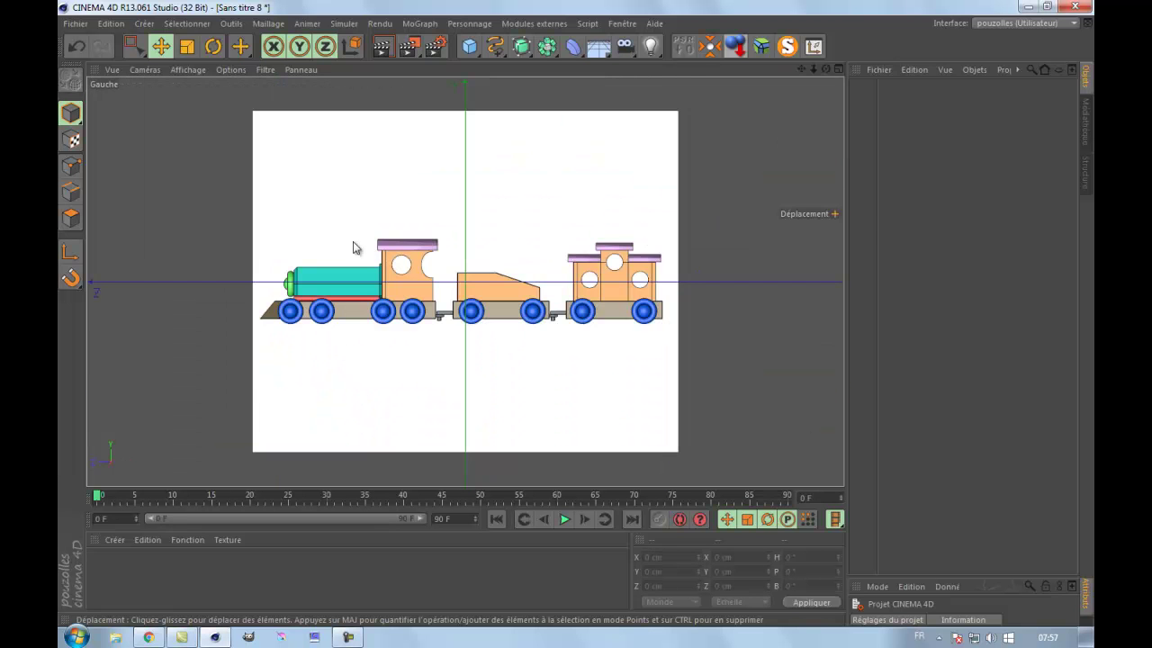
scroll(414, 261, up, 2)
scroll(412, 260, up, 2)
scroll(414, 262, down, 4)
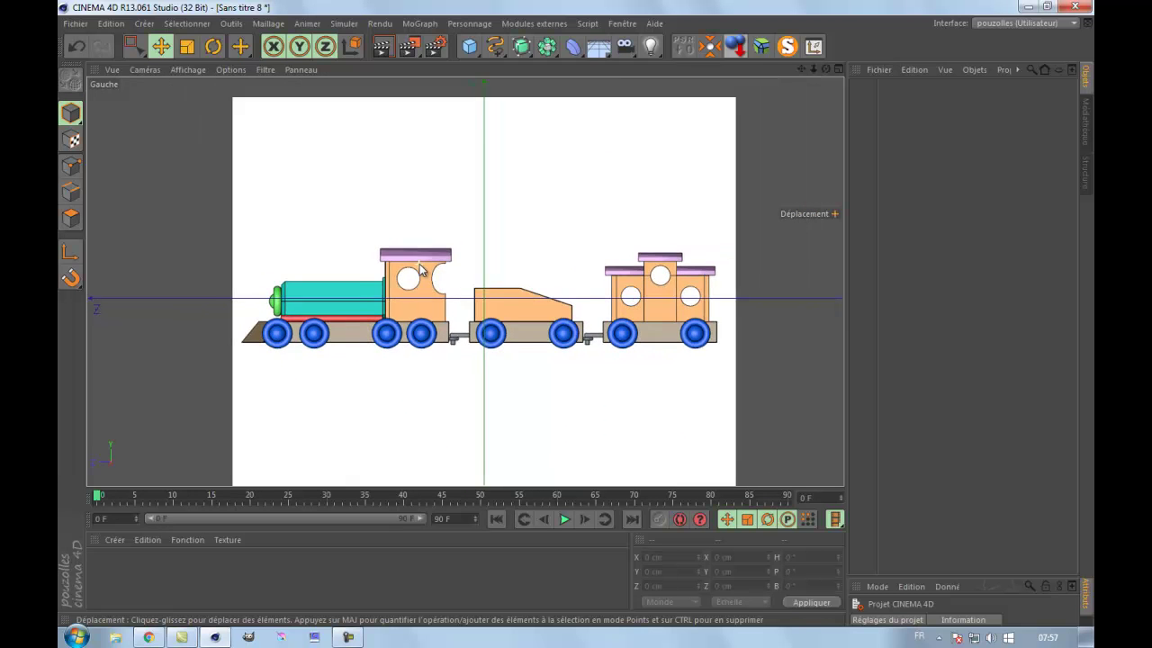
scroll(419, 266, up, 2)
scroll(470, 257, down, 2)
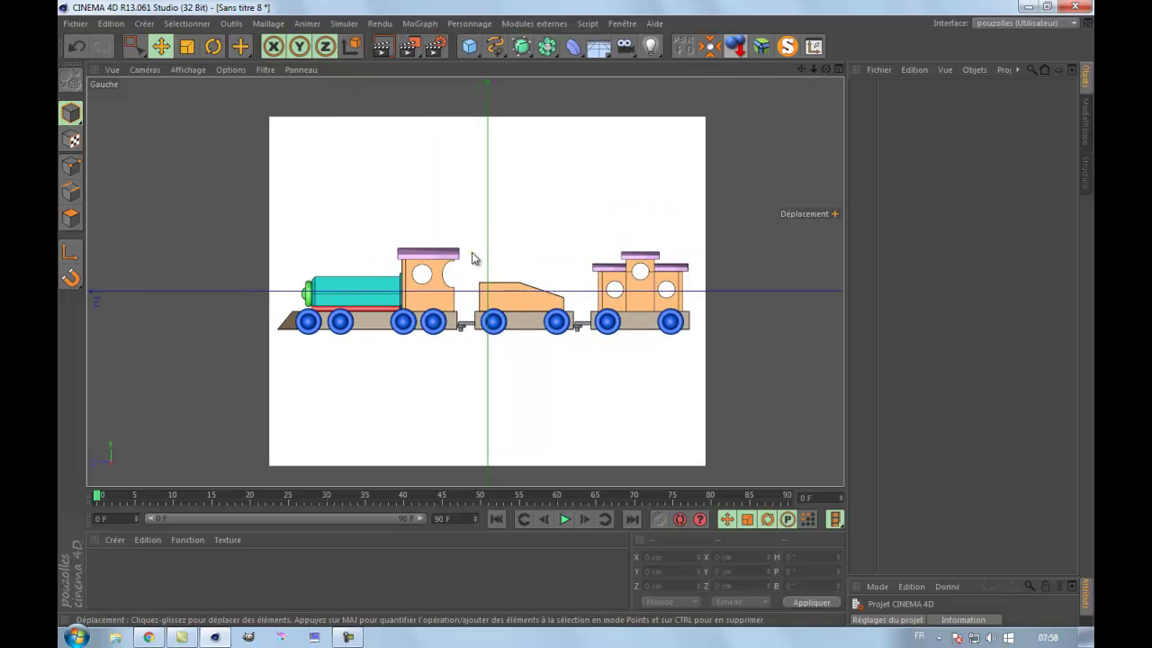
Step: Add a cube primitive to the scene over the train side reference
click(470, 46)
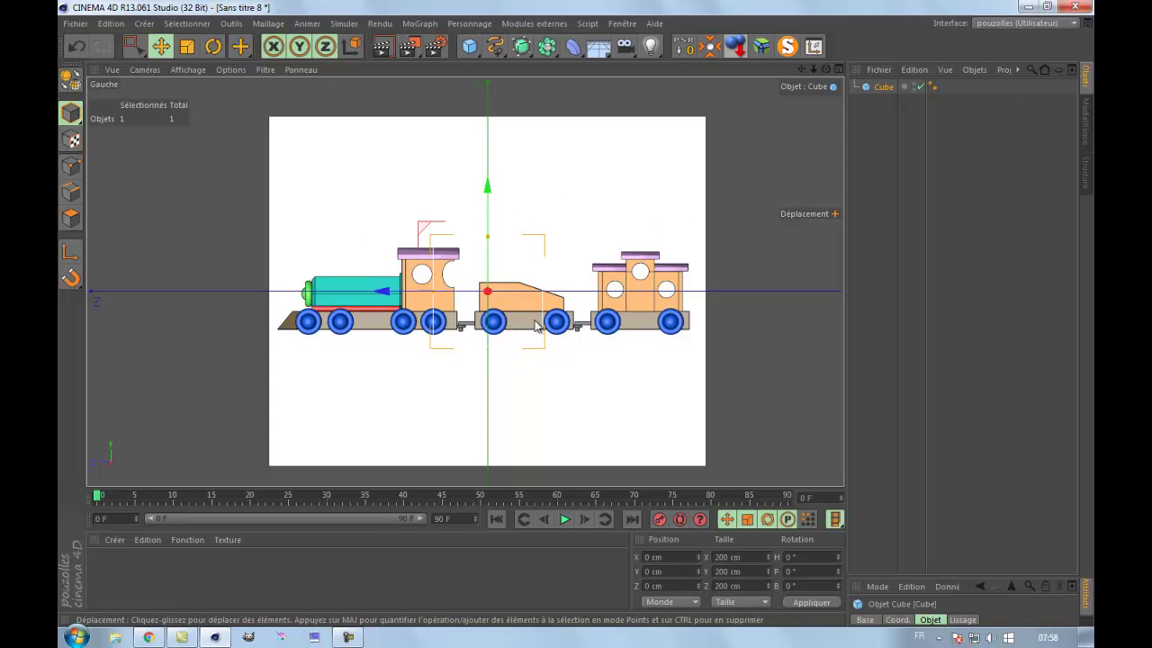
scroll(546, 285, up, 3)
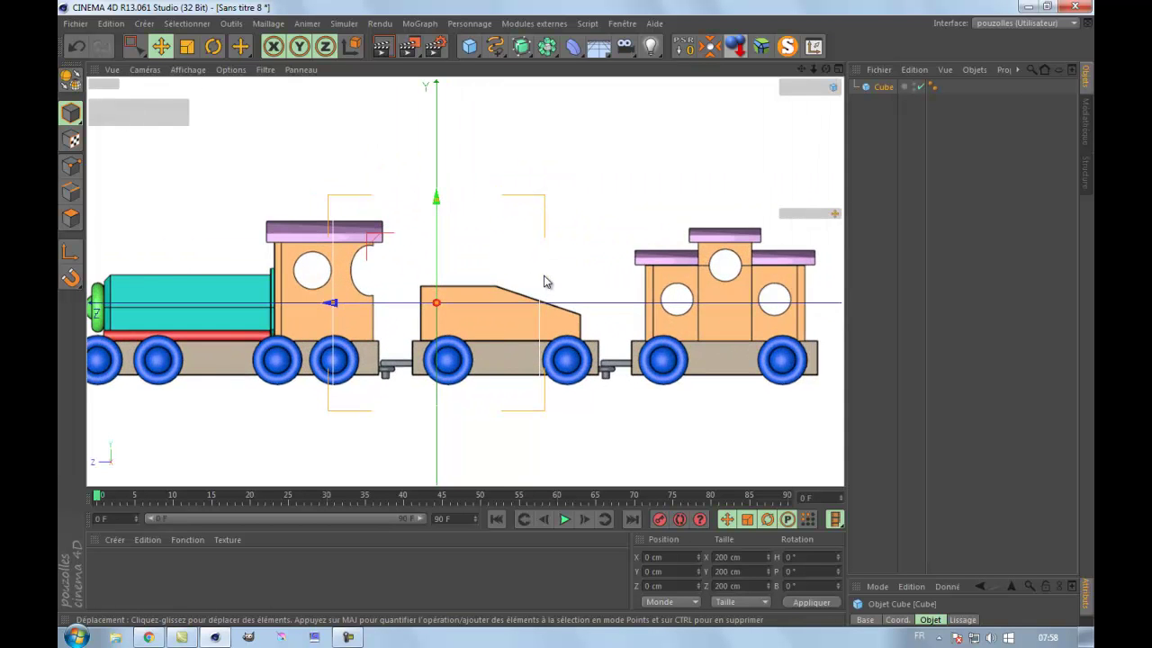
scroll(534, 281, down, 5)
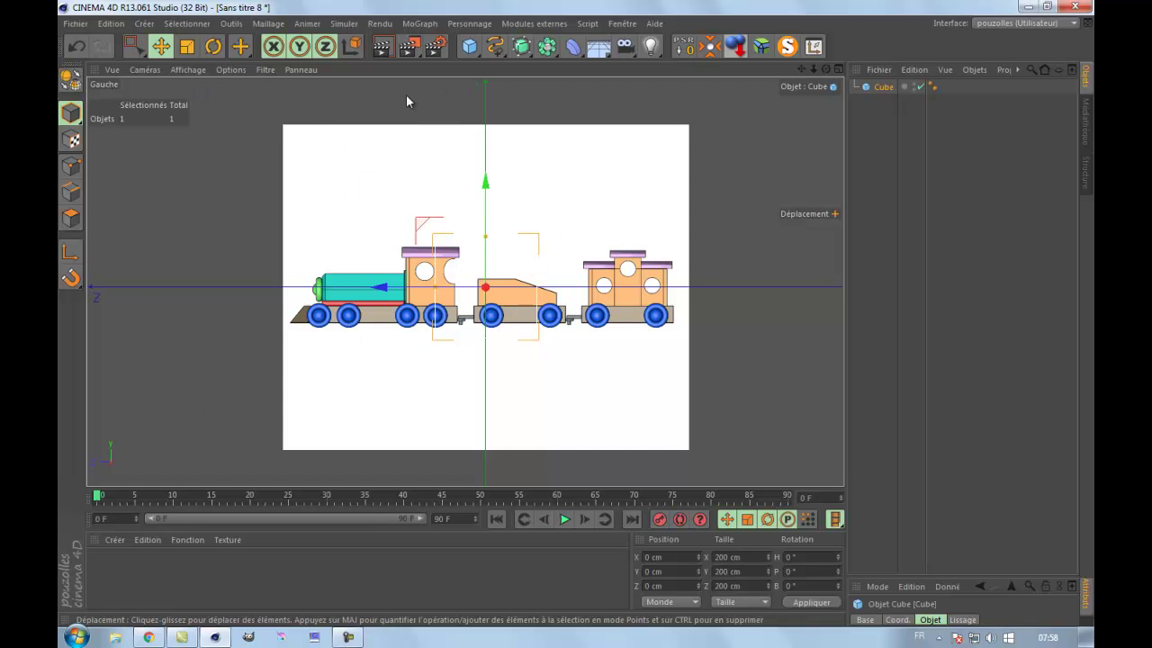
Step: Open the Gauche viewport's configuration settings and enlarge the attributes area to show them in full
click(187, 69)
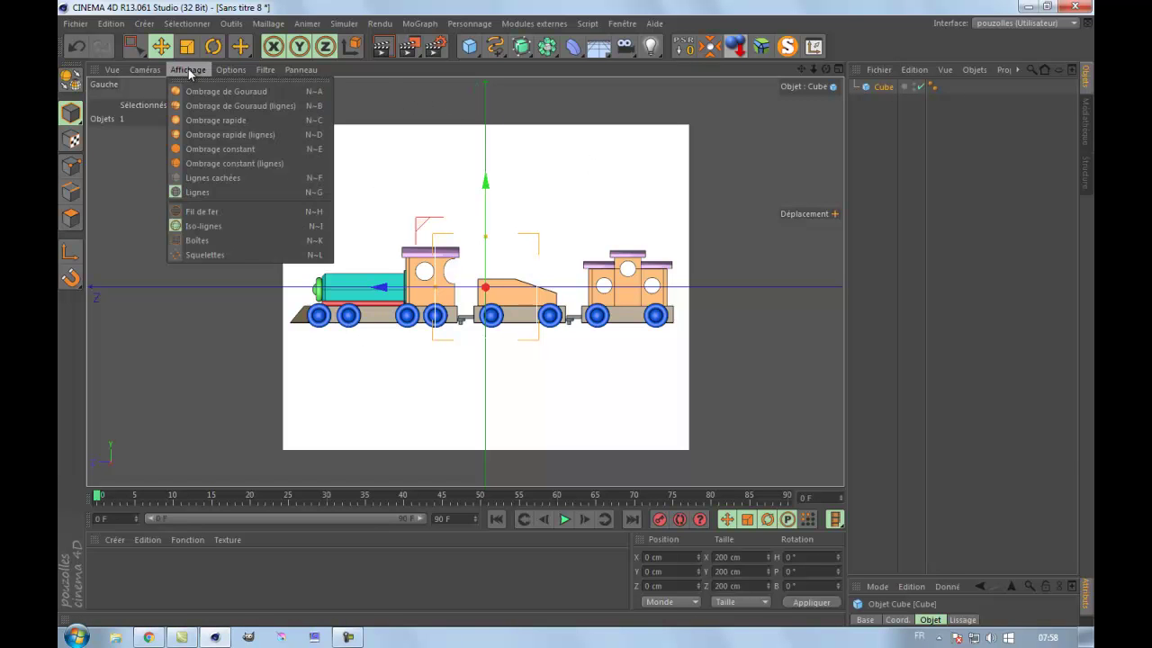
mouse_move(228, 69)
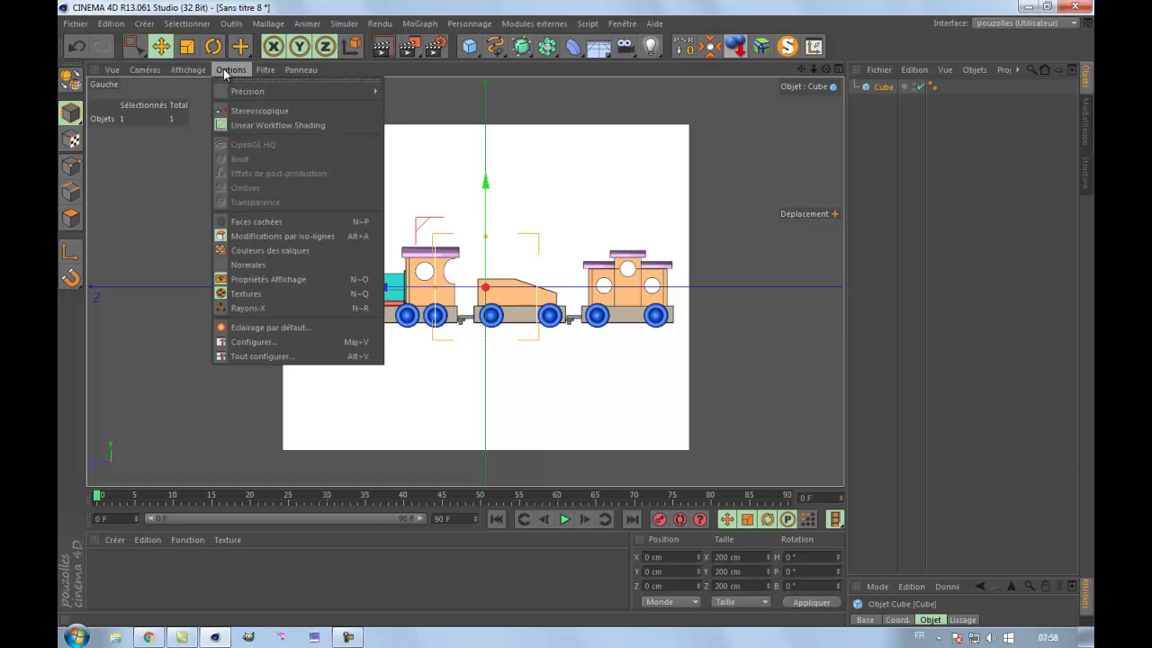
click(254, 343)
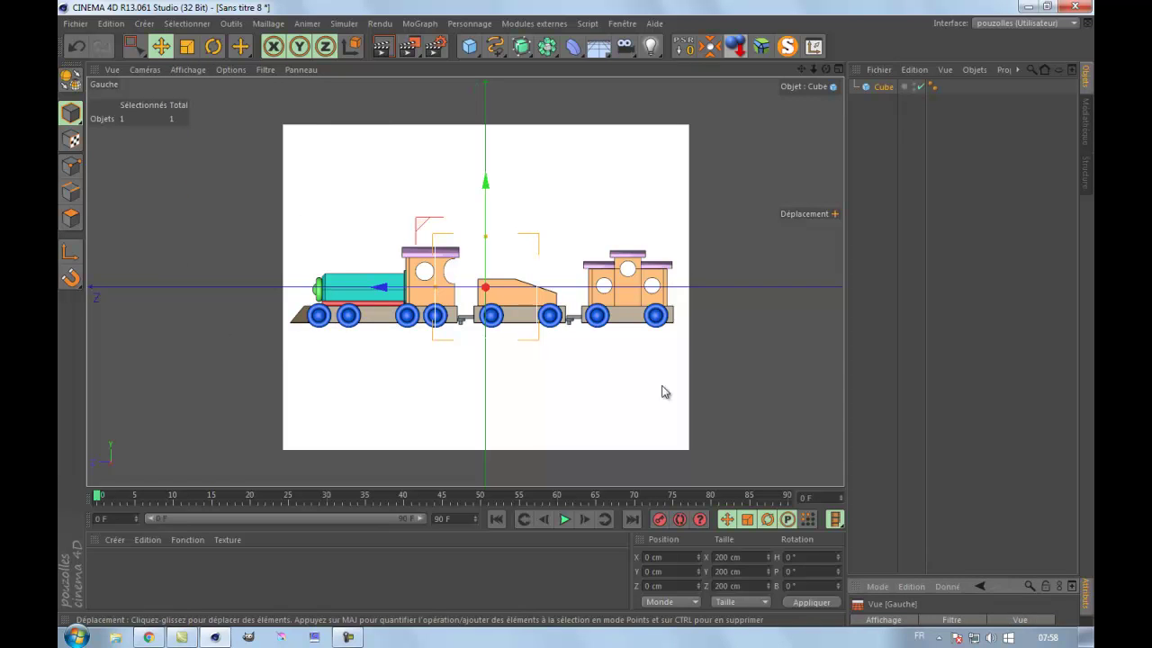
drag(952, 577, 952, 210)
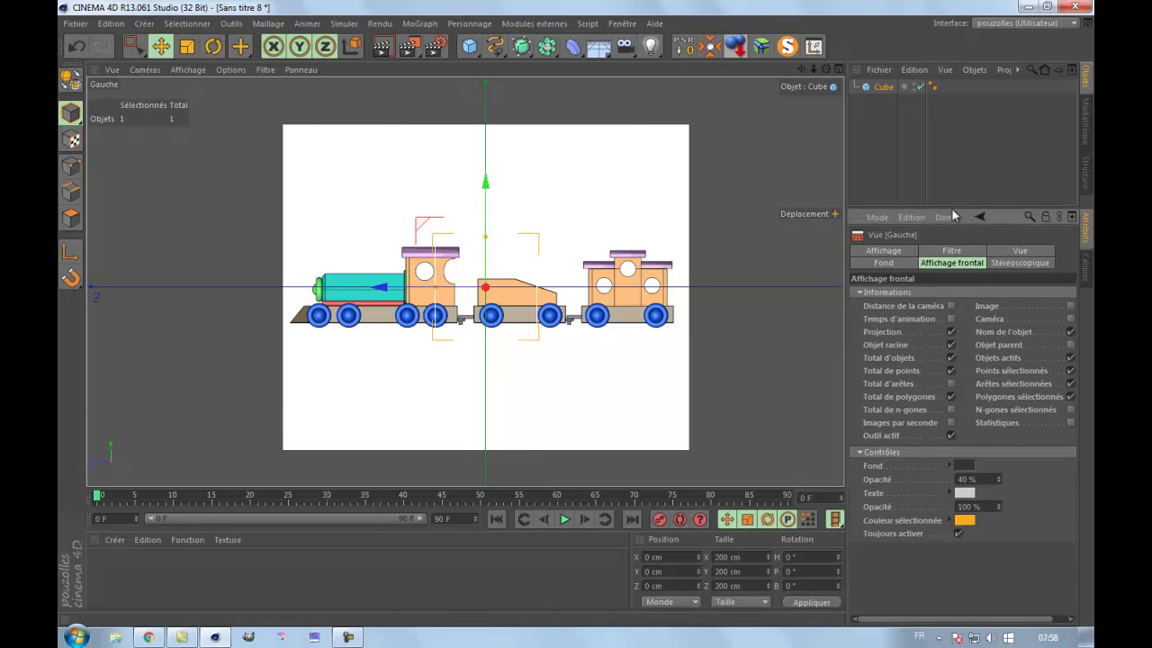
click(226, 68)
click(238, 357)
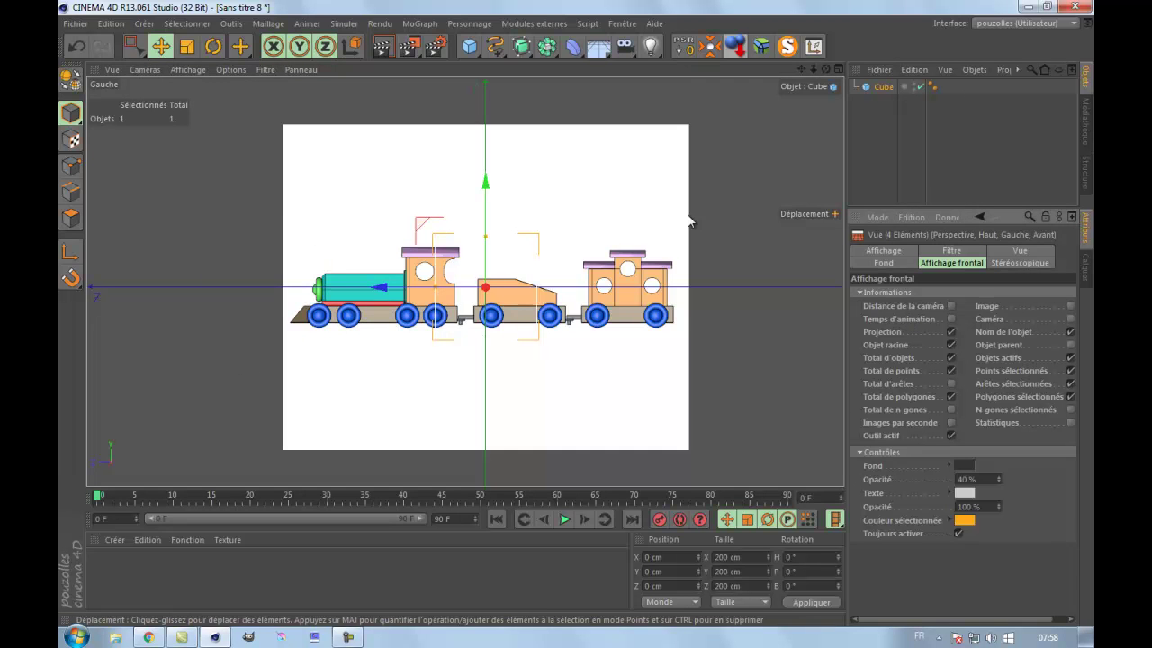
middle_click(222, 229)
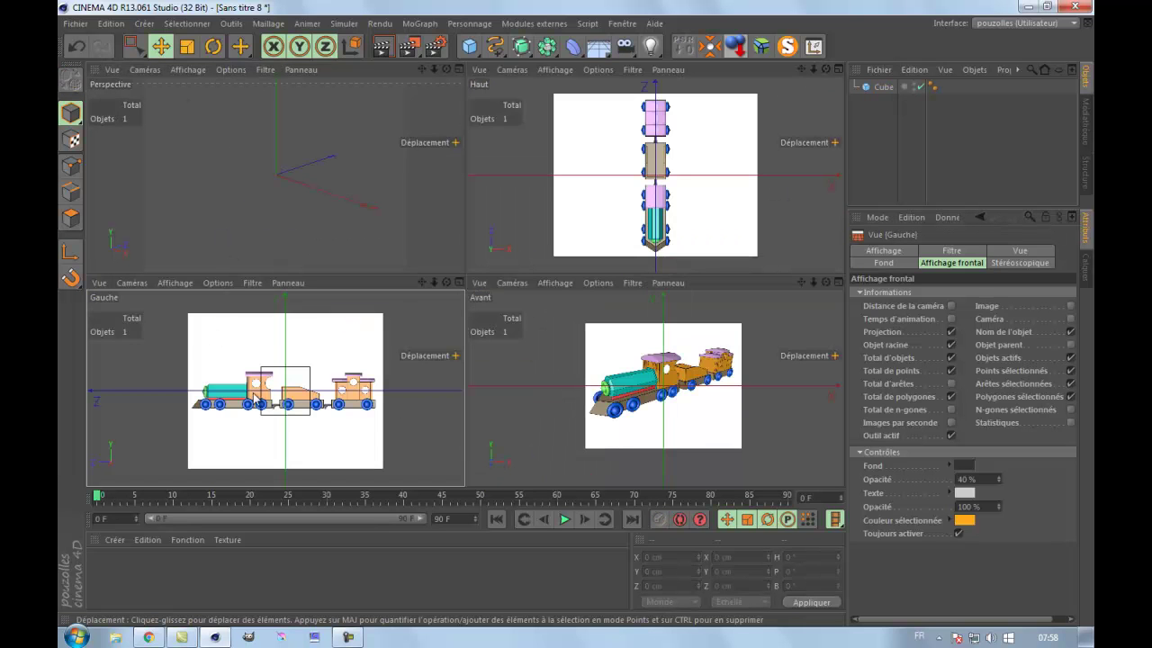
middle_click(198, 318)
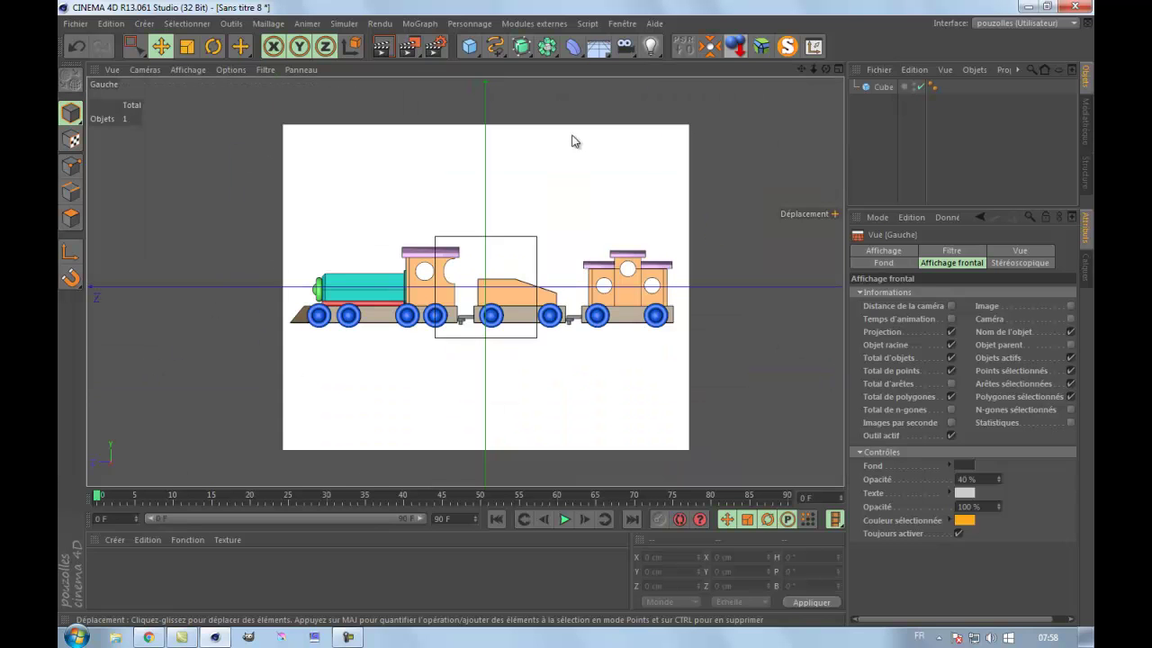
Step: Set the Gauche viewport's background image transparency to 69 %, and select the cube
click(1022, 251)
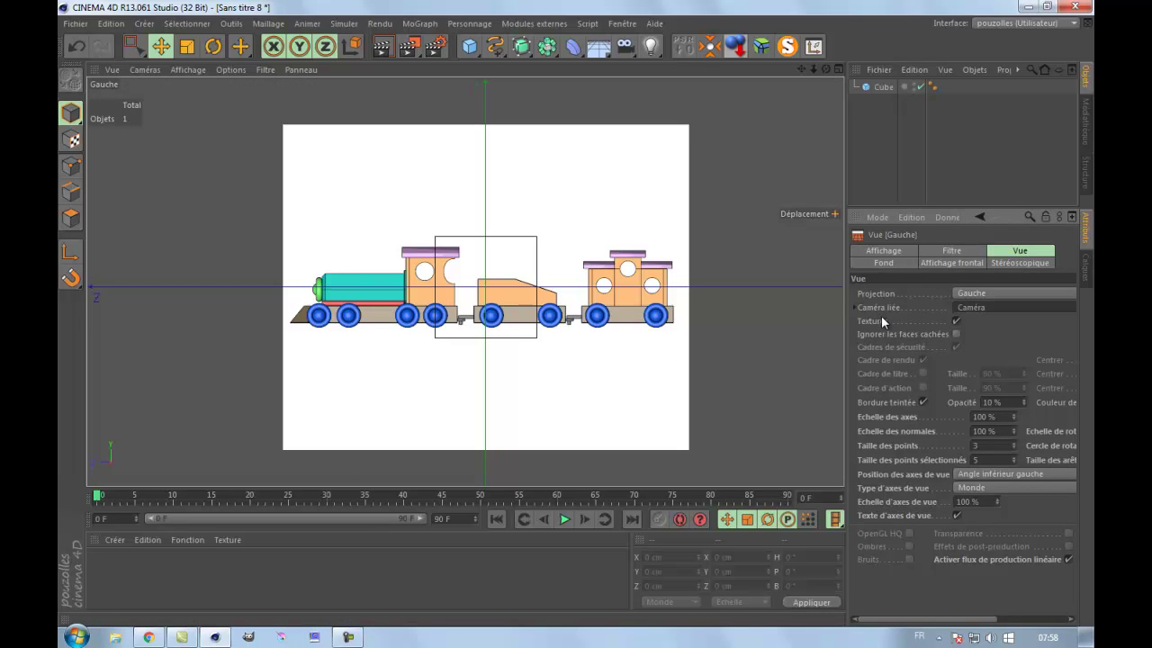
click(886, 262)
drag(848, 301, 736, 303)
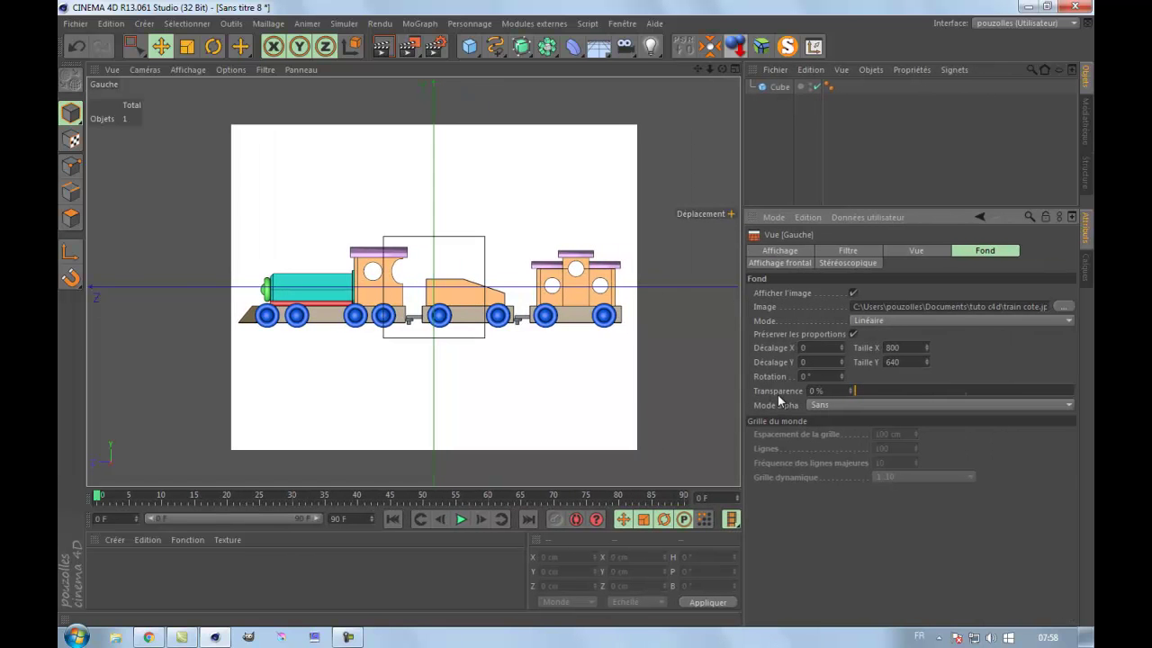
drag(854, 391, 1010, 396)
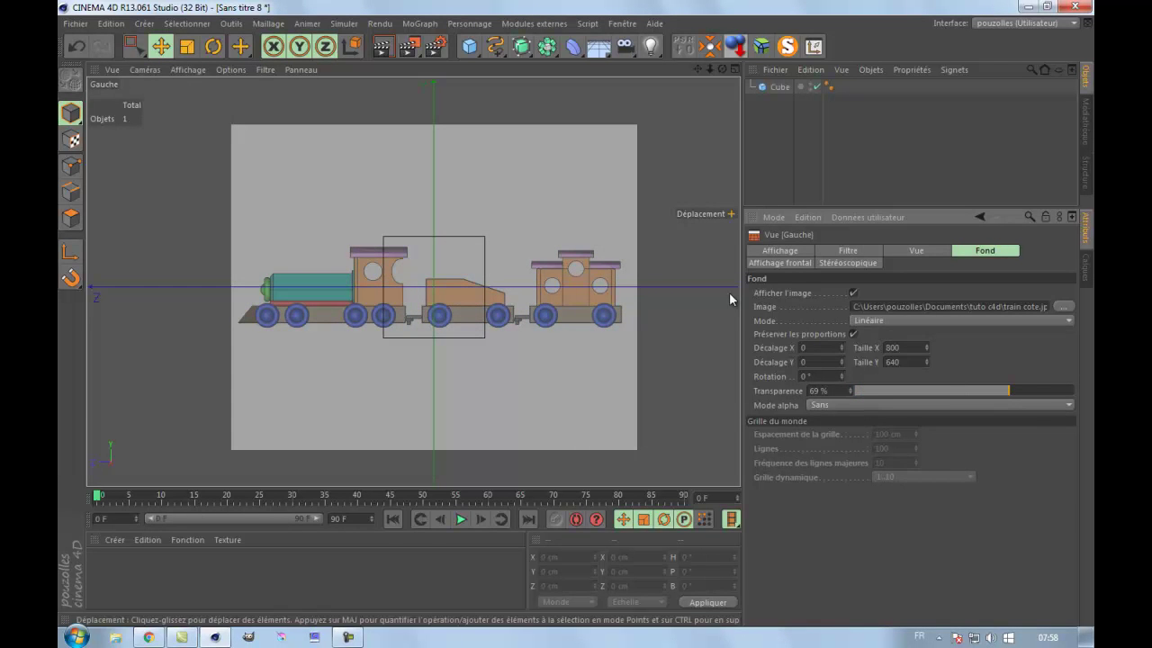
click(780, 87)
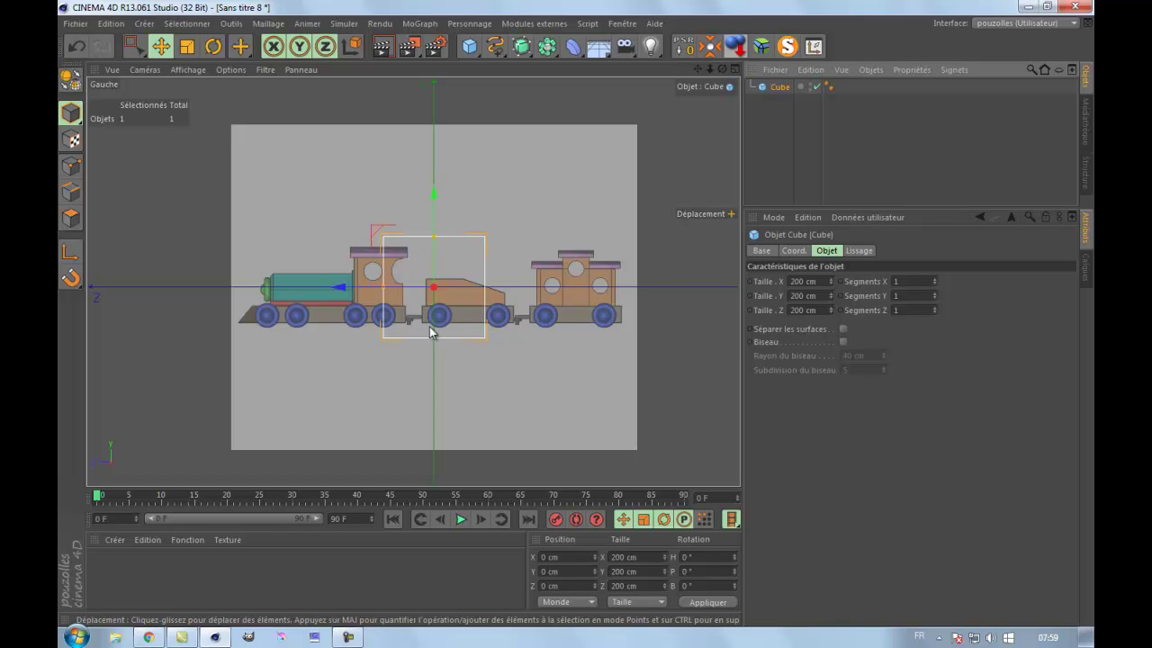
Step: Examine the cube in the Perspective, Haut and Gauche viewports against the train reference images
click(184, 71)
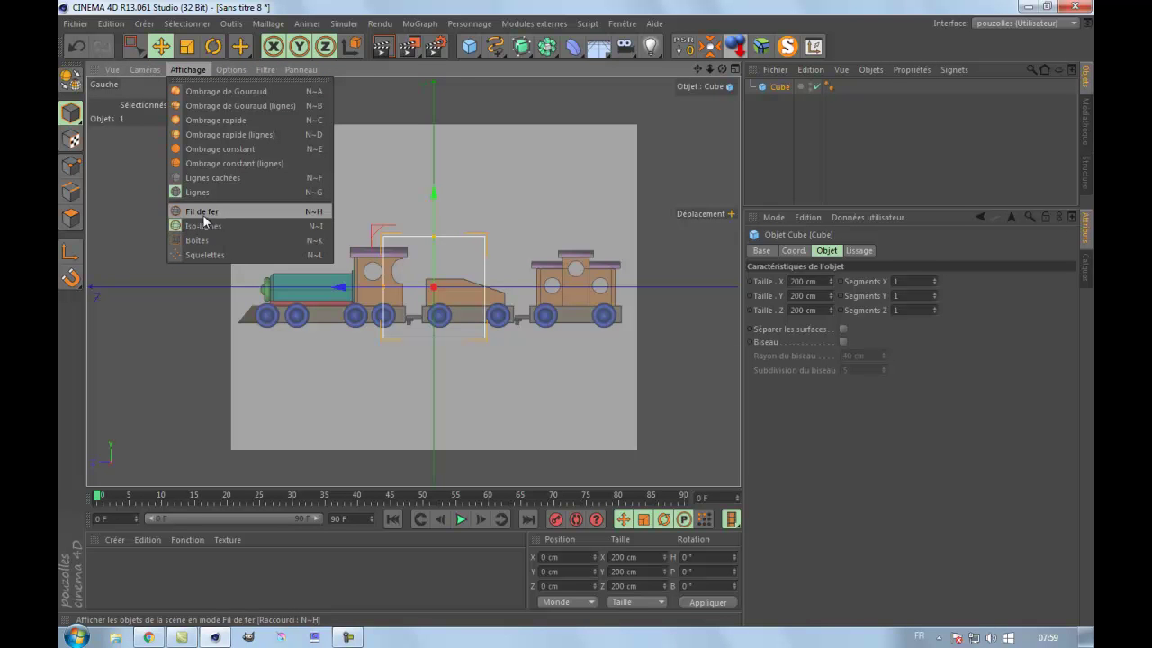
mouse_move(144, 70)
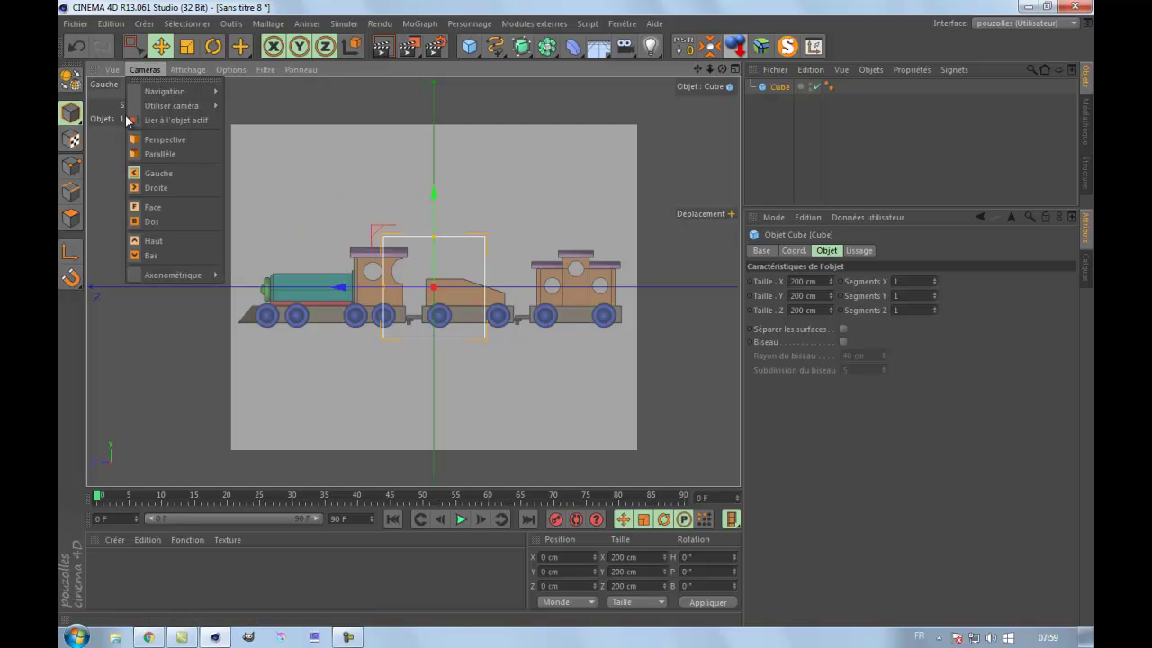
click(184, 393)
middle_click(208, 213)
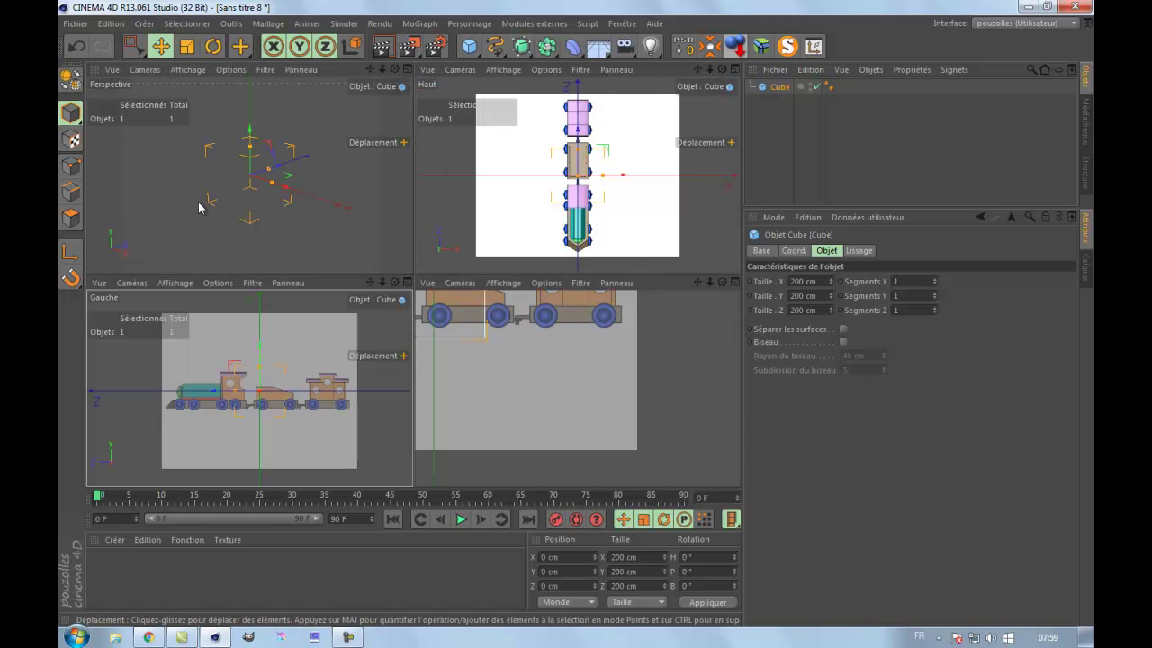
middle_click(198, 201)
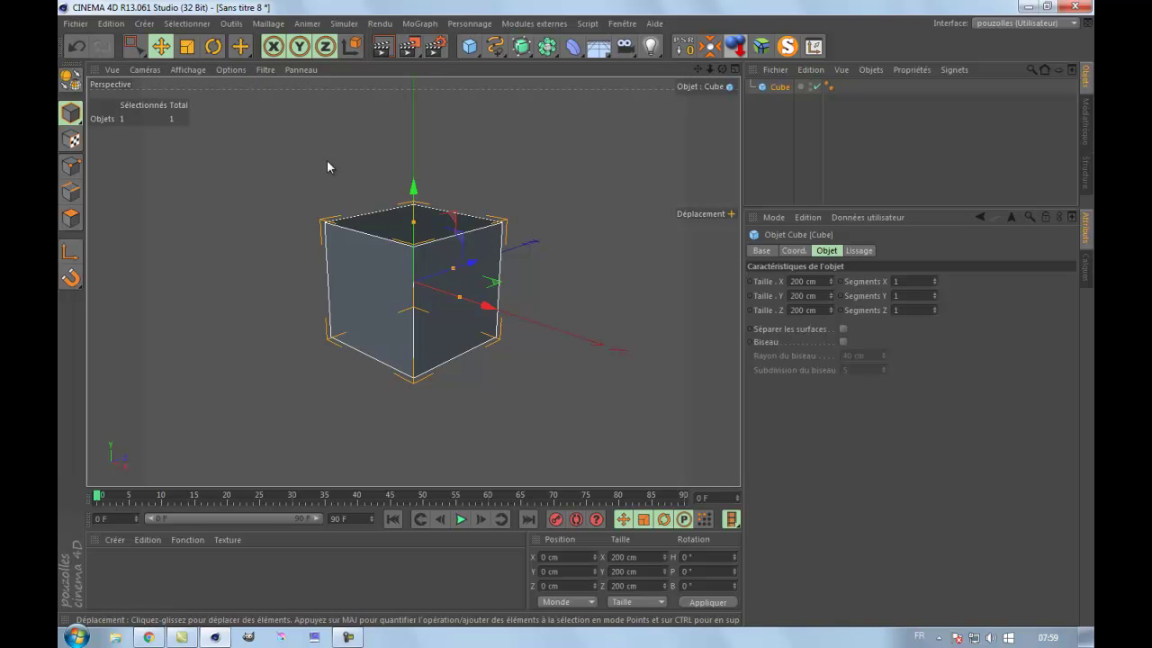
middle_click(270, 166)
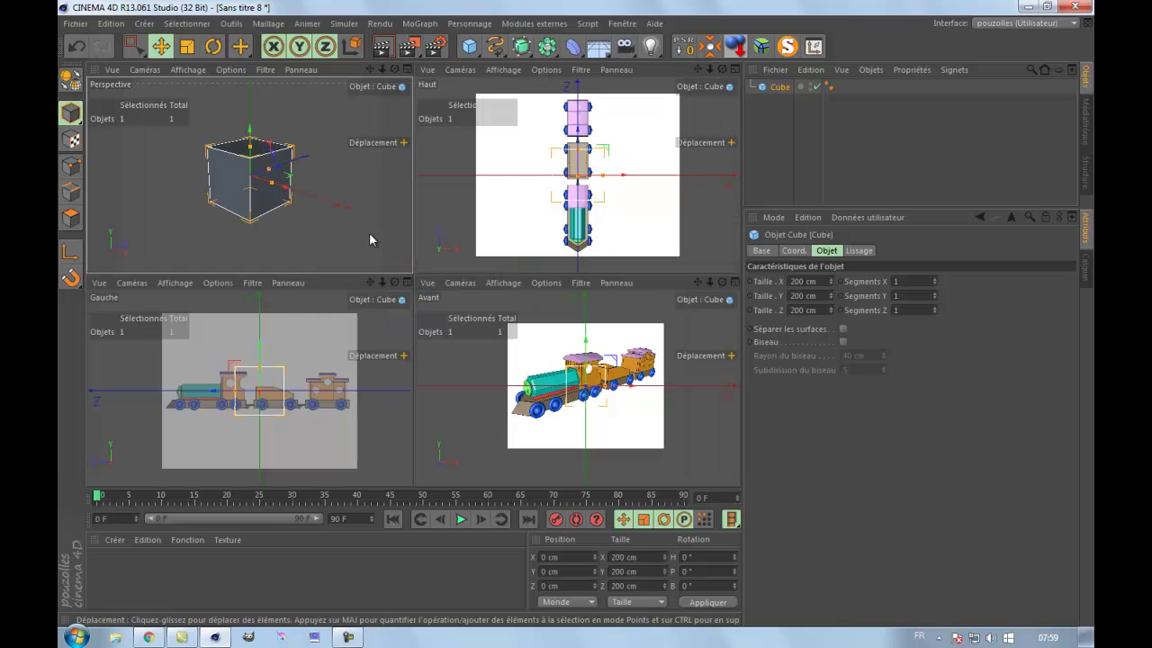
middle_click(453, 231)
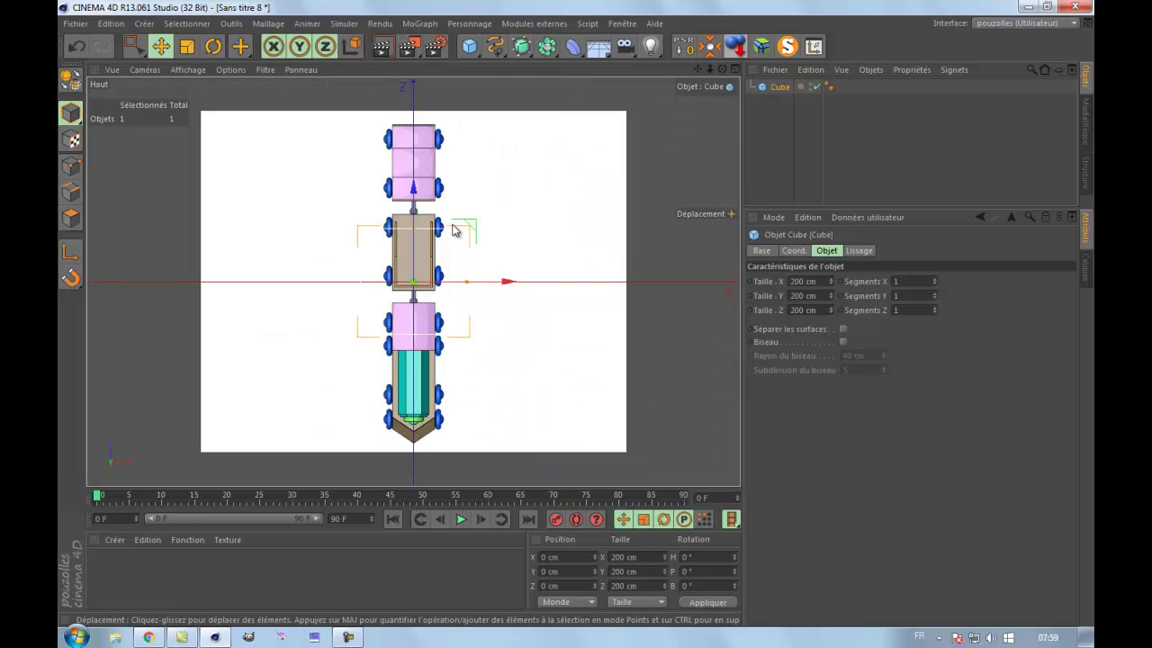
middle_click(543, 206)
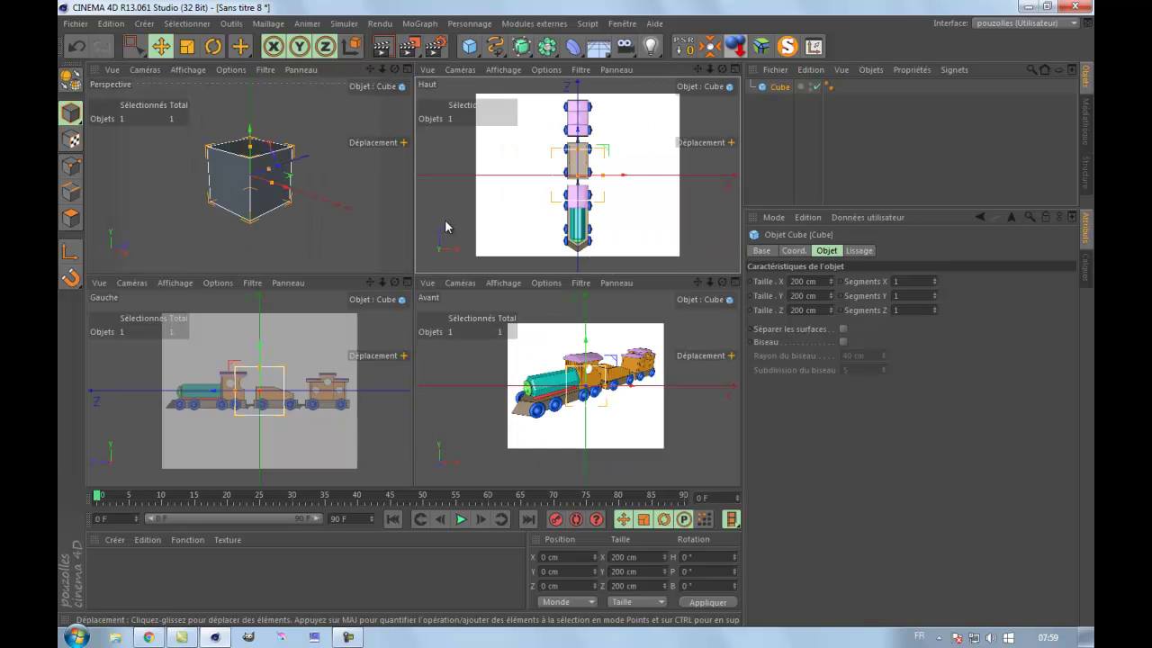
middle_click(326, 330)
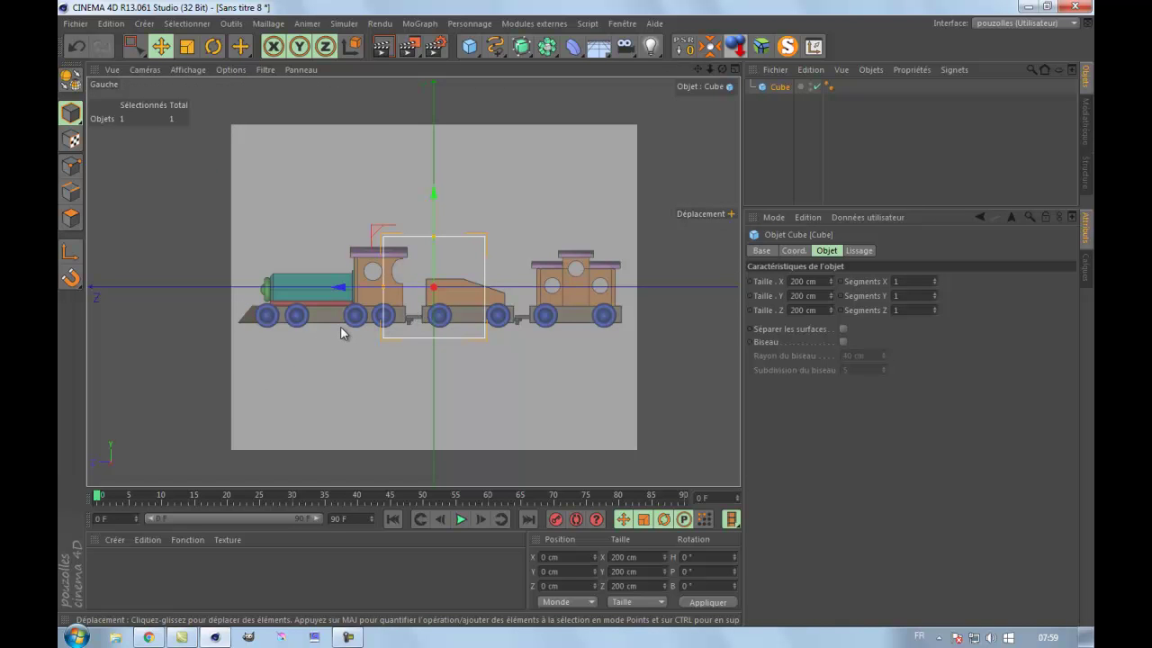
Step: Examine the cube in the Perspective, Avant and Gauche viewports against the train reference images
middle_click(340, 325)
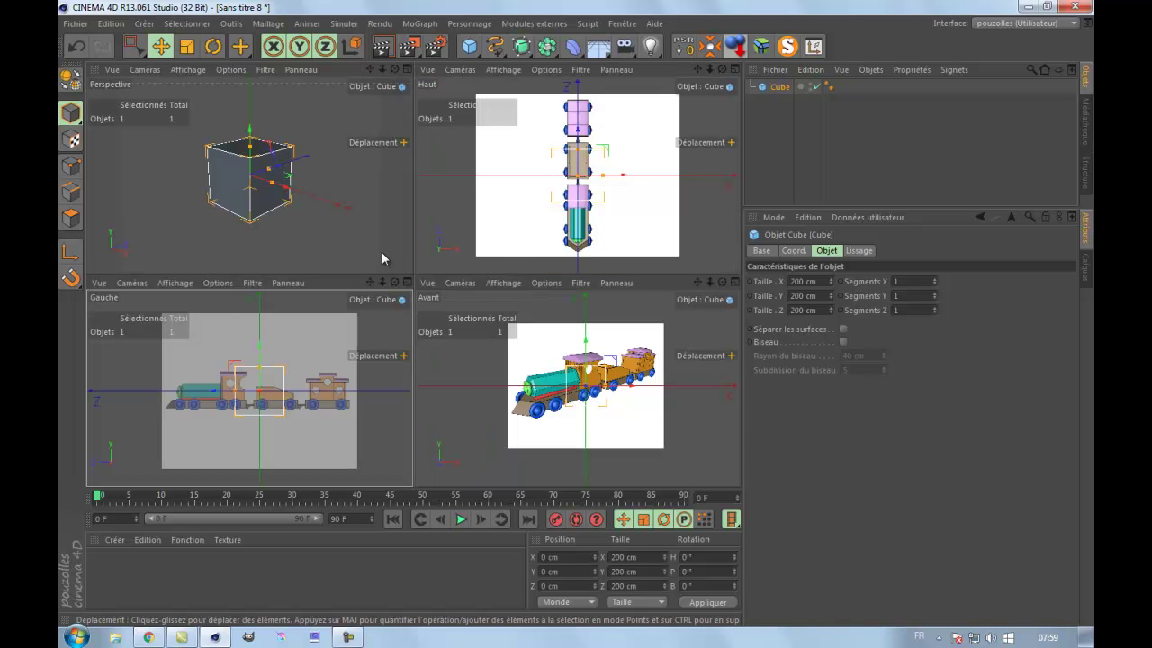
middle_click(382, 253)
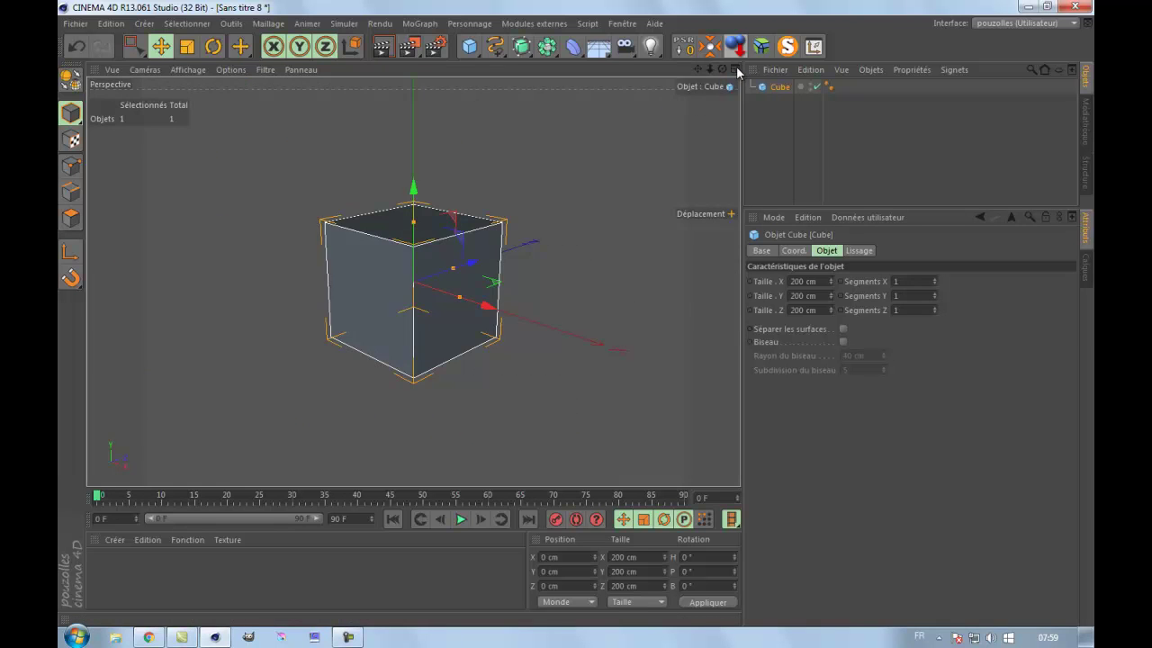
click(734, 70)
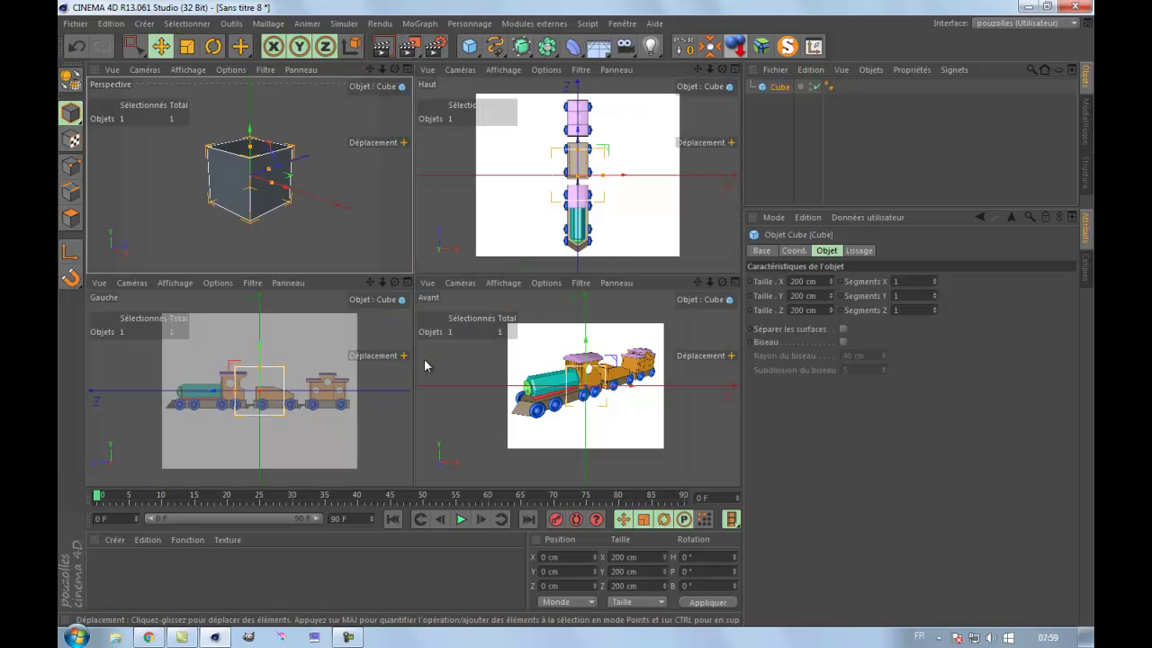
click(734, 284)
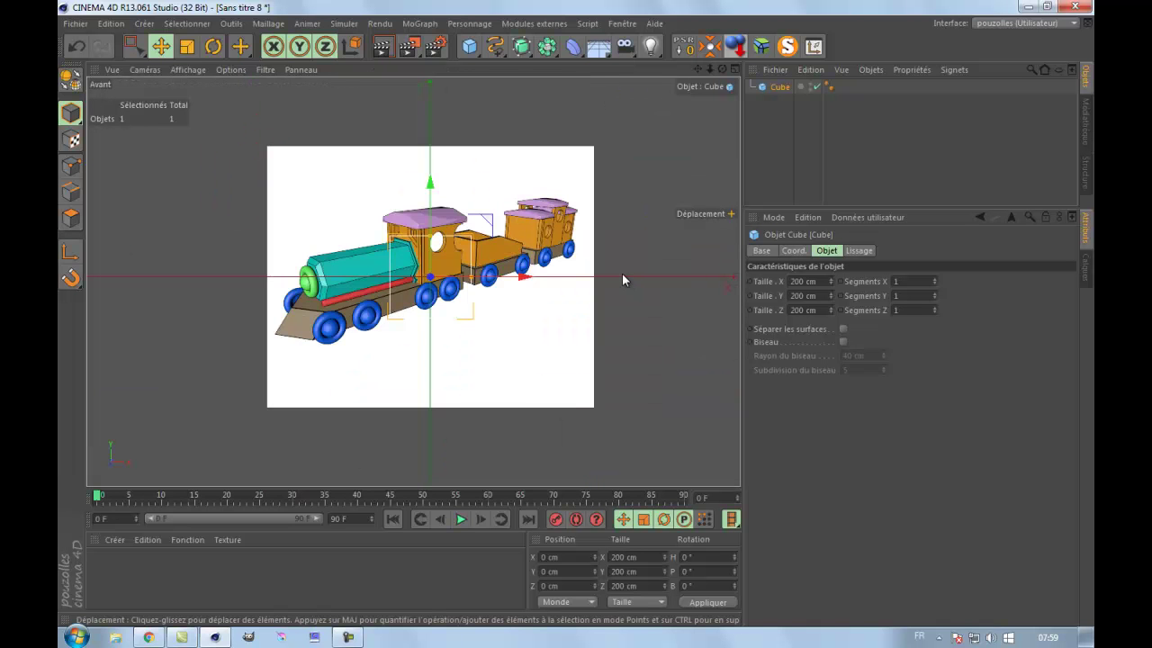
middle_click(621, 273)
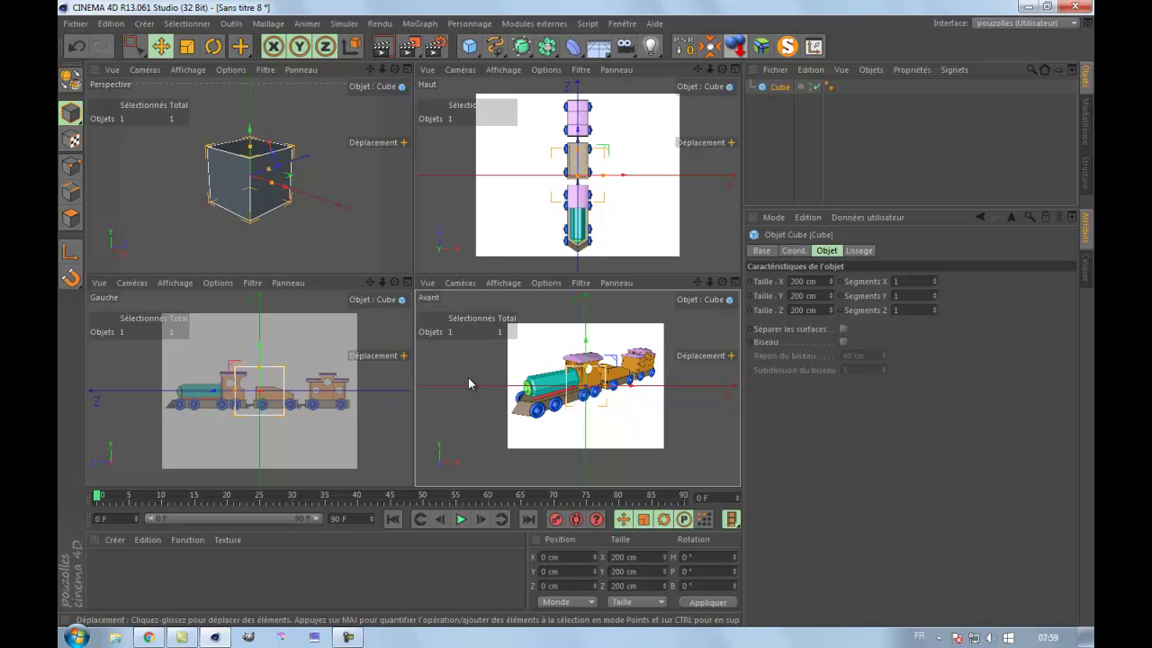
middle_click(360, 362)
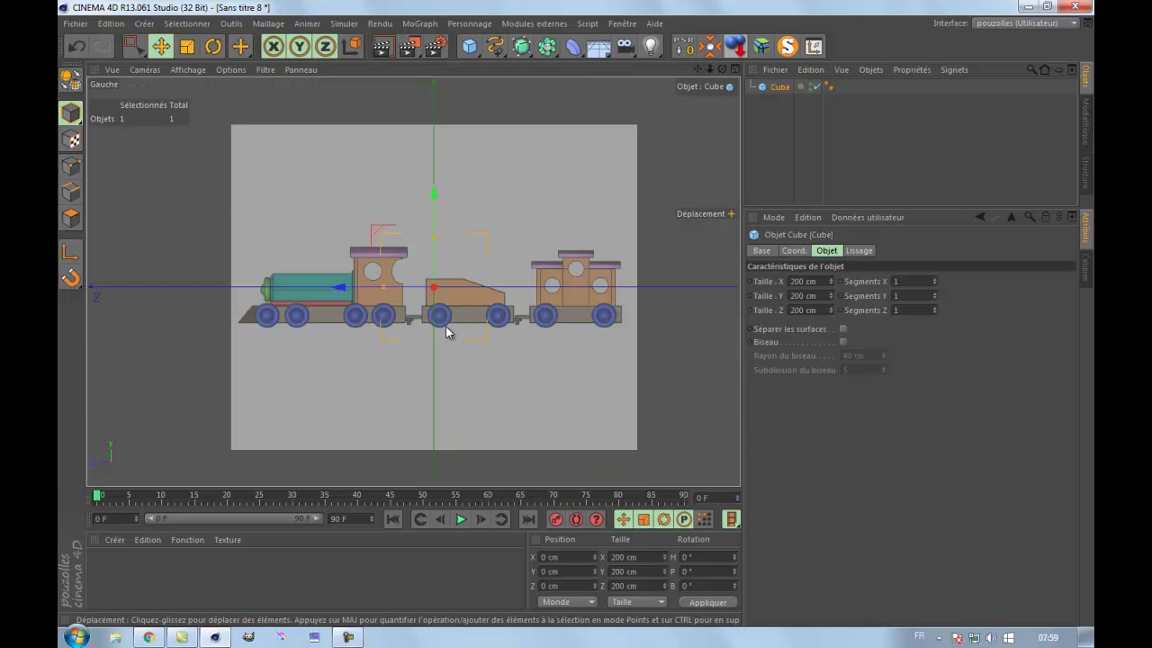
Step: Set the Haut viewport's background image transparency to 80 %
middle_click(585, 206)
middle_click(625, 216)
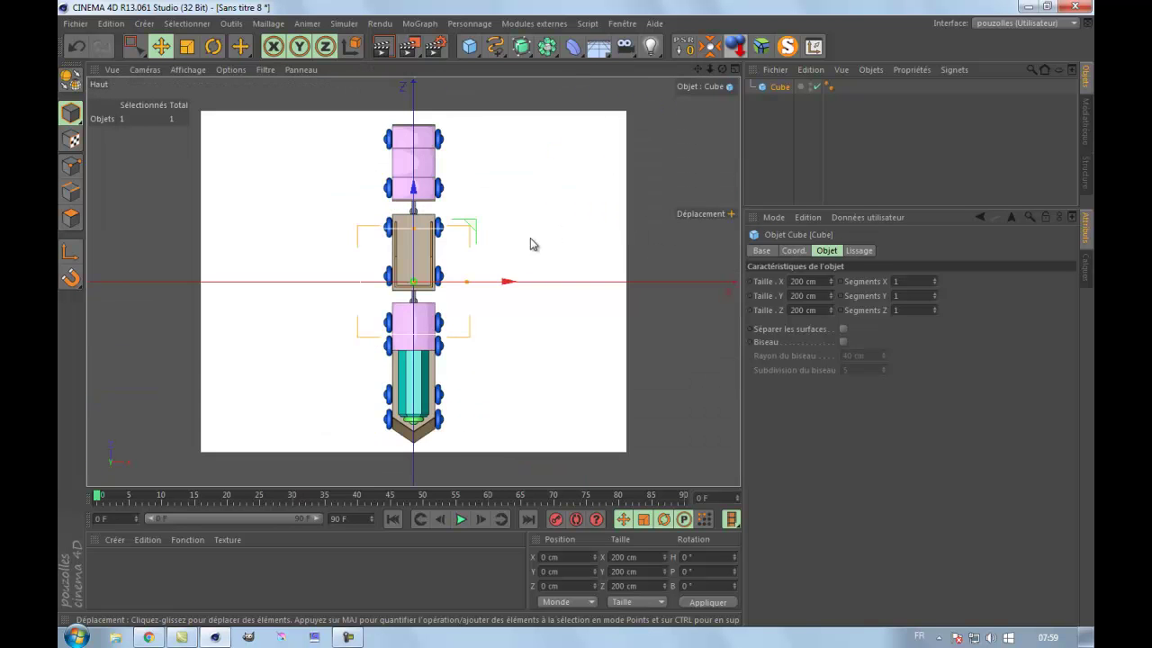
click(230, 69)
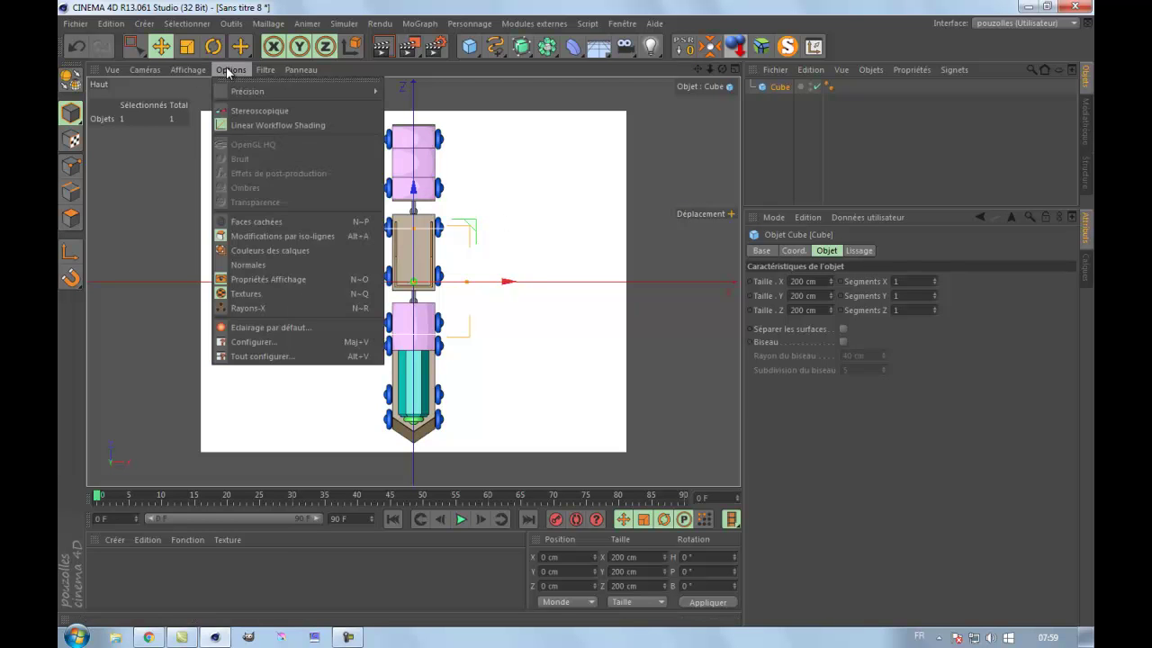
click(259, 357)
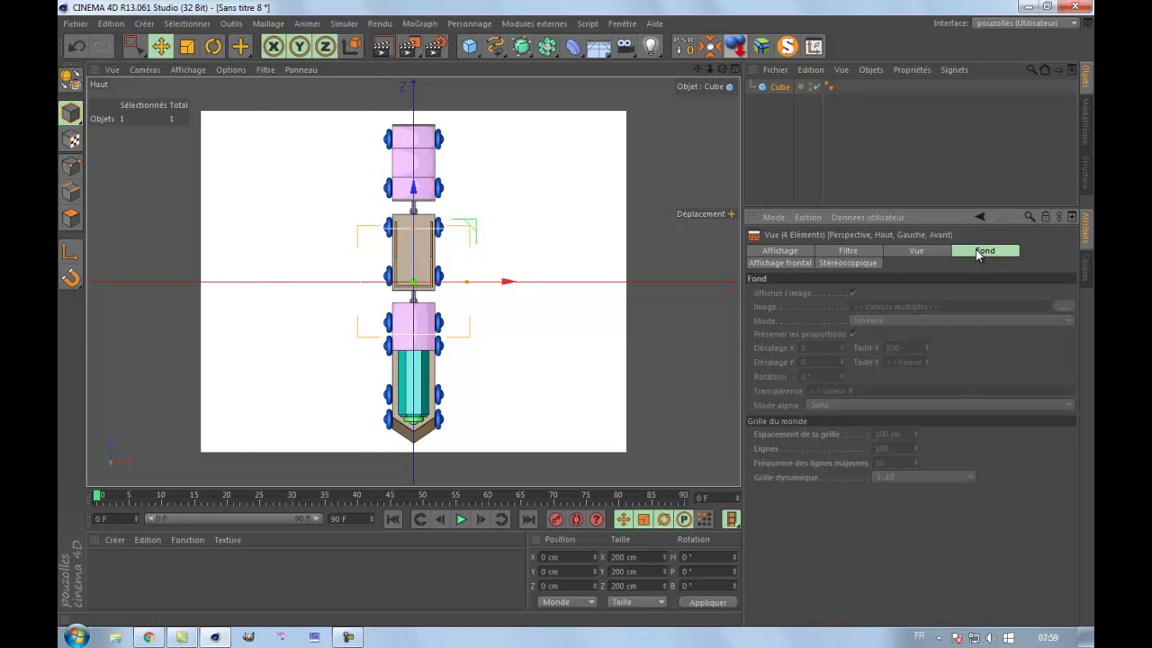
click(595, 203)
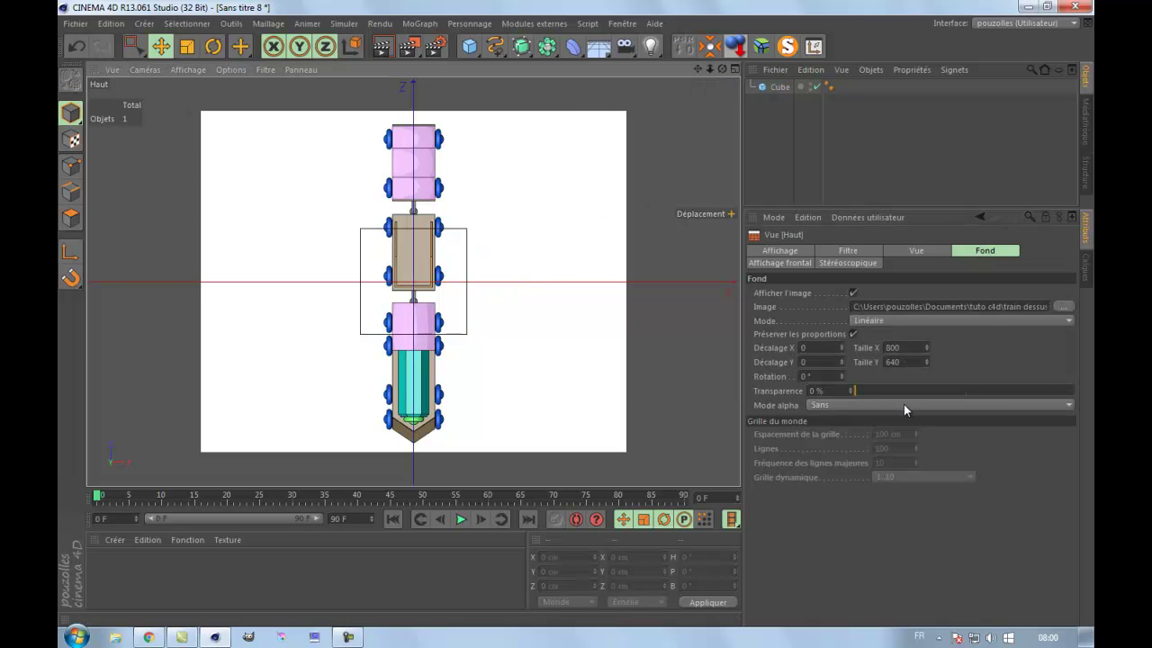
drag(967, 392, 1034, 388)
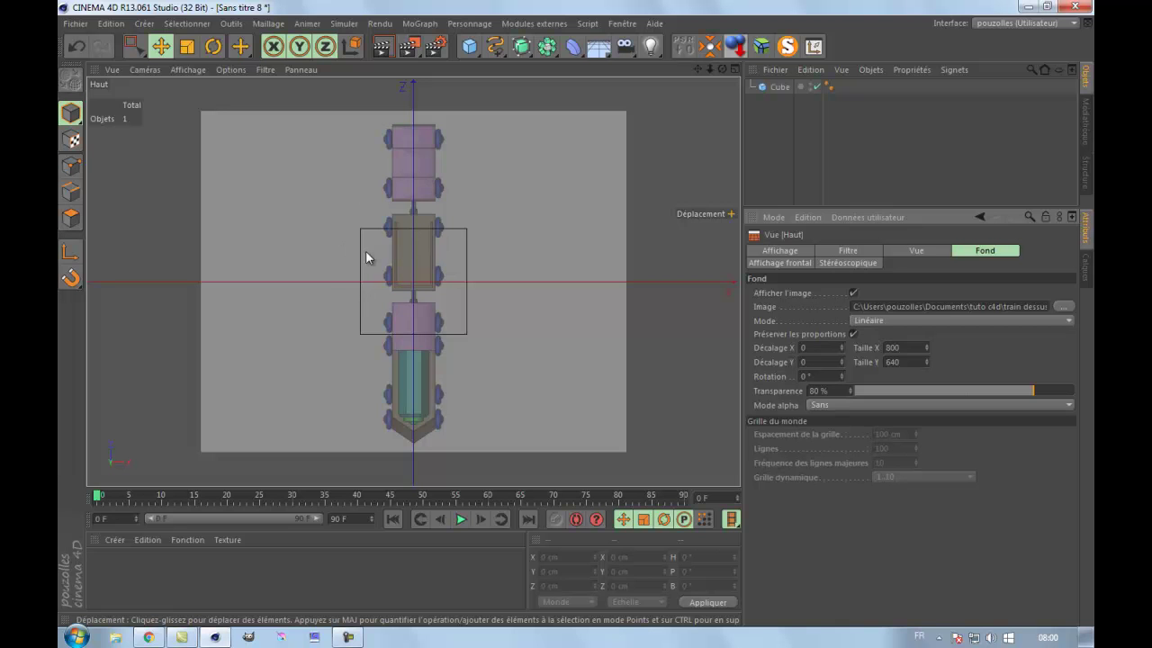
Step: Inspect the cube up close in the Perspective viewport and compare it with the four-view layout
middle_click(329, 253)
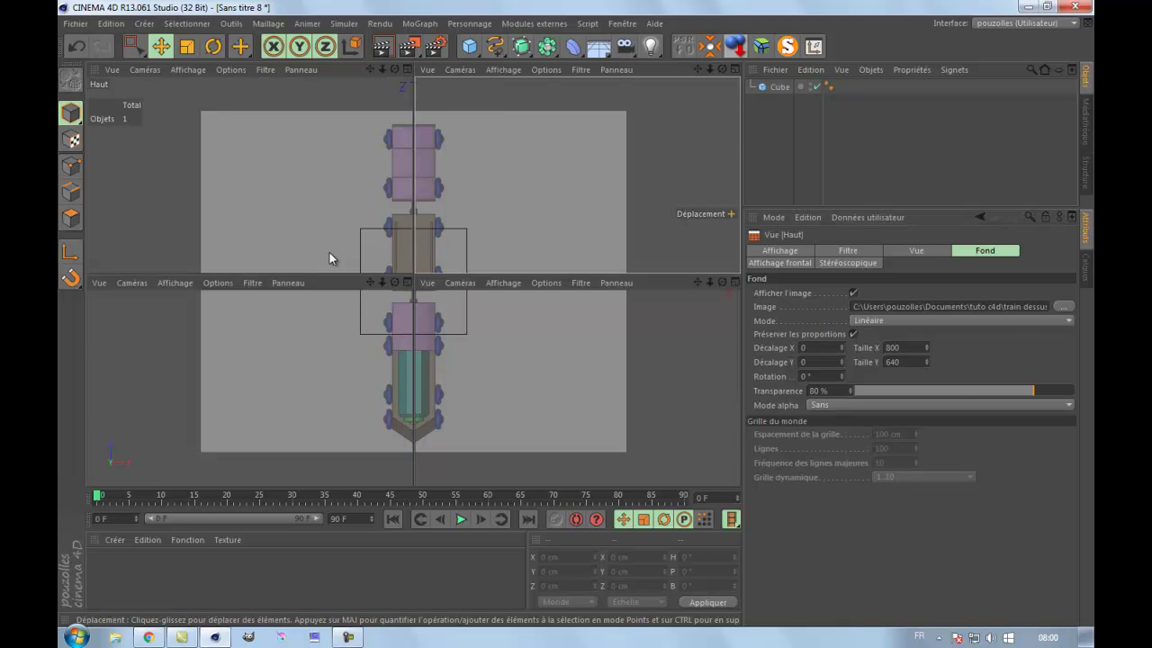
middle_click(329, 257)
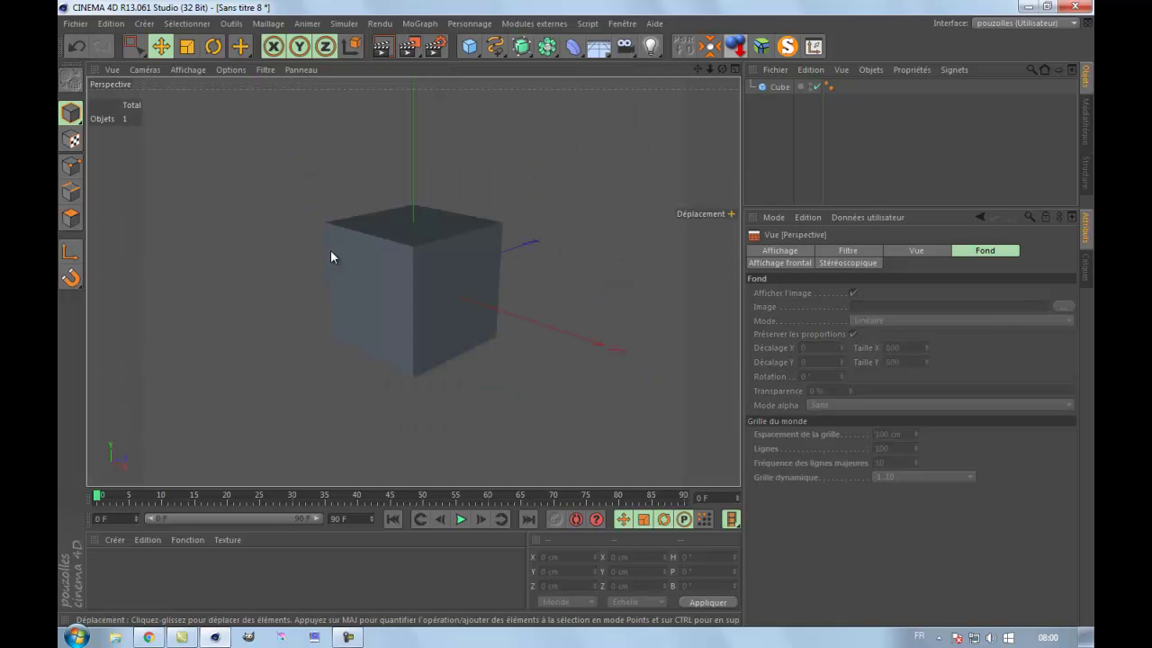
scroll(433, 286, up, 2)
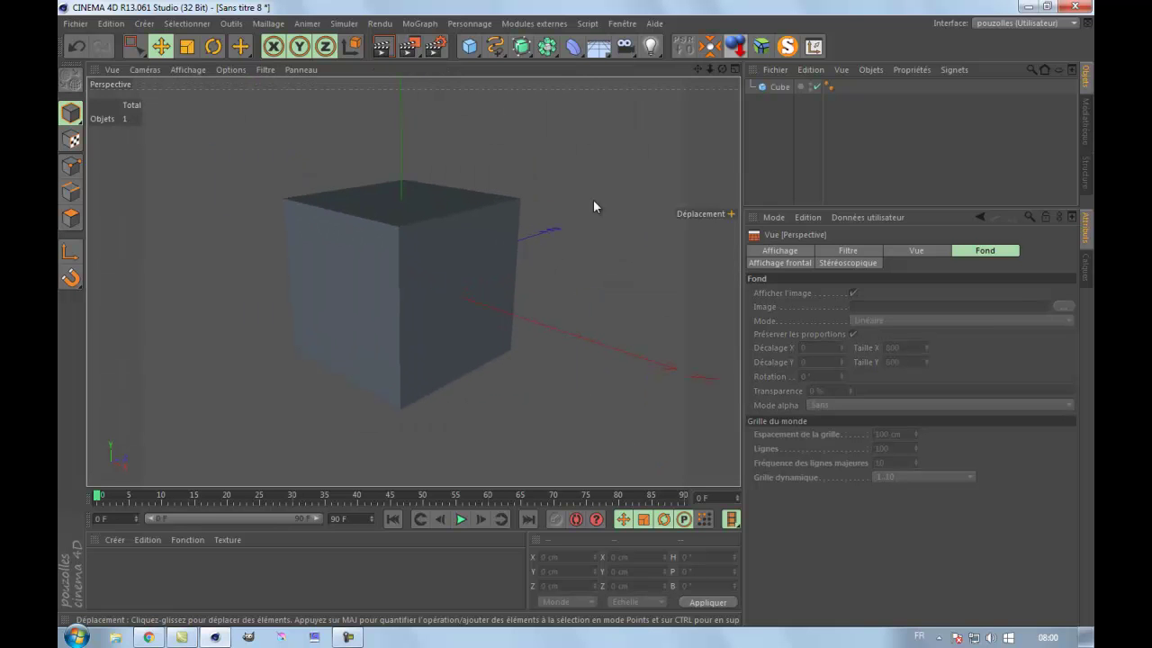
click(735, 70)
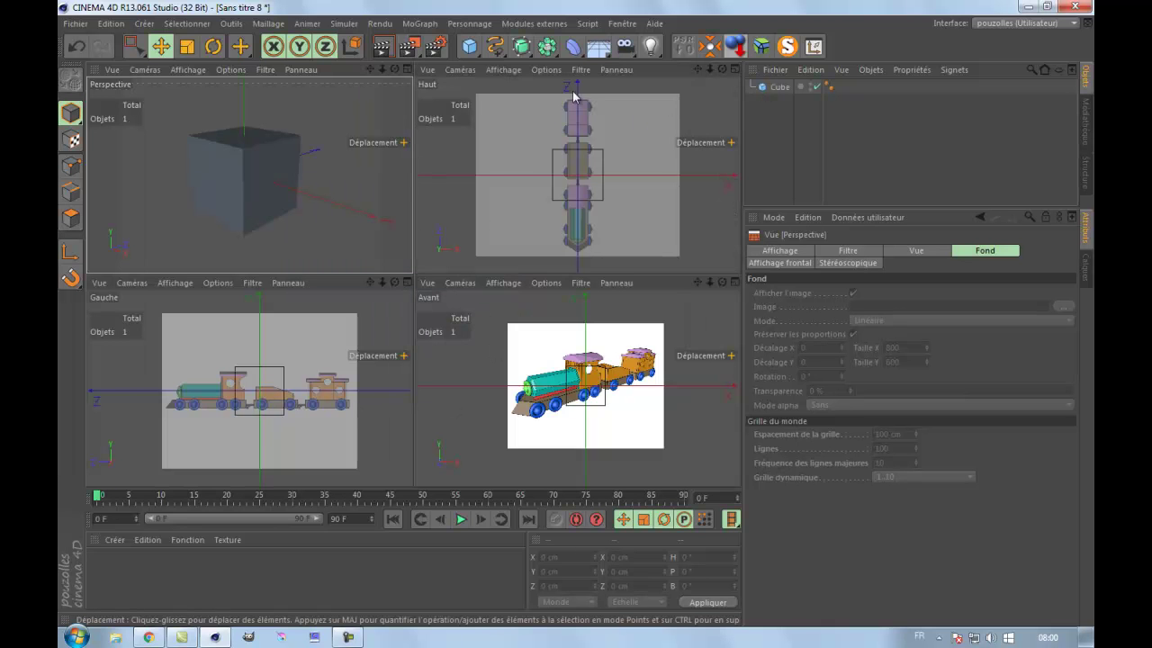
click(407, 69)
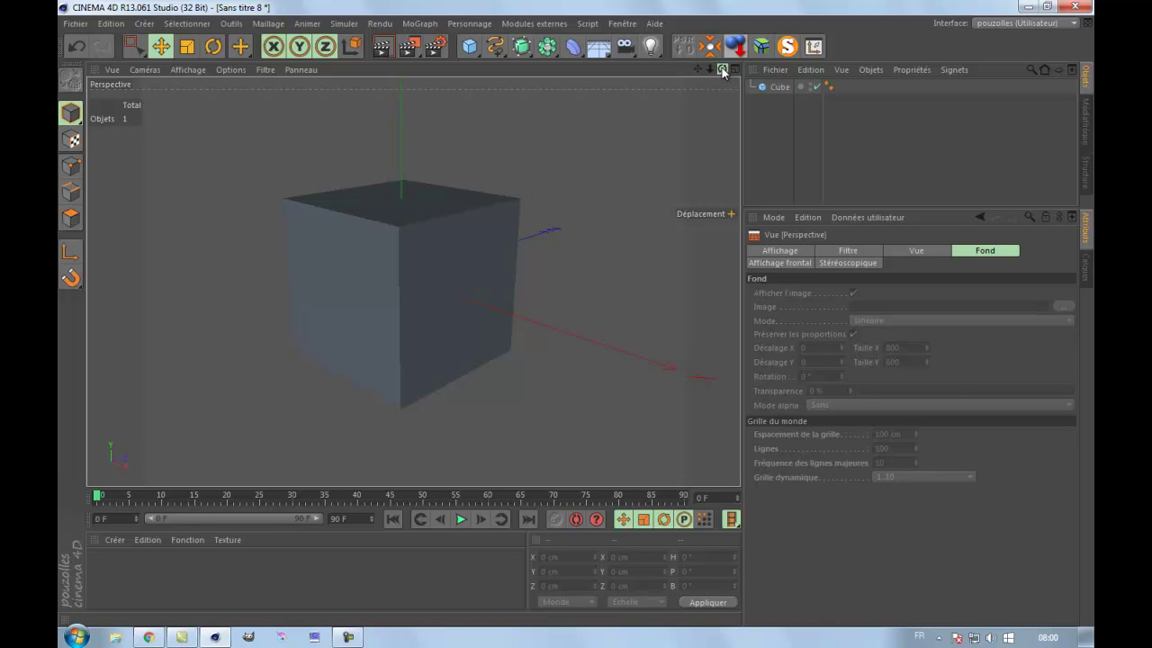
mouse_move(576, 314)
alt+mouse_down()
mouse_move(630, 313)
mouse_move(577, 314)
mouse_move(574, 330)
mouse_move(572, 314)
mouse_move(527, 304)
mouse_move(581, 313)
mouse_move(577, 330)
mouse_move(576, 314)
mouse_move(592, 313)
mouse_move(576, 313)
mouse_move(598, 317)
mouse_move(577, 313)
mouse_move(552, 360)
mouse_move(584, 319)
mouse_move(540, 324)
mouse_move(578, 318)
mouse_move(585, 302)
alt+mouse_up()
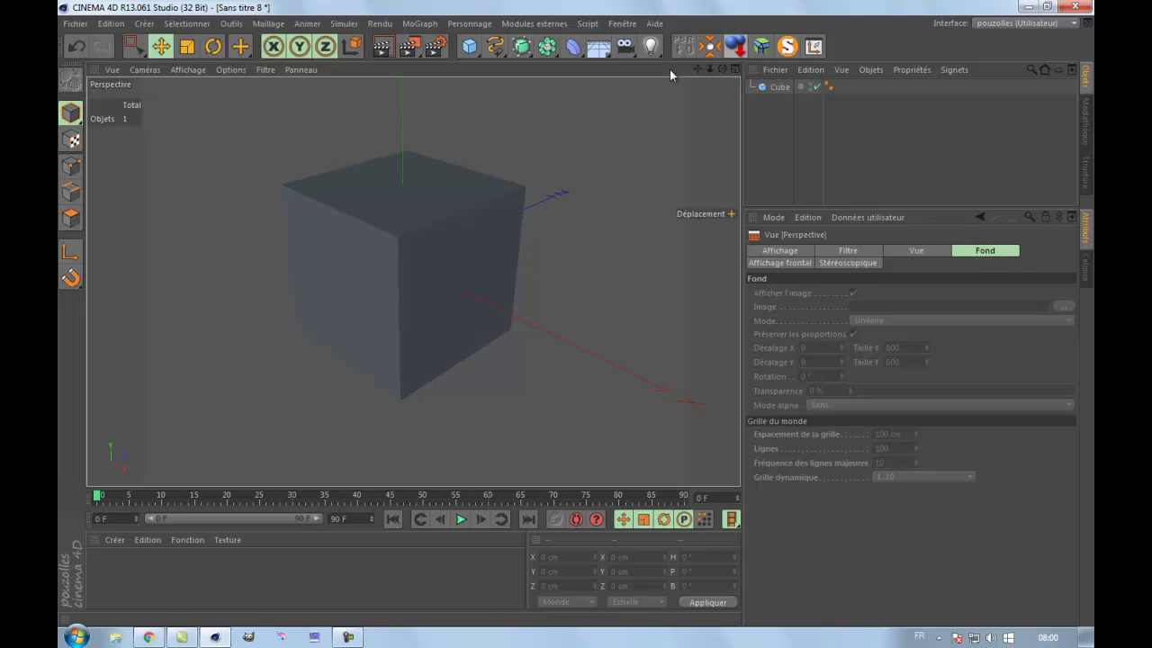
Step: Rotate the cube freely to about H -130°, P 155°, B 245° with the Rotation tool
click(212, 46)
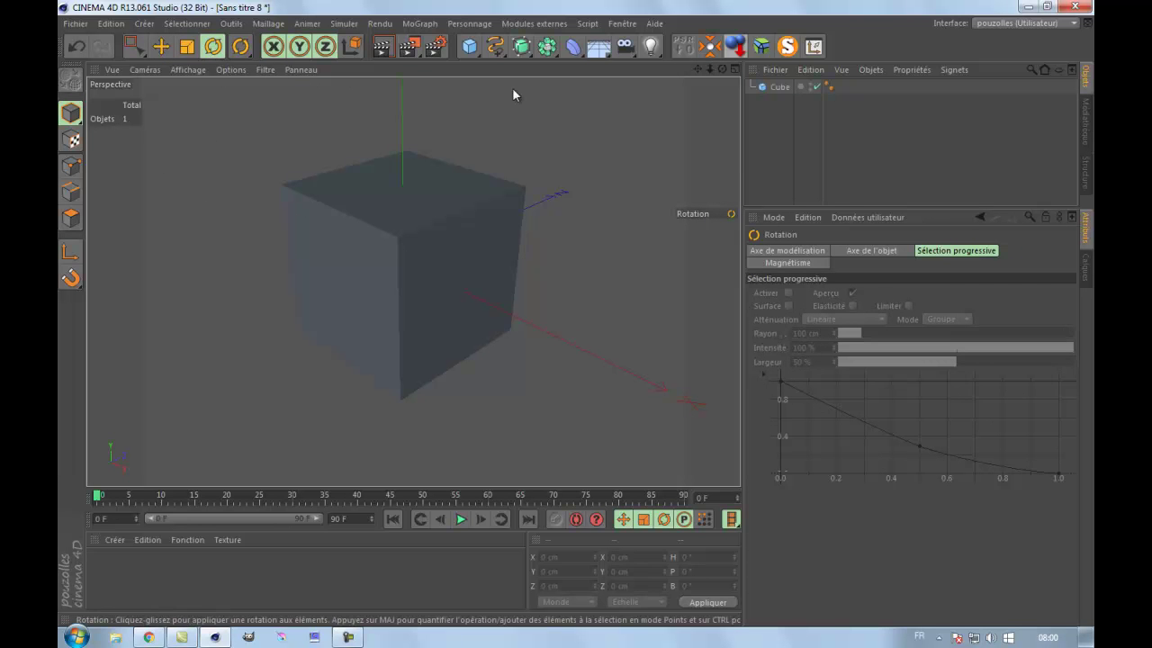
click(783, 87)
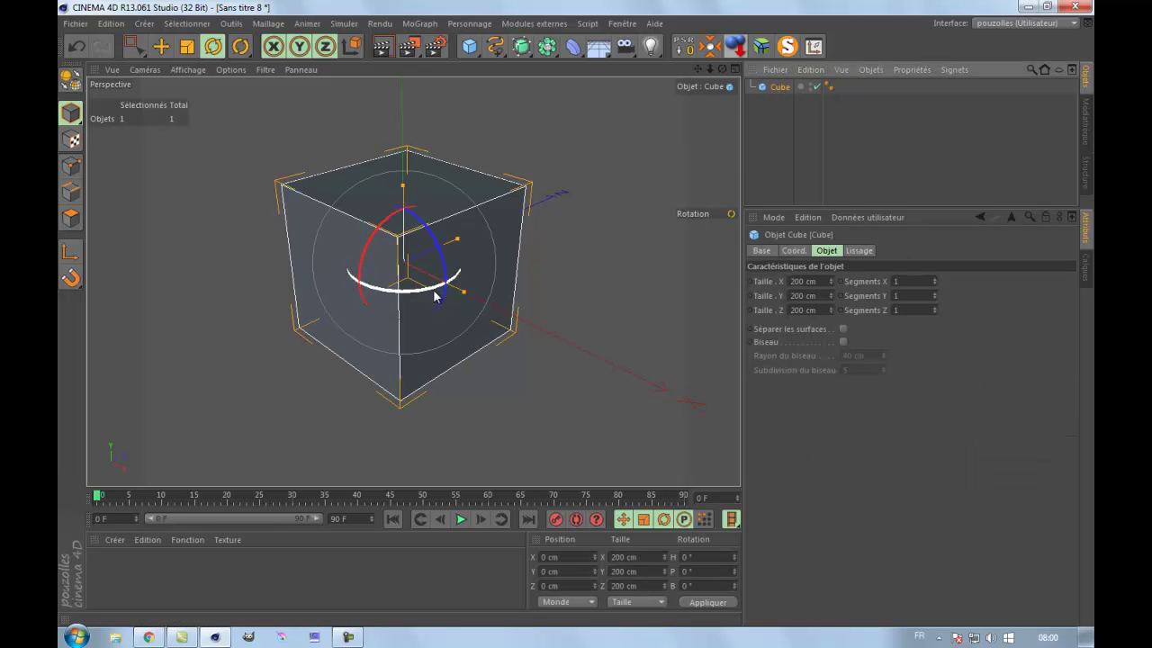
drag(426, 294, 616, 276)
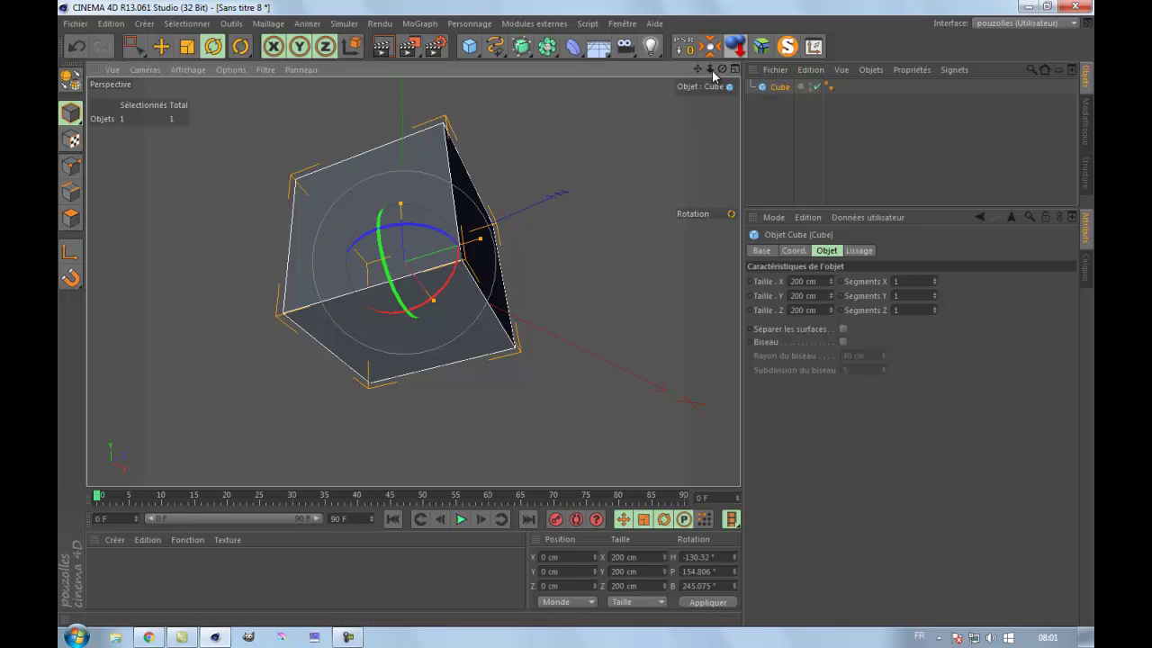
Step: Examine the rotated cube at closer and wider distances in the Perspective viewport, and deselect it
scroll(576, 315, down, 6)
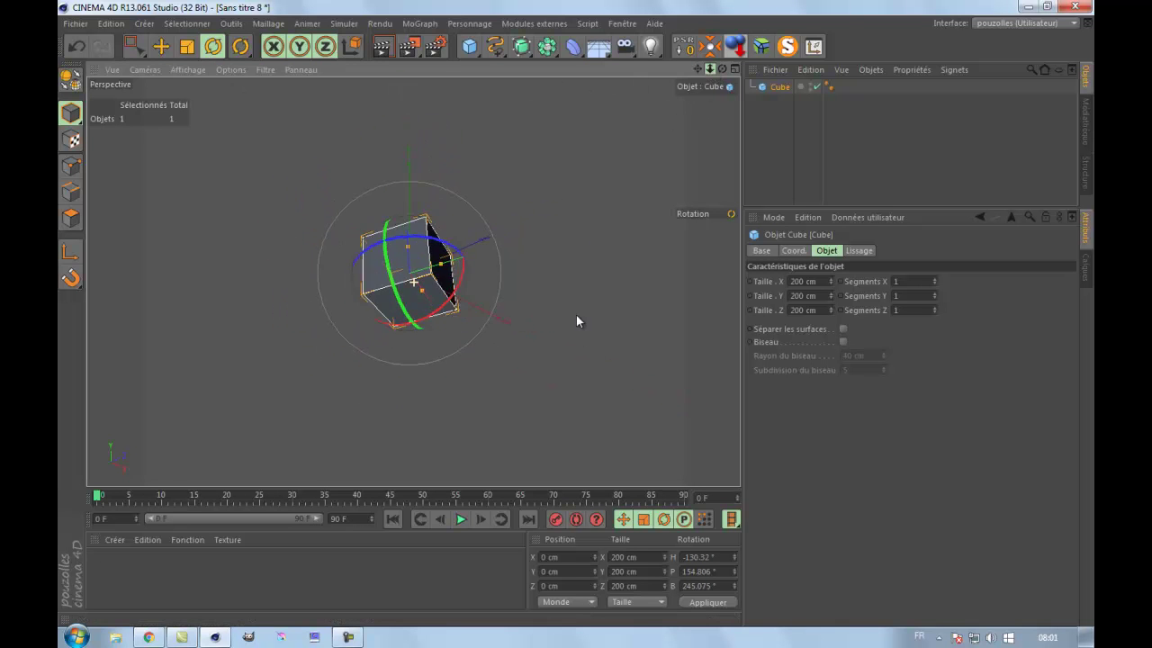
scroll(576, 306, up, 8)
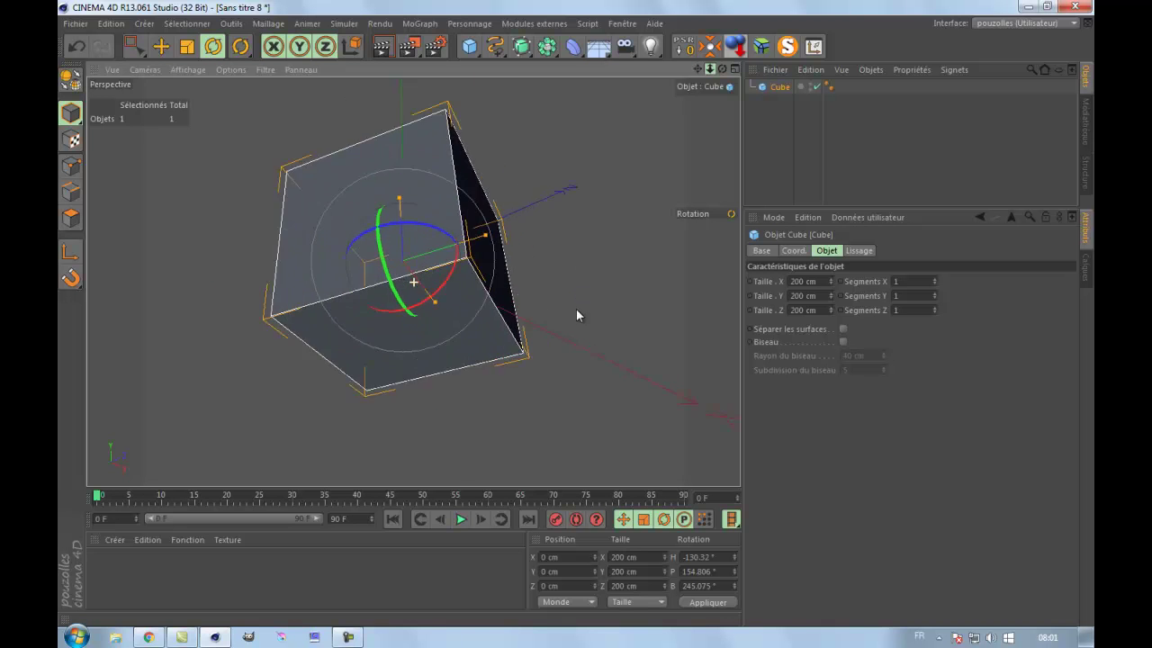
scroll(577, 319, down, 2)
click(787, 143)
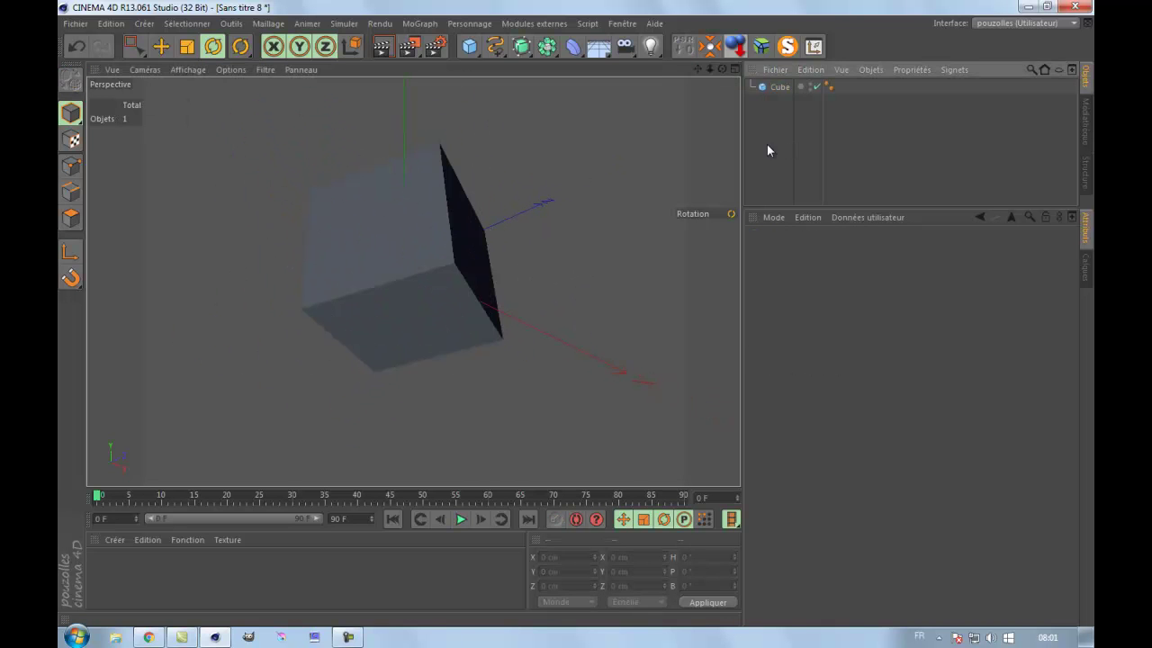
scroll(574, 326, down, 4)
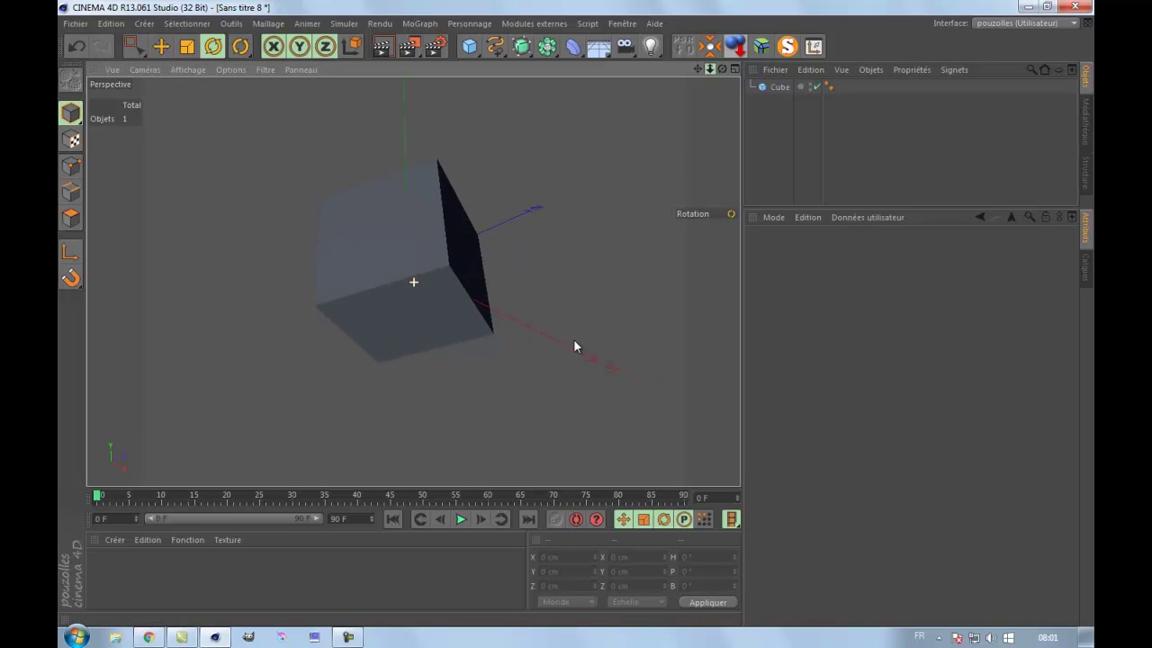
scroll(576, 297, up, 5)
scroll(576, 306, down, 2)
scroll(578, 168, down, 4)
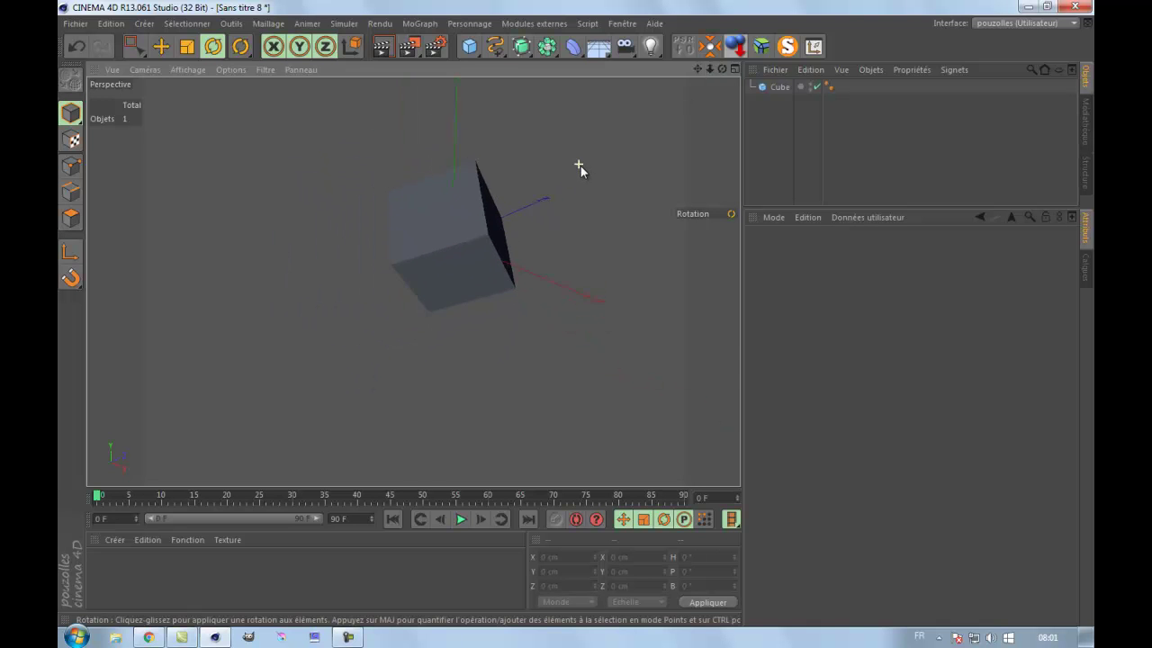
scroll(581, 170, up, 5)
scroll(580, 166, down, 4)
scroll(580, 166, up, 5)
scroll(581, 167, down, 2)
scroll(580, 167, up, 3)
scroll(581, 169, down, 3)
scroll(580, 169, up, 3)
scroll(581, 171, down, 1)
scroll(581, 173, down, 2)
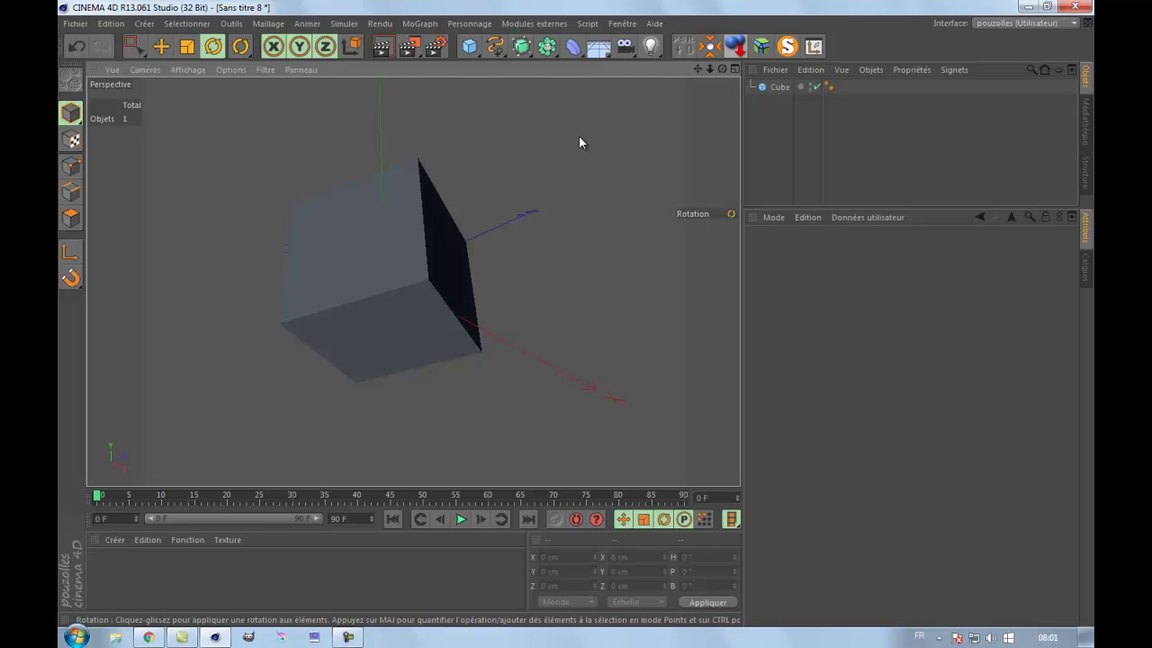
Step: Switch to the selection brush and study the rotated cube from several angles in the Perspective viewport
alt+drag(558, 324, 642, 102)
key(space)
key(space)
key(space)
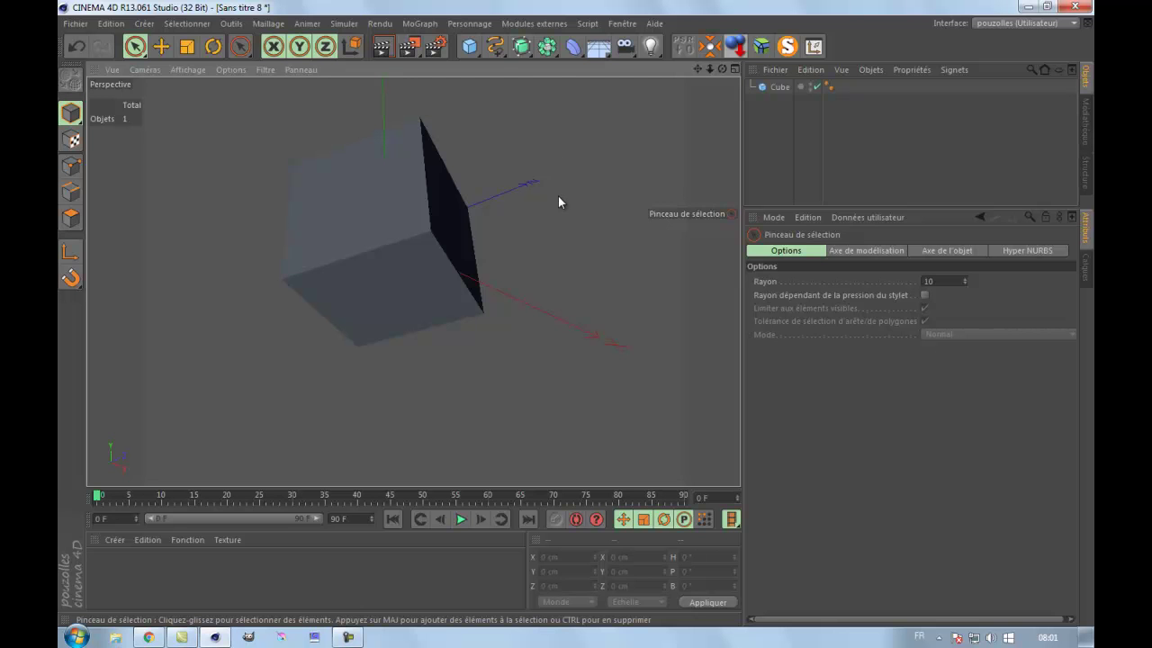
alt+drag(561, 200, 371, 245)
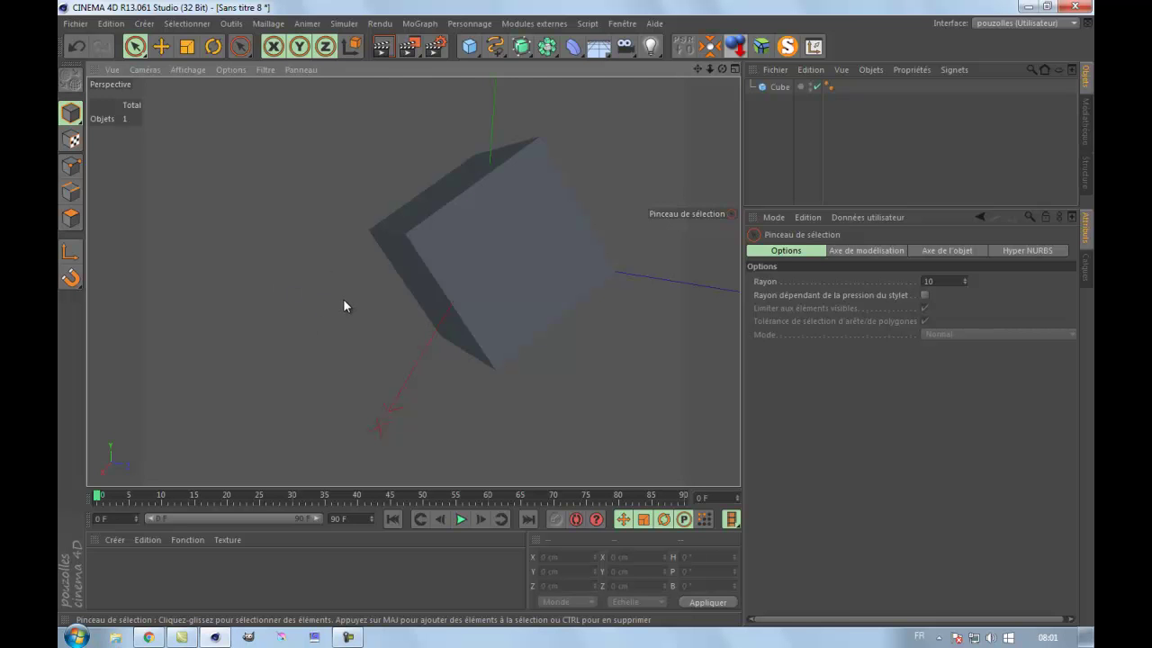
alt+drag(343, 299, 292, 306)
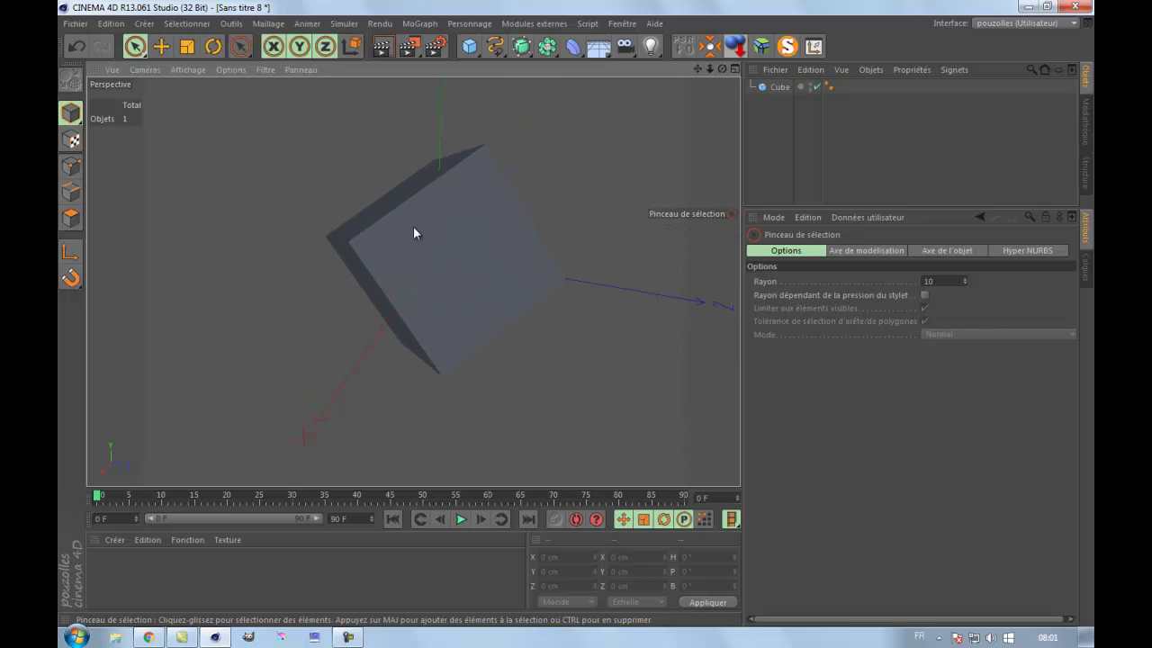
alt+drag(306, 257, 590, 140)
drag(697, 70, 587, 330)
drag(721, 72, 561, 138)
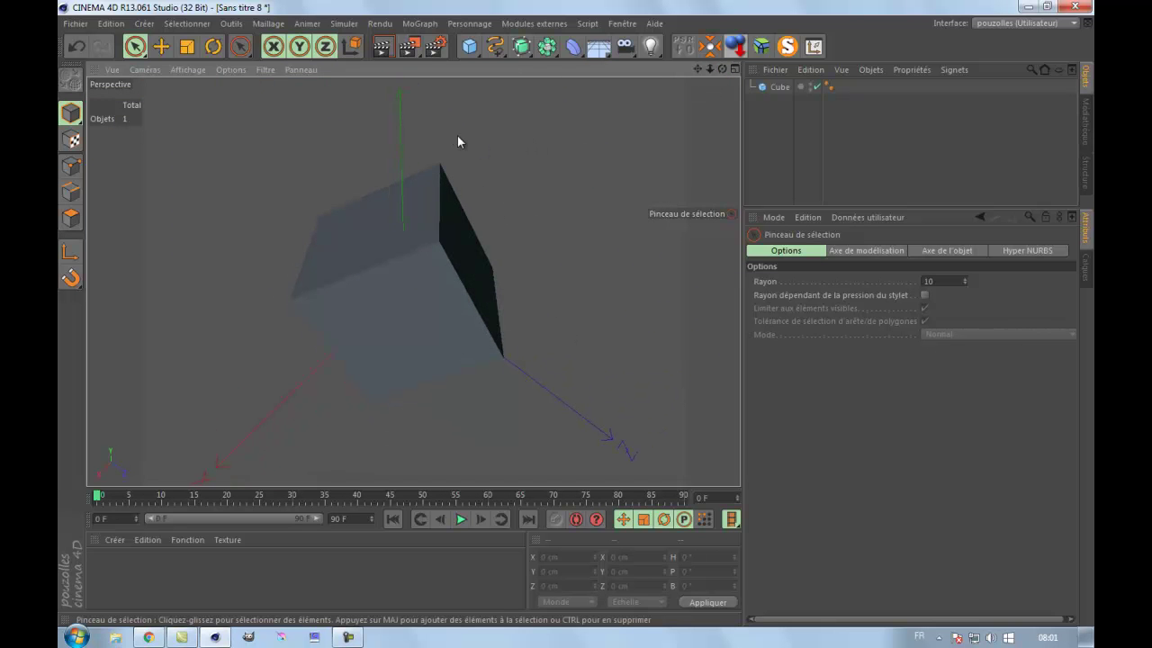
alt+drag(458, 136, 481, 189)
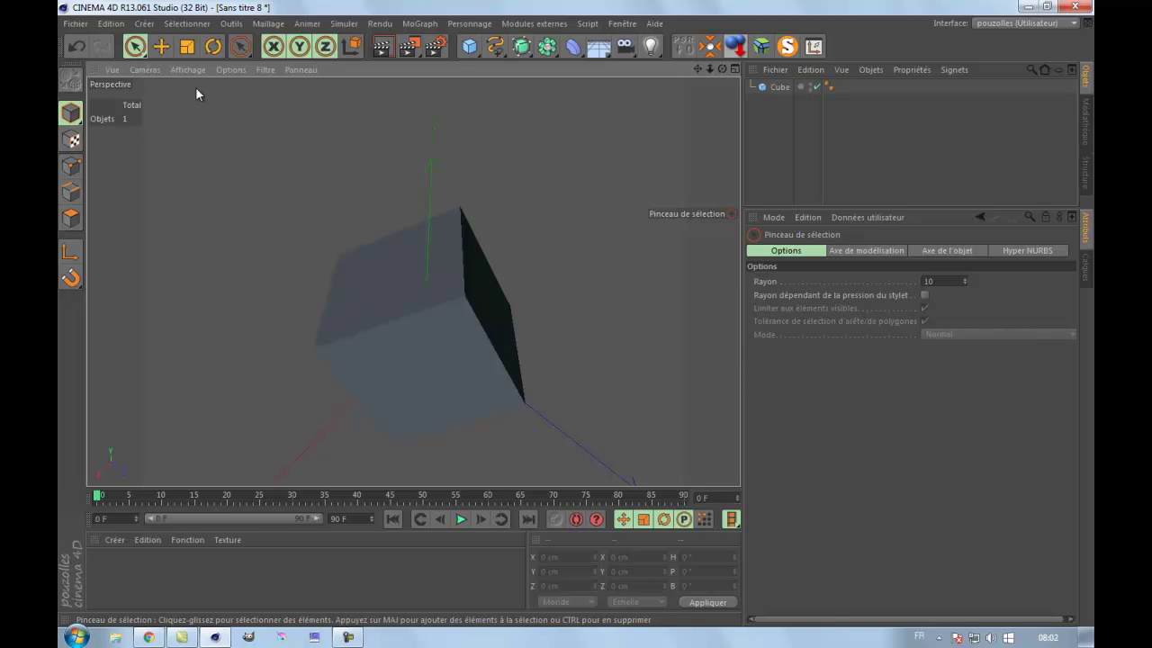
Step: Reset the Perspective viewport to its default framing, delete the cube and return to the four-view layout
click(114, 65)
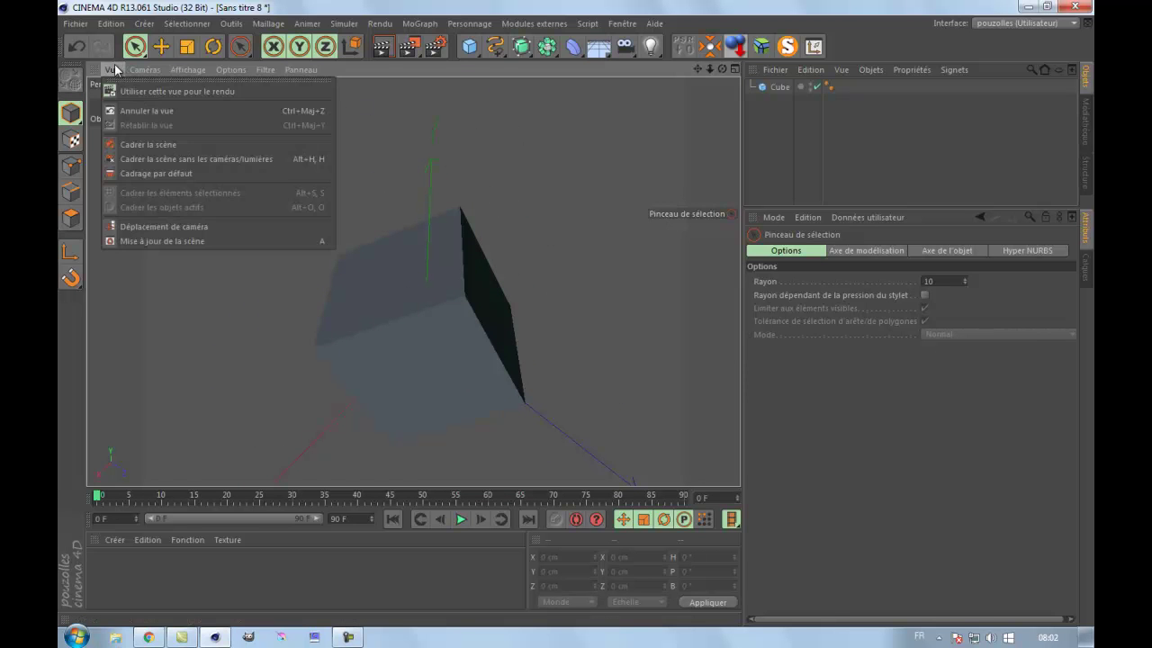
click(148, 173)
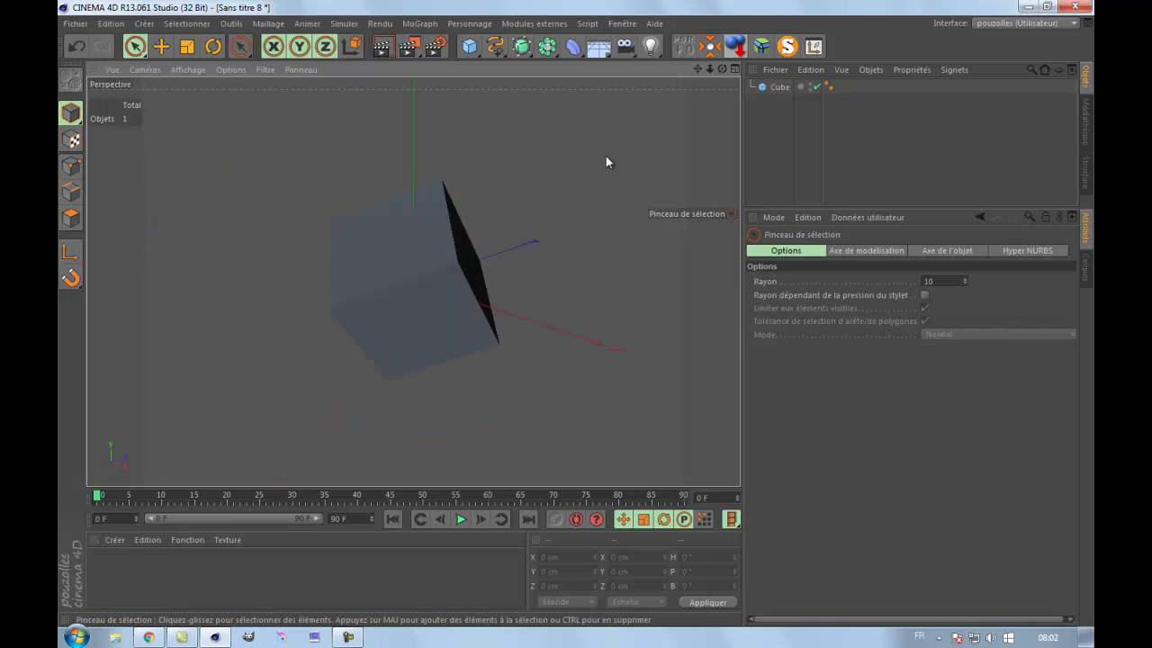
click(780, 88)
key(Delete)
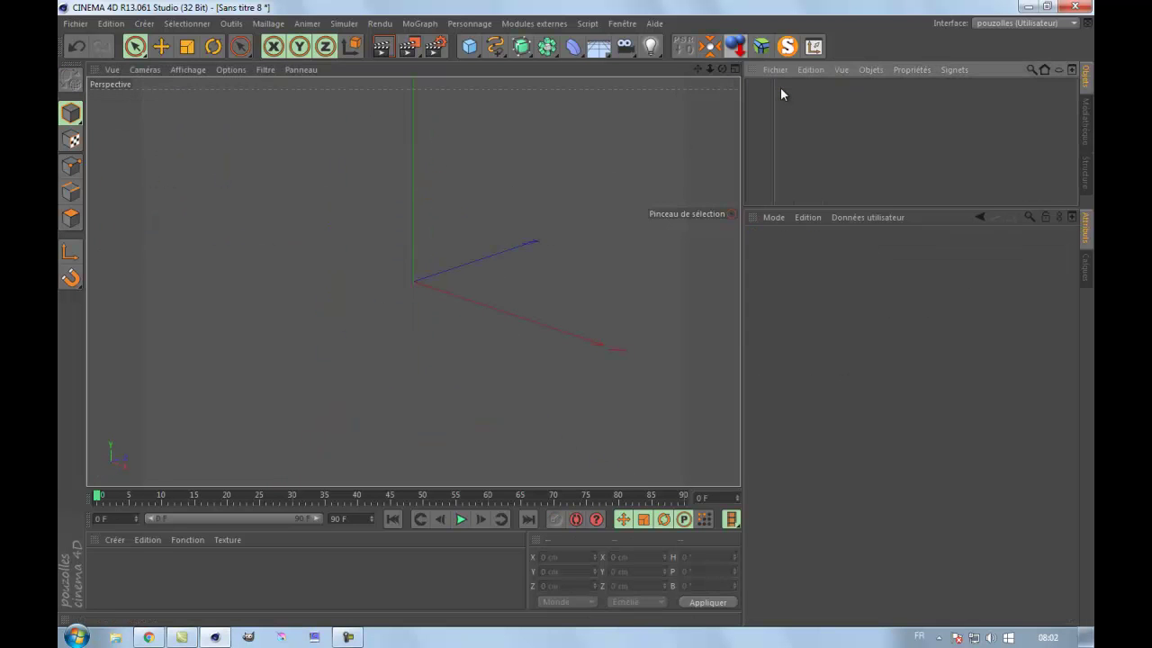
middle_click(377, 239)
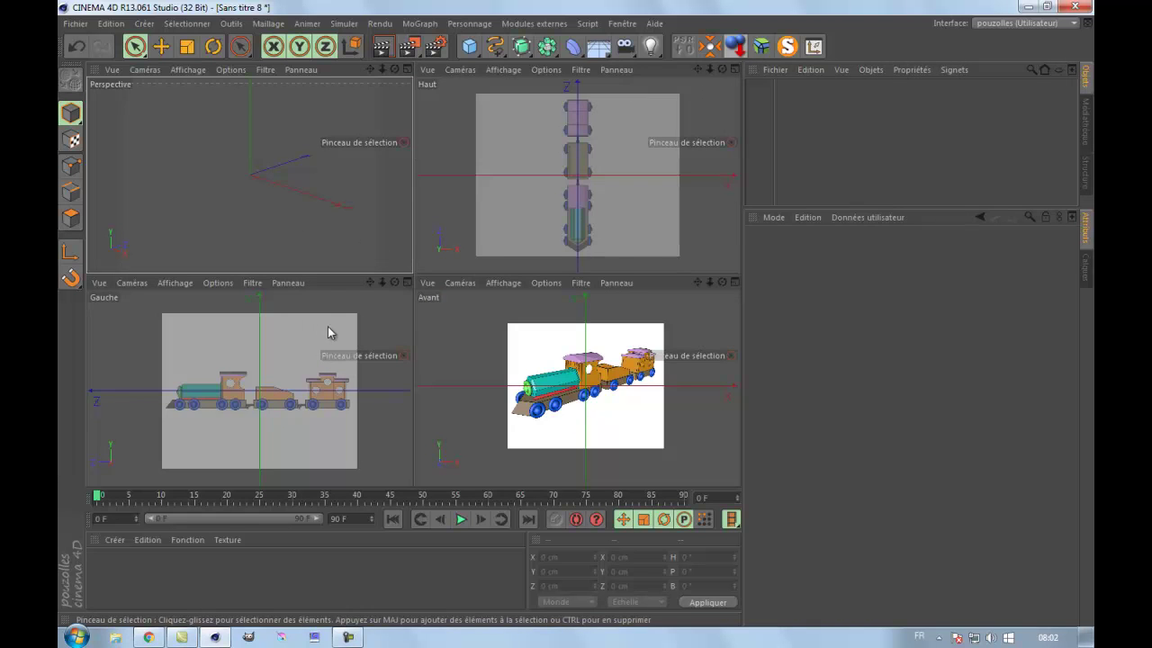
Step: Maximize the Gauche viewport and open its background image settings
middle_click(331, 331)
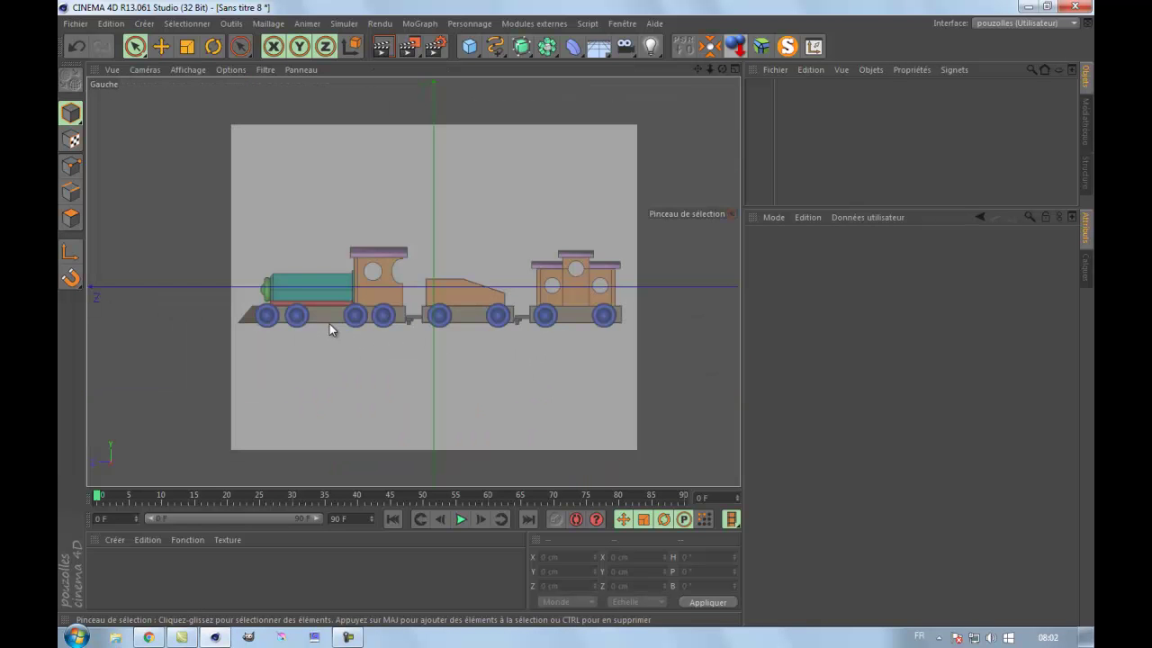
scroll(418, 313, up, 3)
scroll(414, 313, down, 2)
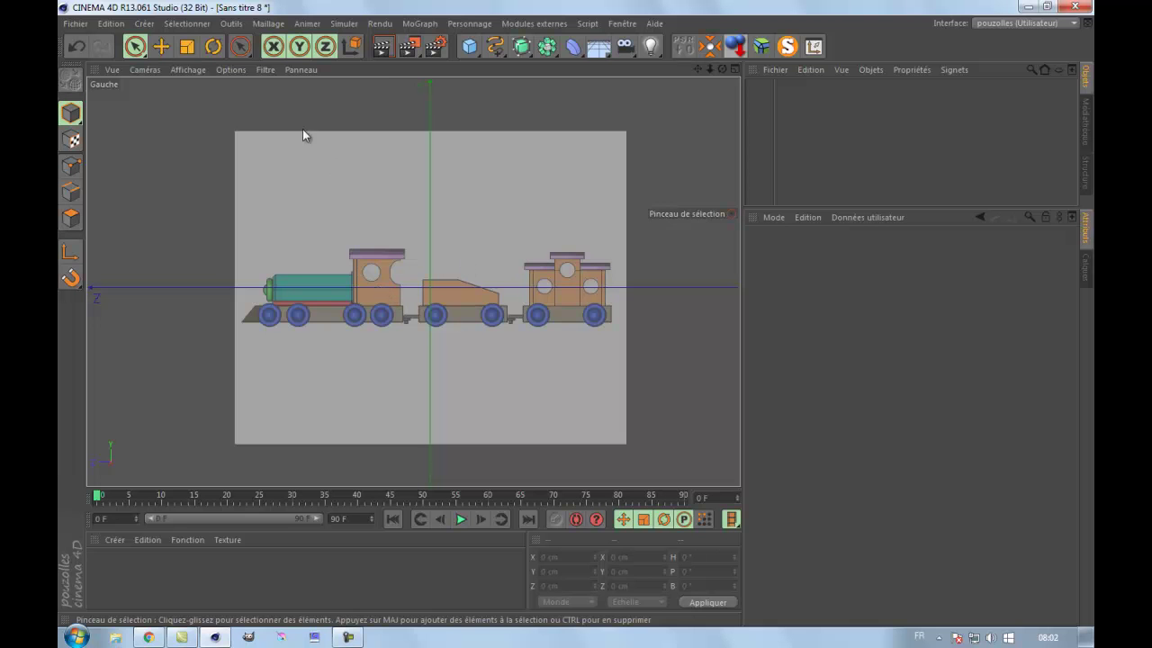
click(223, 67)
click(264, 349)
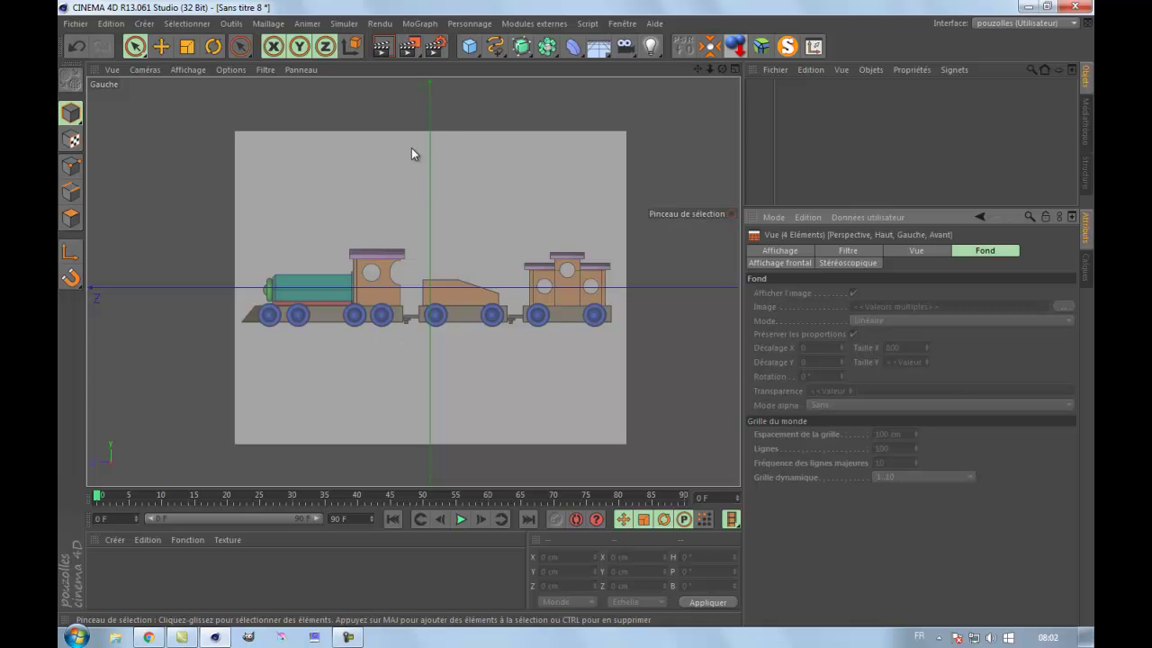
click(394, 186)
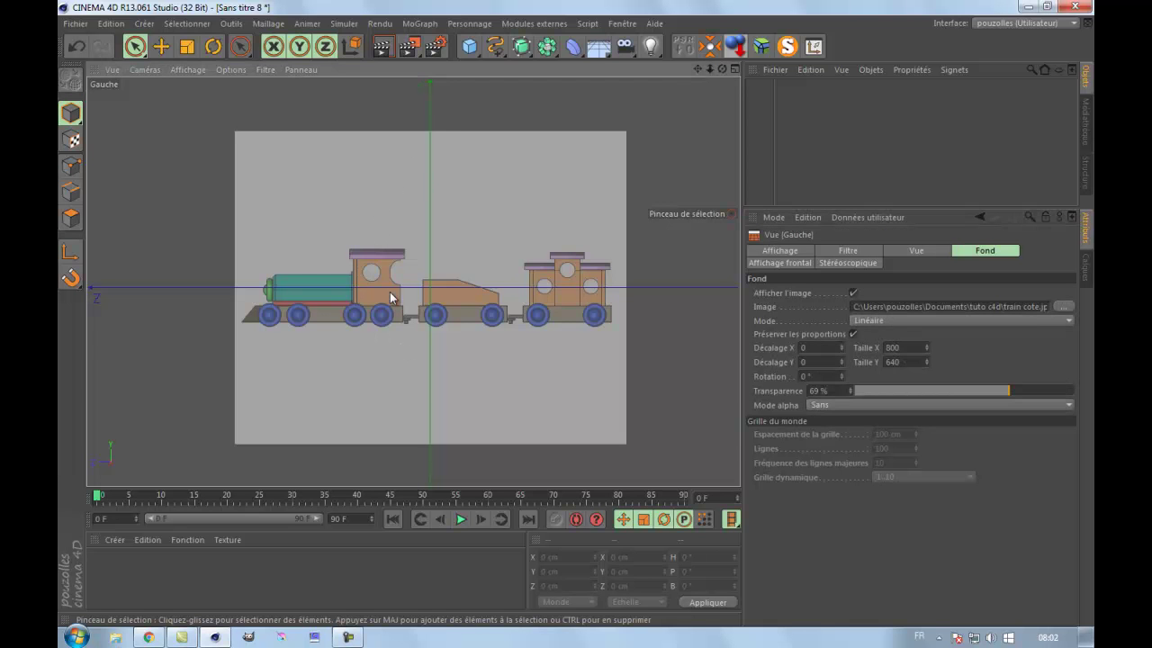
Step: Set the Gauche background image's Y offset to 80 so the train's wheels rest on the horizontal Z axis
drag(842, 363, 842, 361)
scroll(585, 292, up, 3)
scroll(573, 287, up, 5)
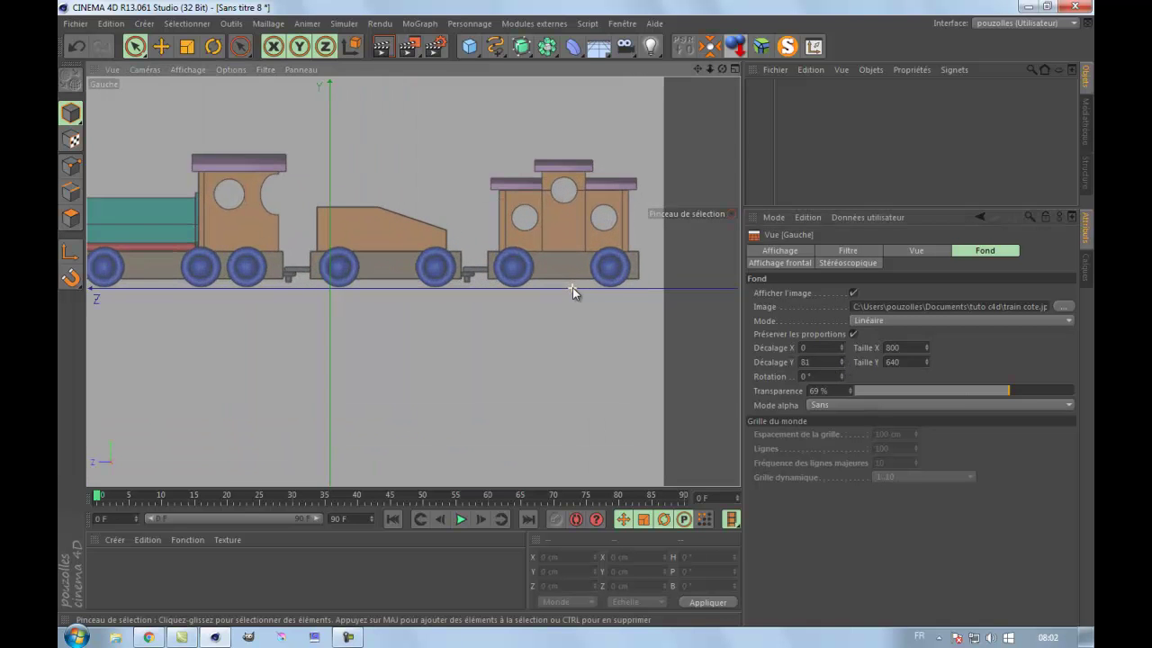
scroll(553, 271, up, 1)
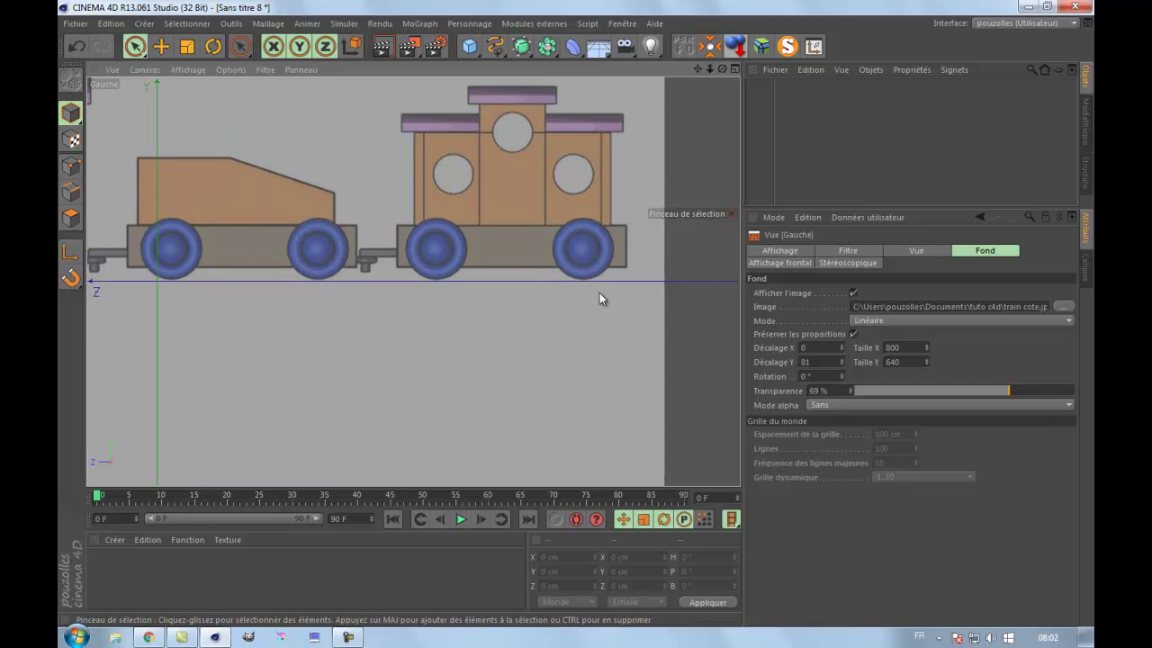
click(840, 363)
click(841, 359)
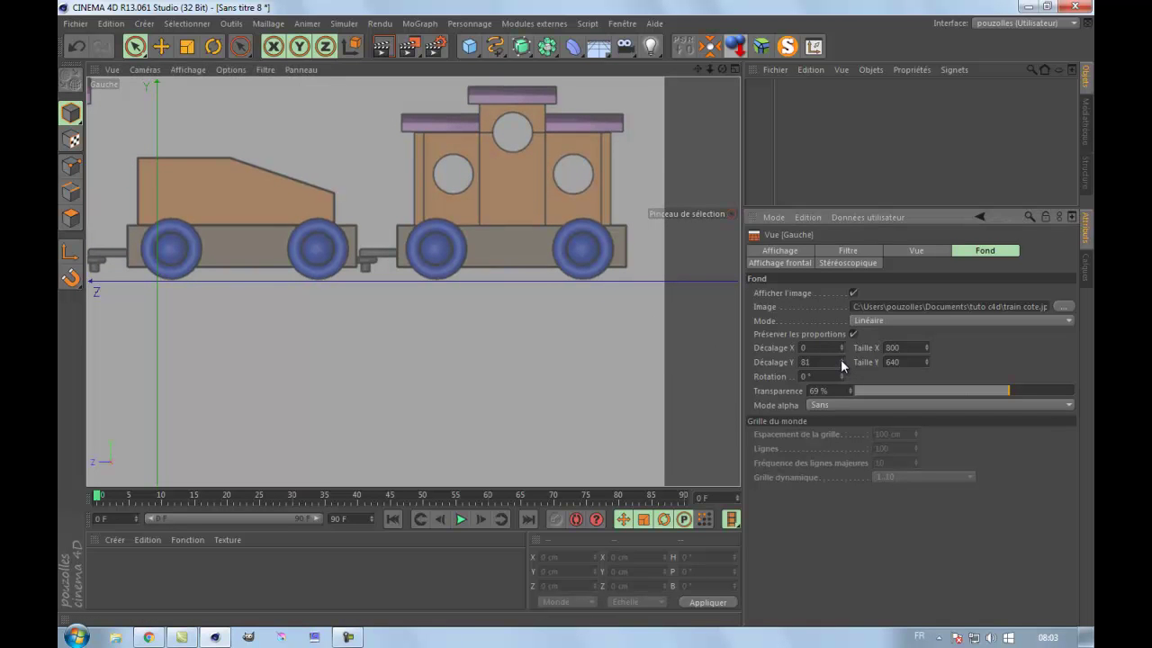
mouse_move(841, 359)
mouse_down()
mouse_move(846, 325)
mouse_move(840, 400)
mouse_move(840, 360)
mouse_up()
click(842, 364)
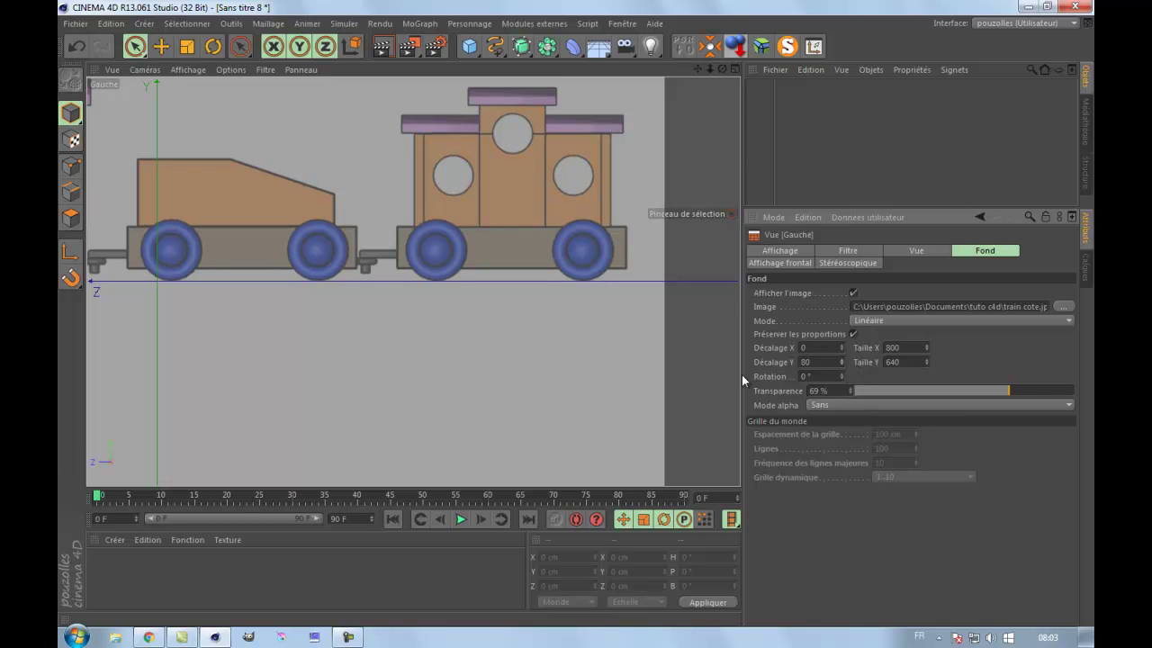
scroll(711, 369, down, 5)
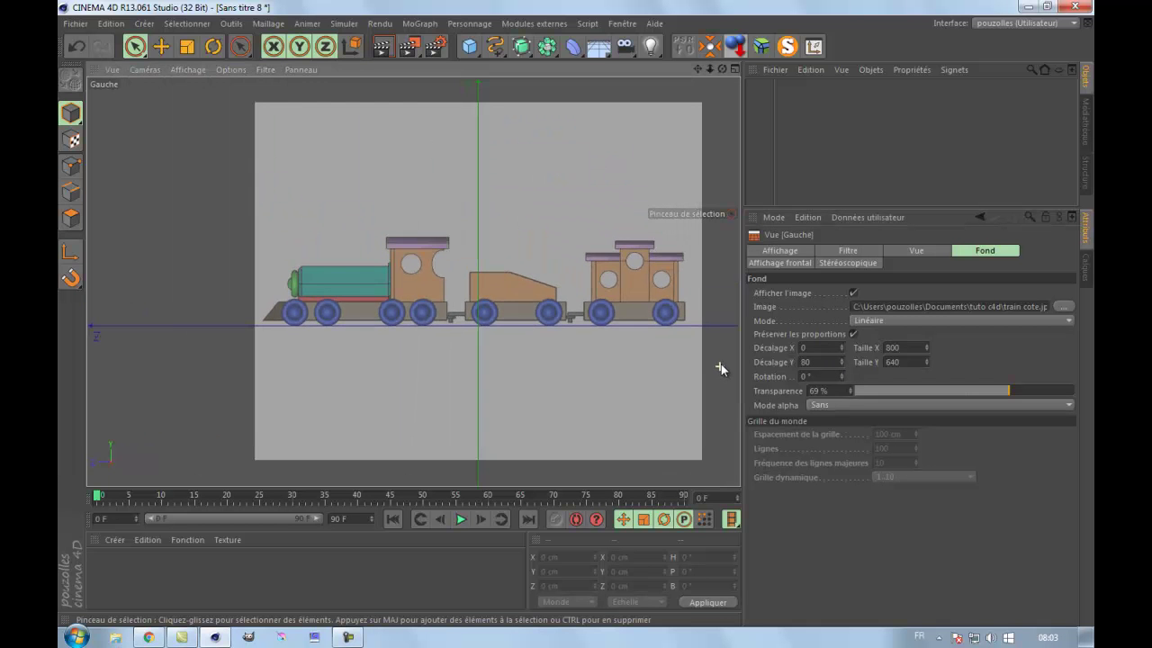
Step: Set the Gauche background image's X offset to 386 so the locomotive's front tip meets the vertical Y axis
scroll(364, 380, up, 3)
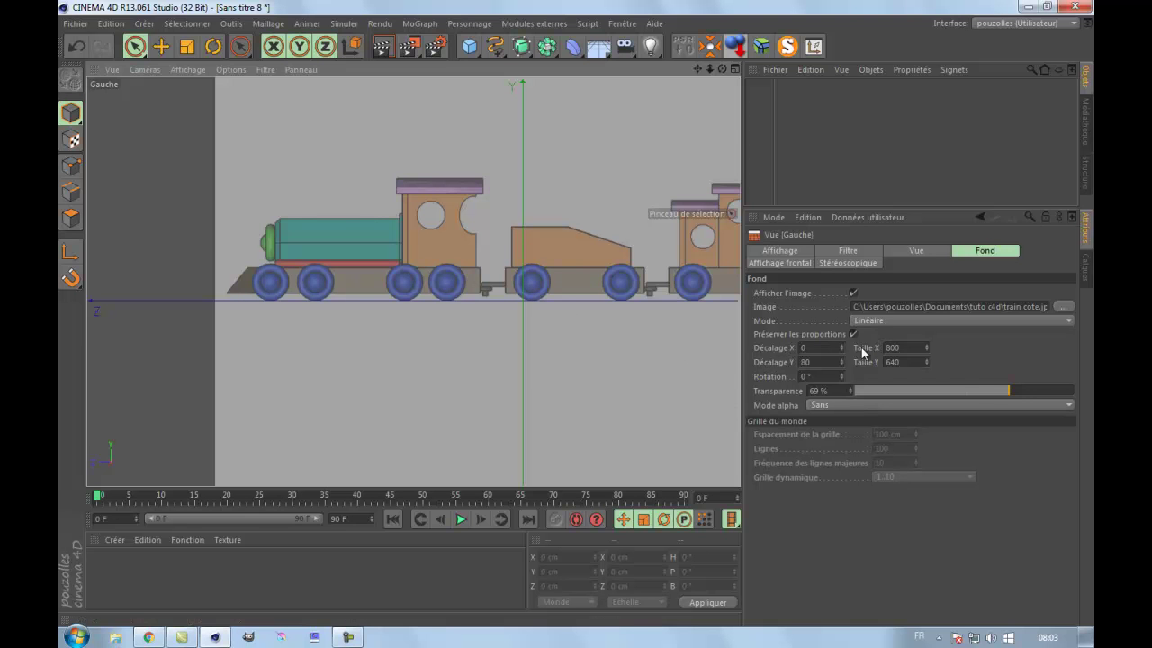
mouse_move(842, 345)
mouse_down()
mouse_move(848, 333)
mouse_move(842, 343)
mouse_up()
scroll(574, 296, up, 5)
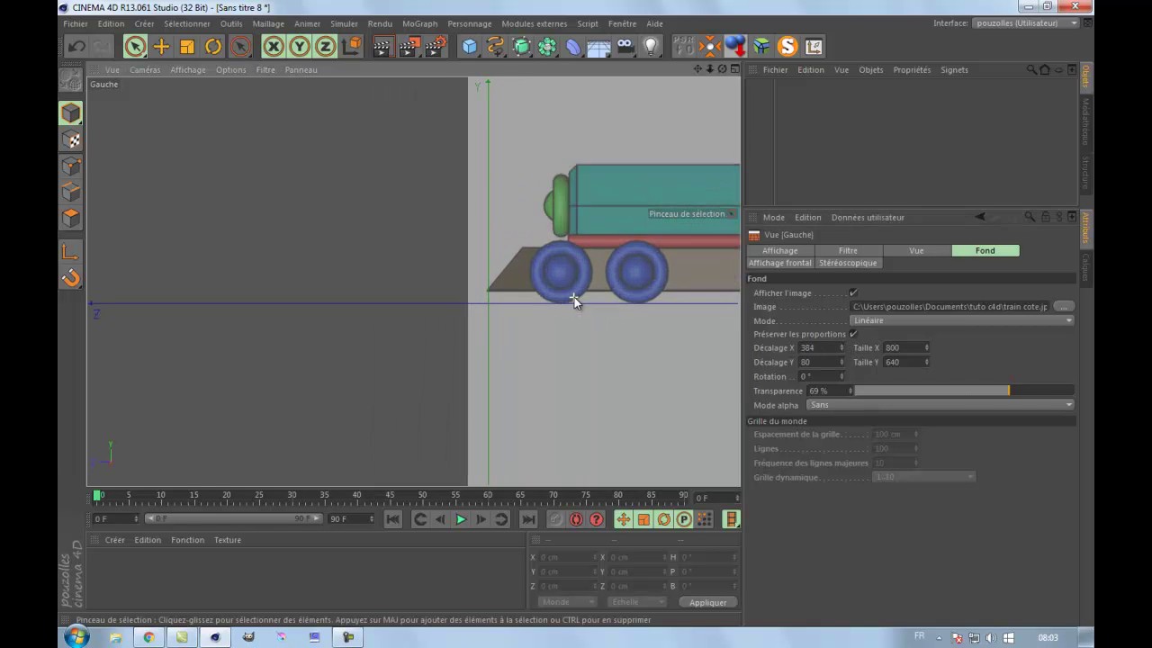
scroll(573, 296, up, 2)
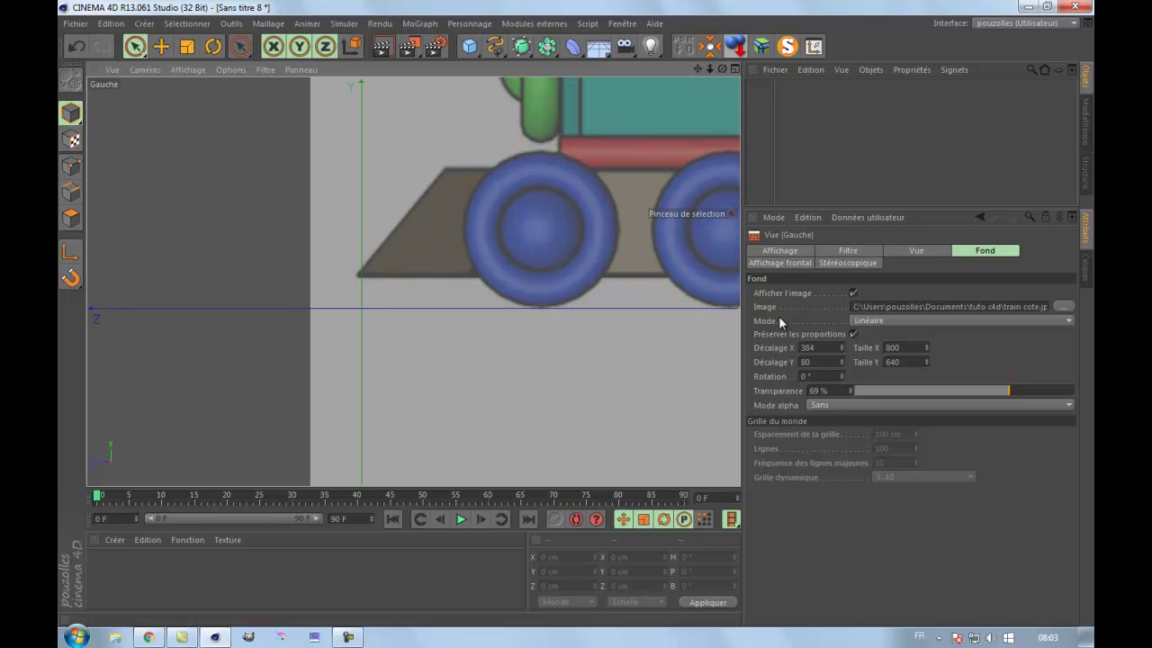
drag(842, 346, 841, 344)
scroll(585, 387, down, 3)
scroll(580, 394, down, 3)
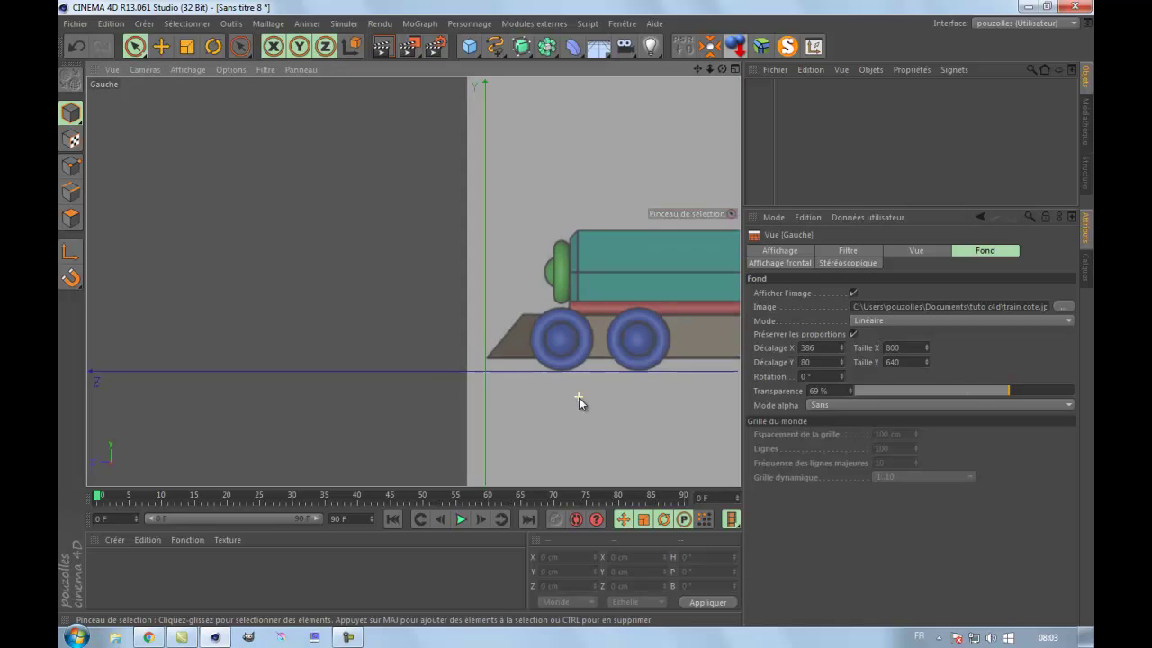
Step: Examine the repositioned train image in the Gauche viewport and compare it with the Haut reference view
mouse_move(697, 69)
mouse_down()
mouse_move(576, 318)
mouse_move(702, 317)
mouse_move(576, 319)
mouse_move(568, 226)
mouse_move(628, 196)
mouse_up()
drag(697, 69, 576, 320)
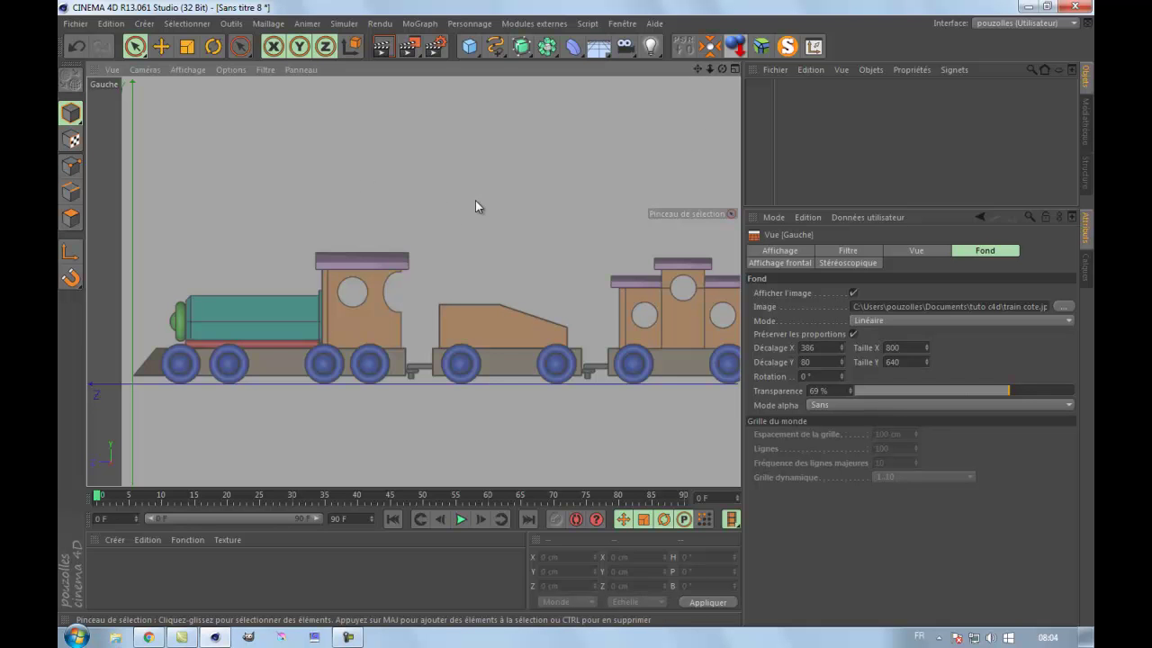
scroll(475, 200, down, 1)
scroll(475, 200, up, 1)
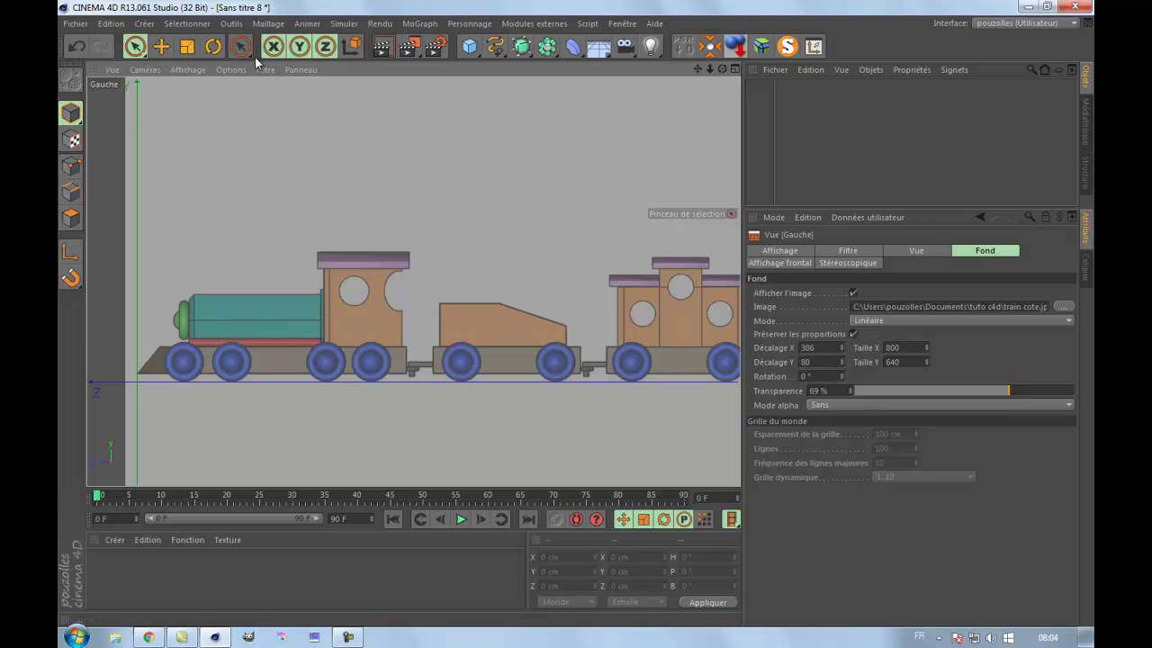
middle_click(396, 200)
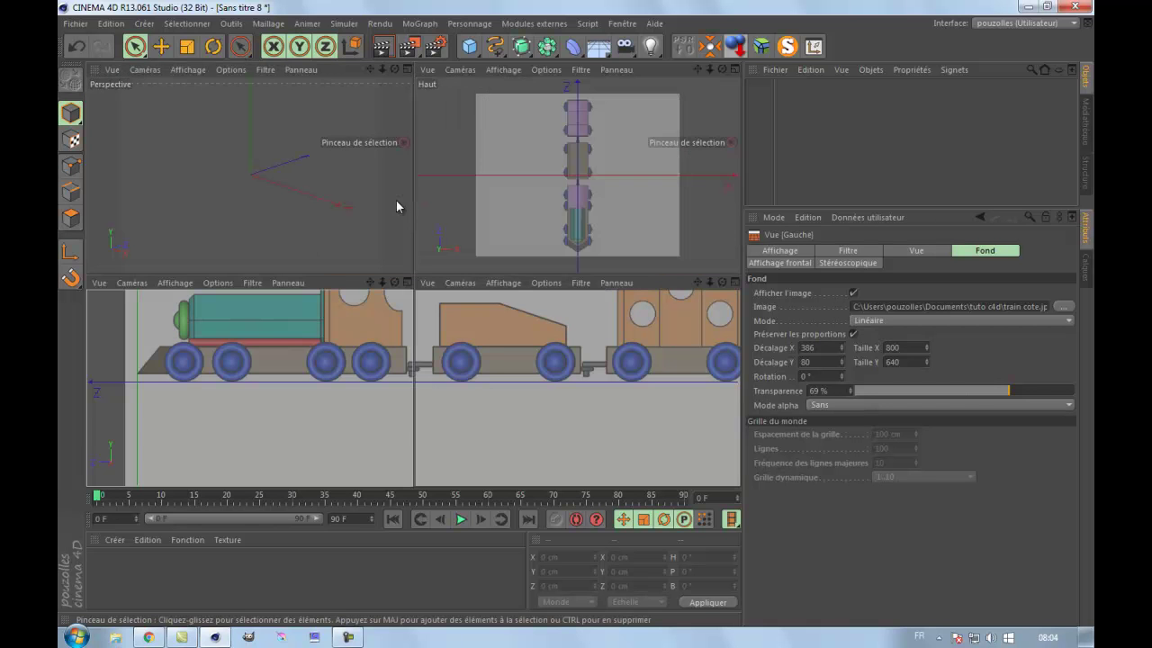
middle_click(530, 257)
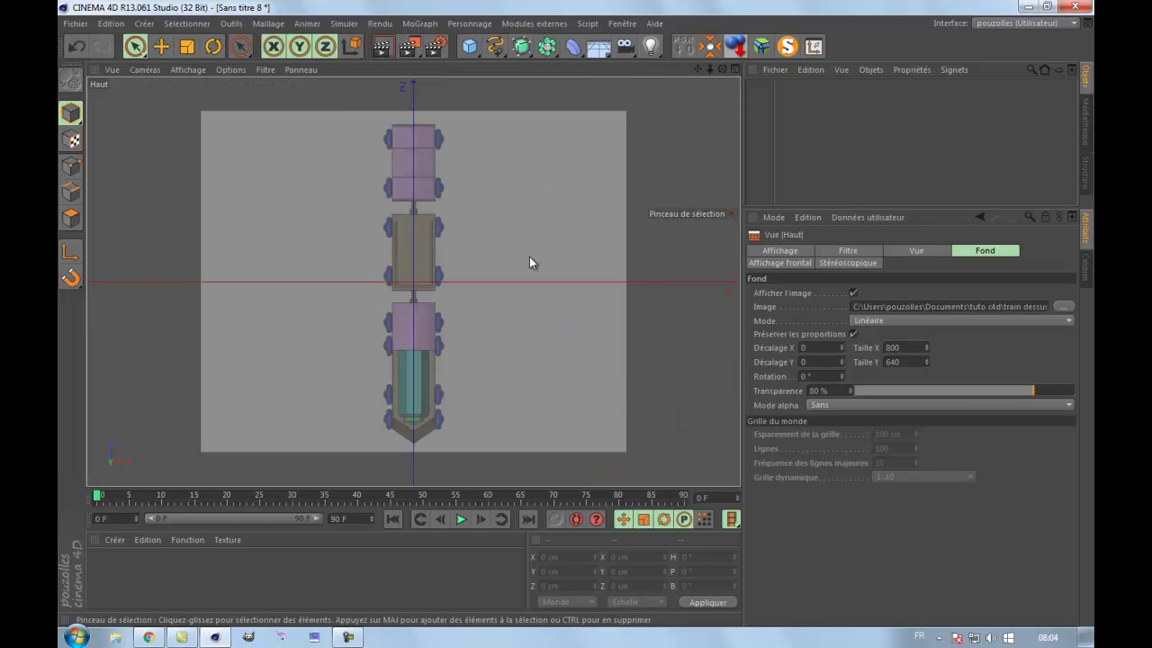
middle_click(255, 366)
middle_click(313, 362)
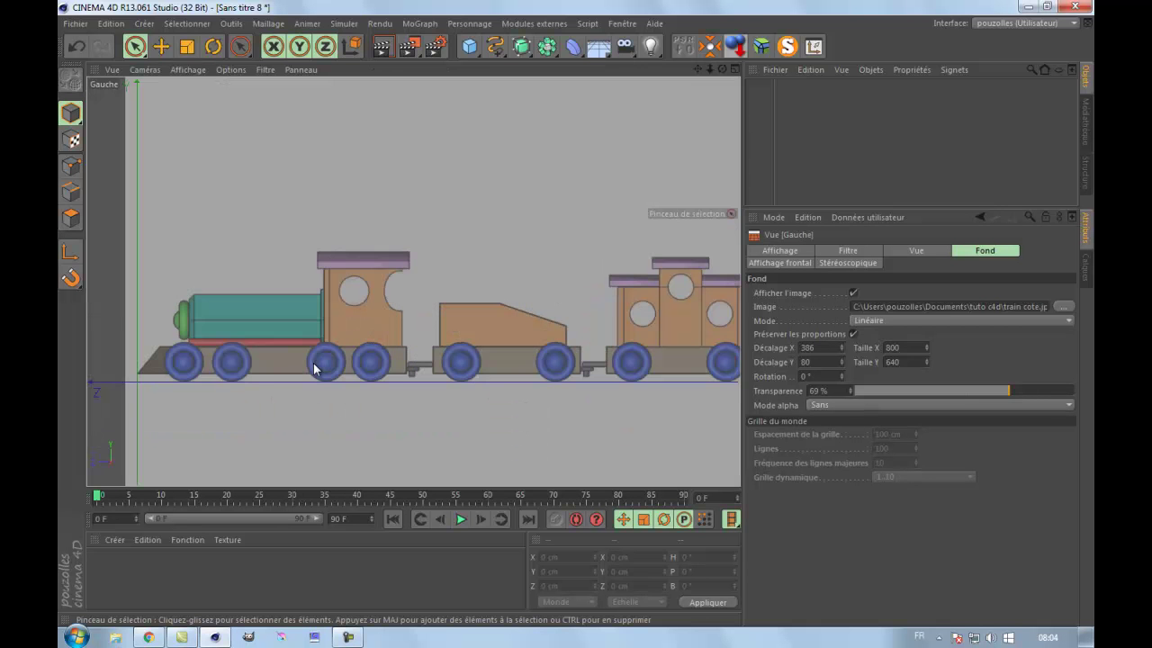
Step: Add a cube primitive to the scene while working on the locomotive in the Gauche viewport
scroll(153, 341, up, 5)
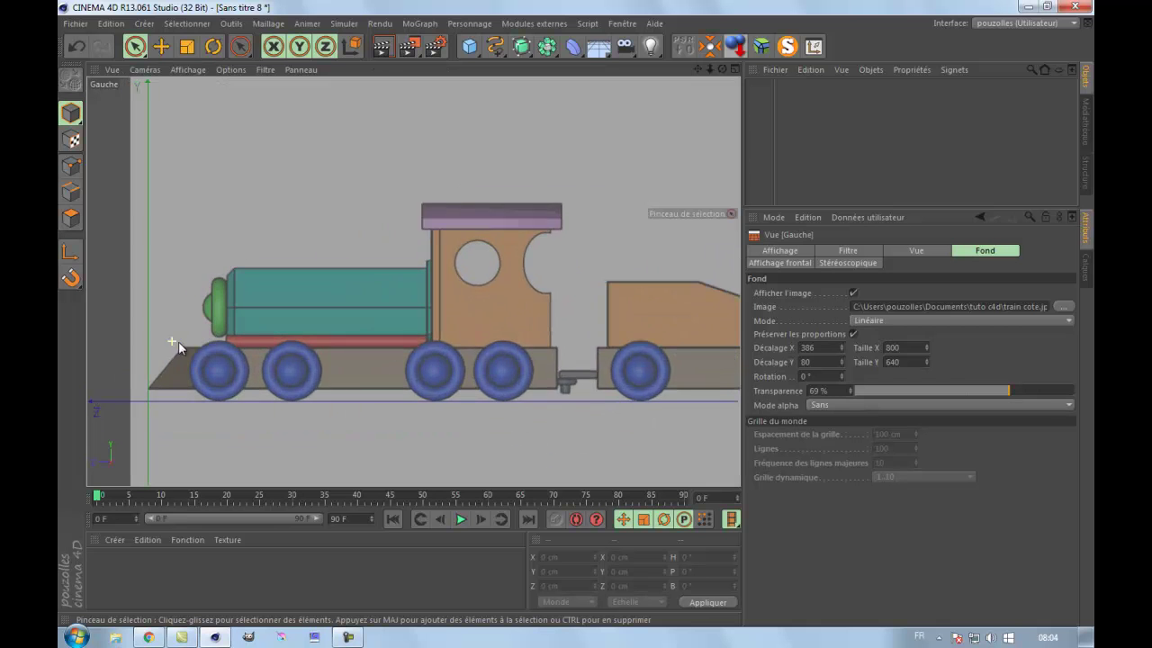
scroll(179, 342, up, 2)
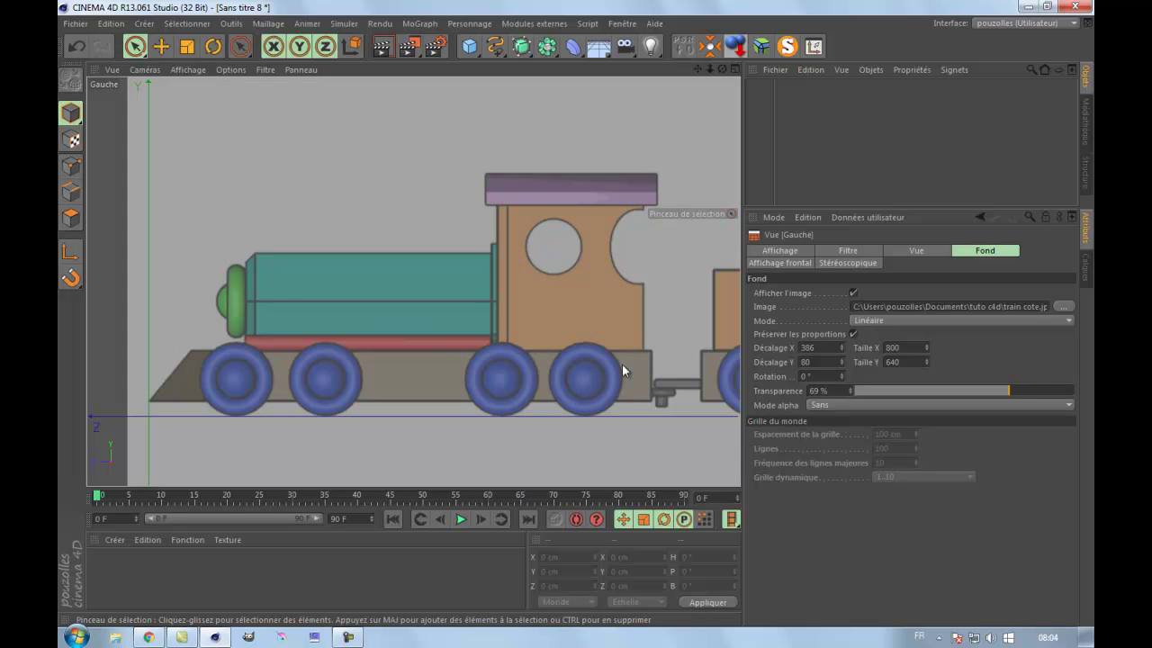
click(470, 47)
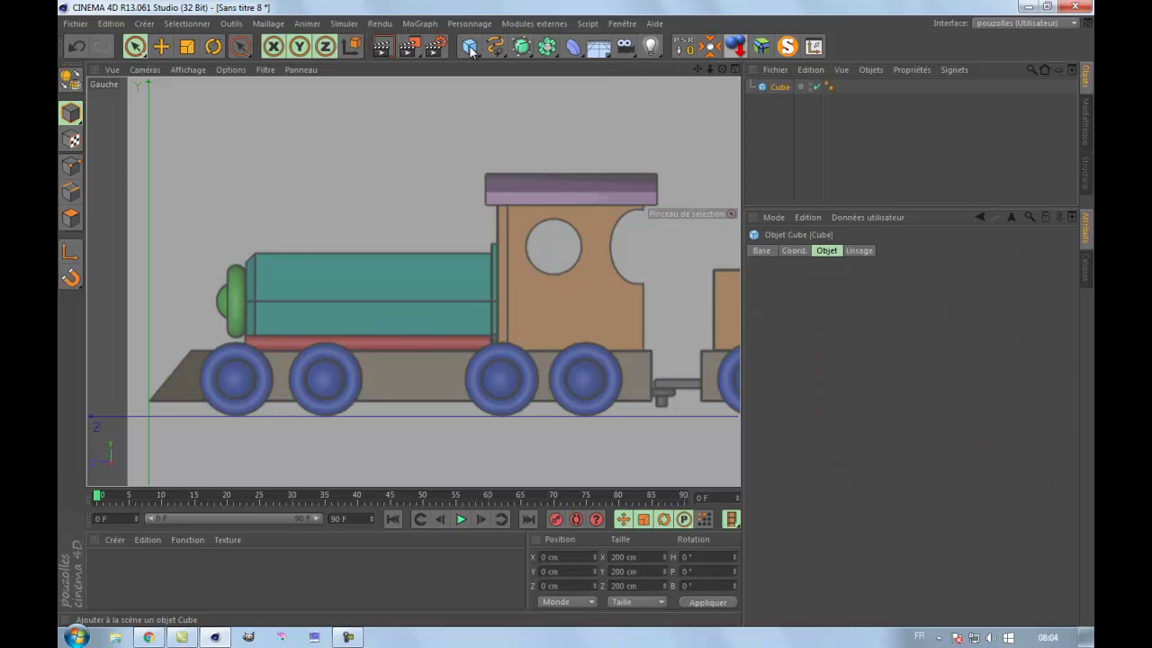
scroll(378, 261, down, 2)
scroll(420, 254, down, 1)
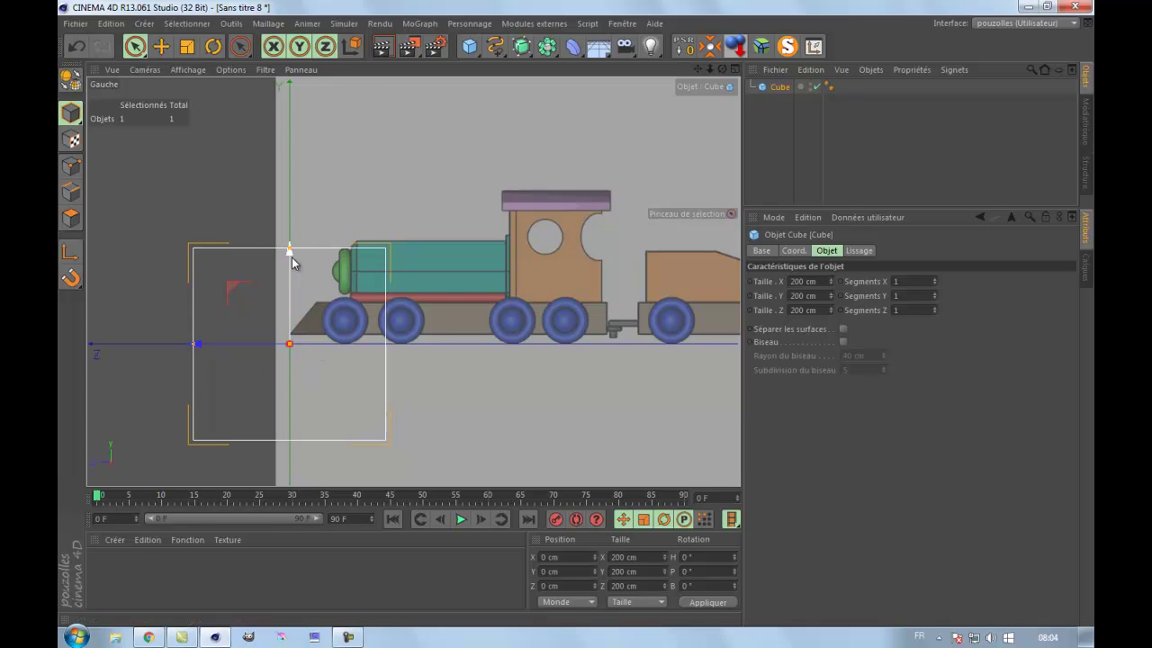
Step: Move the cube along its single axes and in the YZ plane to about Y 84 cm, Z -56 cm
mouse_move(291, 252)
mouse_down()
mouse_move(296, 160)
mouse_move(292, 283)
mouse_move(291, 241)
mouse_up()
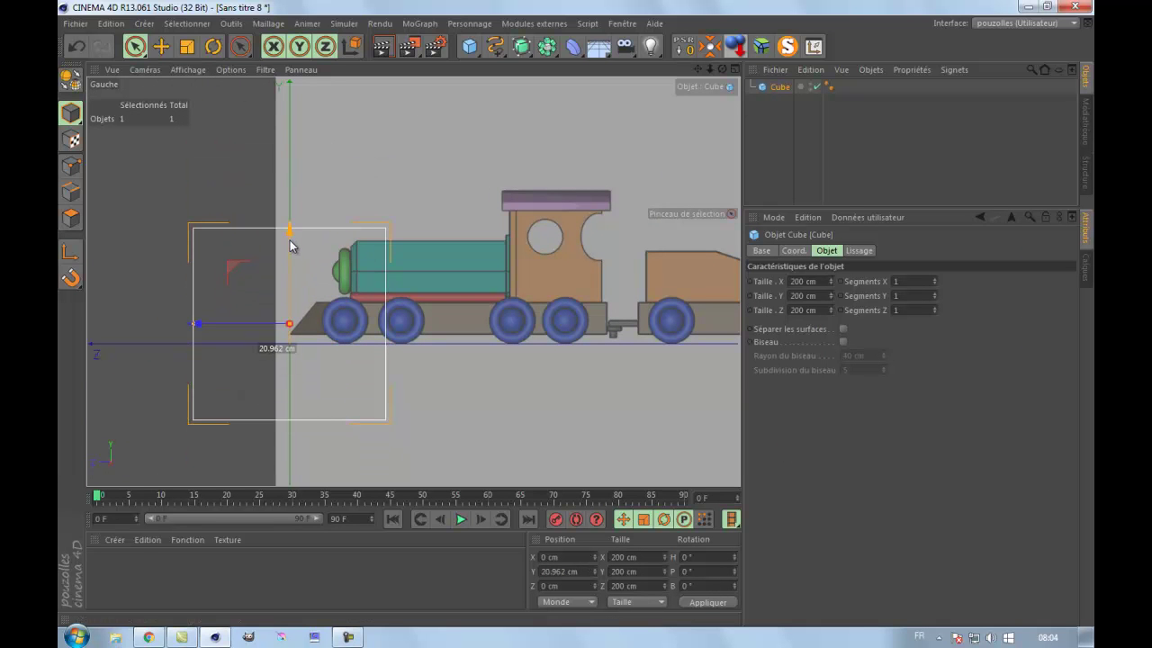
drag(255, 331, 217, 330)
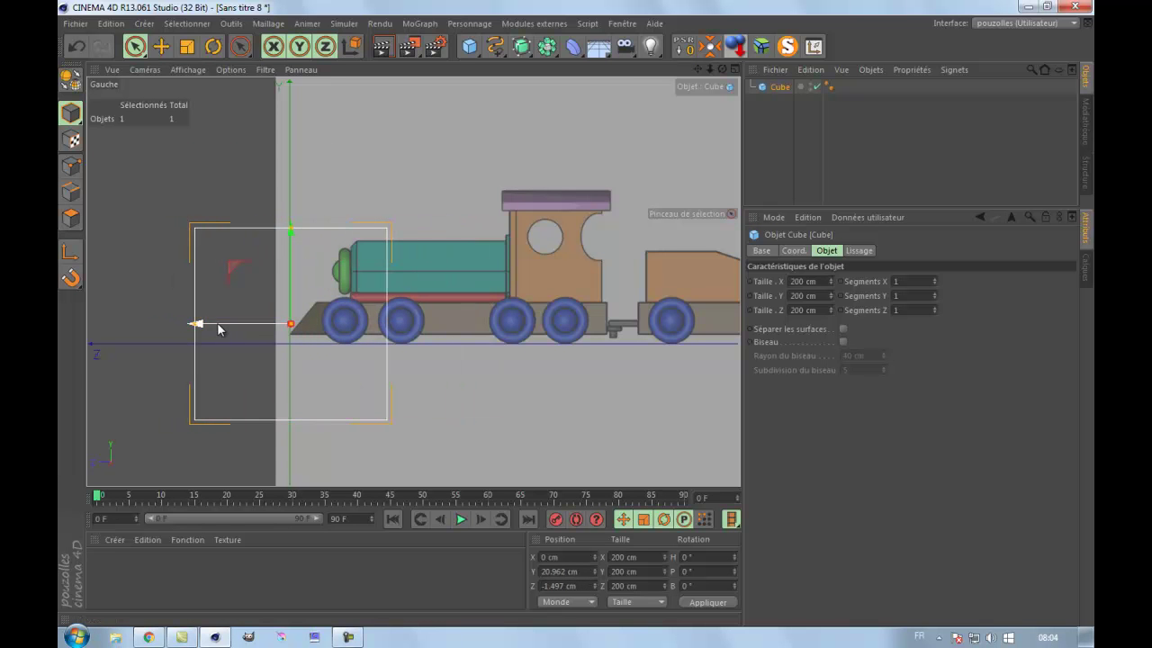
drag(232, 275, 287, 212)
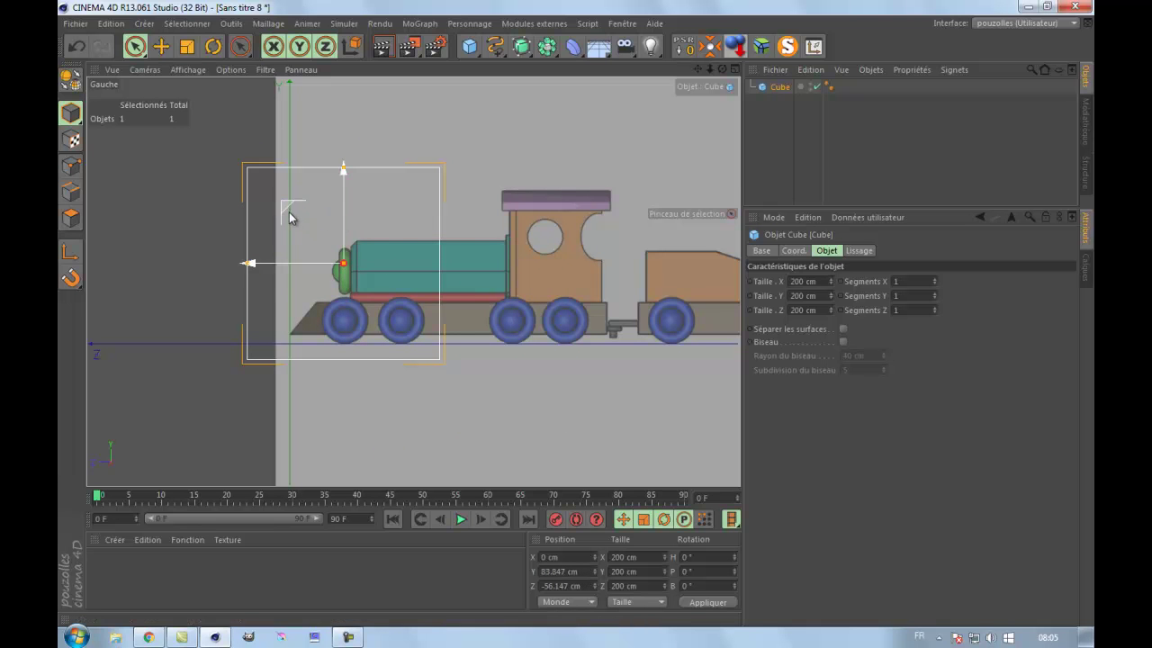
Step: Move the cube with the plane handles in the Perspective viewport to about X -8 cm, Y 37 cm, Z -25 cm
middle_click(182, 232)
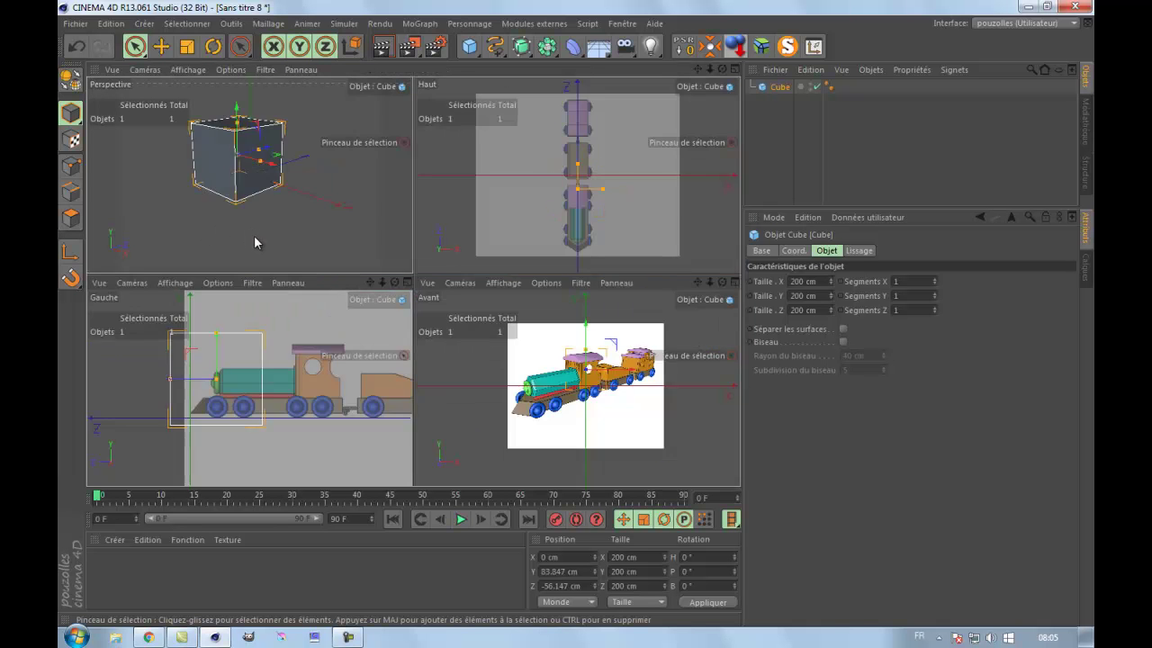
middle_click(253, 232)
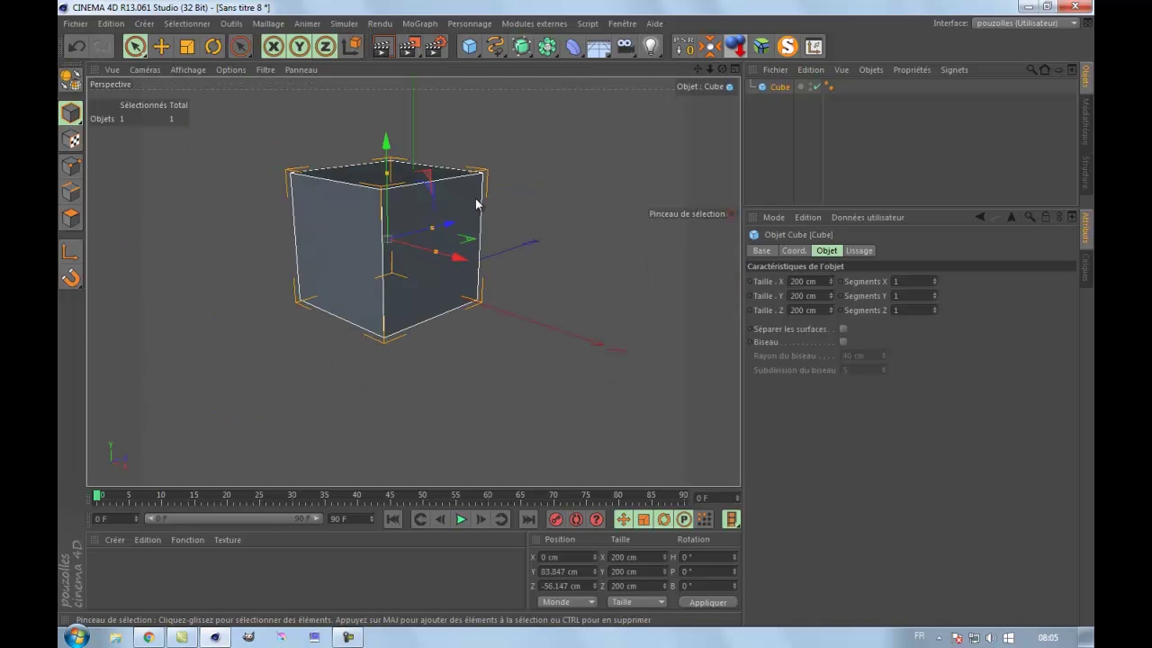
scroll(475, 202, up, 5)
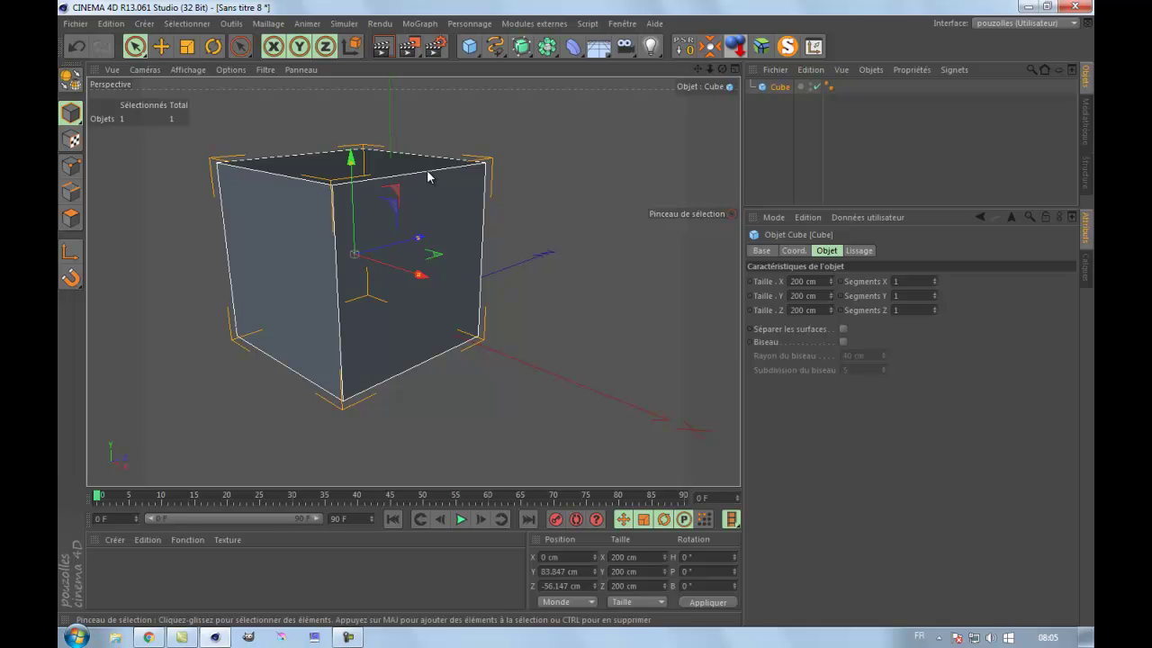
drag(396, 192, 421, 212)
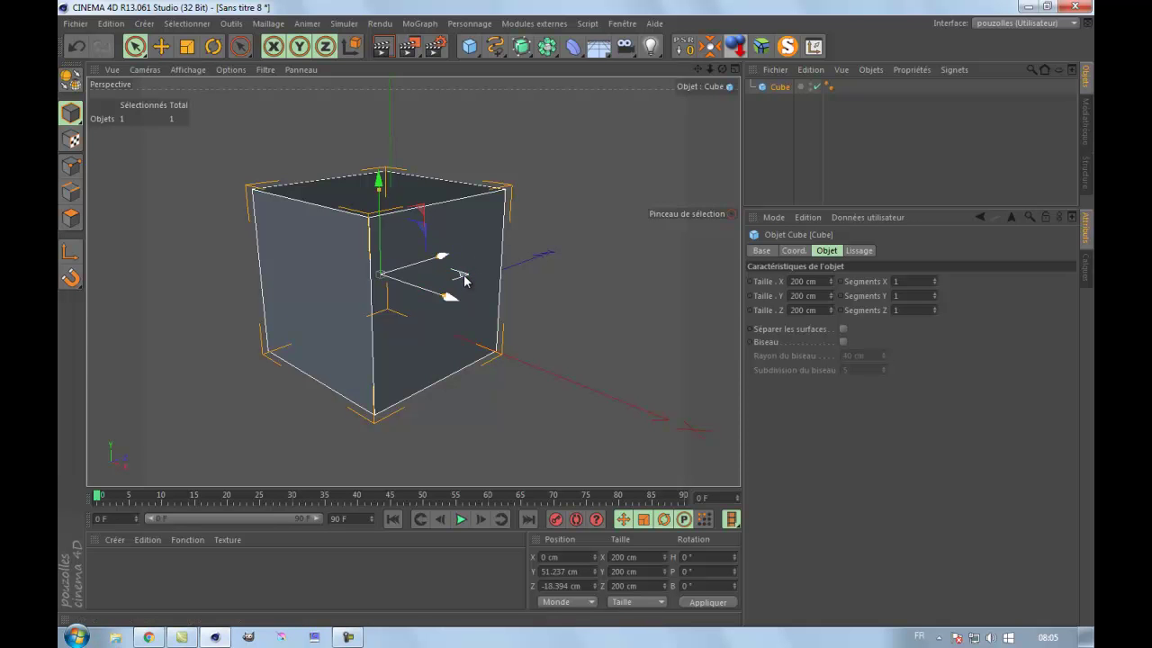
mouse_move(464, 281)
mouse_down()
mouse_move(481, 301)
mouse_move(560, 304)
mouse_move(558, 244)
mouse_move(436, 200)
mouse_move(347, 241)
mouse_move(445, 309)
mouse_move(467, 285)
mouse_up()
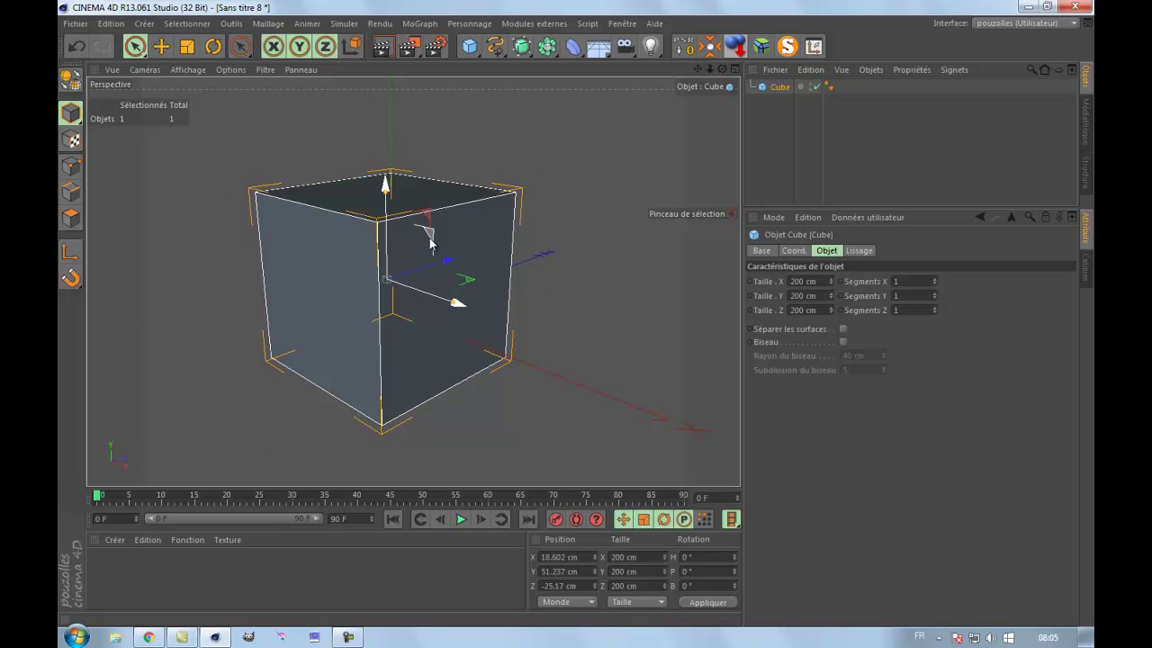
drag(431, 242, 423, 272)
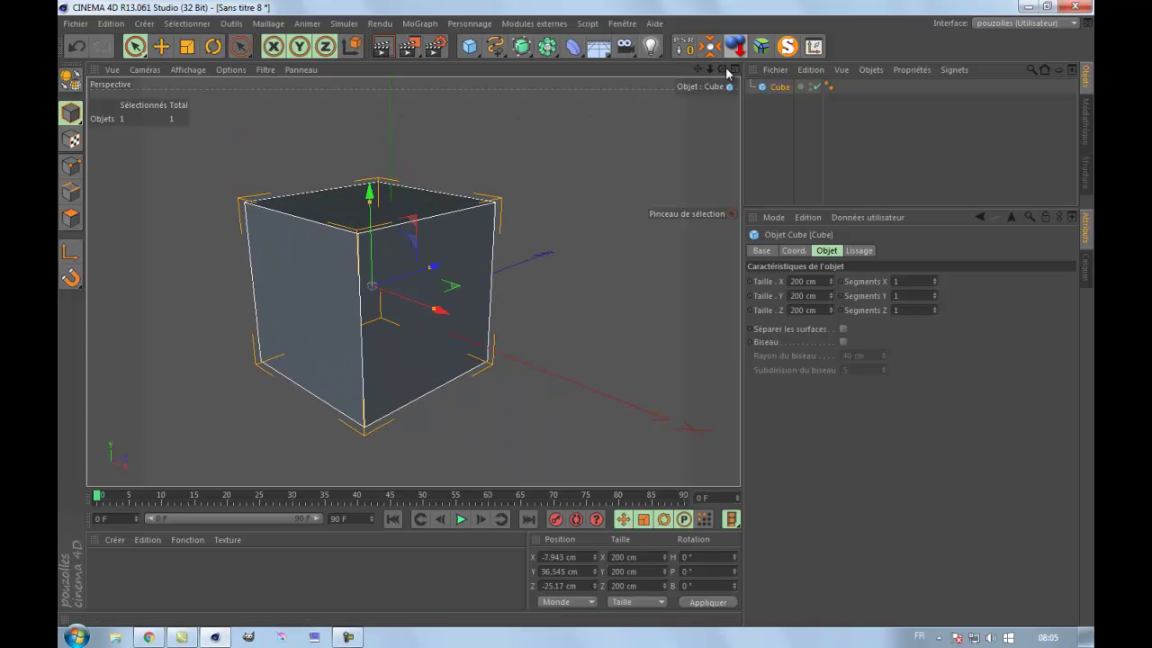
Step: Place the cube on the floor, and reset its coordinates with PSR to return it to the origin
click(735, 46)
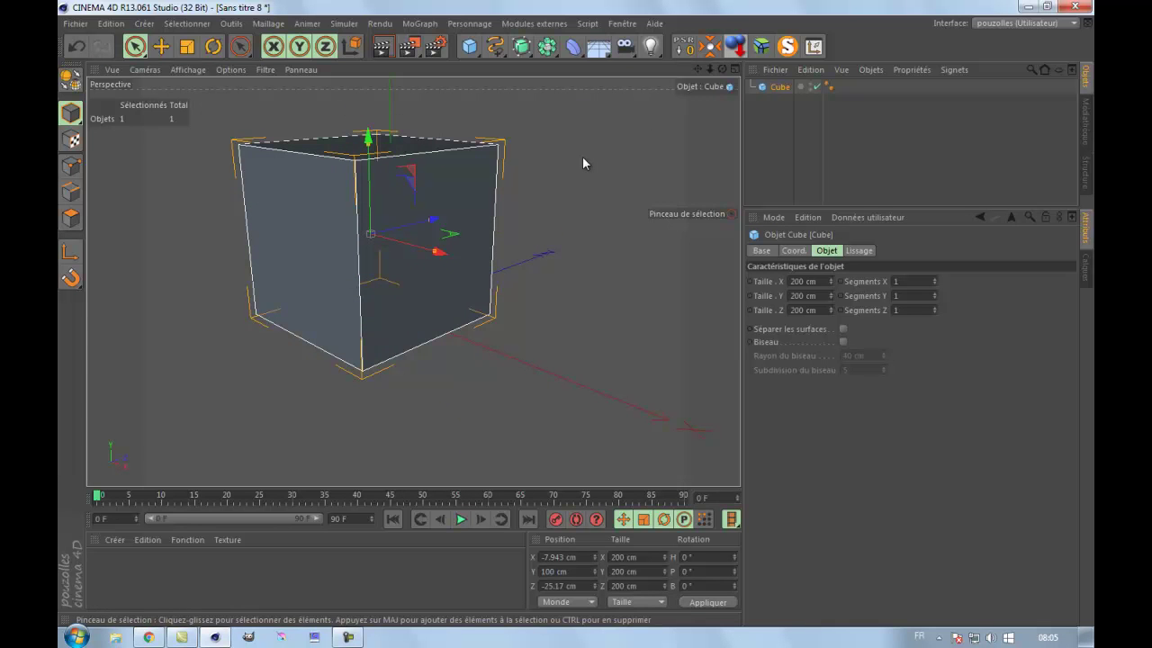
click(684, 47)
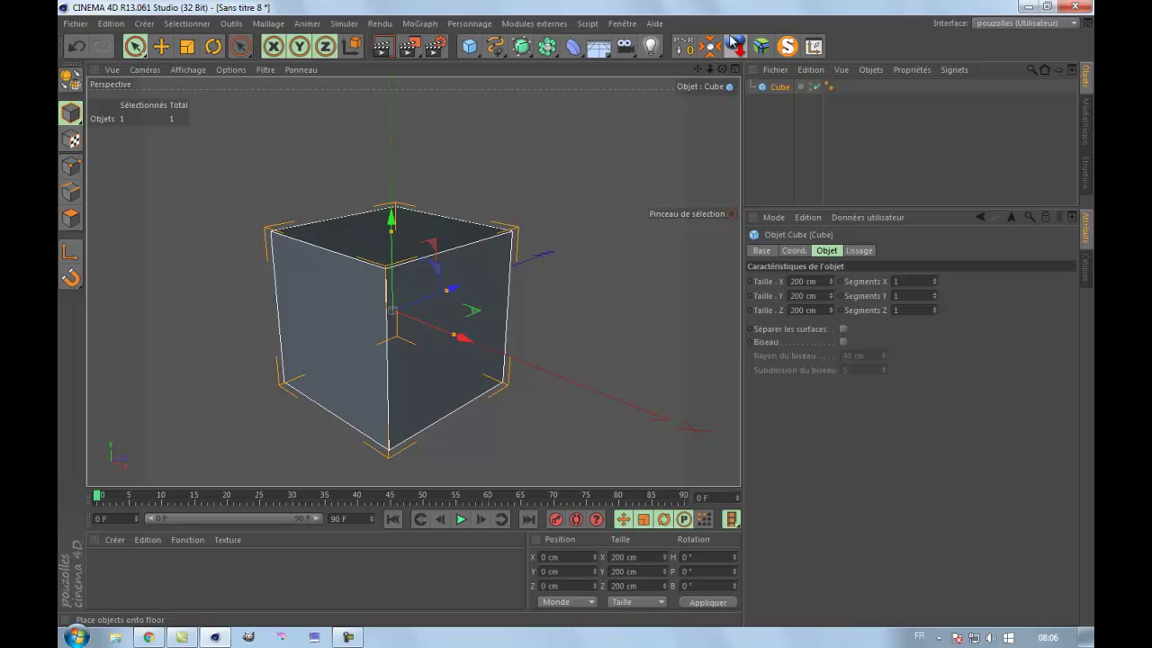
Step: Move the cube over the locomotive in the Gauche viewport to about Y 28 cm, Z -180 cm
middle_click(475, 294)
middle_click(324, 370)
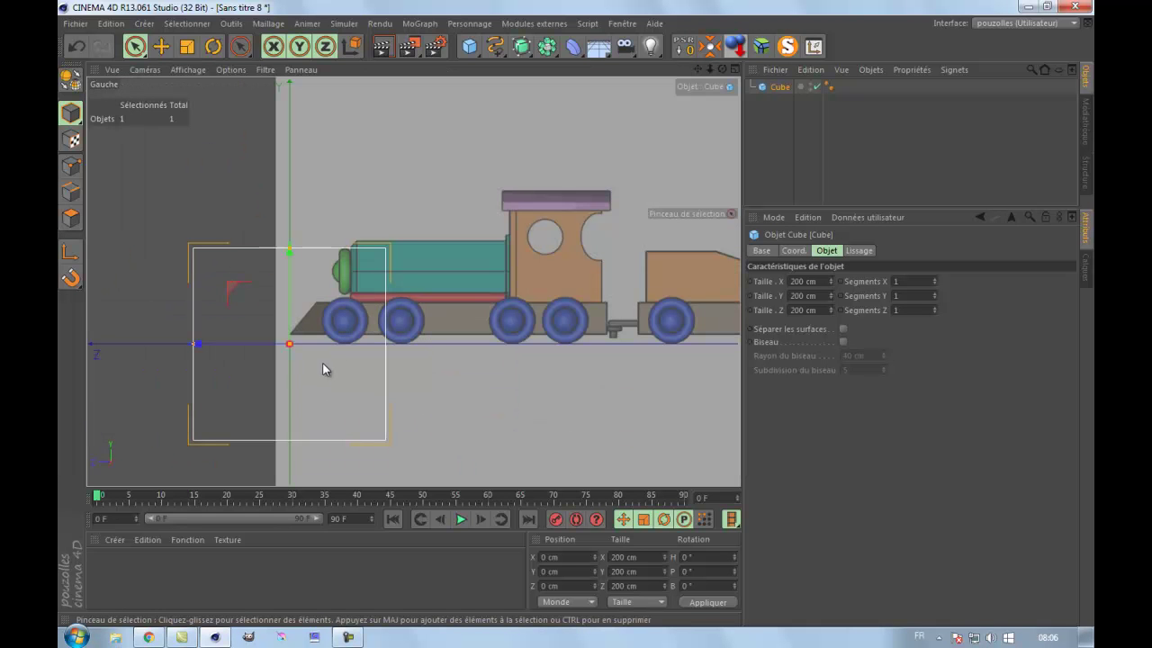
drag(230, 290, 407, 262)
scroll(512, 252, up, 5)
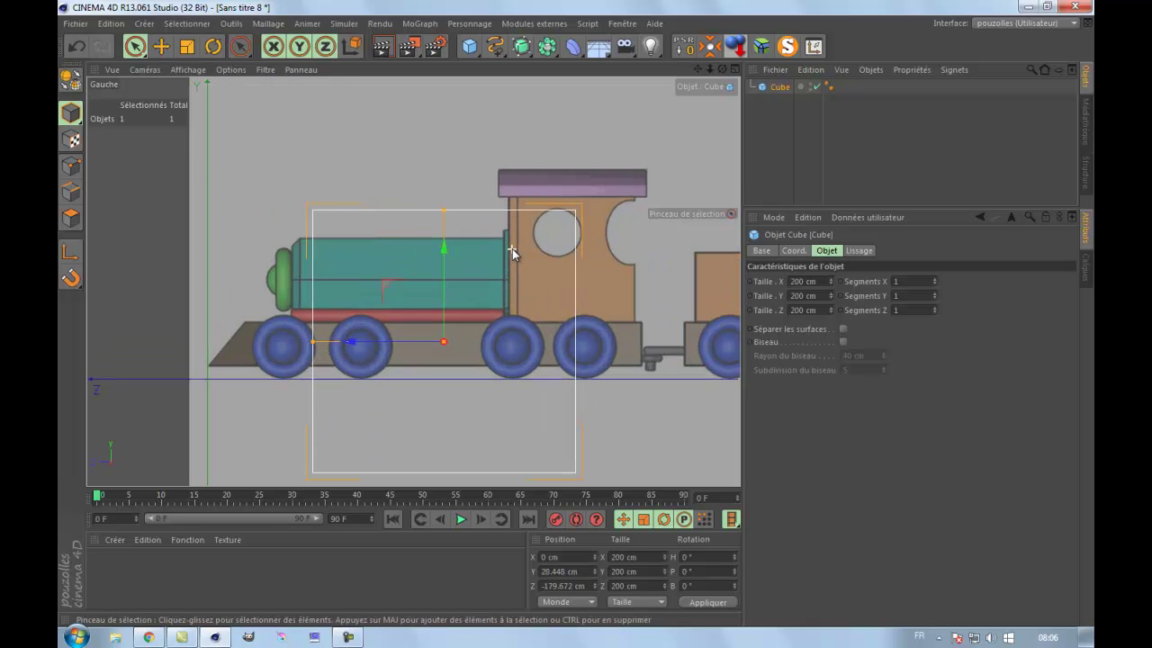
Step: Stretch the cube along Z to about 295 cm to match the locomotive chassis and move it to about Z -182 cm
drag(699, 69, 578, 314)
mouse_move(351, 293)
mouse_down()
mouse_move(334, 296)
mouse_move(368, 300)
mouse_move(352, 298)
mouse_up()
drag(448, 183, 446, 199)
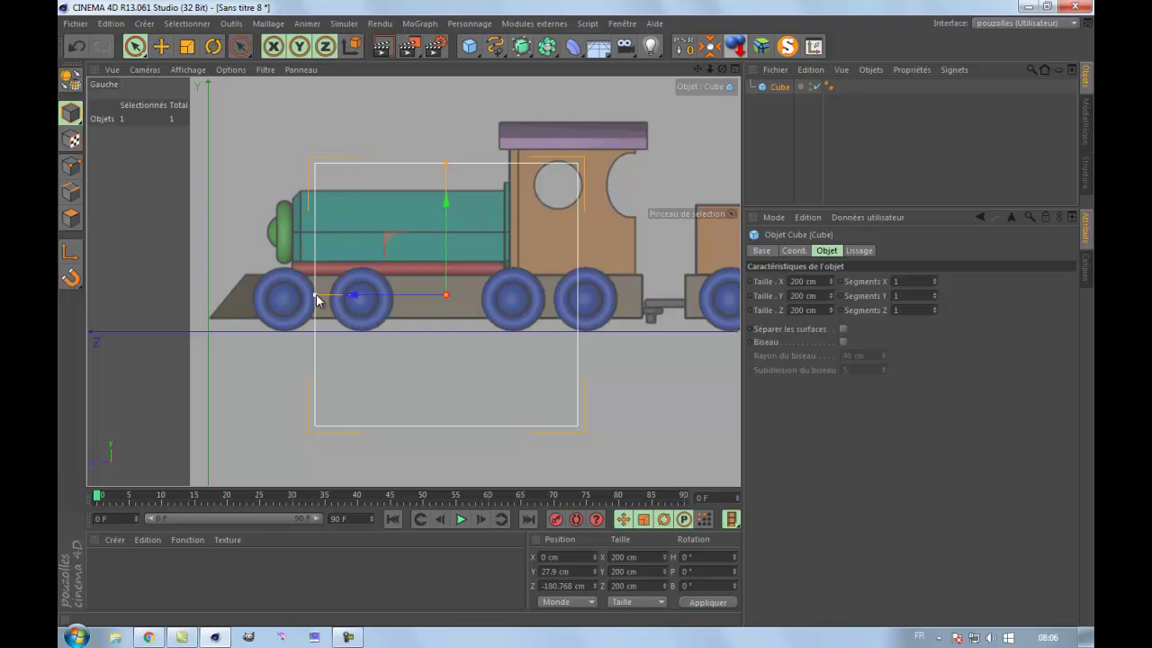
drag(316, 299, 252, 309)
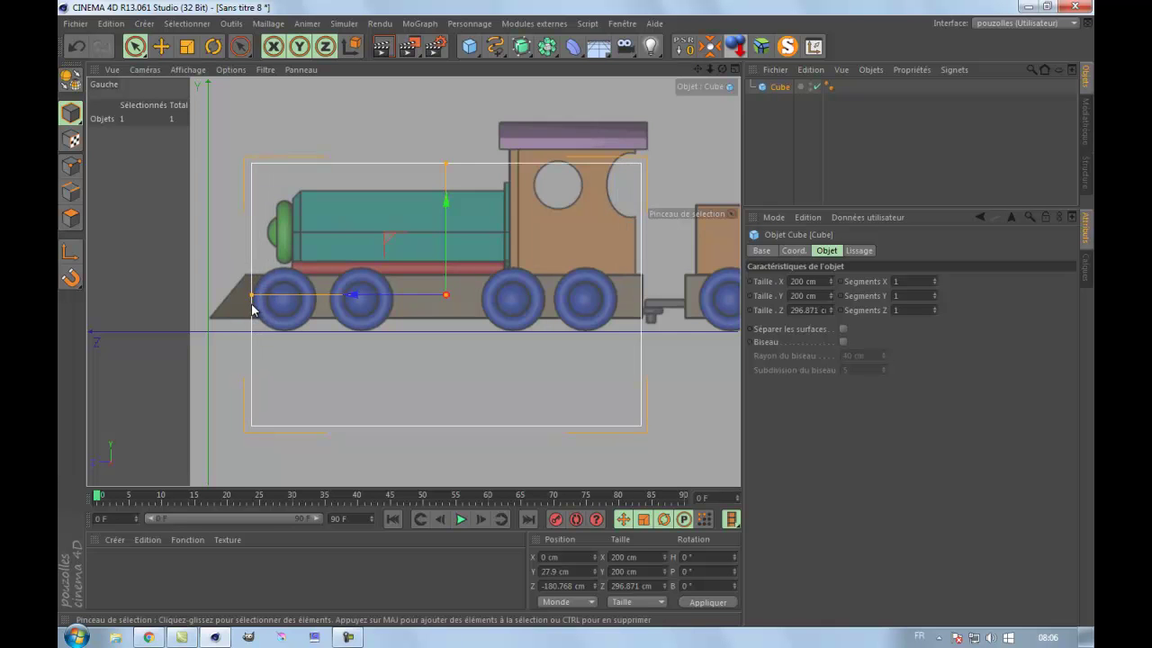
scroll(261, 329, up, 4)
scroll(261, 331, up, 1)
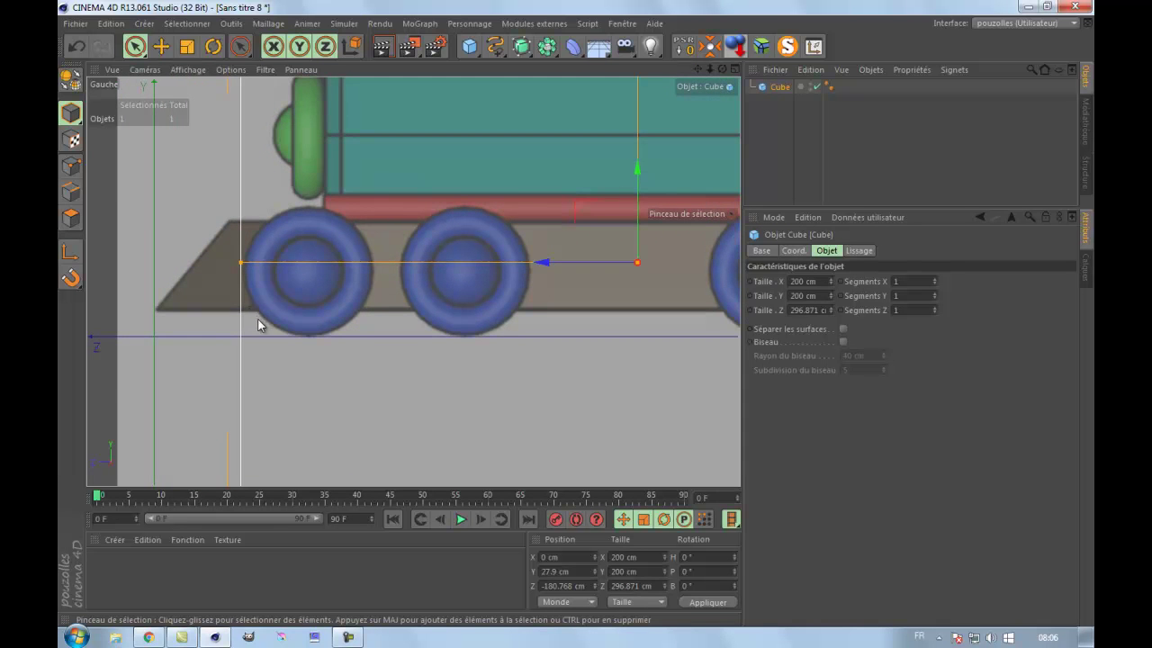
scroll(257, 320, down, 4)
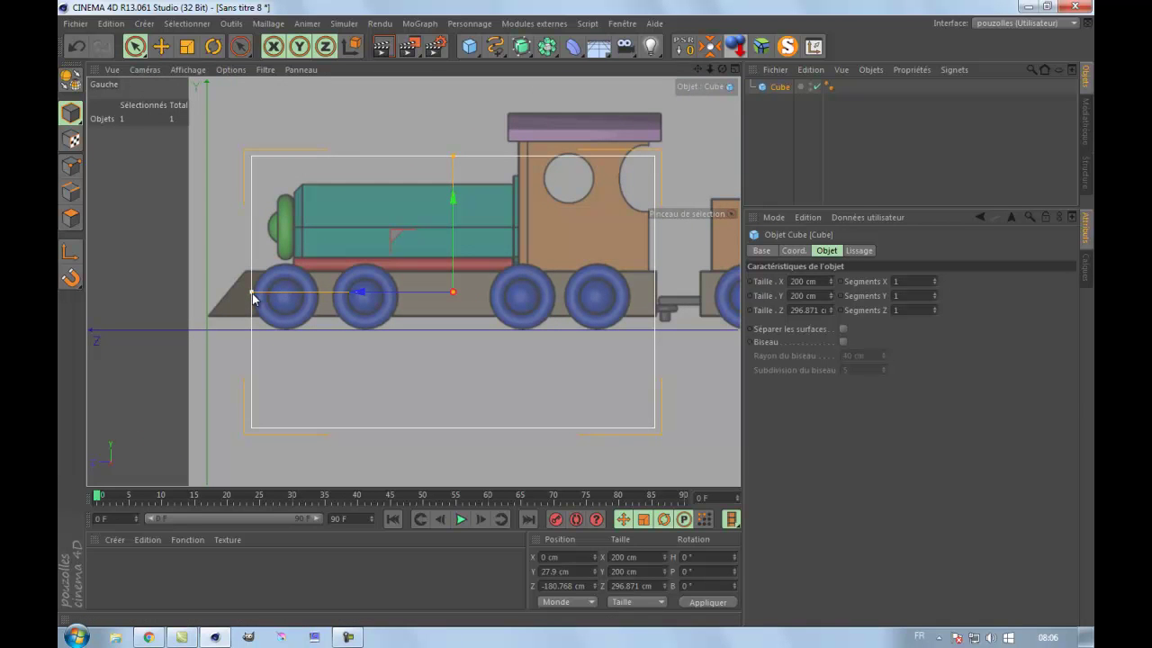
drag(254, 294, 252, 295)
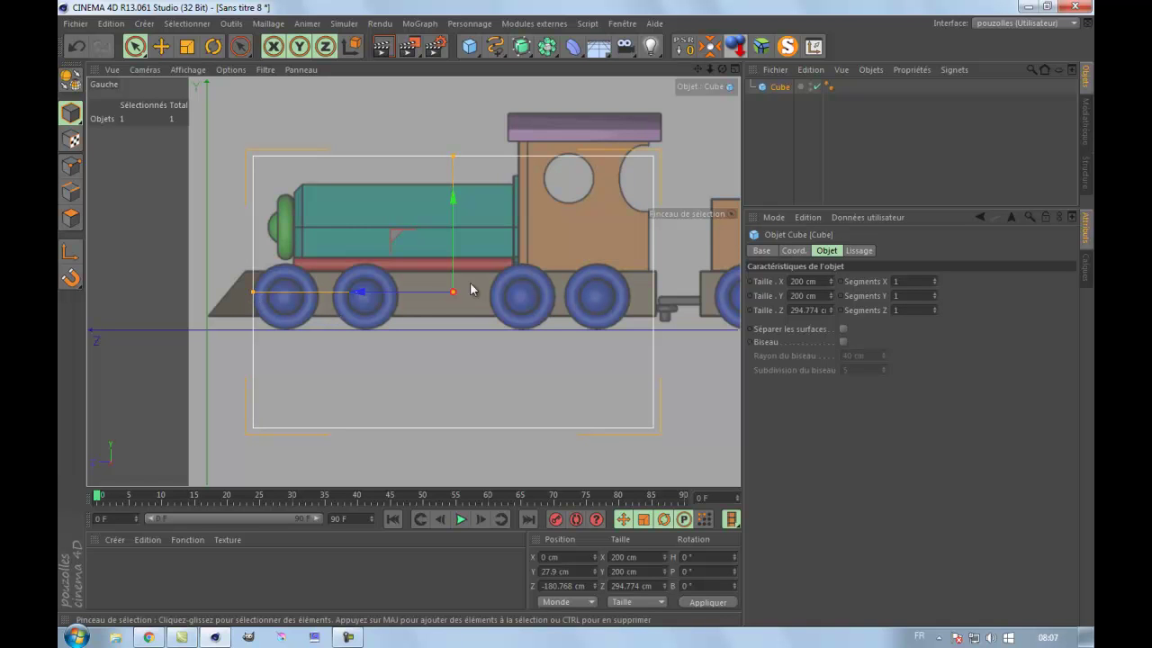
drag(350, 290, 362, 294)
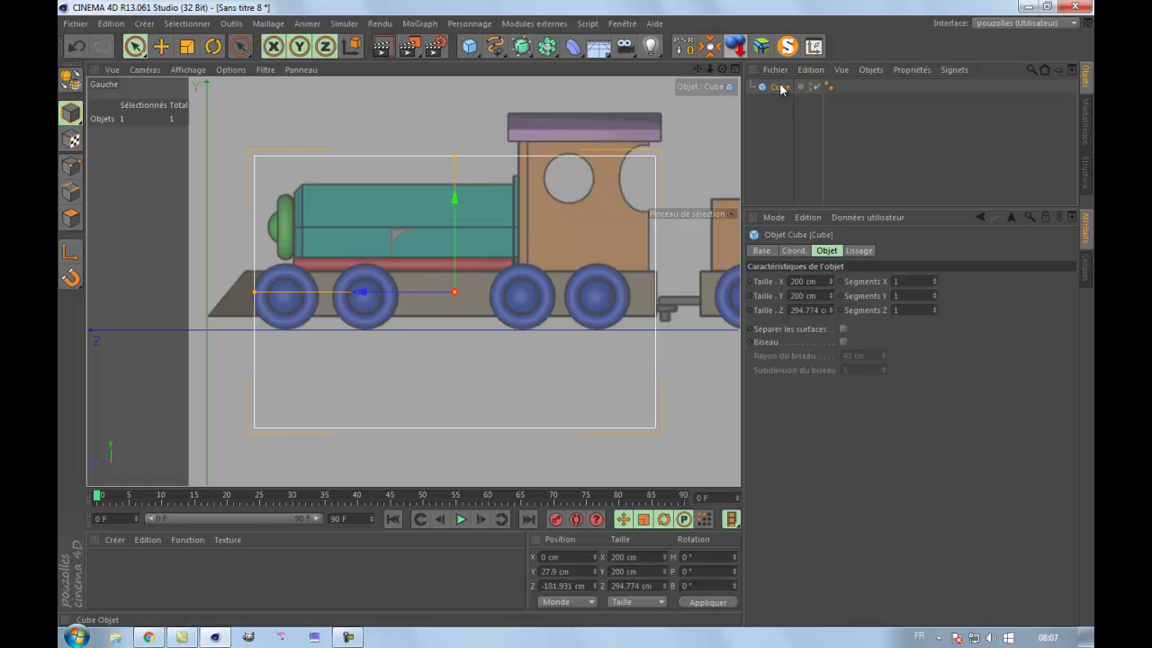
Step: Flatten the cube to about 34 cm high and move it to about Y 26 cm to cover the chassis
click(467, 49)
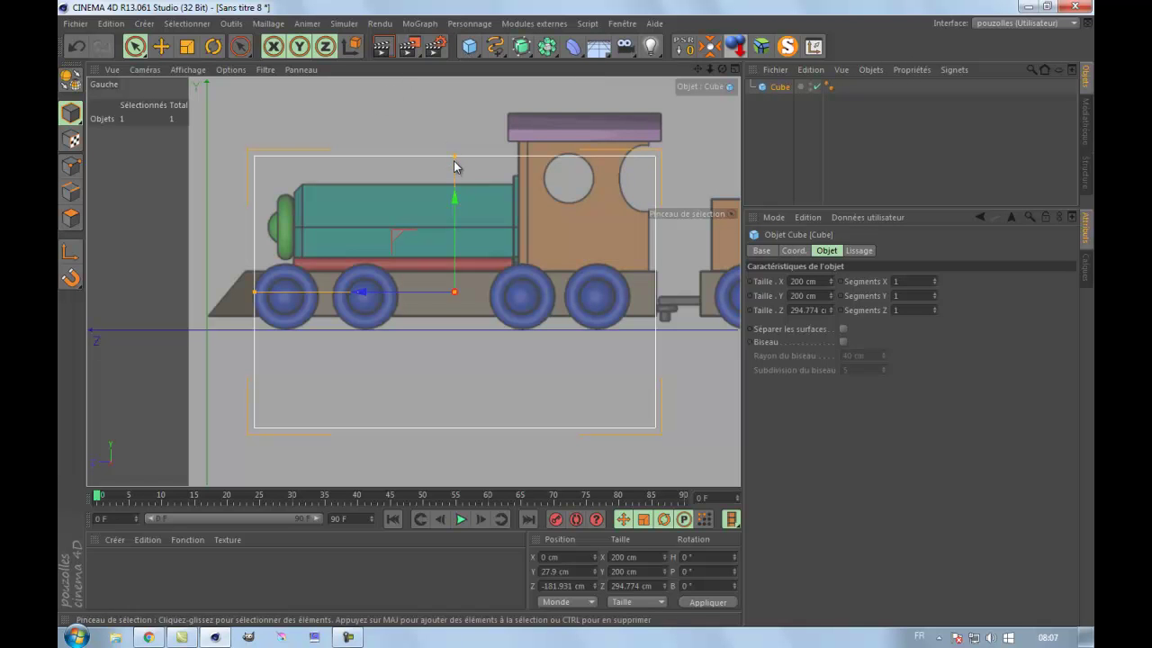
drag(454, 157, 452, 274)
drag(454, 207, 453, 210)
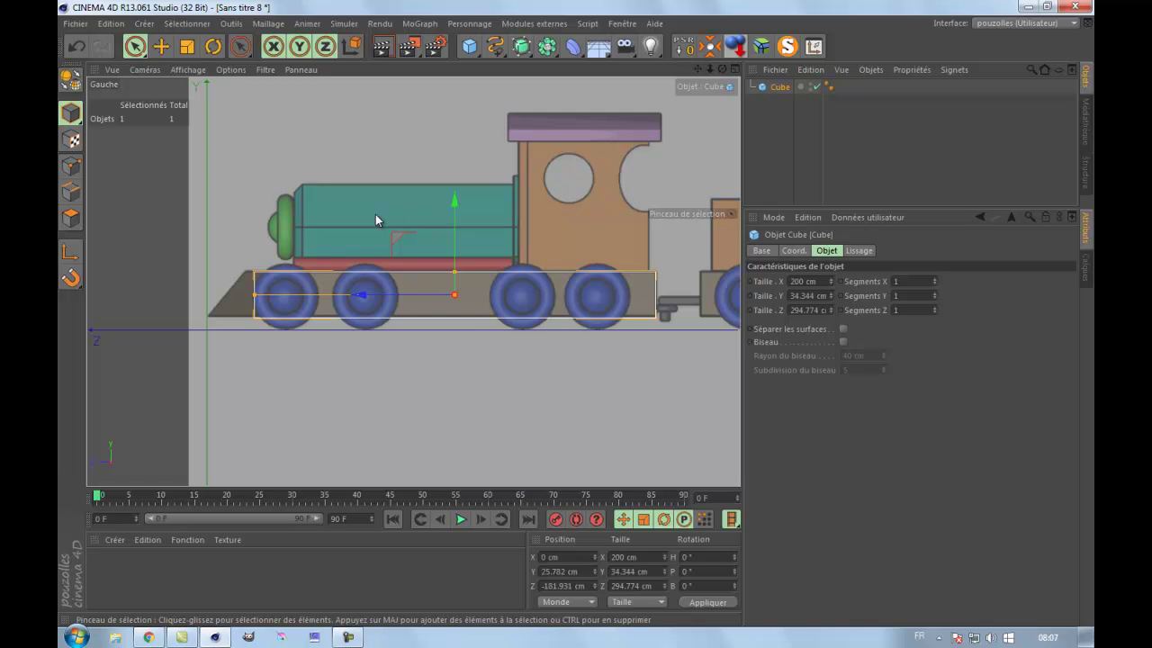
Step: Open the Haut view's background settings and enlarge its reference image to 856 × 684.8
middle_click(296, 319)
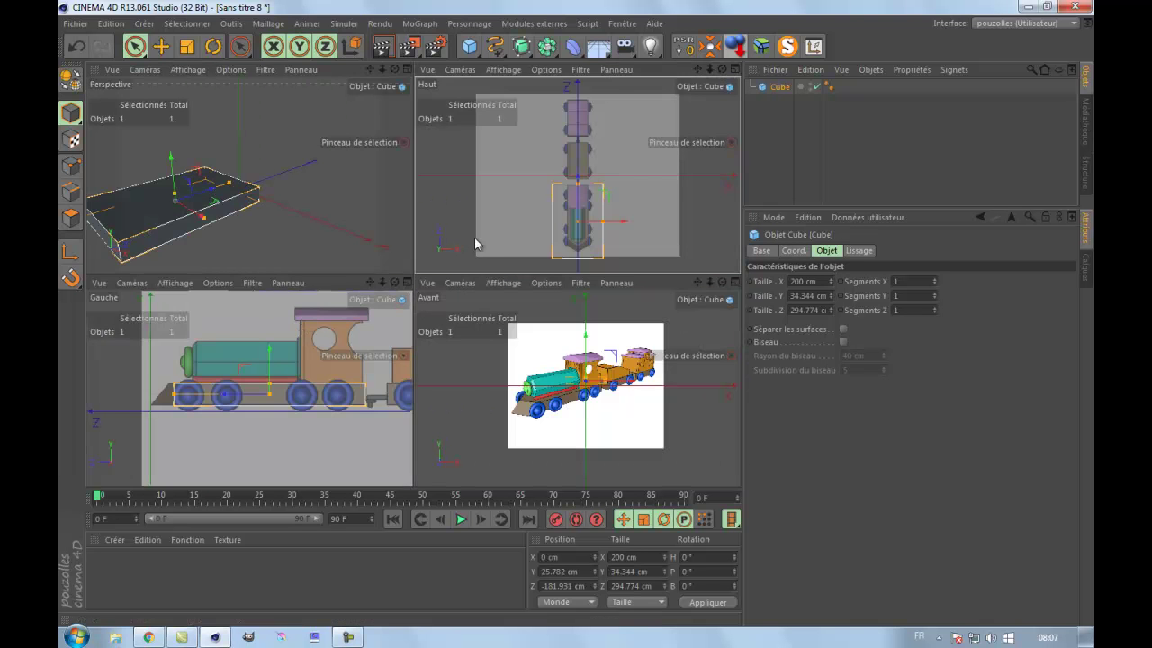
middle_click(474, 238)
scroll(406, 481, up, 2)
scroll(420, 467, up, 1)
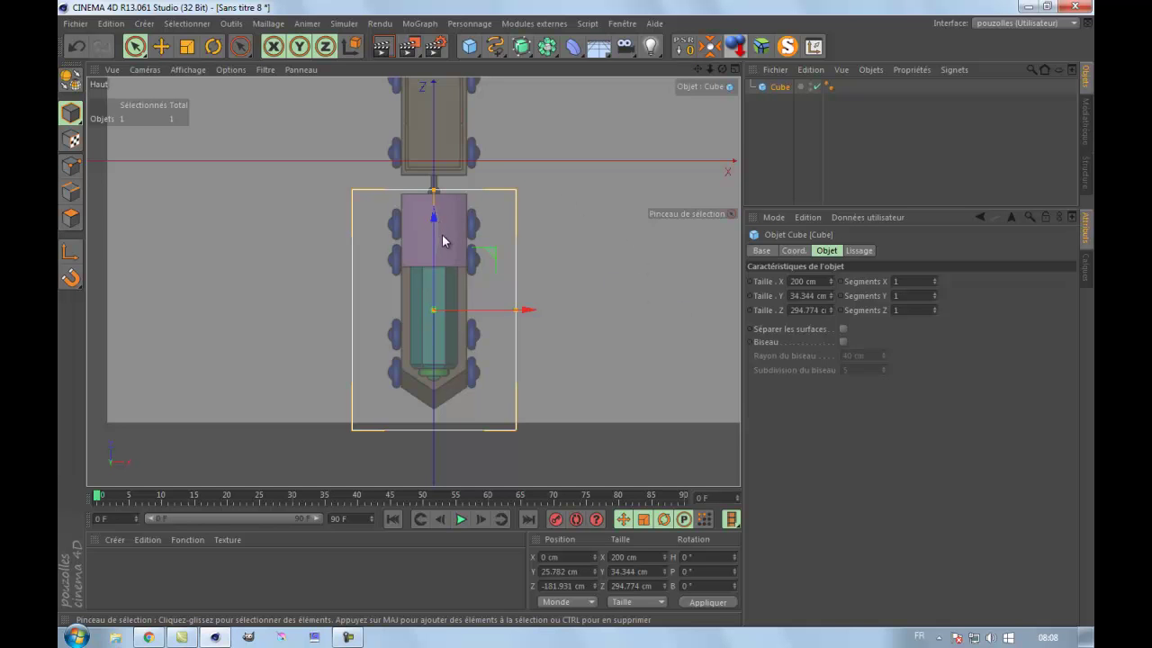
click(231, 69)
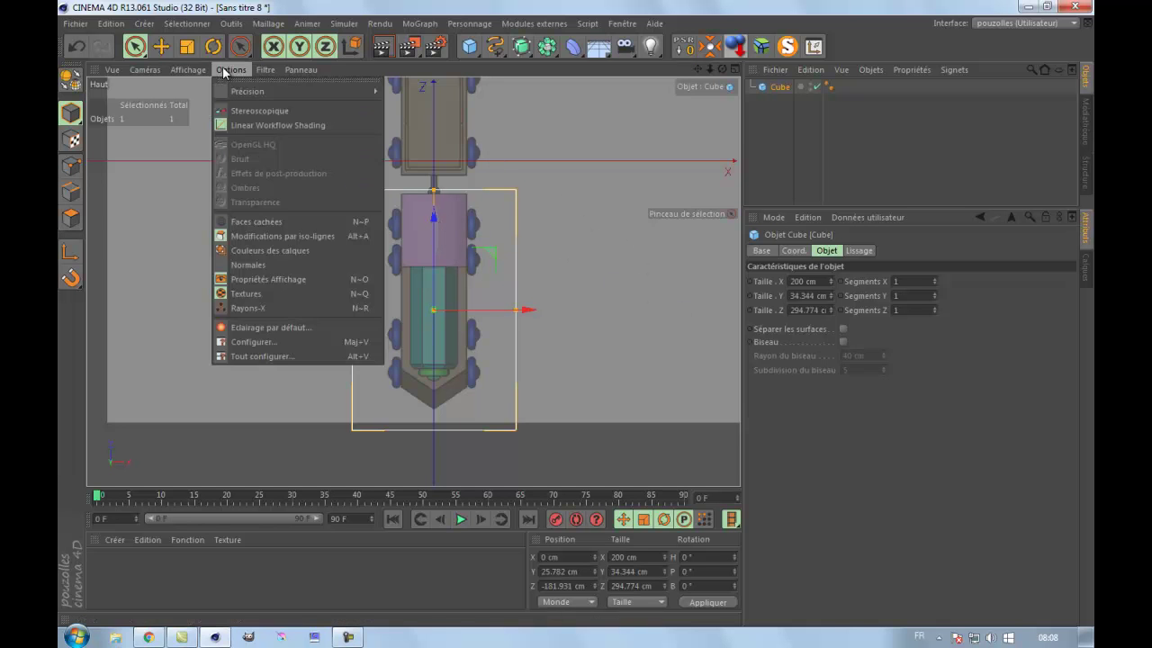
click(266, 357)
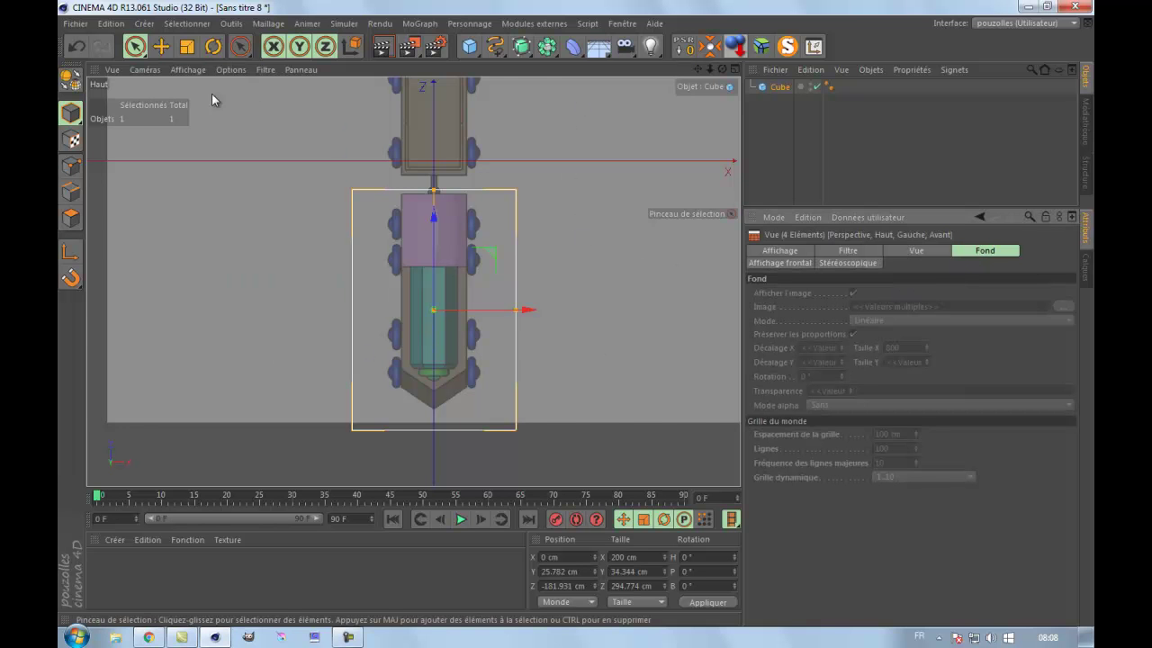
click(191, 246)
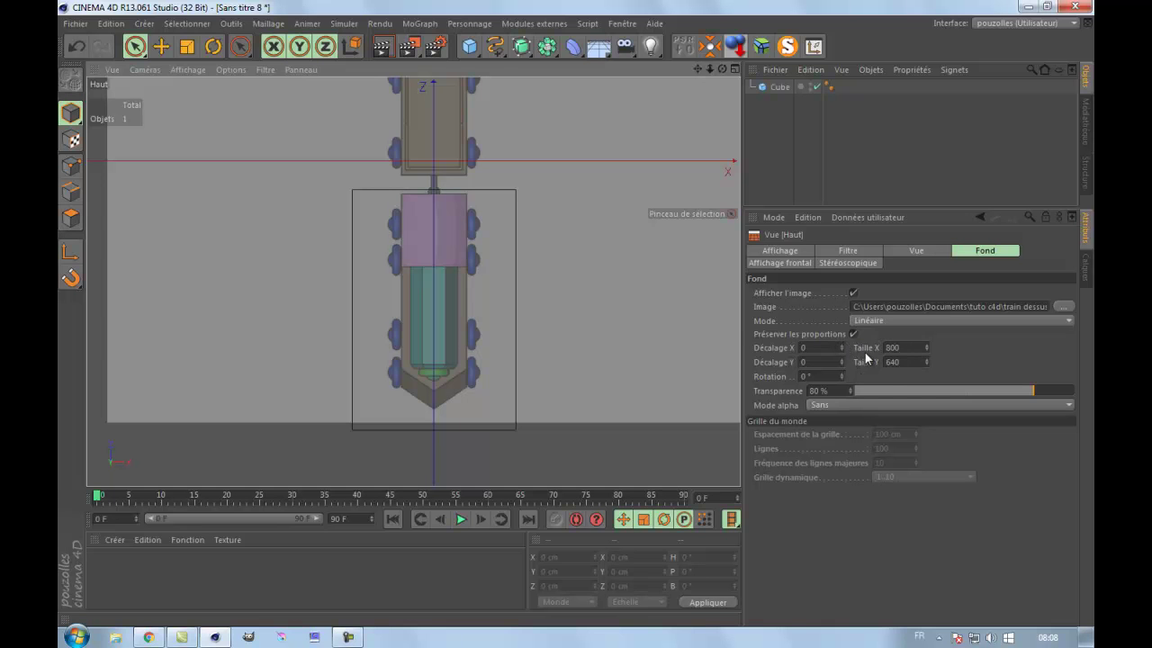
drag(927, 343, 926, 343)
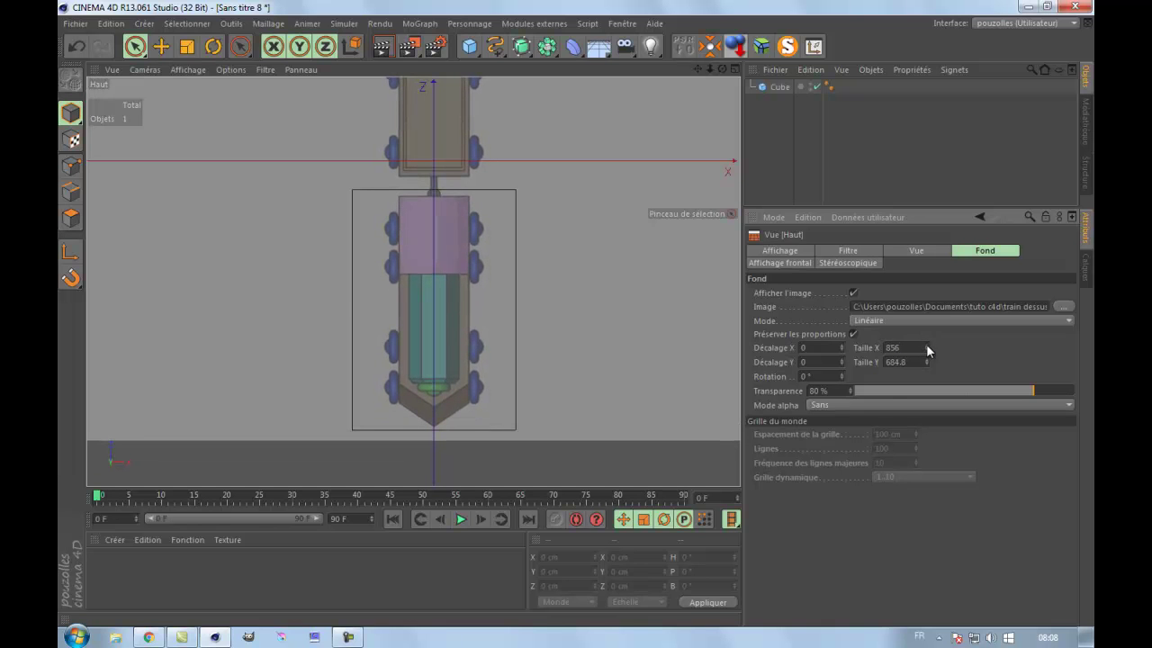
Step: Set the Haut reference image's X offset to 0 and its Y offset to 8
click(840, 344)
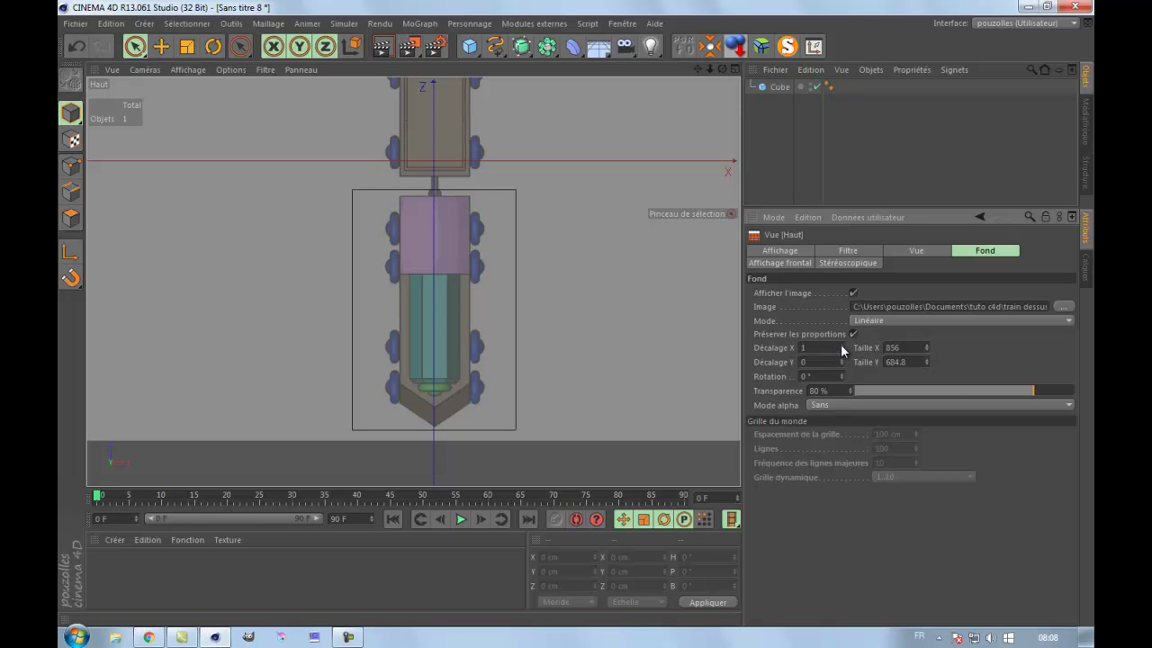
click(841, 348)
click(841, 358)
click(842, 358)
click(841, 358)
click(841, 358)
click(842, 358)
click(842, 358)
click(841, 358)
click(841, 358)
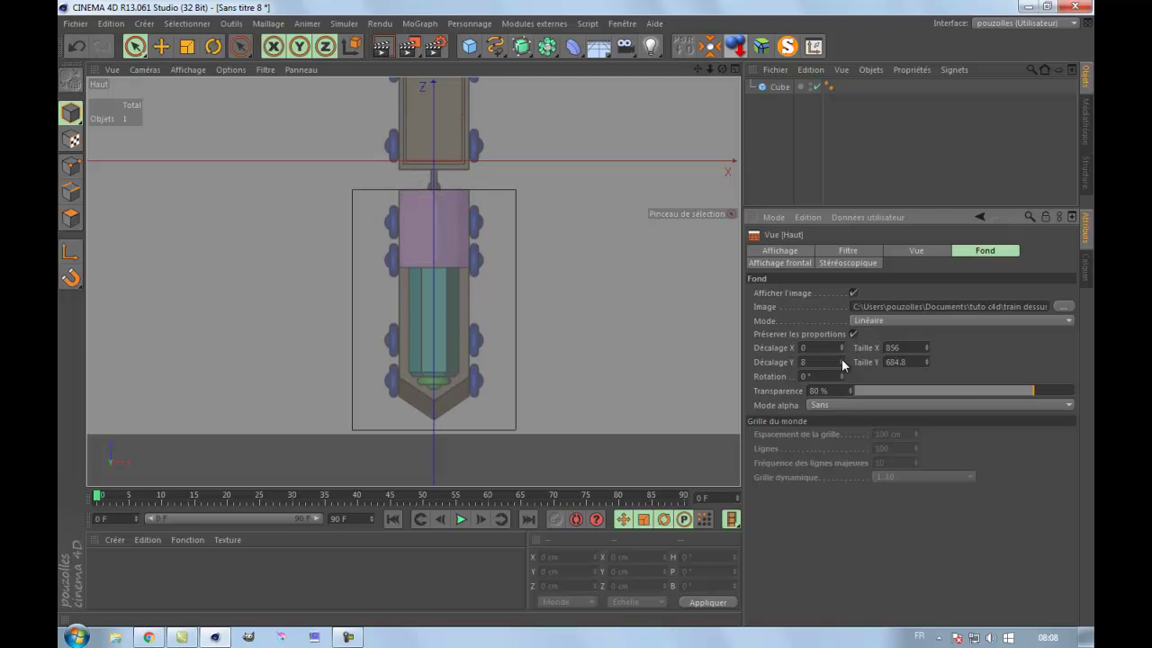
Step: Enlarge the Haut reference image to 883.5 × 706.8
click(927, 359)
mouse_move(926, 360)
mouse_down()
mouse_move(929, 348)
mouse_move(925, 362)
mouse_up()
click(926, 359)
click(926, 359)
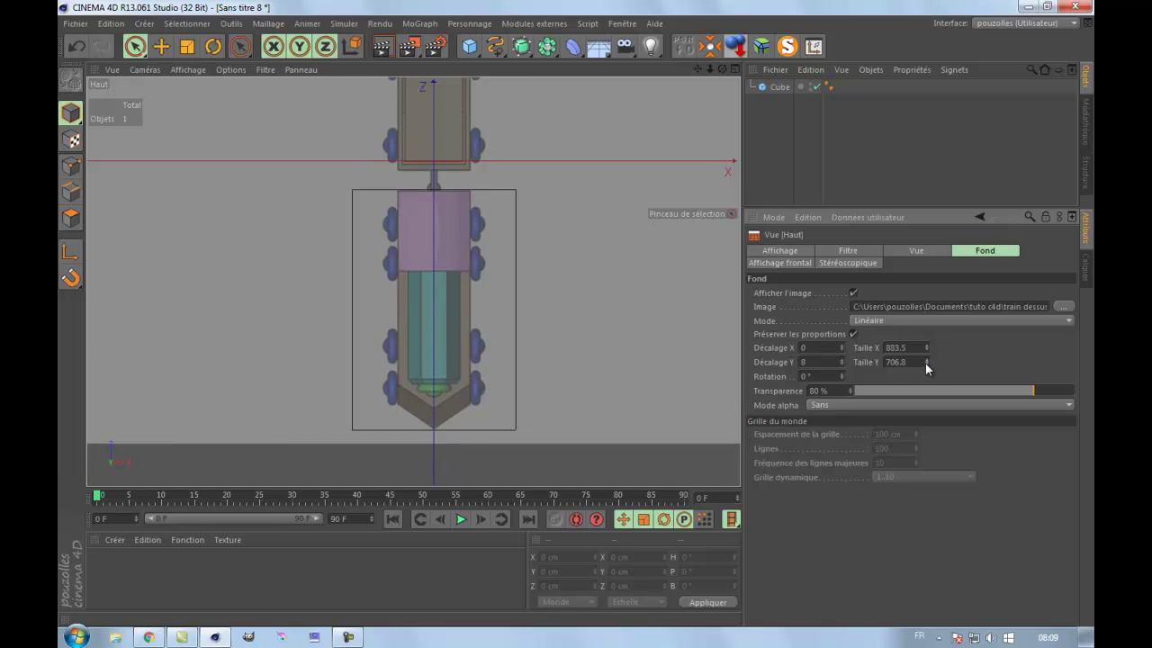
Step: Narrow the cube to about 91 cm along X in the Haut view to match the locomotive's width
middle_click(225, 310)
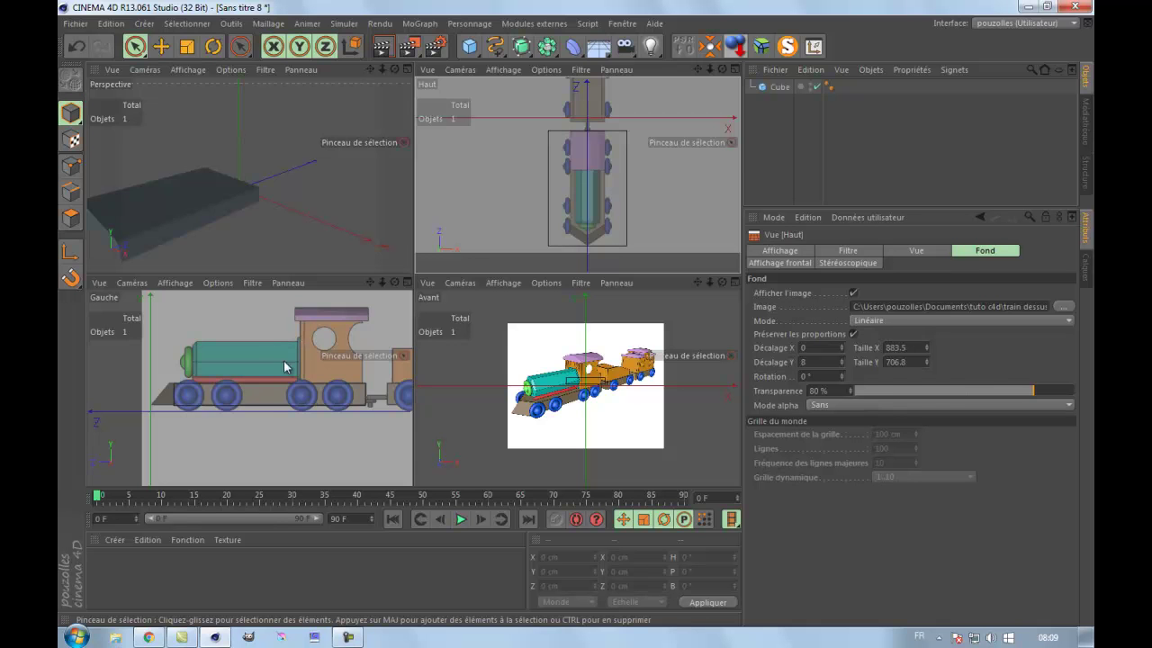
middle_click(497, 216)
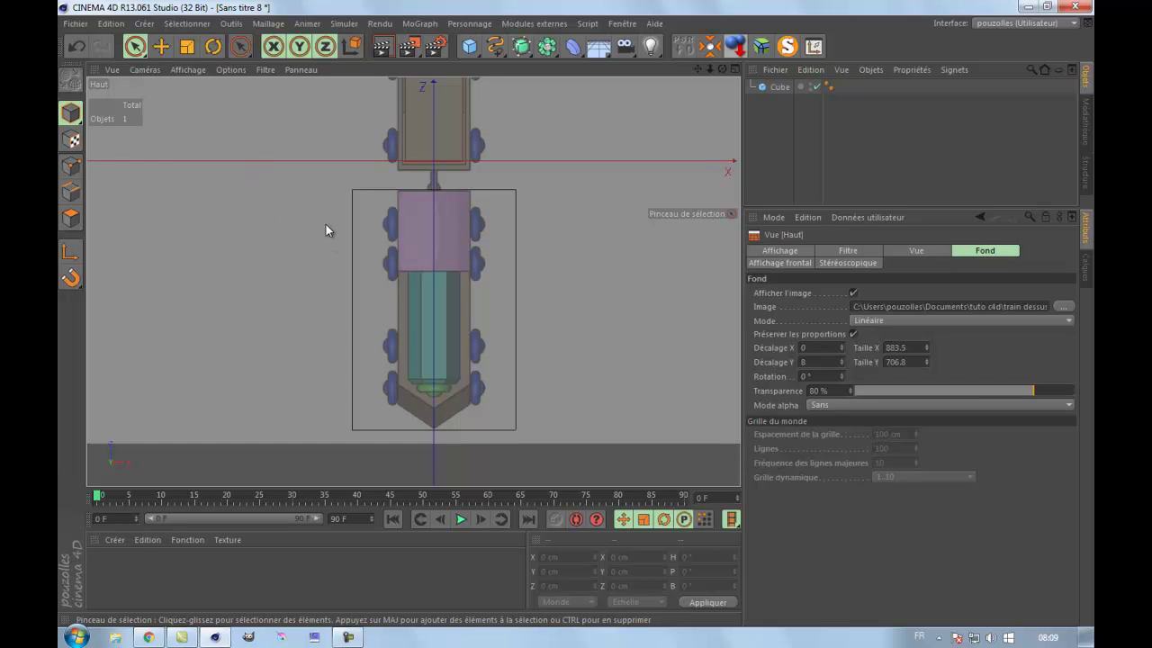
click(779, 87)
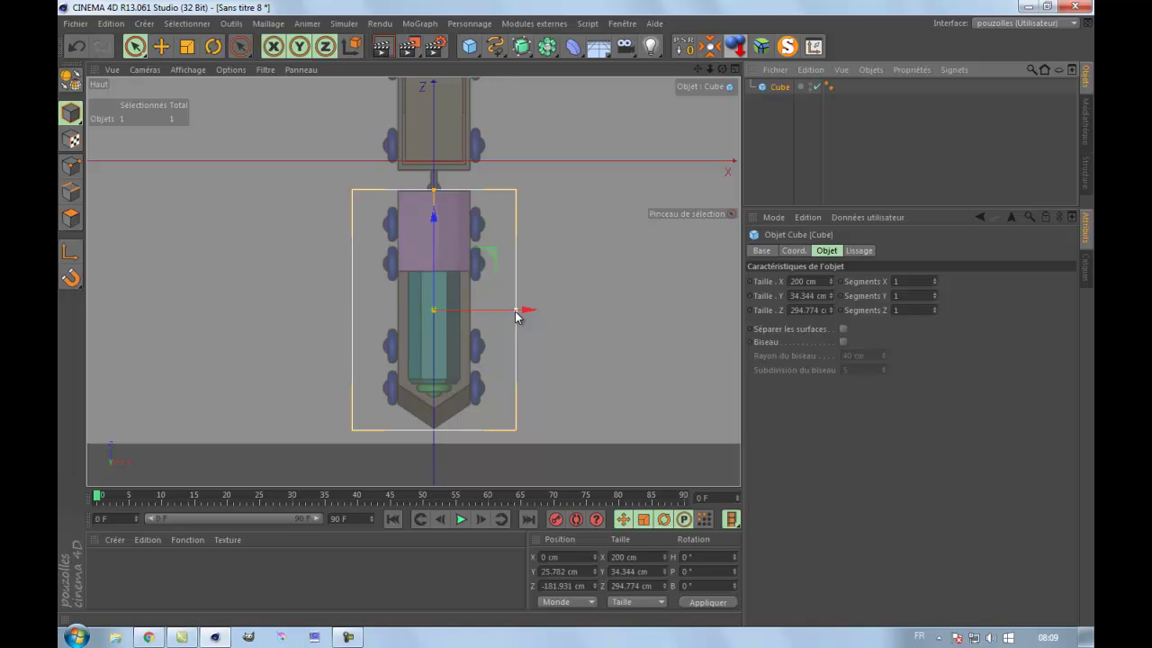
drag(514, 317, 471, 326)
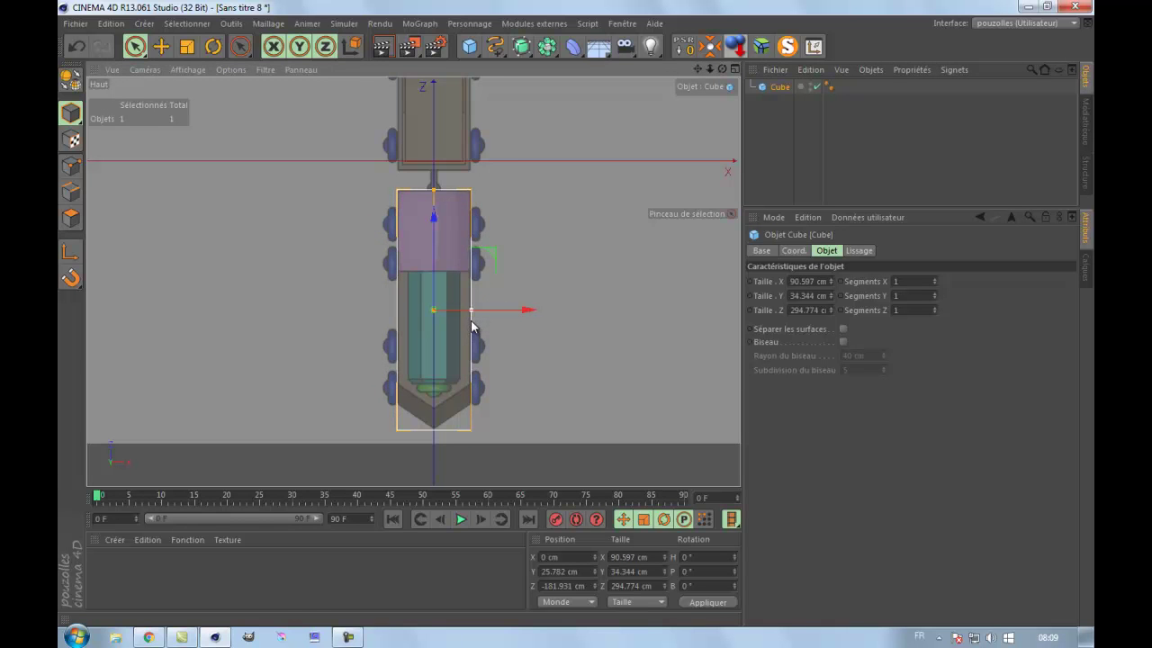
Step: Check the cube's fit at the pointed front in the Haut view and enlarge the reference image to 971 × 776.8
middle_click(326, 340)
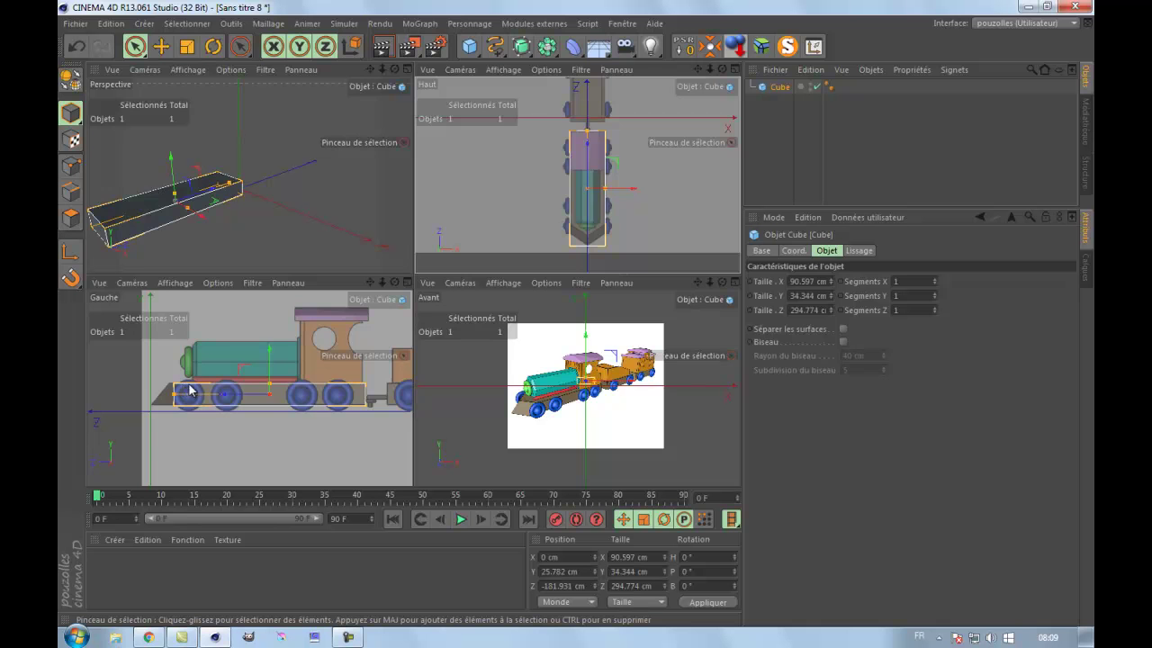
middle_click(607, 239)
scroll(560, 318, up, 2)
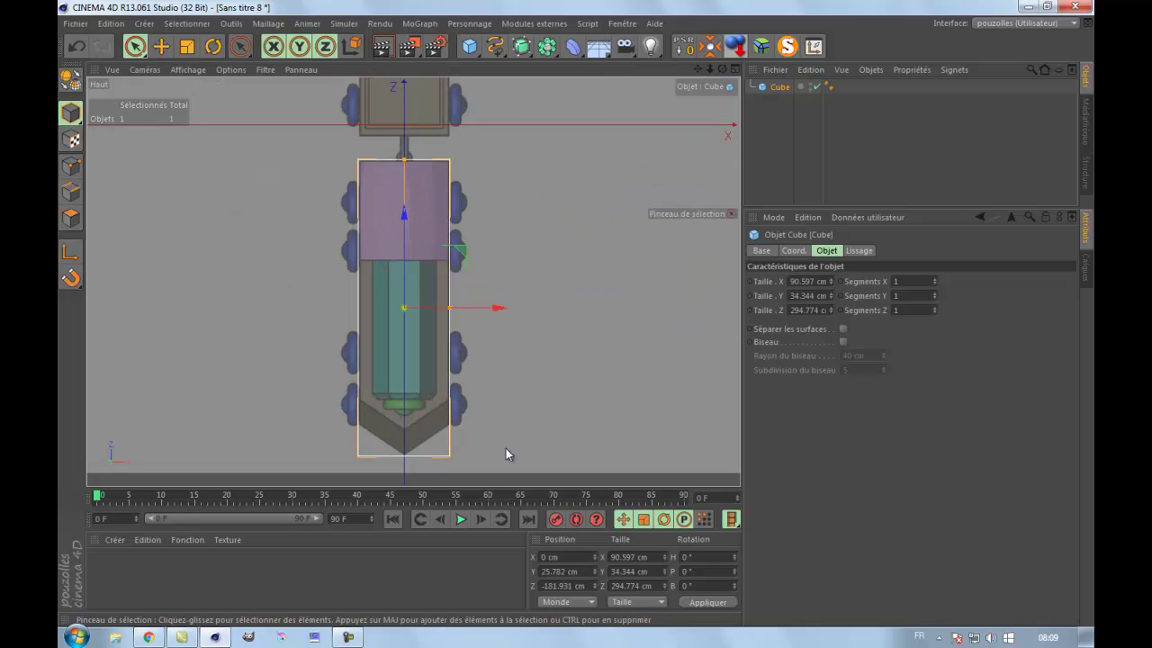
scroll(482, 464, up, 2)
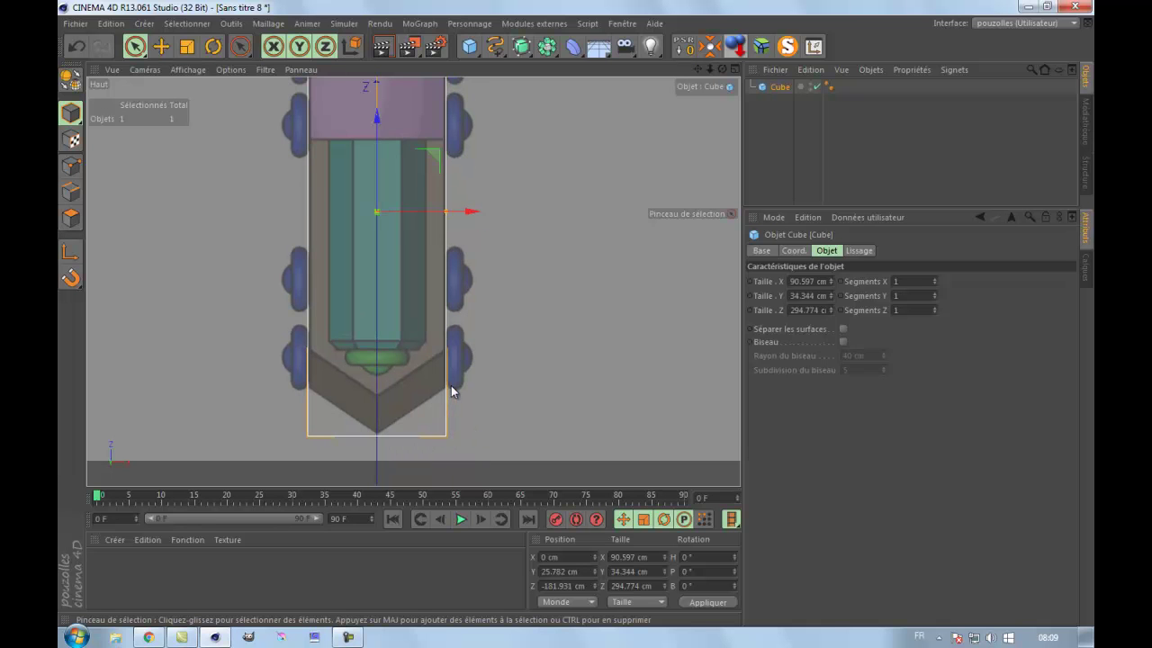
scroll(582, 355, down, 2)
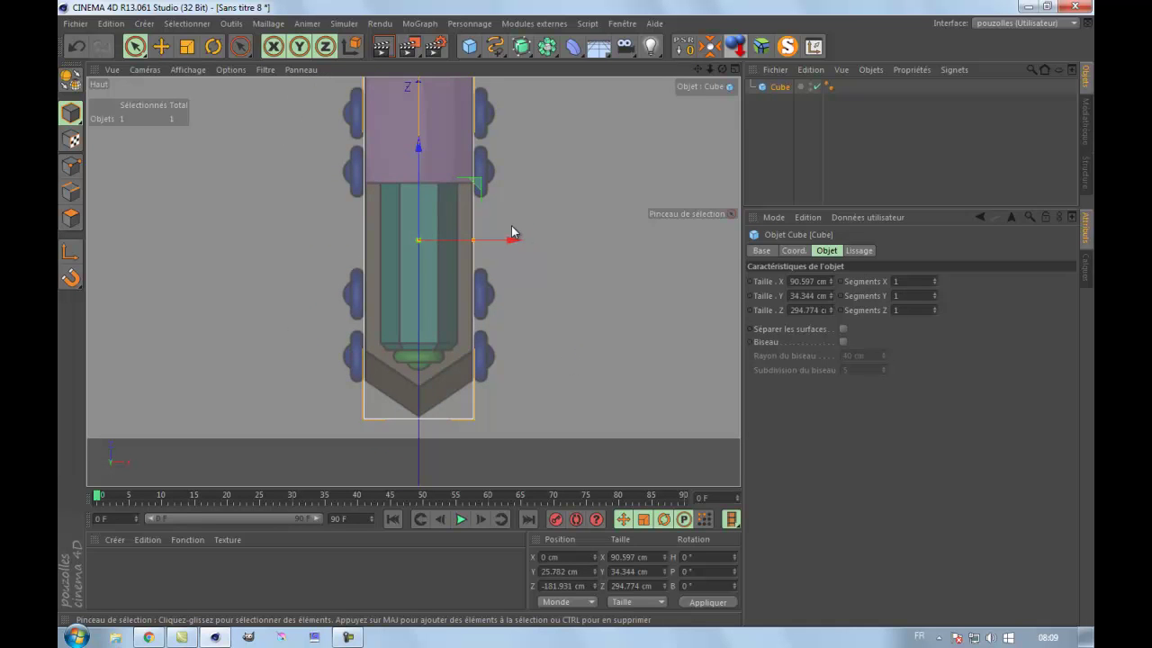
click(223, 71)
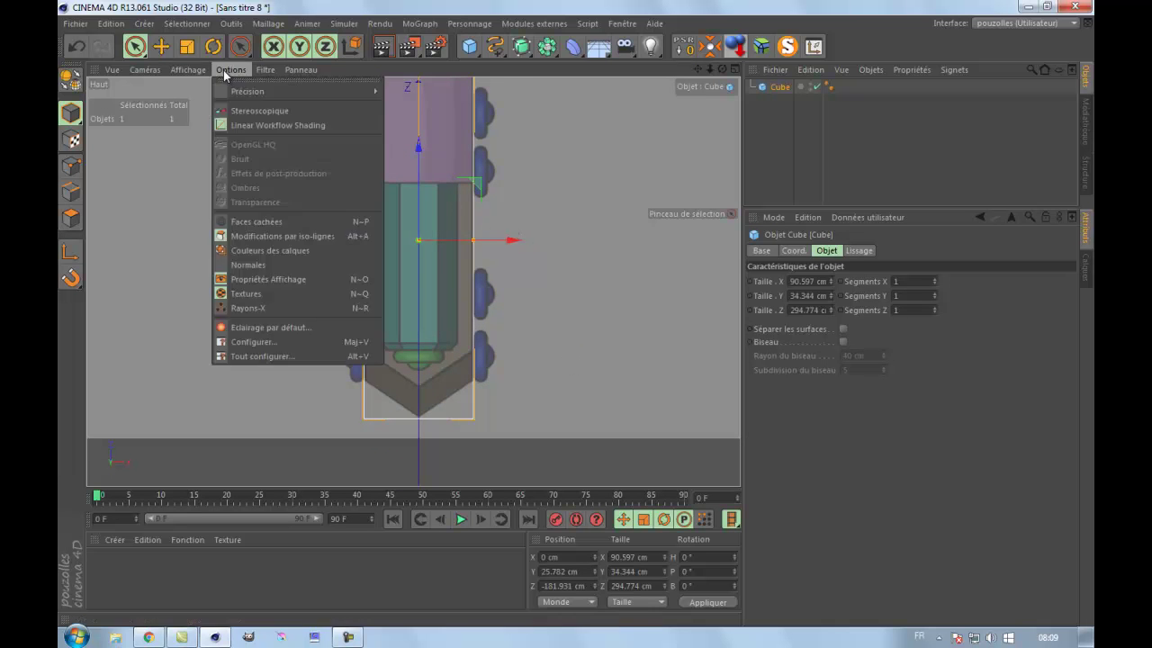
click(247, 354)
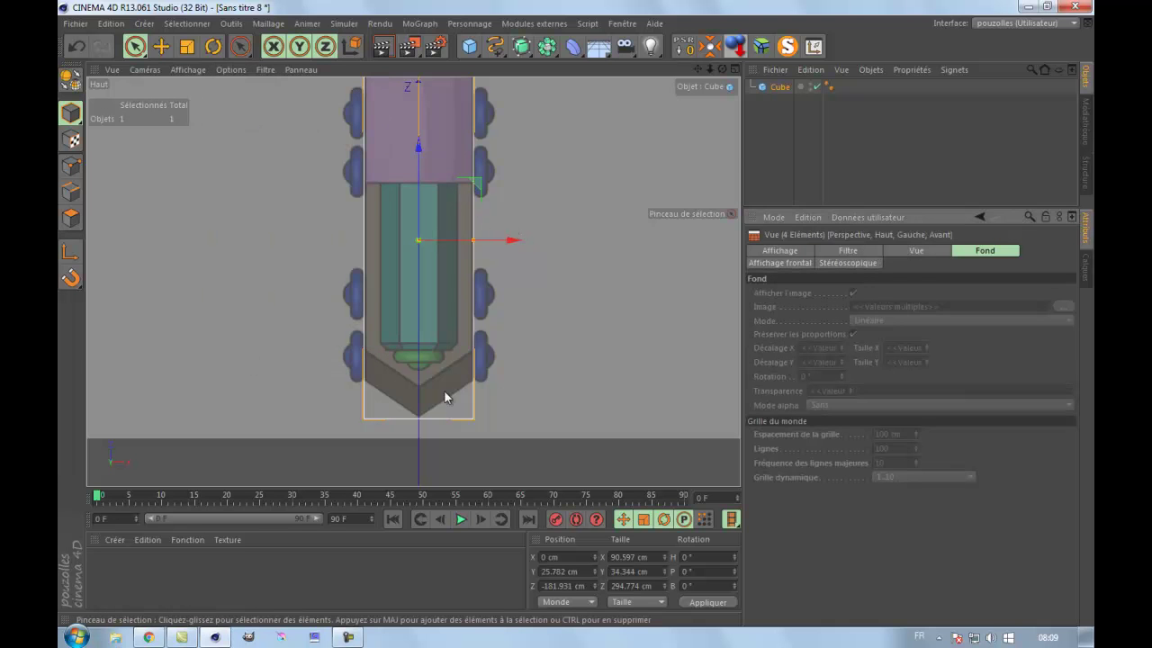
click(613, 261)
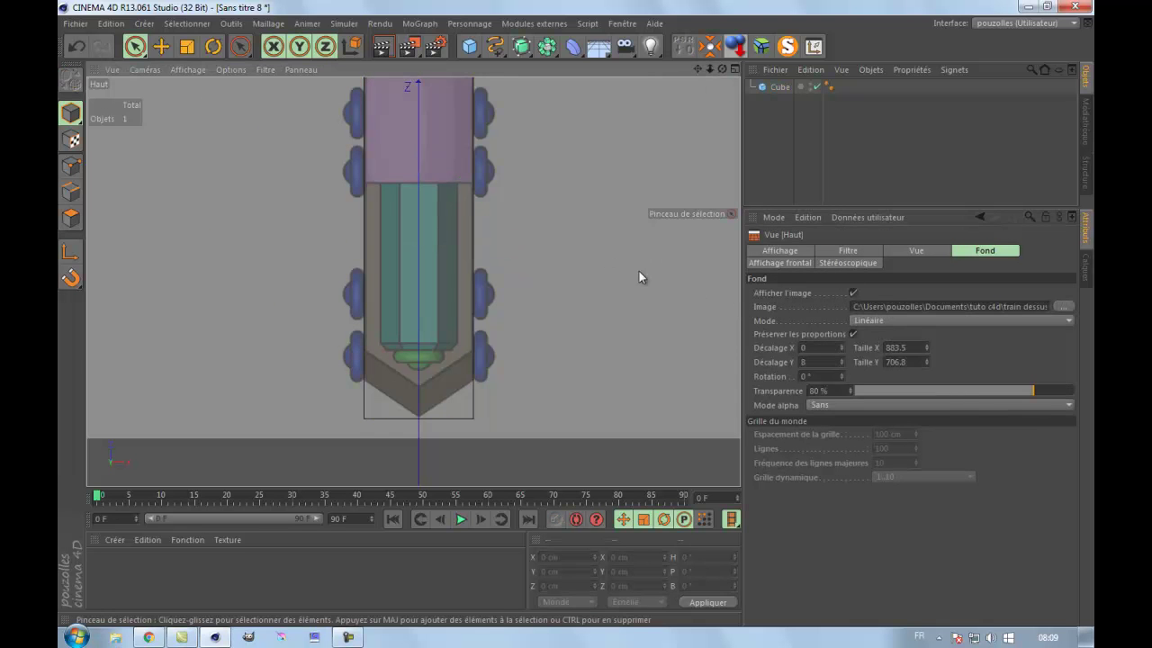
drag(926, 361, 925, 357)
click(928, 360)
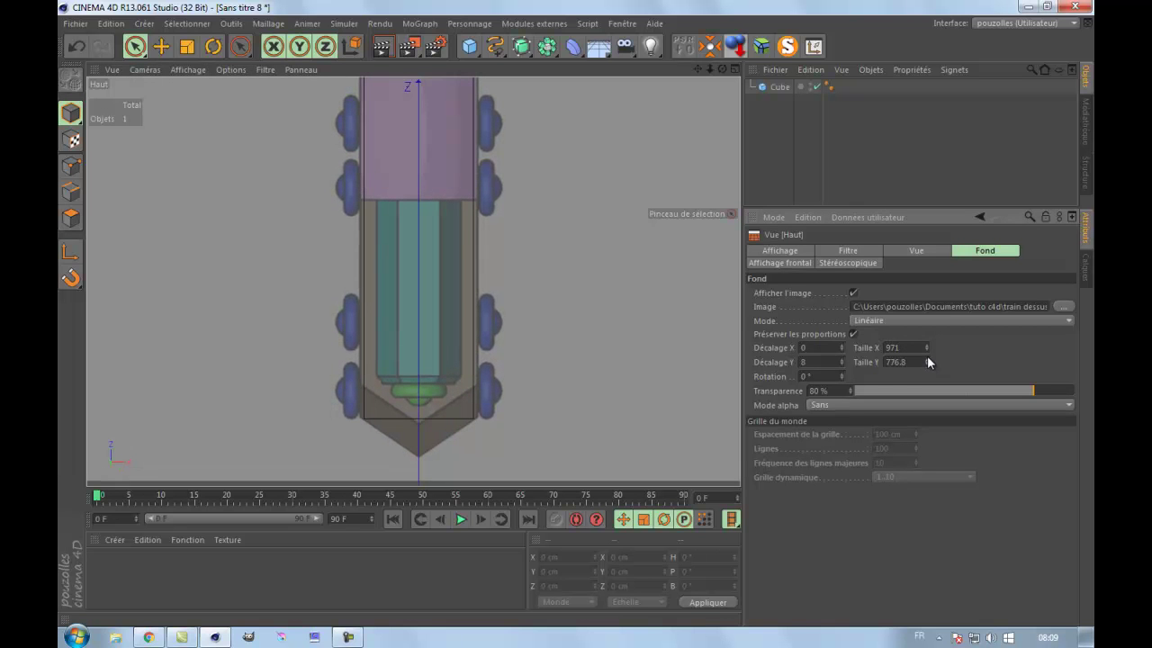
Step: Set the Haut reference image's Y offset to 10
scroll(718, 379, down, 1)
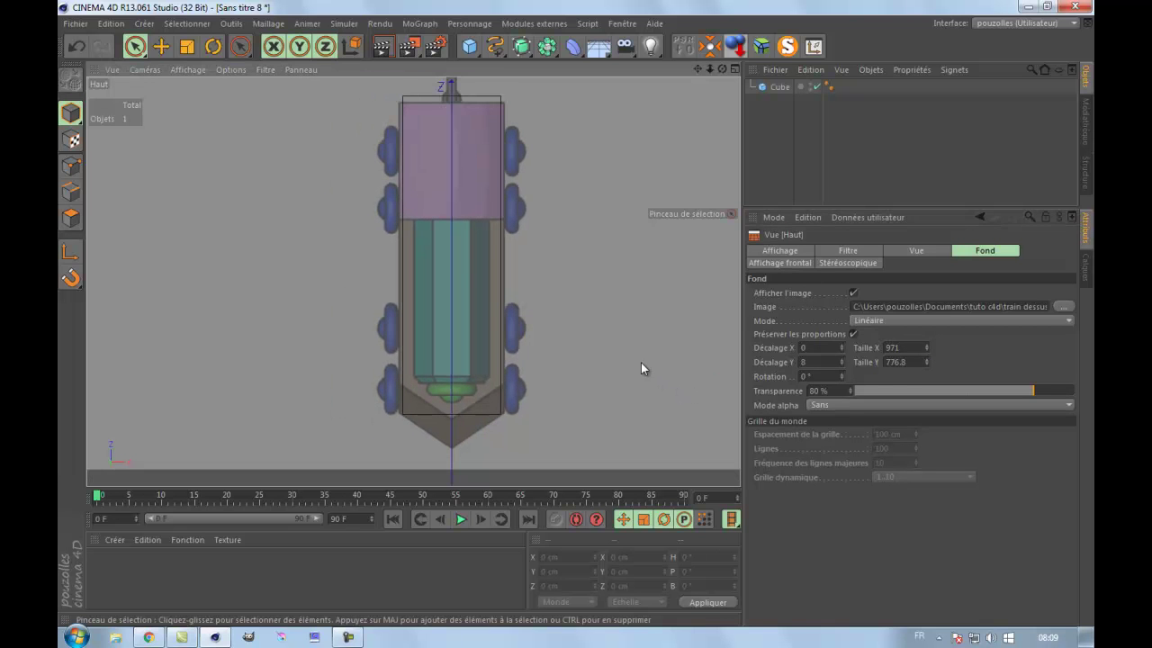
click(843, 360)
click(843, 360)
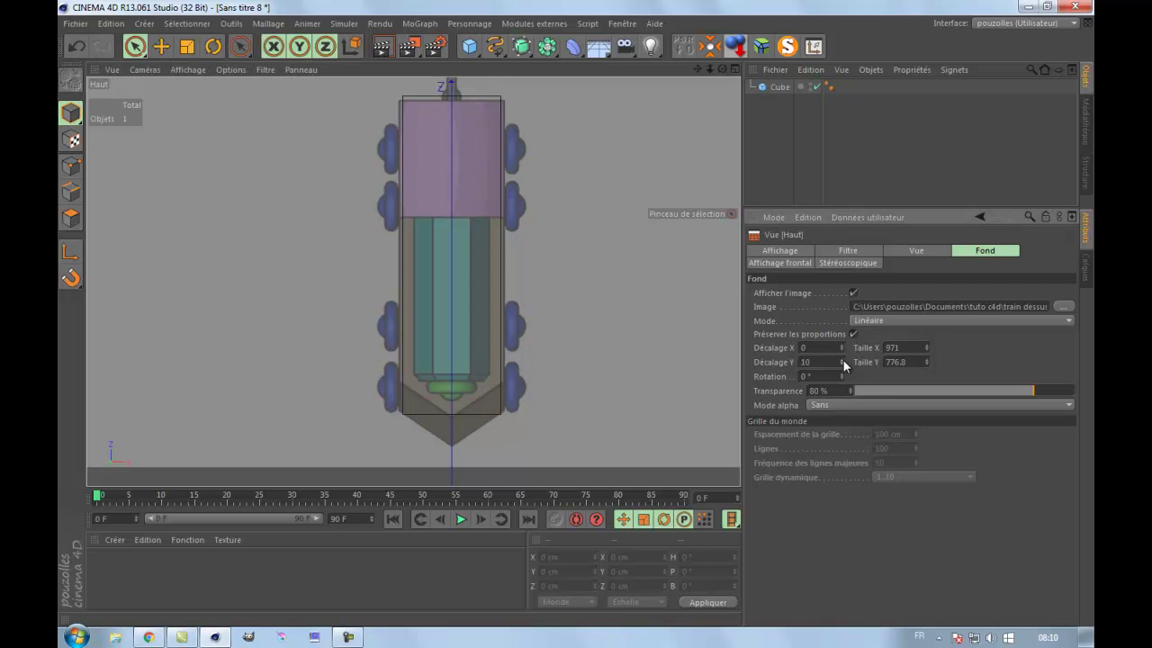
Step: Reduce the Haut reference image to 964.75 × 771.8
click(926, 364)
click(927, 363)
click(927, 363)
click(927, 363)
click(926, 362)
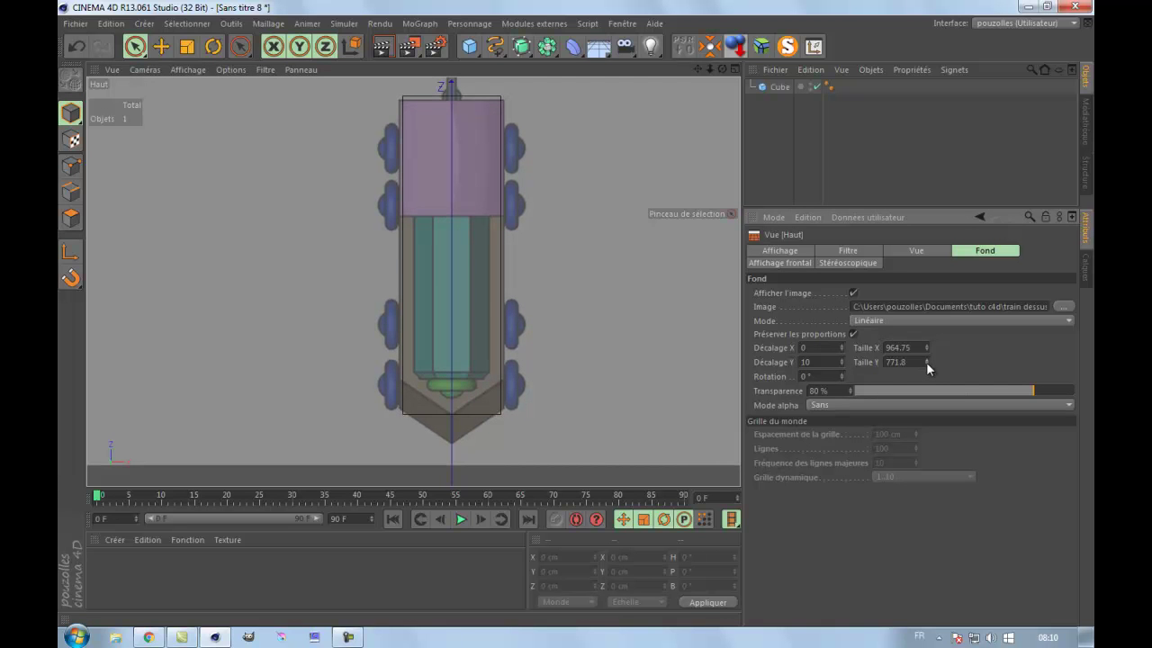
Step: Enlarge the Haut reference image to 986 × 788.8
click(927, 359)
click(927, 360)
click(926, 359)
click(927, 360)
click(927, 360)
click(927, 360)
click(927, 360)
click(926, 359)
click(926, 359)
click(926, 359)
click(926, 359)
click(926, 359)
click(926, 359)
click(926, 359)
click(926, 359)
click(926, 359)
click(926, 359)
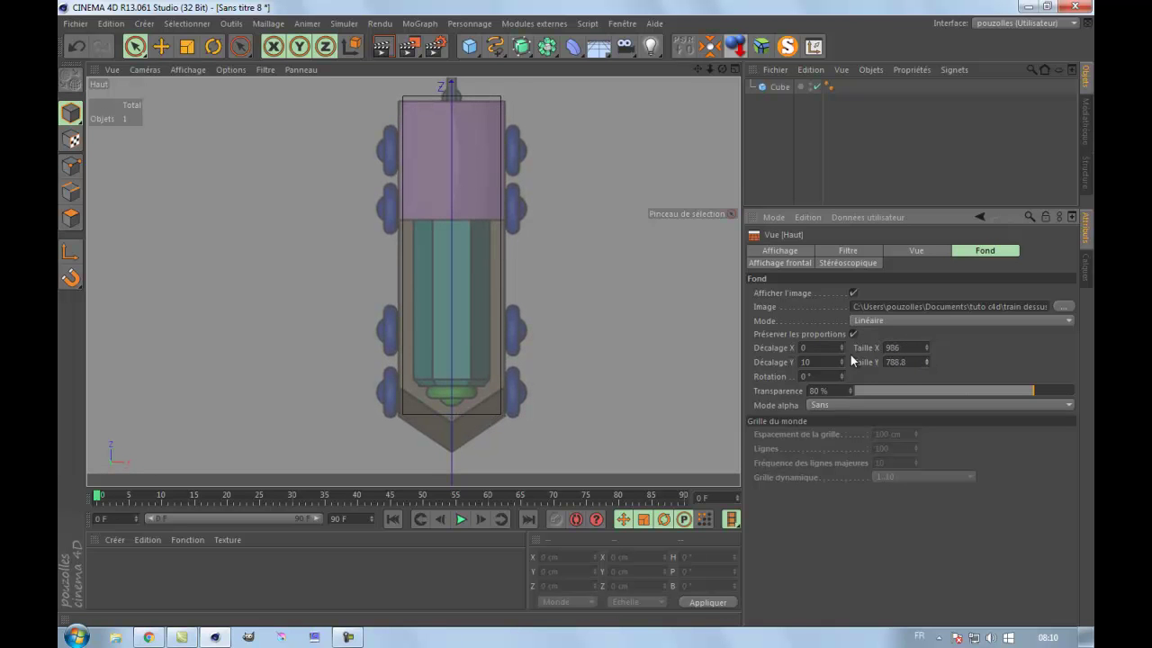
Step: Set the Haut reference image's Y offset to 14 to line up the cab's rear edge with the cube
click(844, 357)
click(844, 358)
click(843, 357)
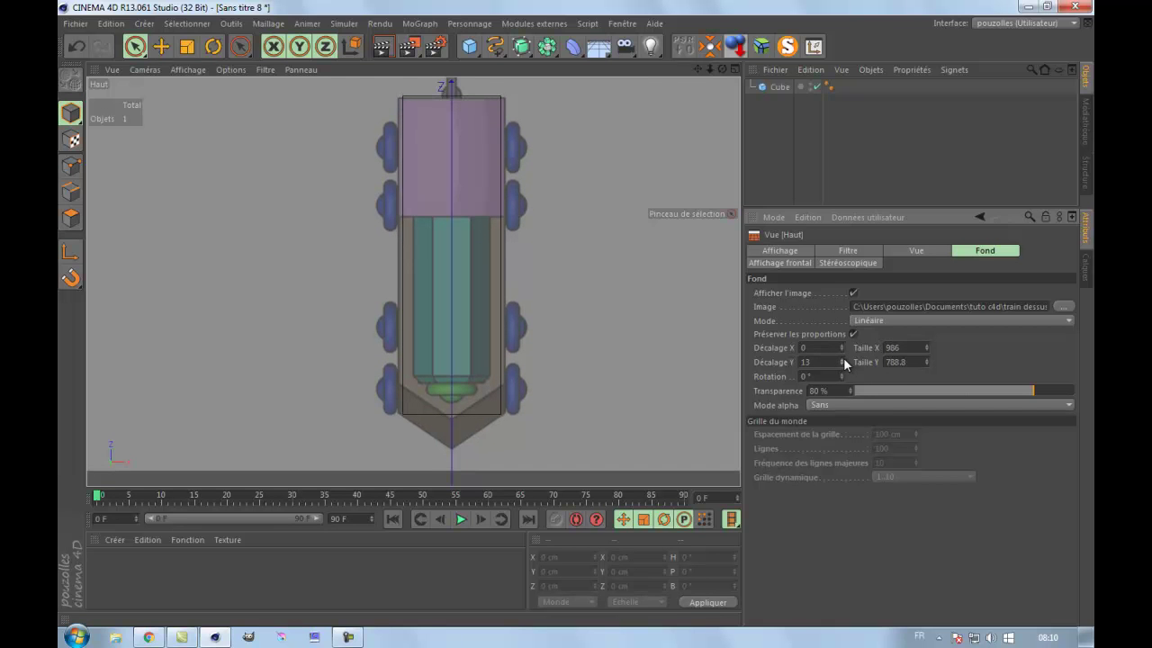
click(843, 357)
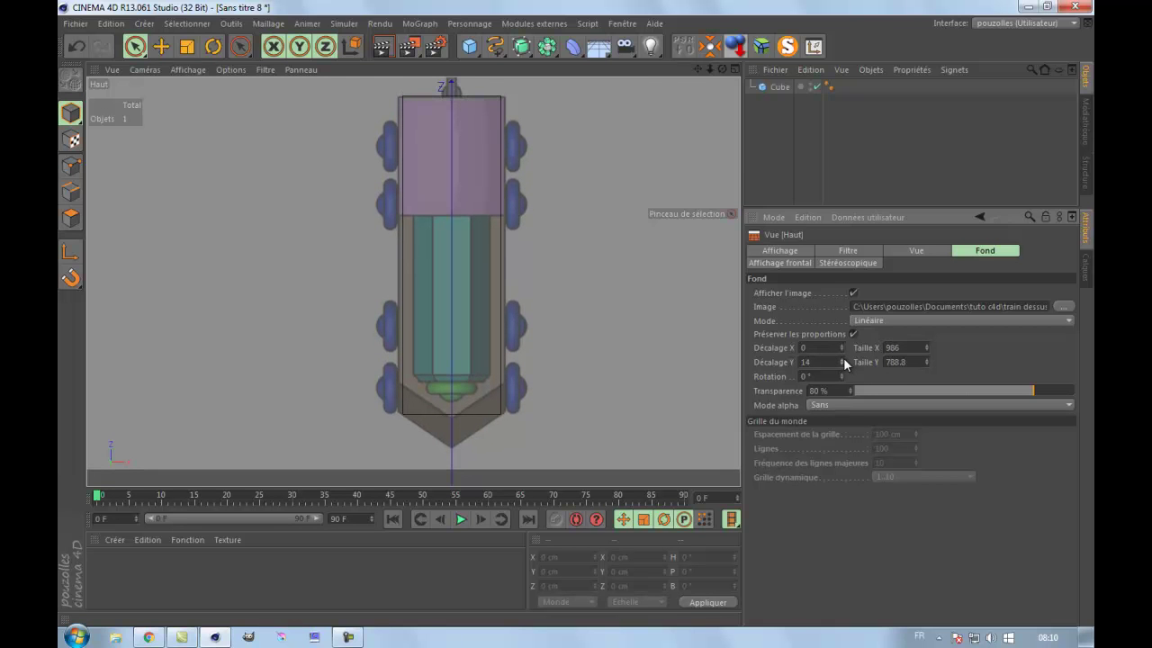
Step: Enlarge the Haut reference image to 988.5 × 790.8 and widen the cube to about 98.55 cm in X to match the chassis
click(927, 359)
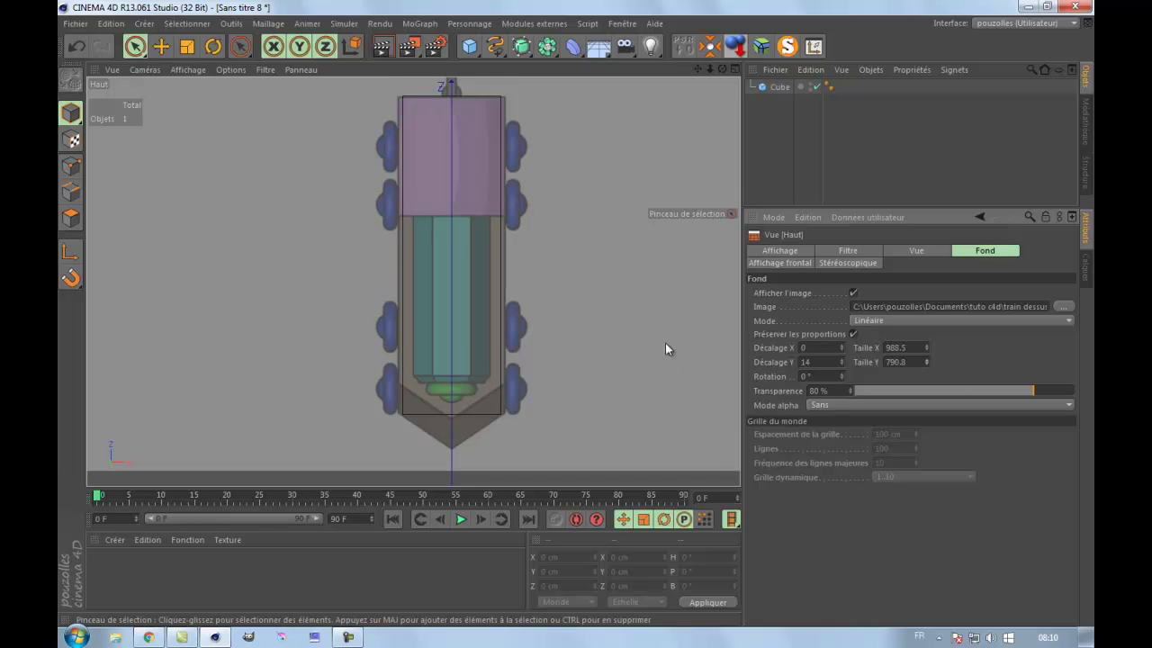
click(779, 86)
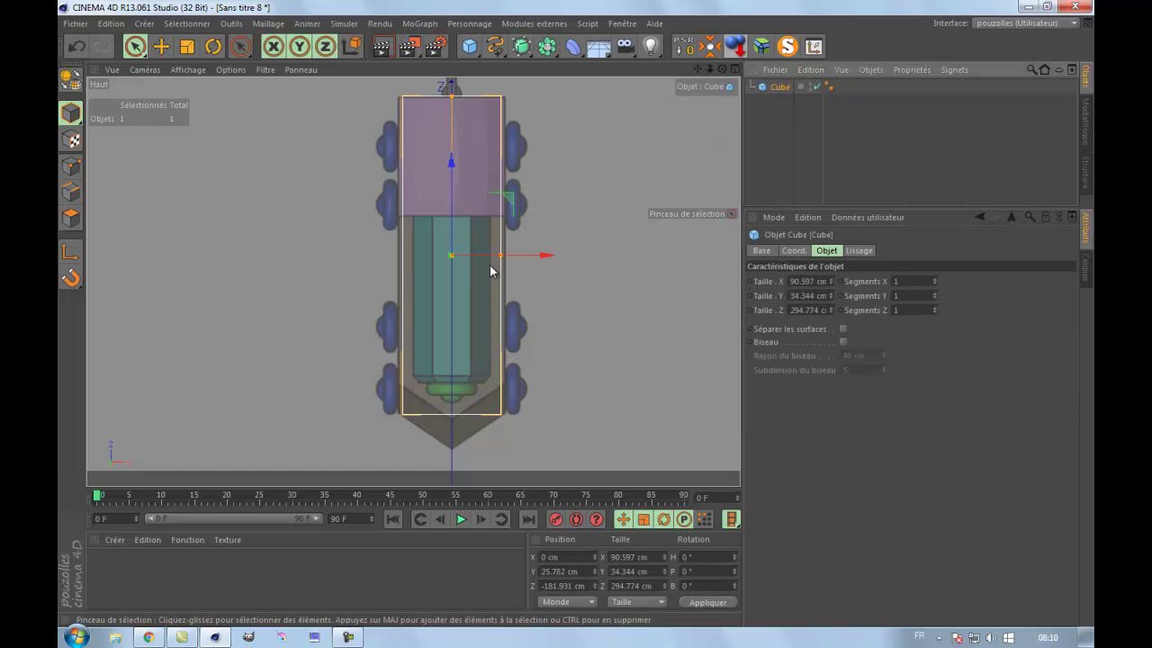
drag(504, 259, 505, 259)
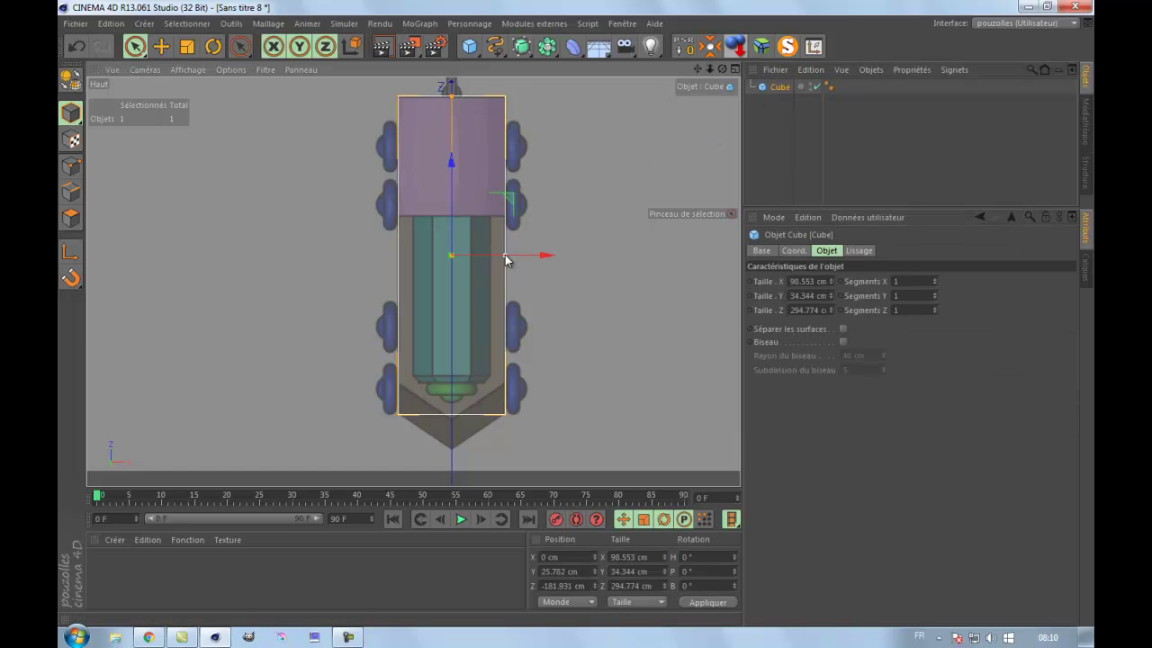
middle_click(251, 331)
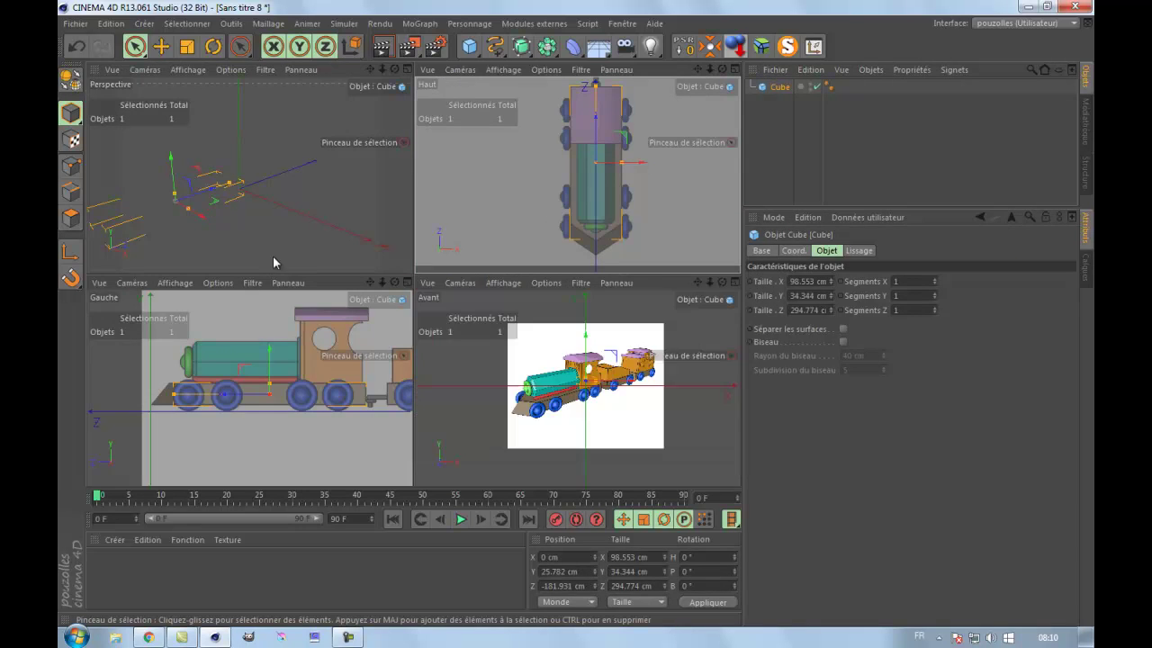
middle_click(300, 421)
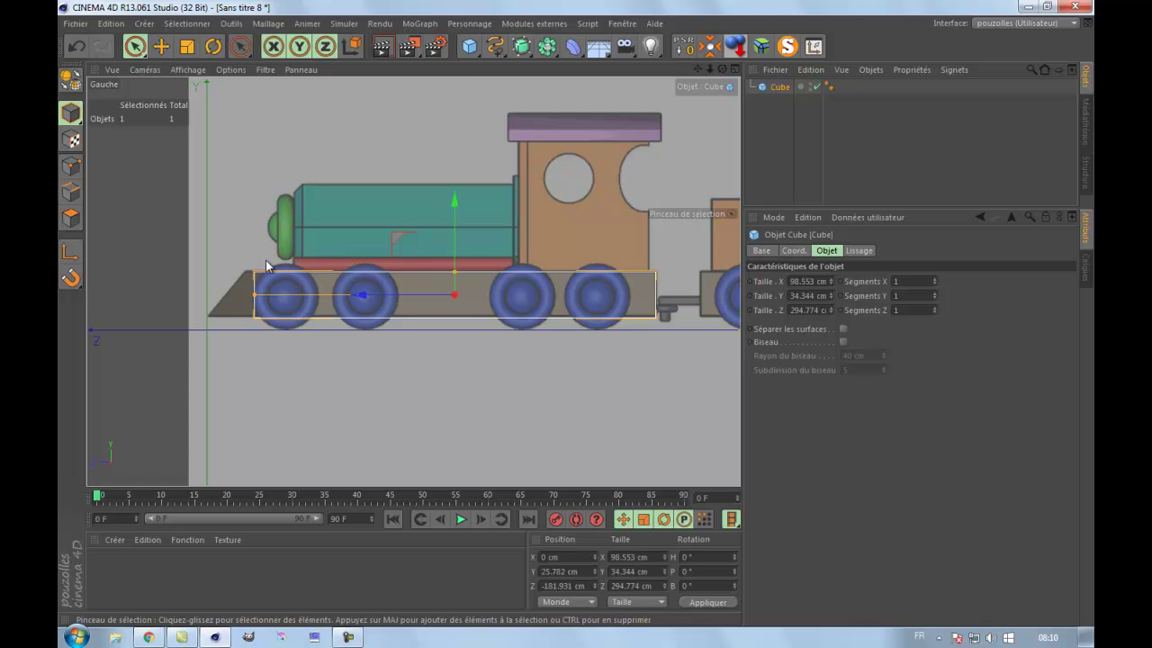
middle_click(361, 369)
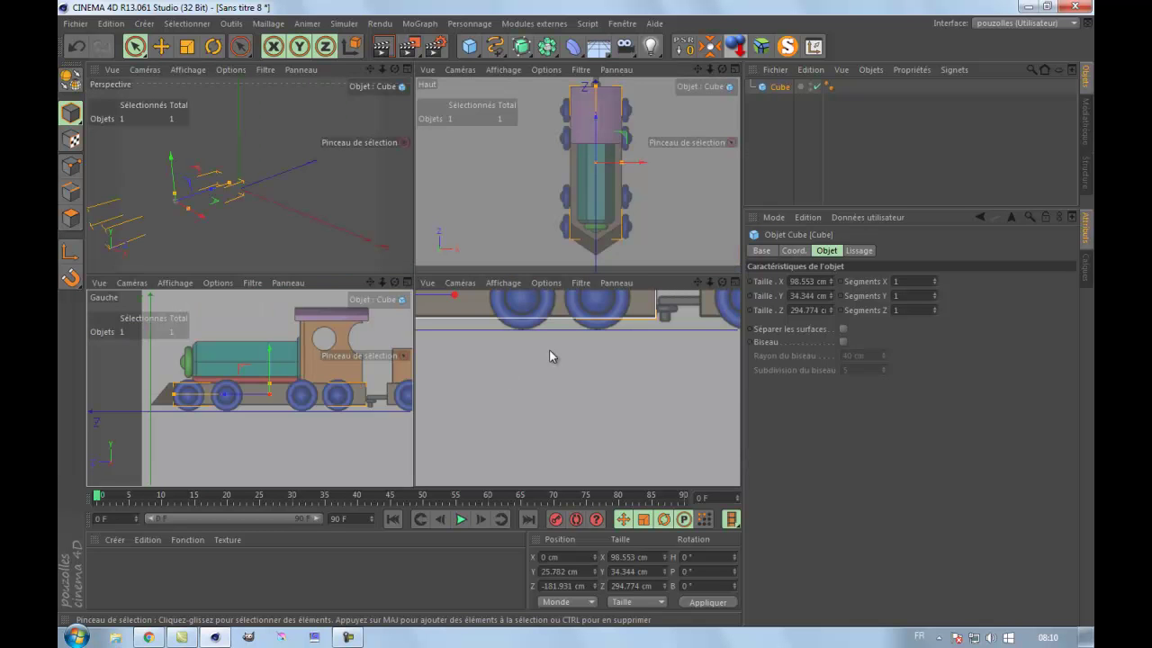
Step: Divide the cube into 2 segments along X and set the Haut view's display to Fil de fer
middle_click(548, 249)
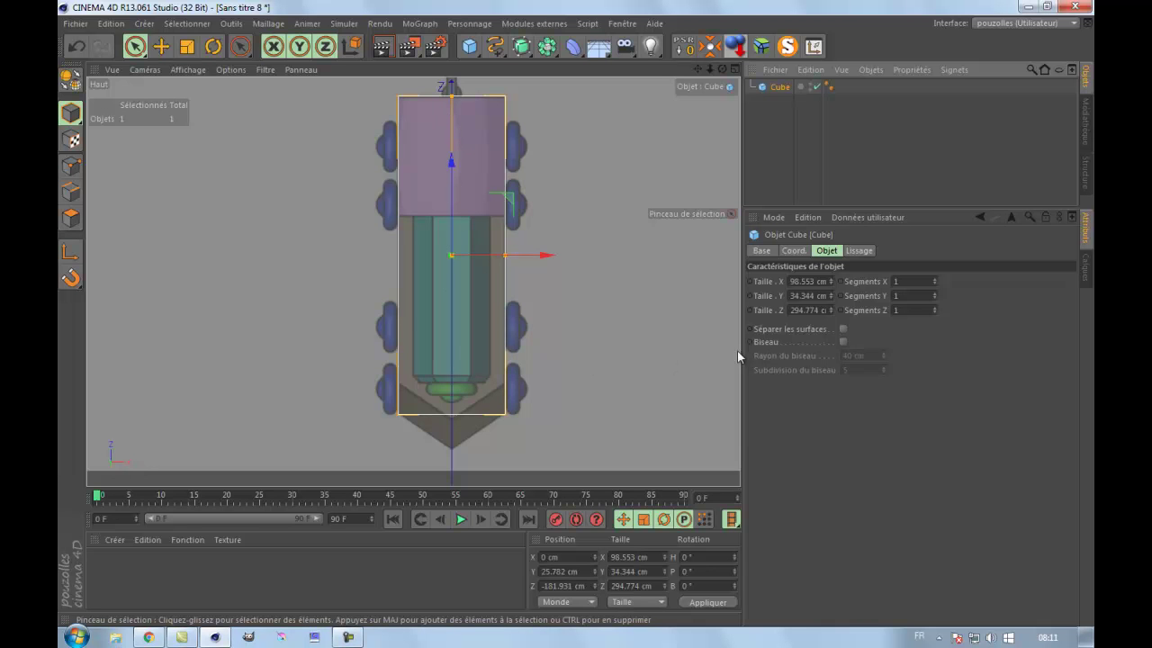
click(934, 279)
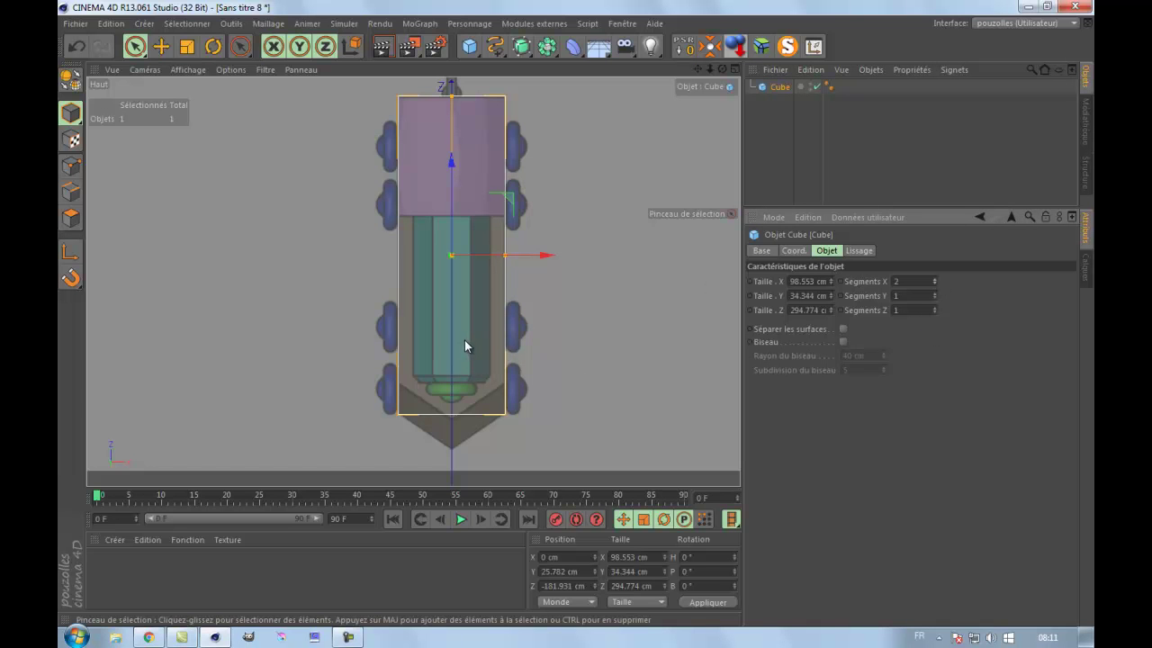
scroll(446, 349, up, 3)
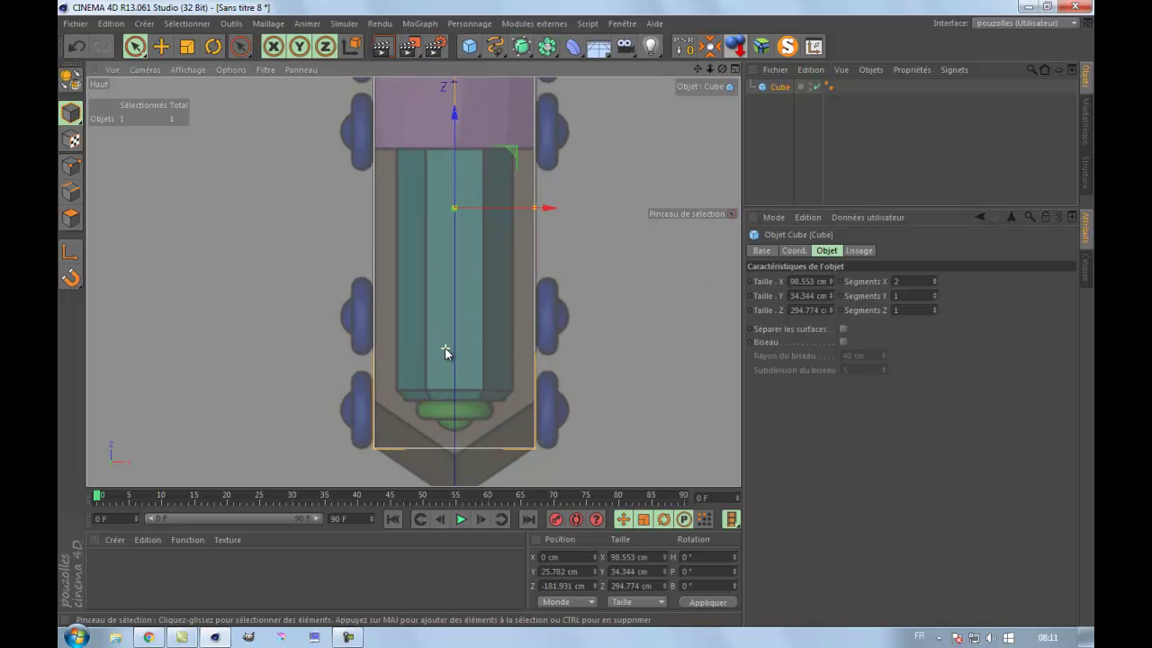
click(181, 71)
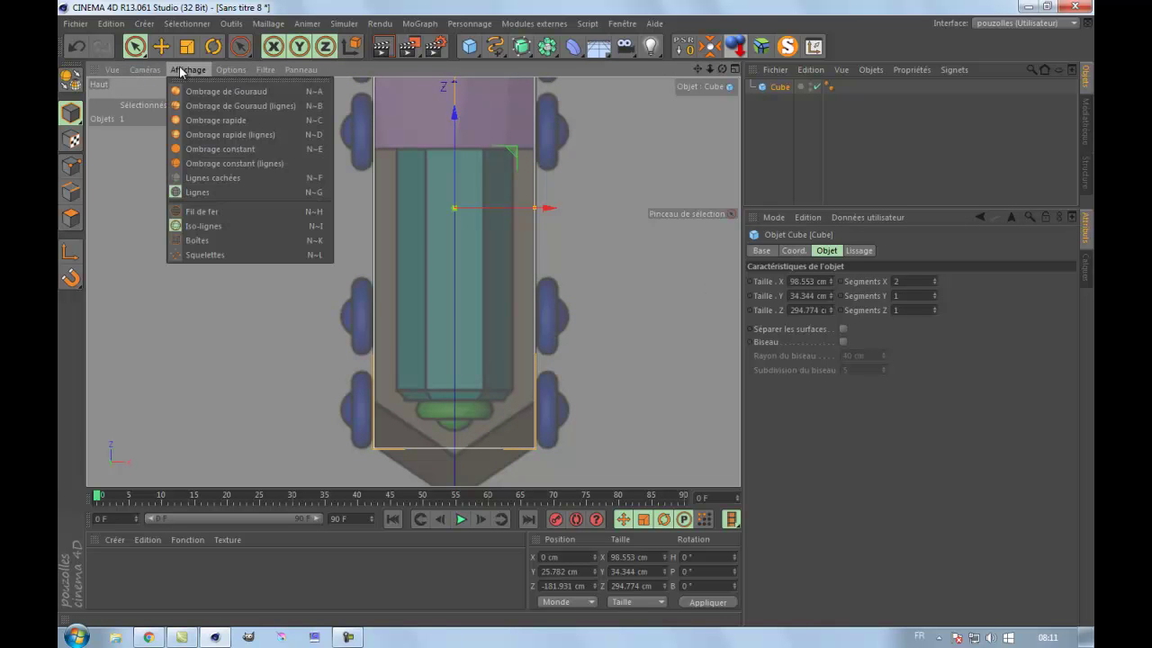
click(211, 212)
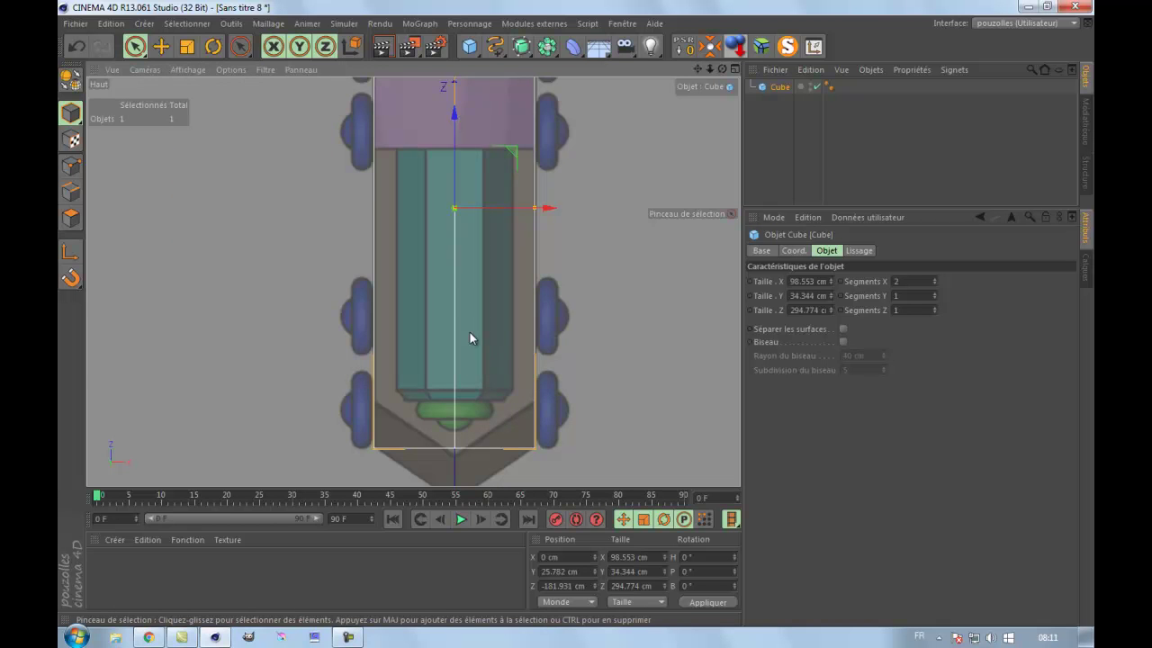
Step: Undo the cube's segment change and set its X segments to 2 again
click(76, 47)
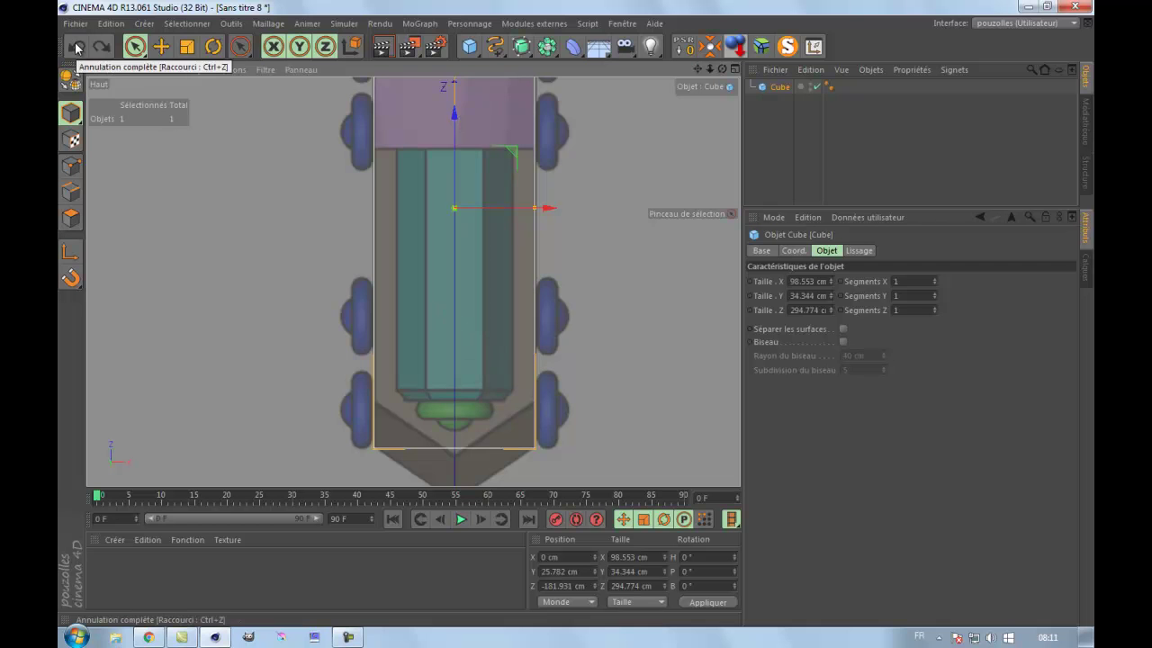
click(185, 71)
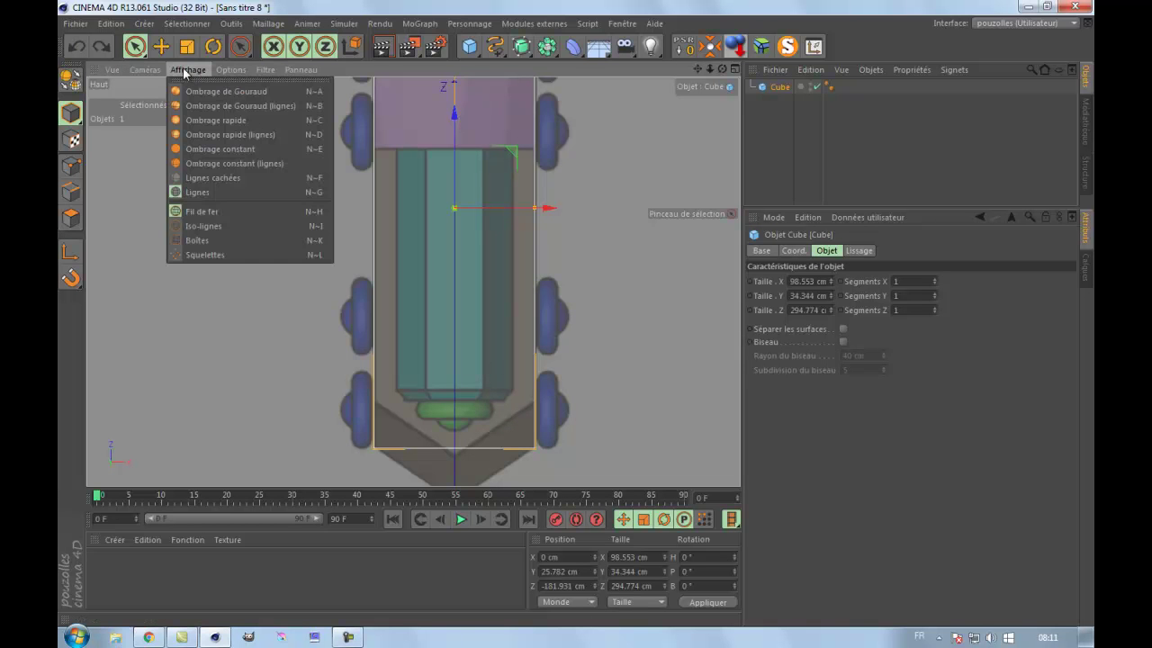
mouse_move(139, 69)
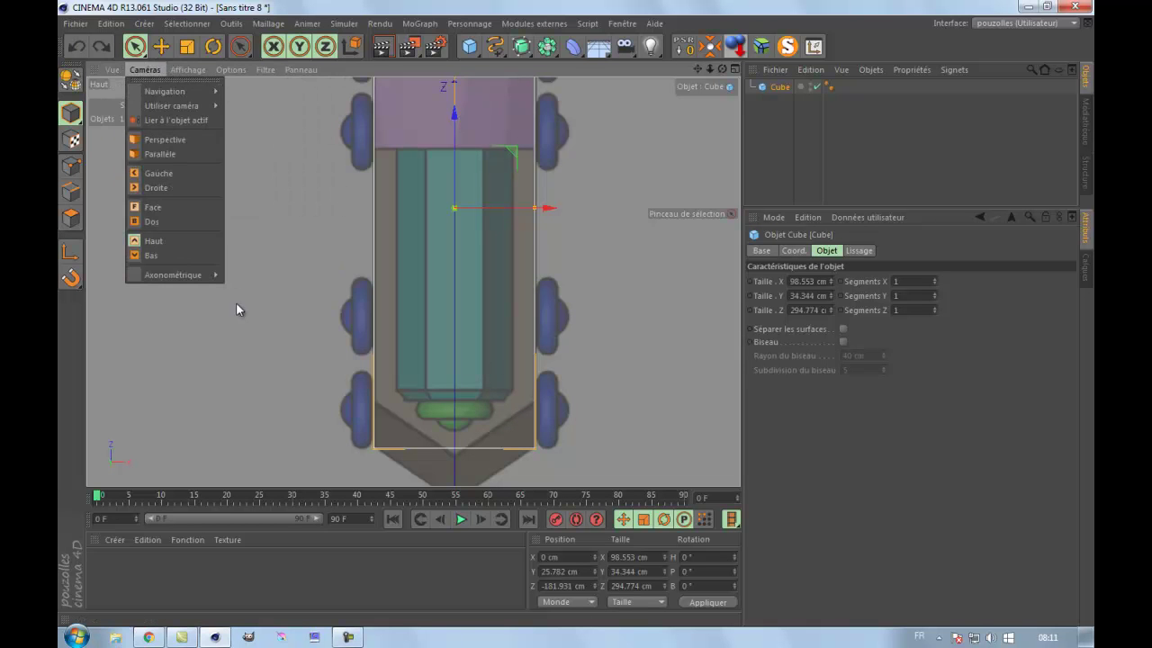
click(238, 310)
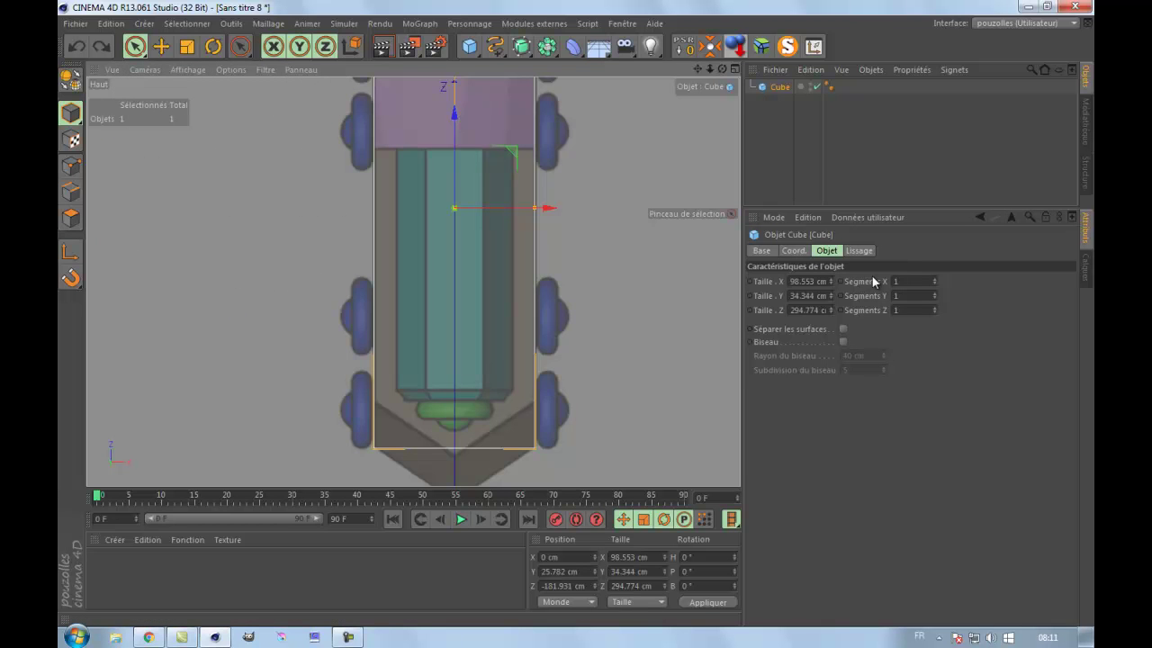
click(933, 279)
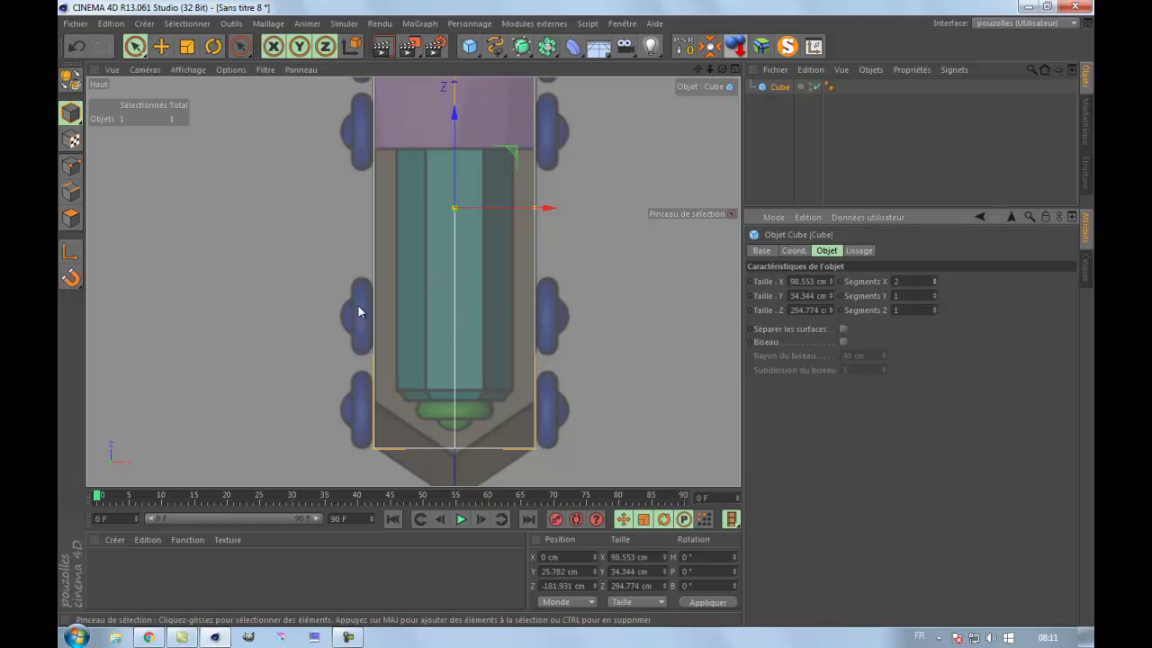
Step: Show the cube's front end in the perspective view and activate point editing with the Move tool
middle_click(241, 294)
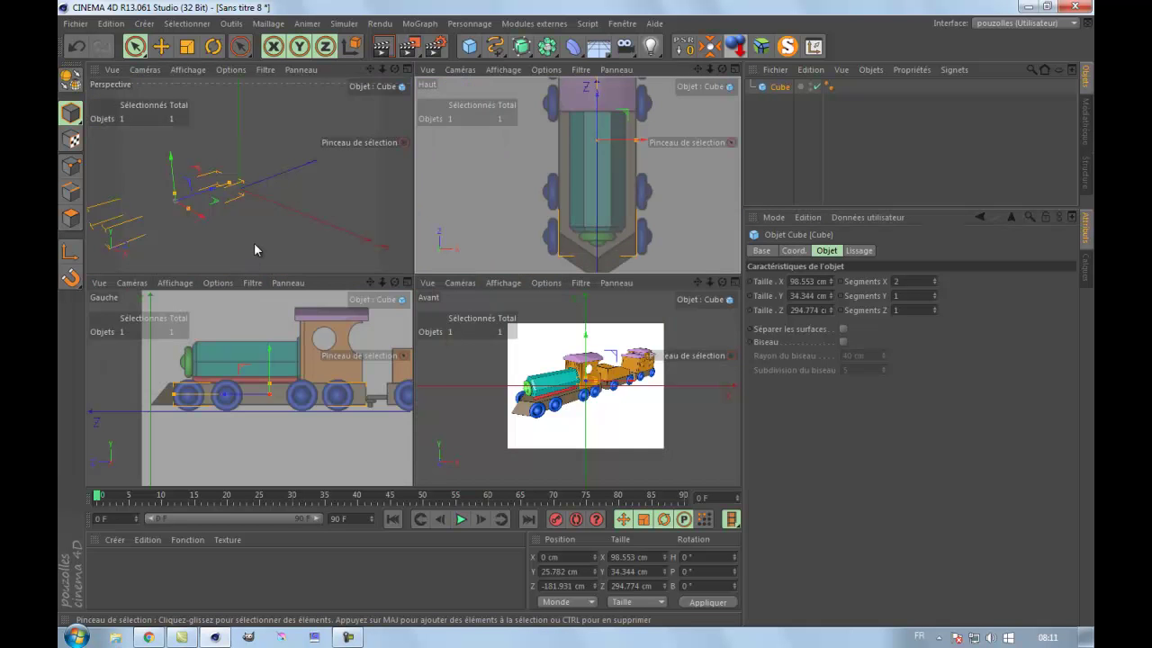
middle_click(260, 243)
scroll(530, 247, down, 3)
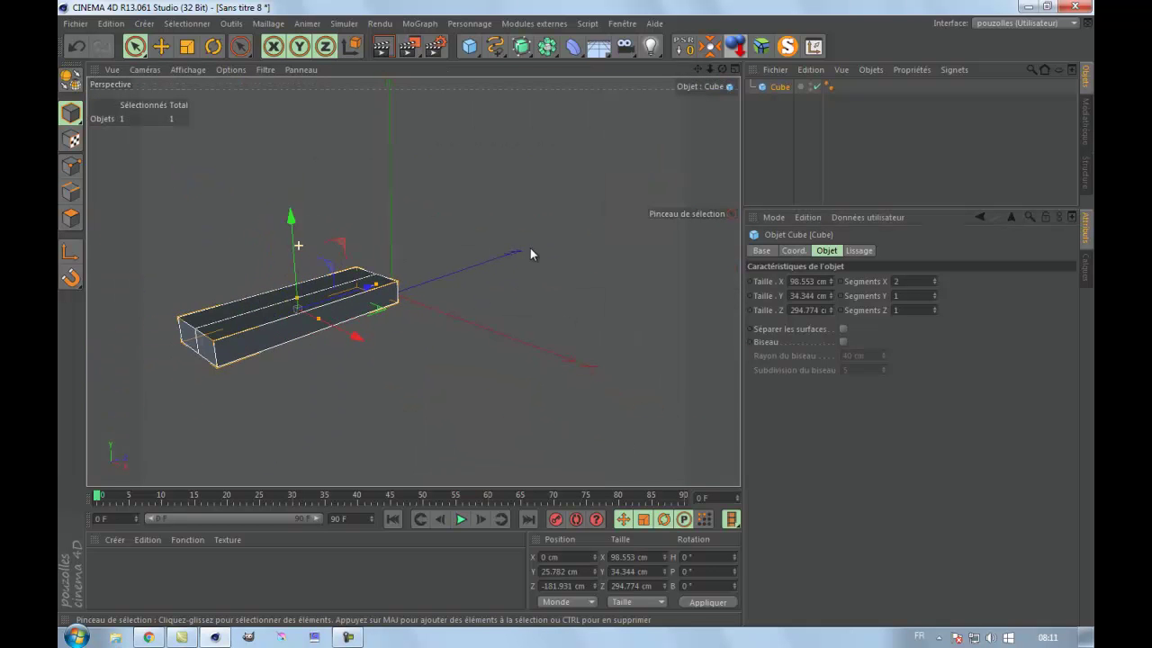
scroll(197, 358, up, 2)
scroll(198, 359, up, 3)
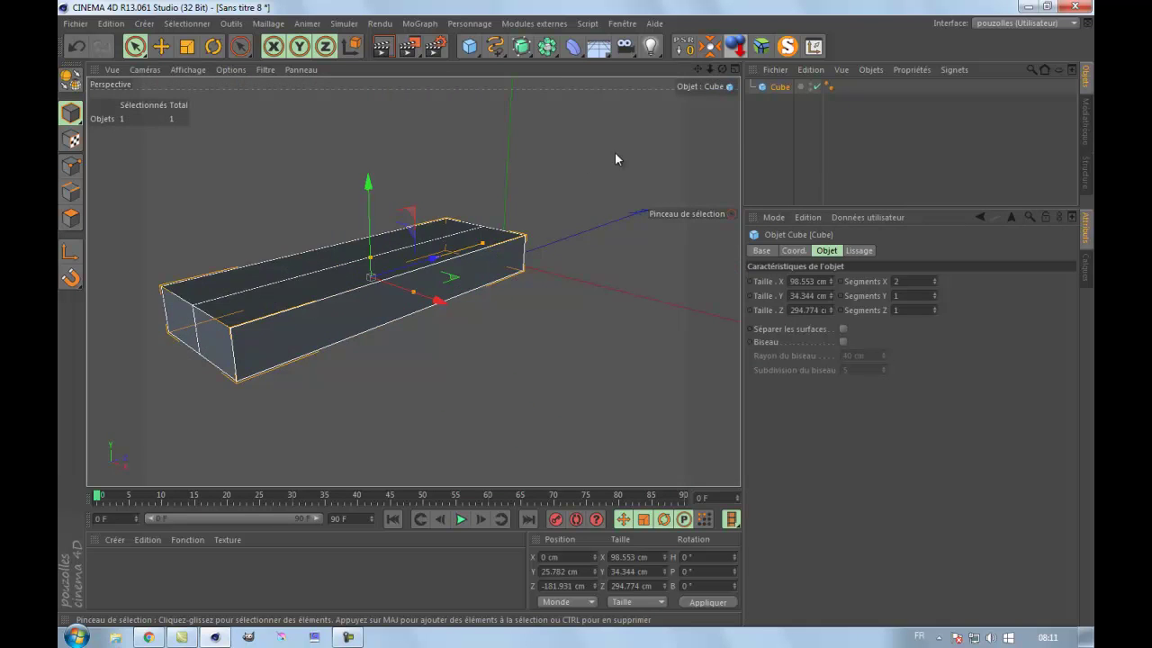
mouse_move(581, 313)
alt+mouse_down()
mouse_move(588, 306)
mouse_move(572, 312)
alt+mouse_up()
click(159, 45)
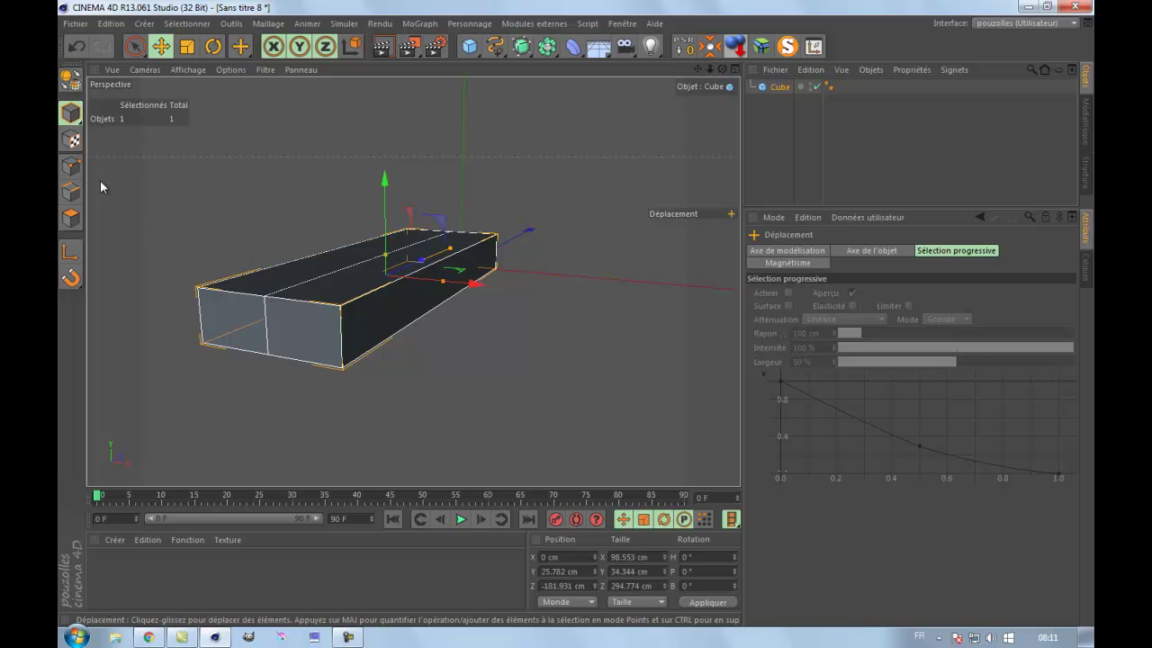
click(70, 167)
drag(266, 300, 286, 341)
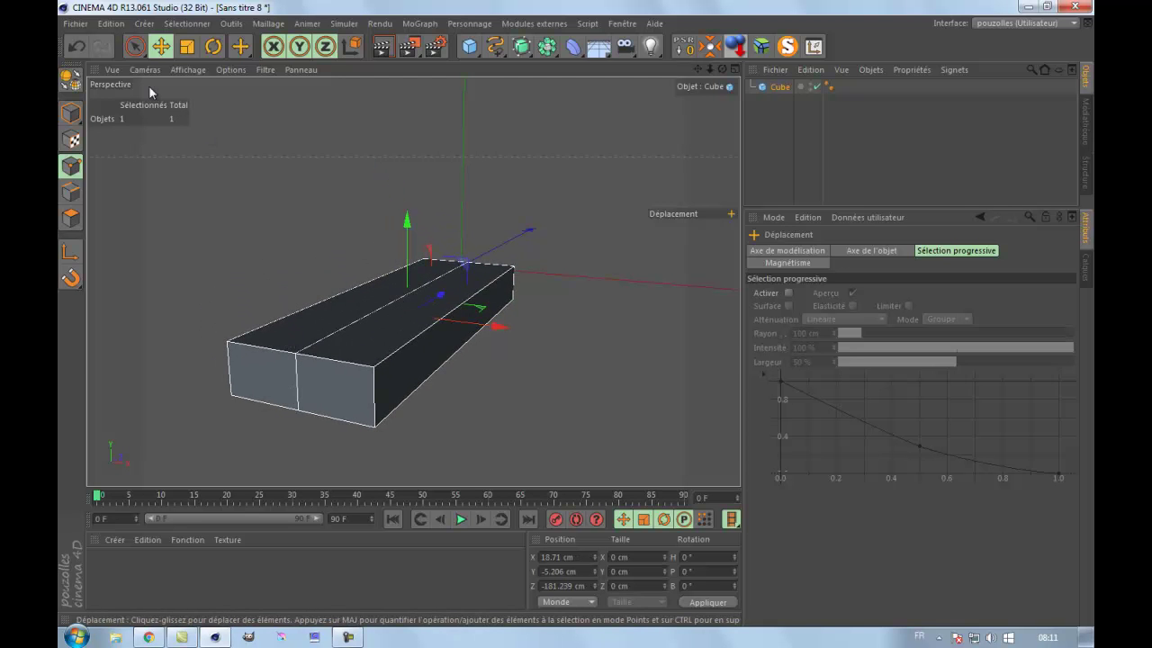
click(78, 46)
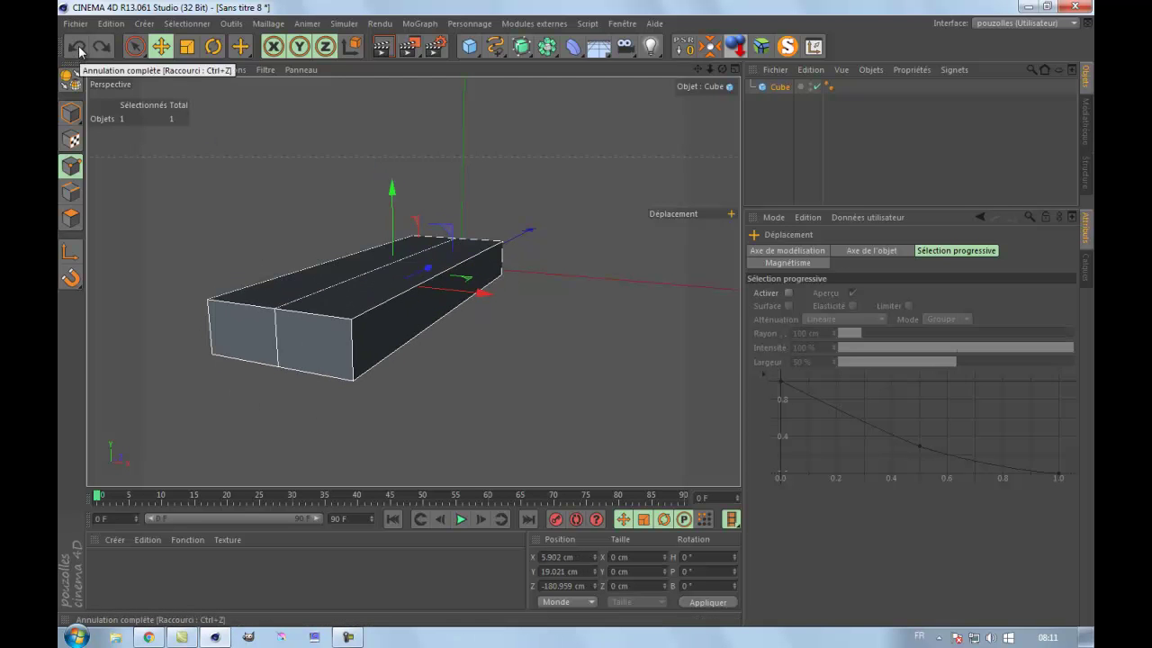
click(78, 45)
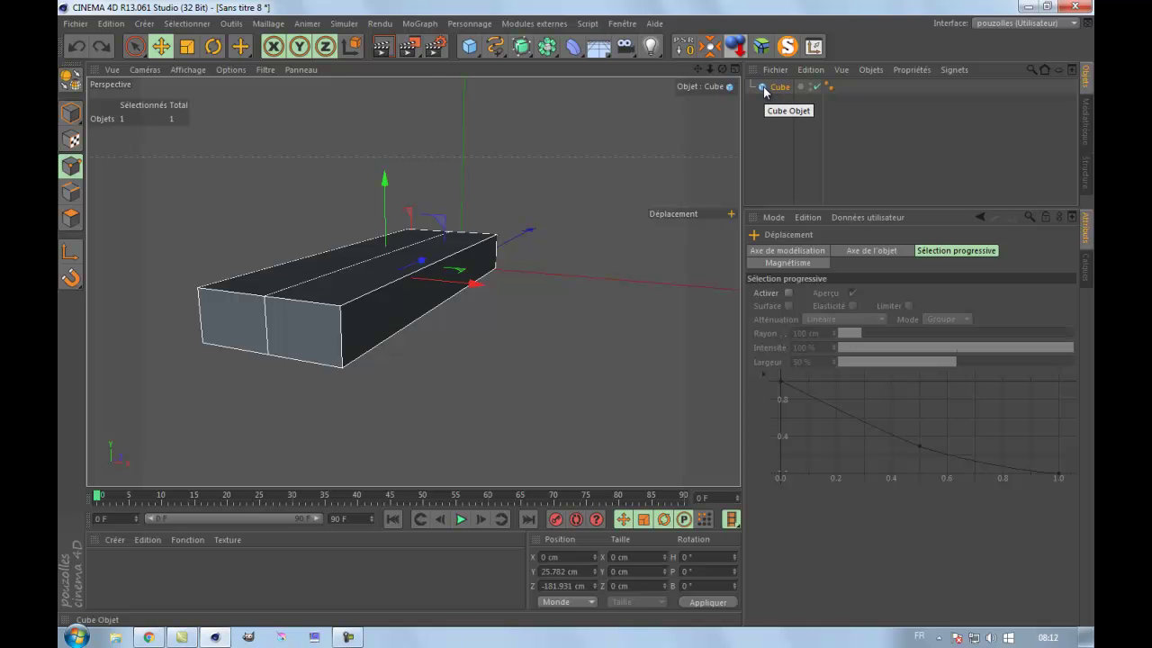
Step: Convert the parametric cube into an editable polygon object
click(71, 81)
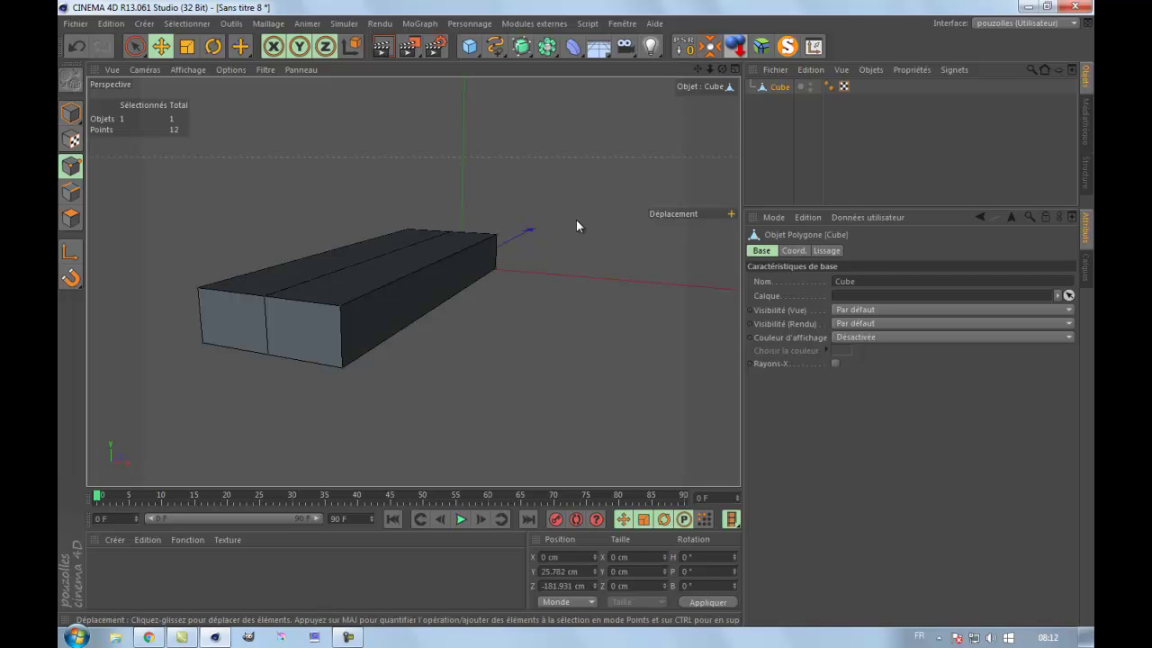
click(78, 46)
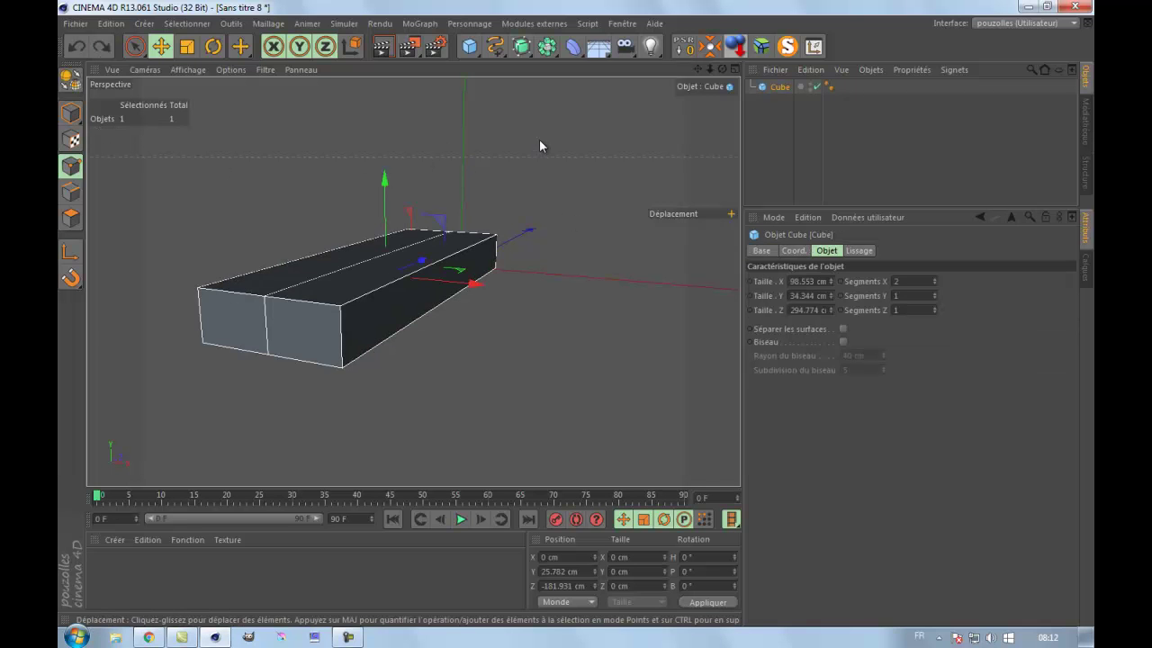
key(c)
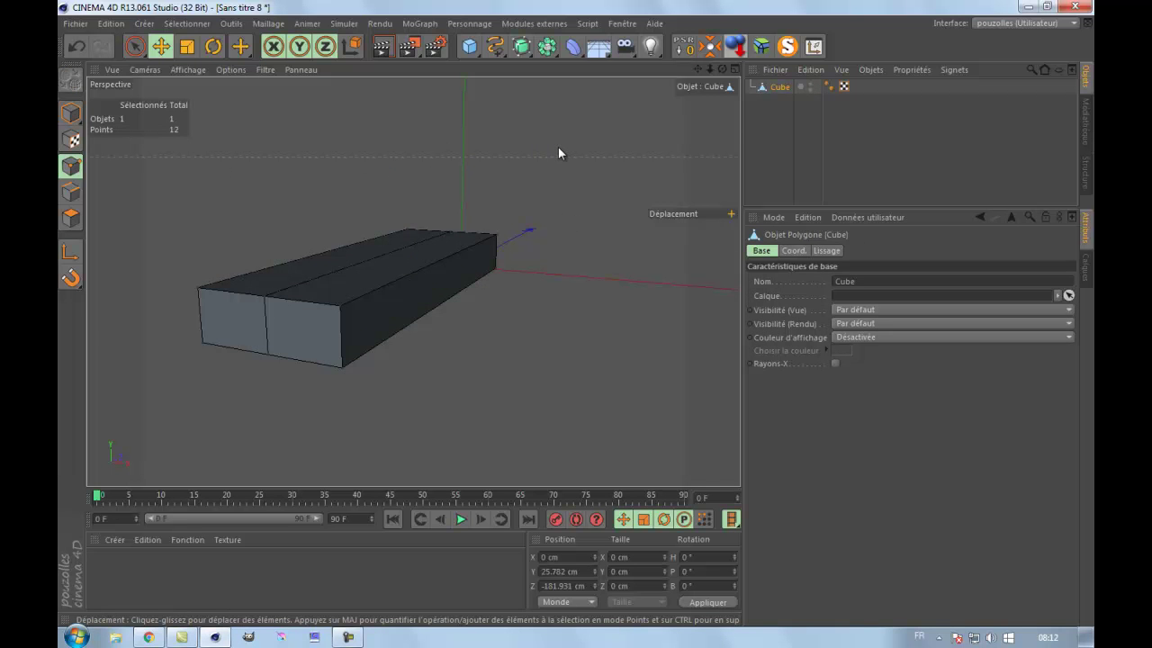
Step: Select the two middle points of the cube's front face and move them to about Z -362 cm, matching the pointed tip in the Haut view
click(268, 295)
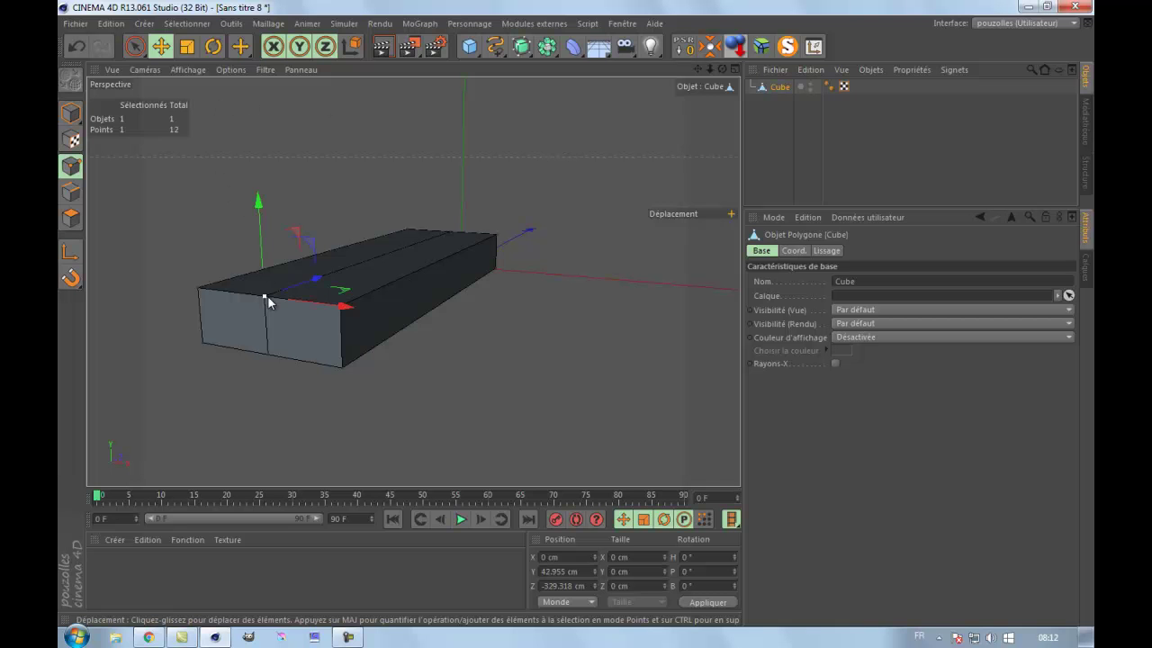
shift+click(269, 352)
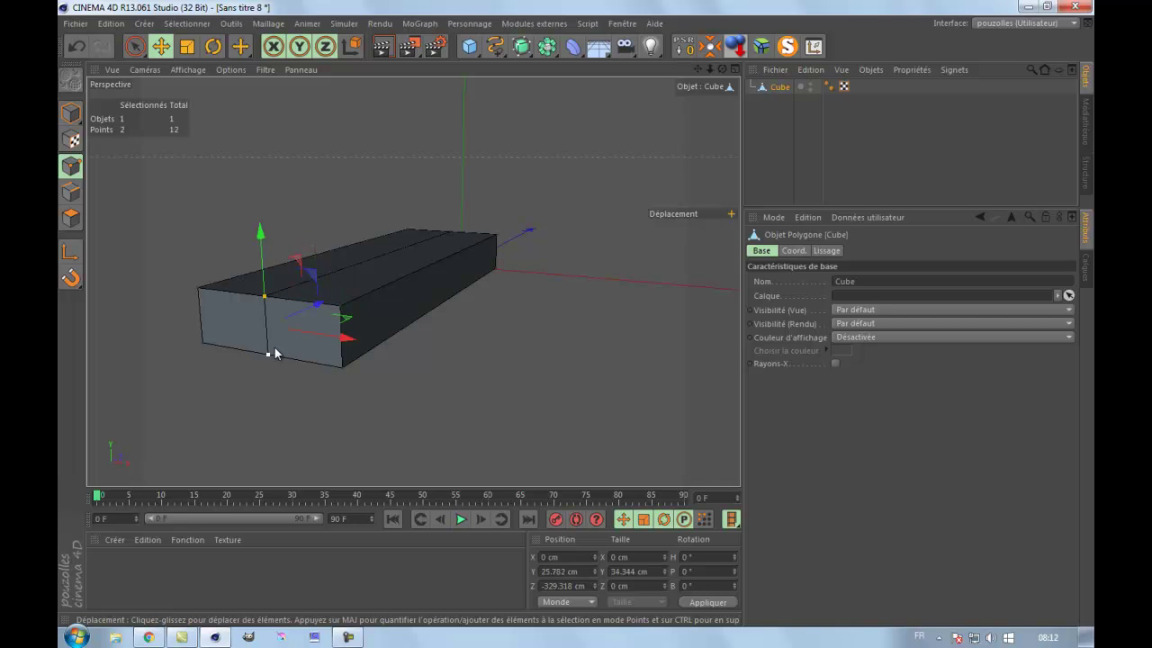
middle_click(457, 360)
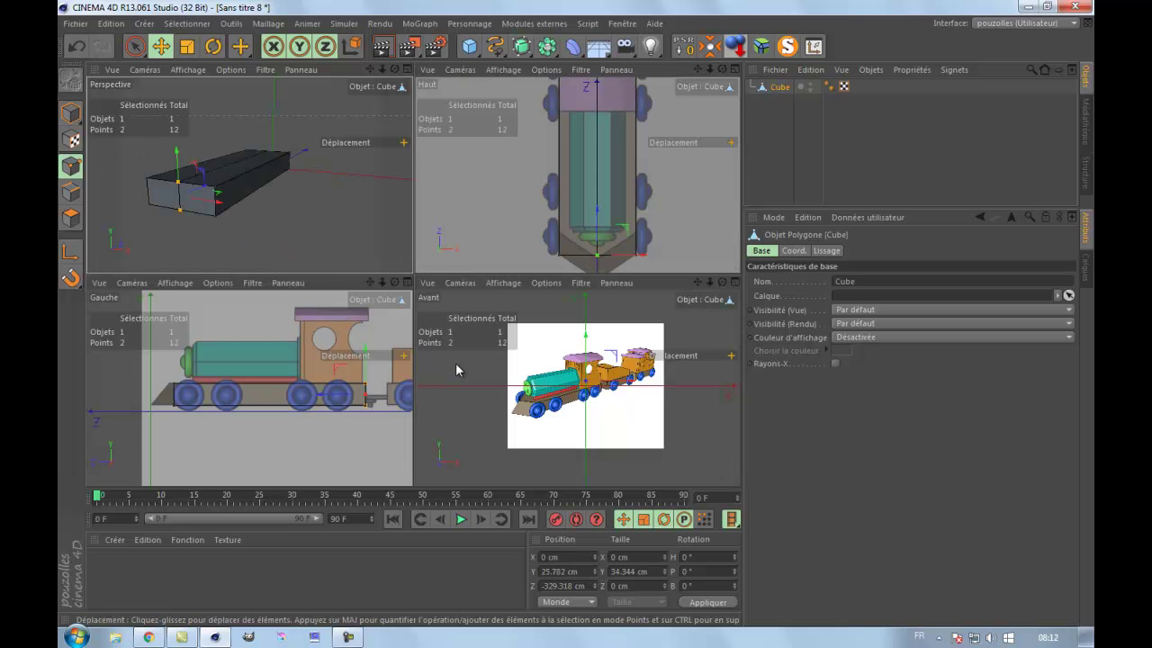
middle_click(469, 233)
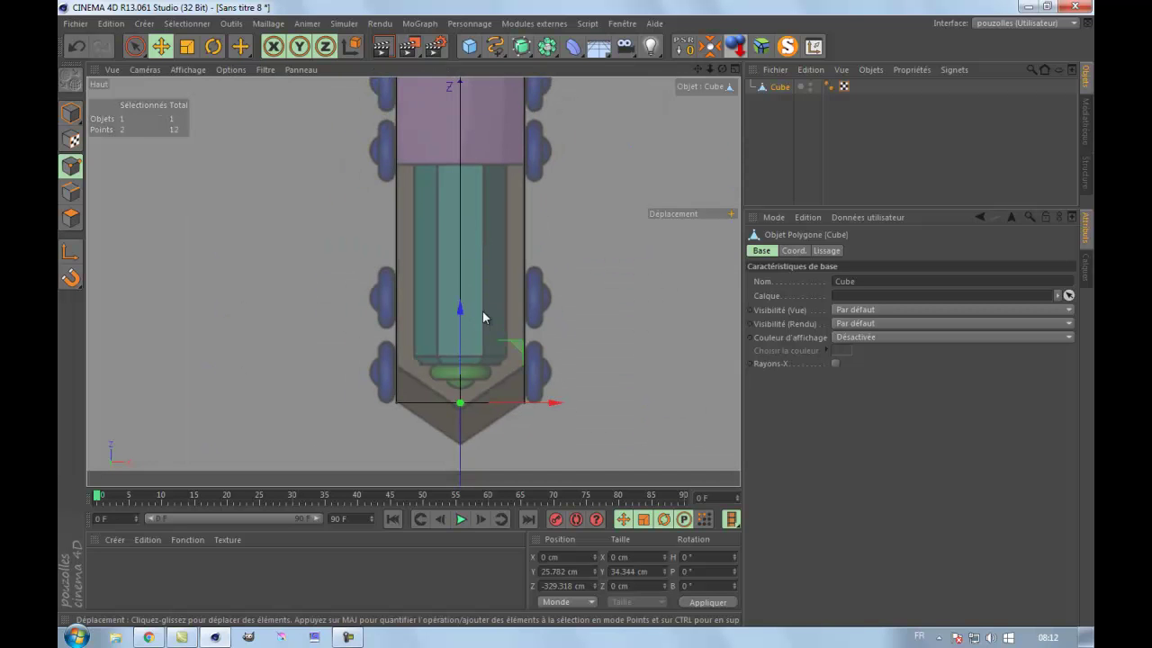
drag(461, 310, 460, 352)
middle_click(293, 354)
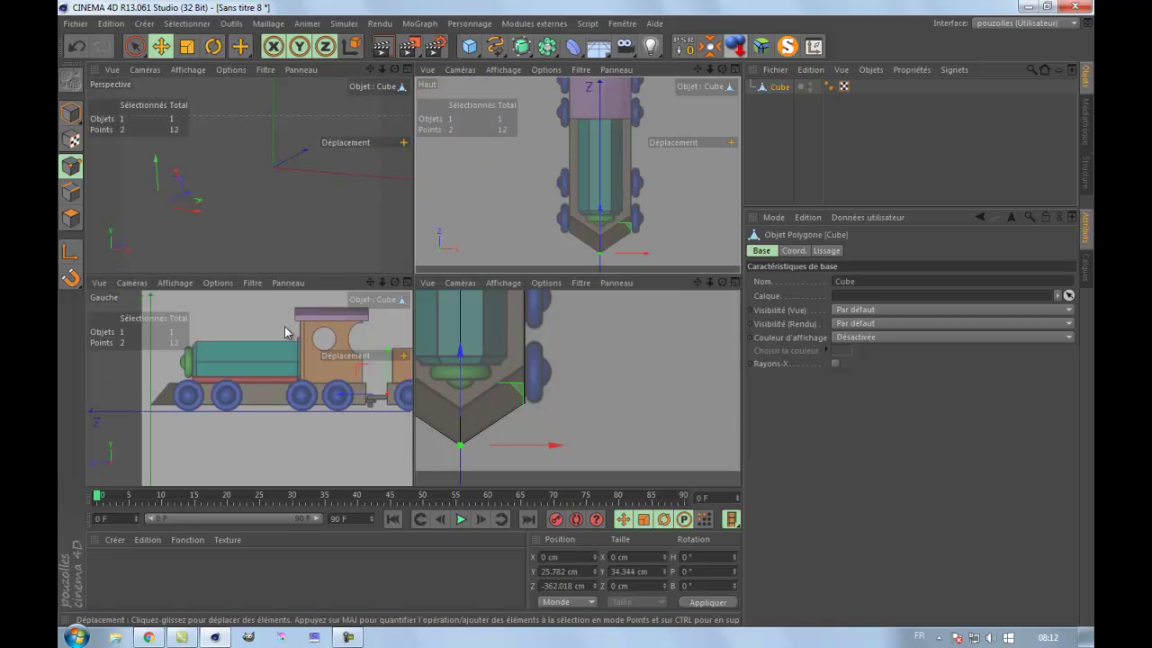
middle_click(242, 246)
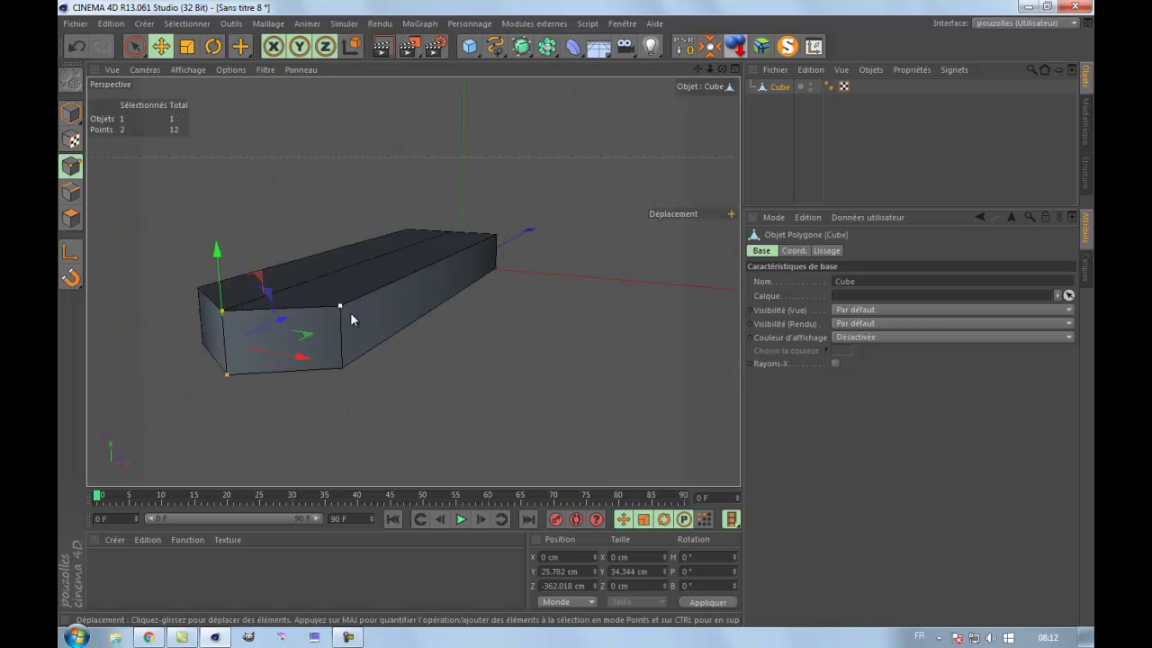
scroll(351, 324, down, 2)
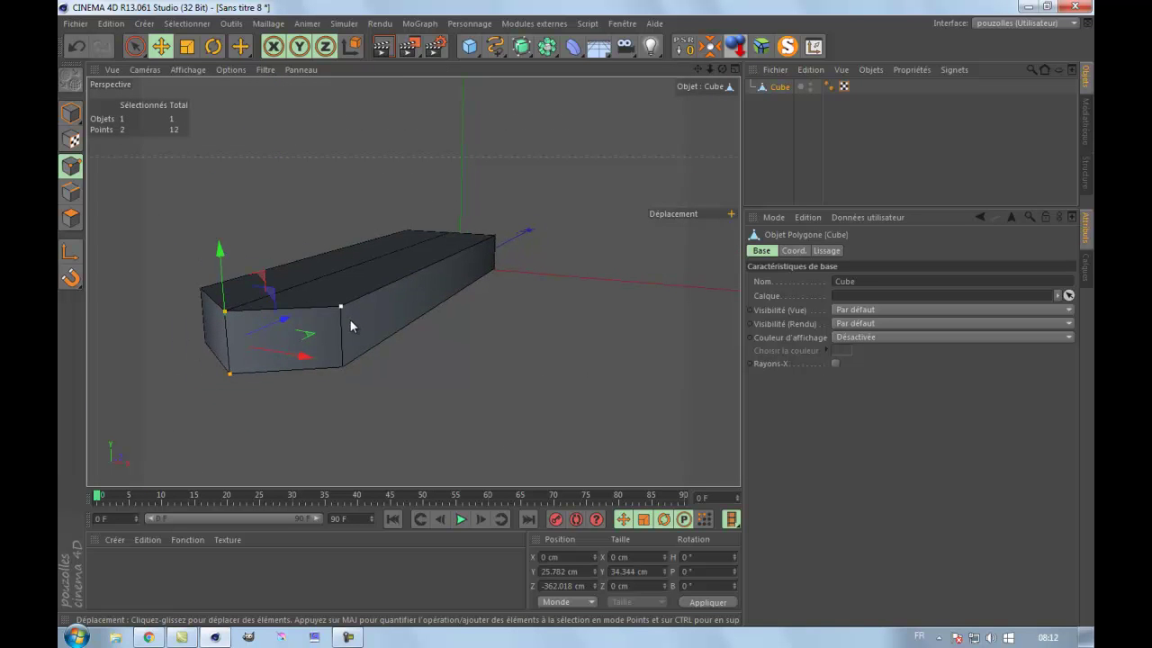
middle_click(350, 406)
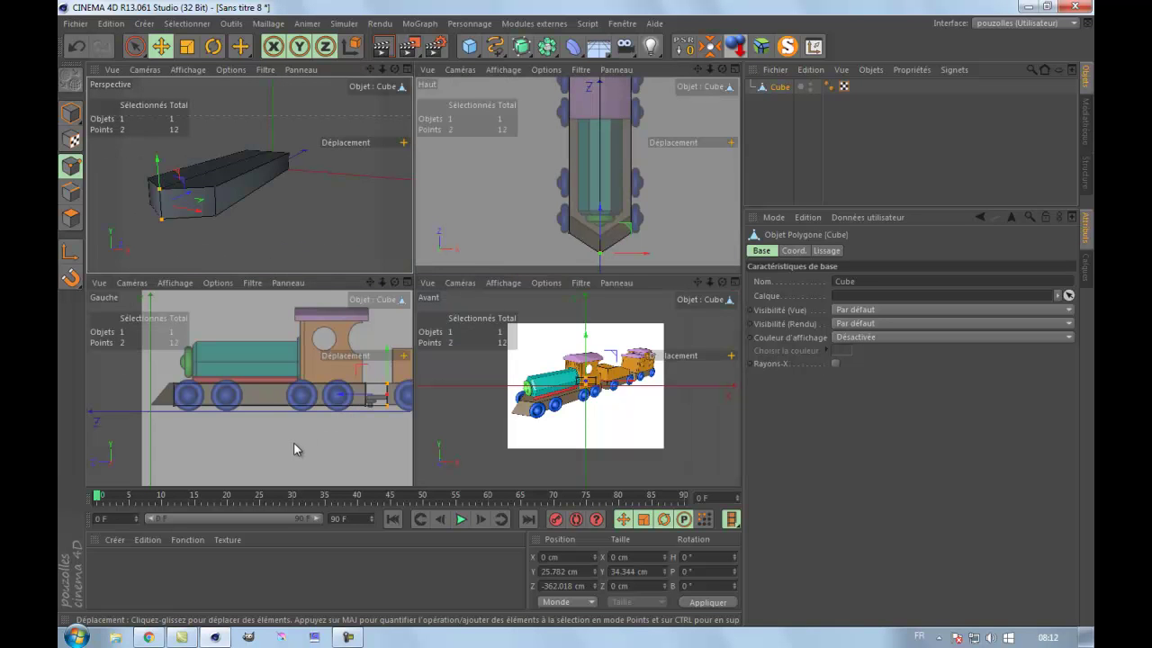
middle_click(239, 435)
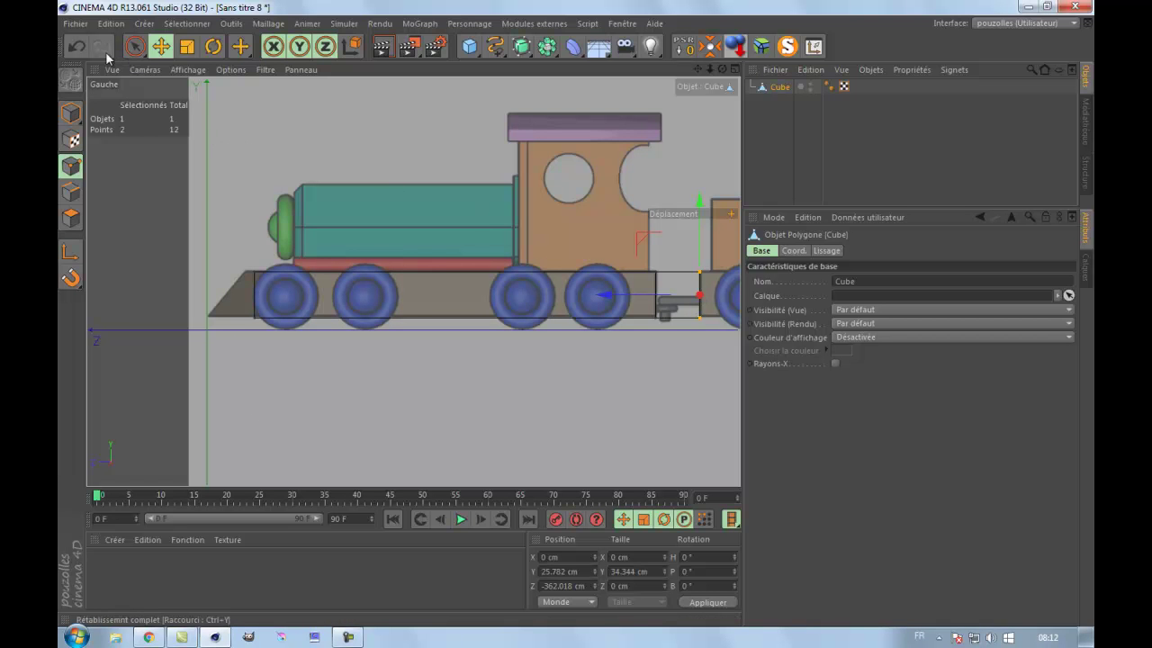
Step: Undo the last move of the front points, switch the side view to the Droite projection and deselect the points
click(74, 45)
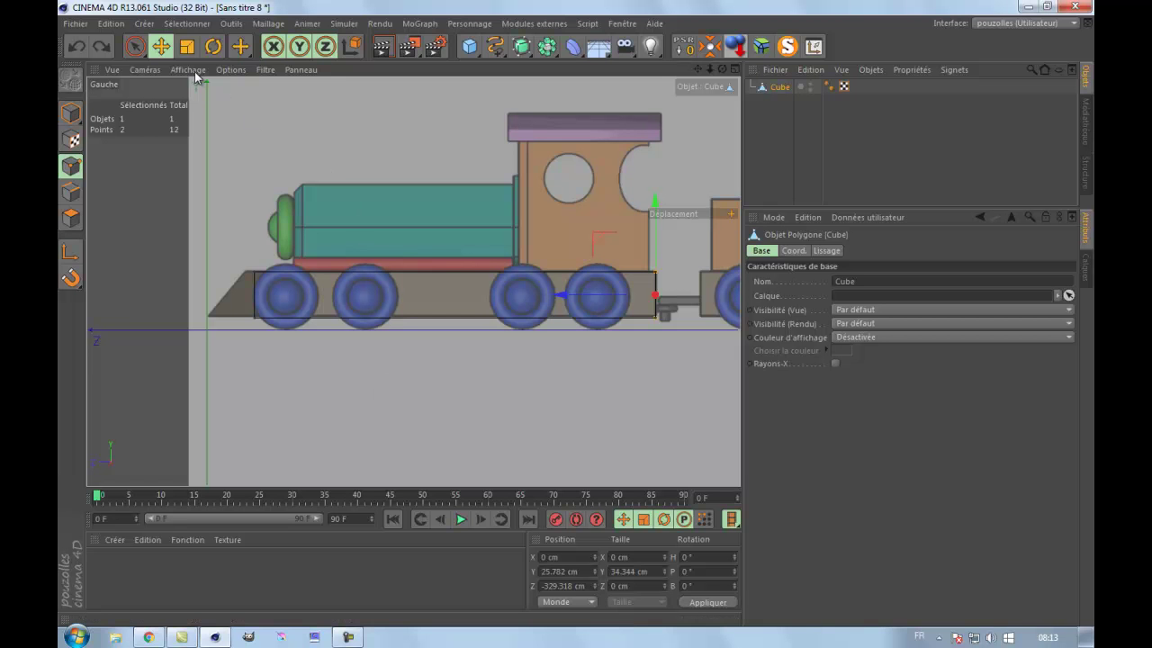
click(147, 70)
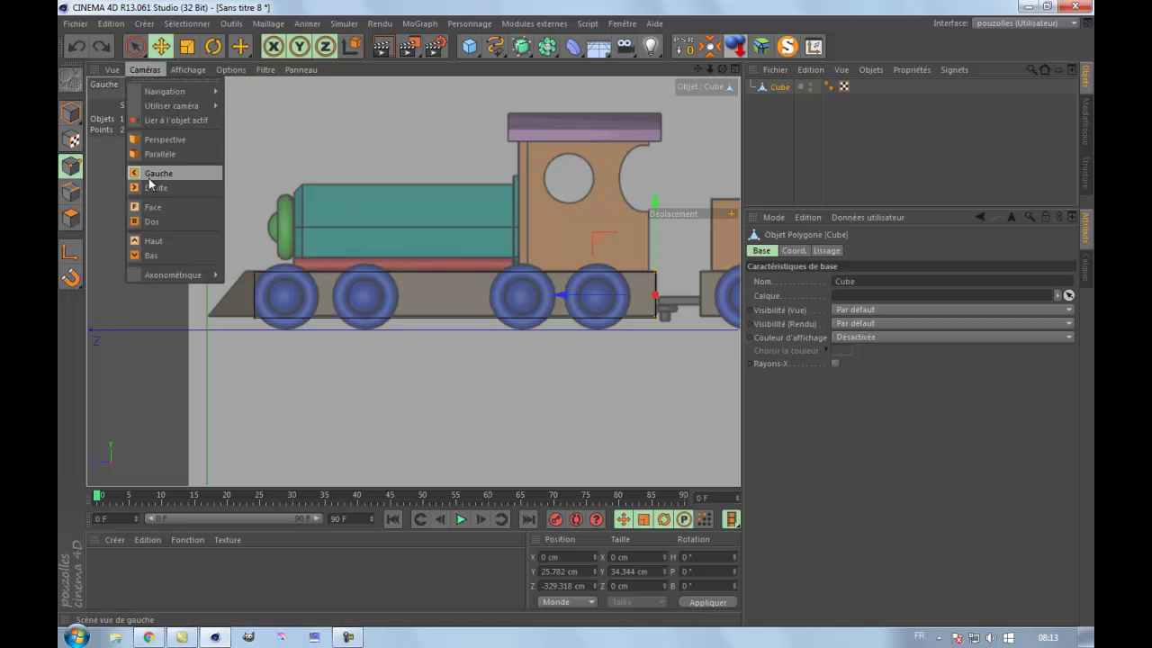
click(153, 188)
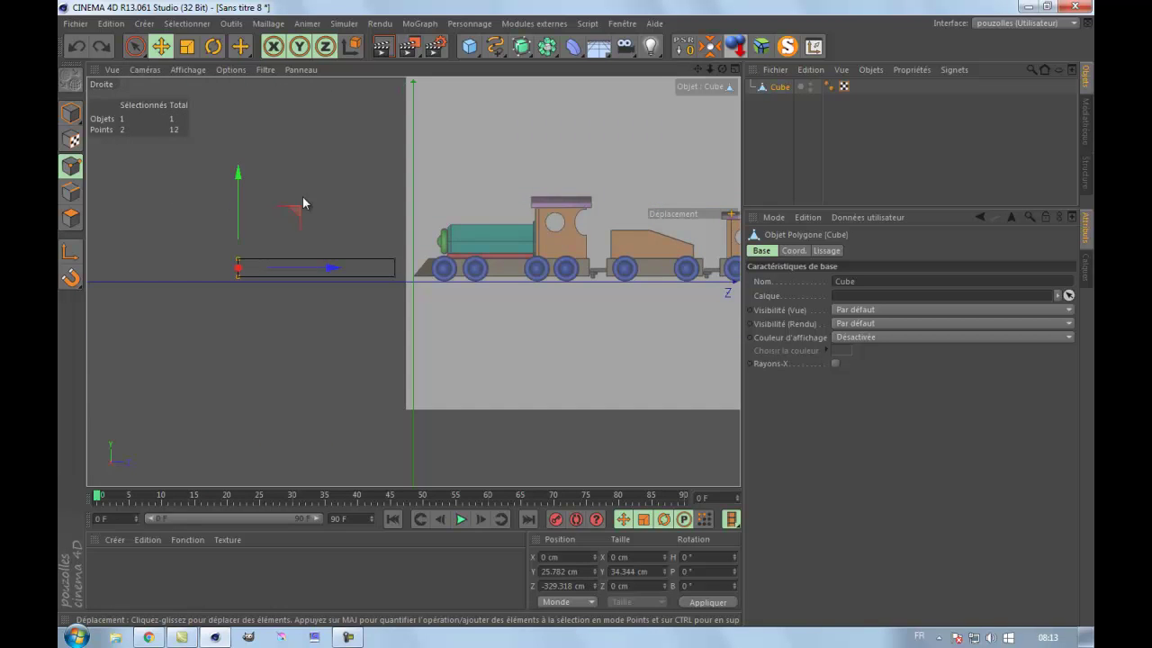
click(209, 123)
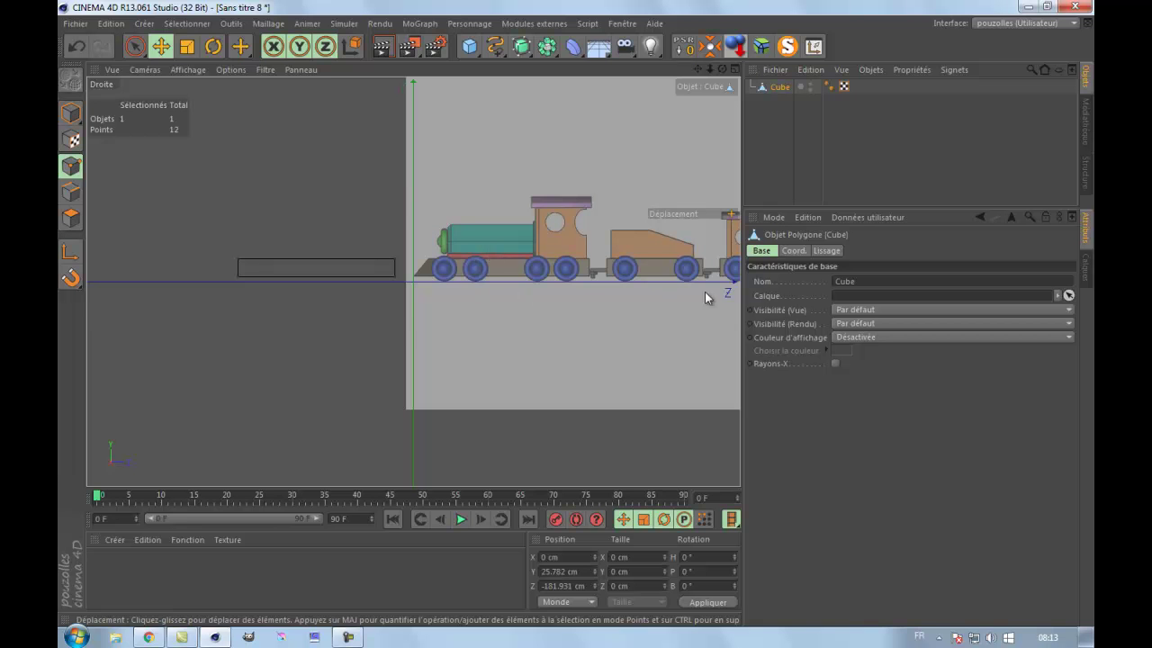
Step: Set the Droite view's background image X offset (Décalage X) to 21 so the locomotive lines up with the cube
click(197, 70)
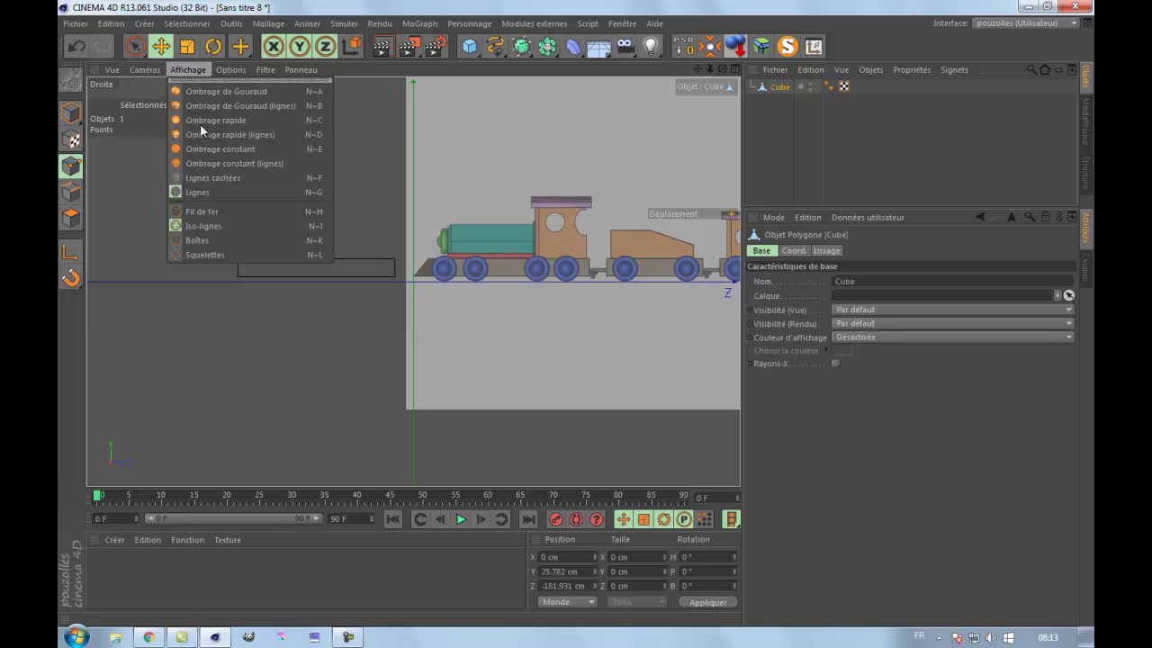
click(227, 69)
click(254, 357)
click(293, 175)
scroll(264, 254, up, 3)
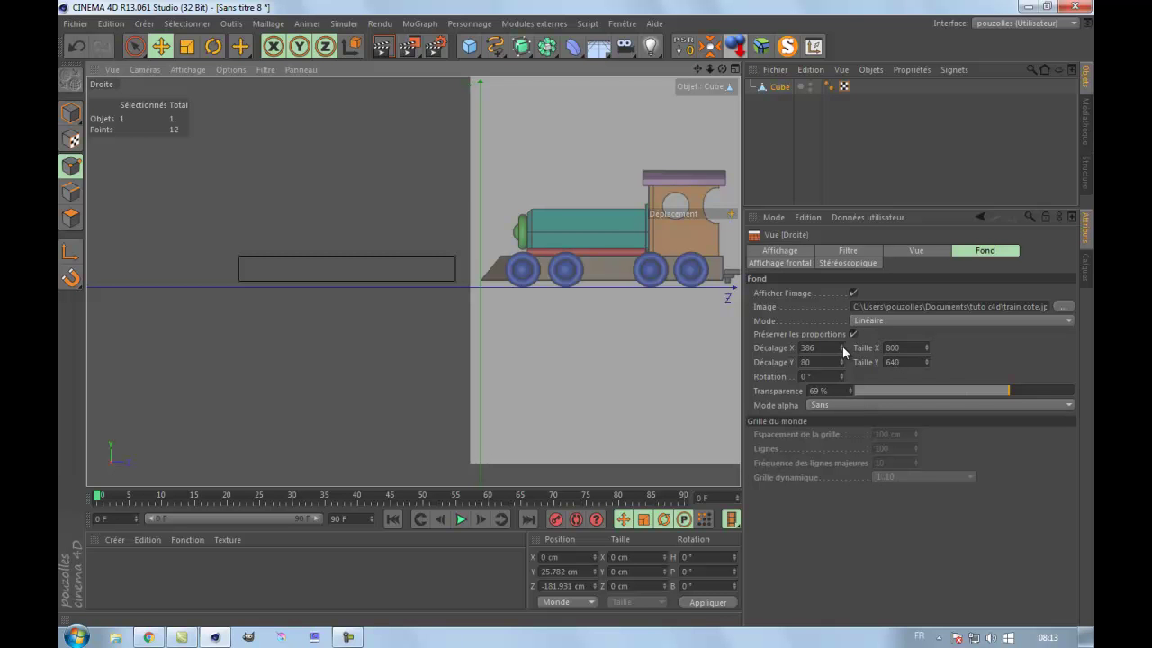
mouse_move(841, 346)
mouse_down()
mouse_move(837, 367)
mouse_move(842, 348)
mouse_up()
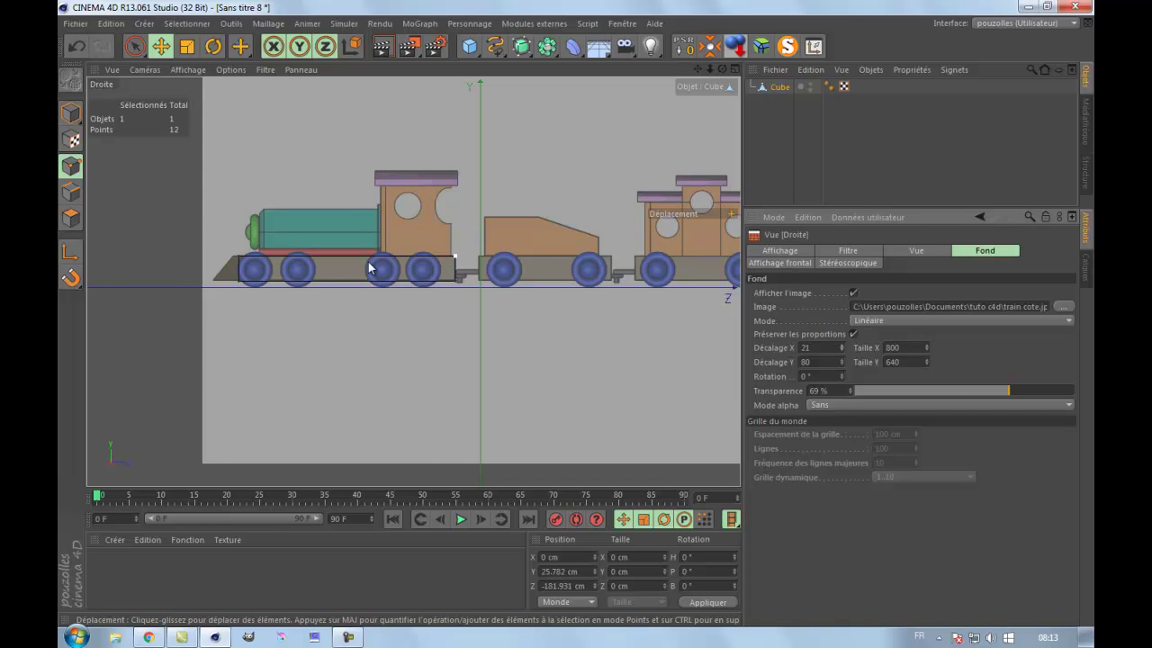
Step: Select the two middle points of the cube's front face and move them to about Z -363 cm, matching the tip in the Droite view
middle_click(193, 218)
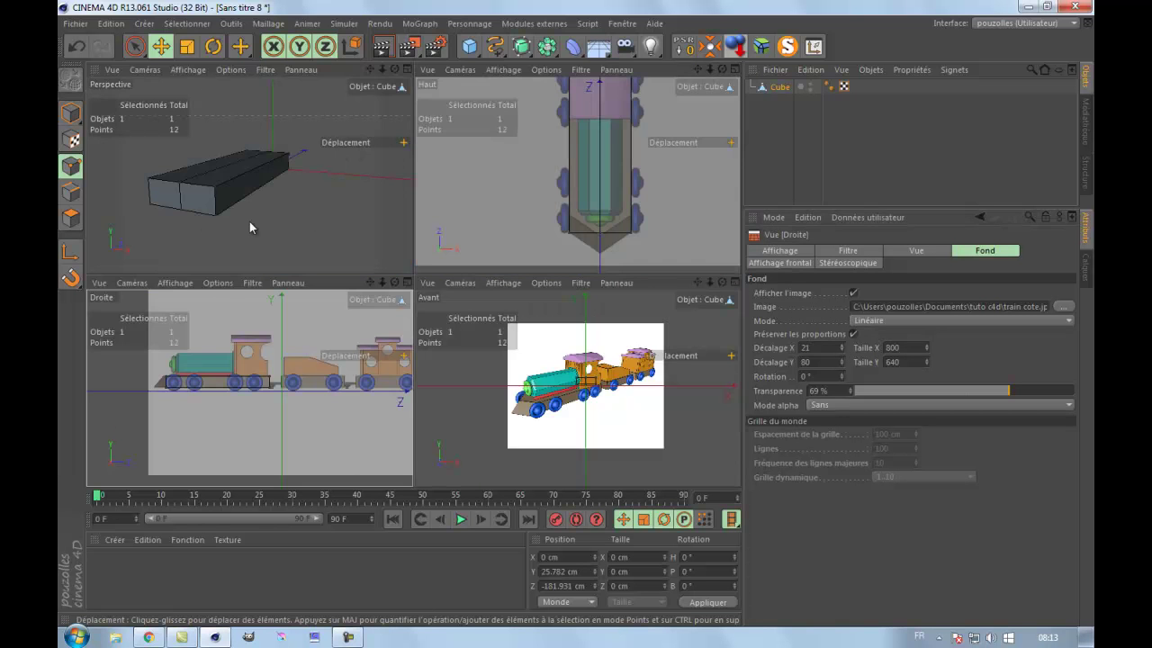
middle_click(250, 224)
click(803, 88)
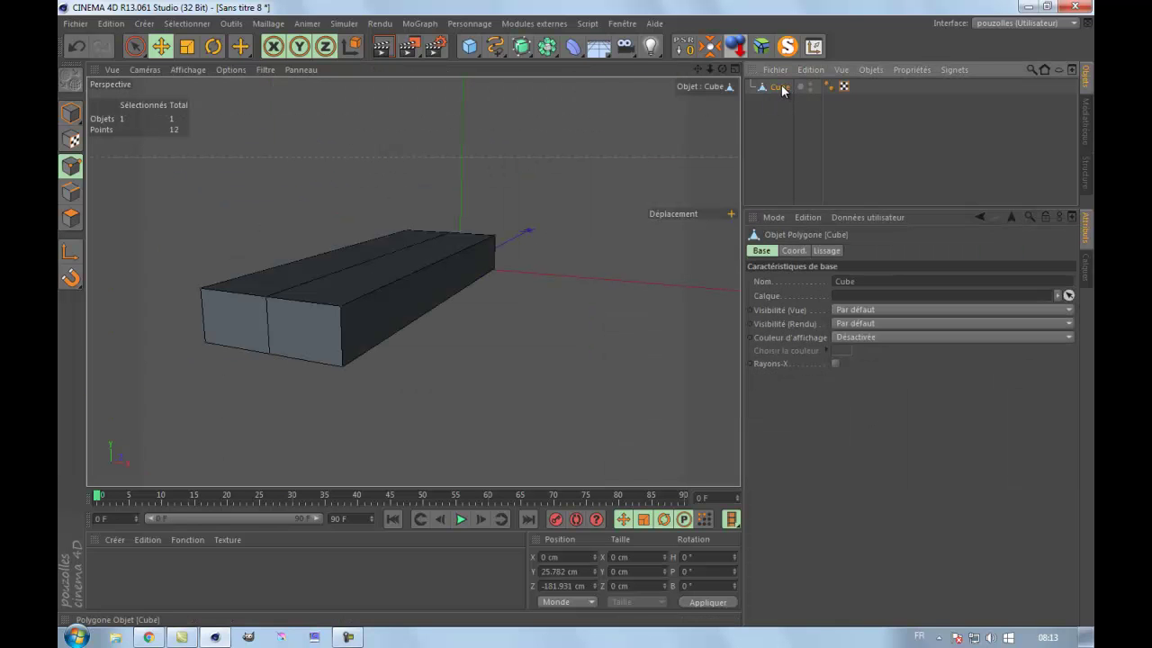
click(267, 298)
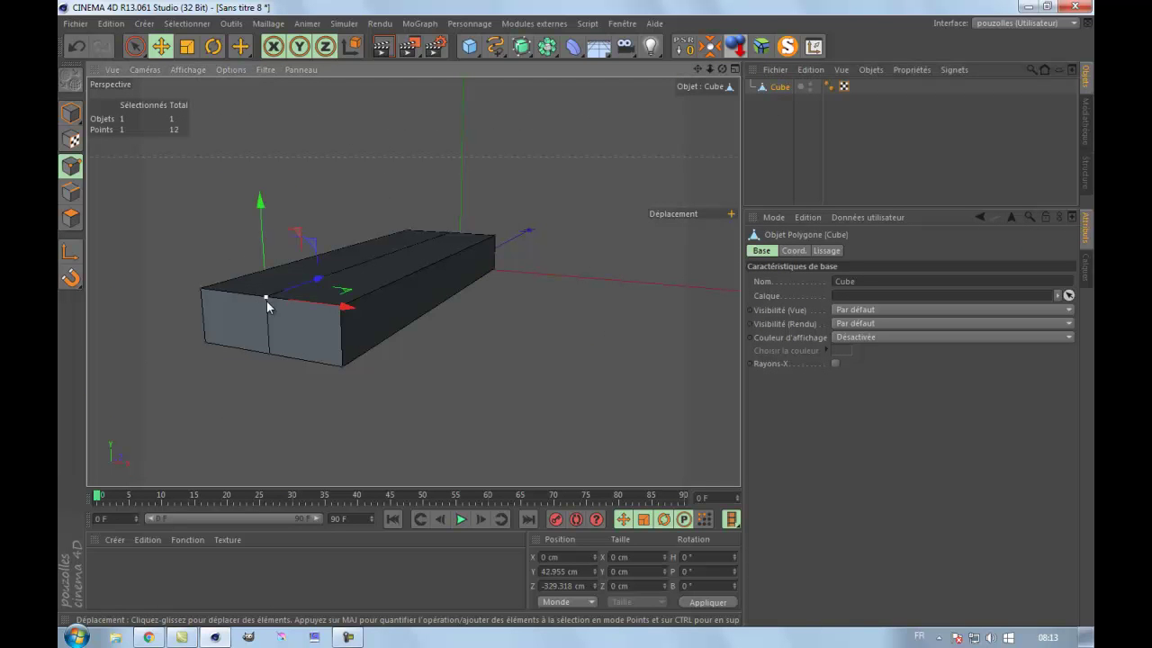
shift+click(270, 351)
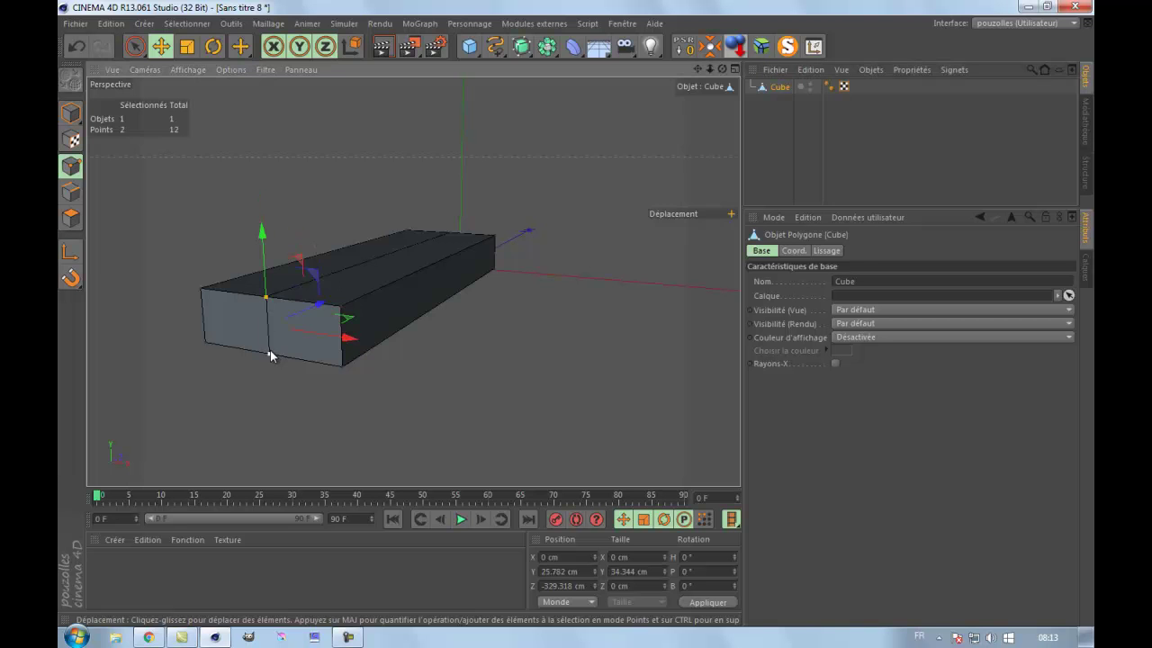
middle_click(451, 371)
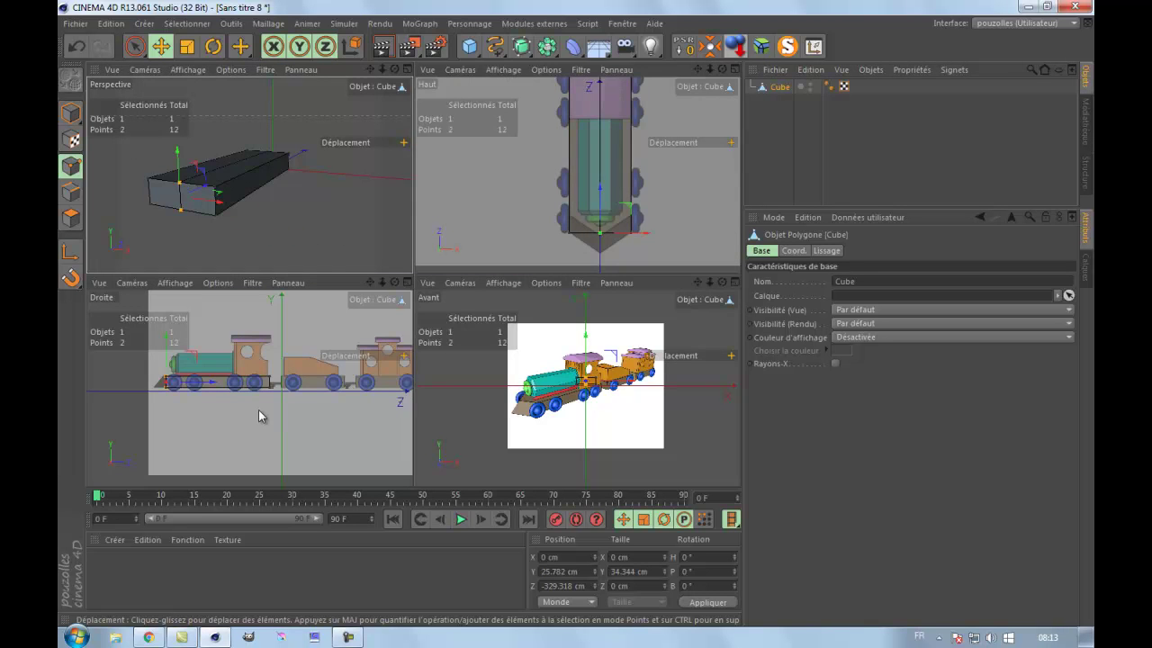
middle_click(260, 409)
scroll(213, 285, up, 3)
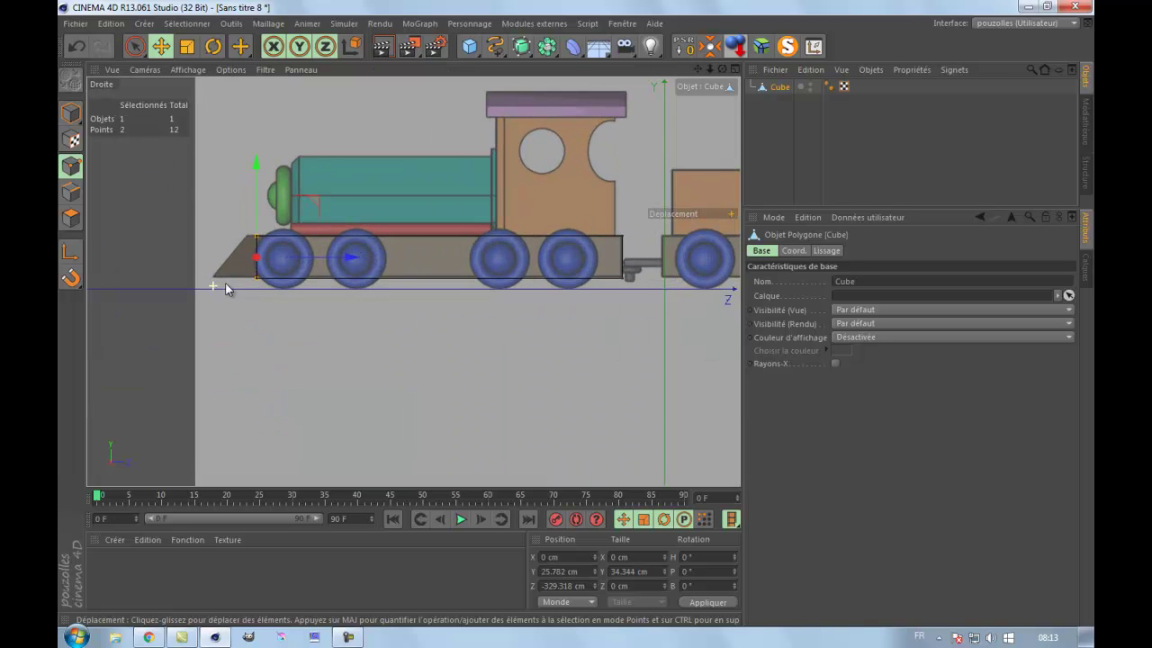
drag(351, 259, 307, 260)
middle_click(173, 320)
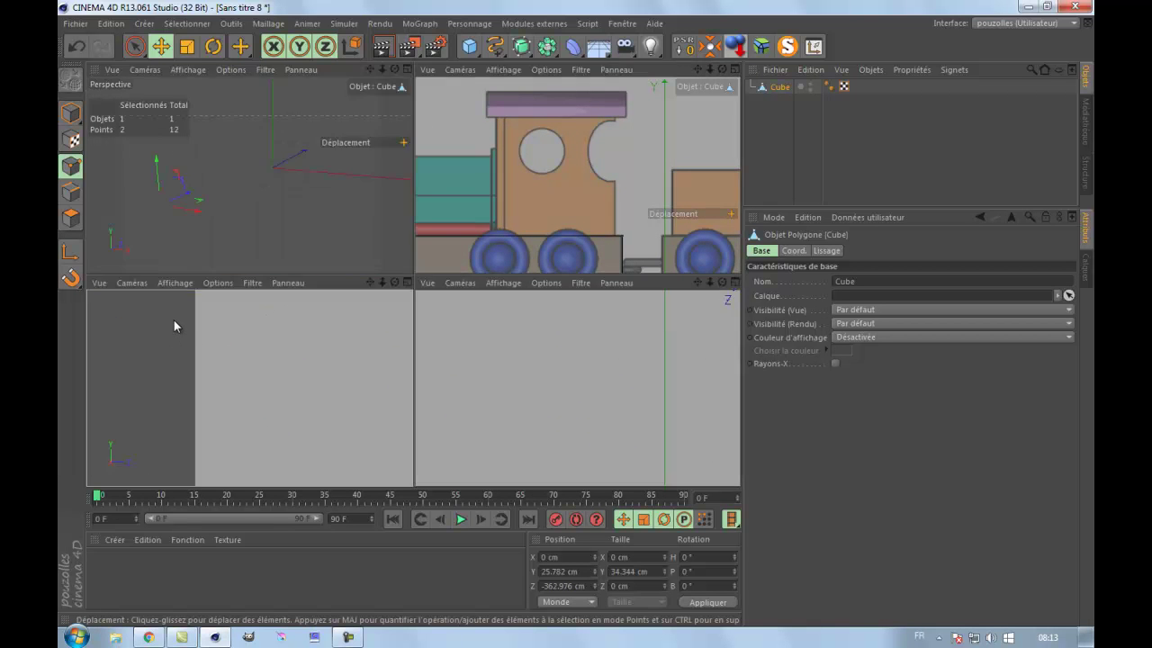
middle_click(293, 241)
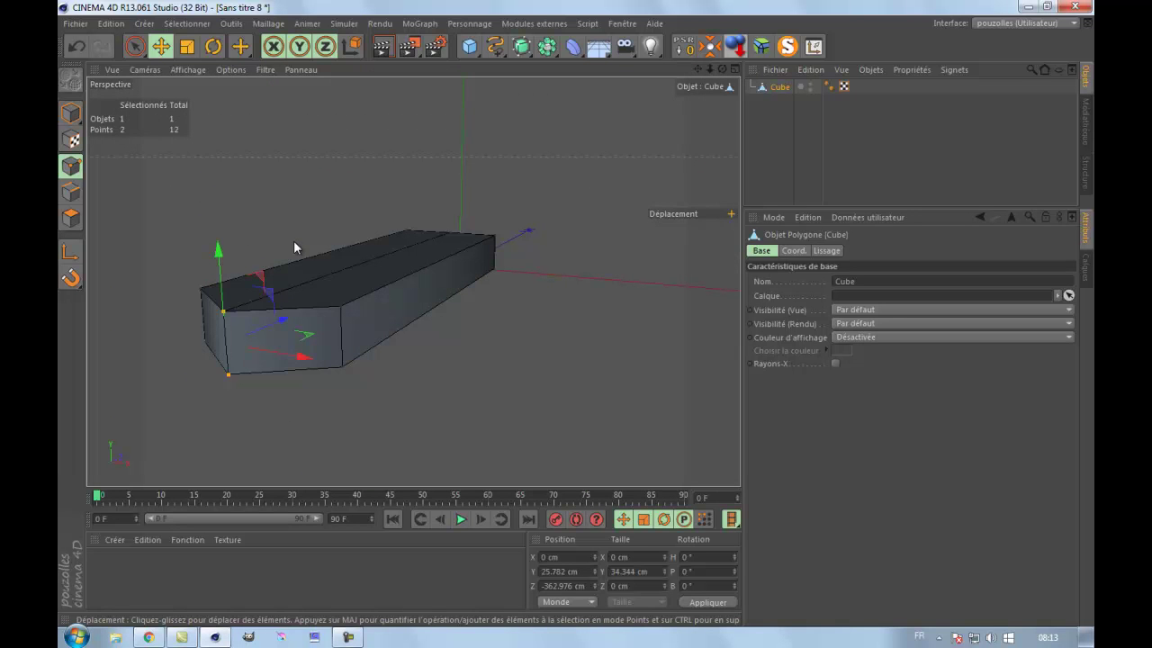
Step: Compare the sloped nose in the Avant reference image and rectangle-select the chassis's upper front points in the Droite view
middle_click(322, 383)
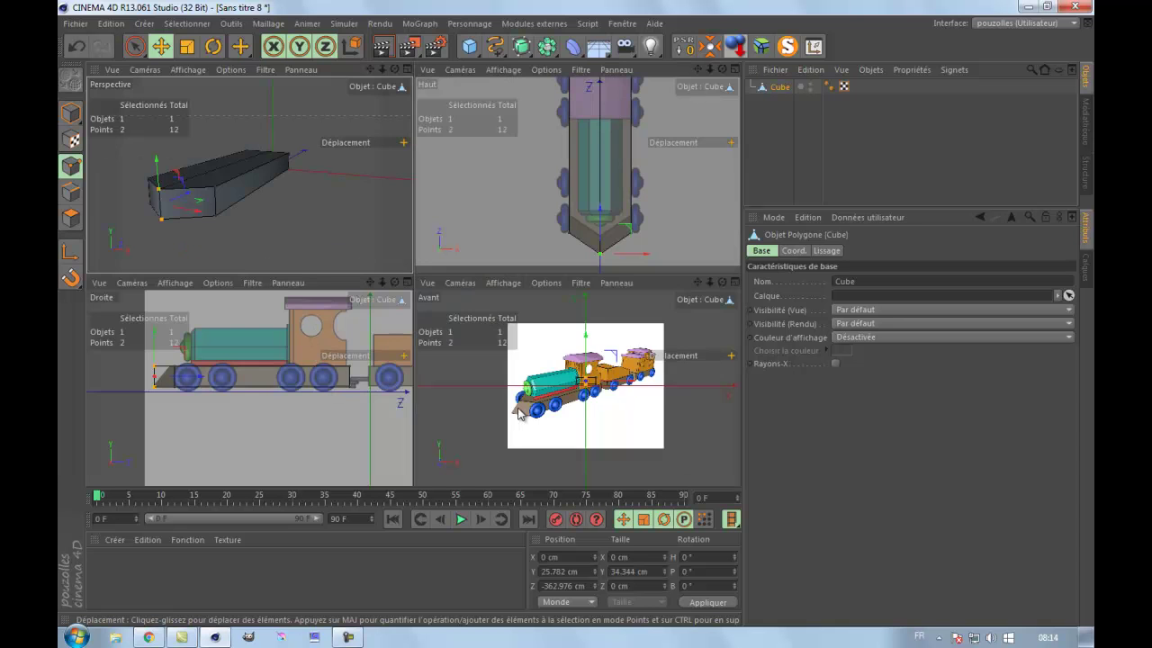
middle_click(514, 418)
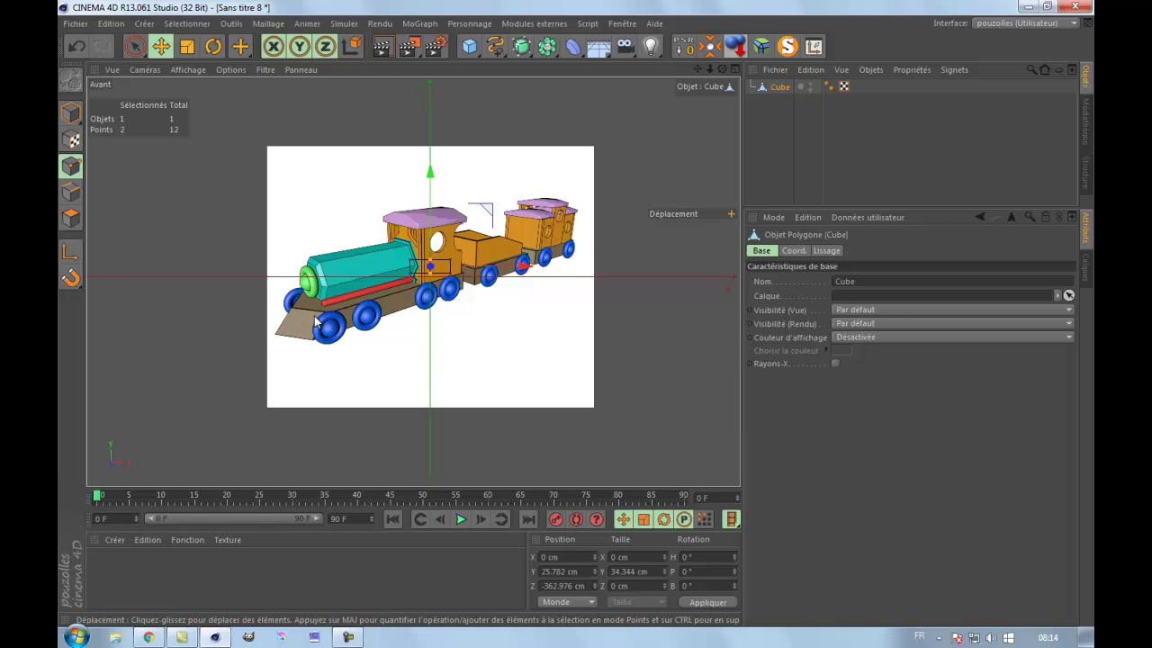
middle_click(267, 333)
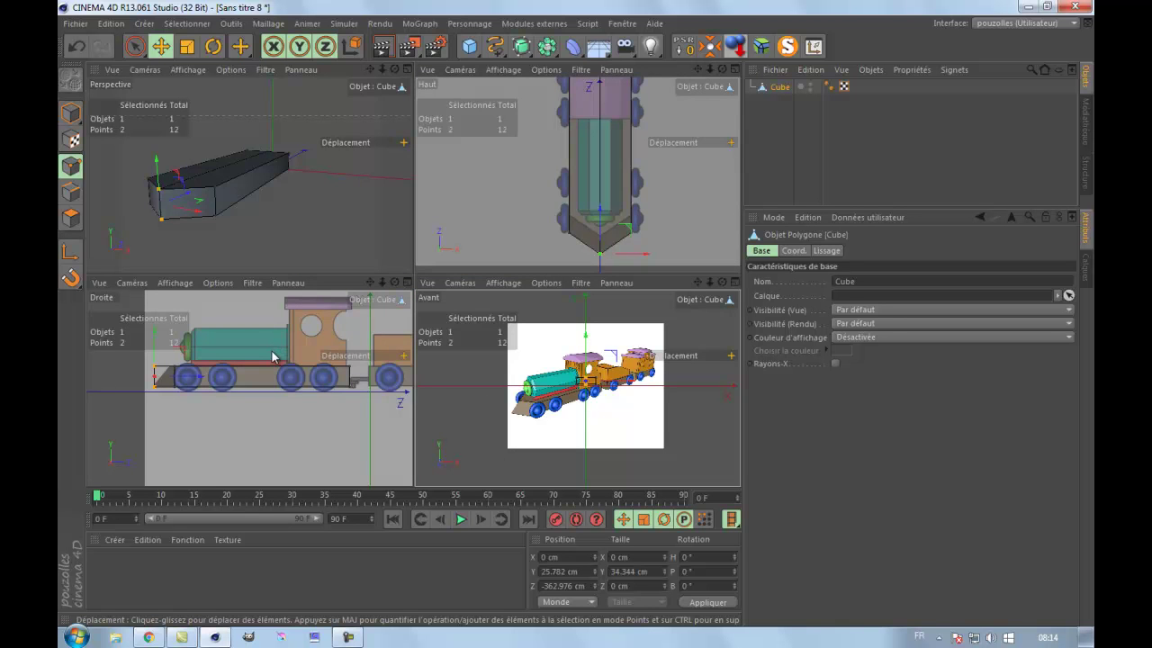
middle_click(268, 346)
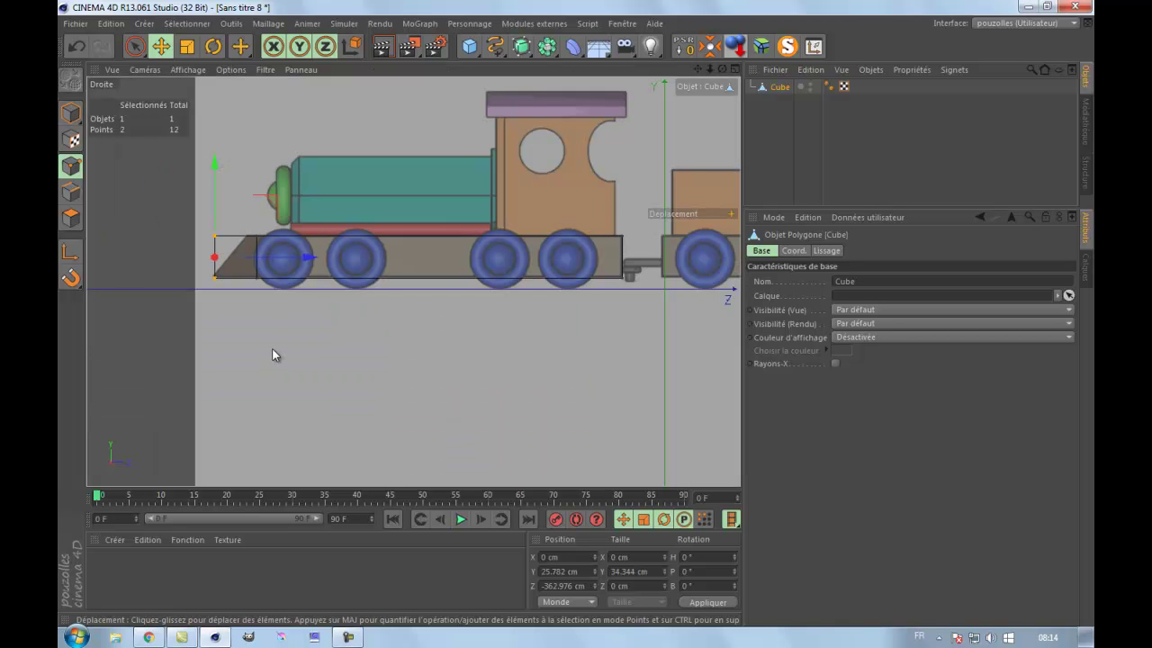
click(152, 237)
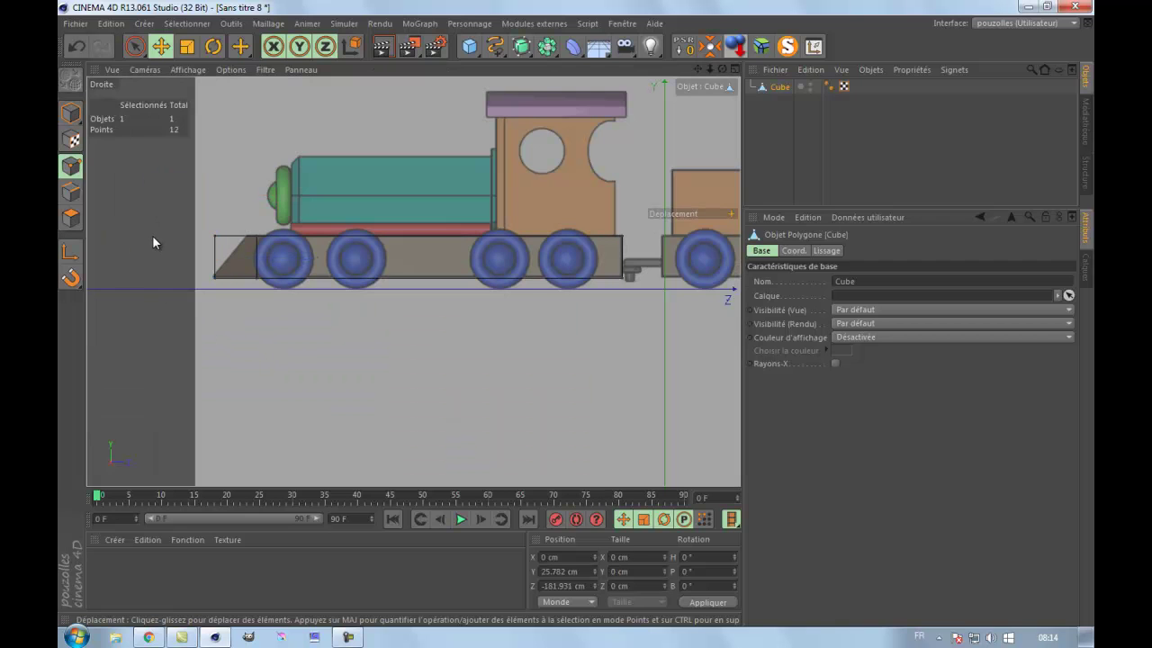
click(136, 48)
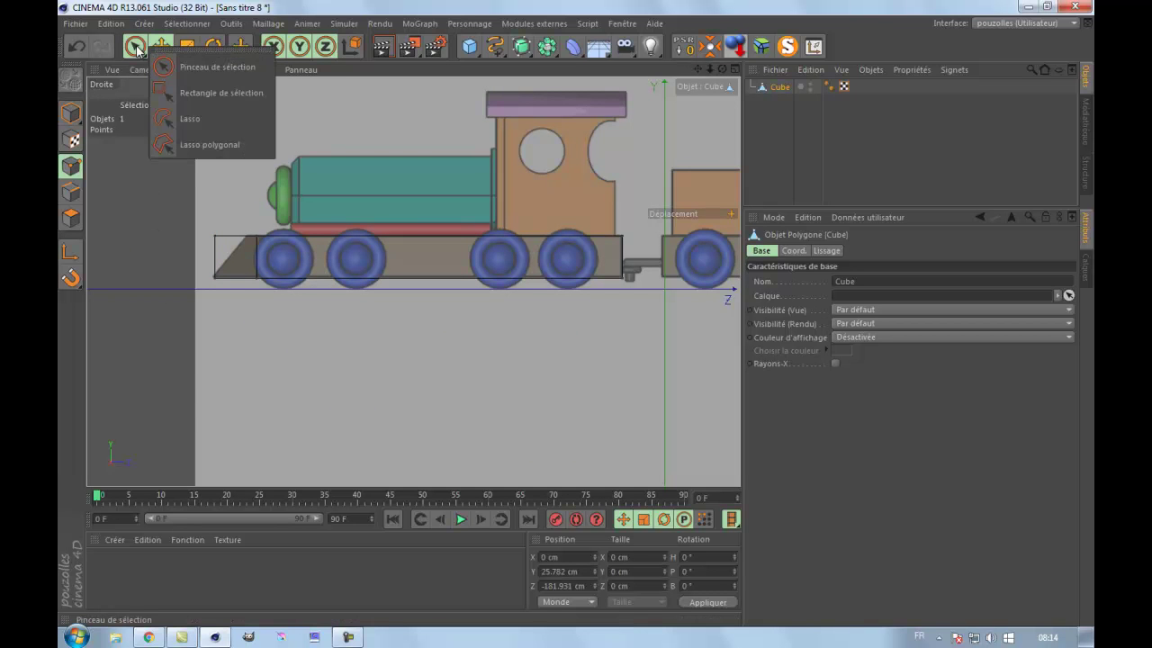
click(241, 92)
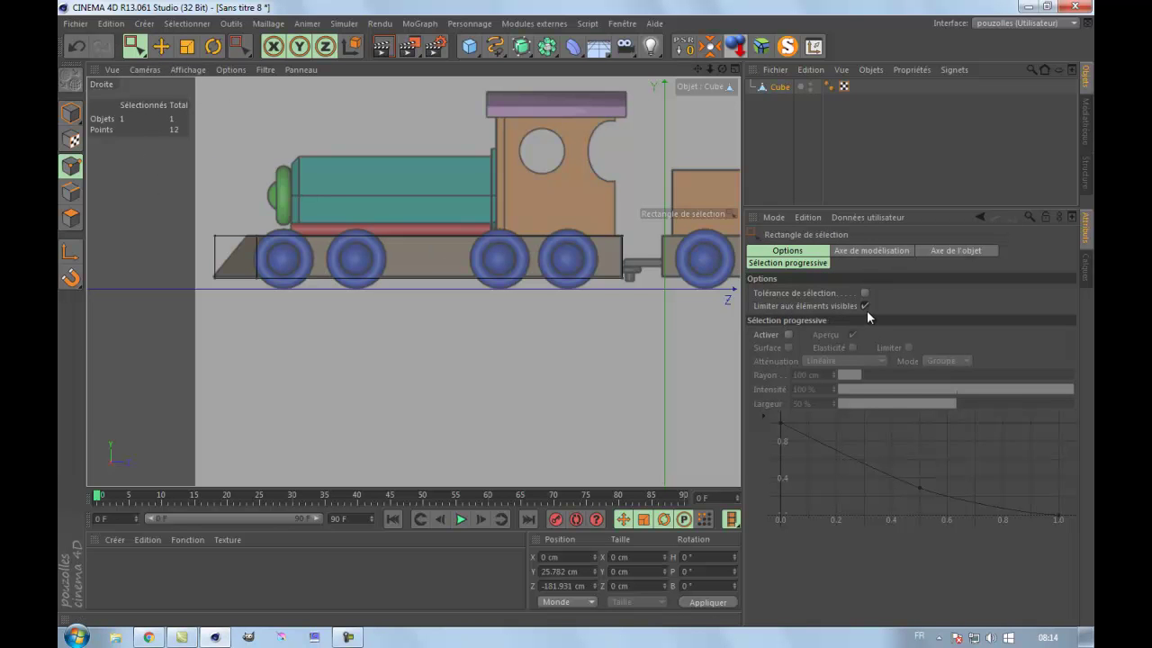
drag(170, 196, 276, 254)
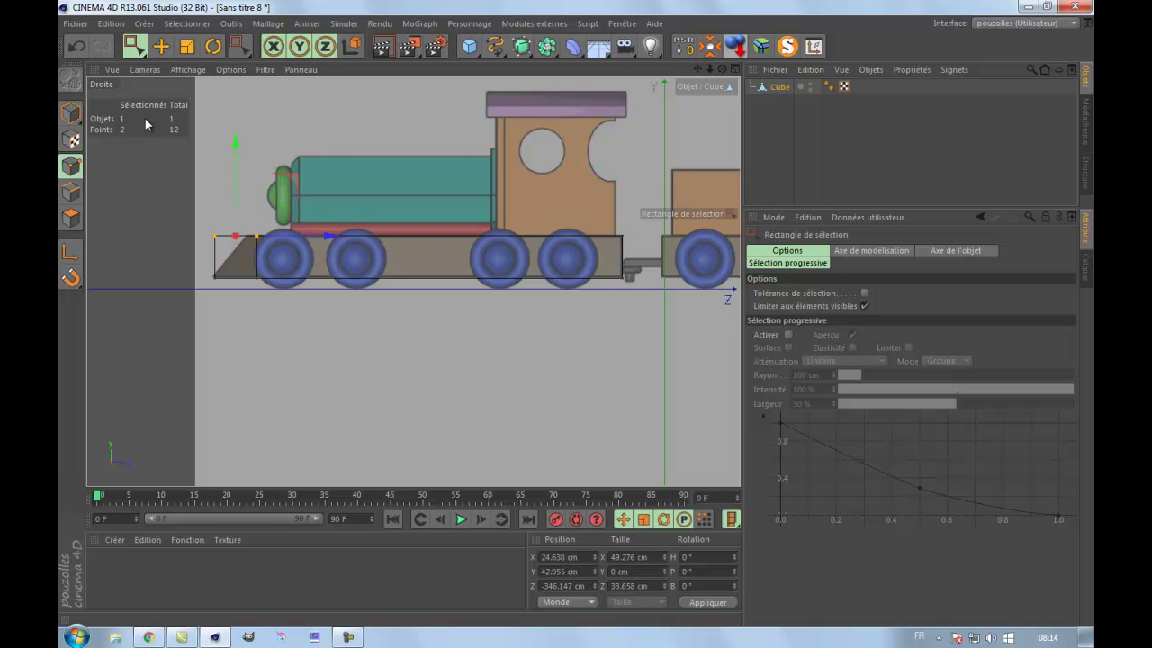
Step: Examine the Affichage frontal information settings for the Droite view and for all views, checking the point counts with the cube deselected and reselected
click(197, 69)
mouse_move(222, 70)
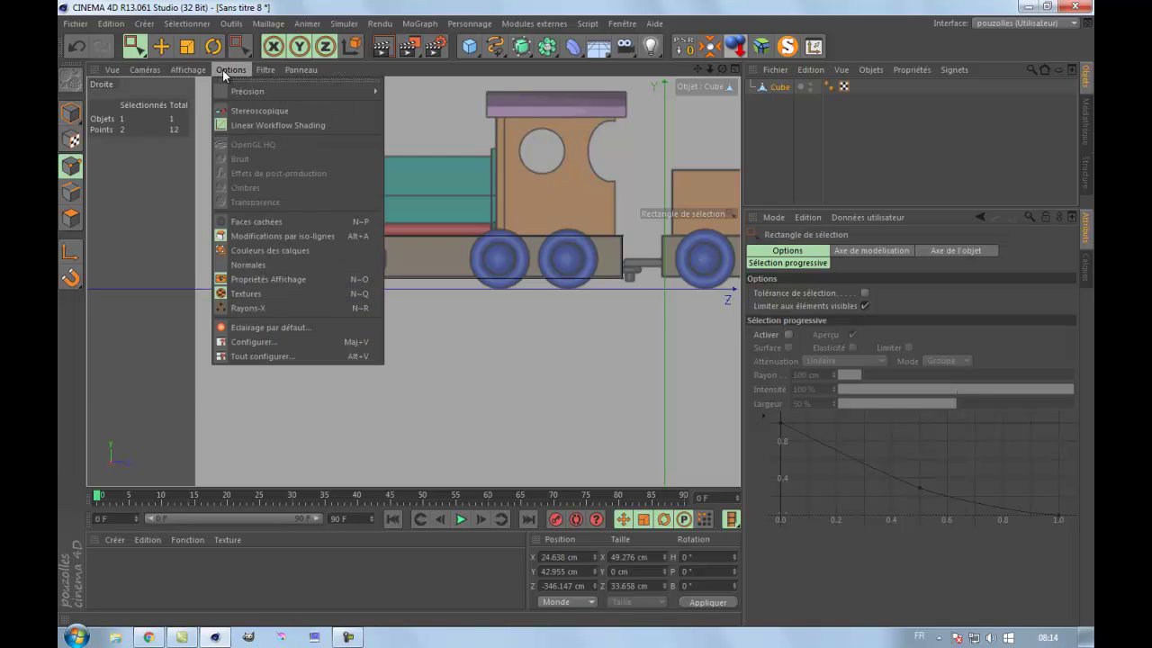
click(250, 340)
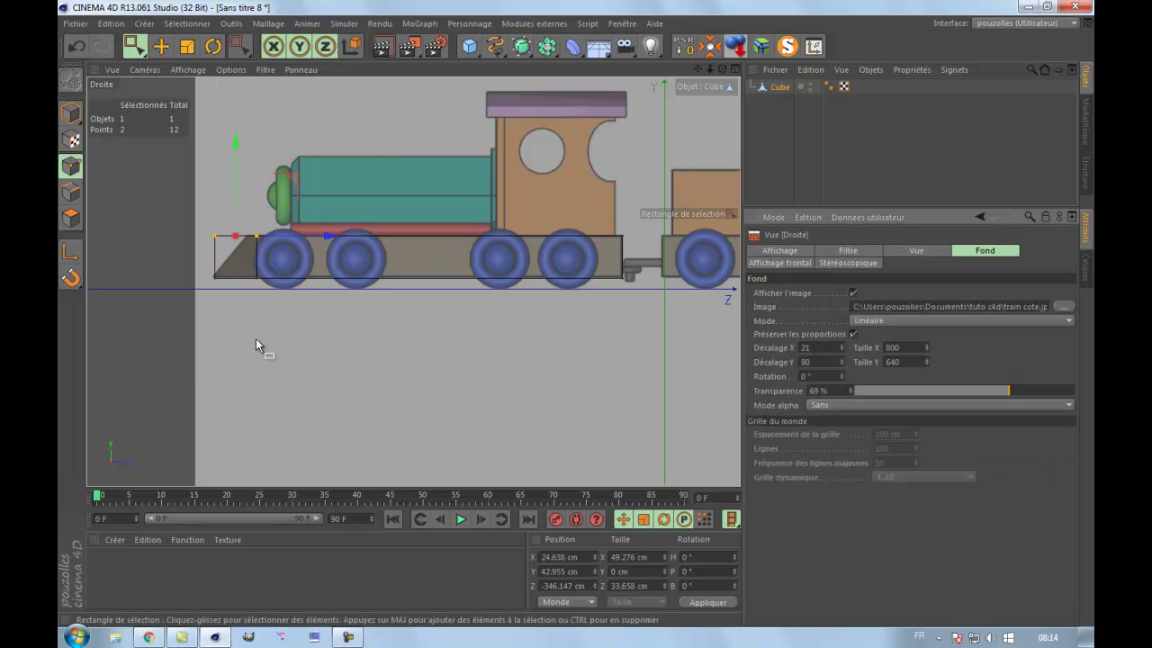
click(917, 251)
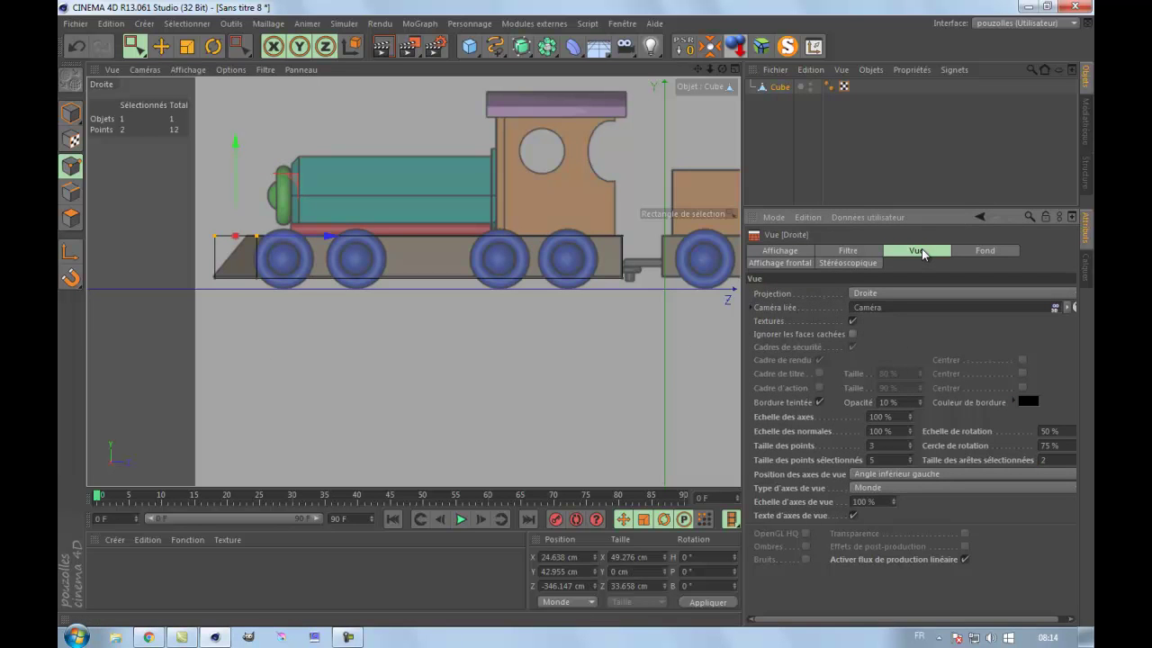
click(777, 263)
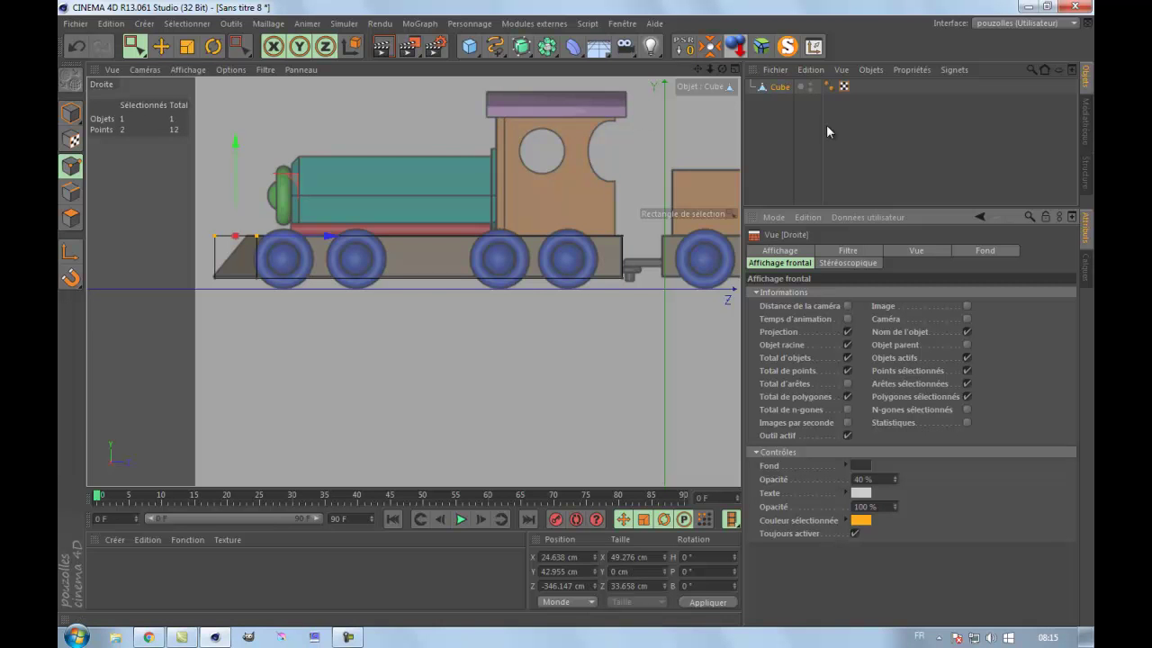
click(778, 139)
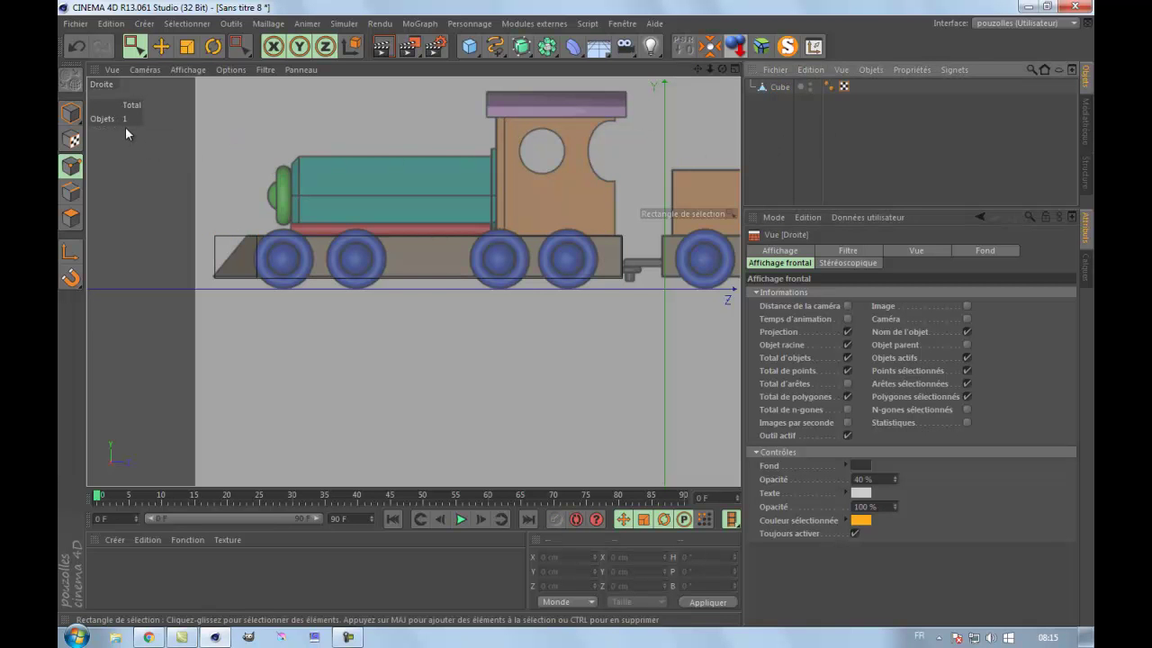
click(779, 88)
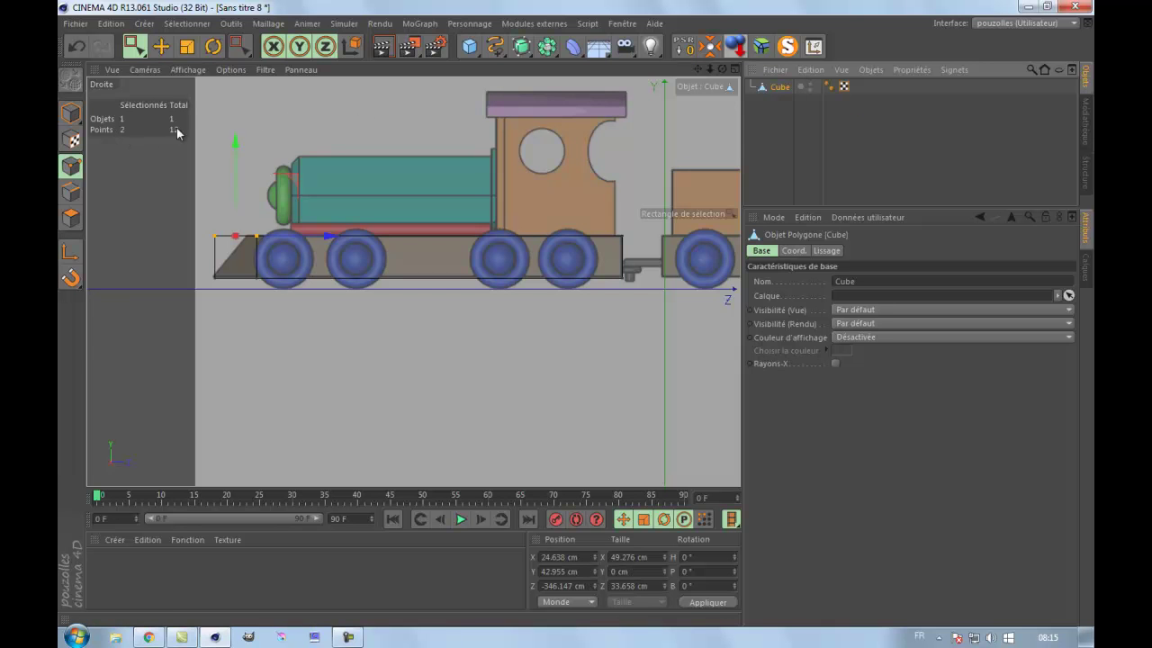
click(188, 69)
mouse_move(231, 69)
click(253, 356)
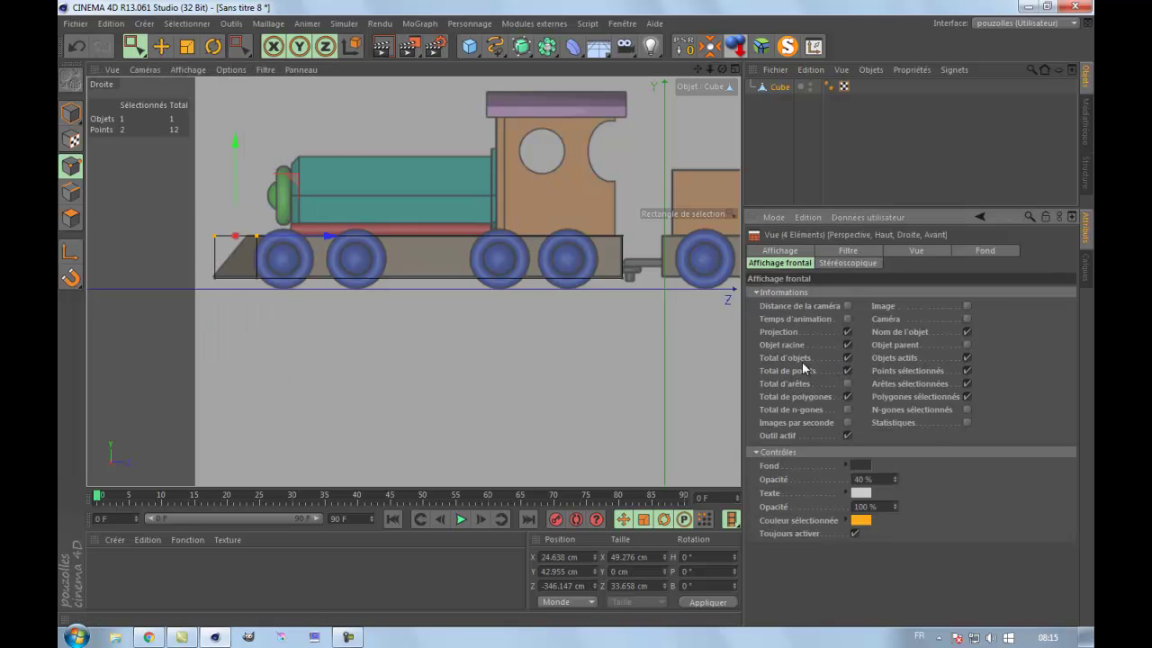
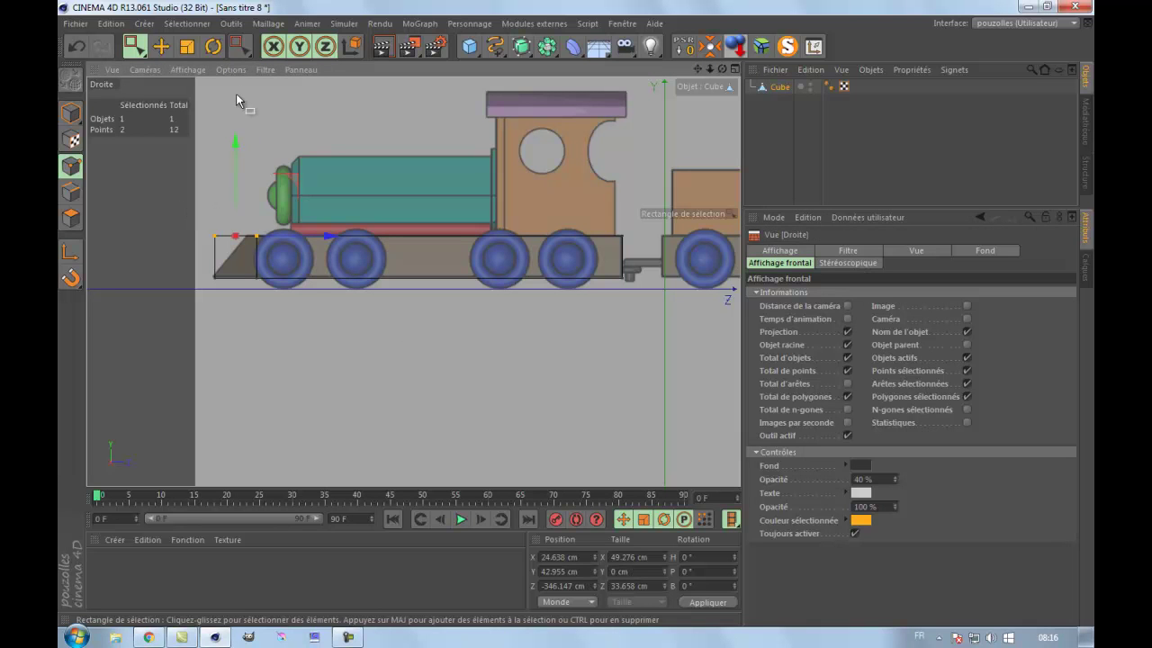
Step: Disable Limiter aux éléments visibles for the rectangle selection and select the three upper front points of the chassis, checking them in perspective
click(240, 47)
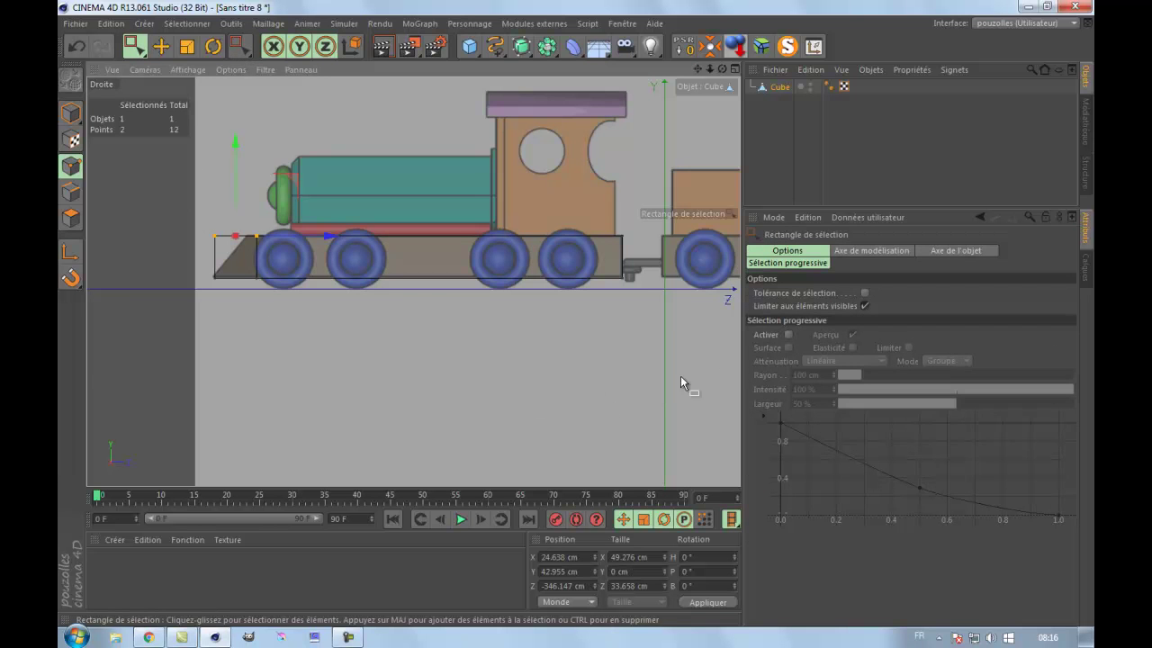
click(864, 306)
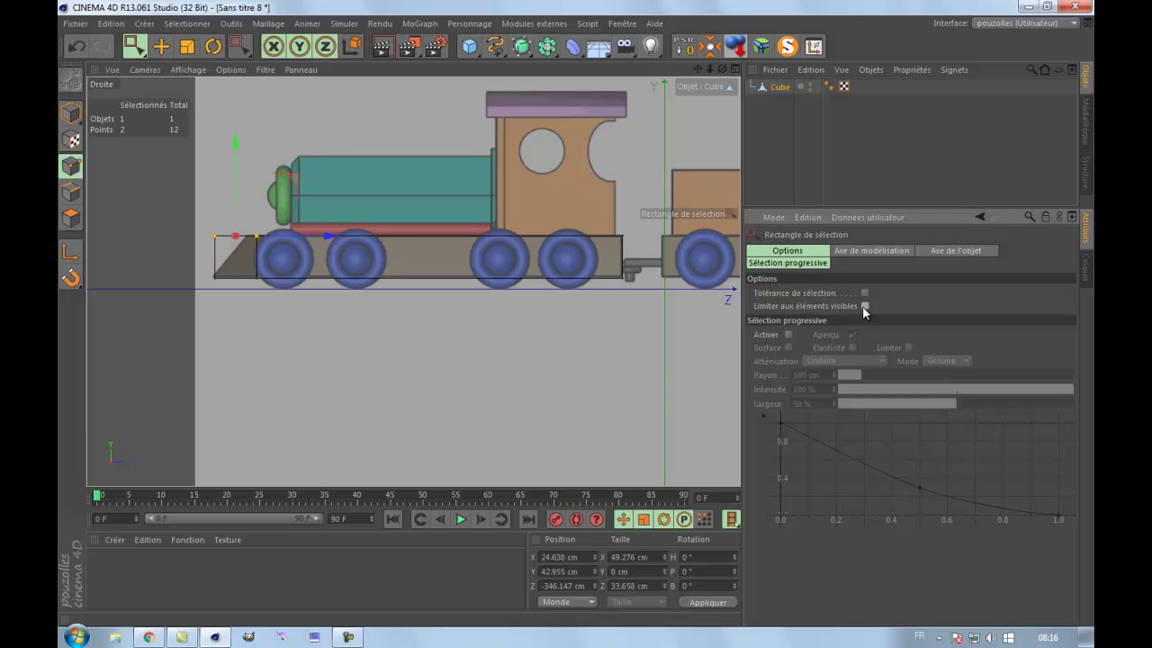
drag(164, 212, 280, 259)
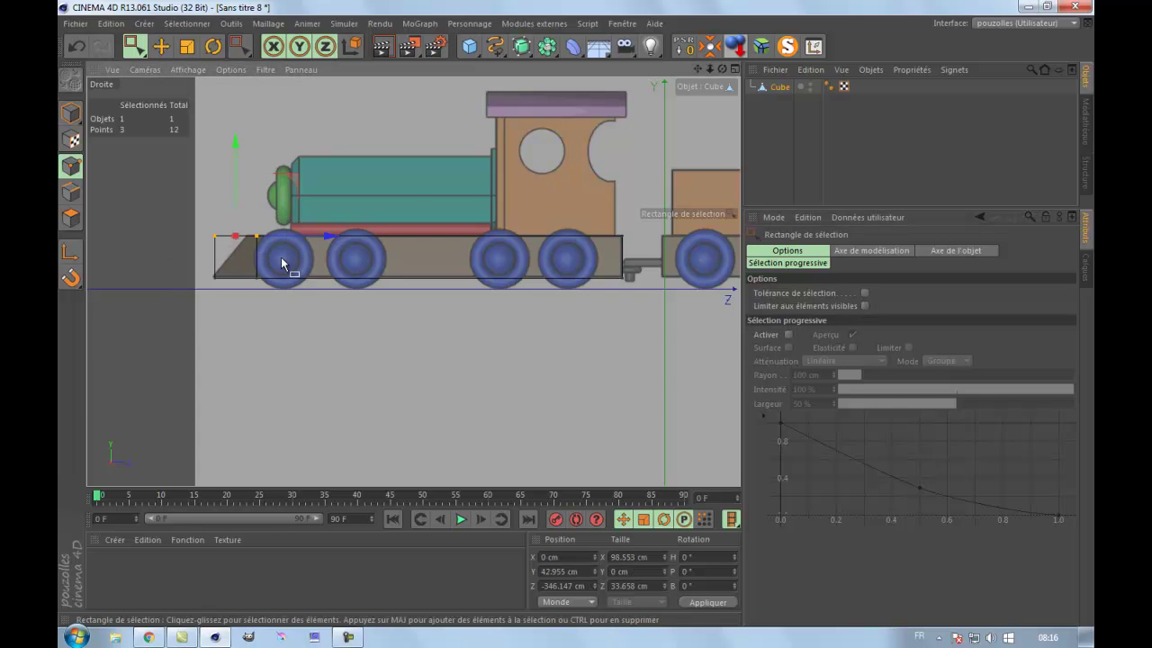
middle_click(163, 264)
middle_click(227, 241)
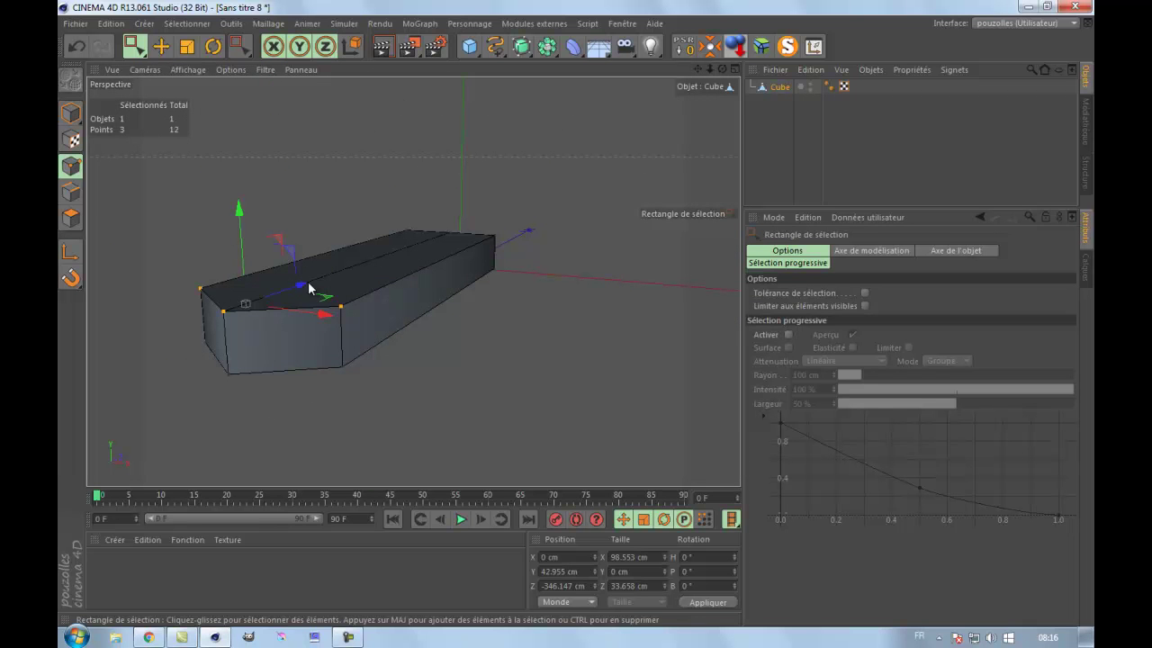
Step: Move the chassis's three upper front points back to about Z -317 cm to slope the nose, checking them against the Haut view
drag(303, 286, 337, 281)
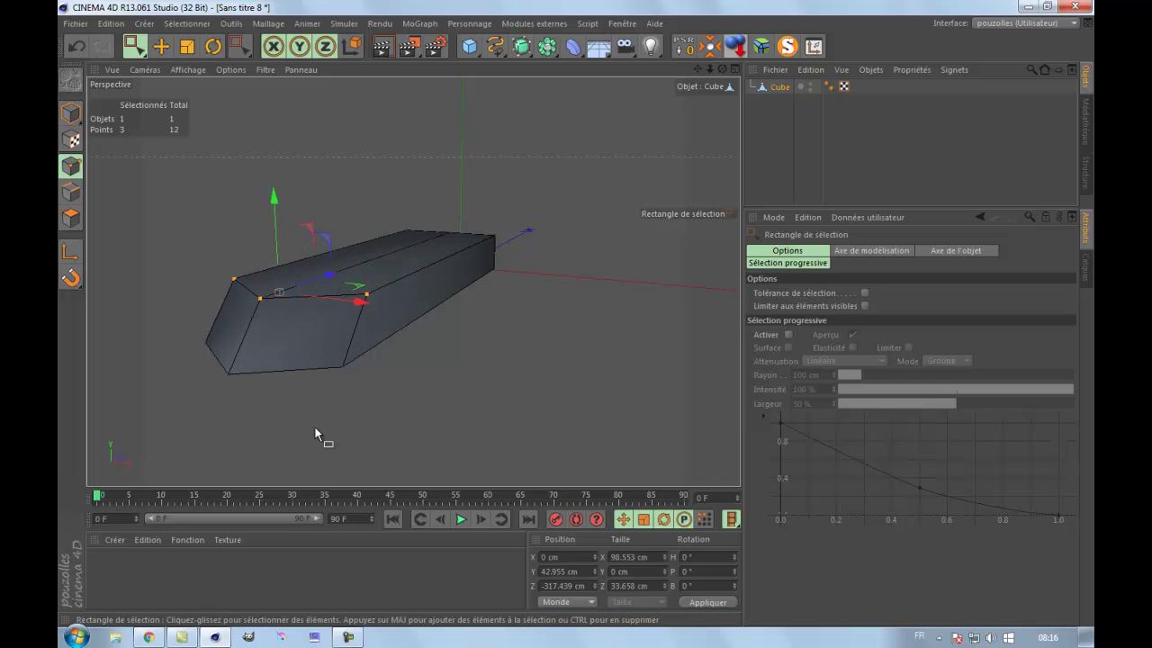
middle_click(314, 428)
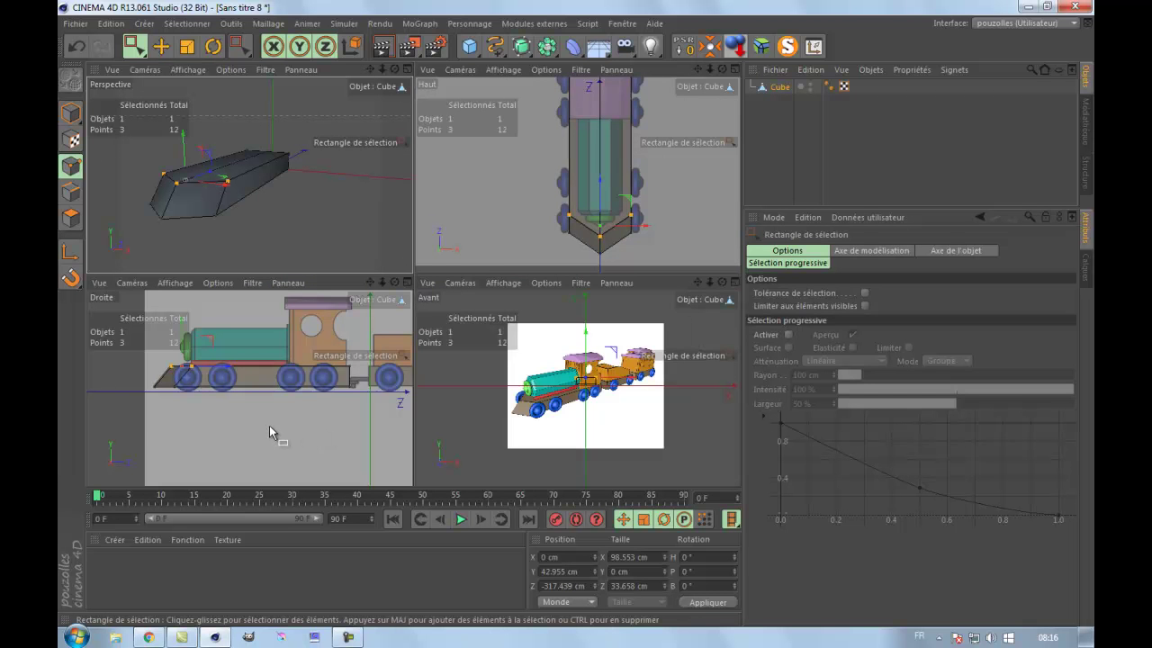
middle_click(471, 267)
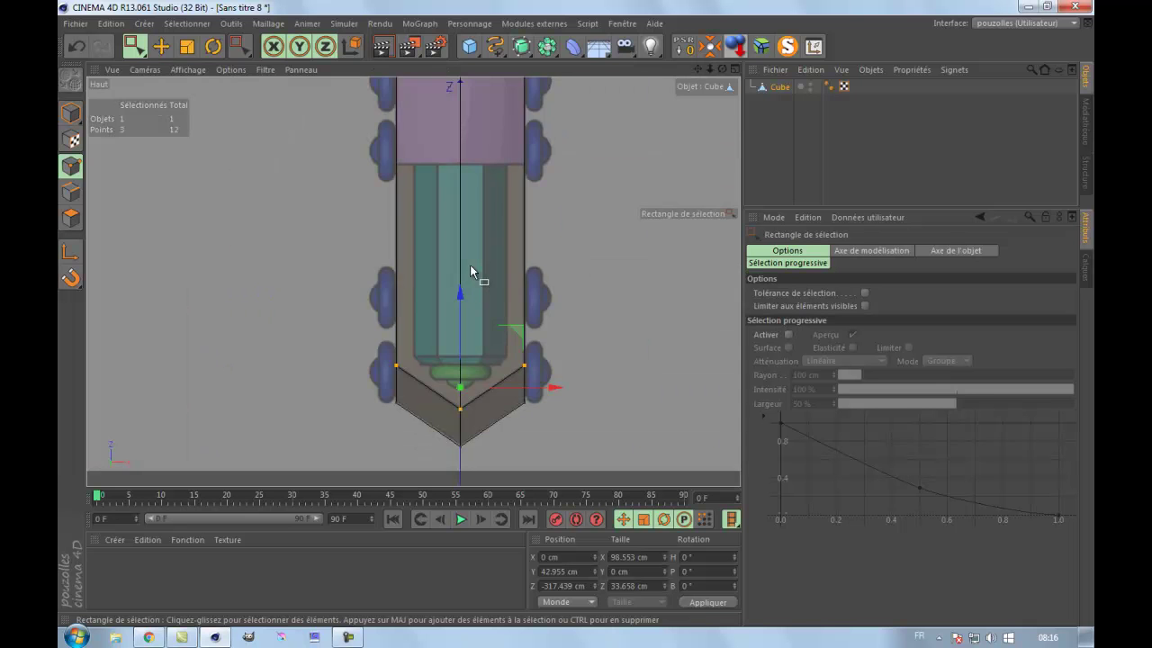
scroll(510, 423, up, 4)
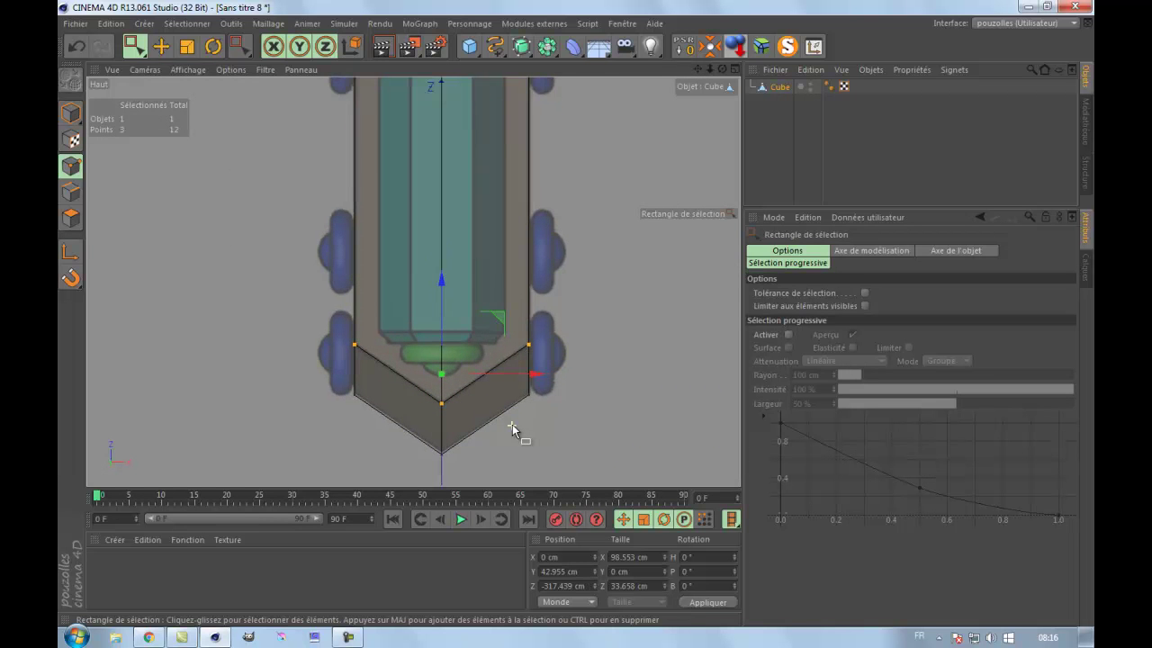
scroll(510, 419, up, 1)
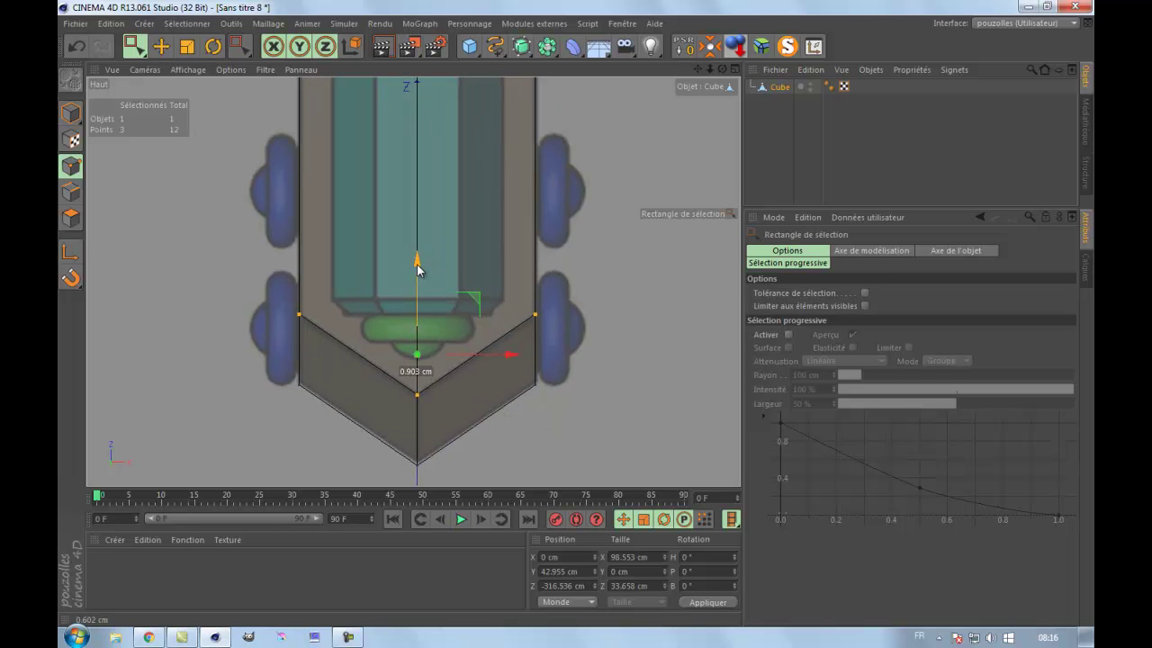
middle_click(190, 313)
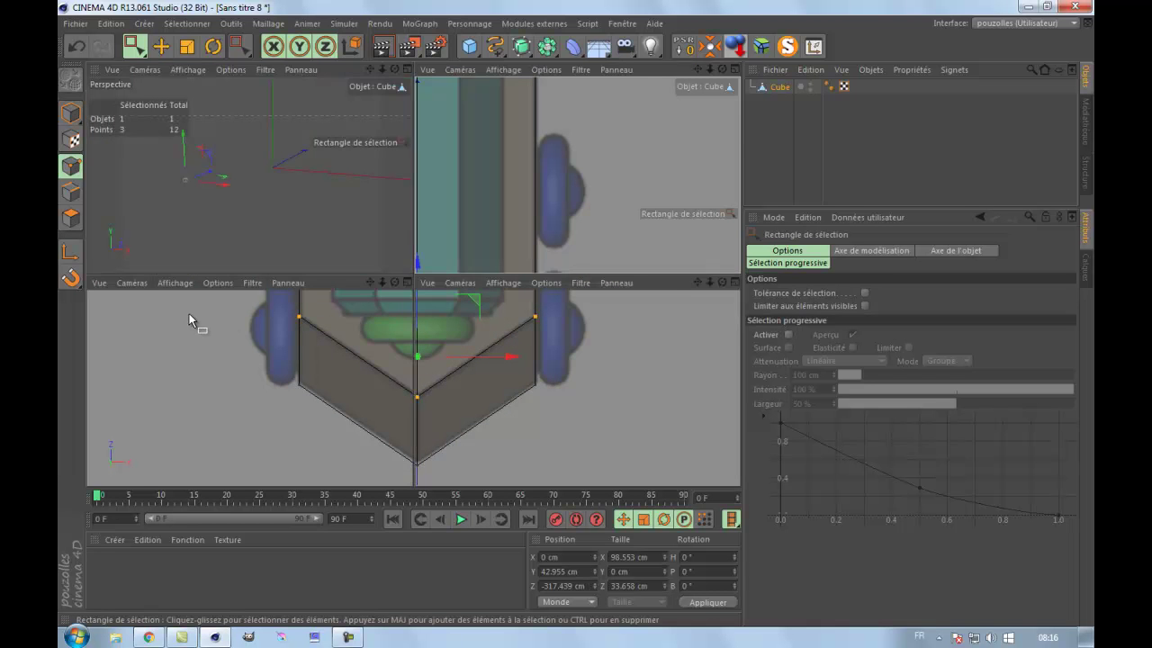
middle_click(227, 243)
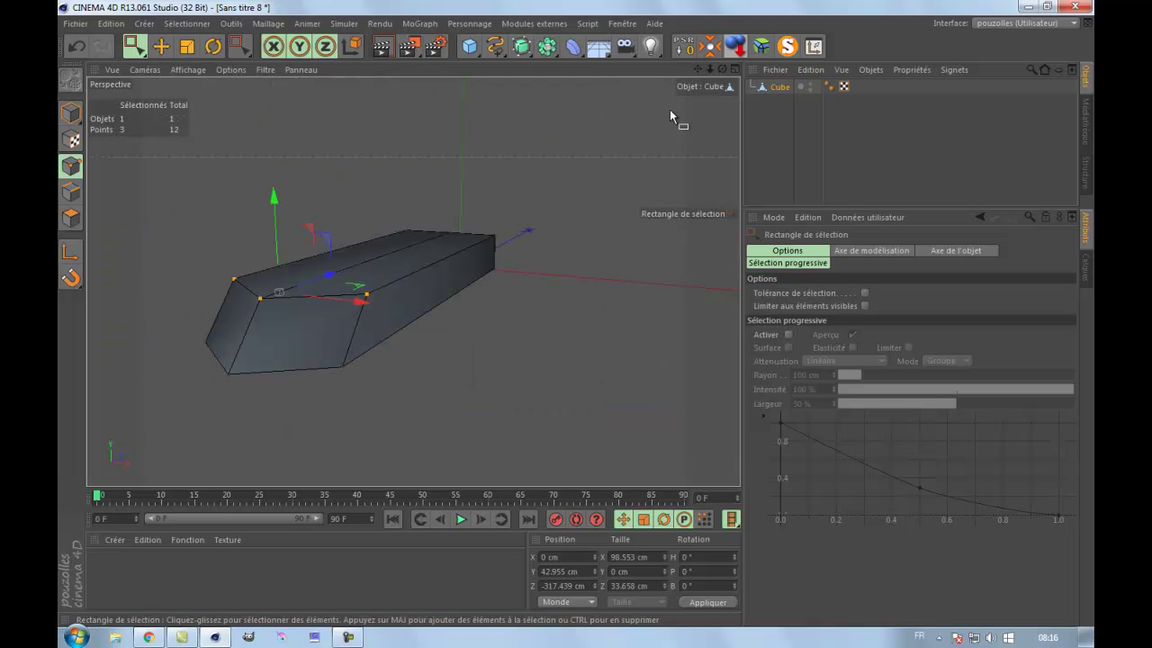
Step: Render the perspective view with the Lissage property's Angle maximum on and off, and re-enable the option
drag(723, 69, 578, 320)
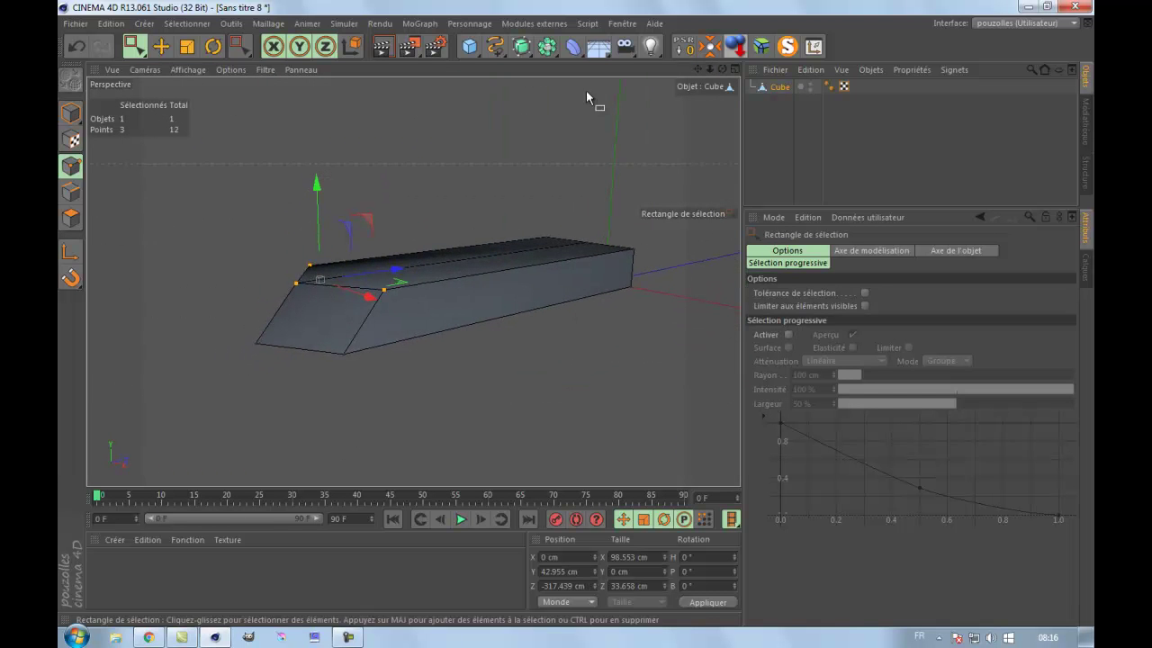
click(383, 46)
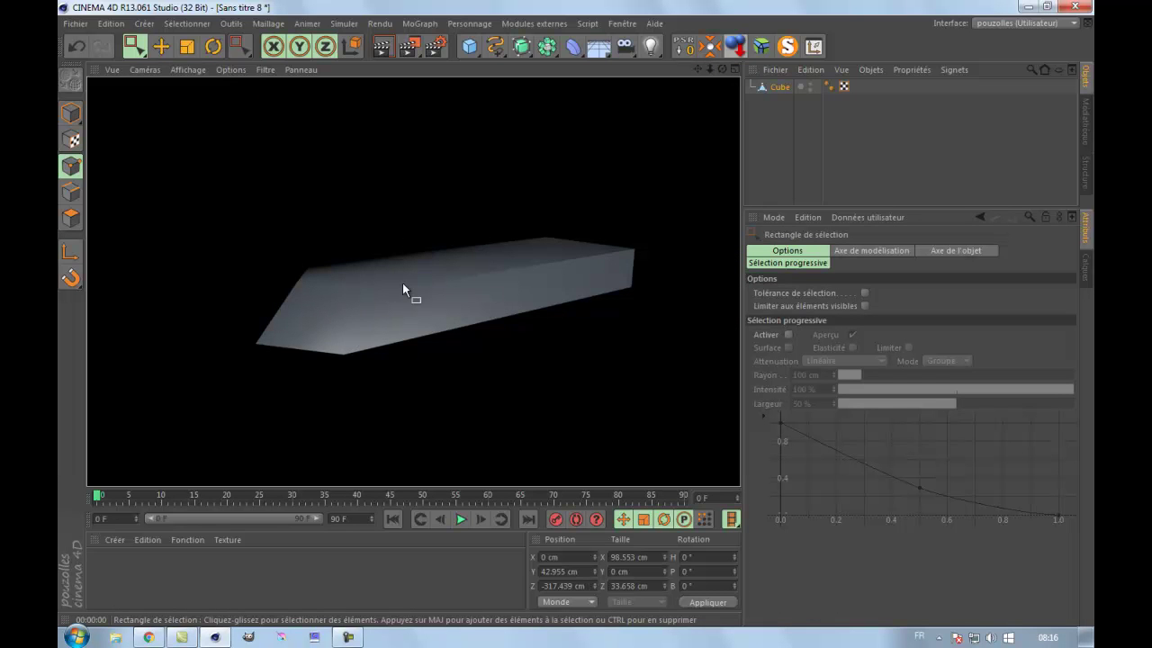
click(830, 87)
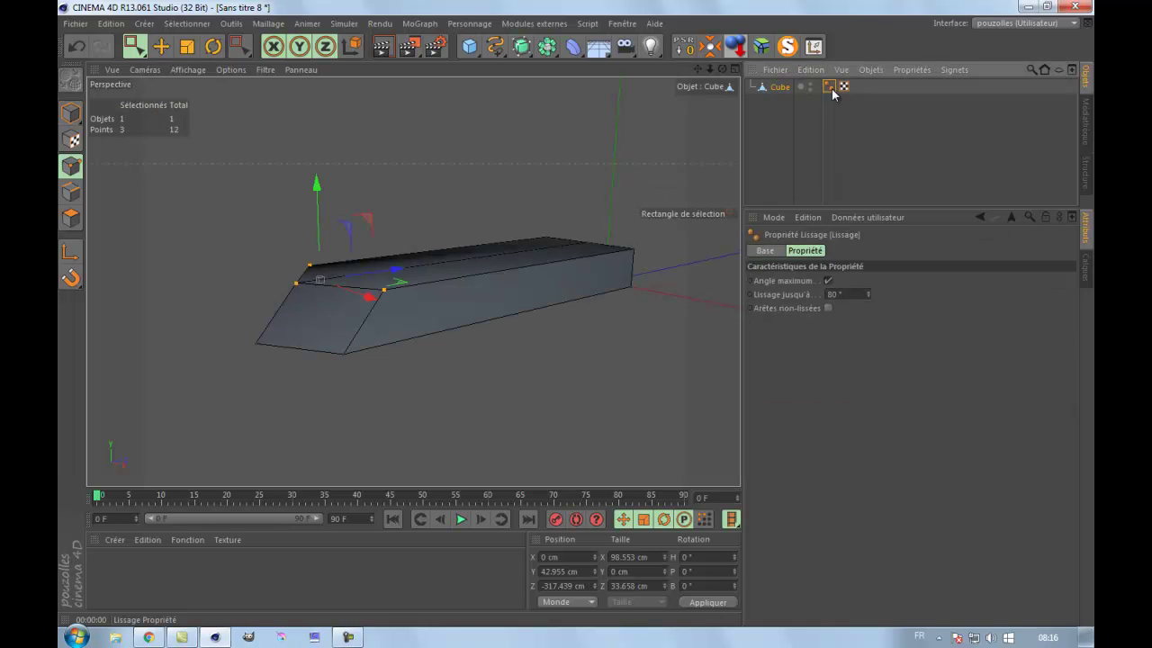
click(828, 281)
click(827, 281)
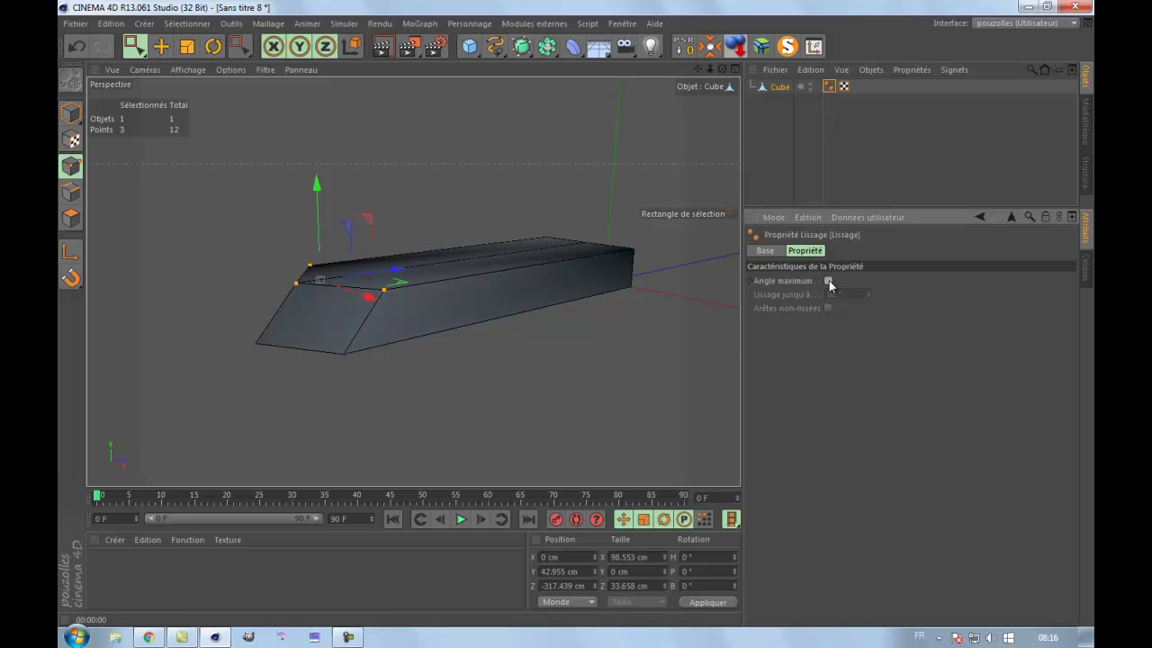
click(383, 46)
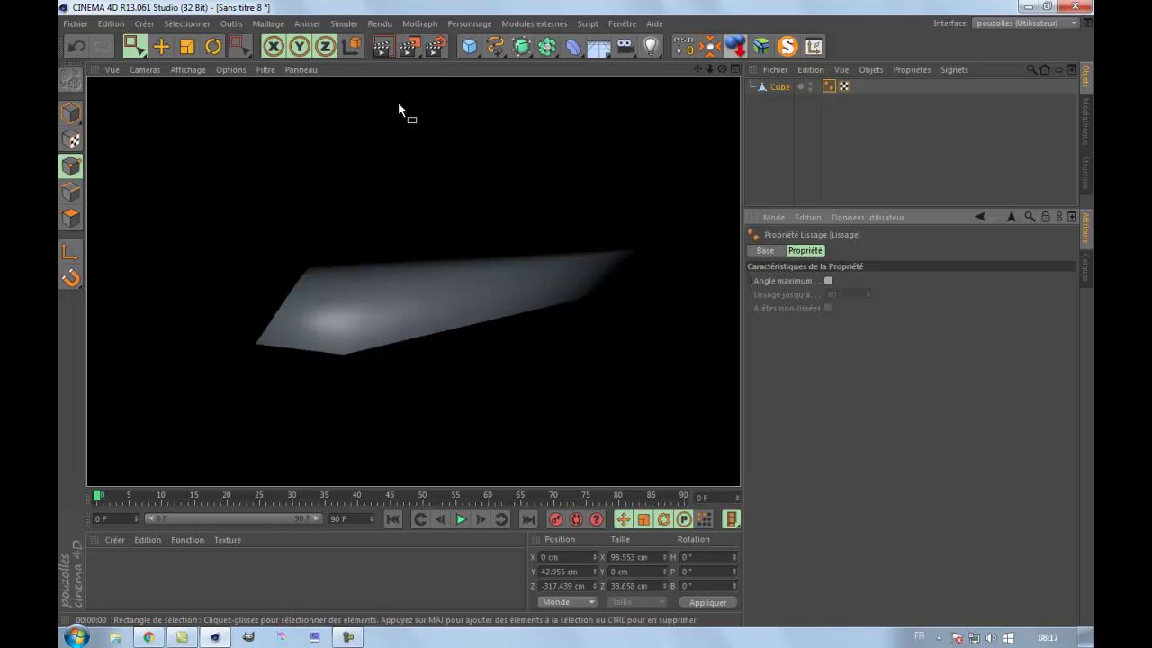
click(826, 280)
click(842, 295)
drag(841, 295, 806, 295)
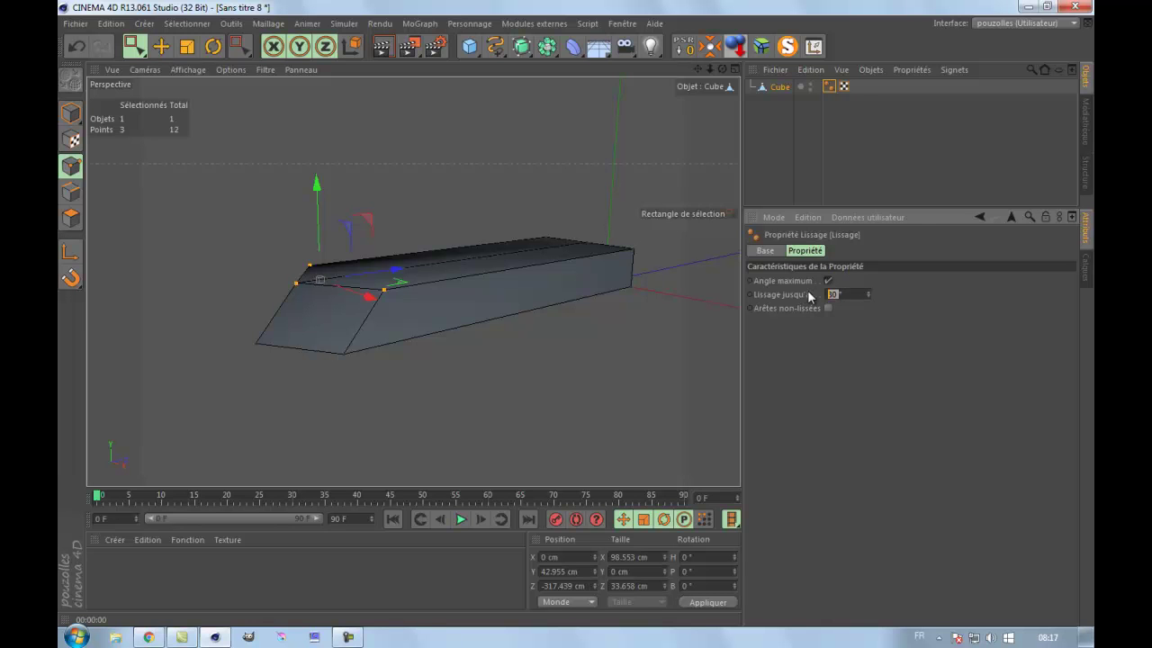
Step: Delete the Lissage property from the cube and render the perspective view to check the faceted shading
click(831, 91)
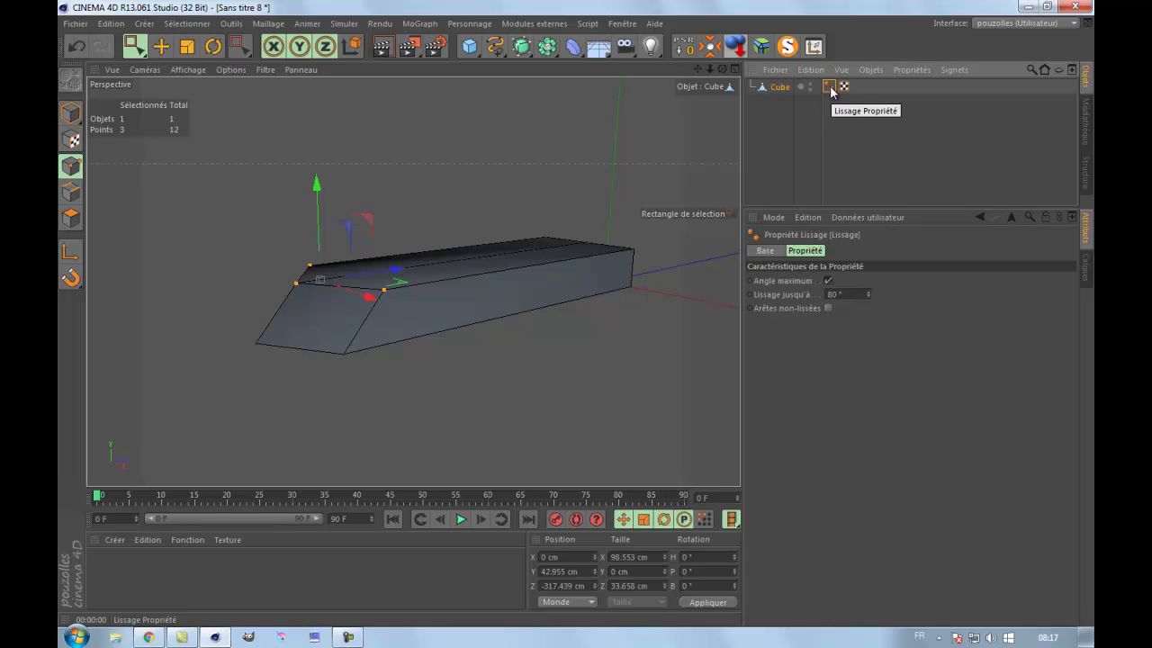
key(Delete)
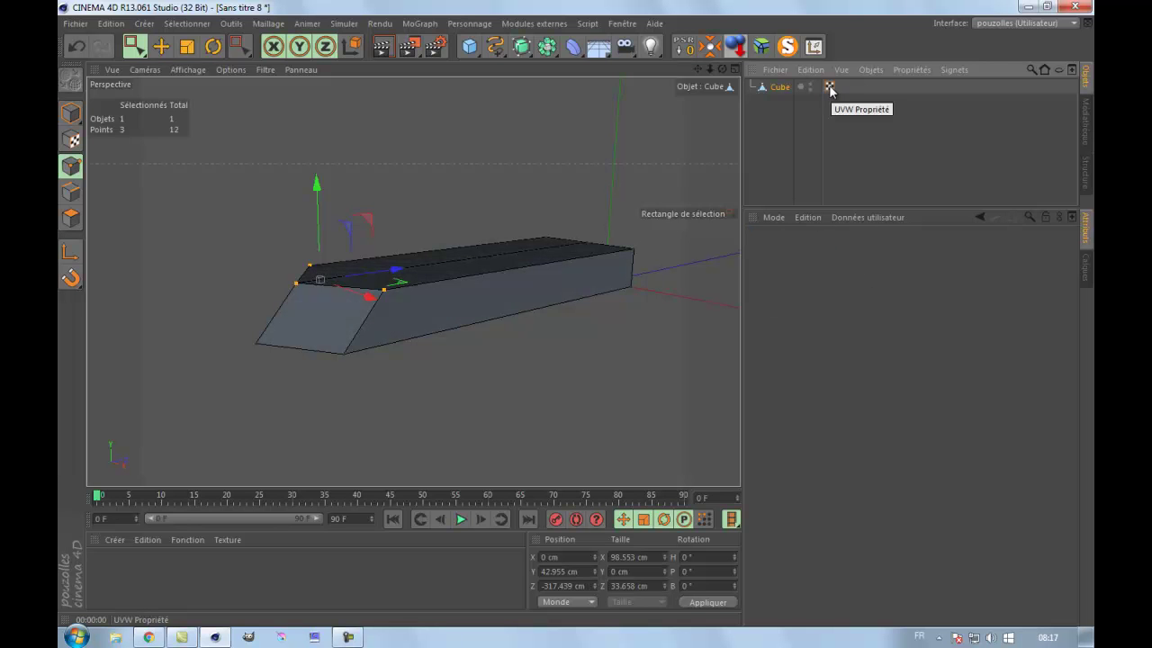
click(382, 46)
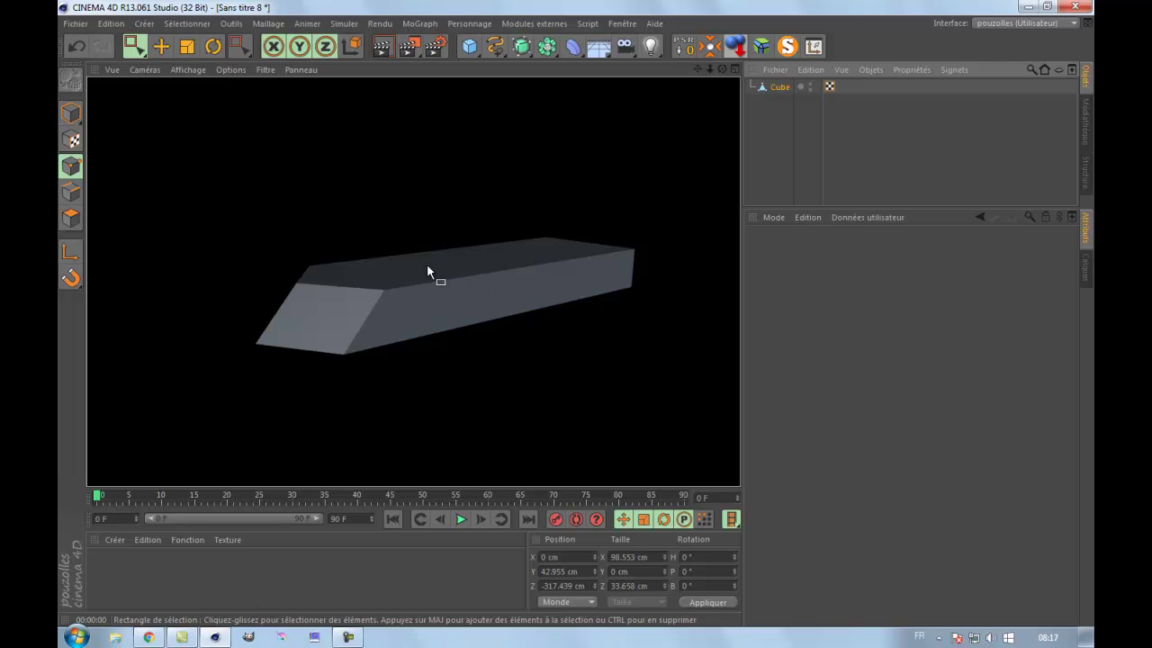
Step: Deselect the chassis points, compare the shape with the references in the four views, and render the perspective view again
click(781, 87)
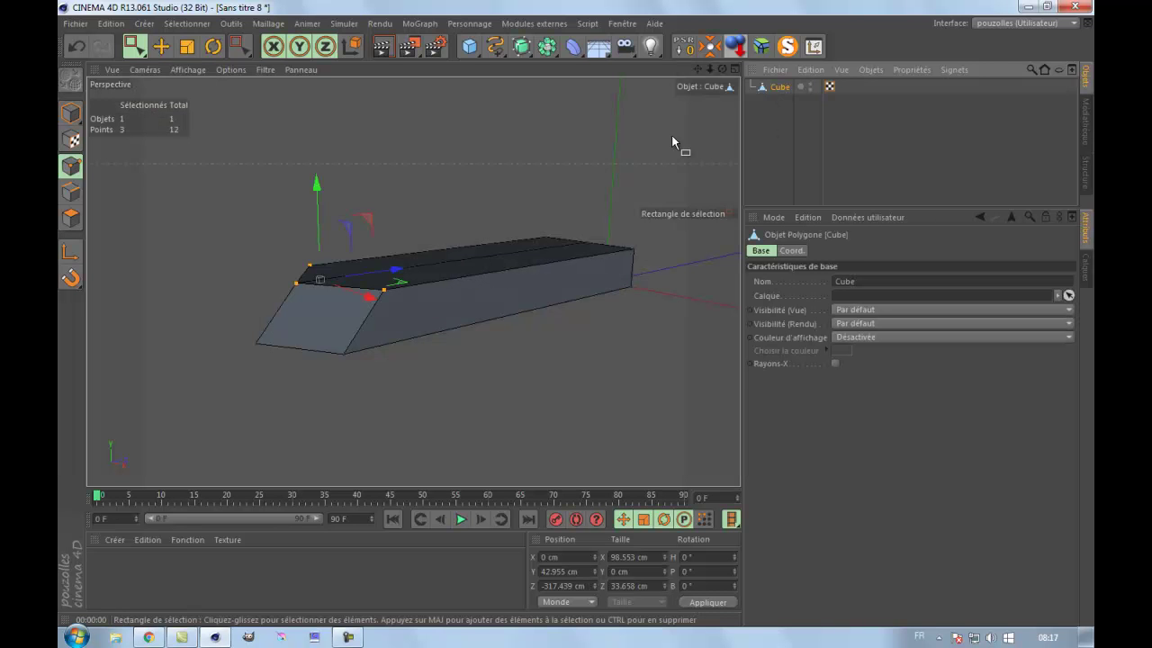
click(411, 367)
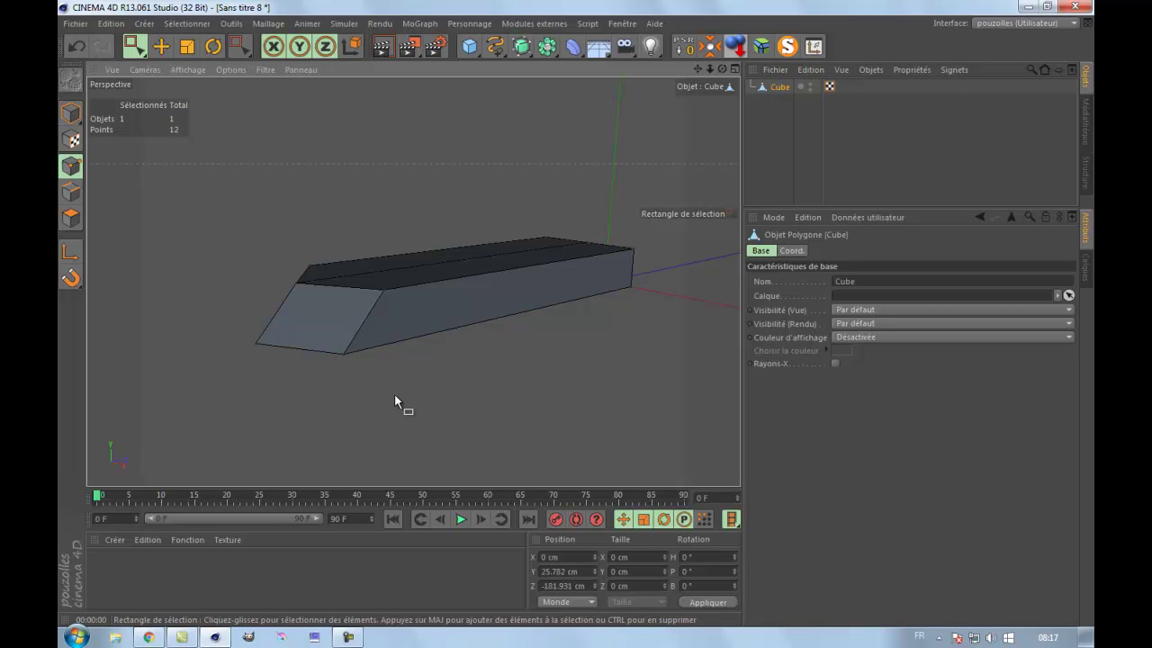
middle_click(394, 394)
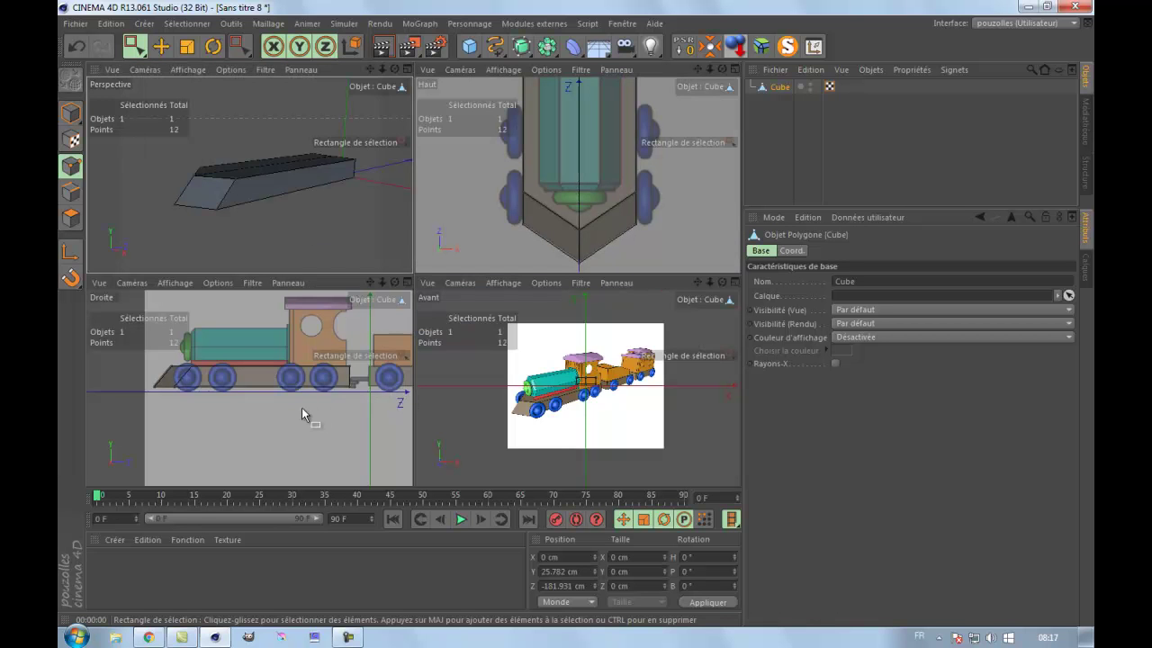
middle_click(299, 232)
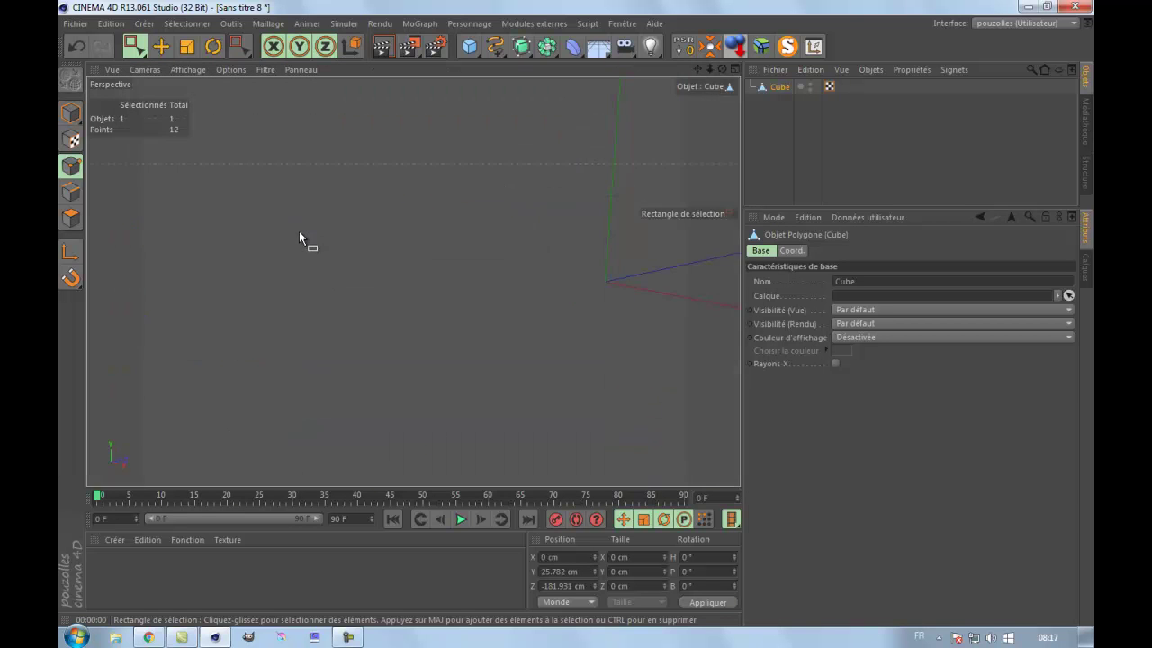
click(382, 46)
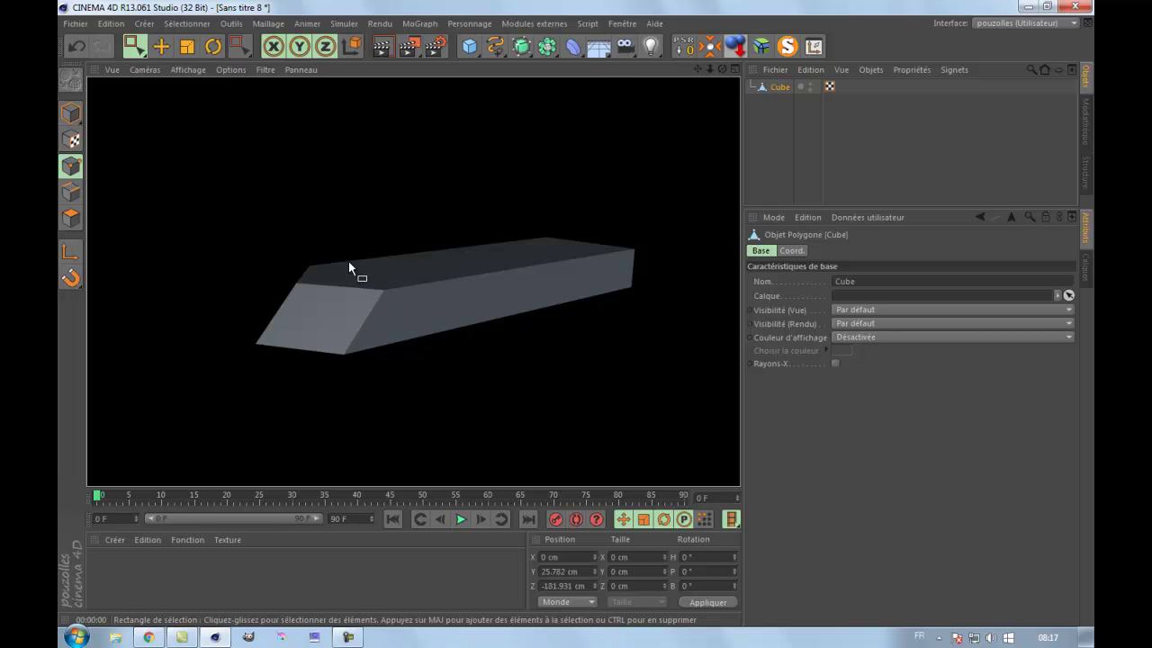
click(450, 167)
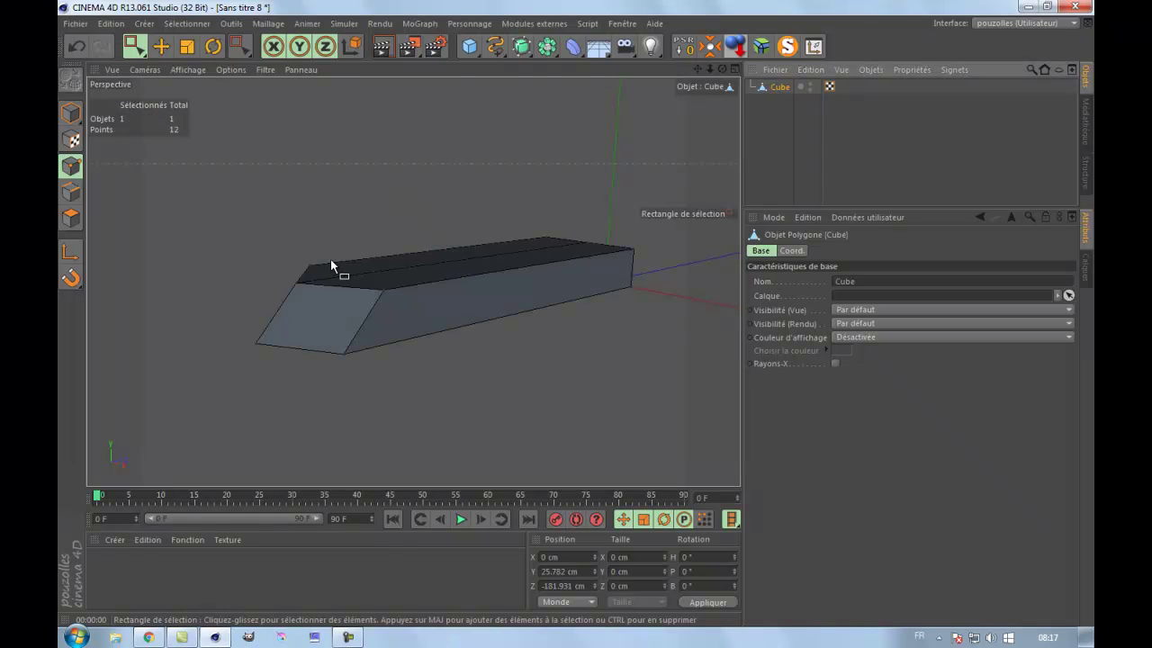
Step: Switch the cube to edge editing and activate the Déplacement tool
click(72, 191)
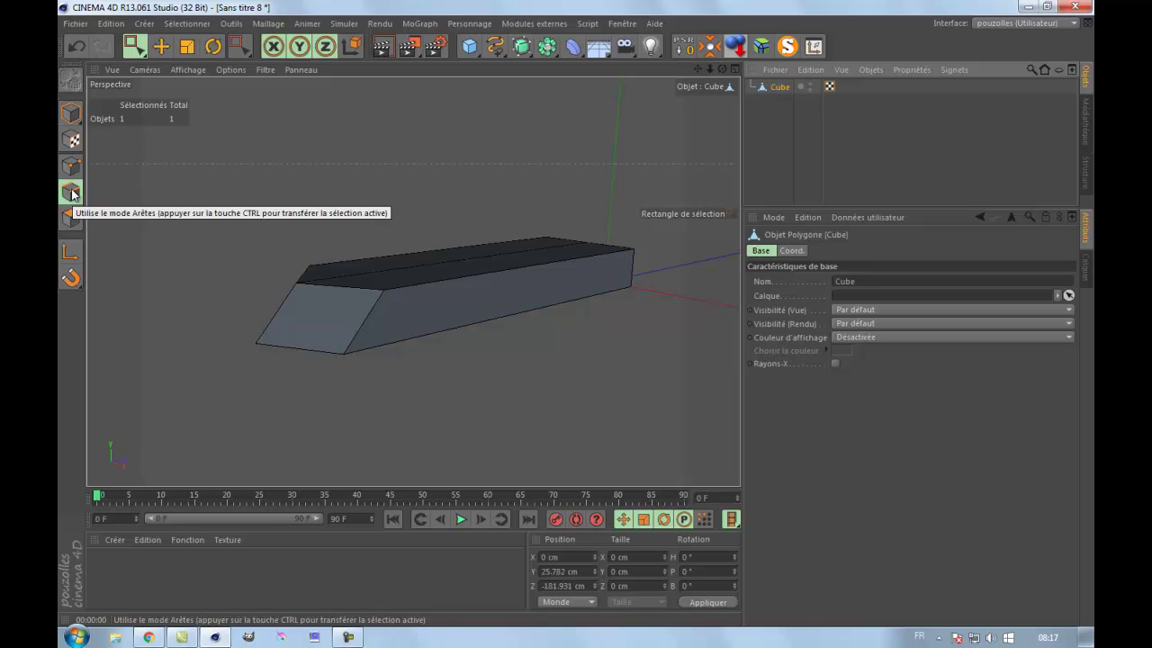
click(161, 47)
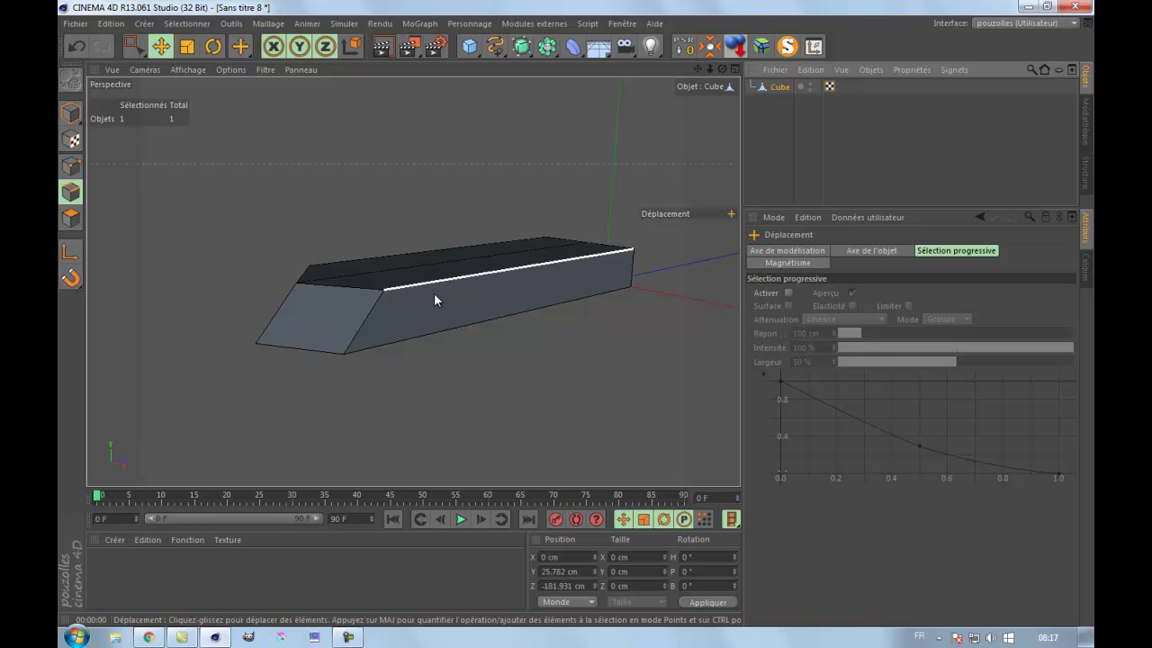
scroll(430, 297, up, 3)
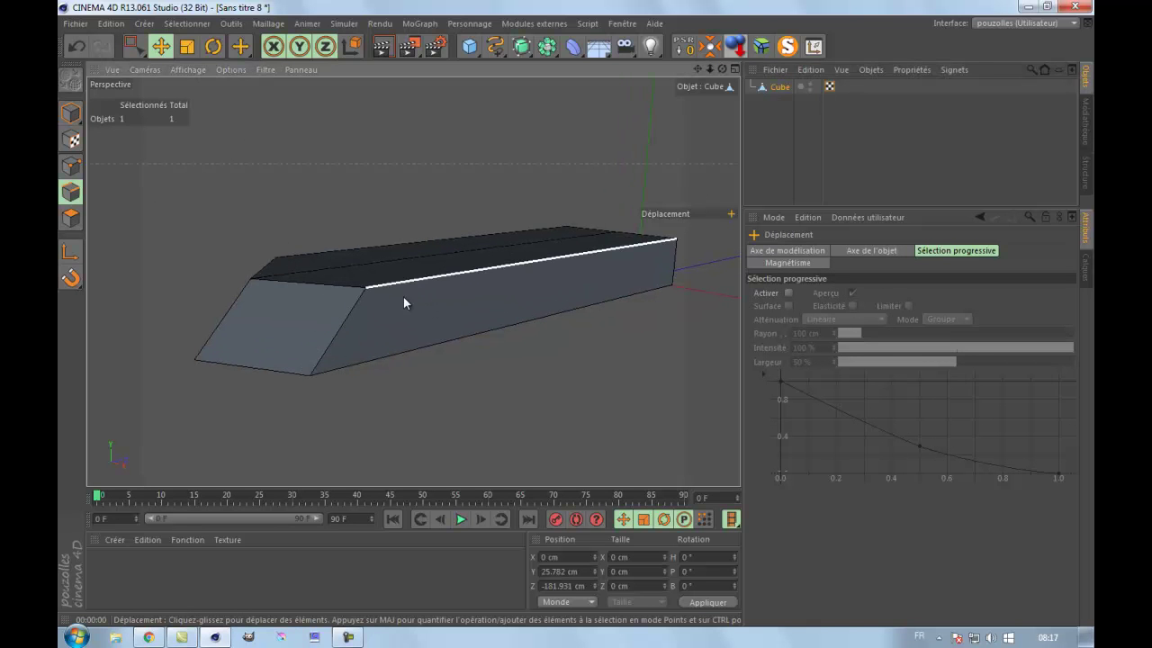
Step: Select the six edges outlining the chassis's top face one by one and clear the selection
click(322, 286)
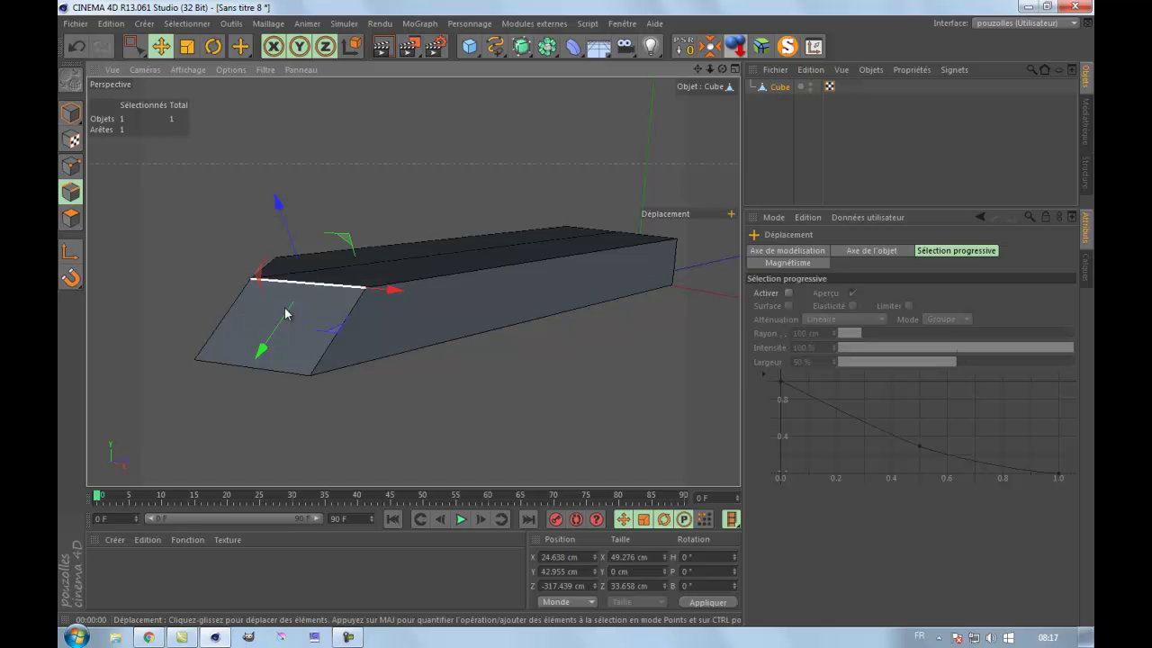
drag(722, 70, 577, 315)
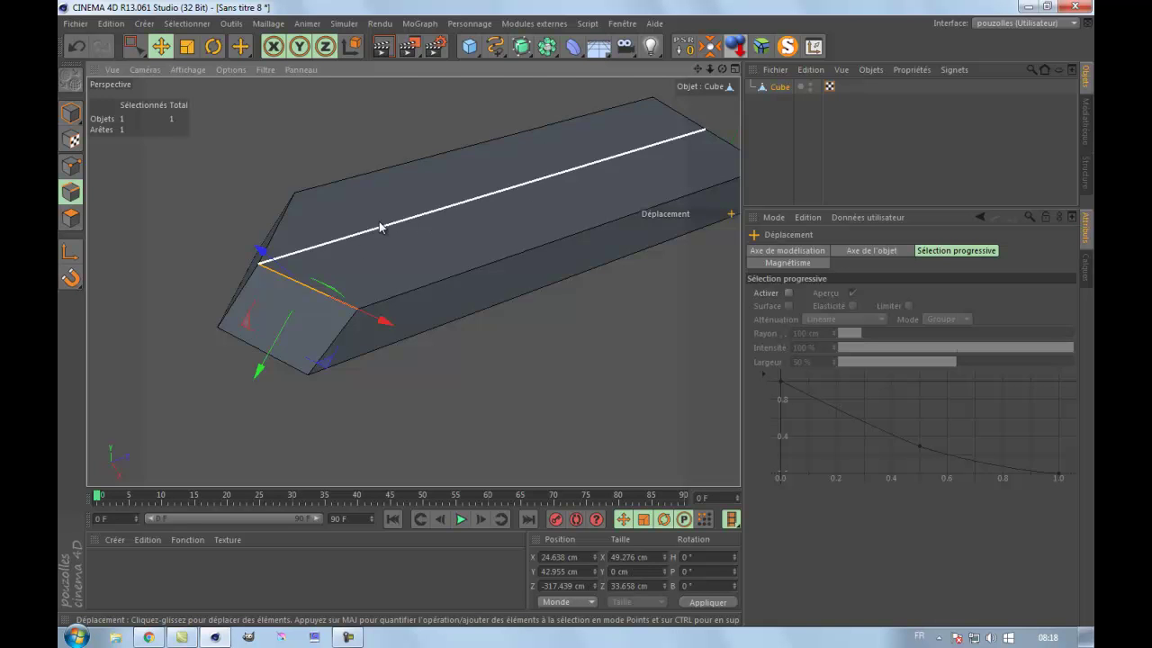
shift+click(281, 233)
shift+click(375, 177)
shift+click(683, 124)
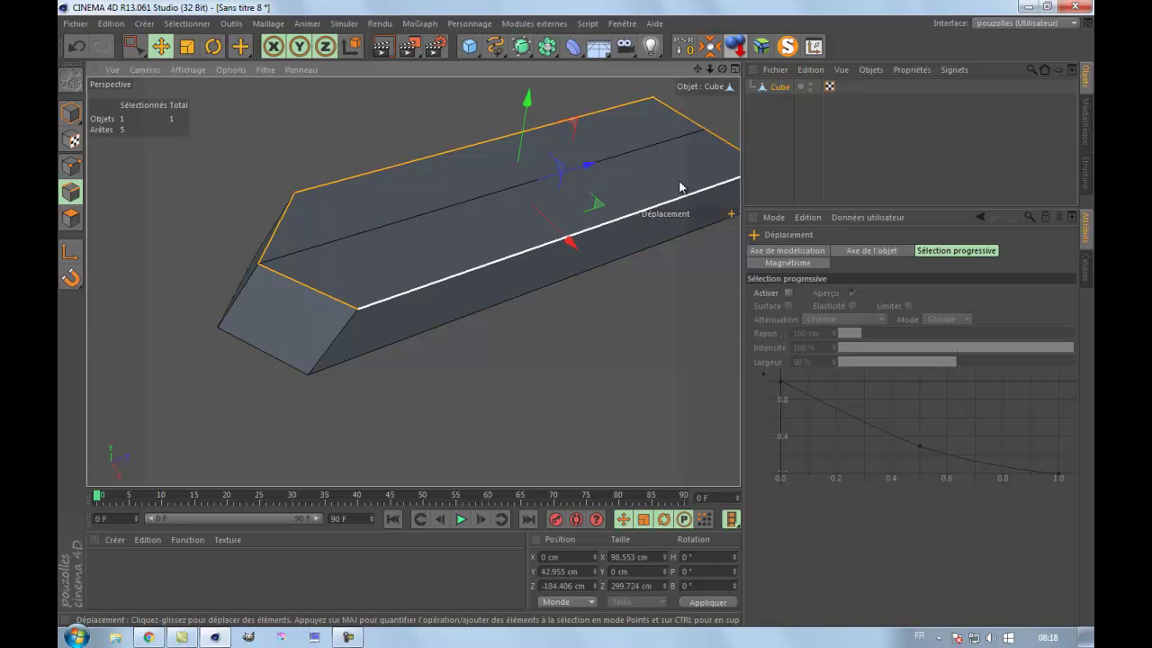
shift+click(425, 213)
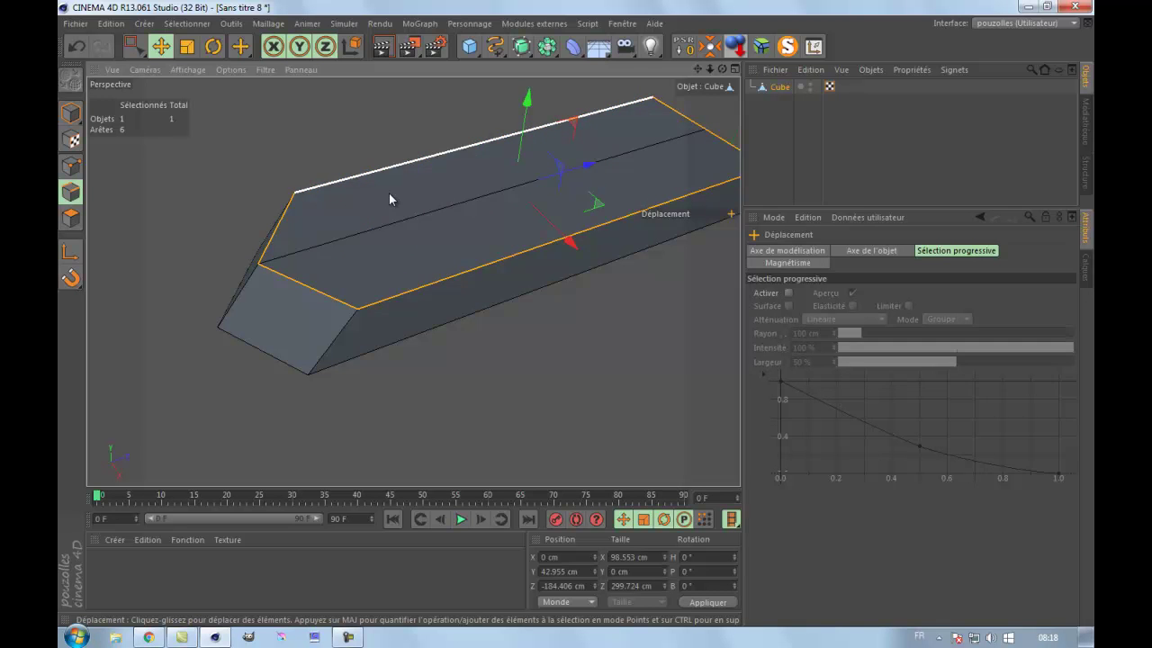
click(316, 143)
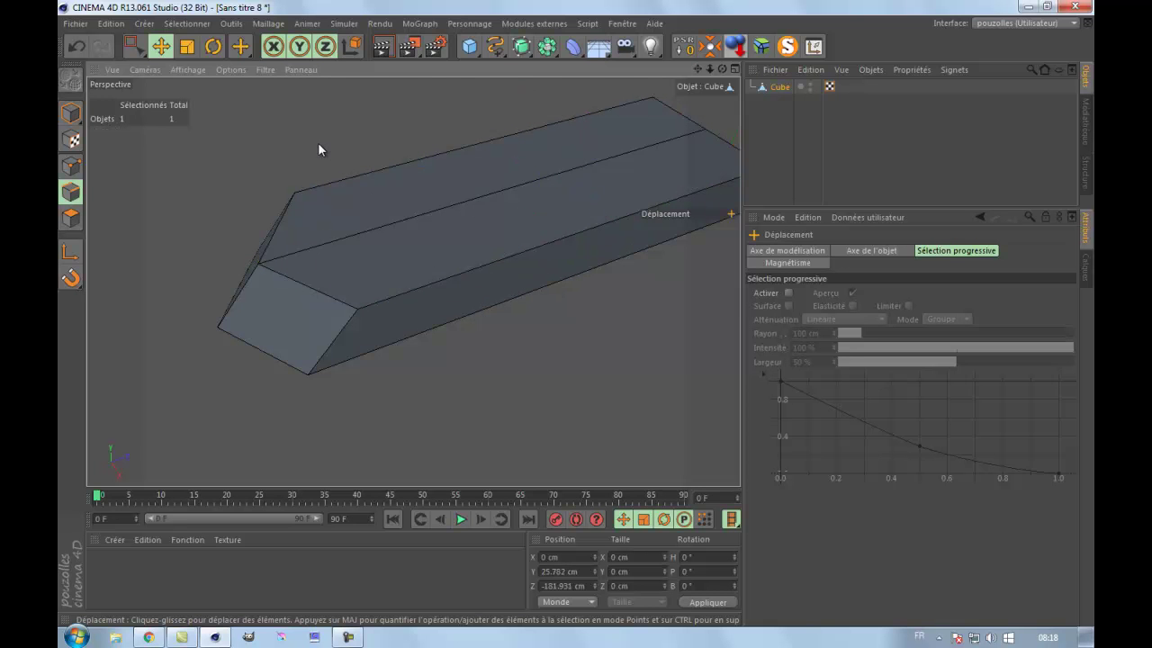
Step: Activate Sélection par boucle and select the edge loop outlining the chassis's top face
click(193, 24)
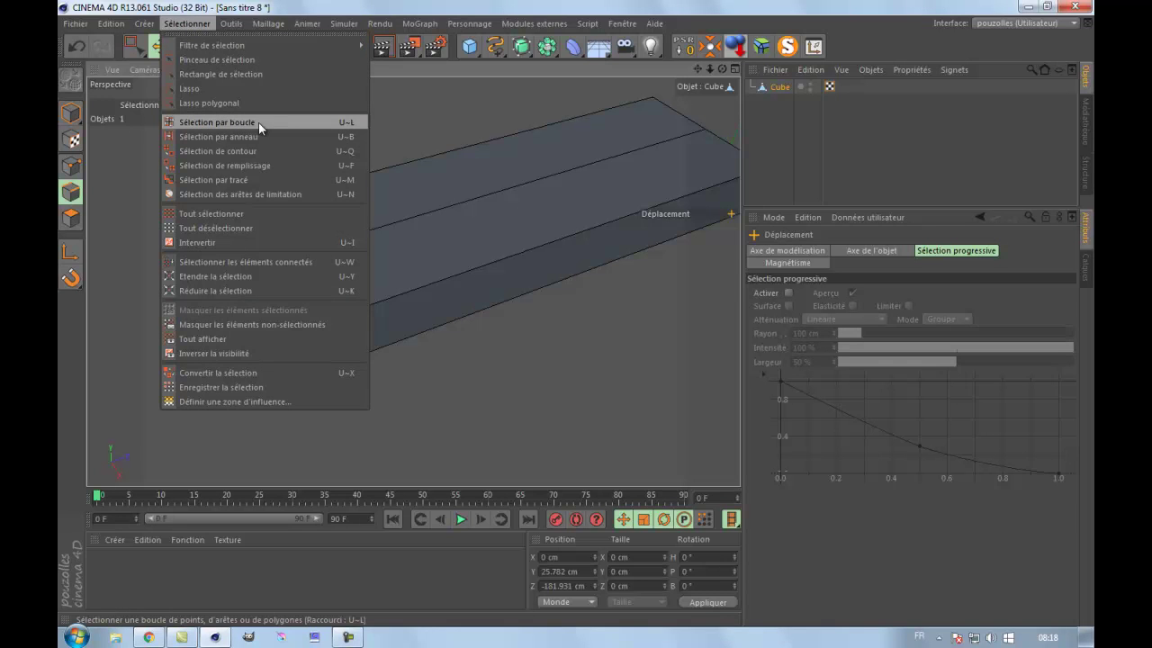
click(419, 120)
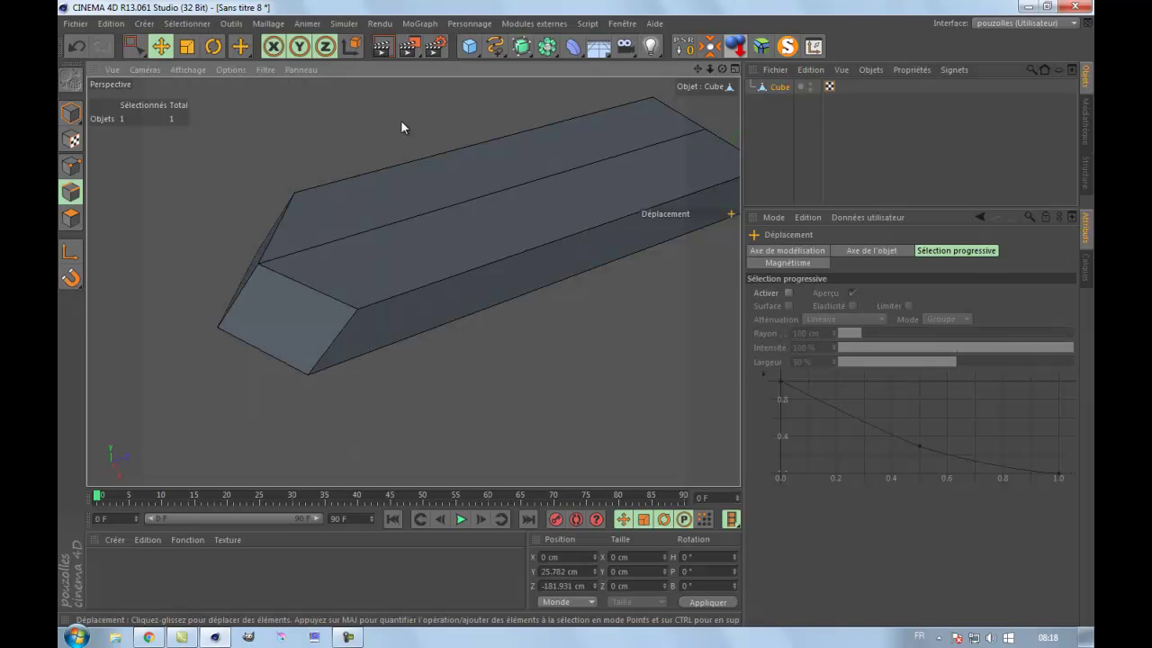
key(u)
key(u)
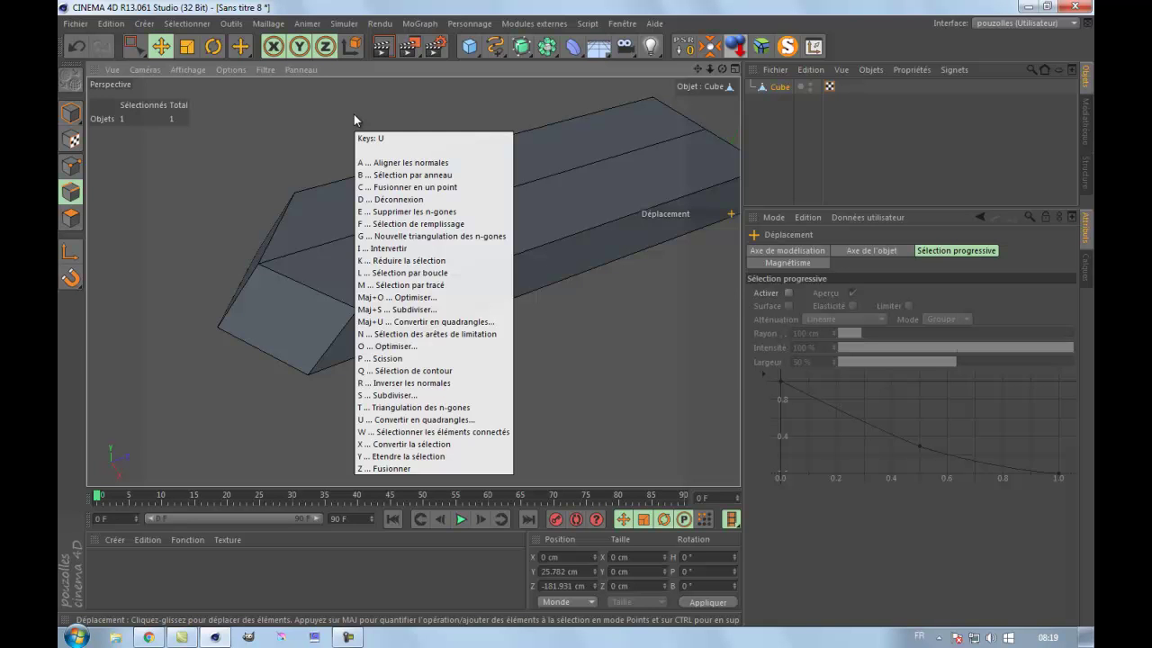
key(l)
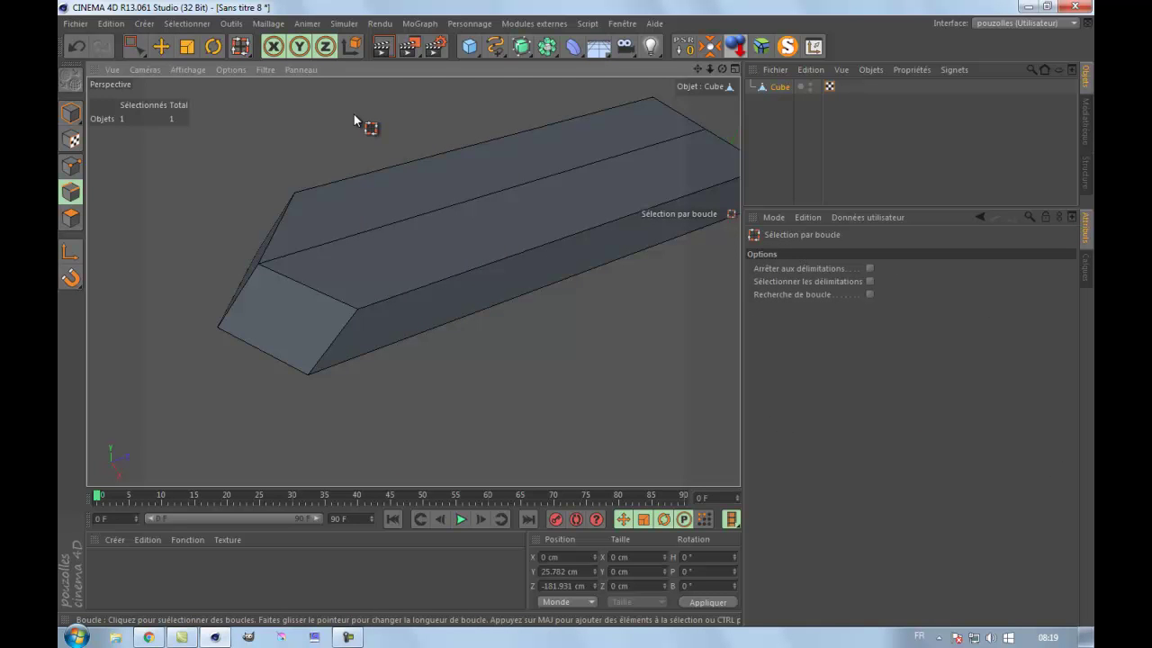
drag(697, 69, 575, 314)
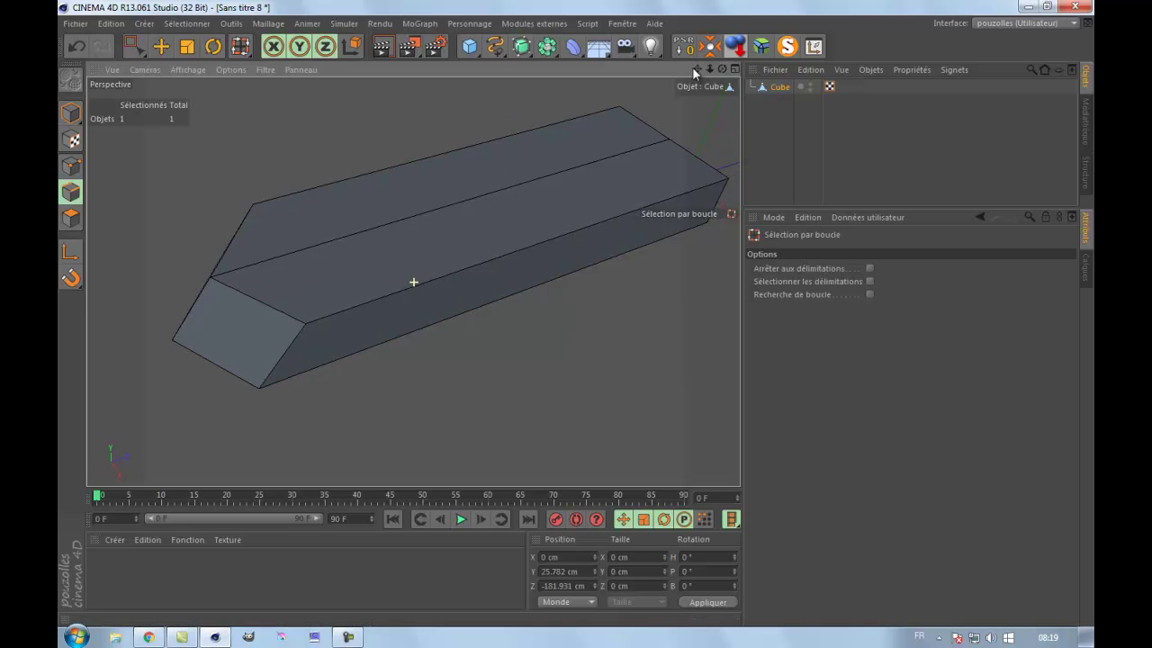
click(405, 173)
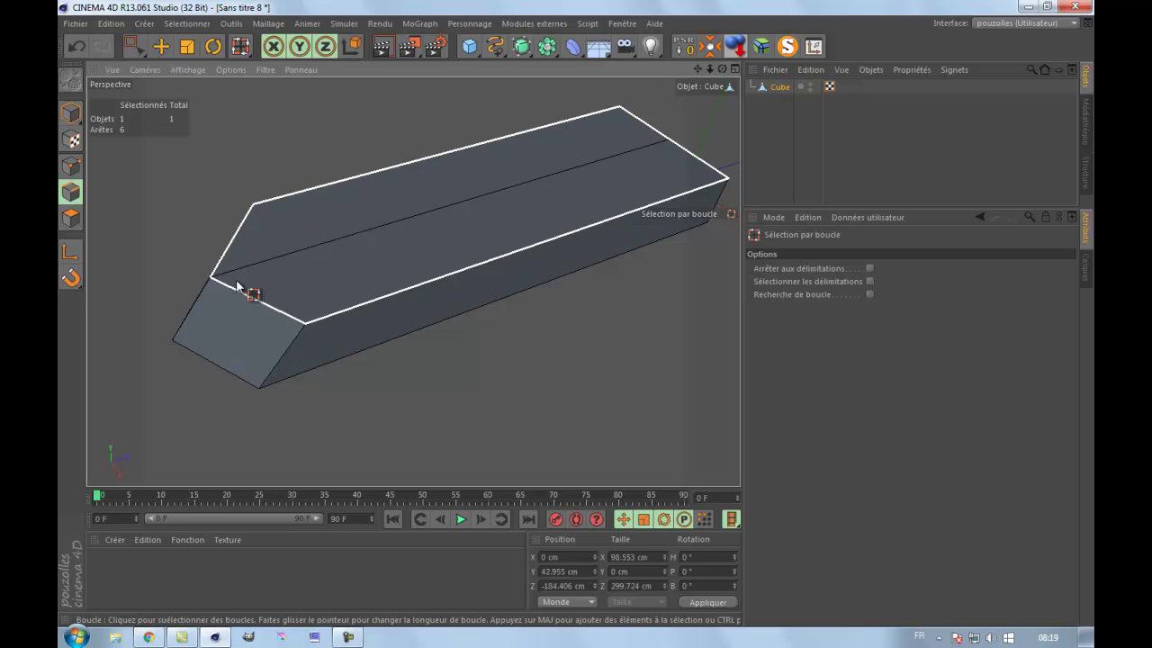
Step: Add the edge loops around the chassis's side, sloped front, rear and remaining outer faces to the selection
shift+click(284, 367)
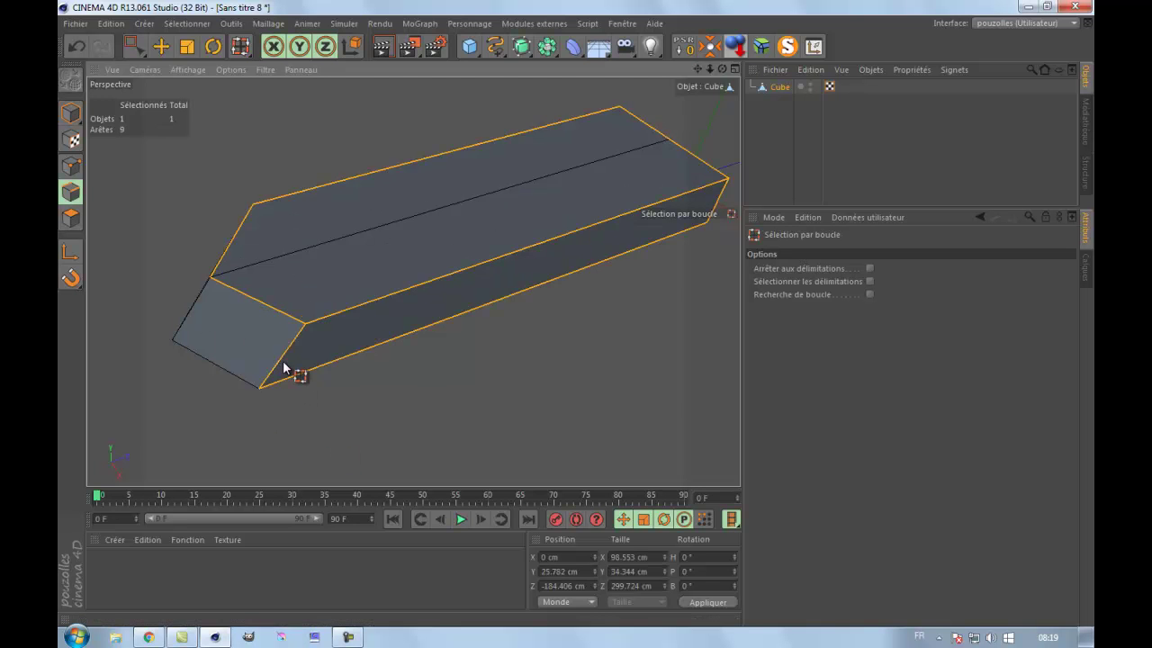
shift+click(188, 332)
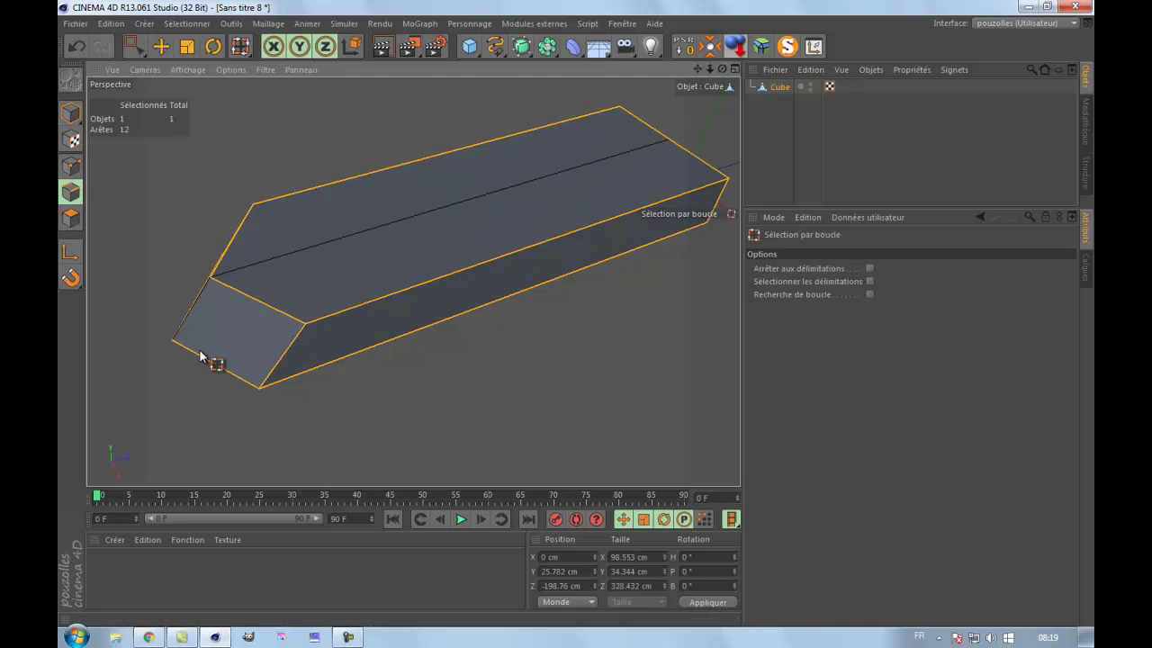
alt+drag(576, 314, 455, 224)
shift+click(284, 188)
alt+drag(385, 220, 576, 171)
scroll(618, 315, up, 8)
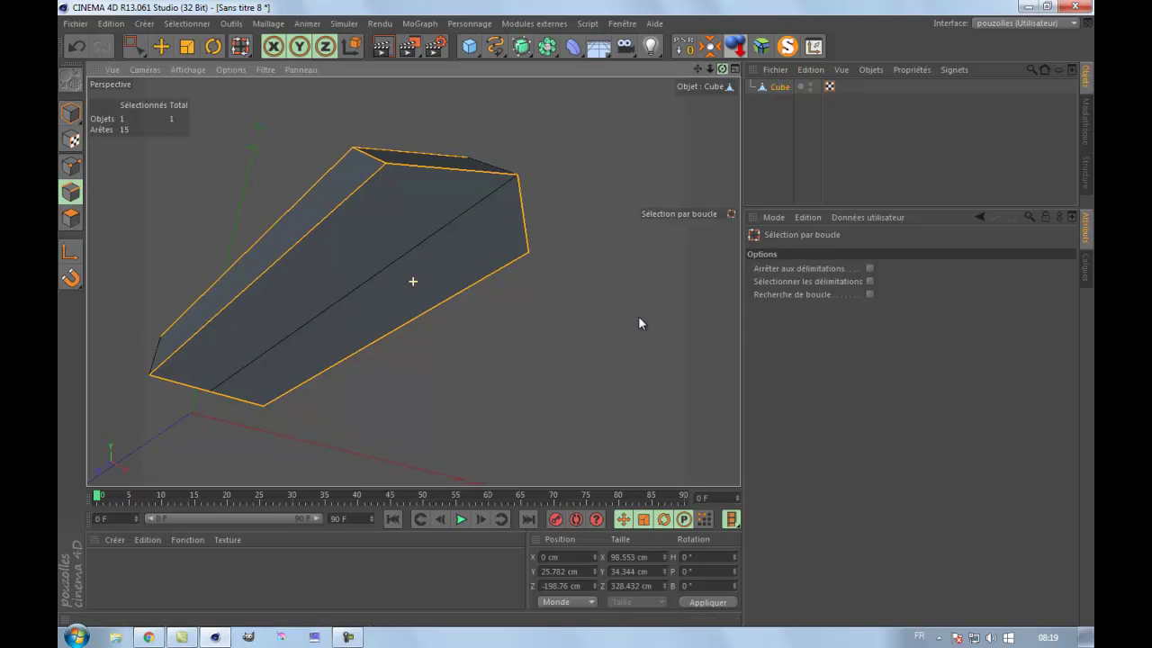
scroll(576, 313, down, 10)
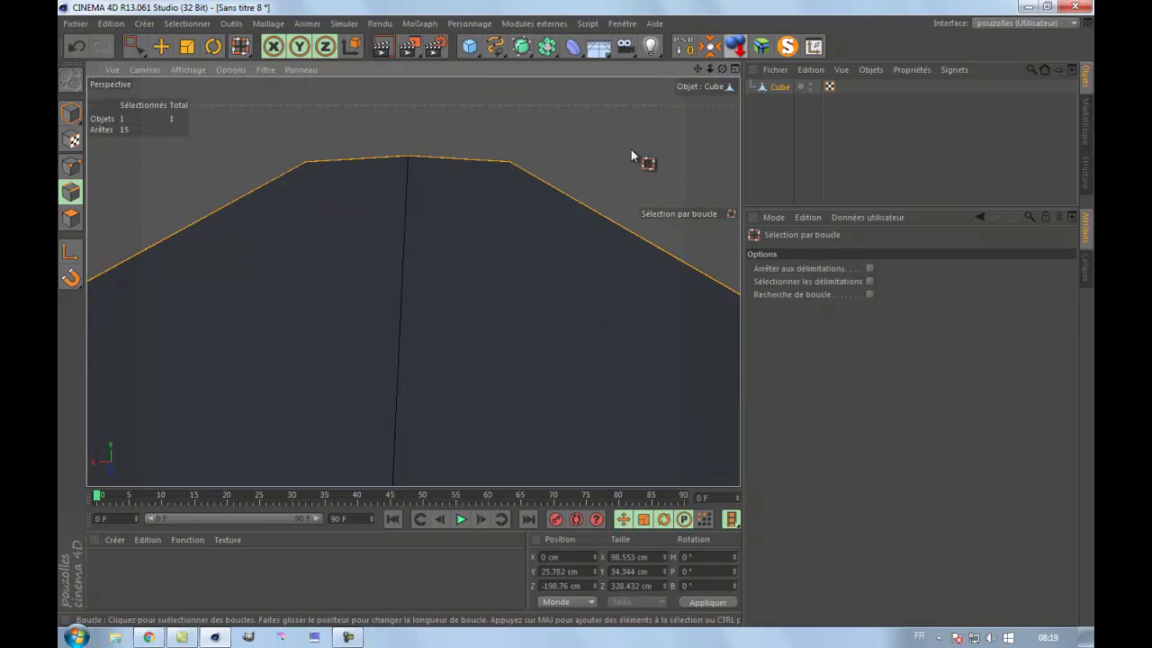
shift+click(605, 172)
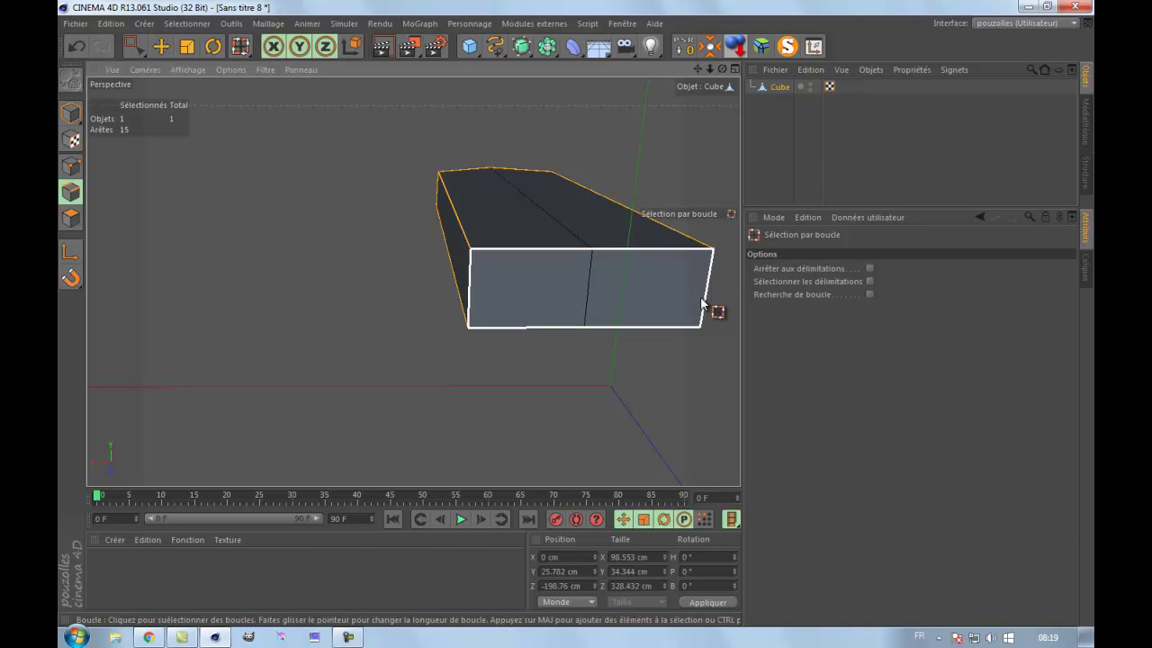
drag(722, 69, 576, 304)
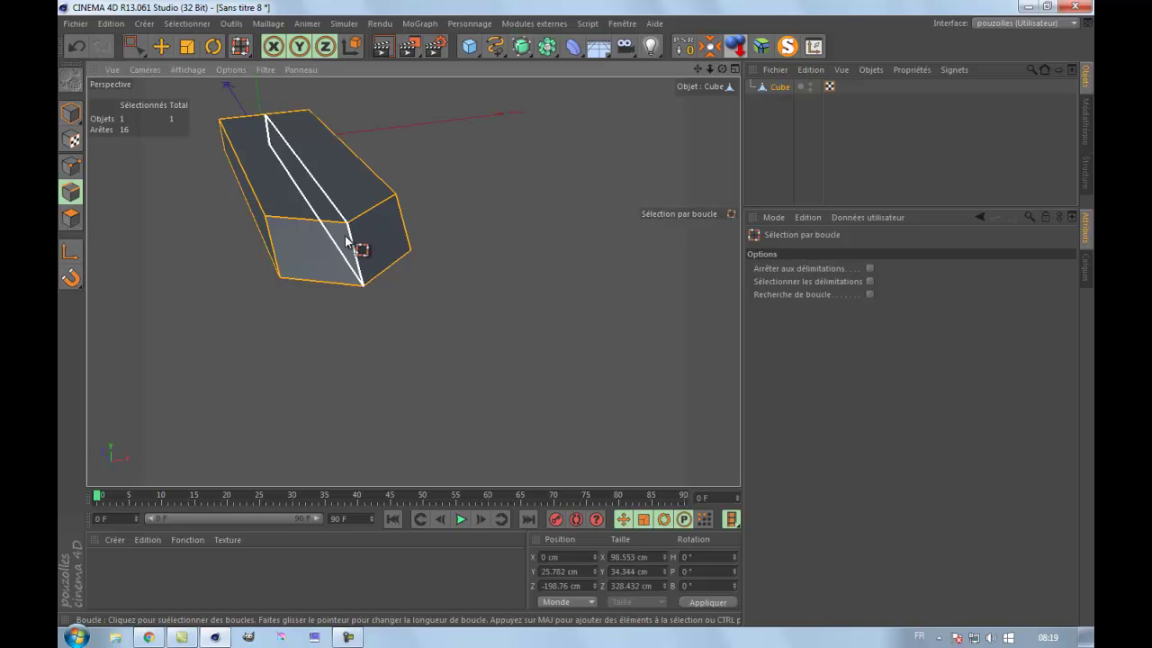
Step: Activate the Biseauter tool for the selected outer edges of the chassis
click(161, 46)
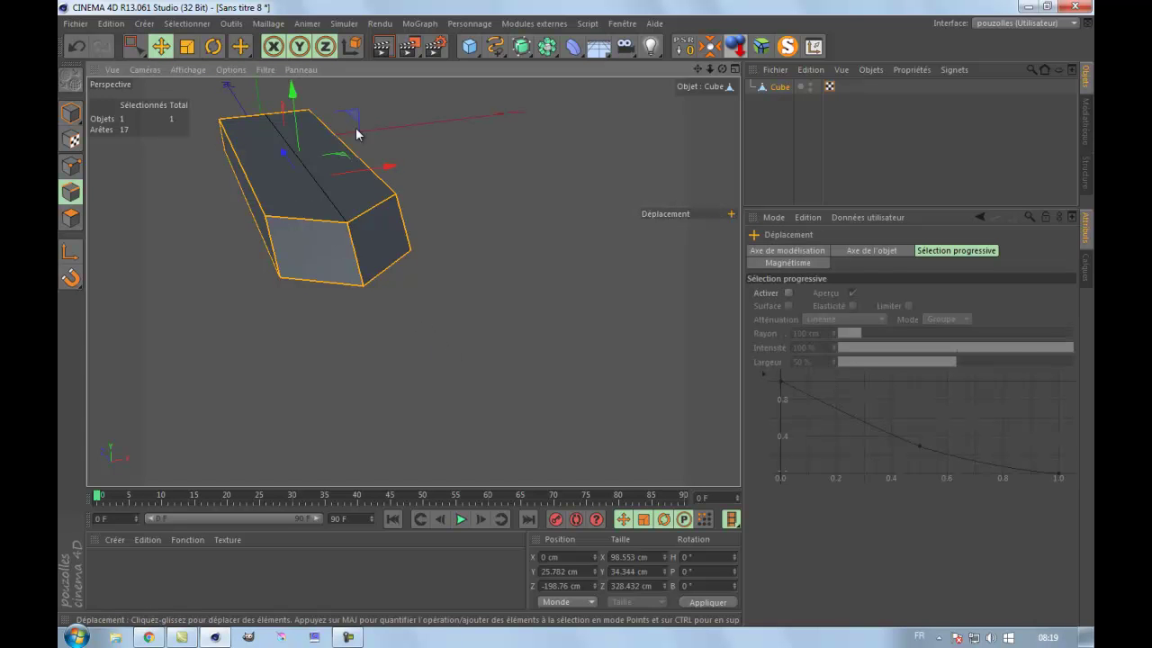
scroll(221, 117, up, 3)
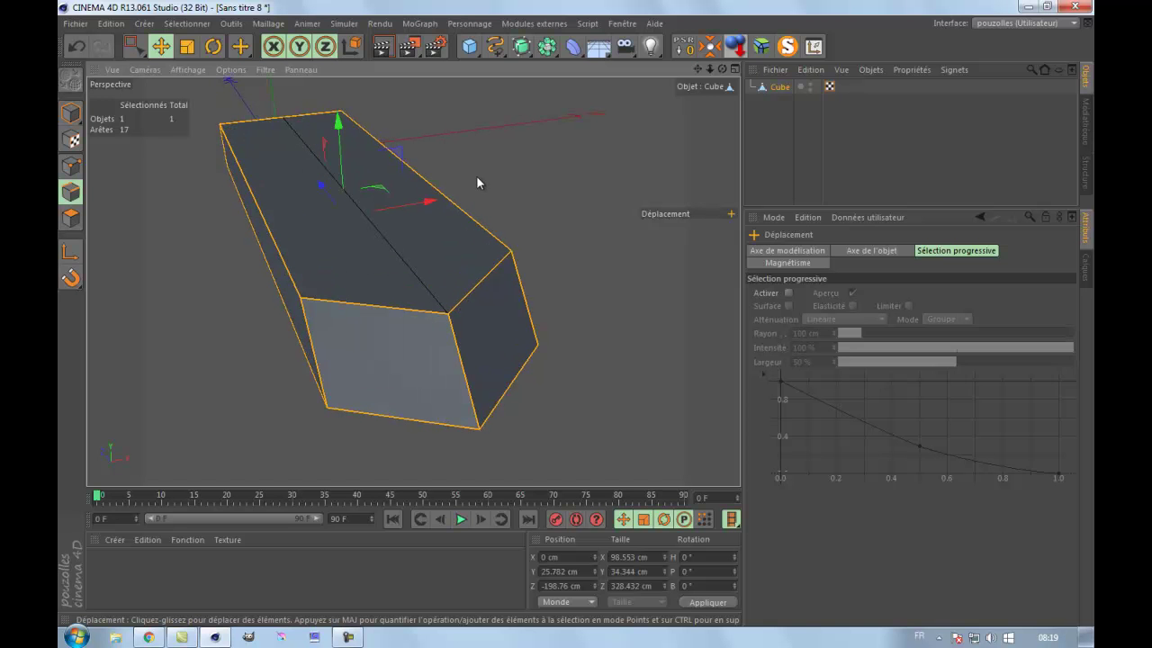
right_click(528, 126)
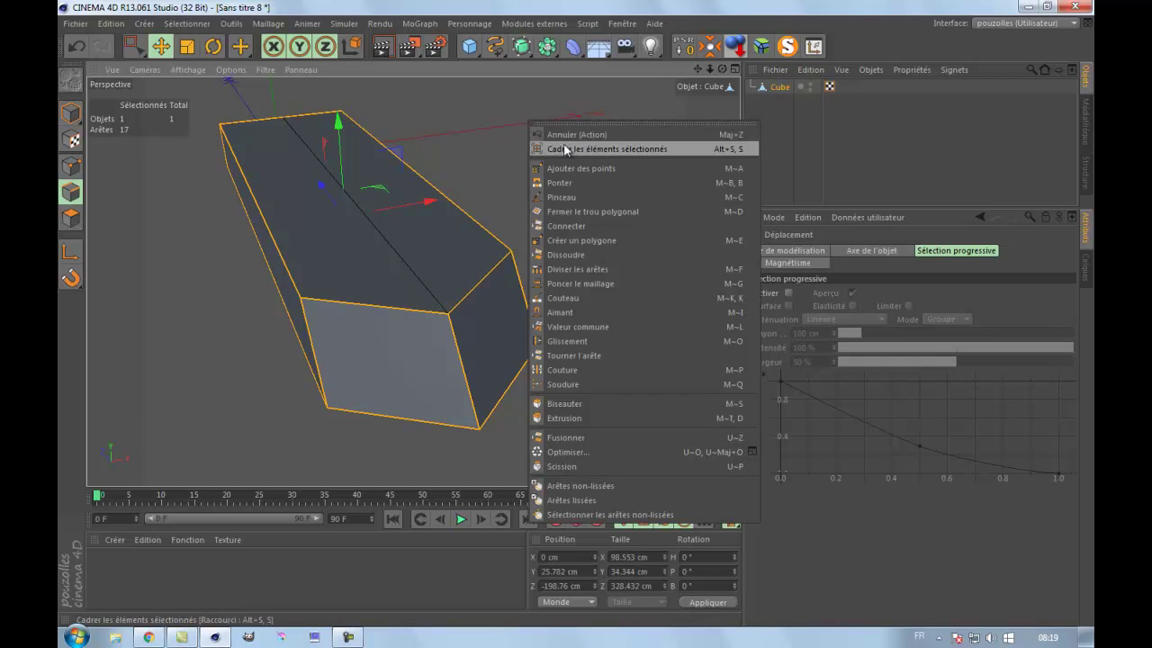
click(558, 404)
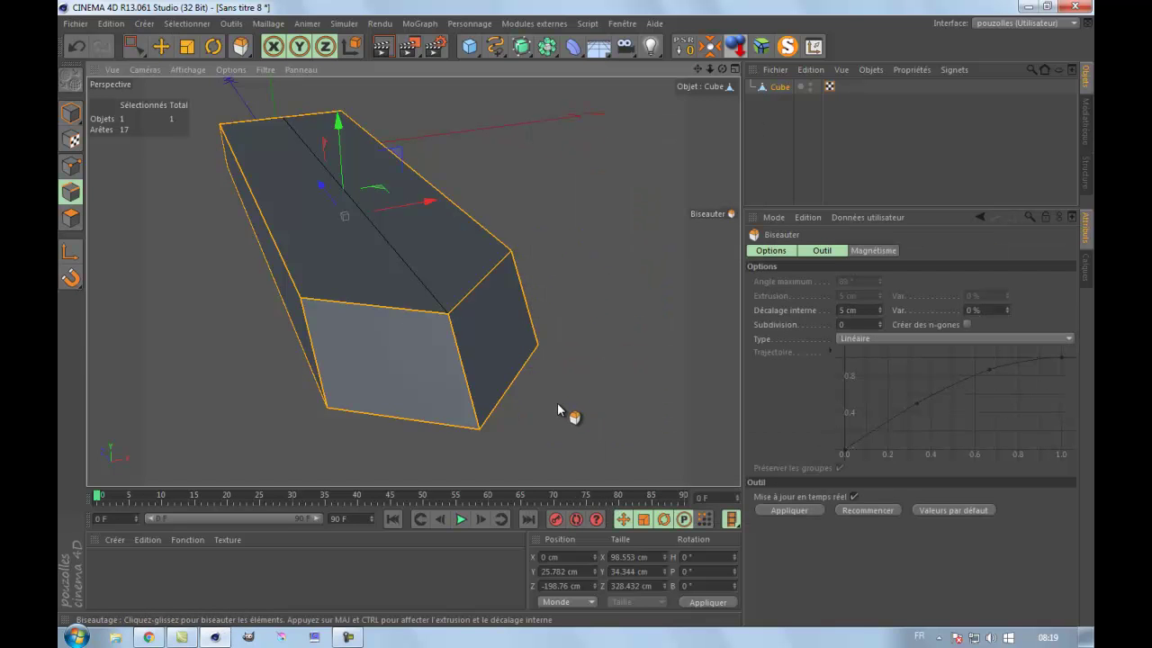
scroll(557, 402, up, 1)
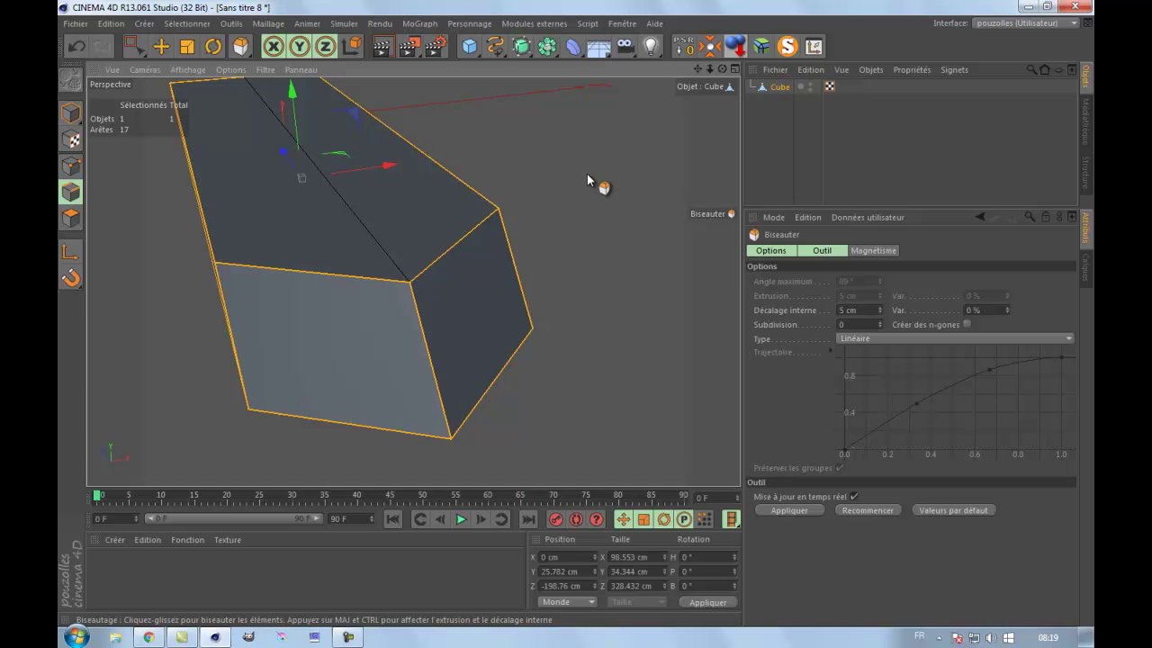
Step: Try a freehand bevel with an inner offset of about 2.1 cm on the selected edges and undo it
drag(587, 174, 577, 313)
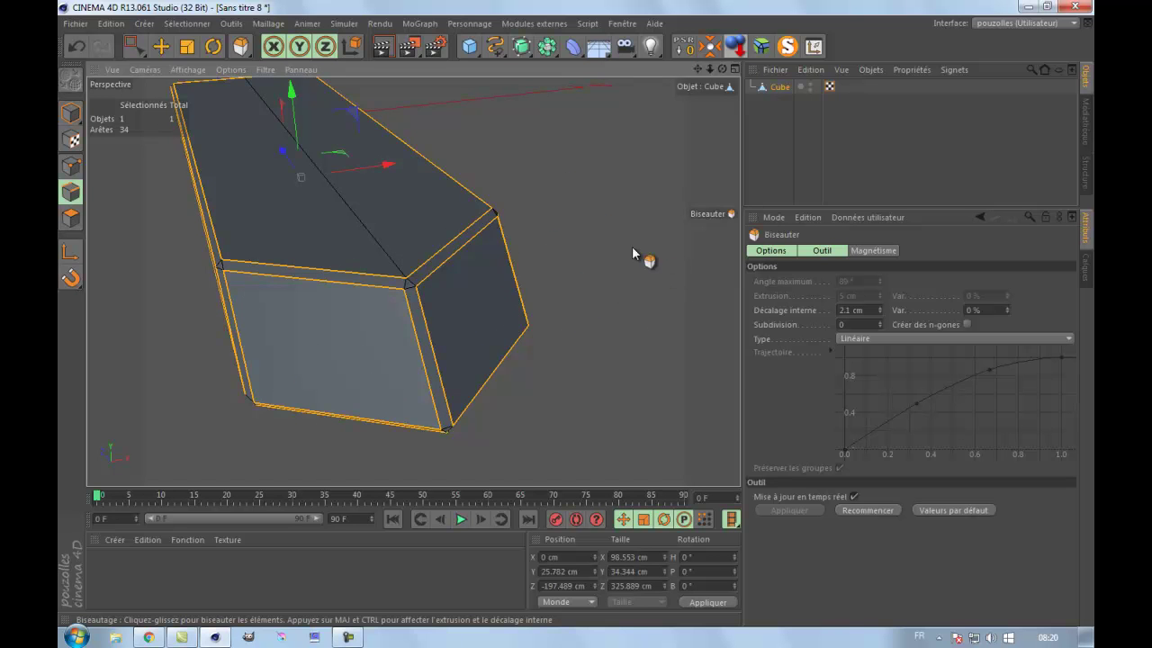
click(73, 45)
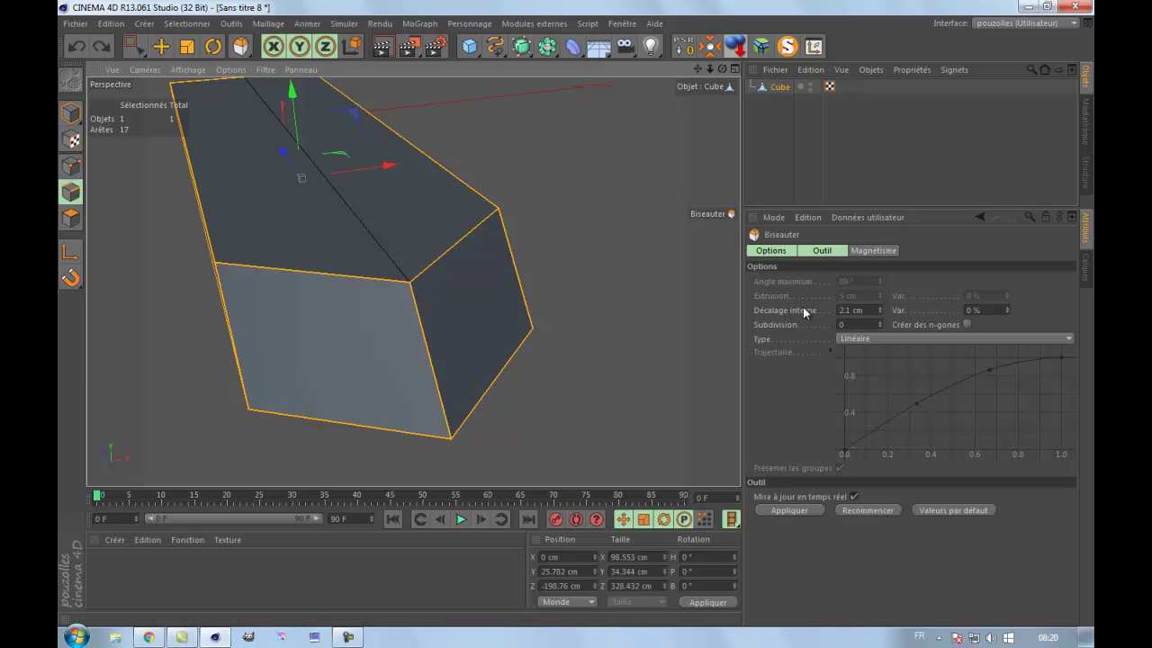
Step: Bevel the selected edges with a Décalage interne of 1 cm and render the chassis from two angles
double_click(846, 310)
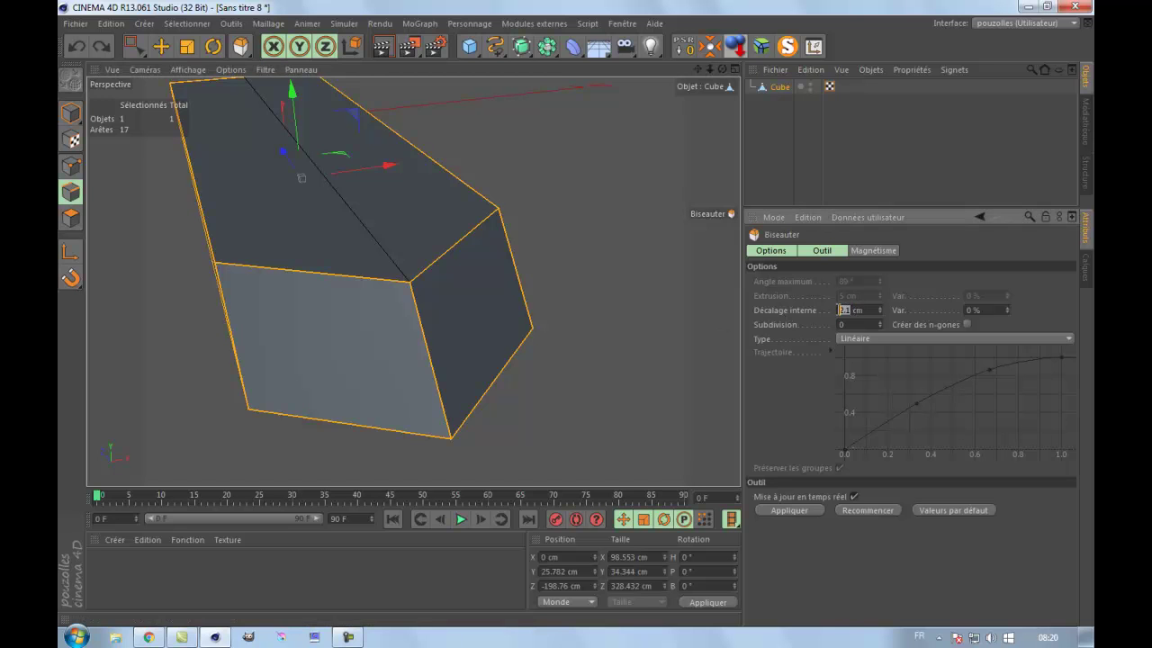
text(1)
click(788, 510)
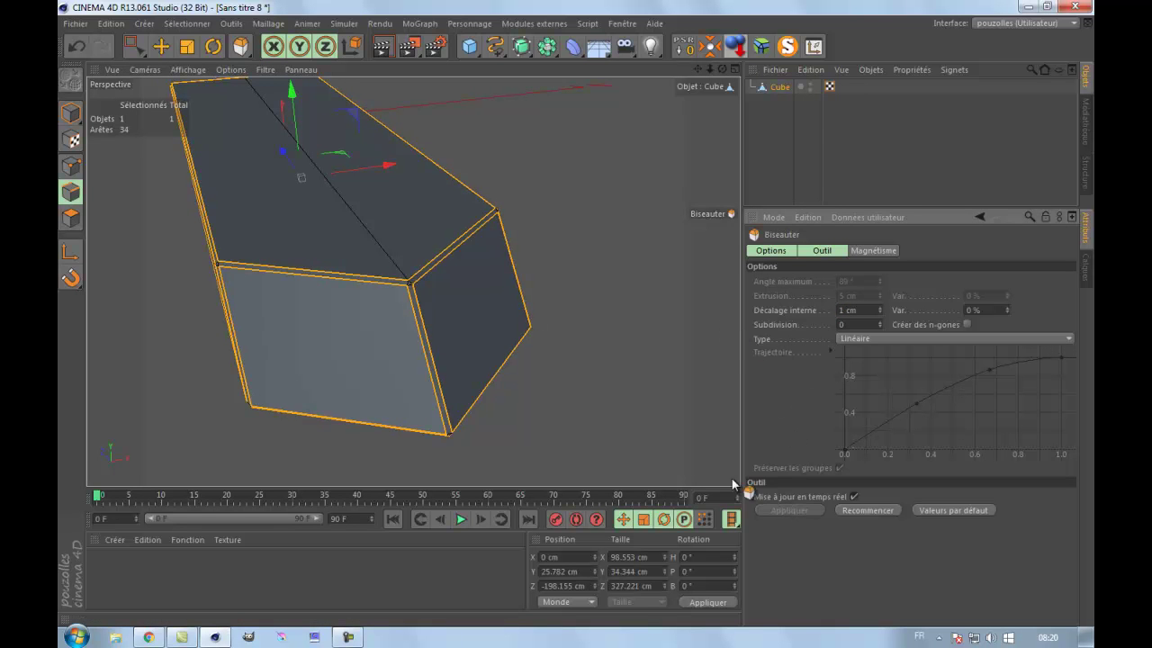
click(384, 49)
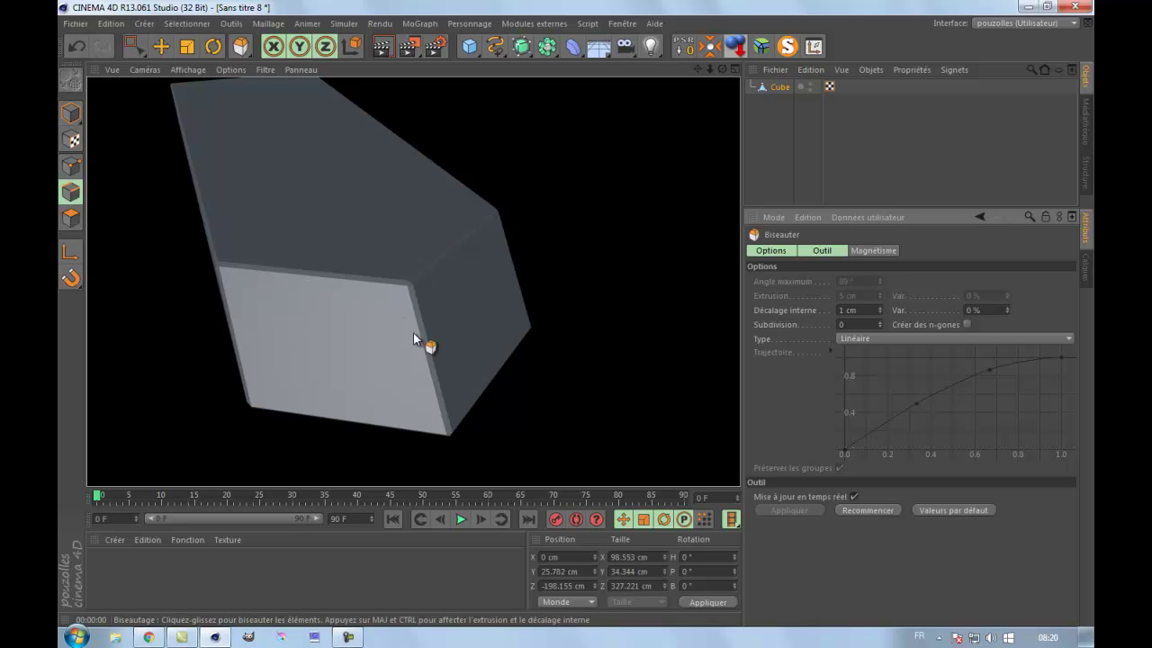
drag(722, 69, 577, 321)
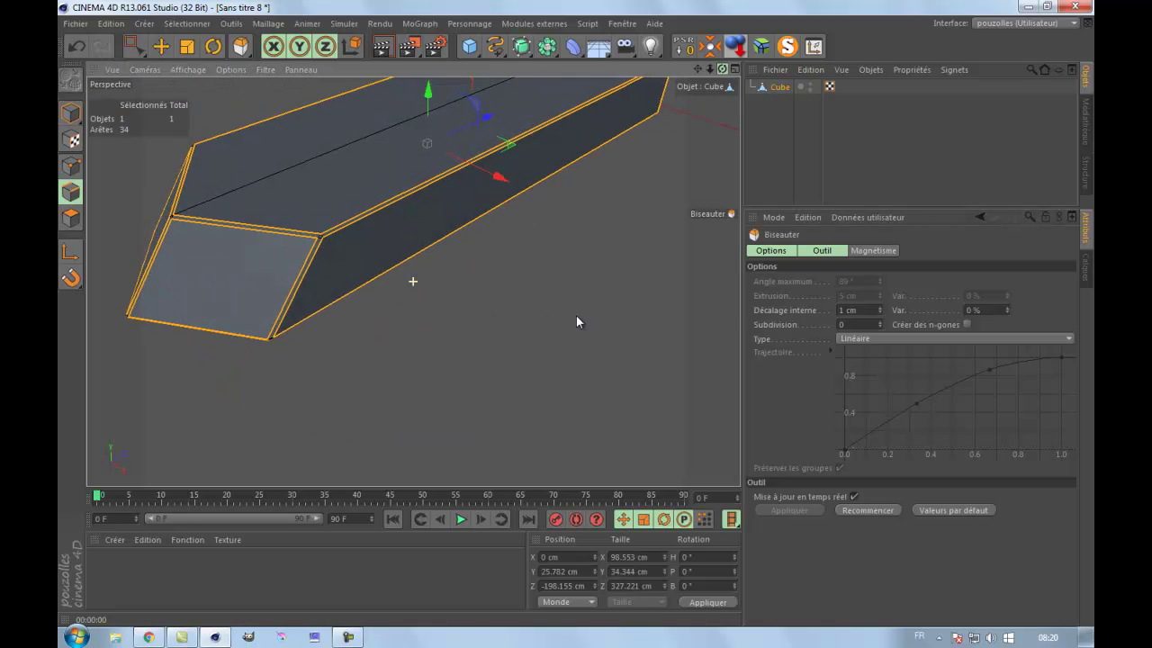
click(384, 47)
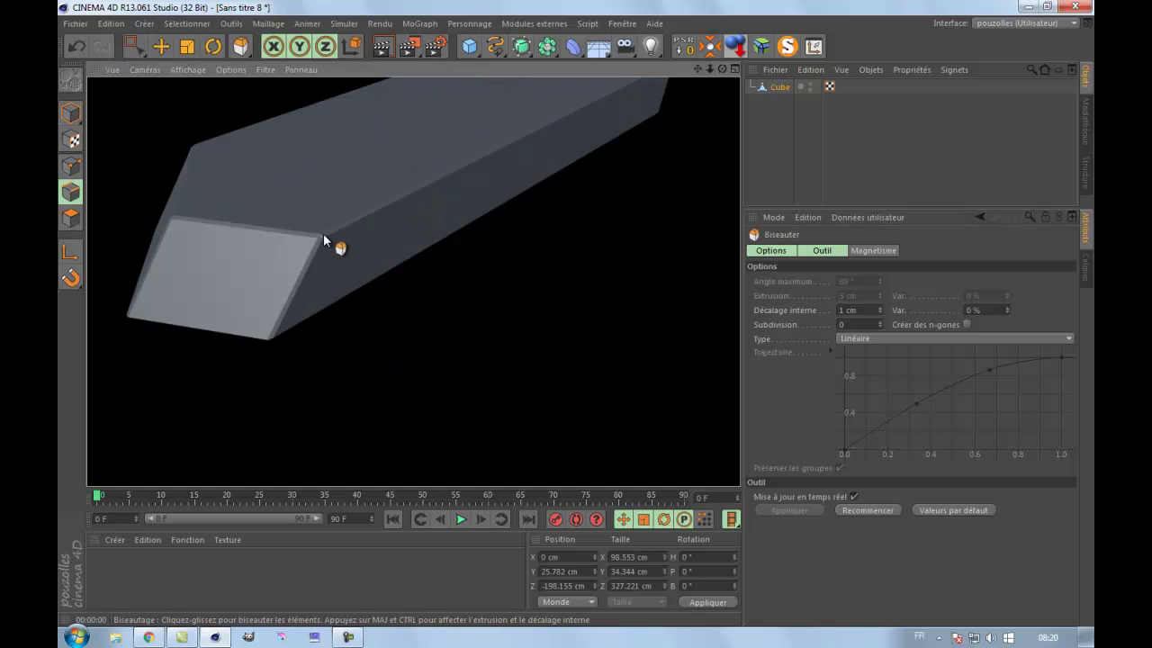
Step: Undo the bevel, reapply it with Subdivision set to 1, and render a close-up of the front corner
click(76, 43)
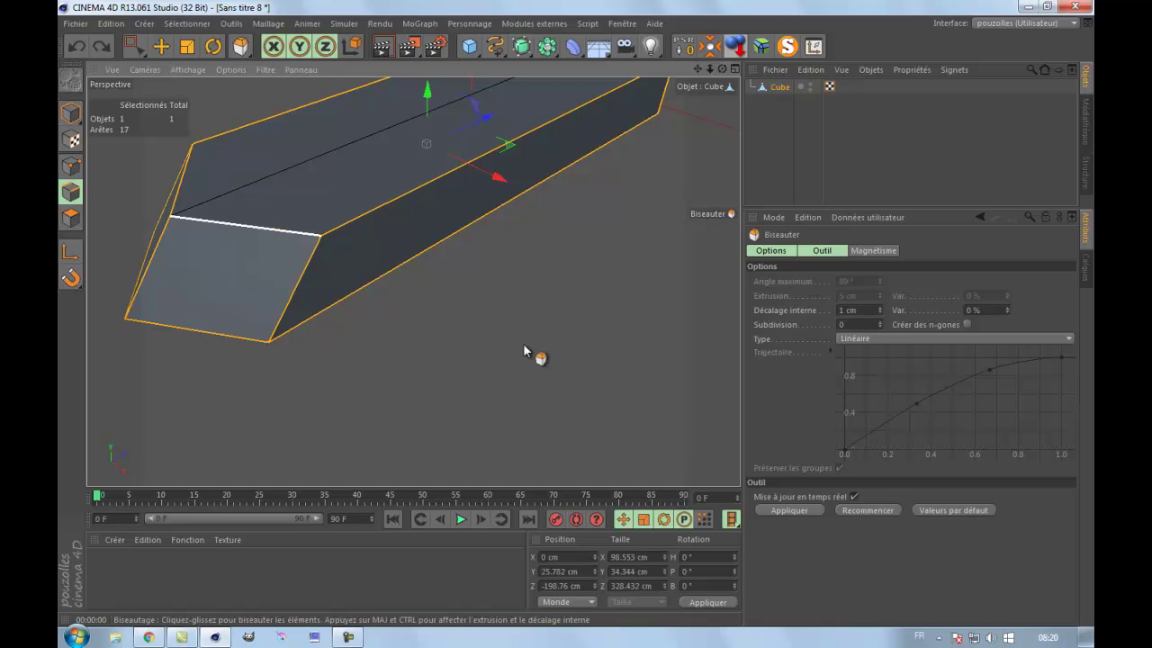
click(881, 322)
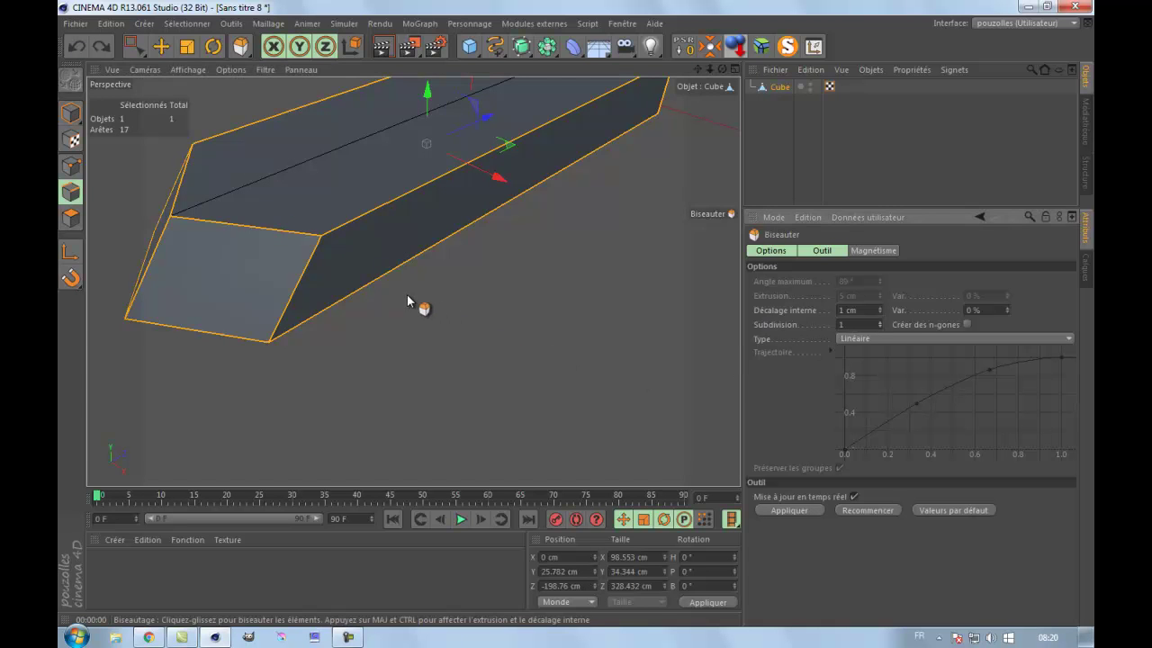
click(796, 511)
scroll(321, 239, up, 8)
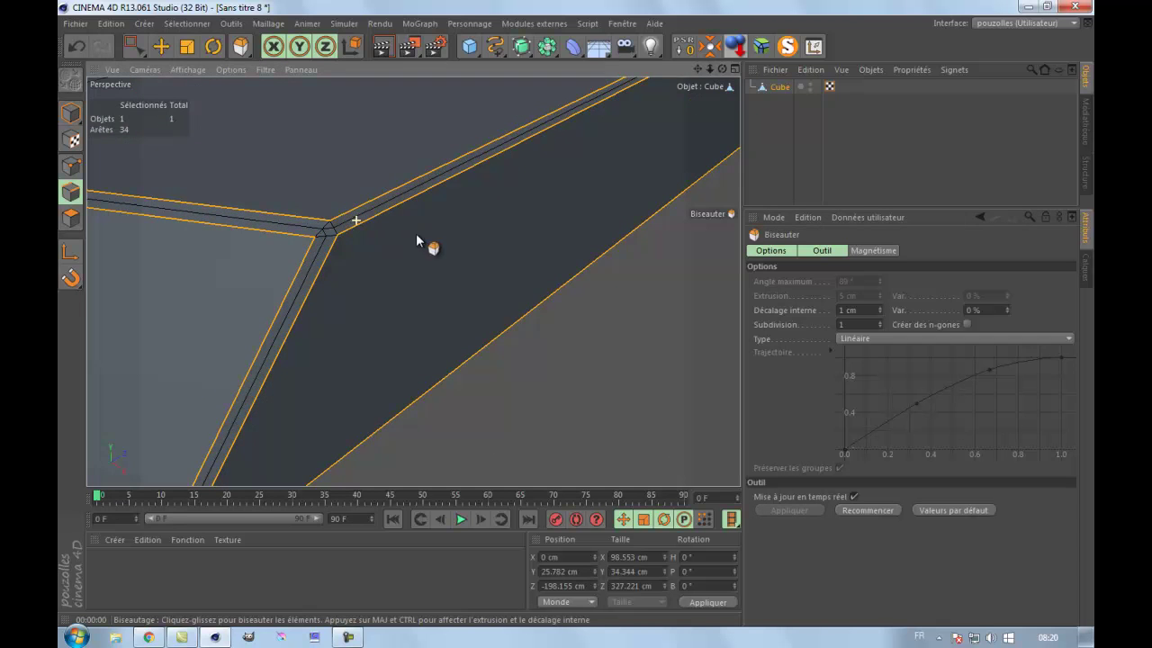
click(386, 48)
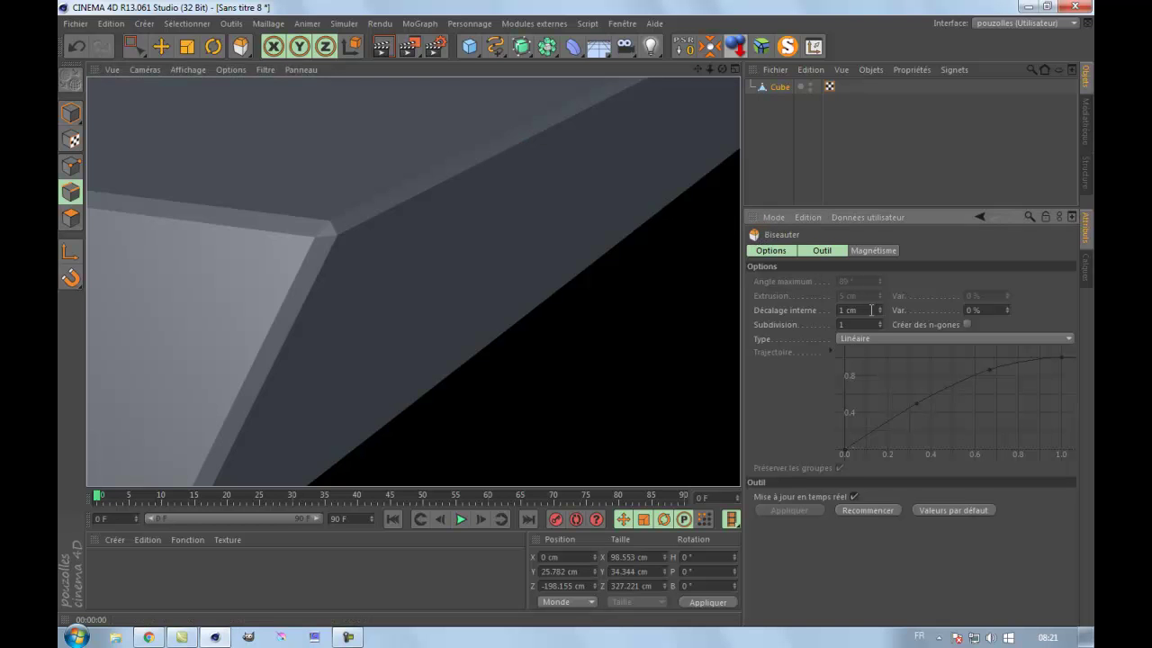
Step: Change the bevel type to Convexe and check the rounded edges on the whole chassis
click(862, 338)
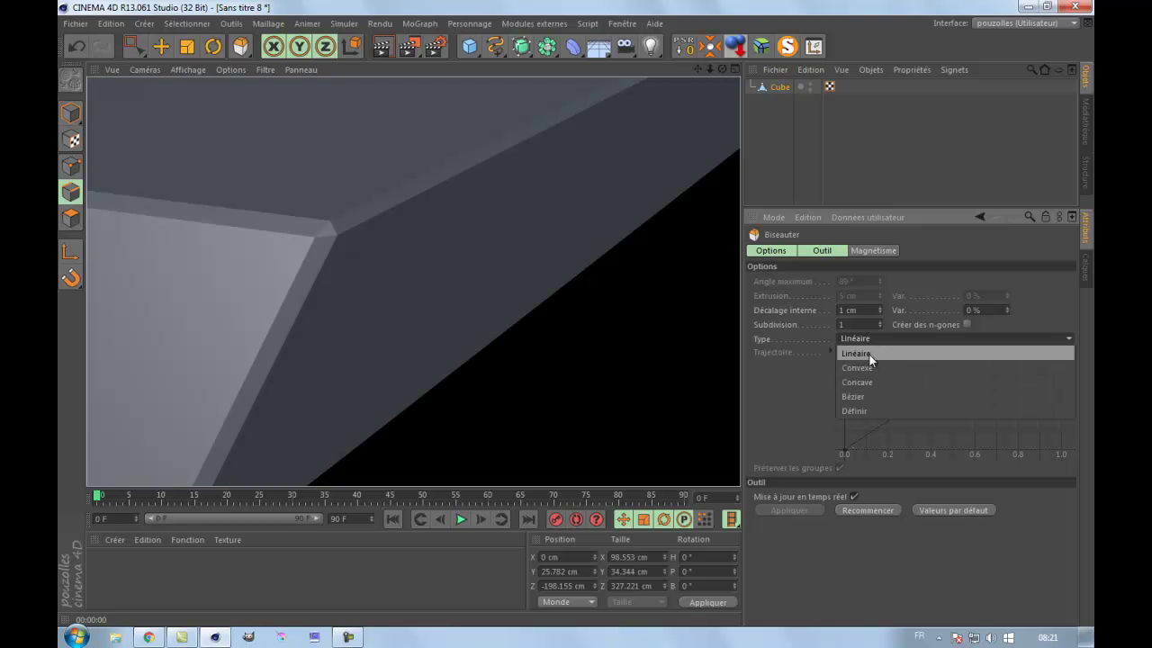
click(874, 368)
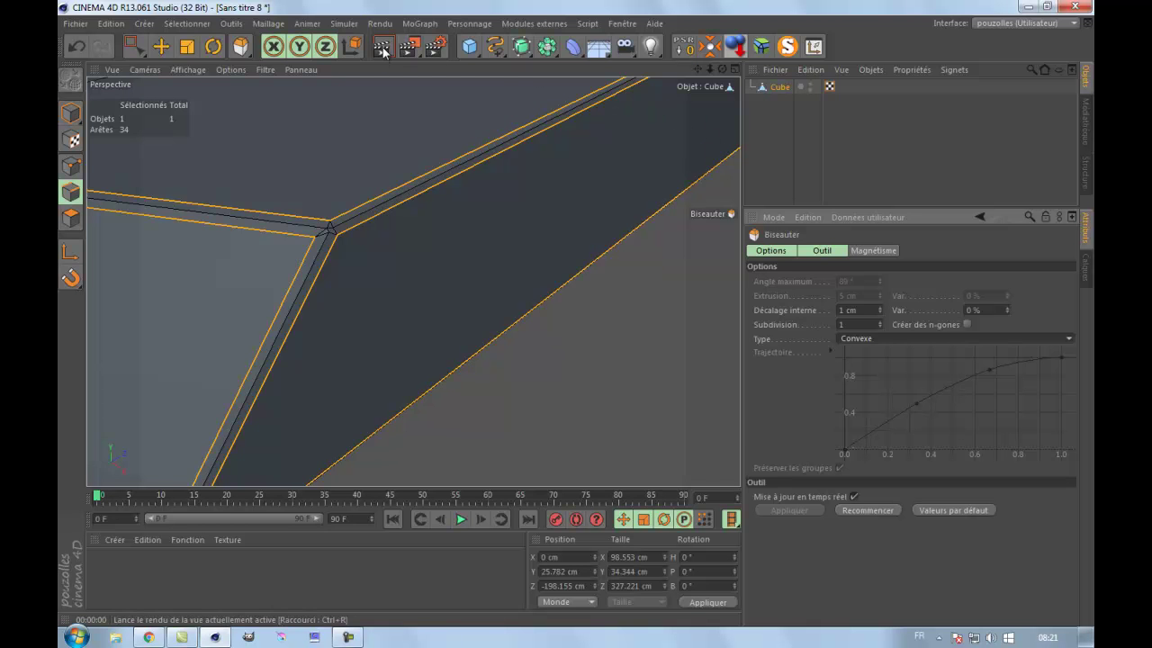
drag(723, 70, 585, 311)
scroll(639, 209, down, 5)
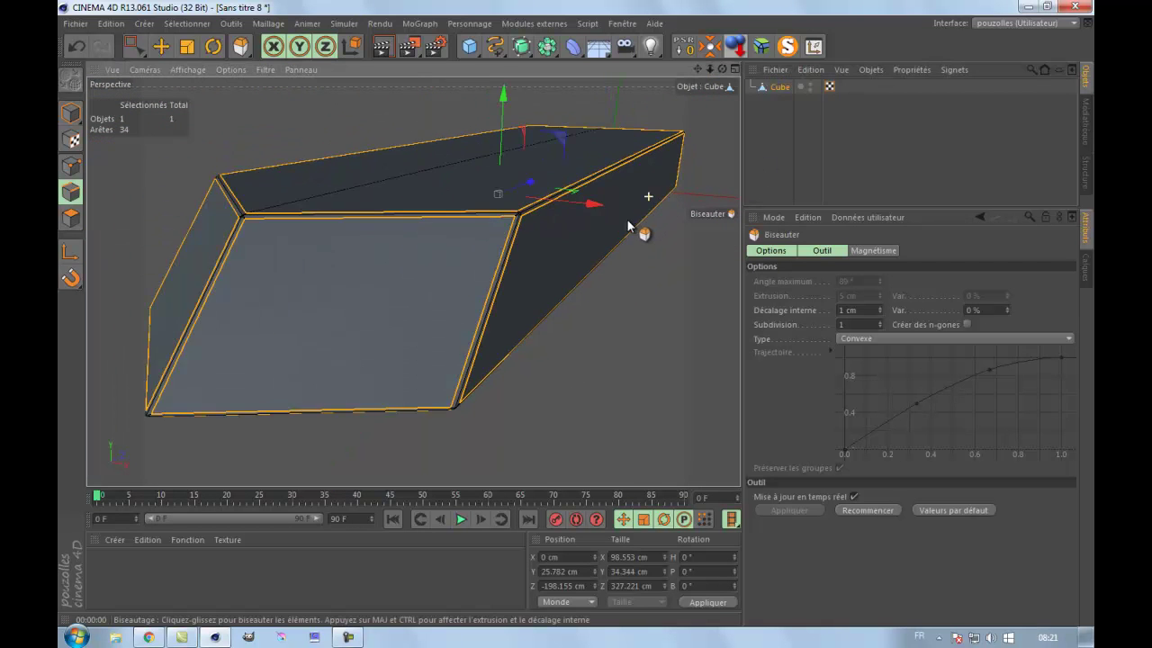
Step: Add a second cube and move it along Z to about -377 cm, in front of the chassis
click(469, 46)
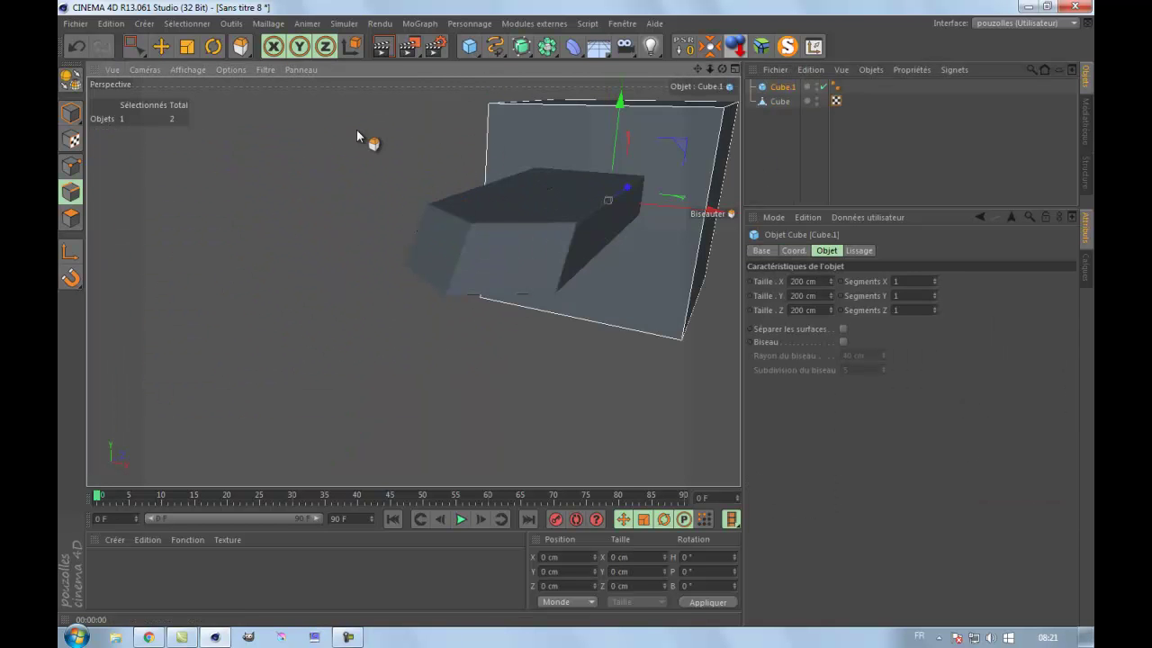
drag(633, 185, 462, 264)
scroll(470, 257, down, 2)
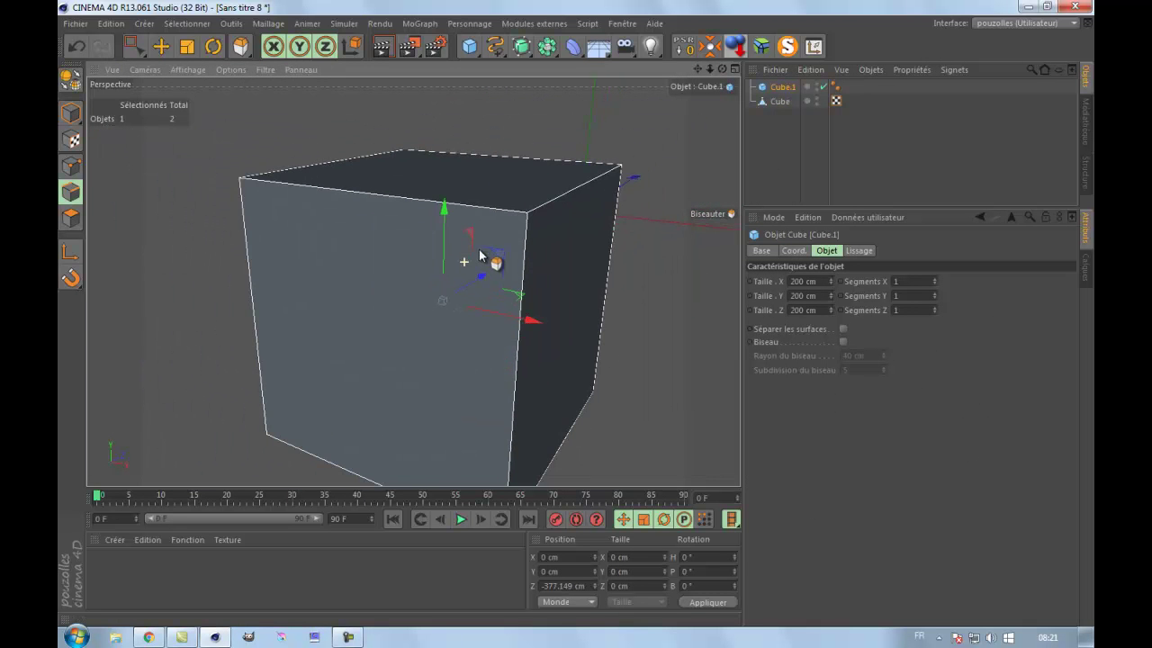
Step: Make the new cube editable and select all its points in point mode
click(70, 80)
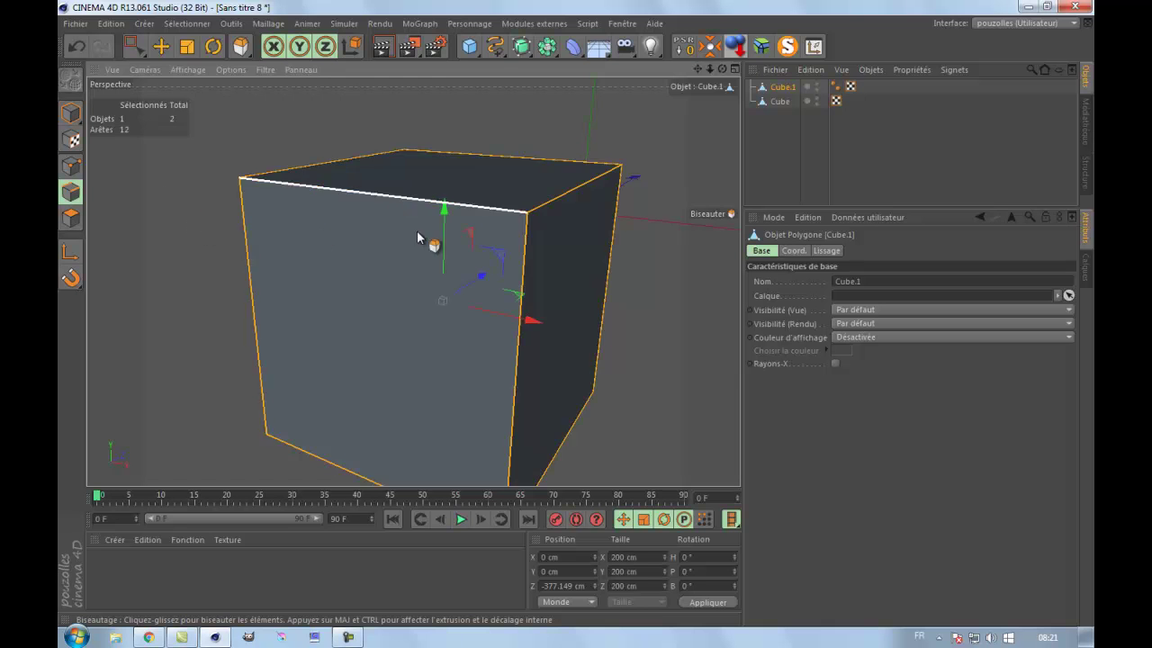
click(71, 166)
key(ctrl+a)
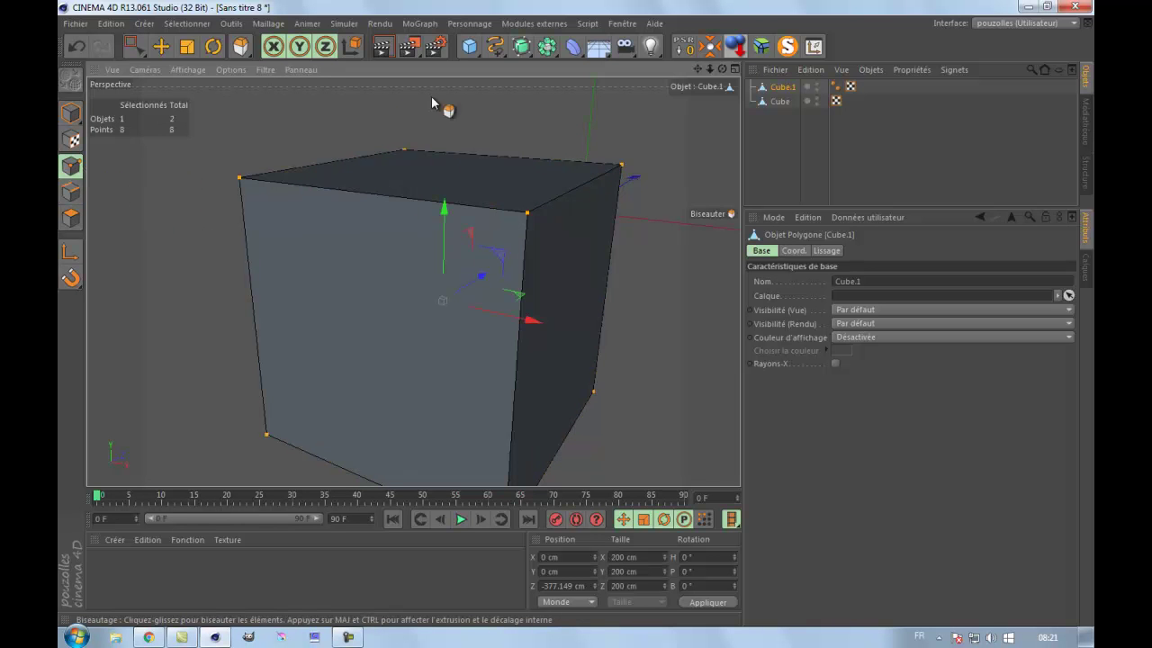
Step: Select all polygons of the second cube, then switch to edge mode with all its edges selected
click(70, 217)
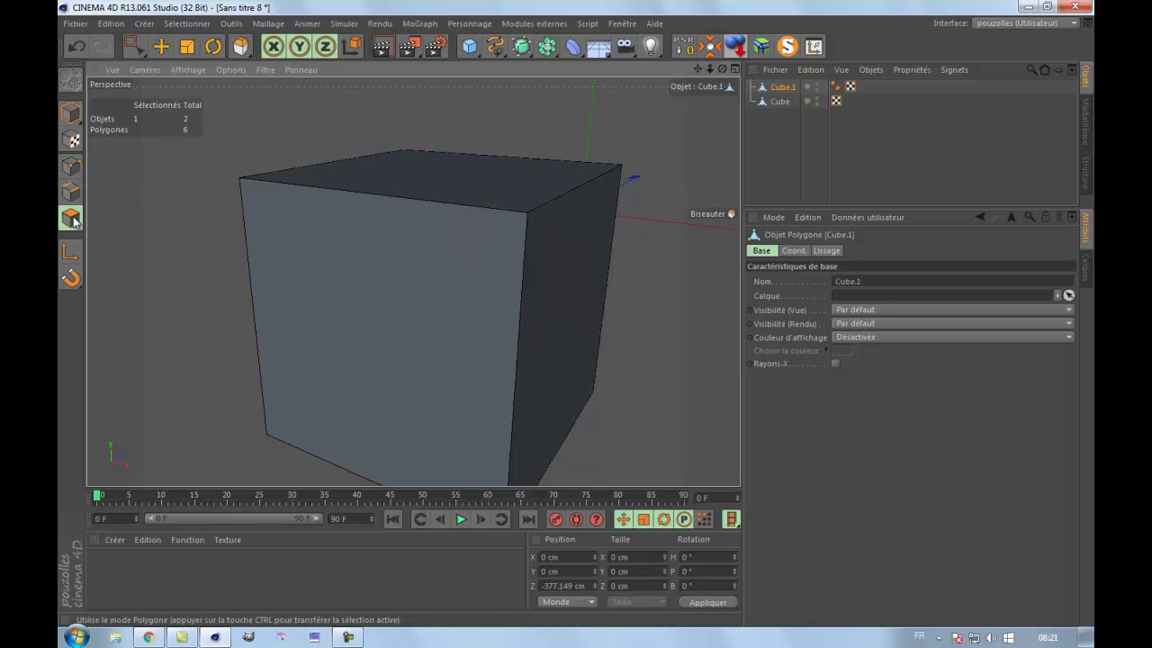
key(ctrl+a)
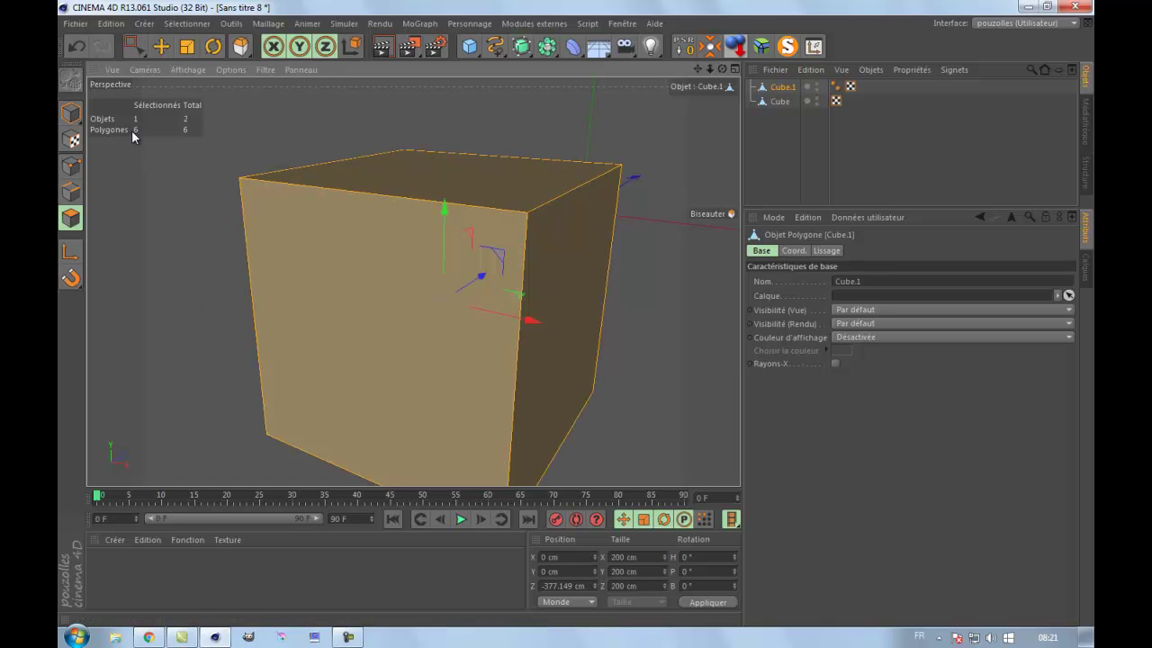
click(72, 190)
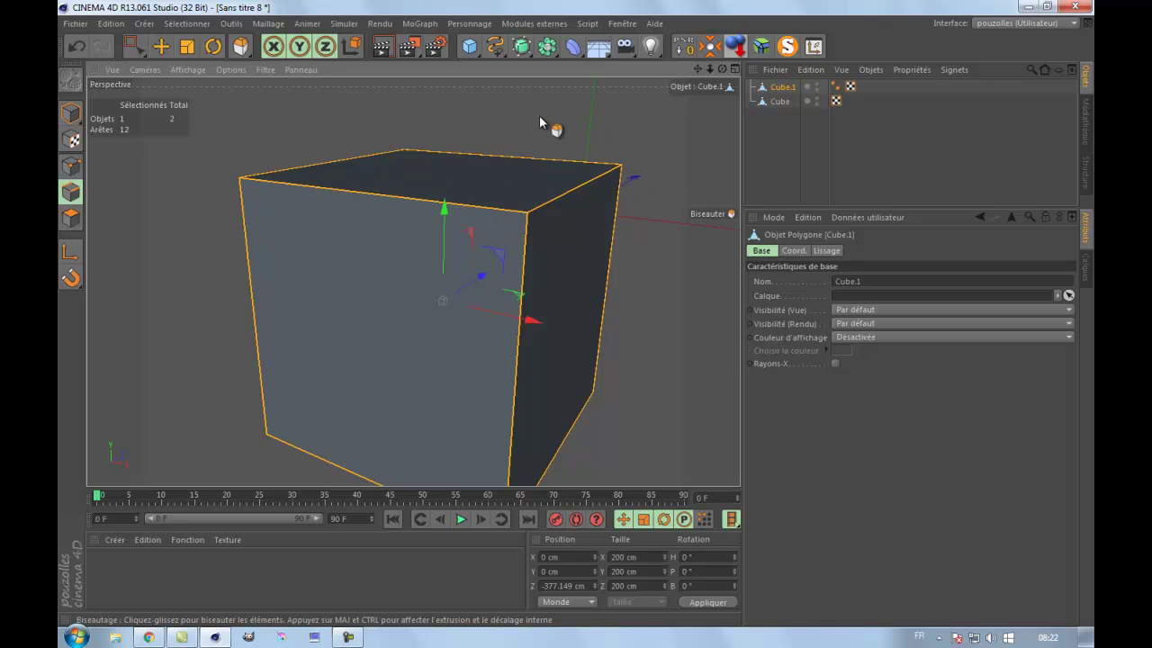
Step: Bevel all edges of the second cube with an inner offset of about 22.6 cm and set Subdivision to 5
click(241, 45)
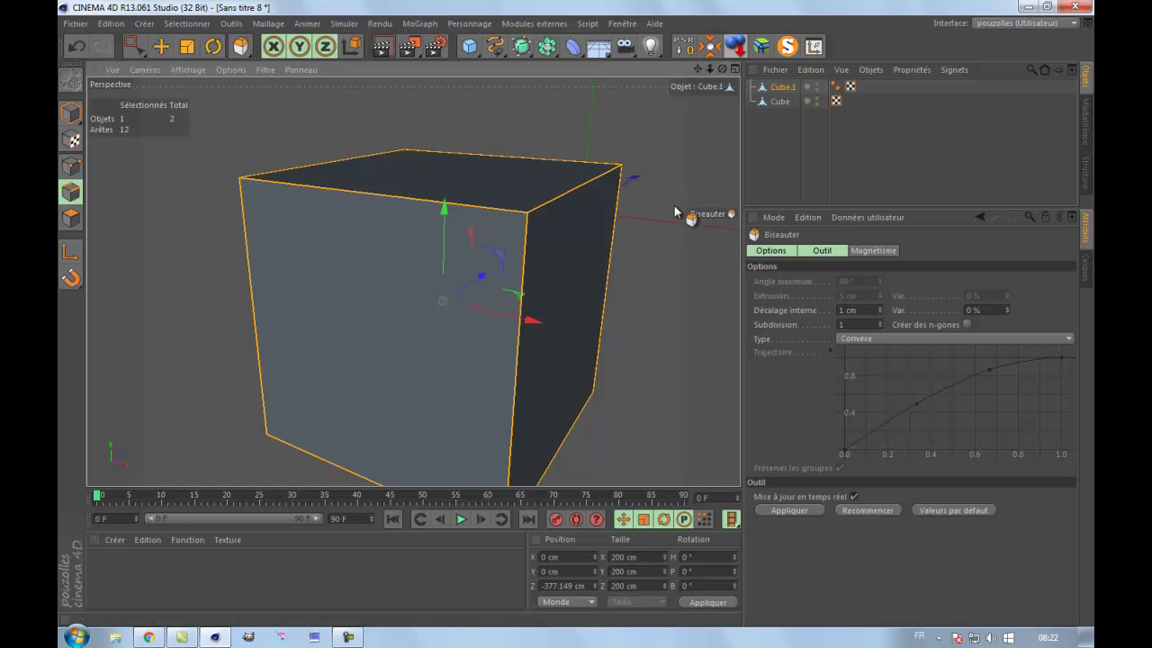
drag(576, 313, 588, 311)
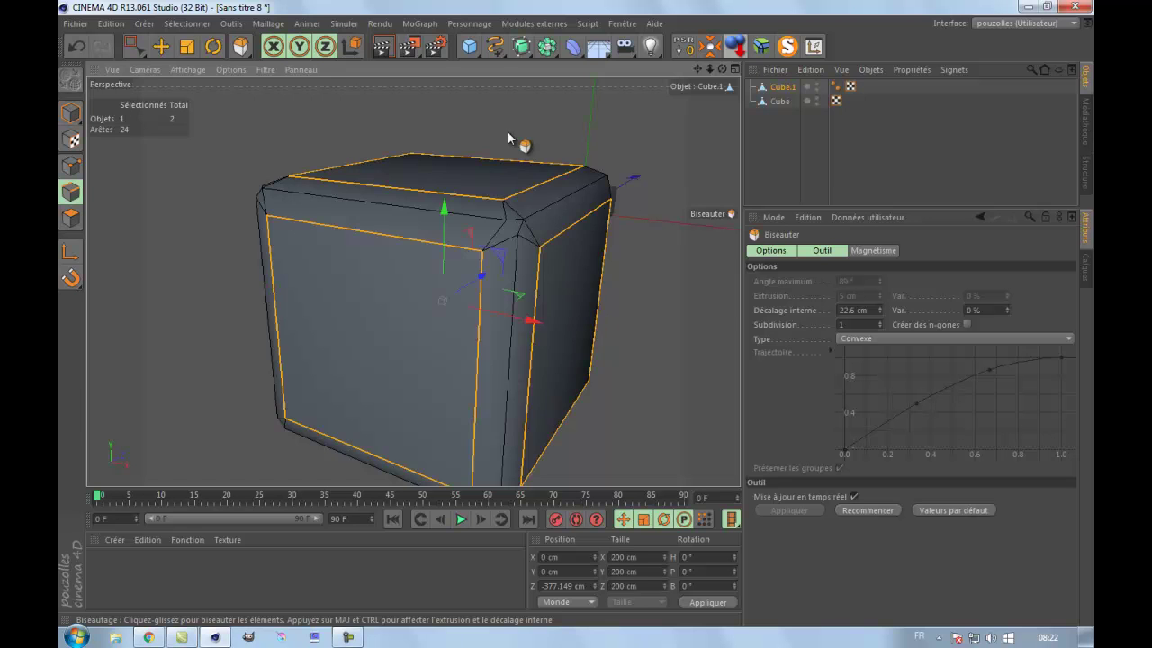
click(881, 322)
click(881, 321)
click(881, 321)
click(881, 322)
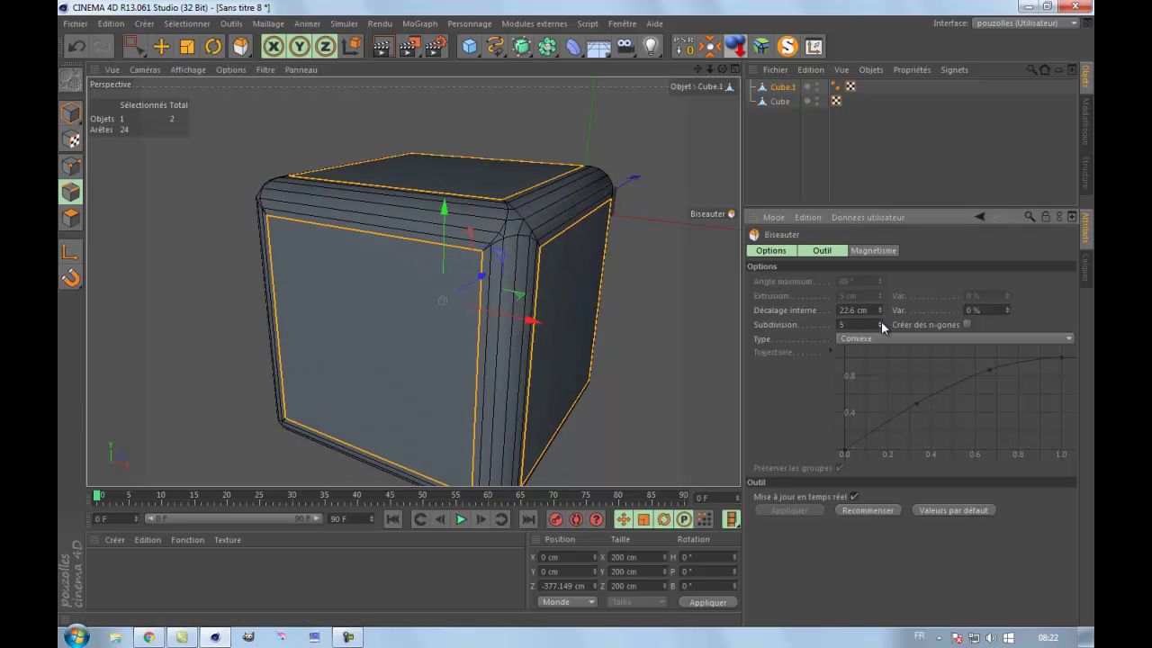
Step: Change the cube's bevel type to Linéaire and examine the flat chamfers along its edges
drag(722, 69, 559, 317)
scroll(512, 384, down, 3)
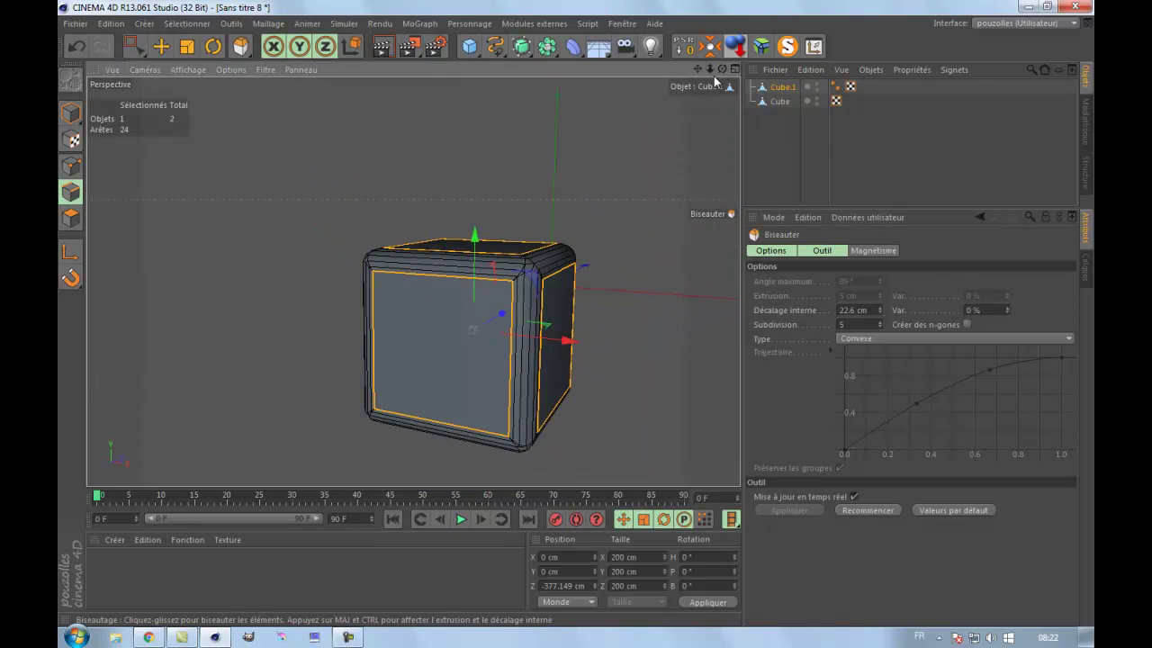
drag(723, 71, 576, 319)
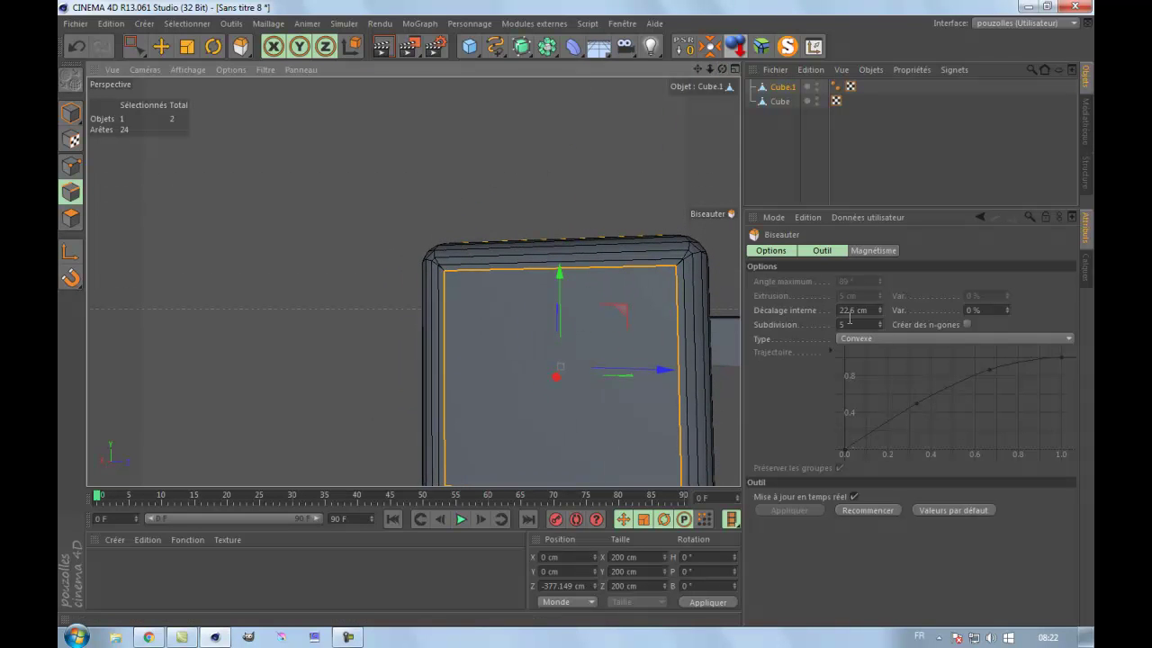
click(901, 338)
click(891, 351)
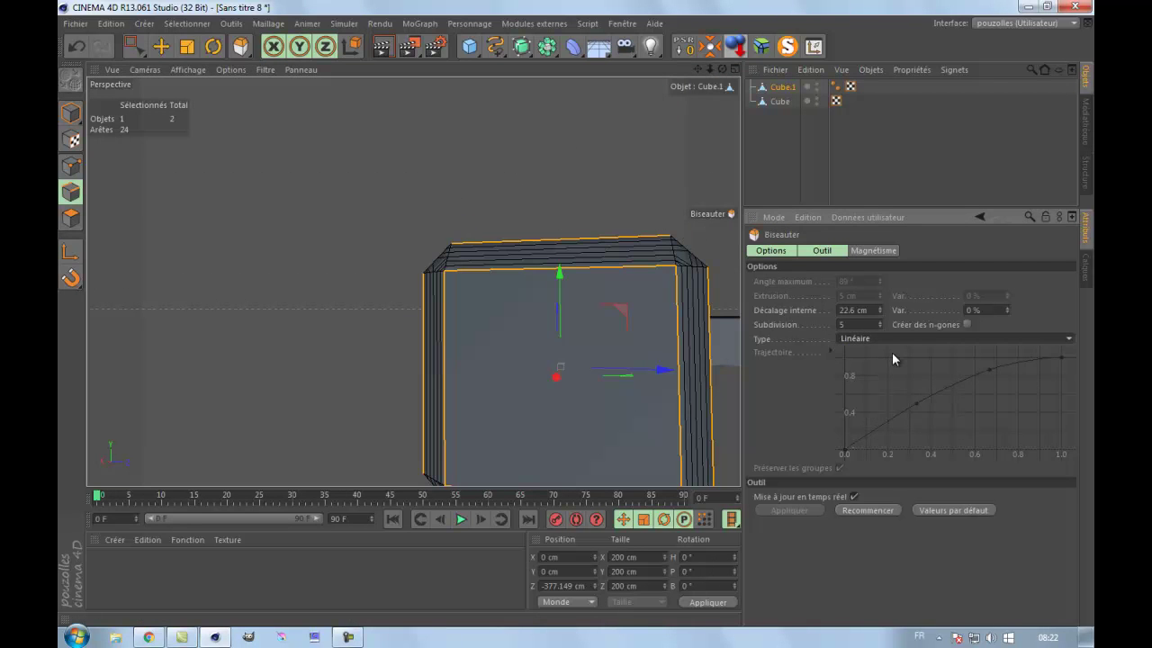
drag(720, 70, 630, 306)
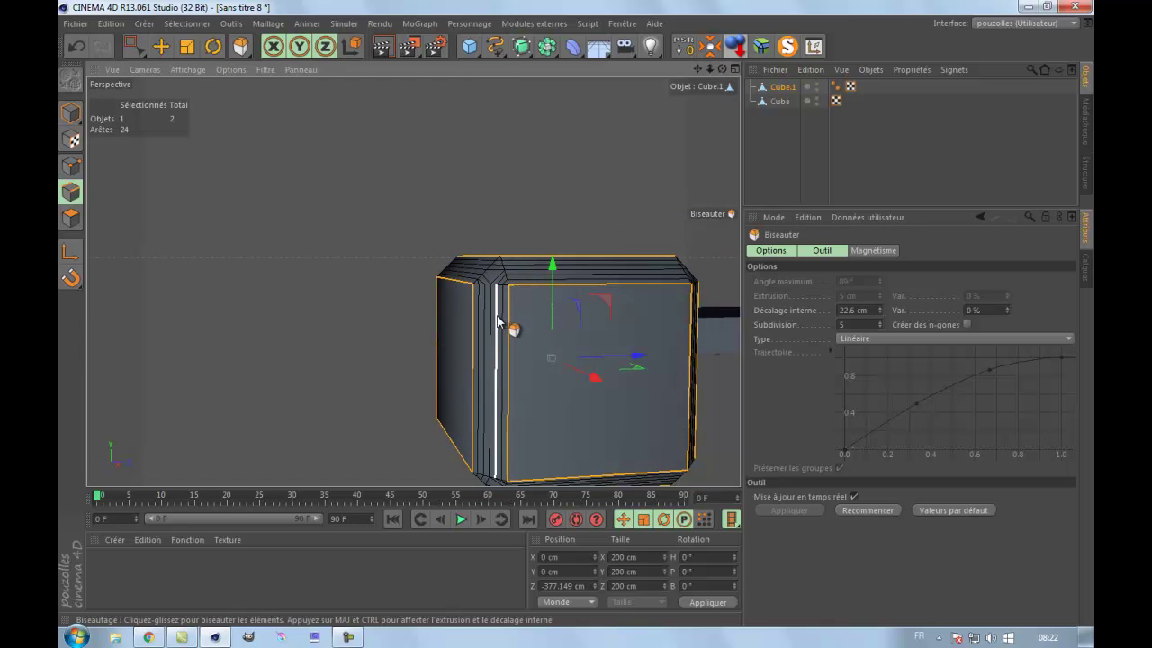
Step: Switch the cube's bevel type to Concave and inspect the hollowed edges from the other side
click(877, 336)
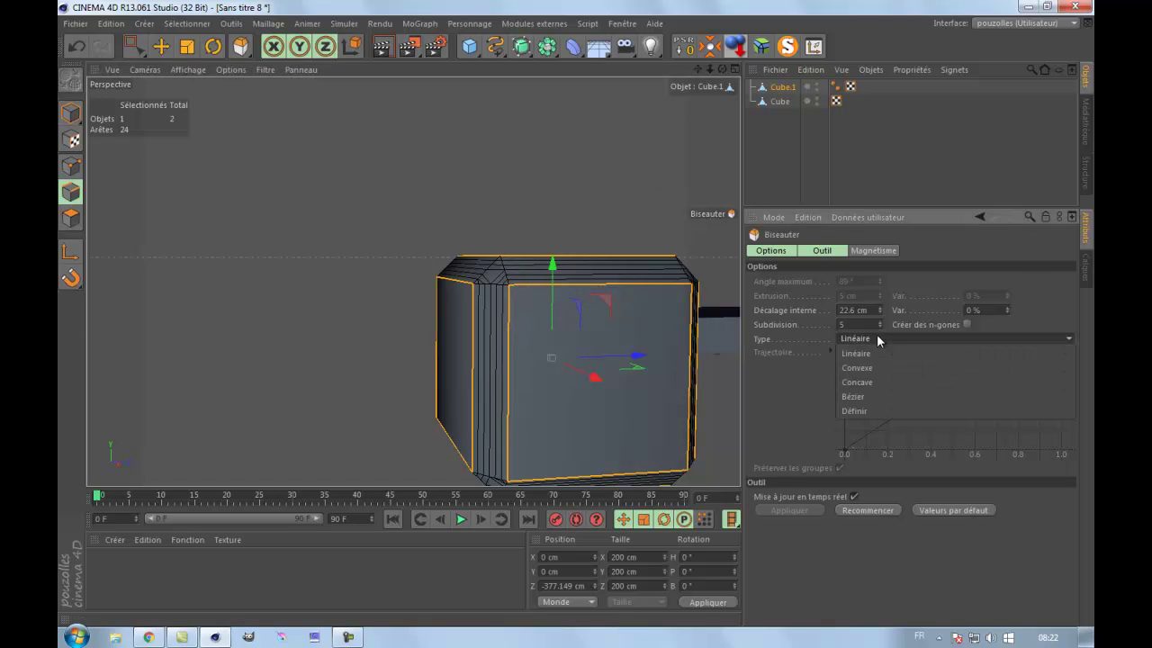
click(881, 381)
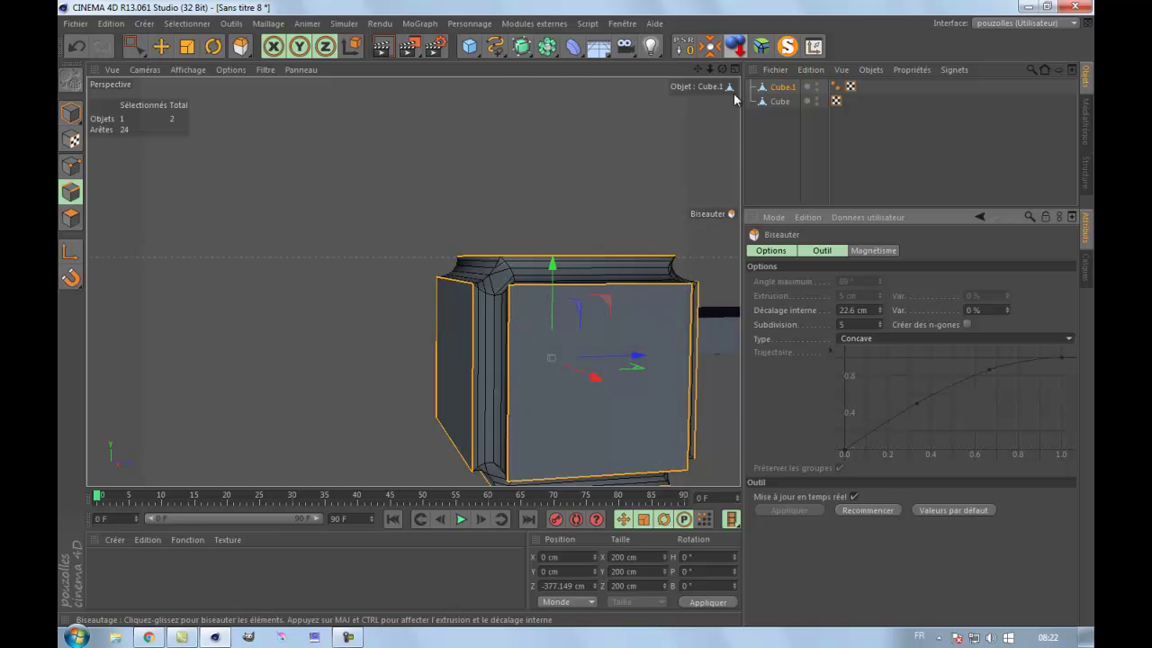
drag(723, 69, 589, 318)
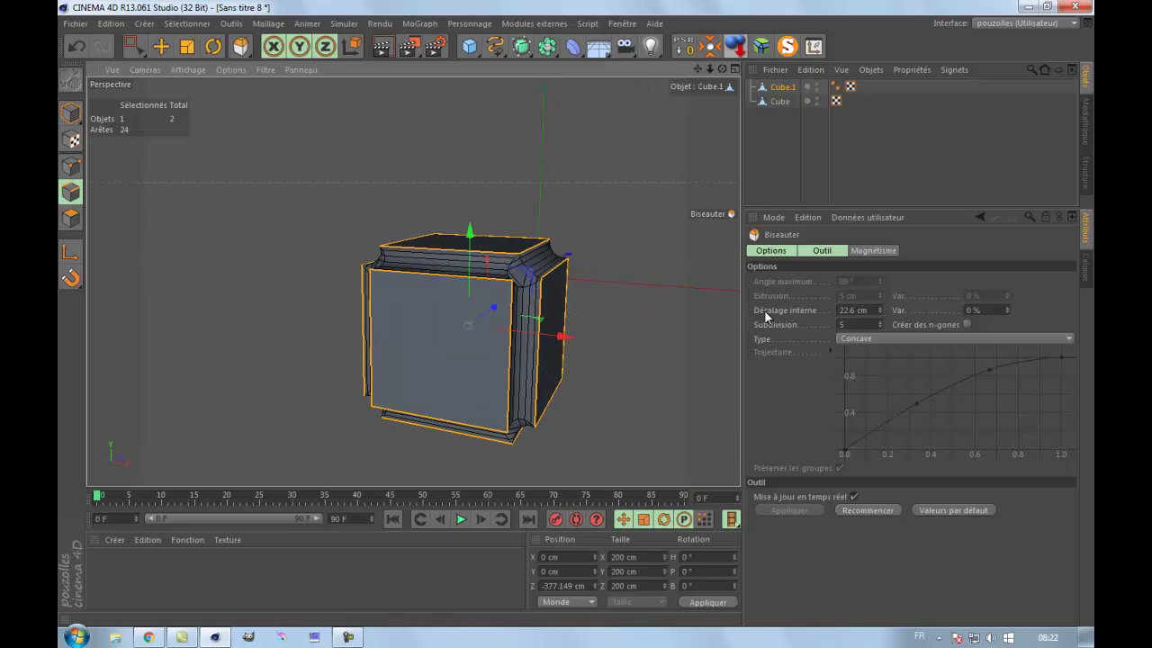
Step: Set the cube's bevel type to Bézier and render a close-up of one upper corner
click(915, 340)
click(904, 396)
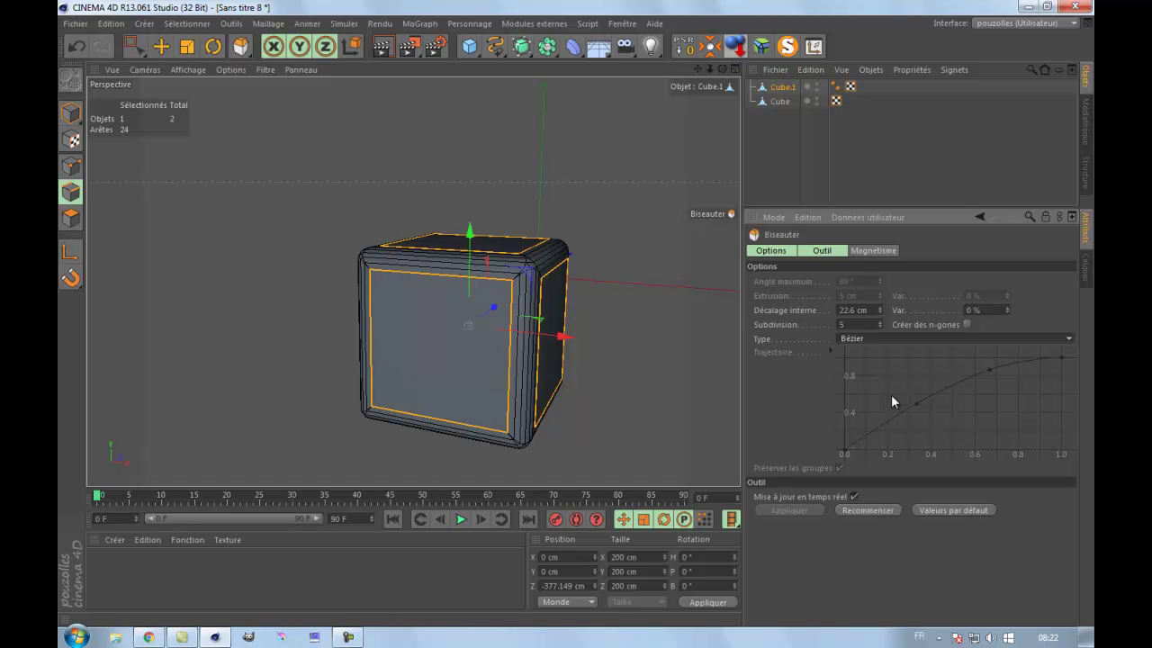
drag(721, 70, 576, 314)
scroll(526, 301, up, 5)
drag(721, 69, 539, 64)
click(381, 47)
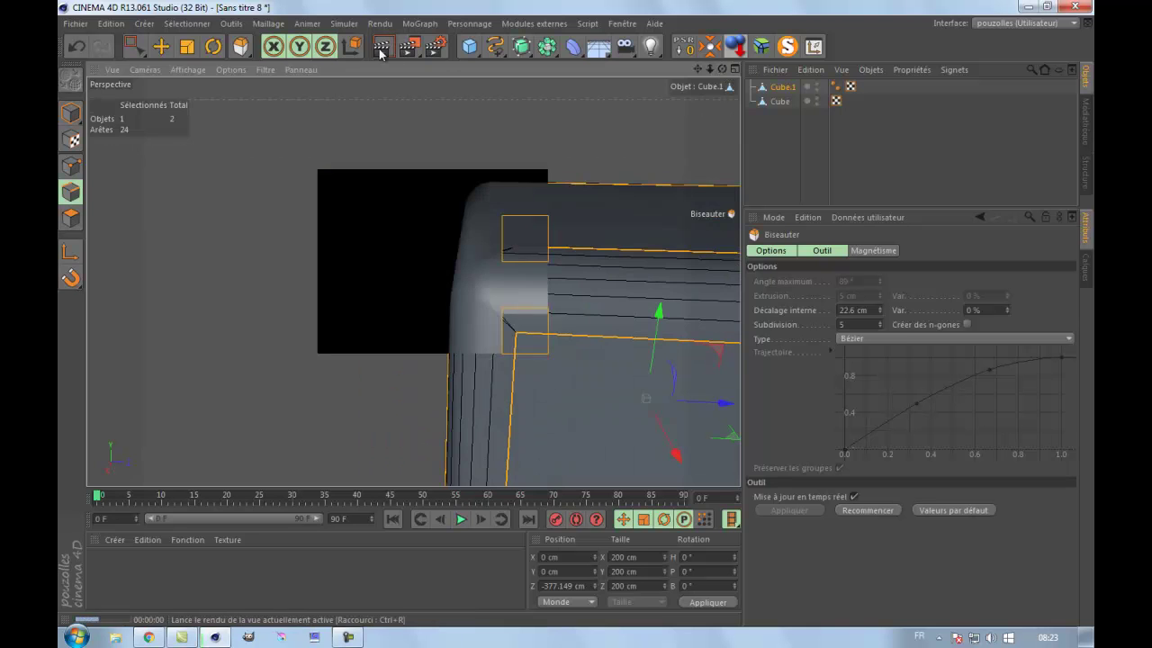
Step: Delete the second cube's smoothing tag and render the upper corner again
click(836, 88)
key(Delete)
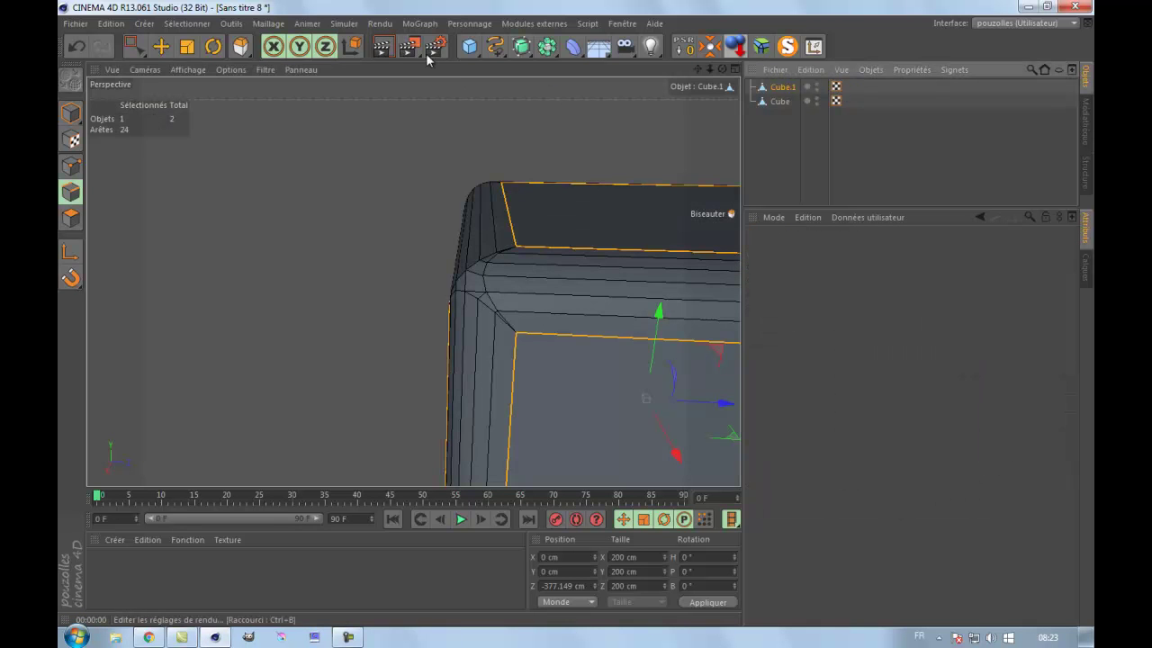
click(389, 50)
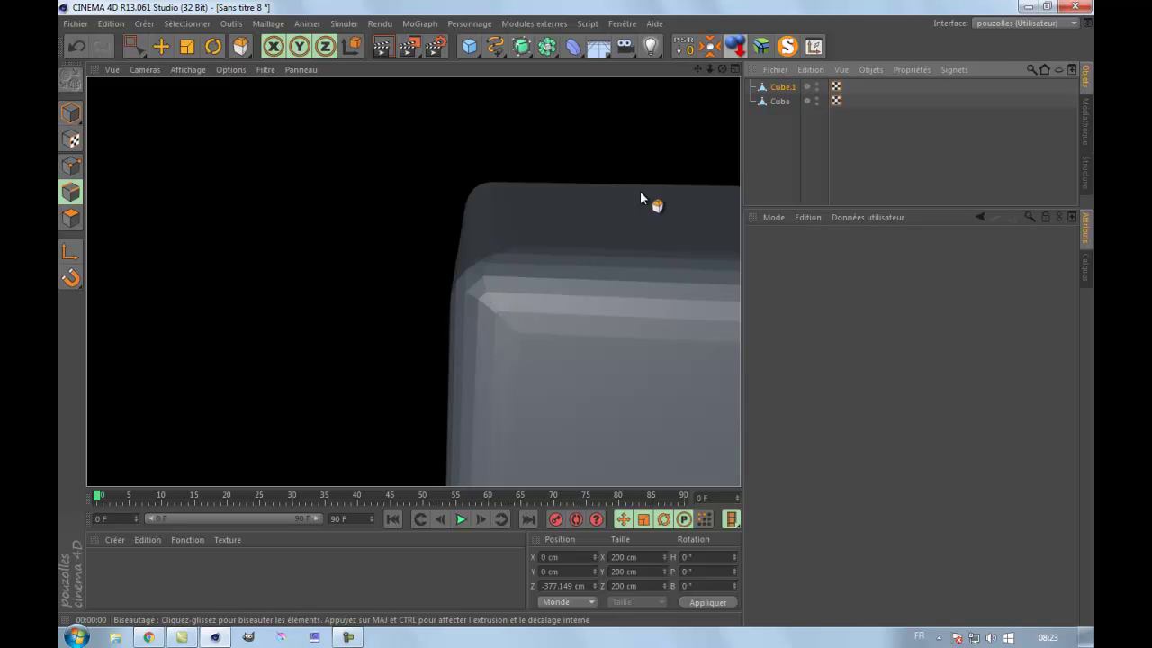
scroll(479, 276, down, 7)
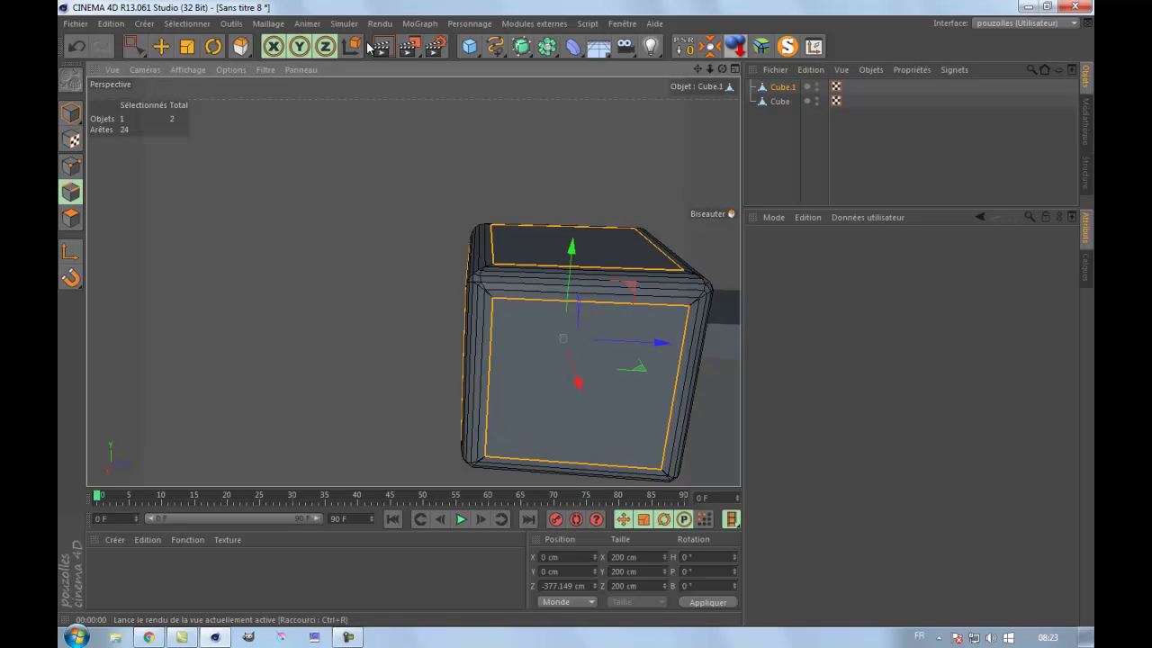
Step: Set the cube's bevel type to Définir and lower the profile curve's first inner point to about 0.25
click(241, 46)
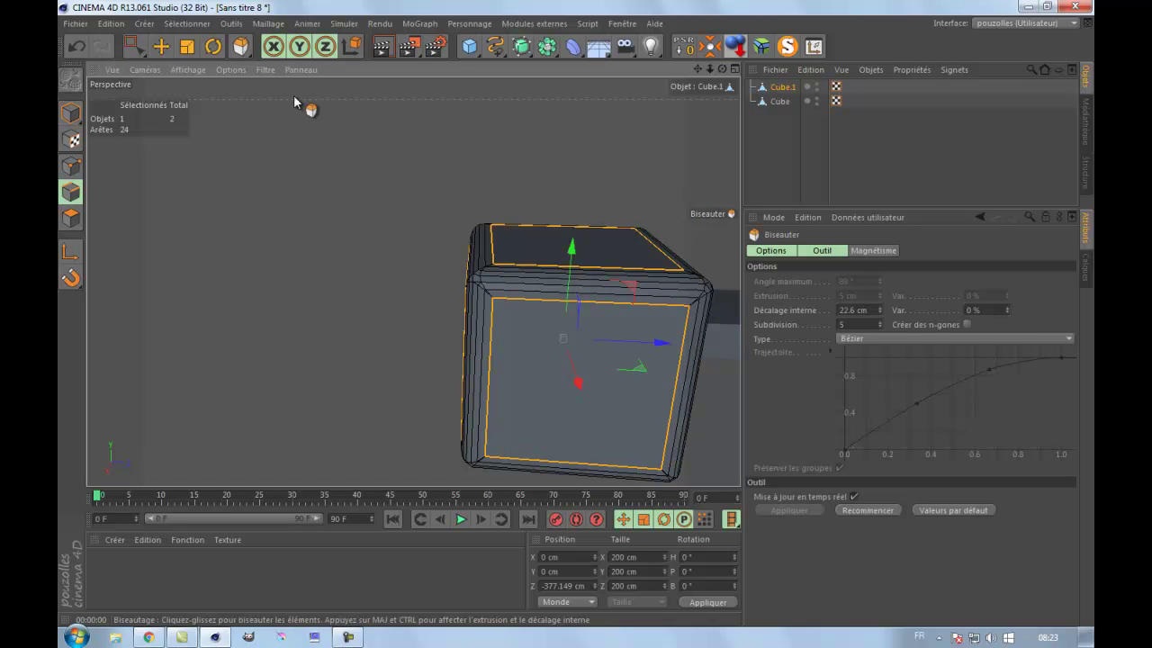
click(872, 343)
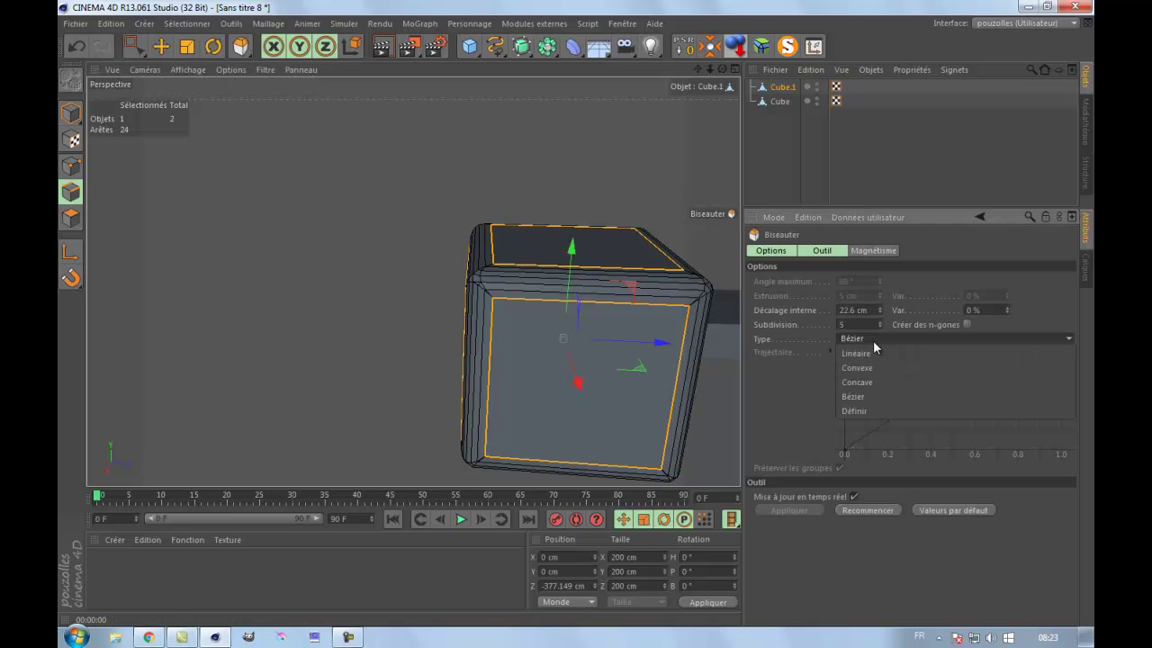
click(874, 412)
drag(917, 403, 937, 432)
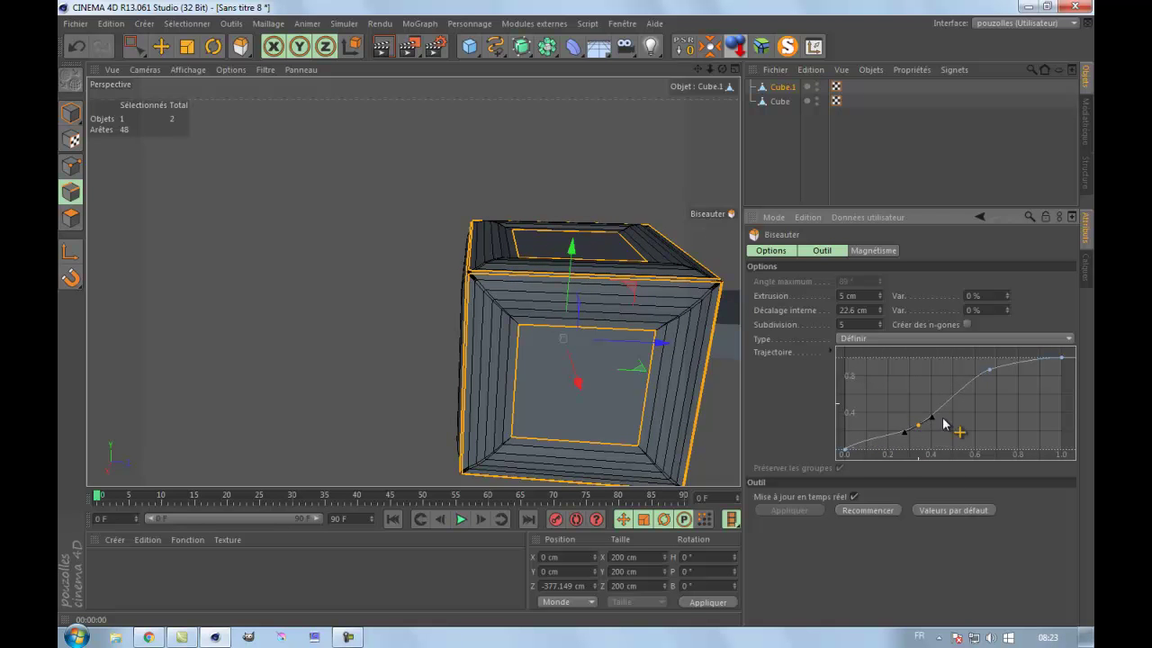
Step: Move the profile curve's second inner point down to about 0.1 near the curve's end and inspect the stepped edges up close
click(990, 372)
drag(990, 372, 1024, 444)
scroll(691, 236, up, 2)
scroll(574, 314, up, 5)
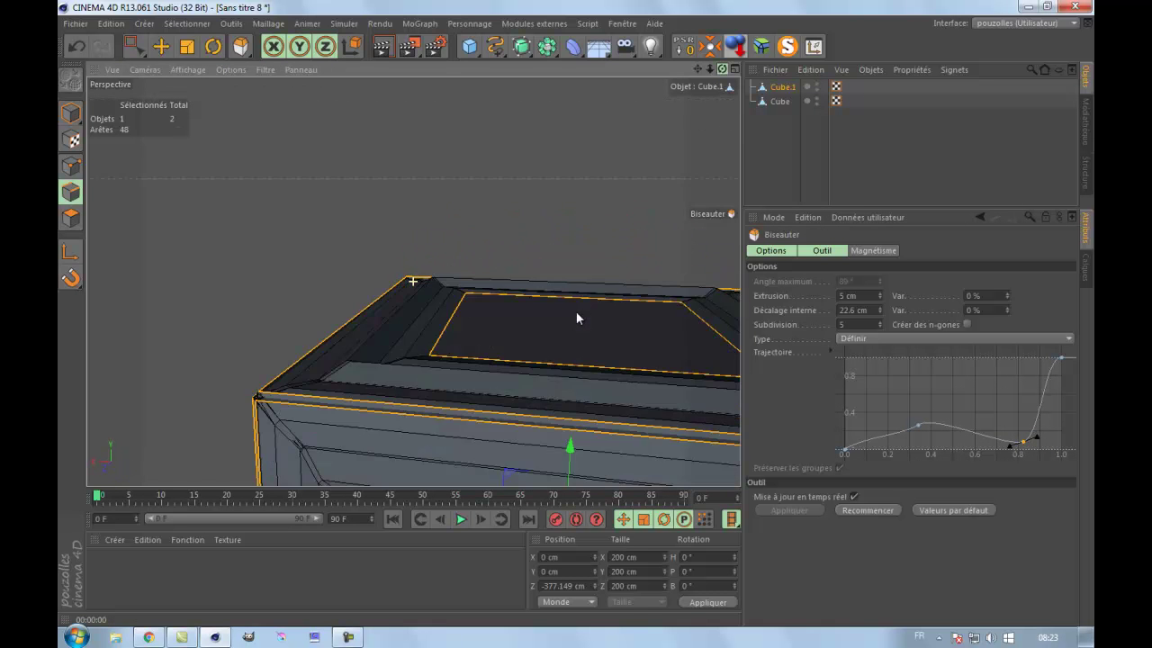
scroll(575, 311, up, 8)
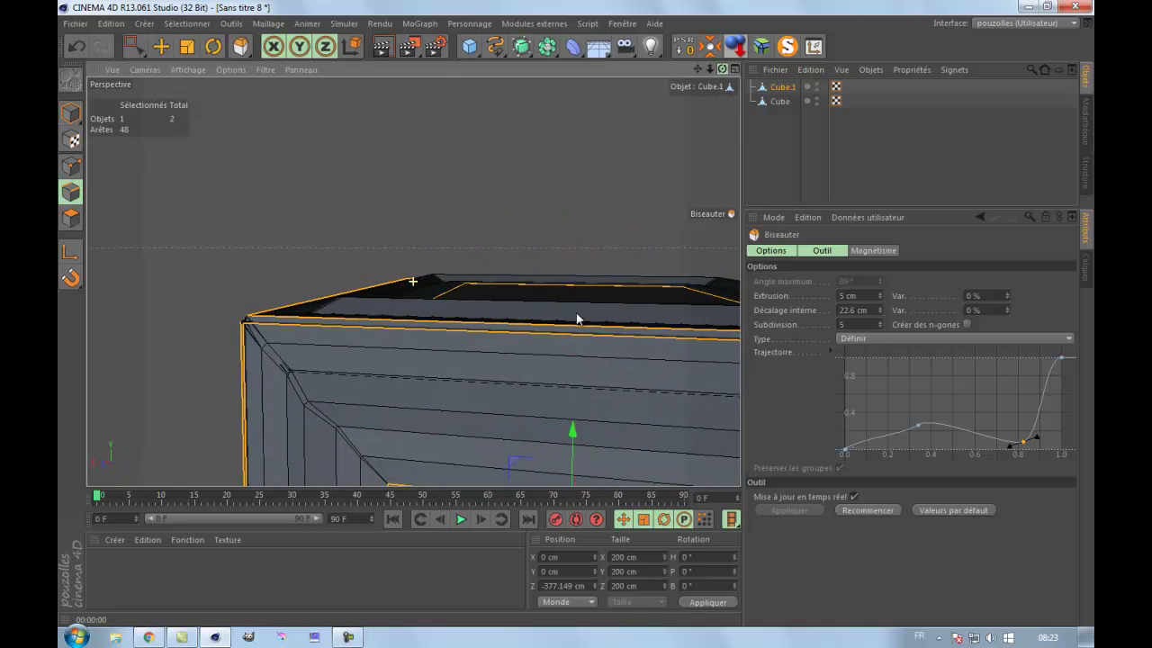
scroll(577, 315, down, 5)
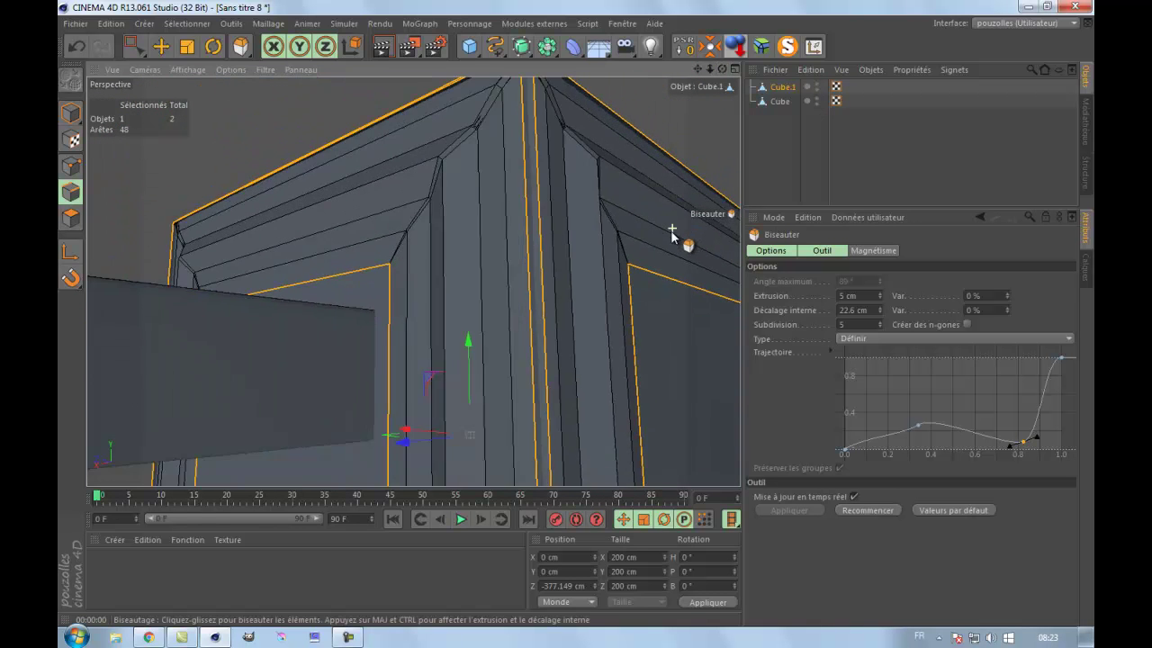
Step: Delete the bevelled cube Cube.1 from the scene, keeping the chassis object
scroll(672, 233, down, 5)
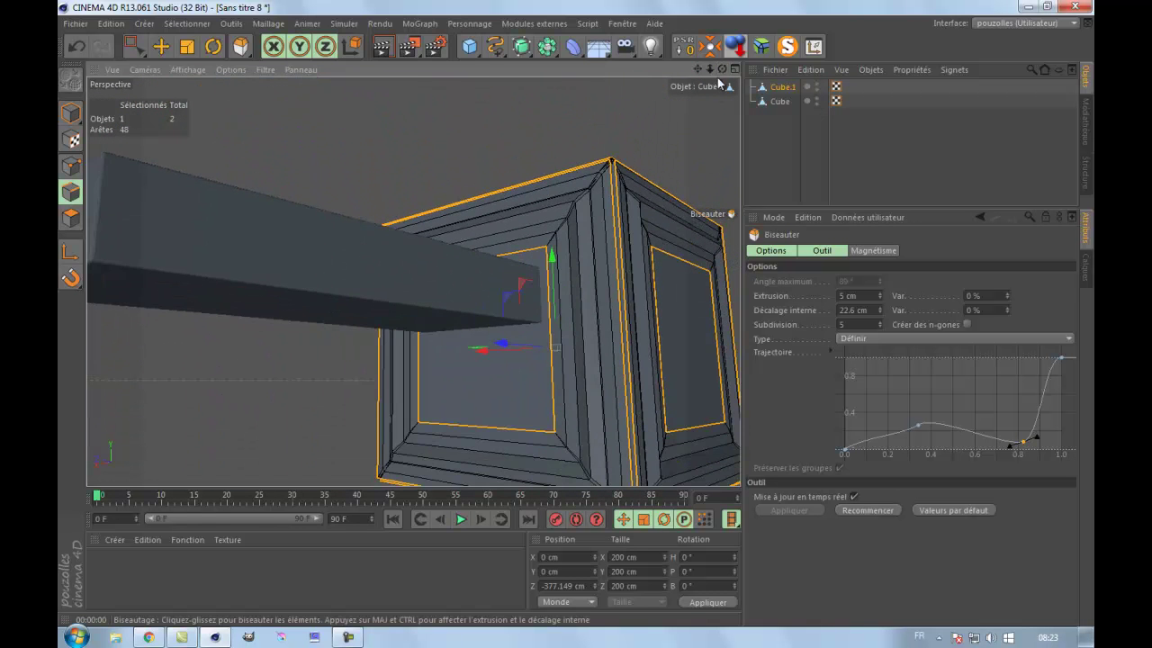
scroll(573, 313, up, 4)
alt+drag(568, 333, 648, 230)
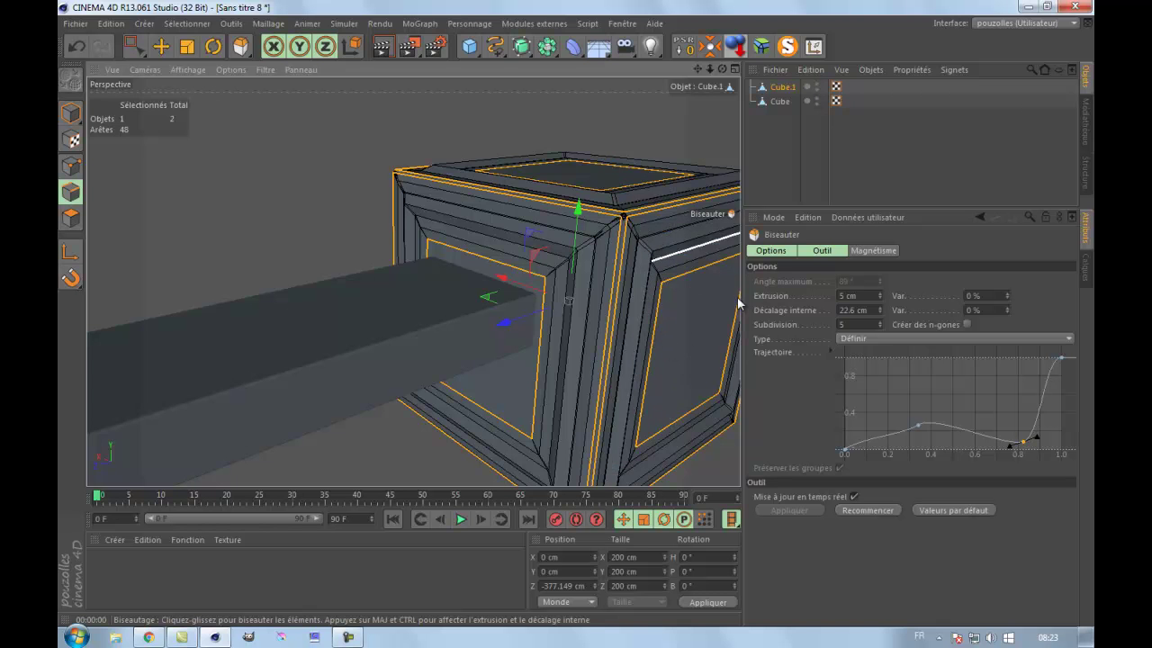
click(781, 94)
key(Delete)
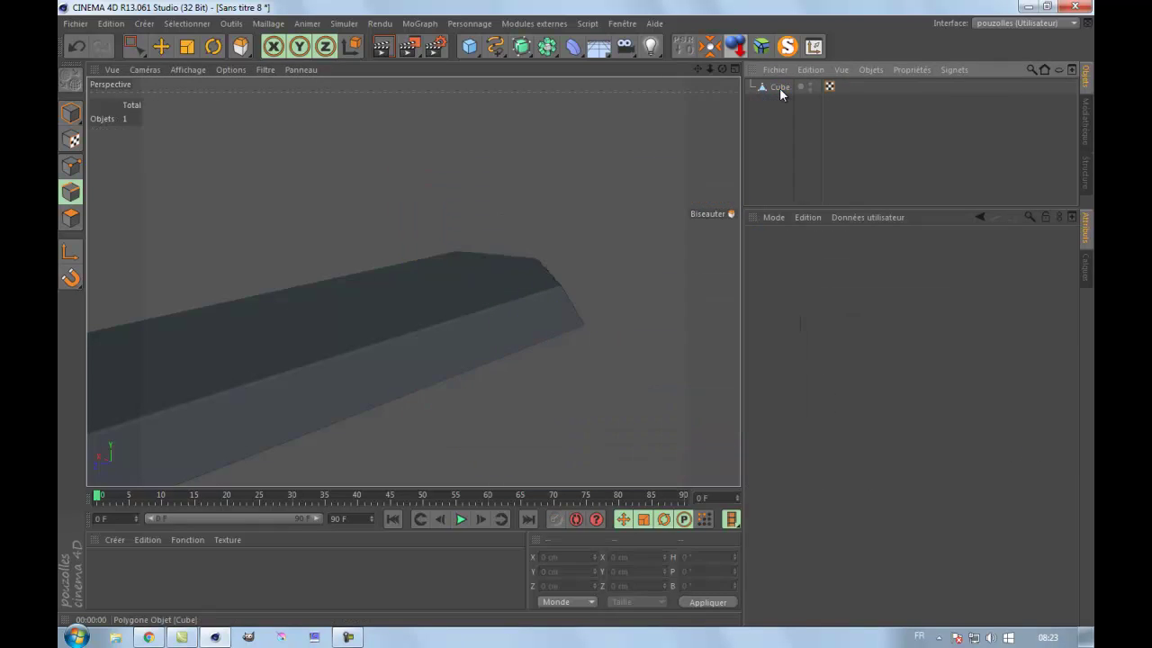
Step: Render the whole locomotive chassis in the perspective view
scroll(635, 200, down, 2)
scroll(636, 198, down, 2)
drag(722, 70, 687, 64)
click(380, 46)
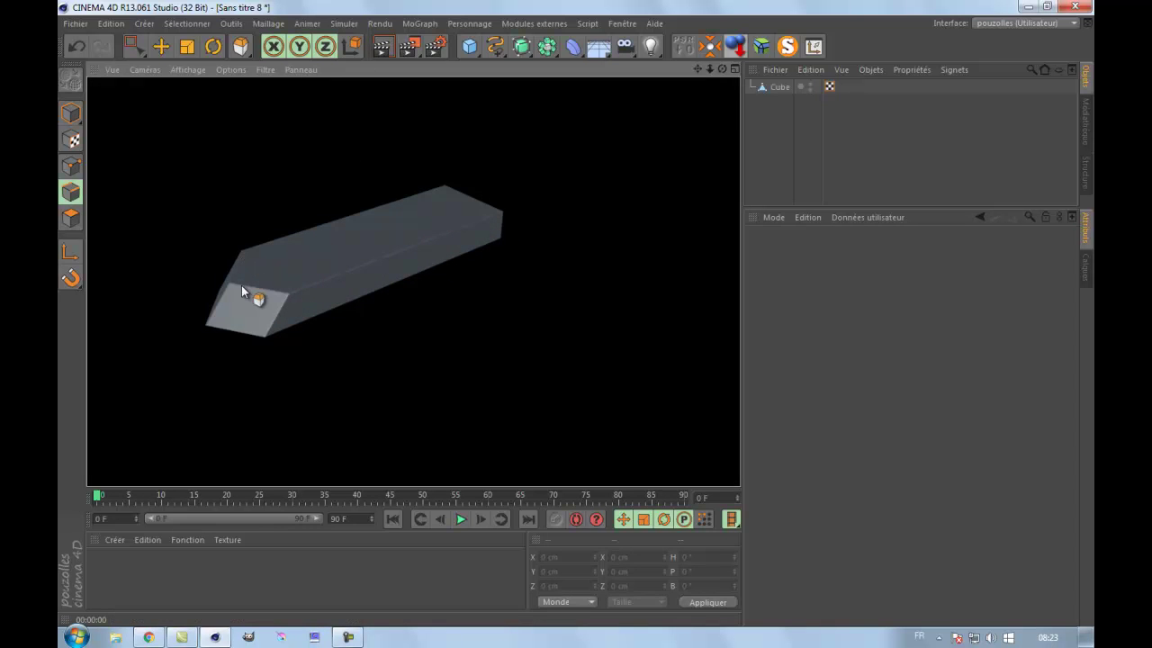
Step: Switch from edge editing to object mode, activate the Move tool and show the locomotive in the enlarged right view
click(70, 113)
click(163, 50)
middle_click(415, 342)
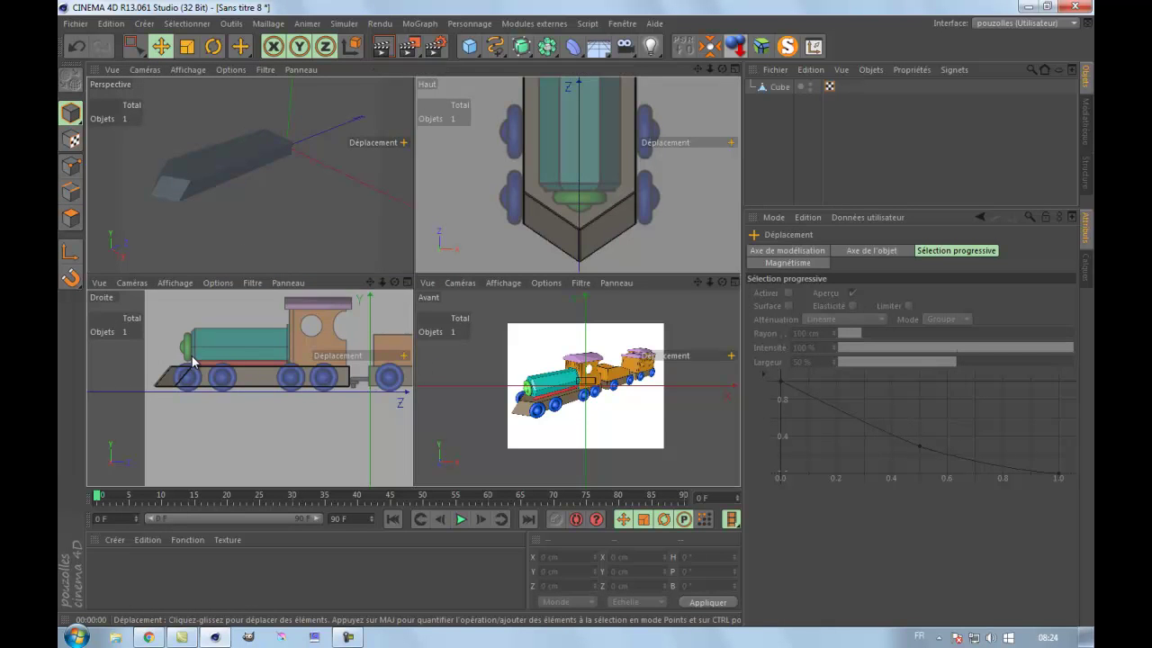
middle_click(197, 365)
scroll(388, 195, up, 2)
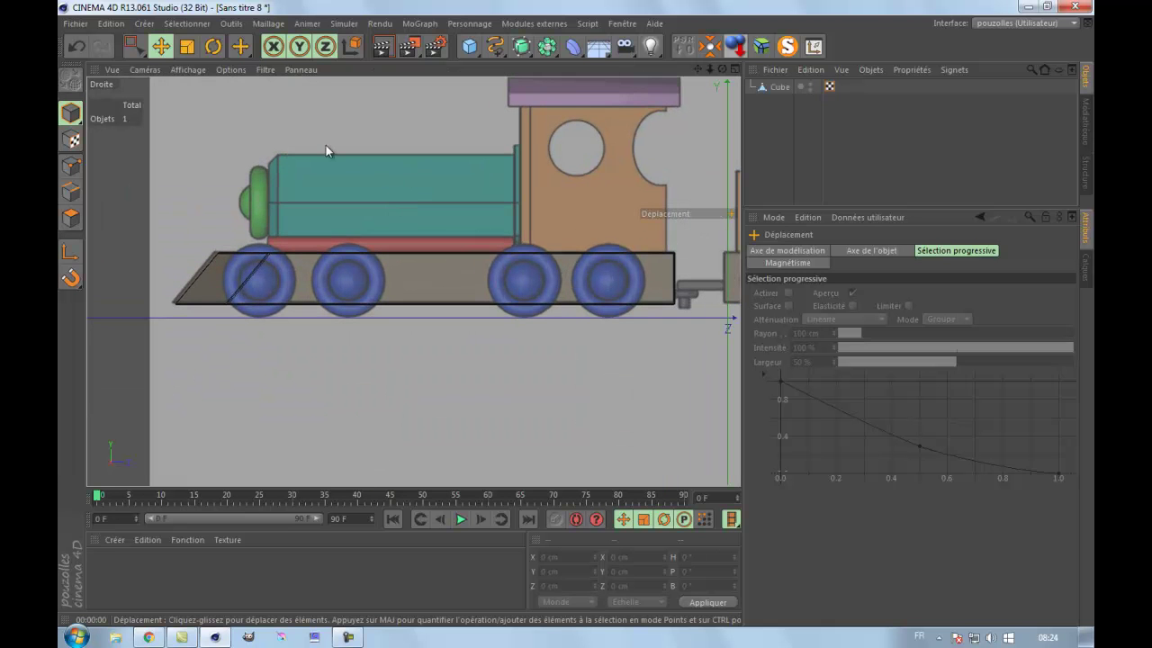
click(469, 47)
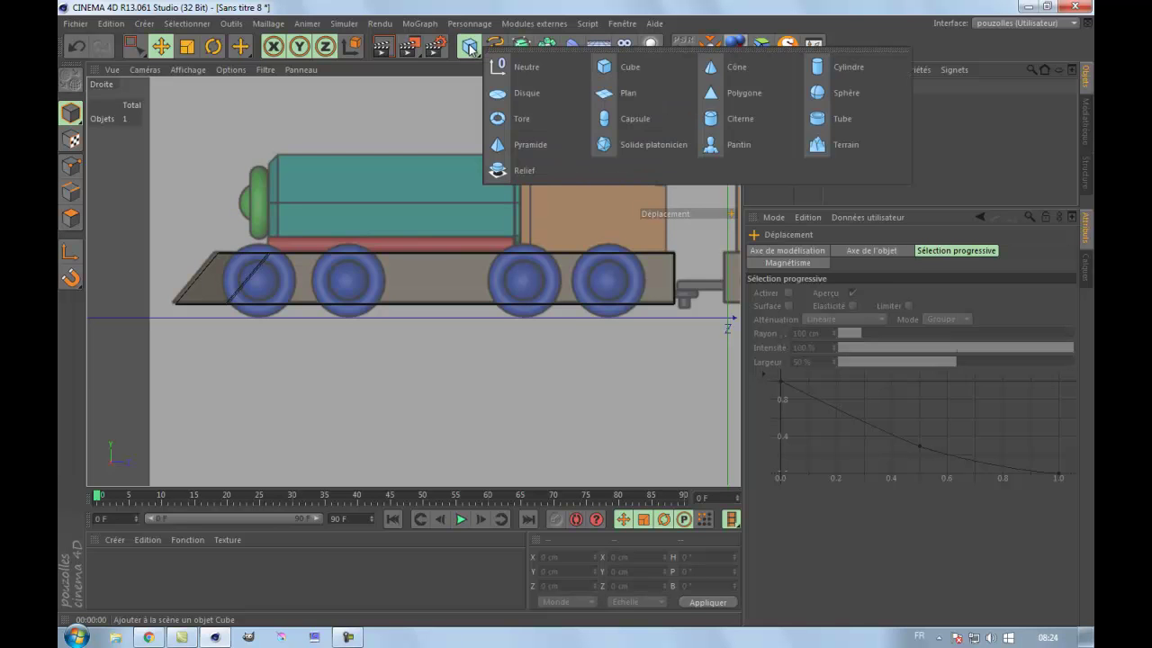
click(470, 46)
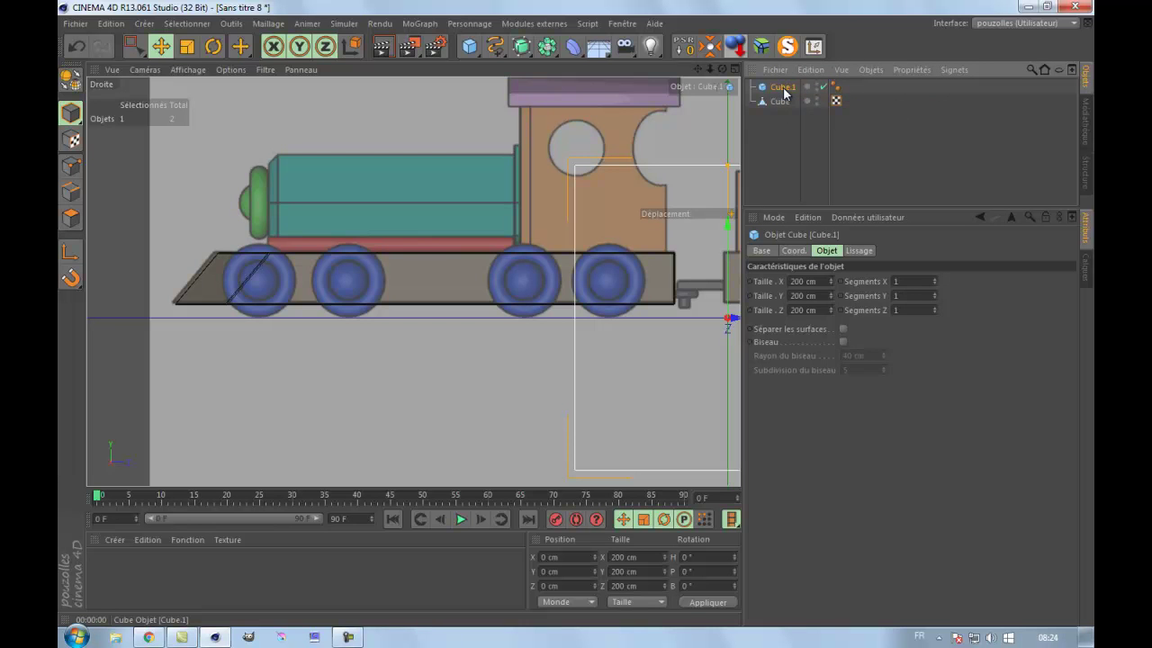
key(Delete)
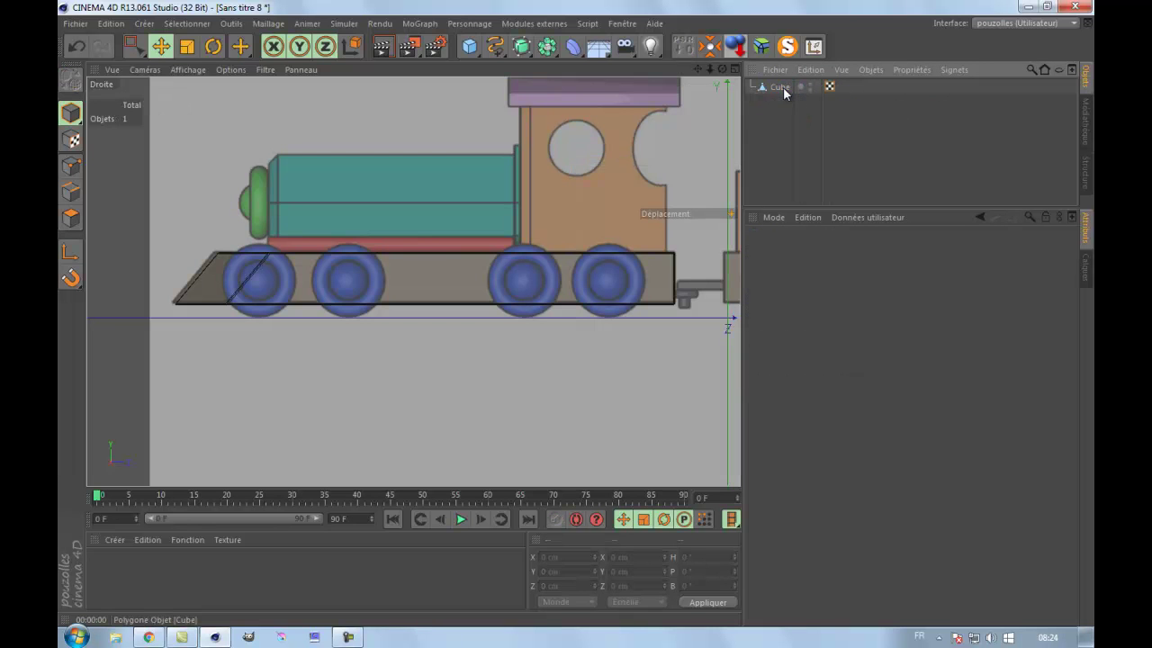
Step: Add a cylinder primitive to the scene and set its orientation to +Z
click(470, 48)
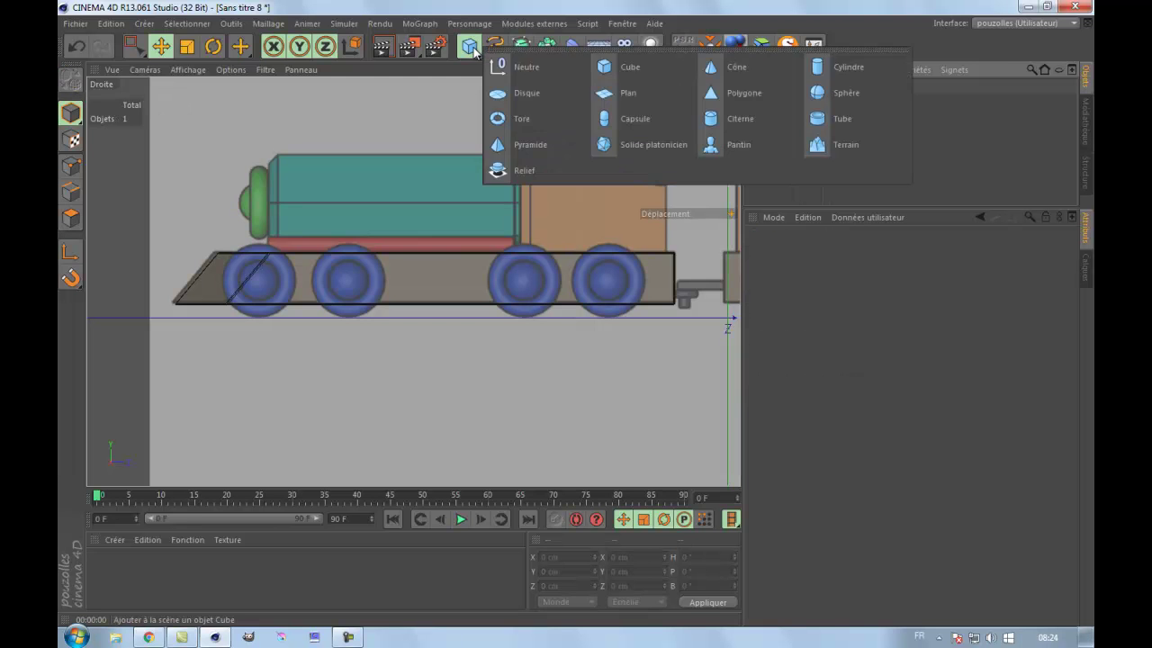
click(868, 70)
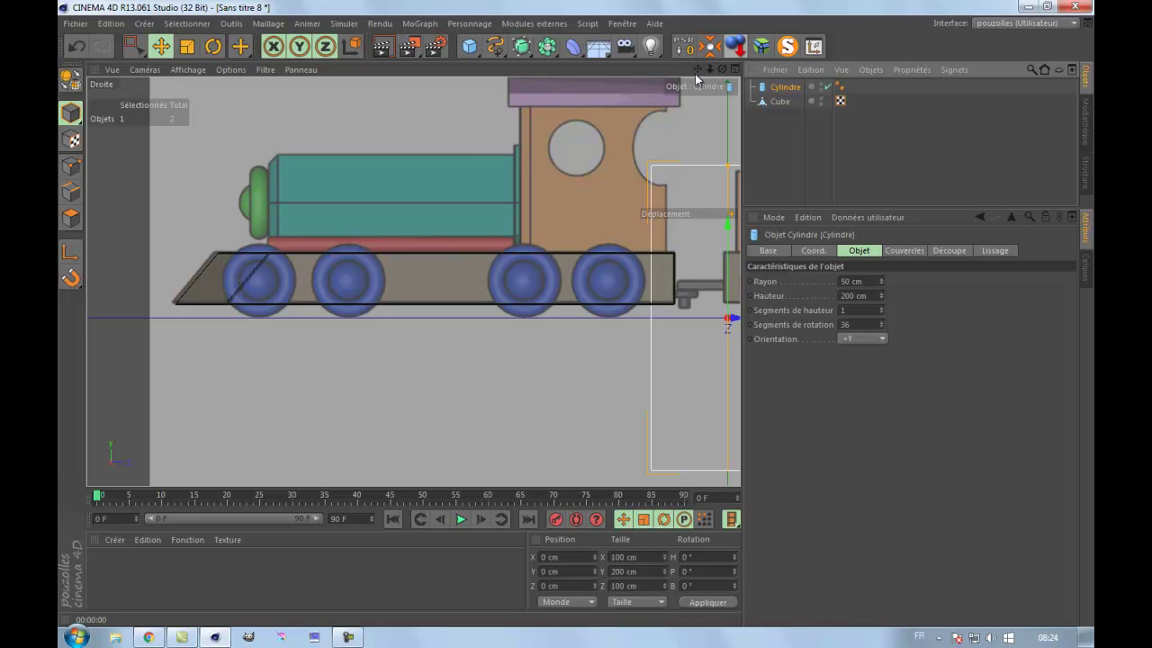
drag(697, 69, 546, 67)
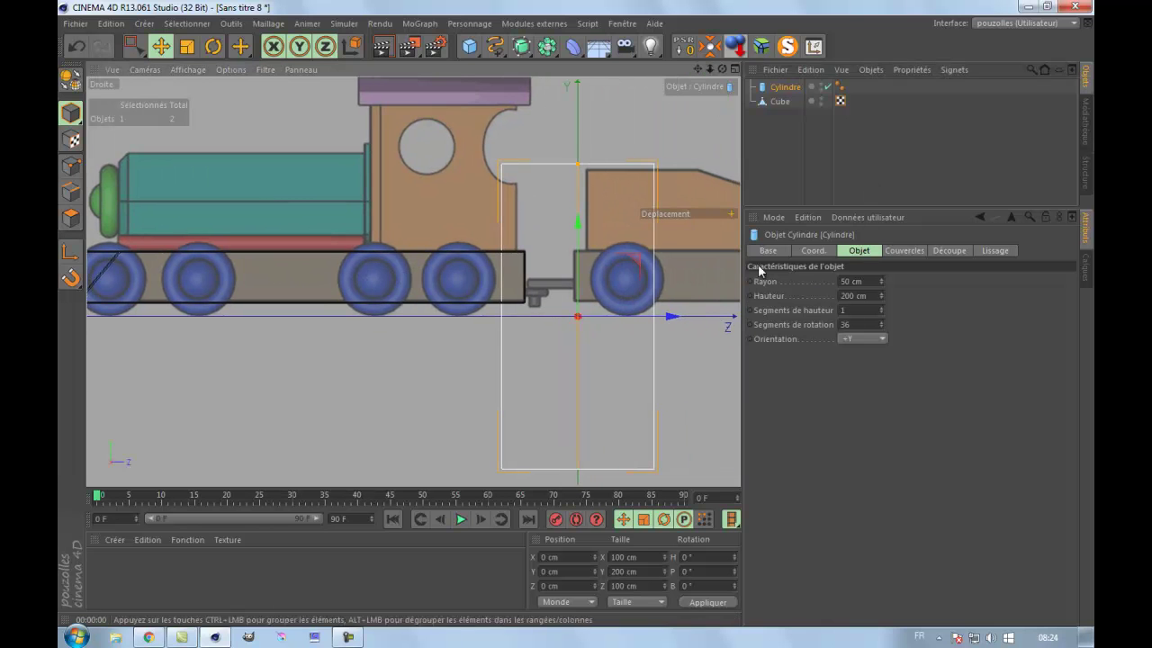
click(867, 338)
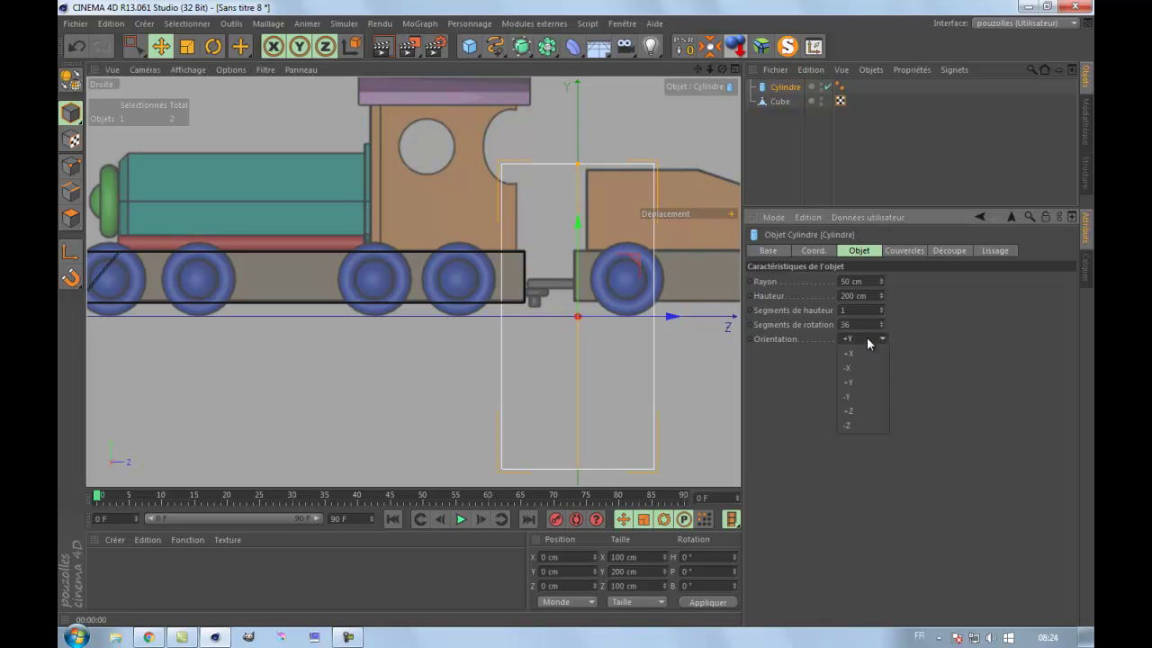
click(870, 412)
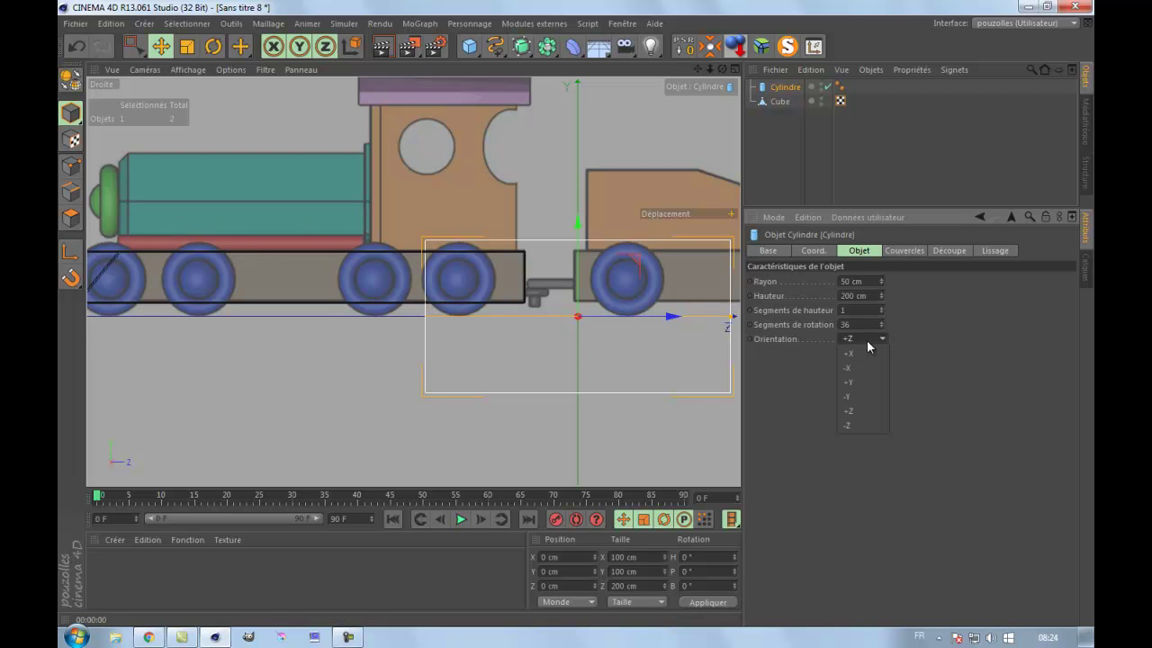
click(864, 356)
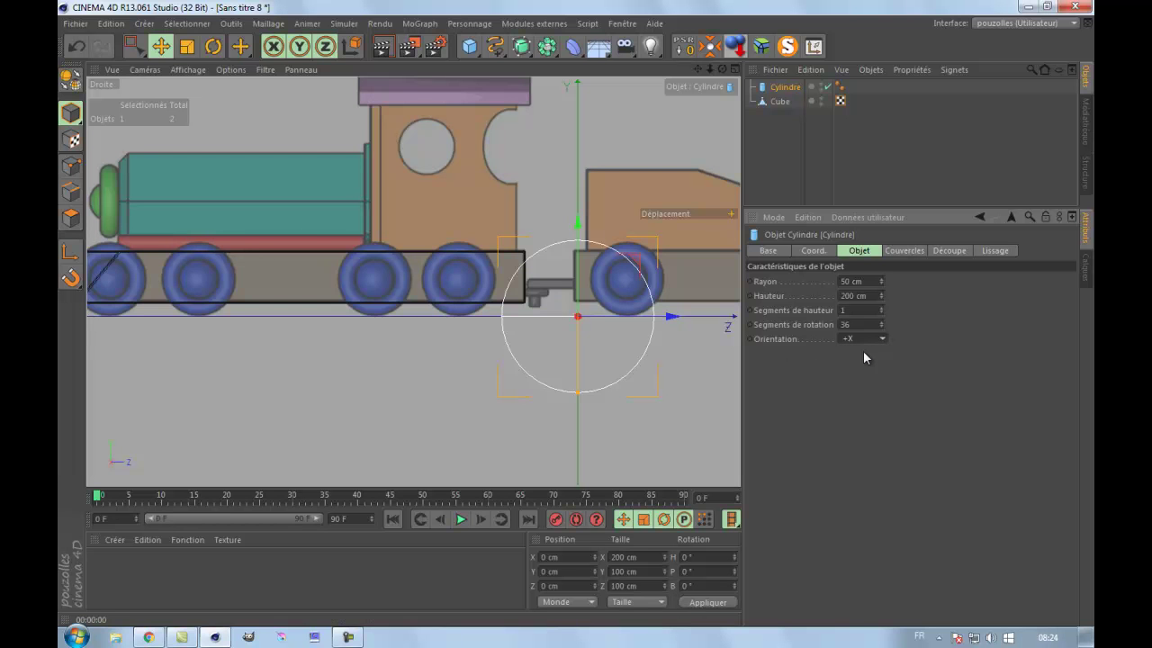
click(865, 339)
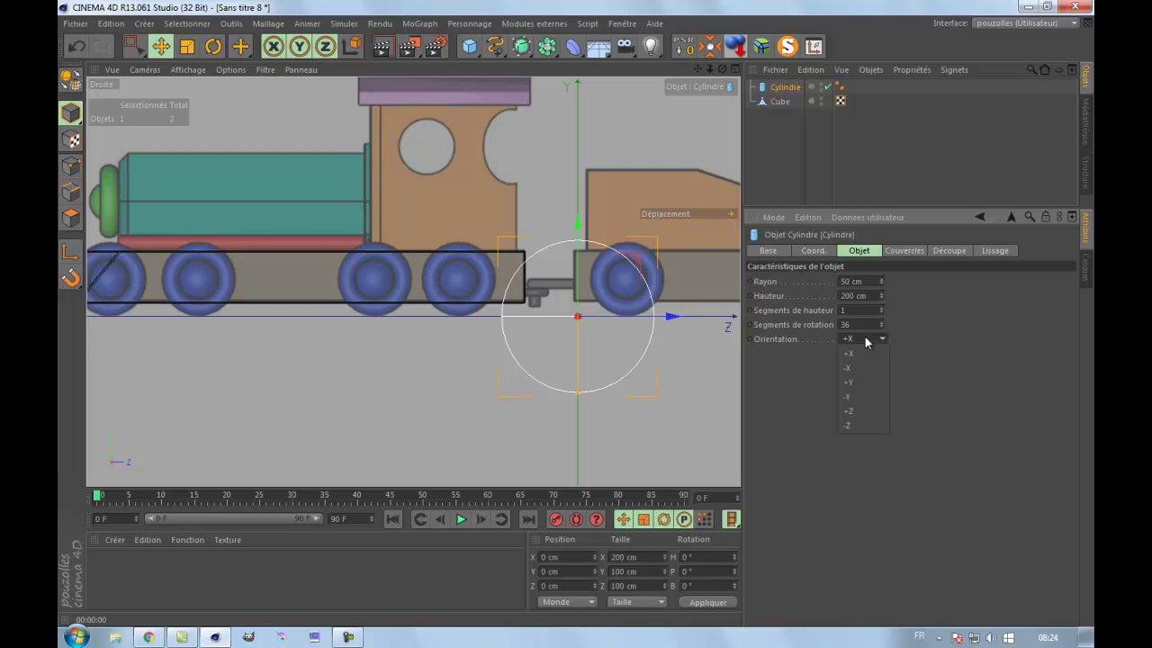
click(867, 411)
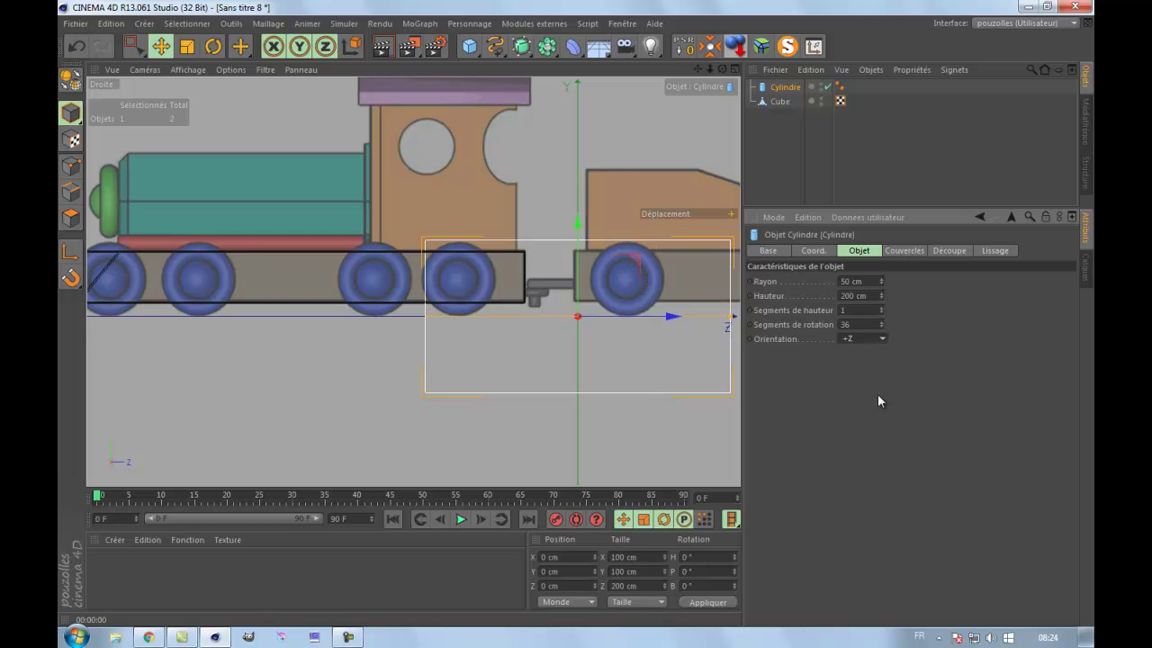
Step: Position the cylinder over the turquoise boiler in the right view and shorten its height to about 162.6 cm to match
scroll(639, 387, down, 4)
drag(656, 294, 465, 215)
scroll(363, 277, up, 5)
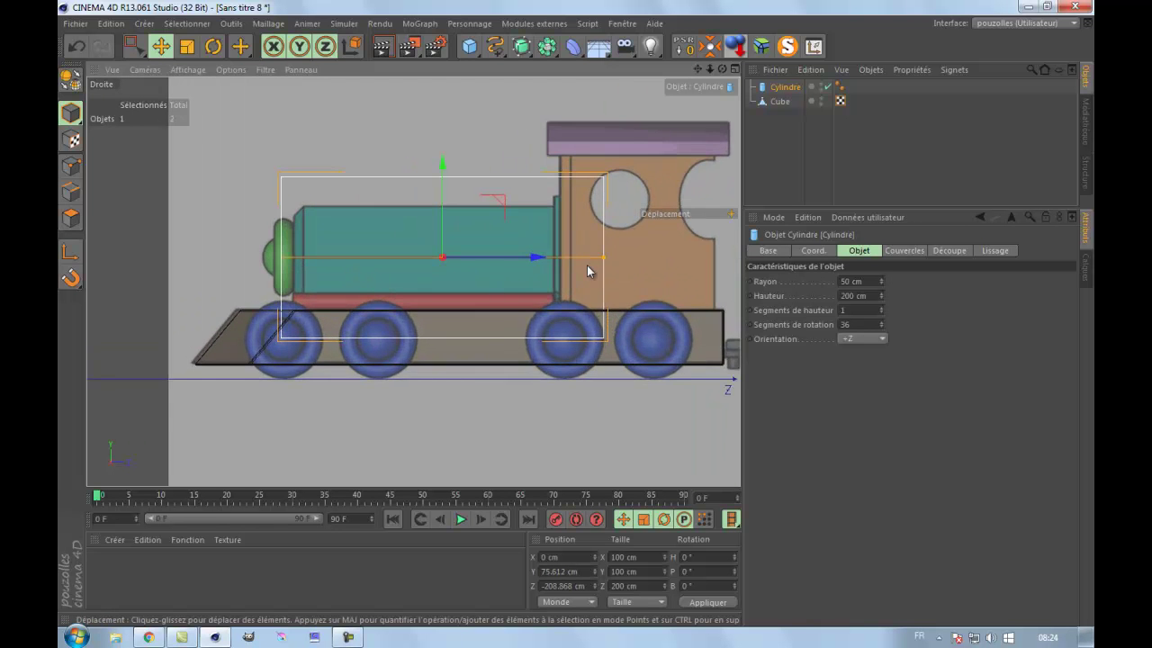
drag(601, 264, 558, 263)
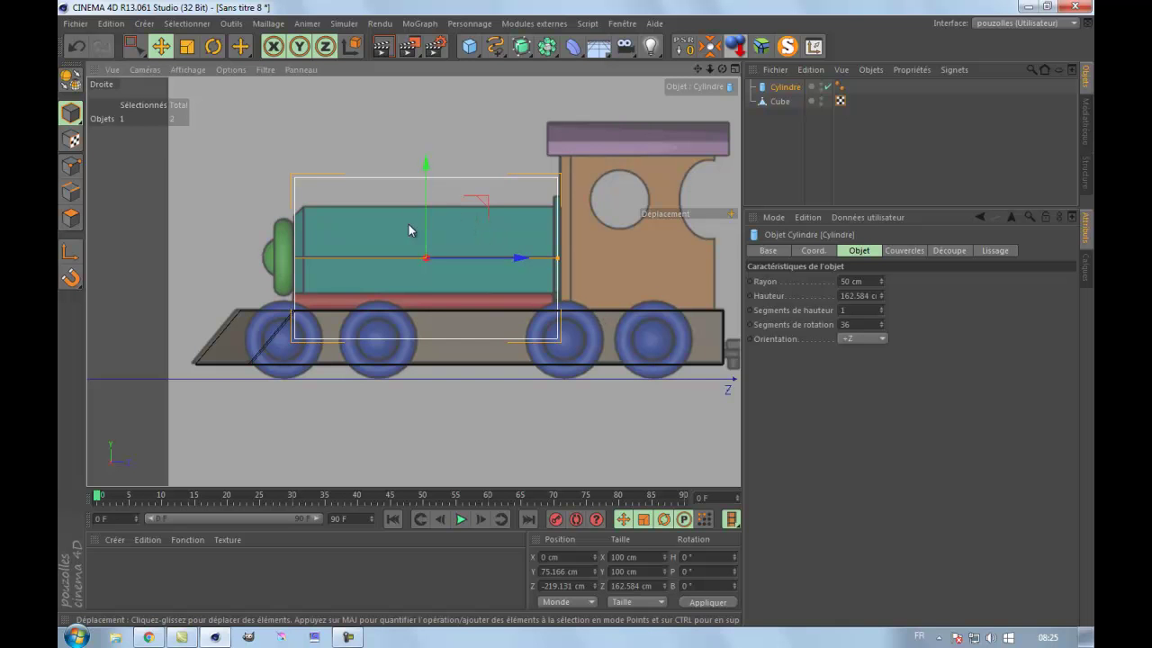
Step: Reduce the cylinder's radius to about 34.7 cm in the top view to match the boiler's width
middle_click(373, 299)
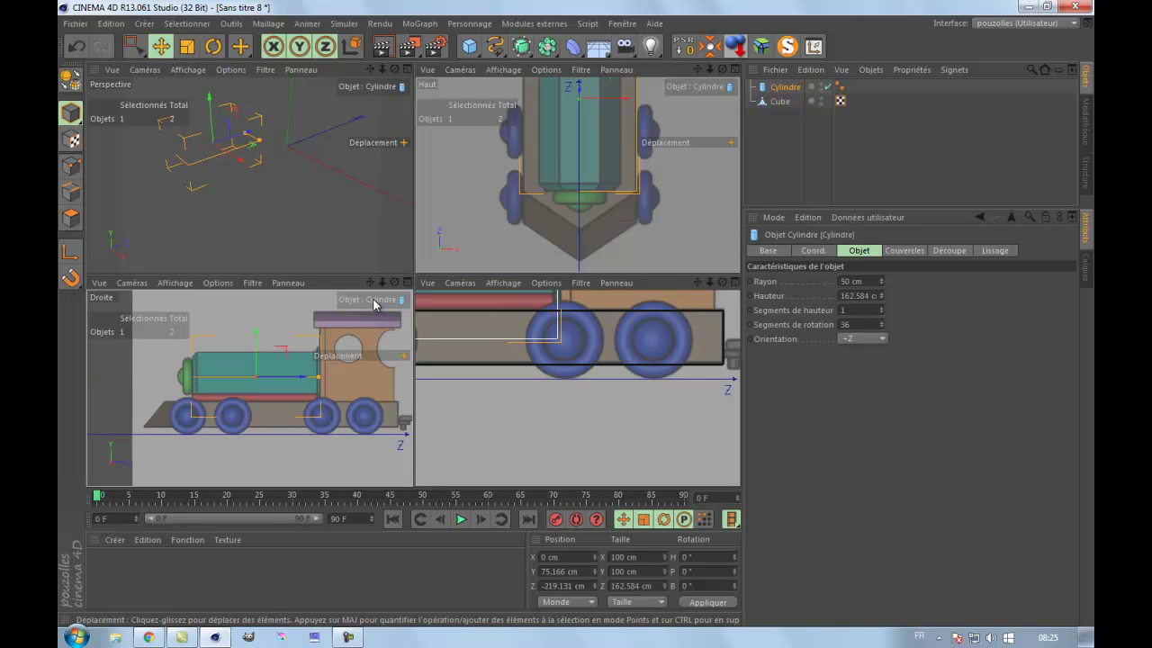
middle_click(498, 234)
scroll(499, 261, down, 3)
scroll(530, 117, up, 2)
drag(515, 151, 491, 158)
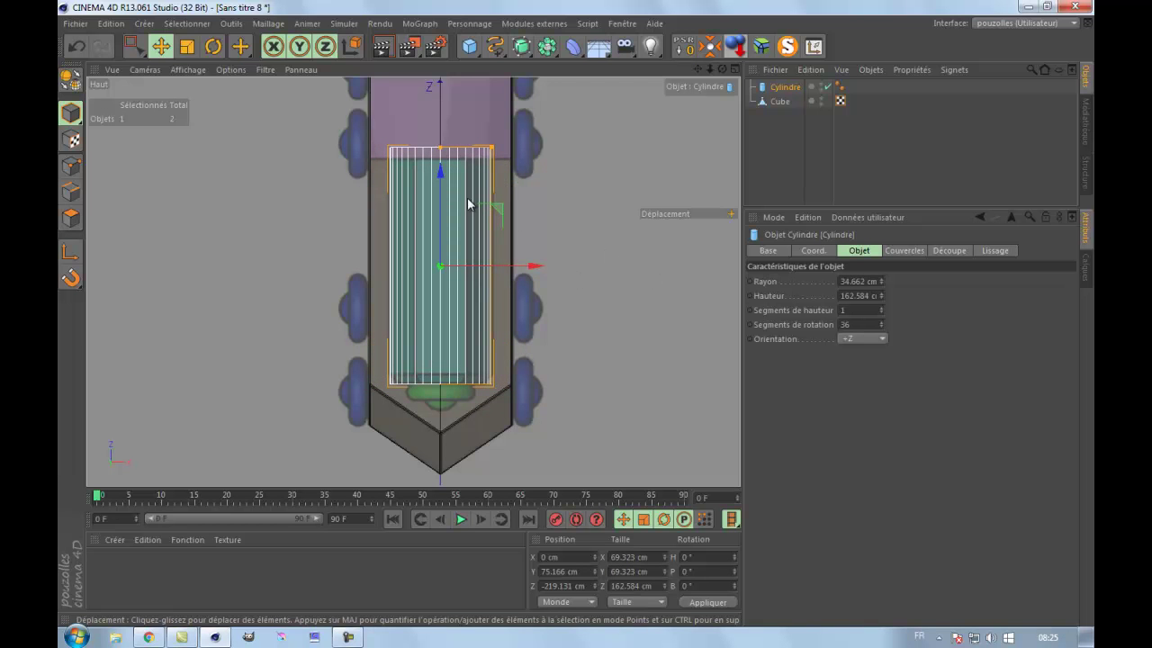
Step: Check the boiler's faceted shape in the front view reference picture and set the cylinder's rotation segments to 6
middle_click(329, 331)
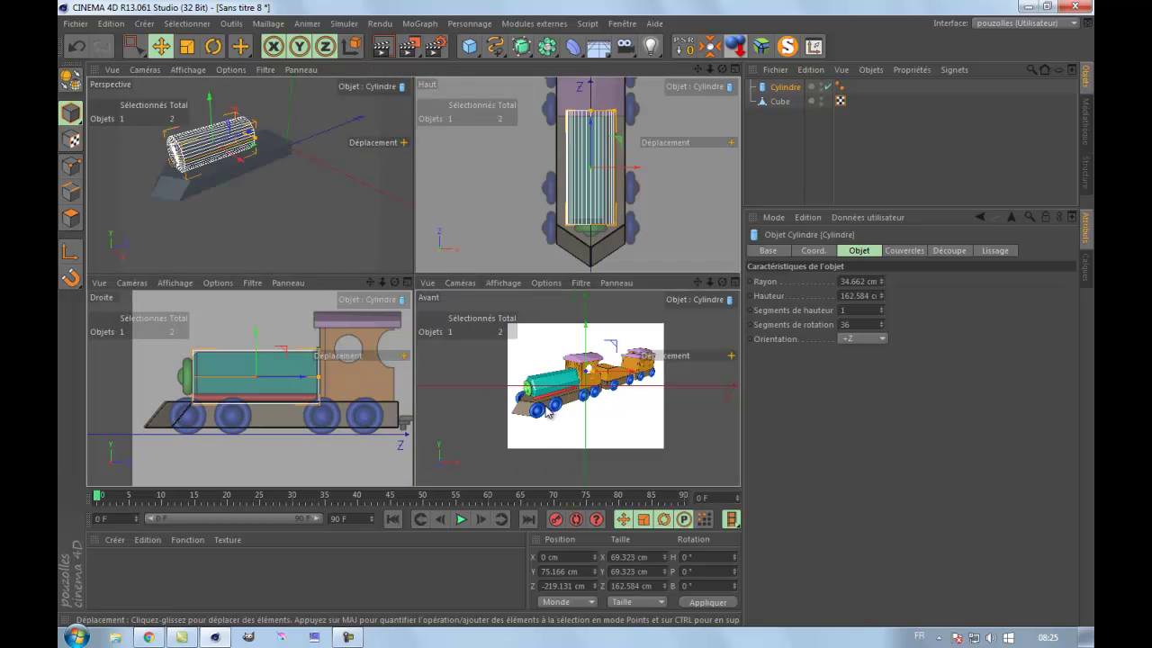
middle_click(549, 413)
scroll(352, 294, up, 4)
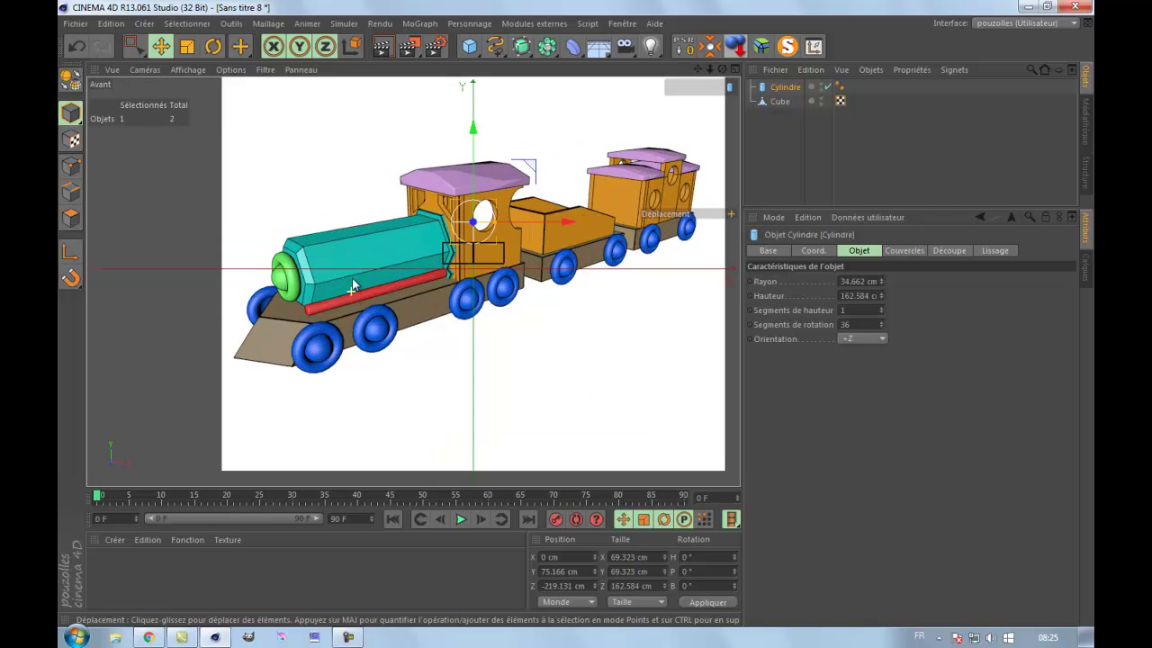
scroll(353, 293, up, 3)
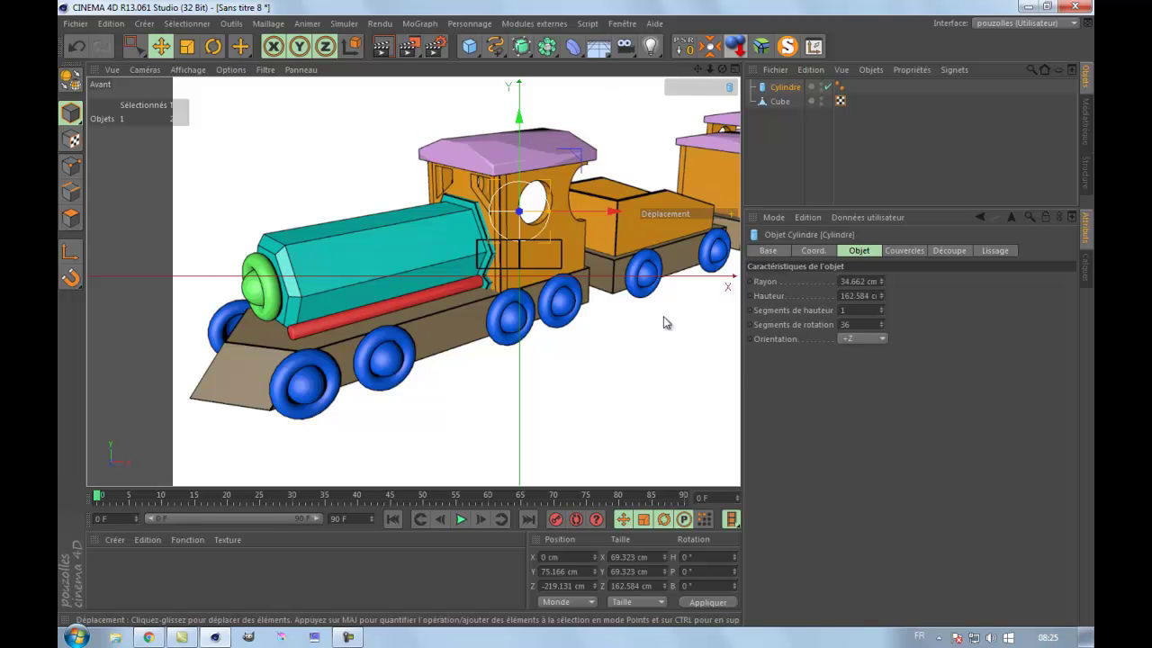
key(F5)
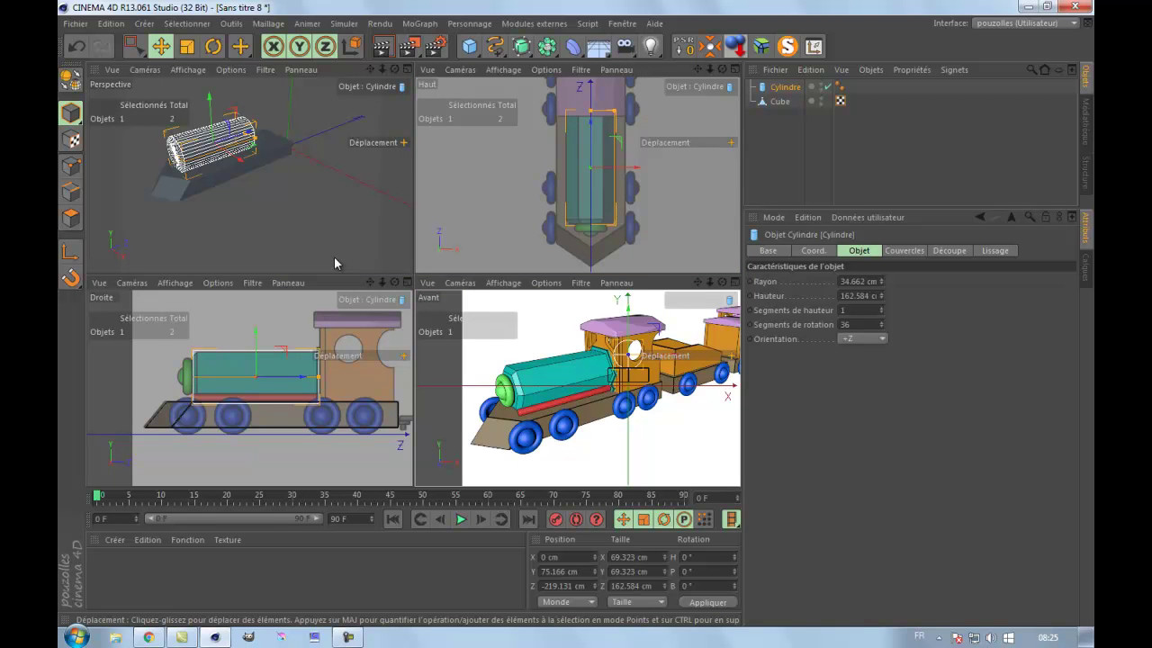
middle_click(347, 248)
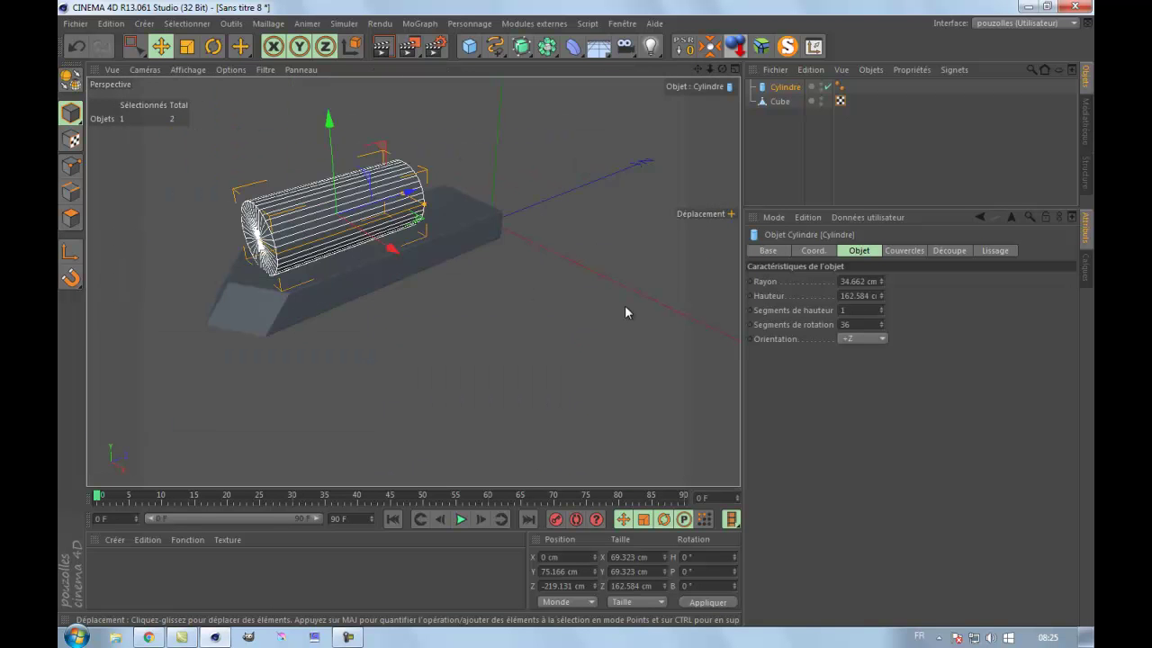
click(868, 324)
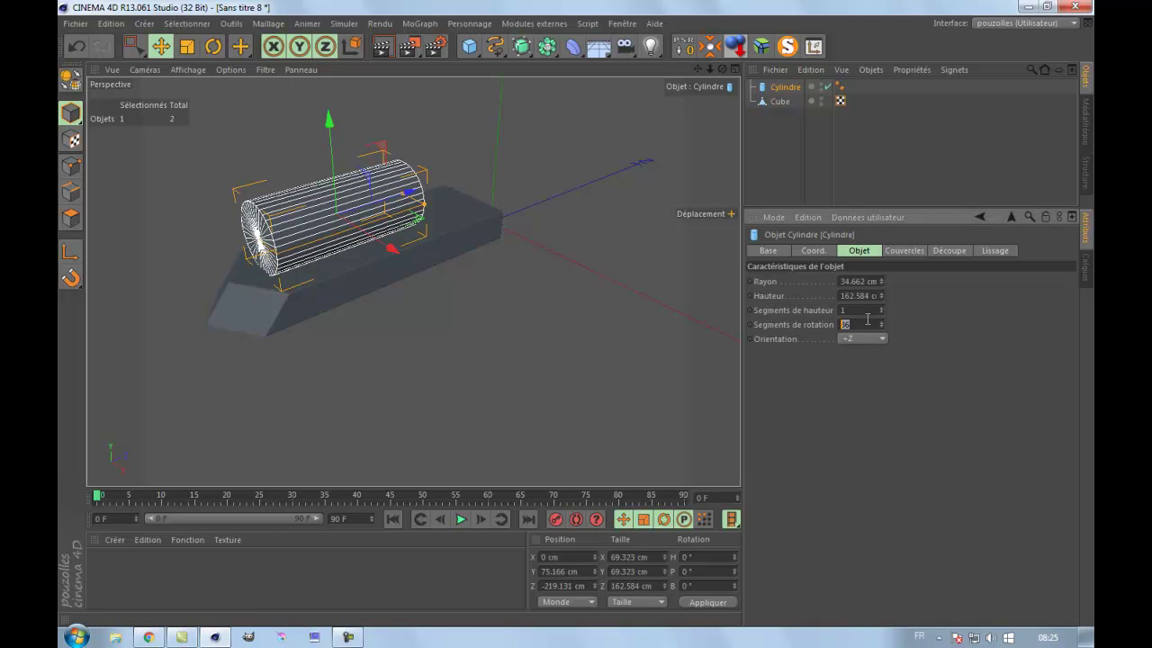
text(6)
key(Return)
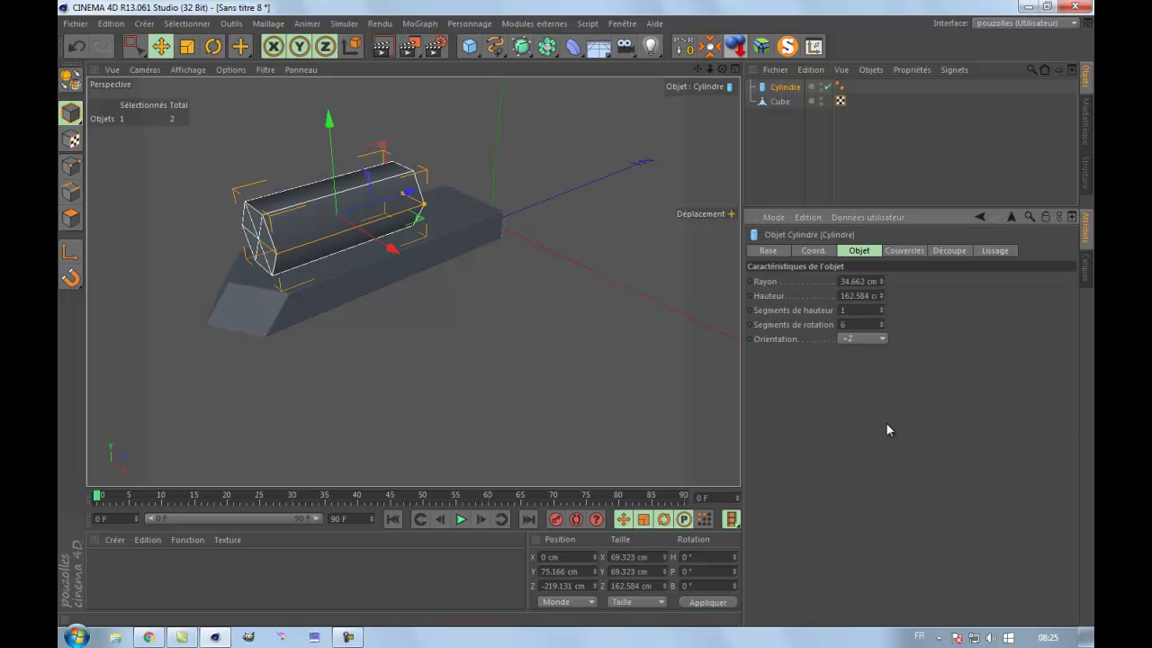
Step: Compare the faceted cylinder with the reference boiler in the right and top views and inspect its shape in perspective
middle_click(417, 407)
middle_click(318, 393)
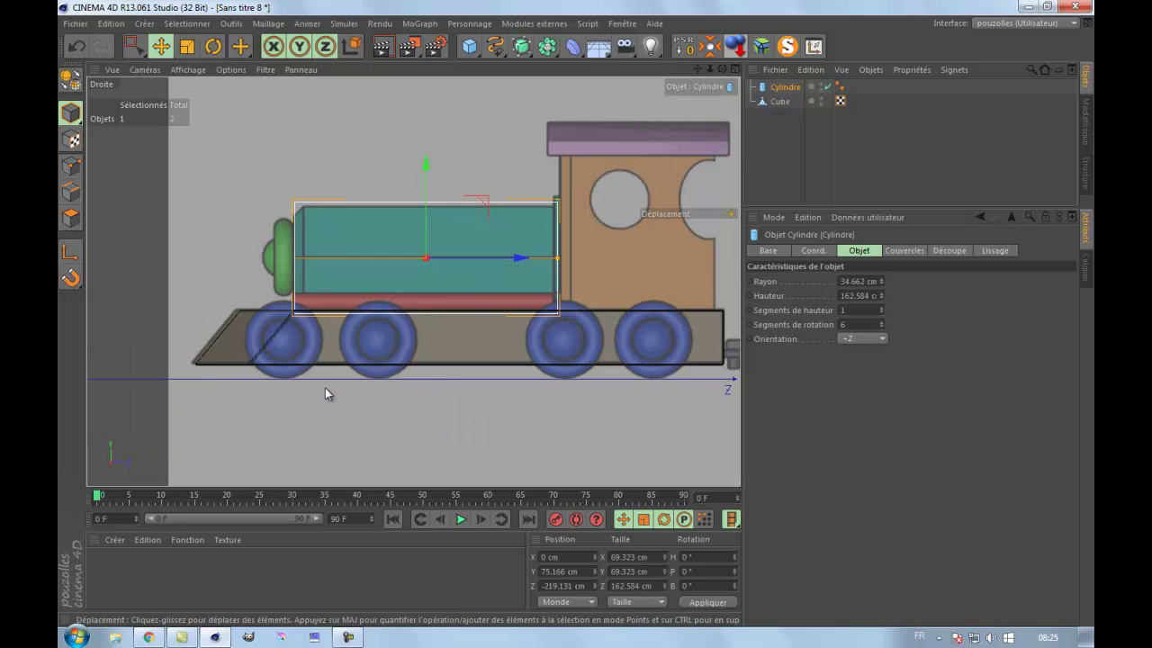
scroll(416, 333, up, 1)
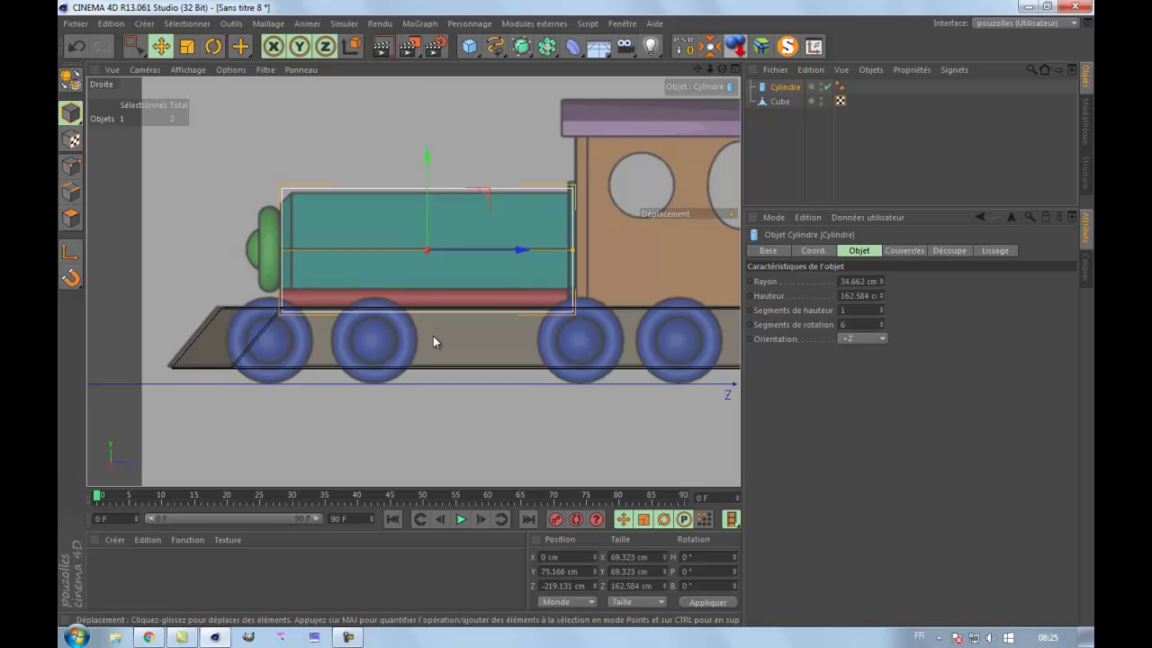
middle_click(433, 335)
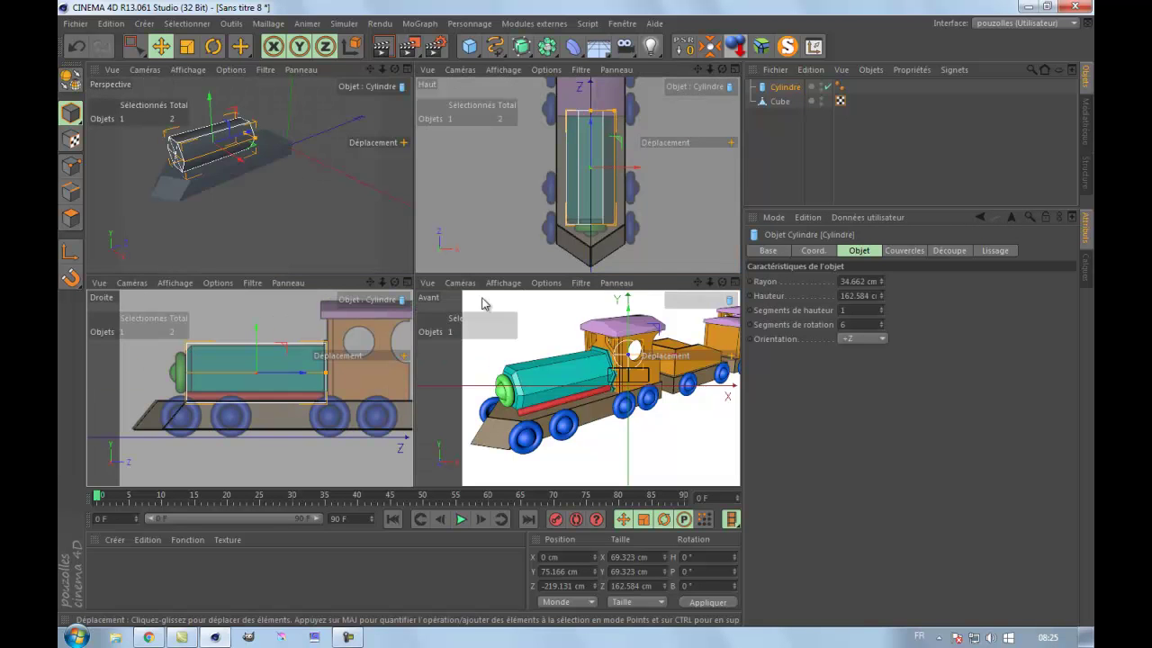
middle_click(506, 235)
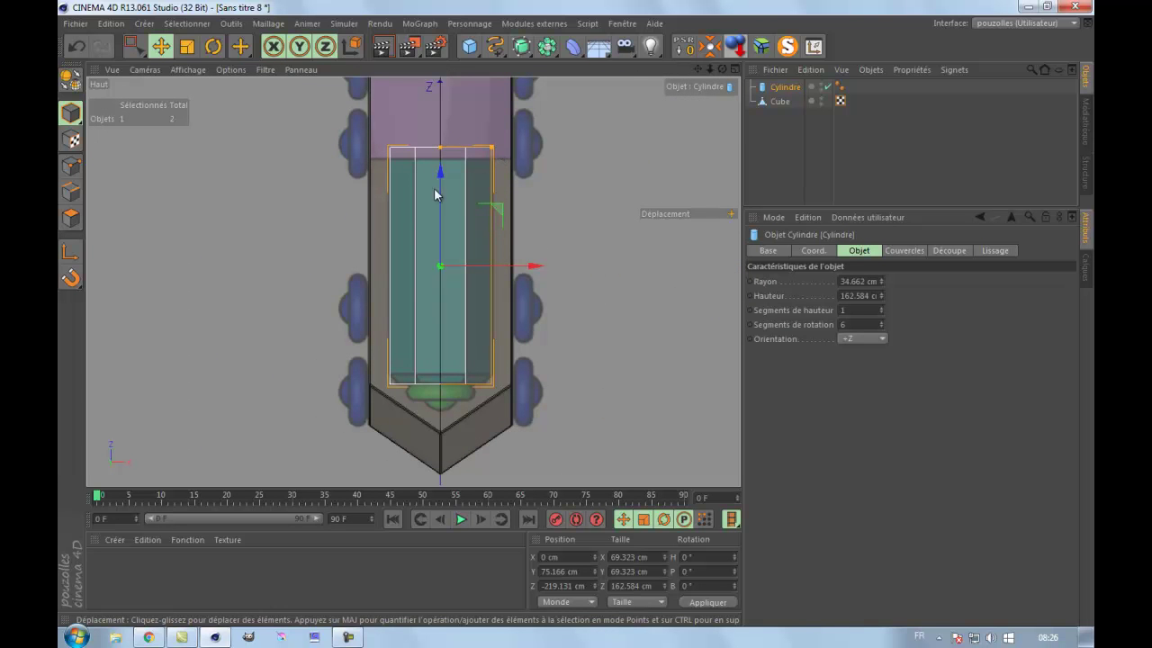
middle_click(274, 292)
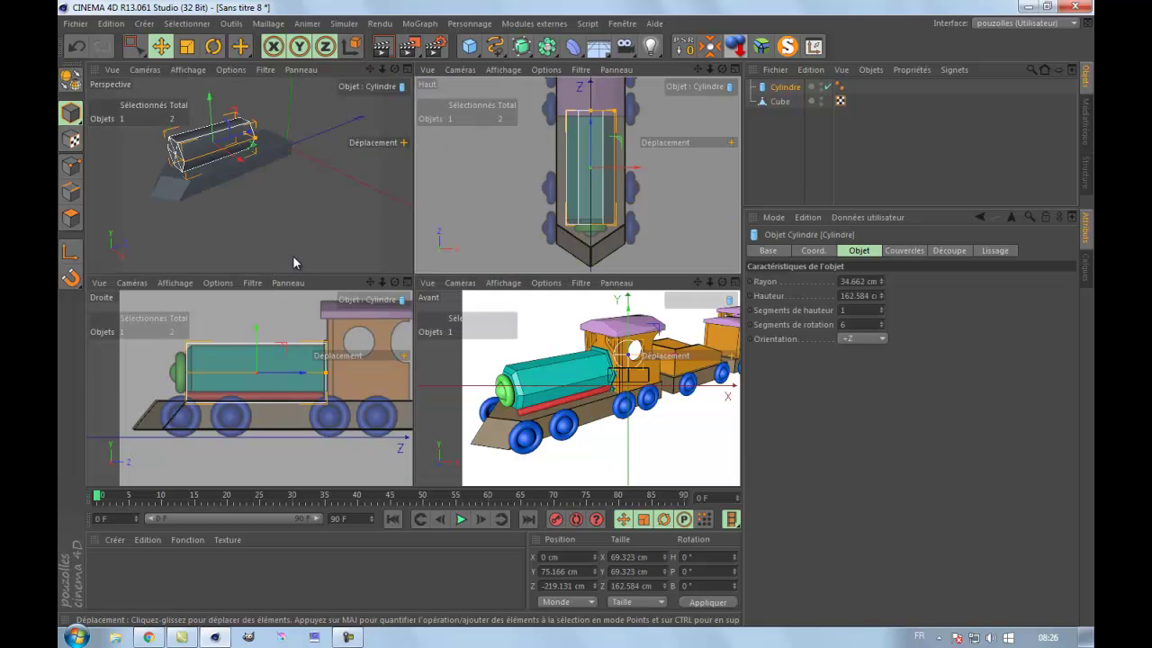
middle_click(292, 255)
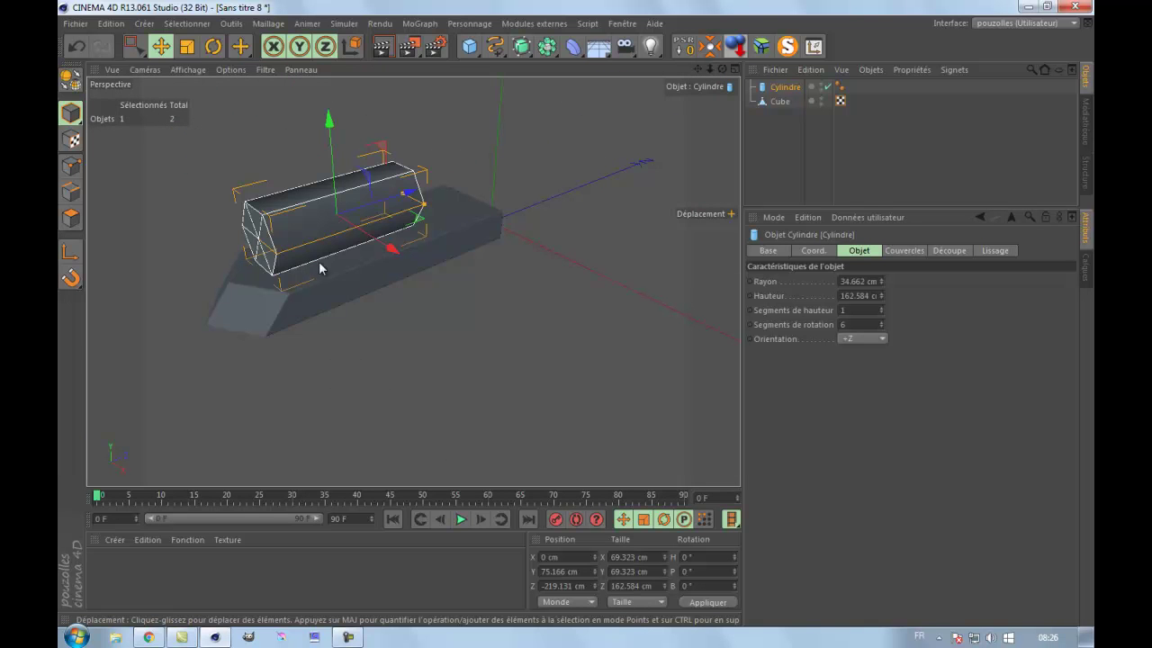
middle_click(338, 394)
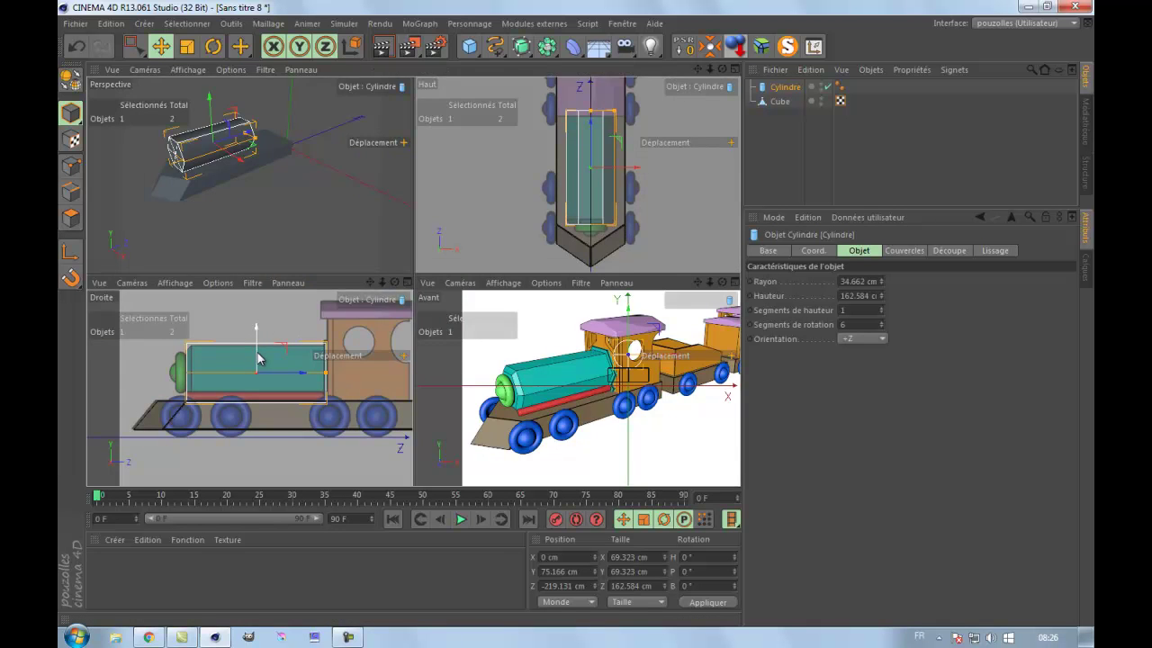
Step: Convert the boiler cylinder into an editable polygon object and turn the perspective to its front end
middle_click(258, 351)
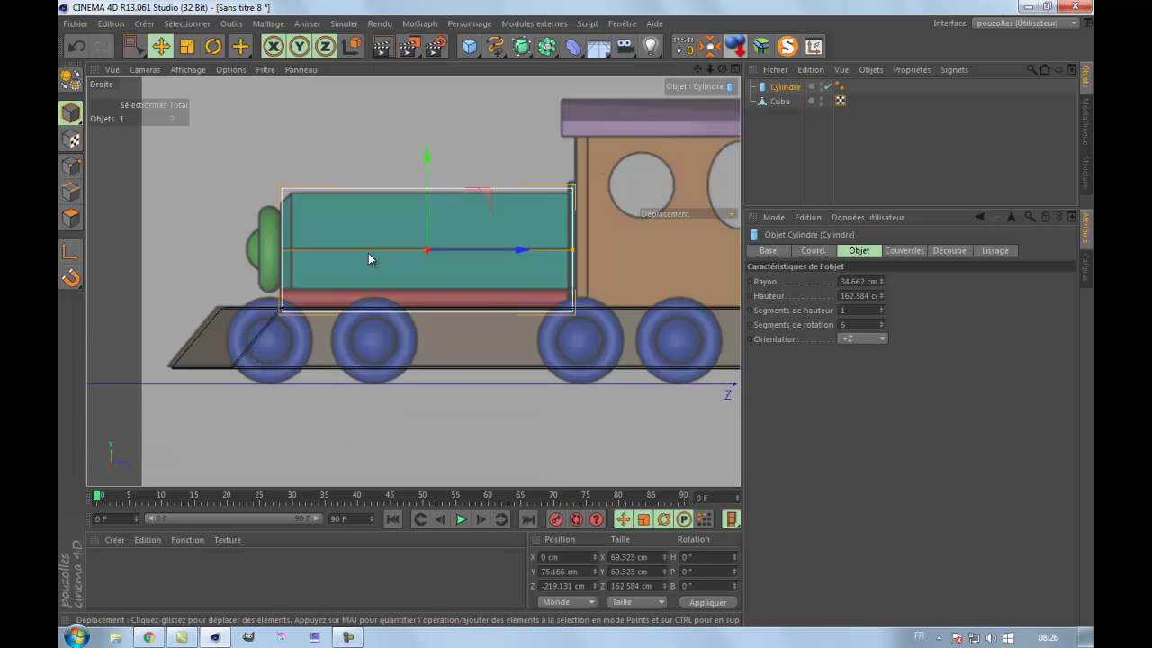
scroll(368, 253, up, 3)
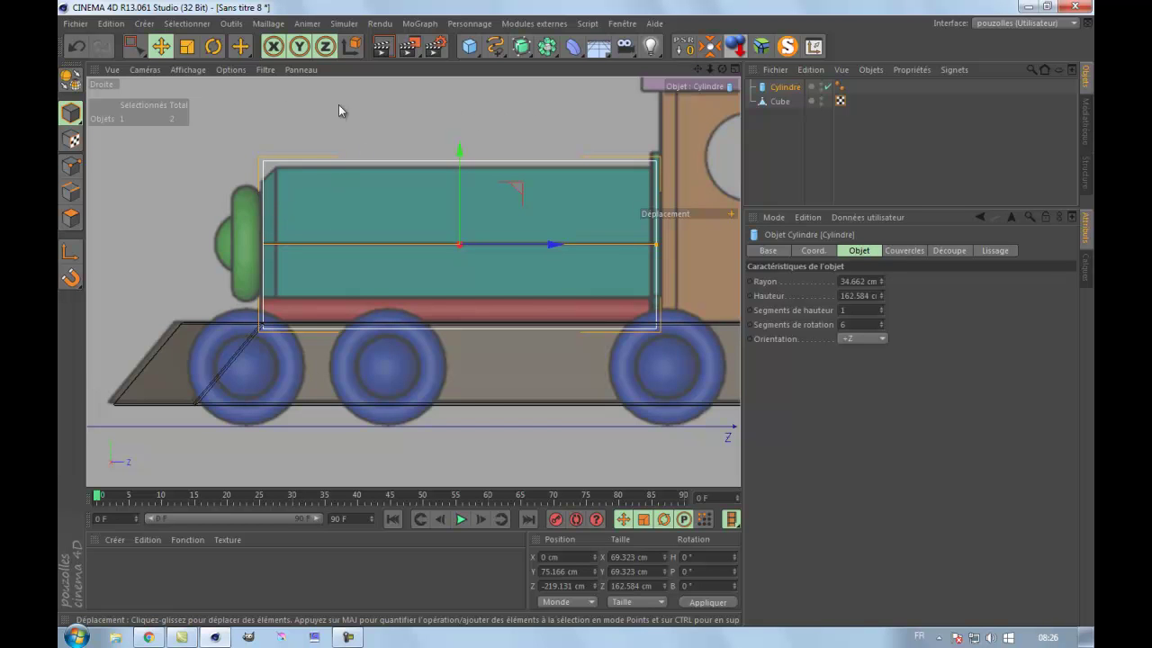
click(69, 81)
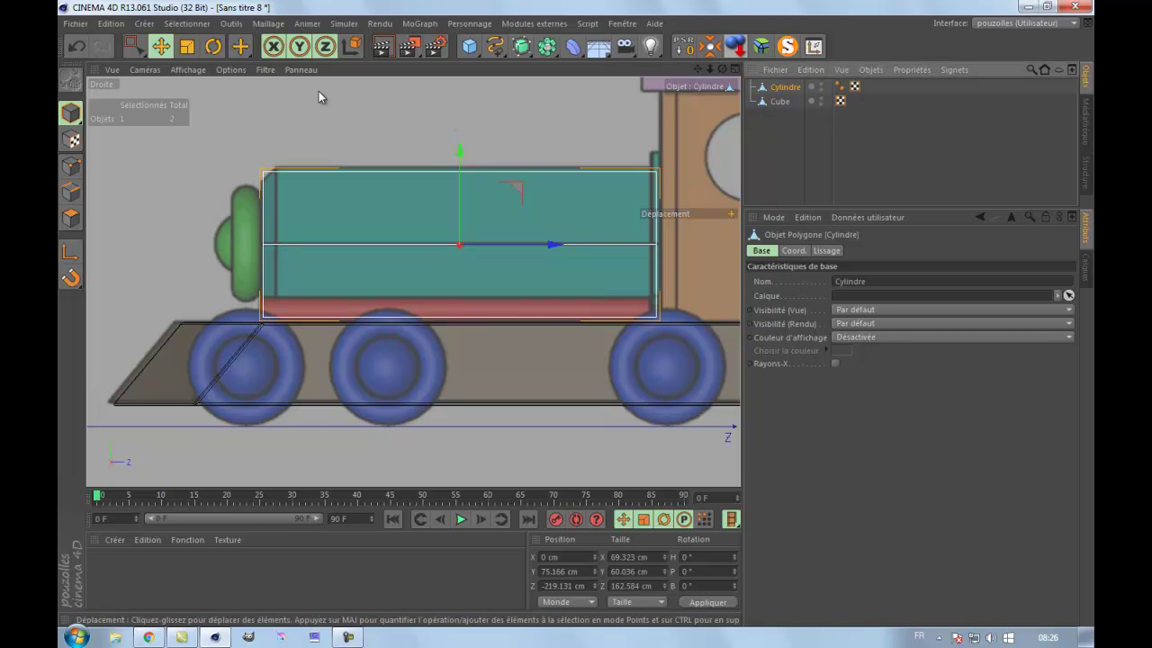
middle_click(140, 193)
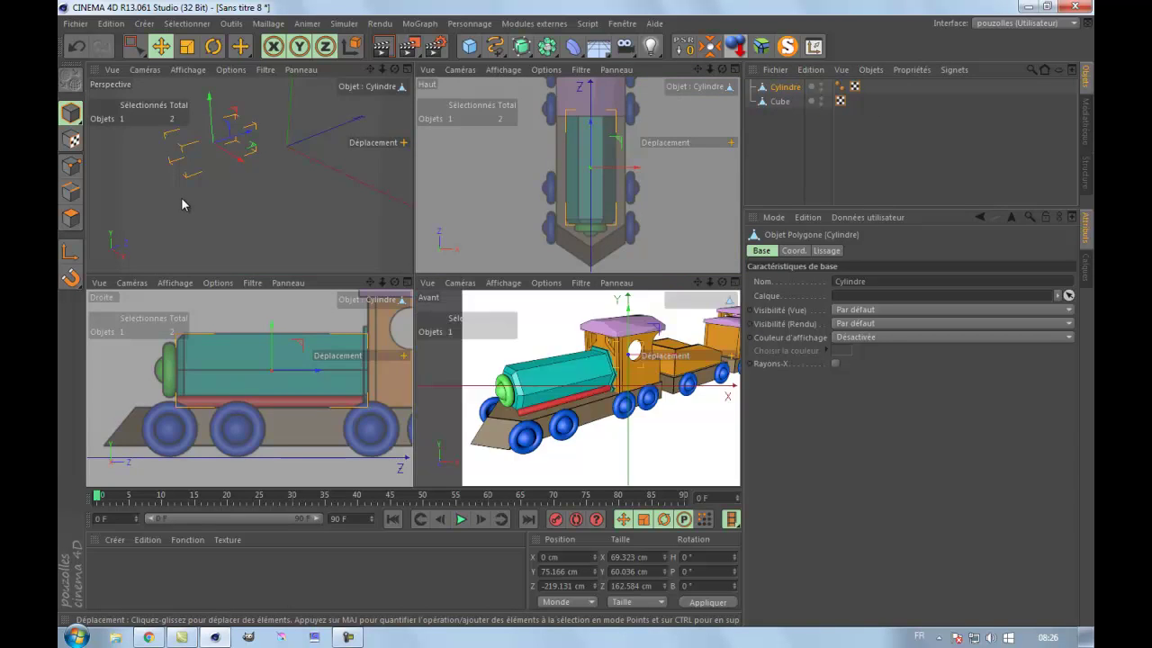
middle_click(181, 201)
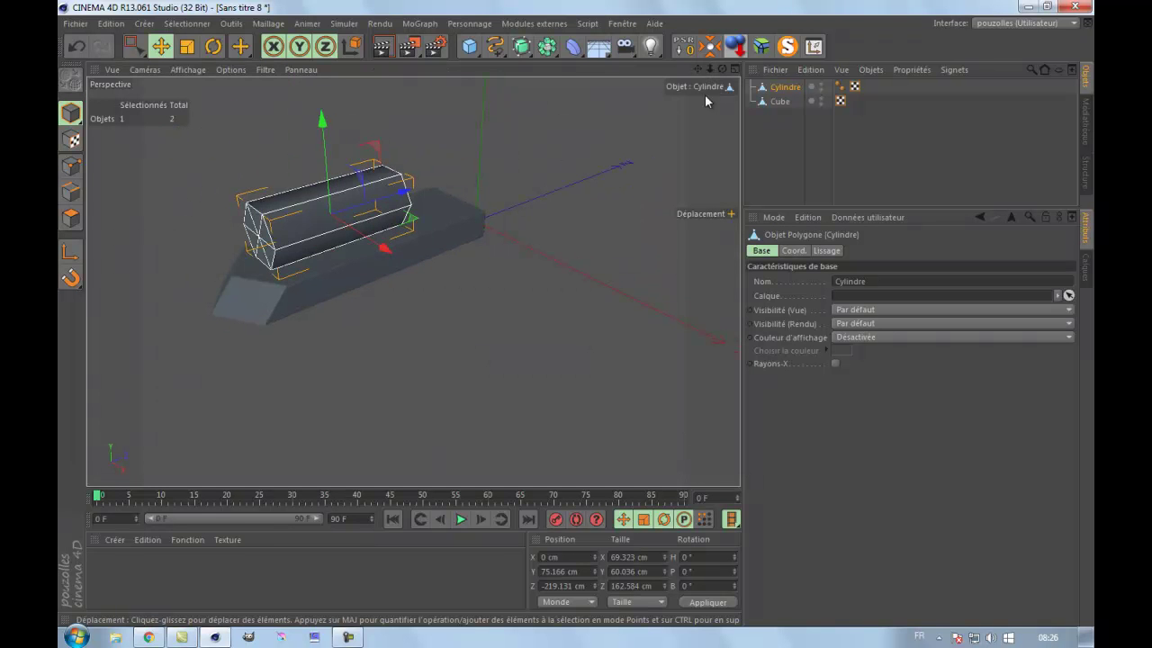
drag(724, 72, 579, 318)
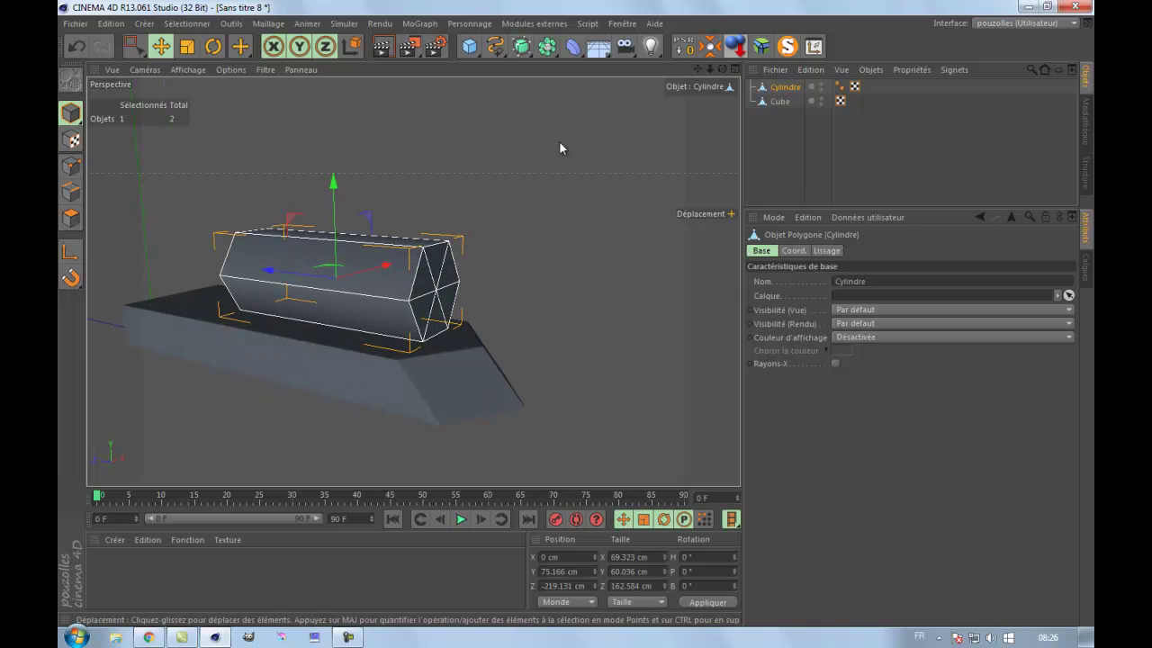
Step: Select all of the cylinder's points in point mode and inspect the points around its front cap
click(71, 165)
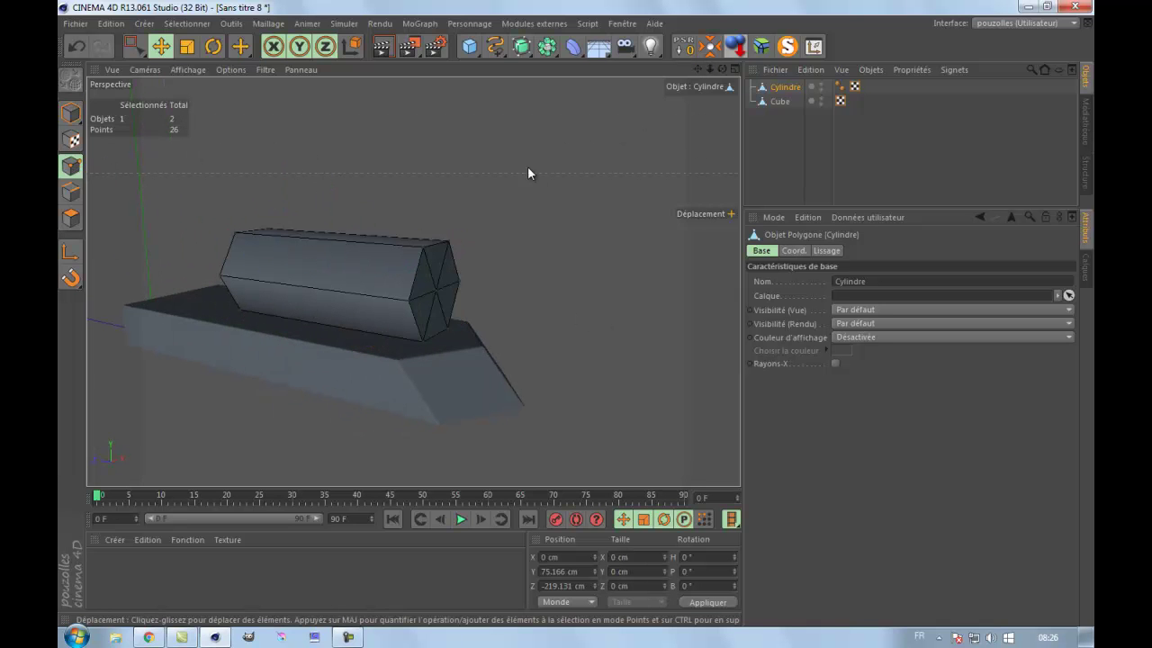
key(ctrl+a)
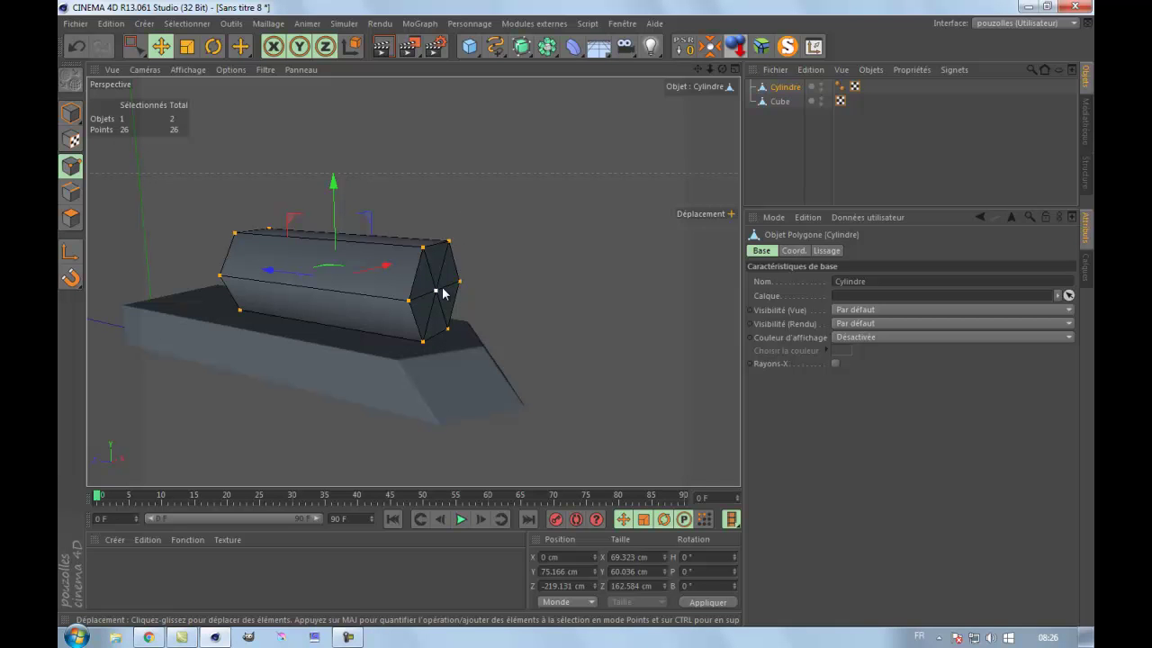
drag(722, 70, 576, 313)
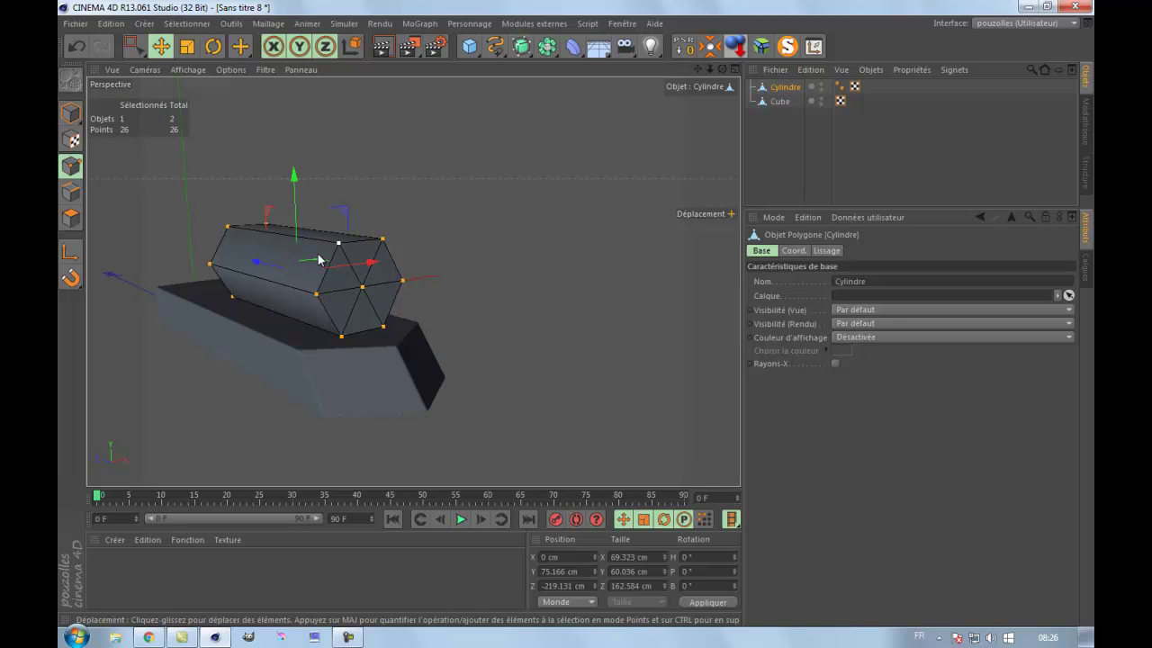
Step: Try picking the cylinder's front cap polygons with Live Selection in polygon mode
click(79, 219)
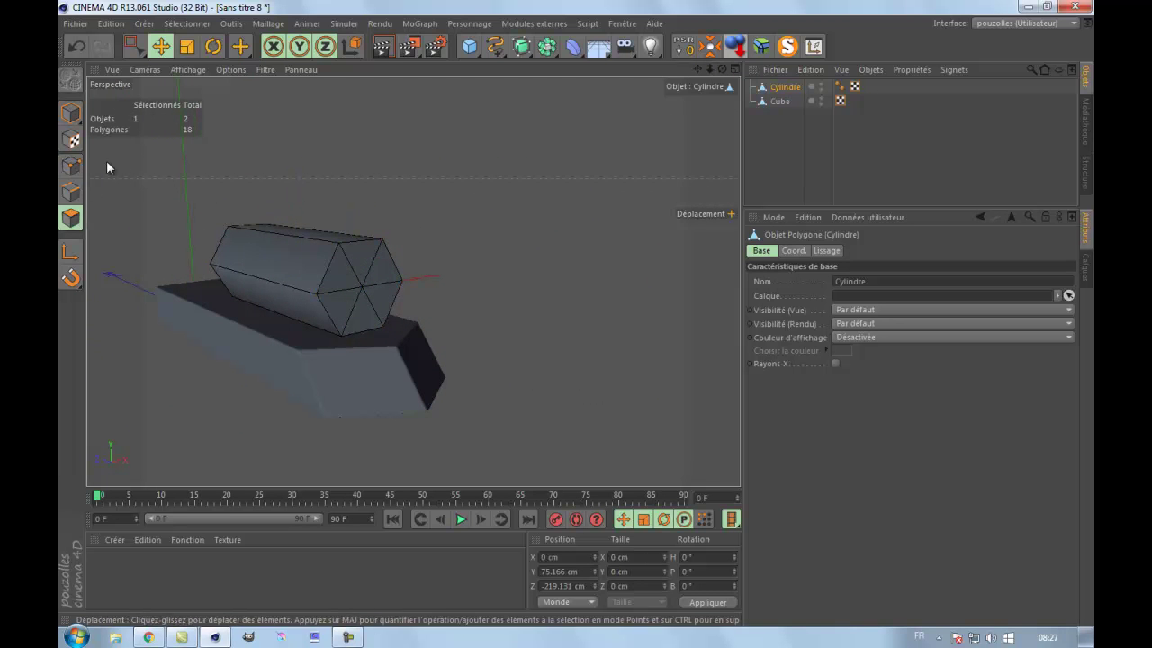
drag(133, 46, 199, 64)
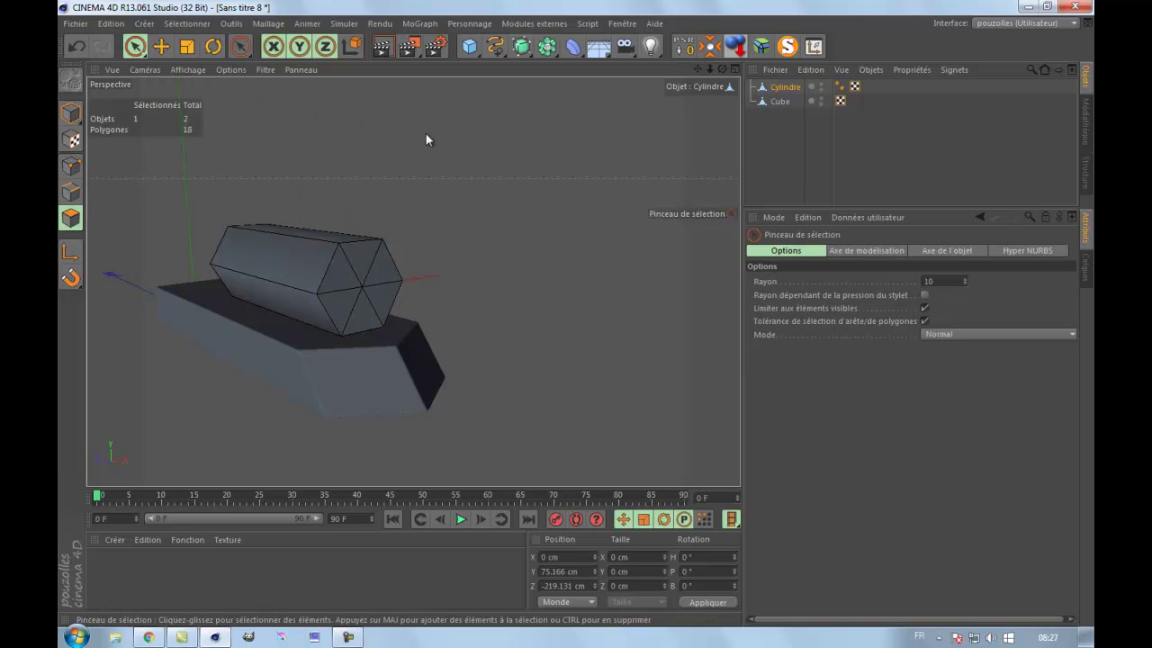
mouse_move(363, 282)
mouse_down()
mouse_move(347, 306)
mouse_move(378, 287)
mouse_up()
drag(723, 69, 578, 315)
drag(389, 304, 399, 293)
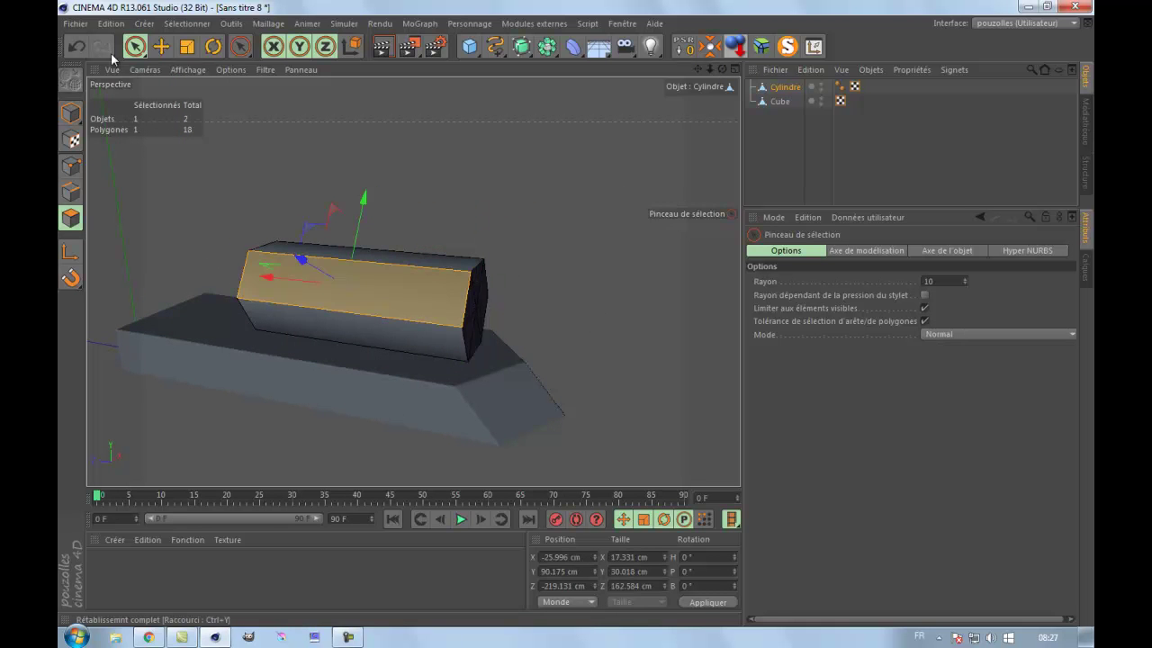
Step: Pull the six front cap polygons away from the cylinder body, check the separated points, and undo the move
click(78, 45)
drag(392, 301, 468, 310)
drag(722, 68, 577, 312)
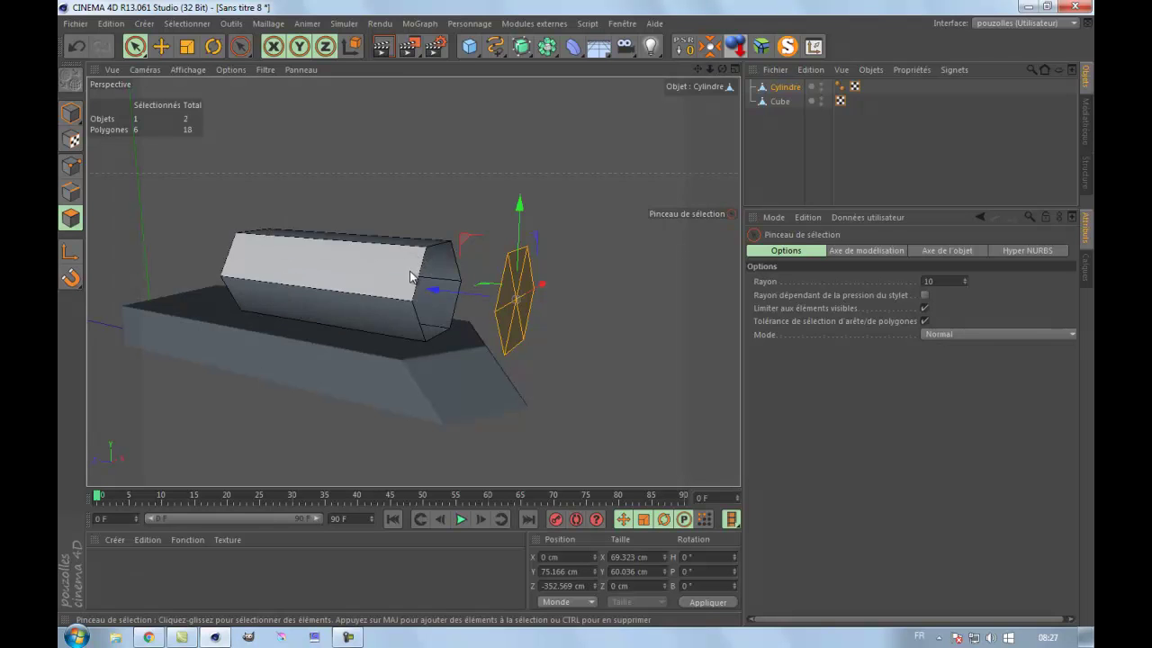
click(70, 166)
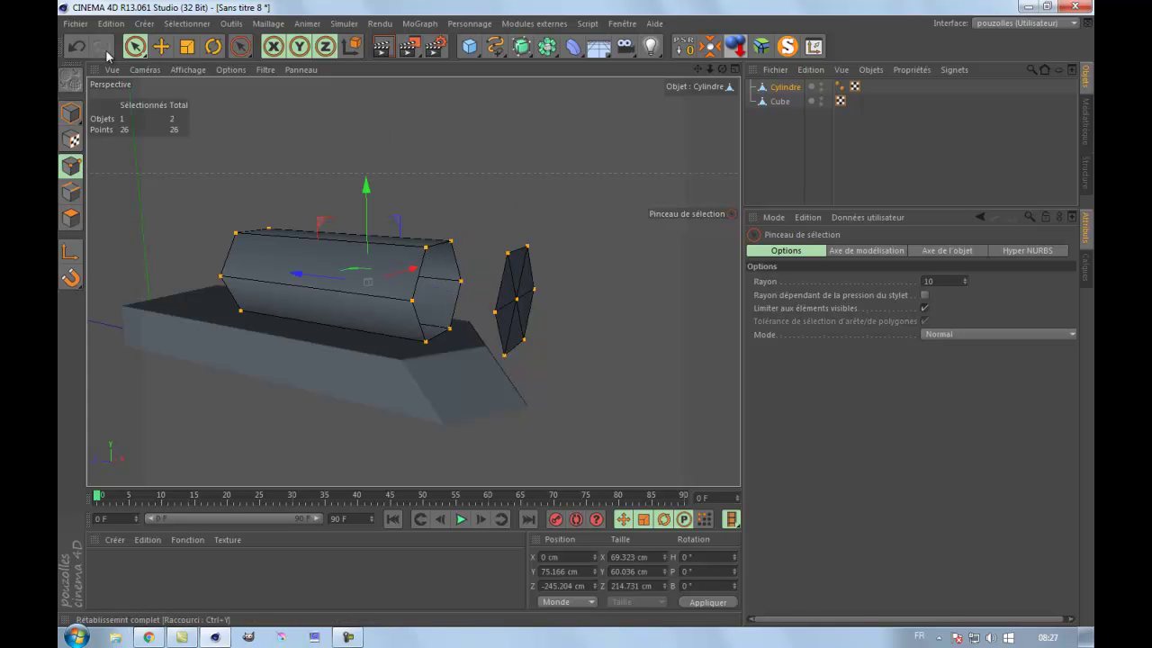
click(77, 46)
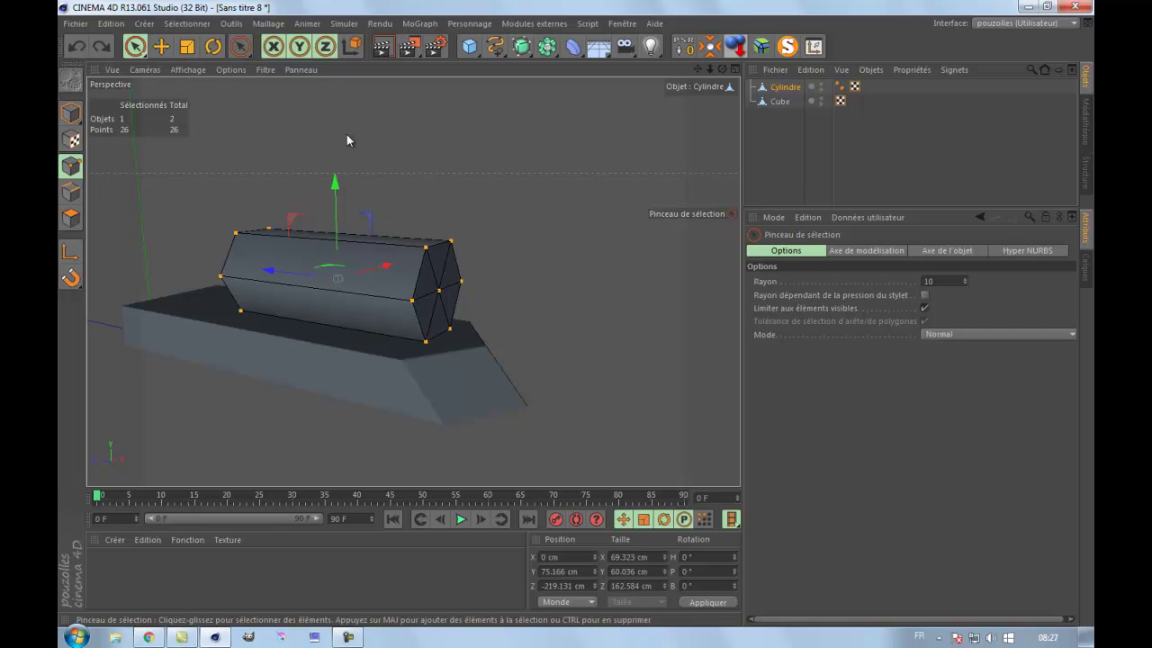
Step: Select all of the cylinder's points with Rectangle Selection and merge the duplicate points with Optimize
key(ctrl+a)
drag(134, 46, 196, 91)
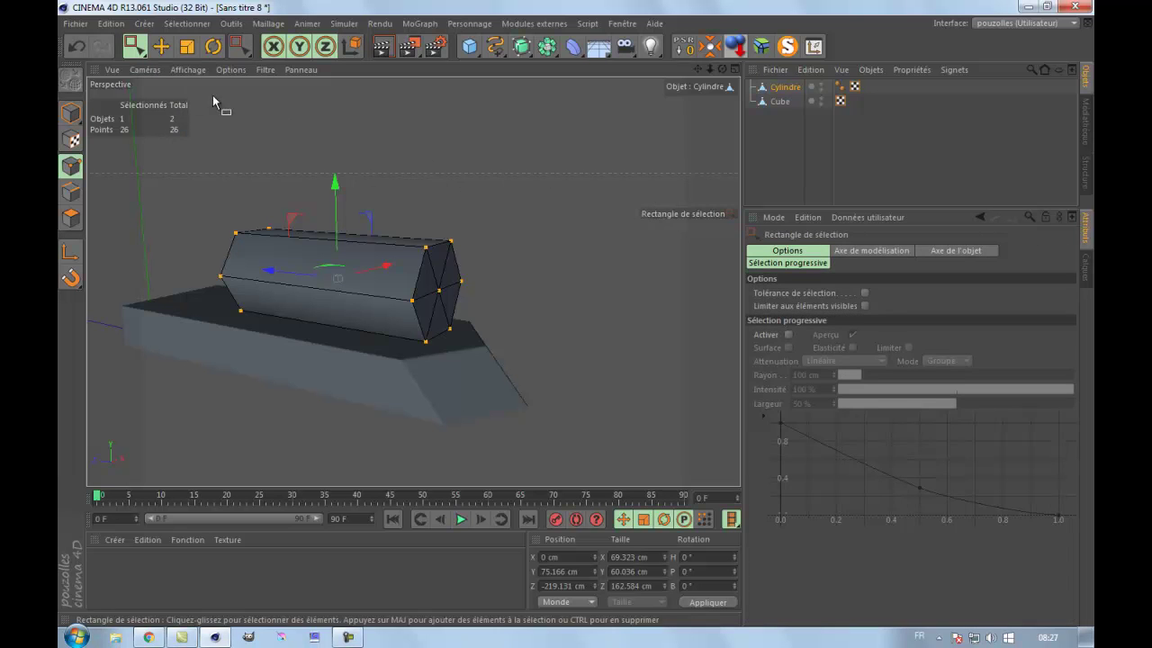
drag(579, 138, 168, 421)
click(413, 258)
drag(583, 126, 189, 408)
right_click(454, 120)
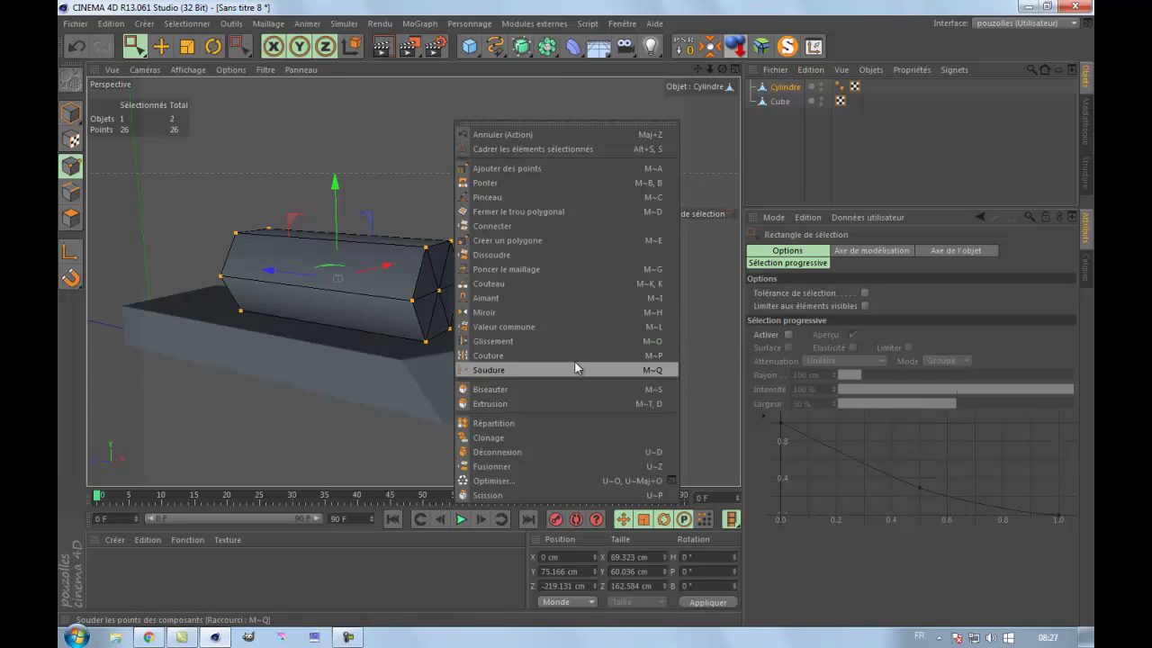
click(493, 480)
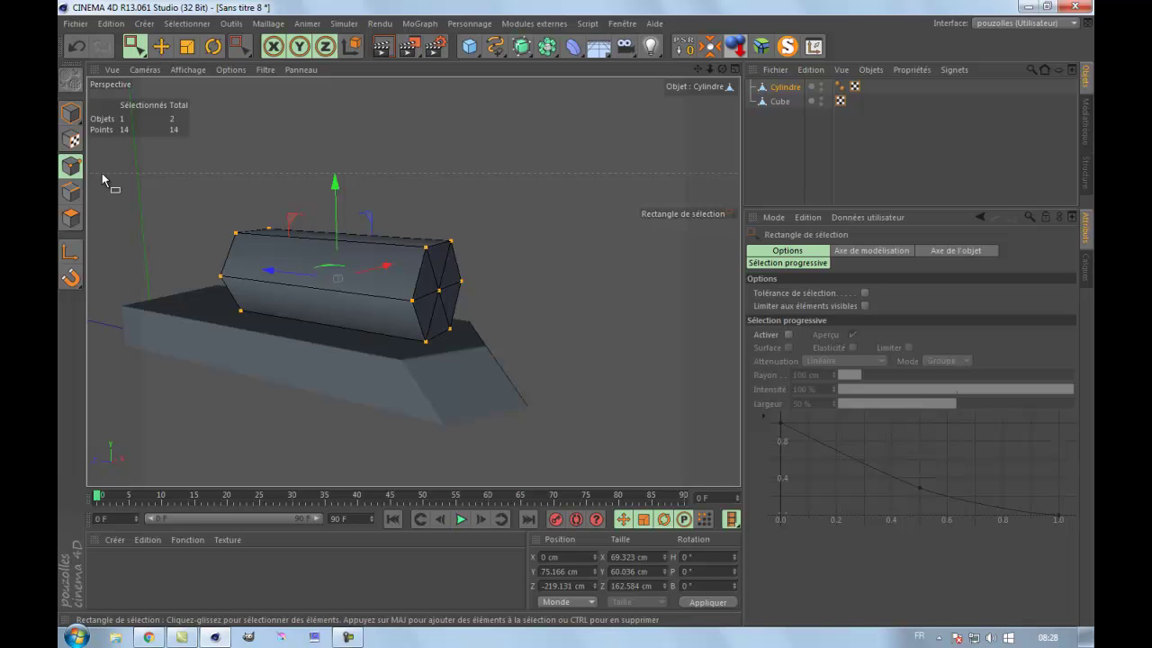
Step: Deselect the cylinder's front cap polygons and turn the perspective to its rear cap
click(70, 220)
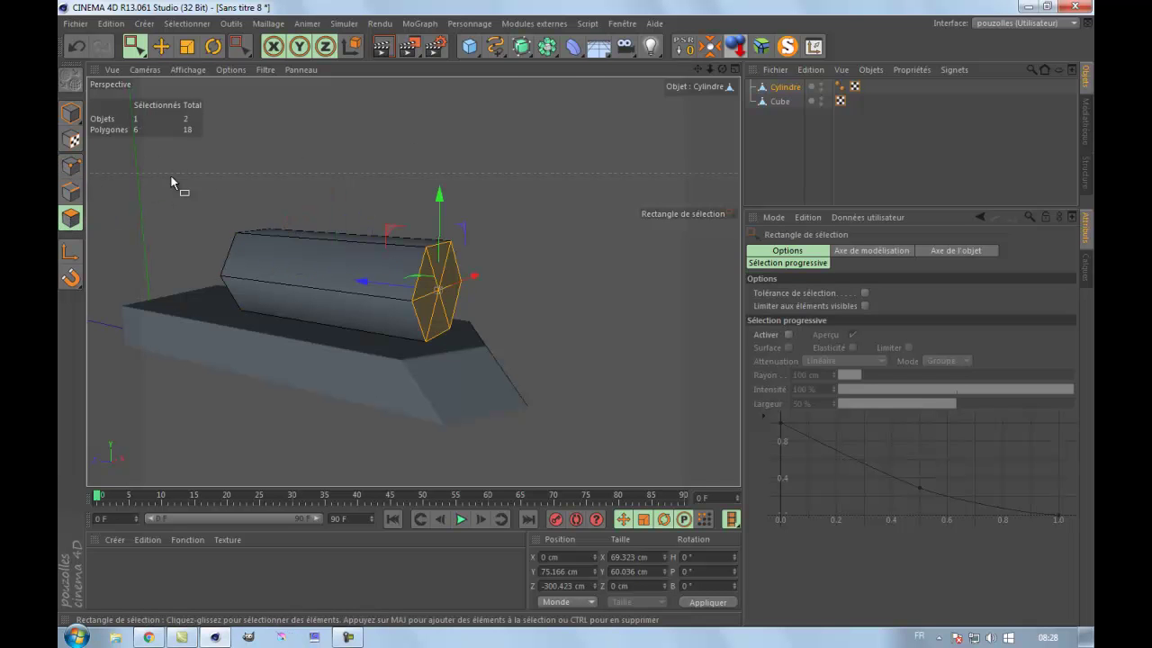
click(161, 46)
click(540, 159)
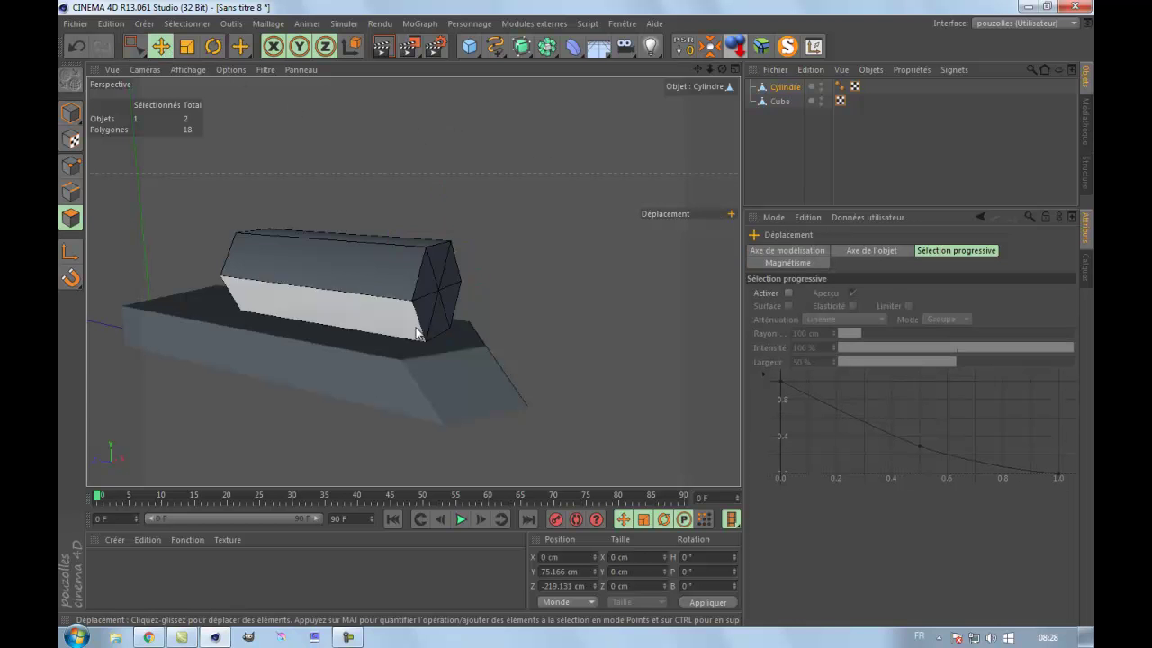
drag(722, 69, 575, 311)
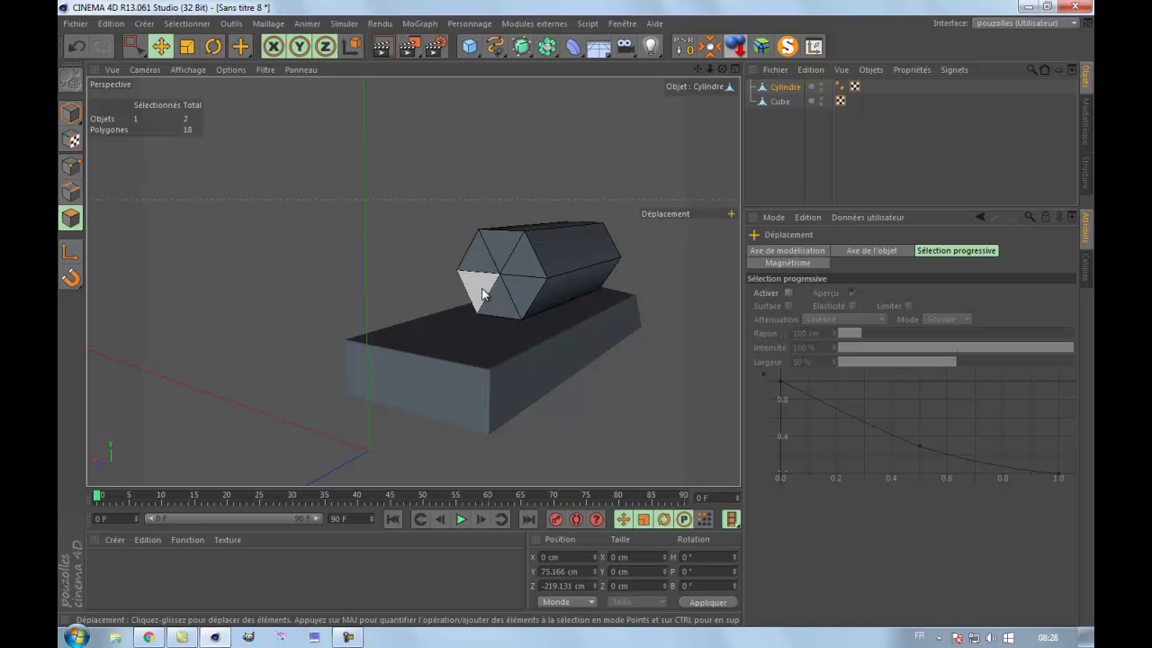
Step: Examine how the boiler's rear end meets the cab in the front view reference picture
middle_click(256, 317)
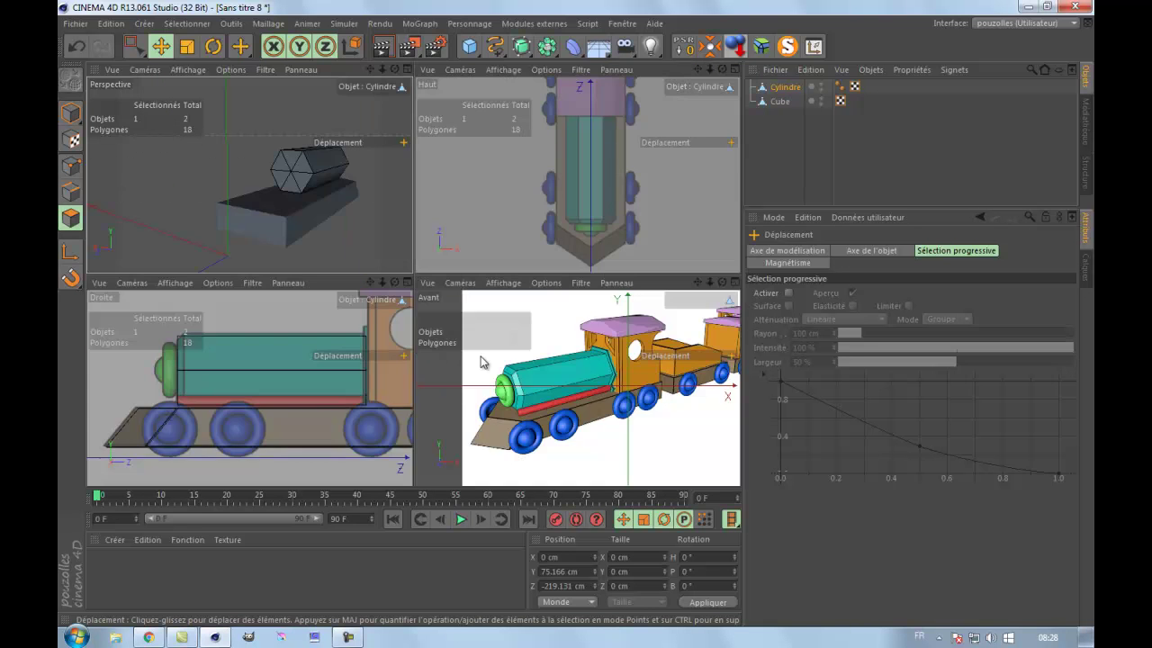
middle_click(613, 338)
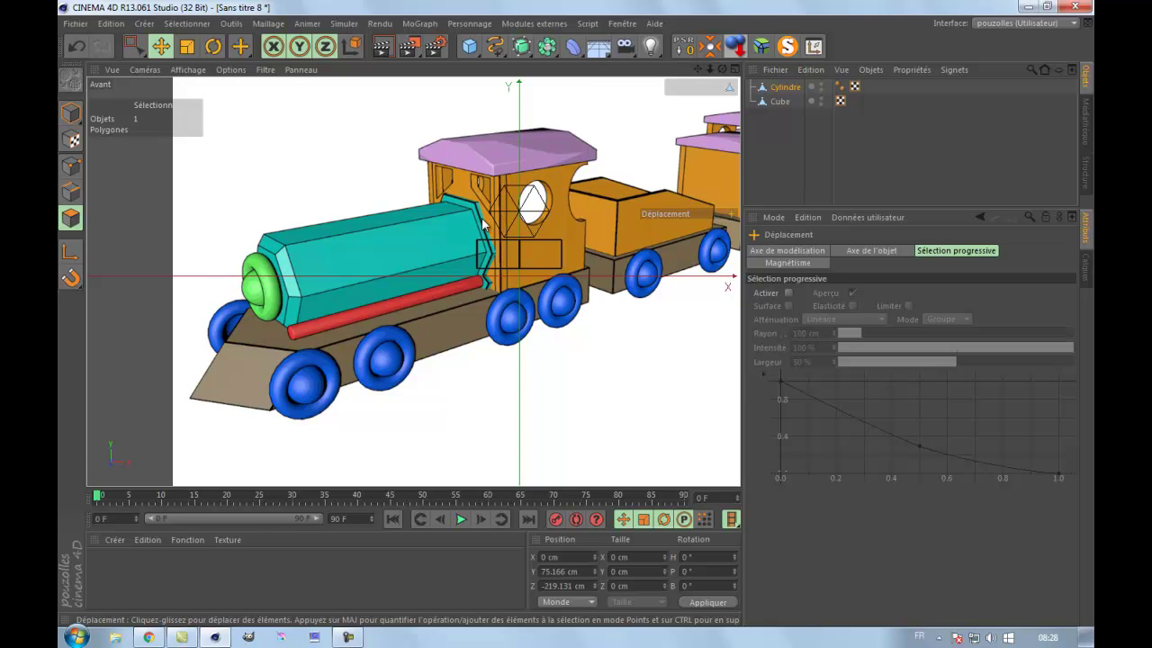
middle_click(160, 263)
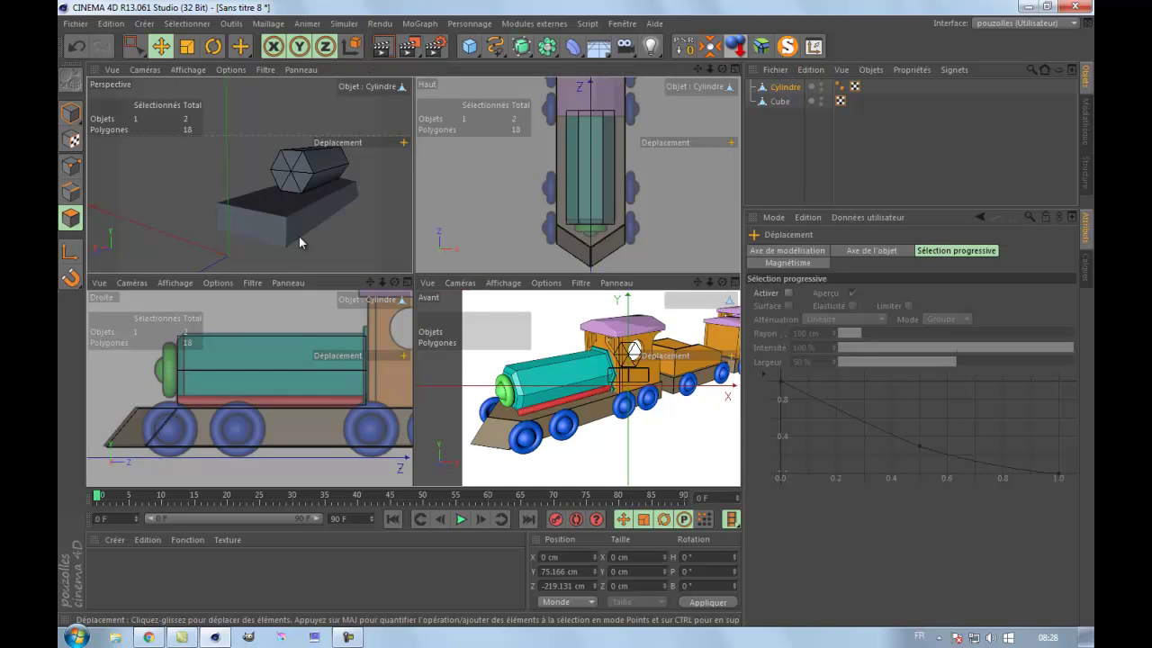
middle_click(300, 236)
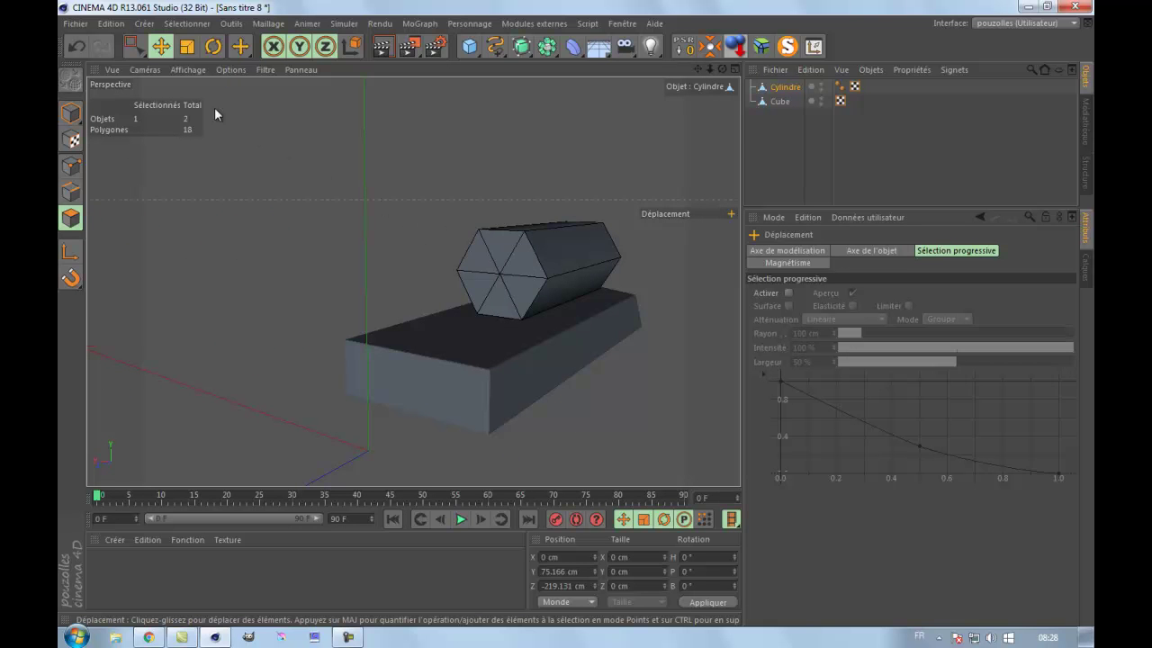
Step: Try selecting the rear cap polygons using Live Selection with the visible-elements limit disabled, and clear the selection
drag(138, 58, 187, 68)
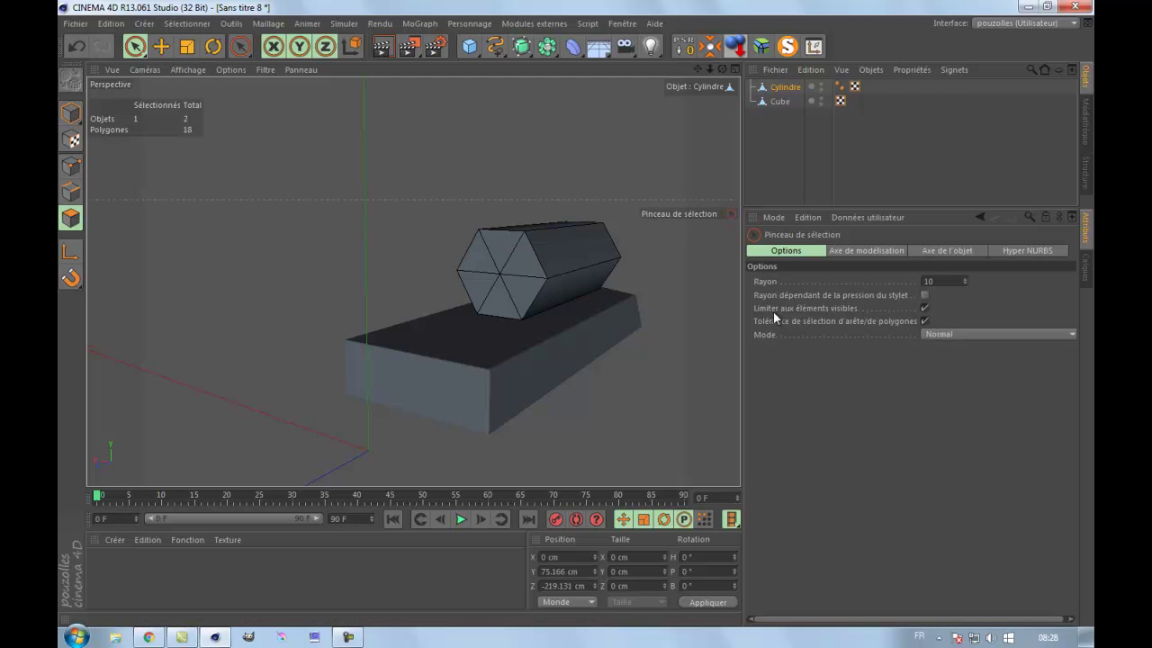
click(925, 308)
mouse_move(510, 270)
mouse_down()
mouse_move(476, 258)
mouse_move(501, 278)
mouse_up()
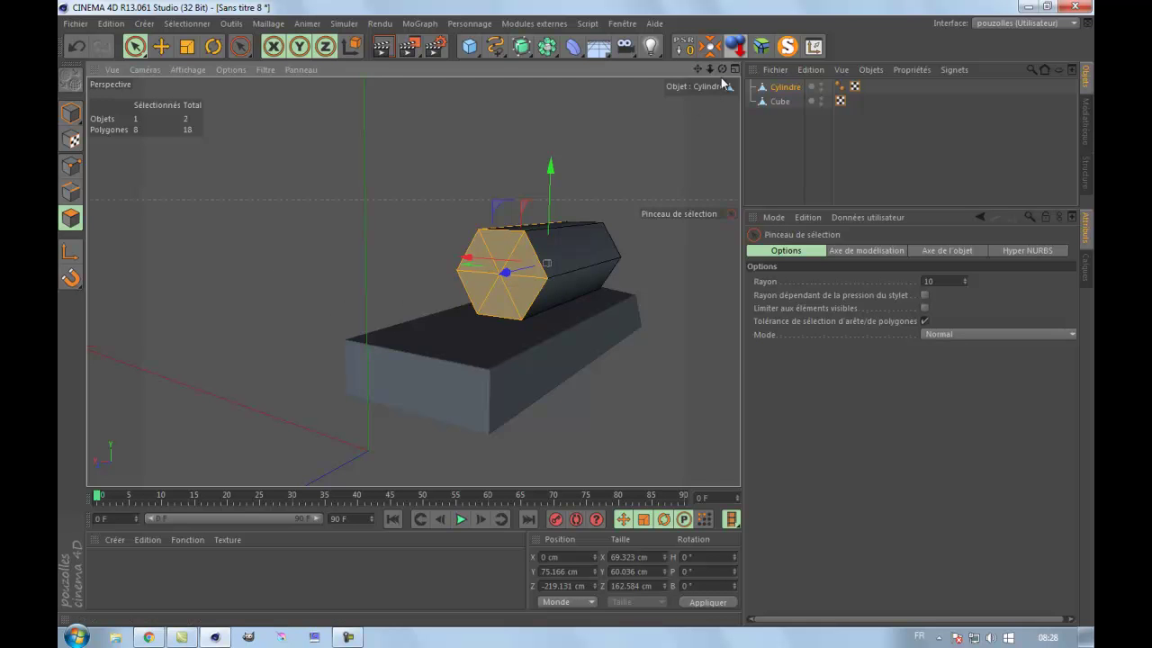
mouse_move(583, 318)
alt+mouse_down()
mouse_move(566, 315)
mouse_move(578, 308)
alt+mouse_up()
click(343, 115)
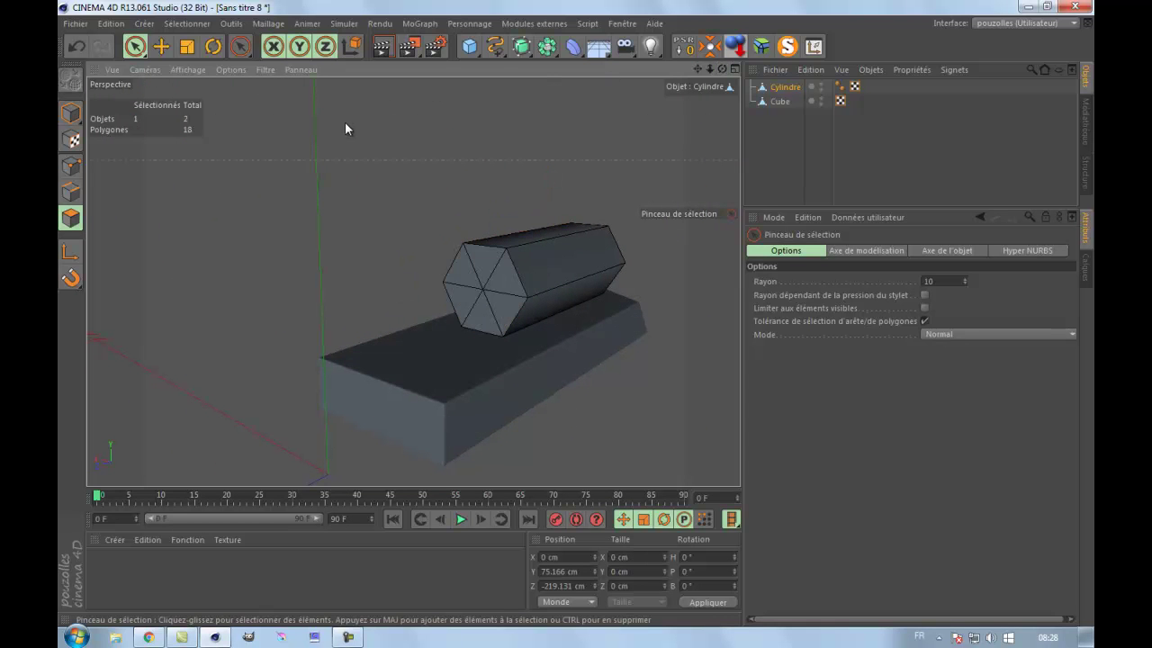
Step: Limit Live Selection to visible elements, select the six rear cap polygons and delete them
click(924, 309)
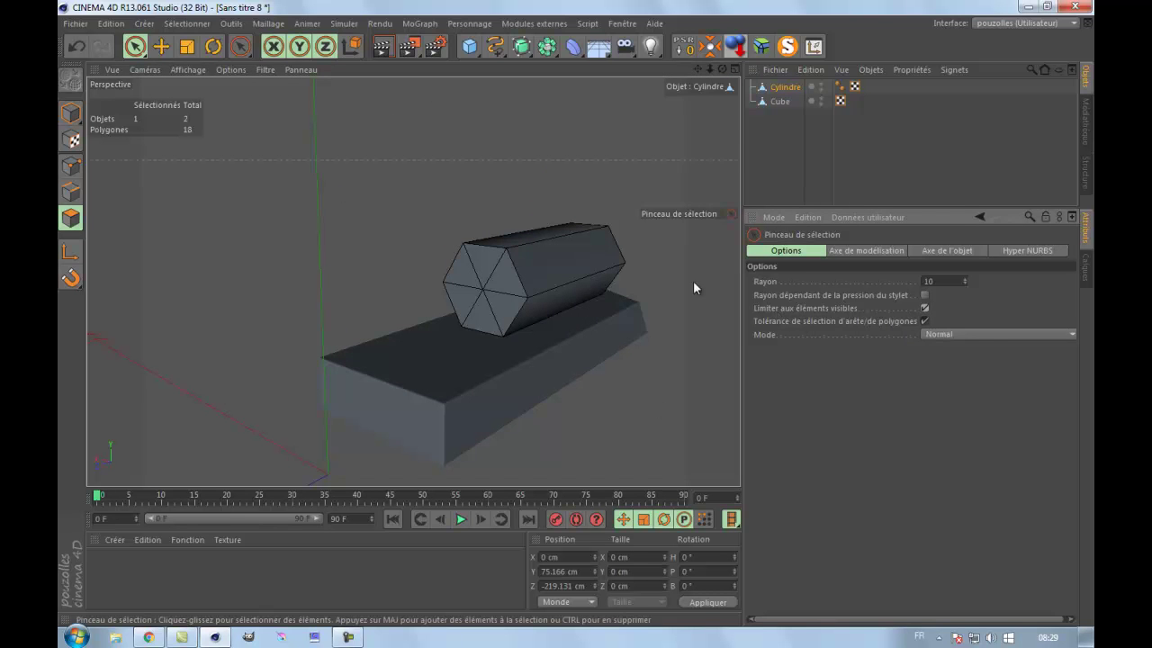
drag(485, 269, 484, 298)
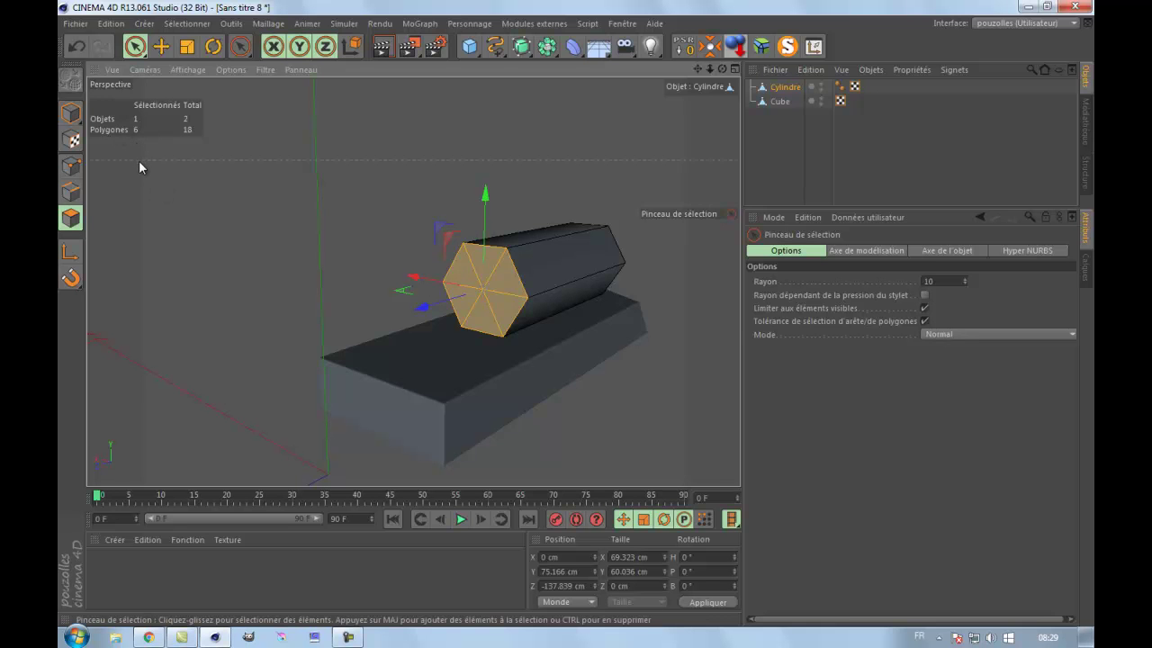
click(395, 276)
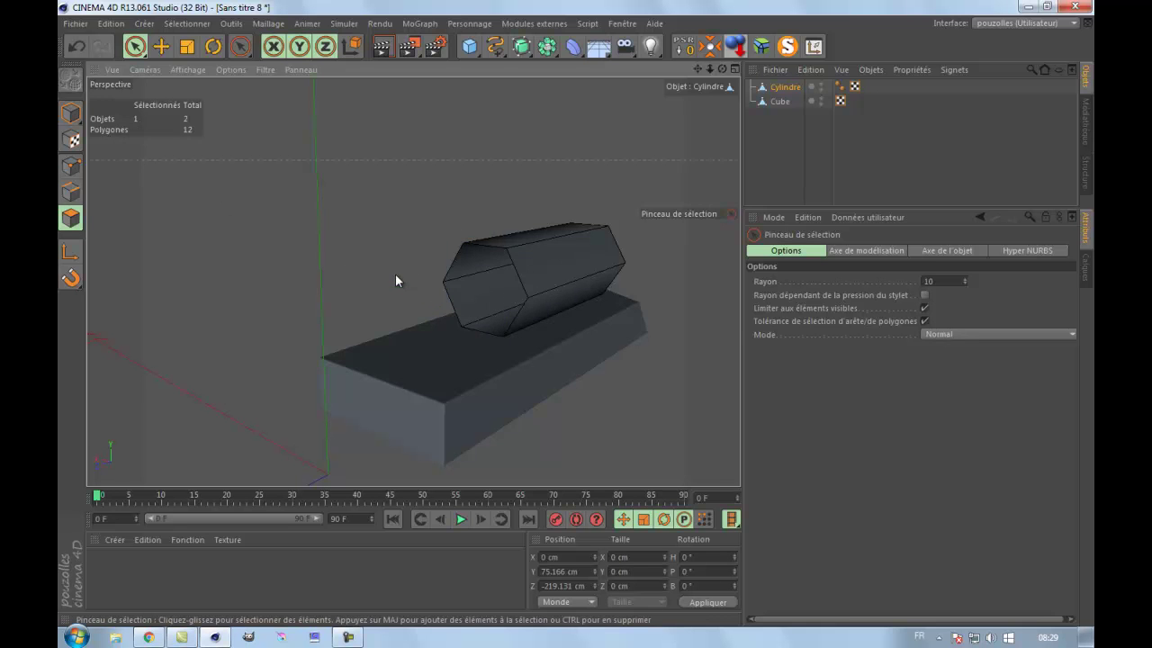
Step: Inspect the cylinder from its front end, switch to point editing and show the boiler enlarged in the right view
drag(447, 297, 457, 299)
drag(722, 68, 575, 312)
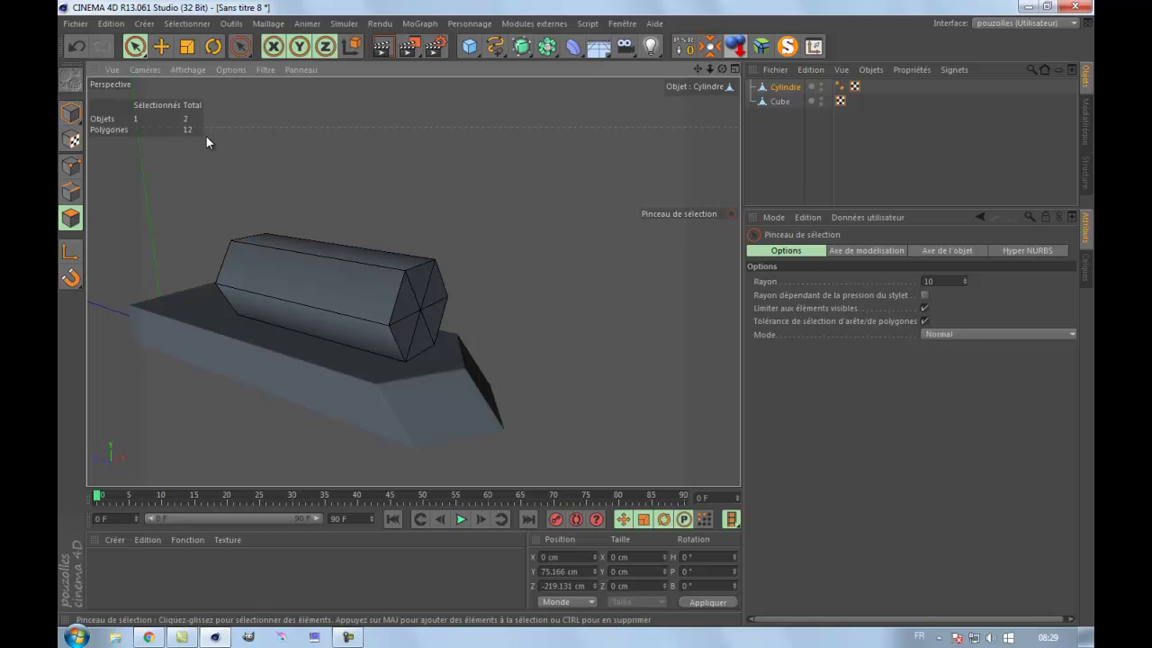
scroll(154, 375, up, 1)
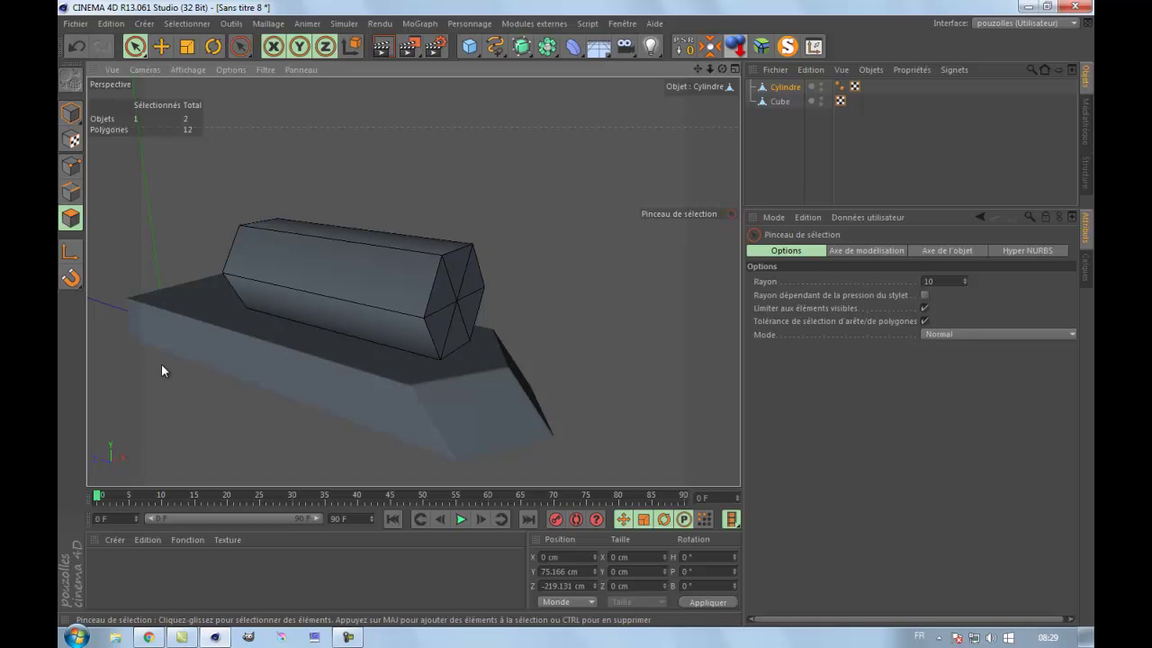
click(70, 166)
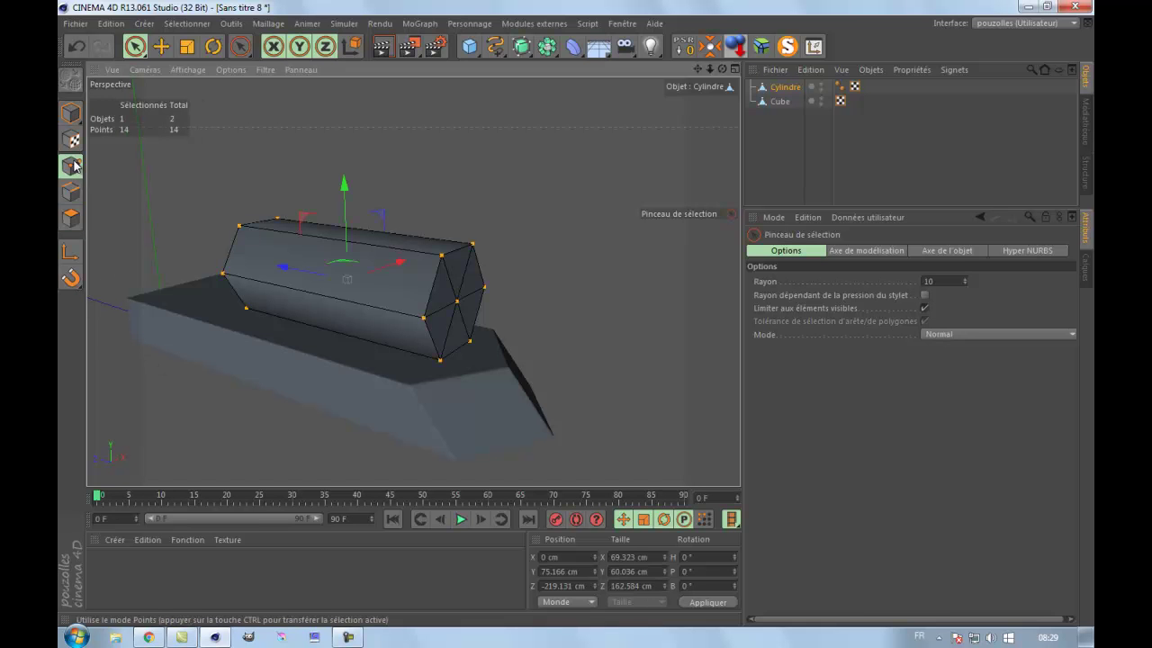
middle_click(535, 238)
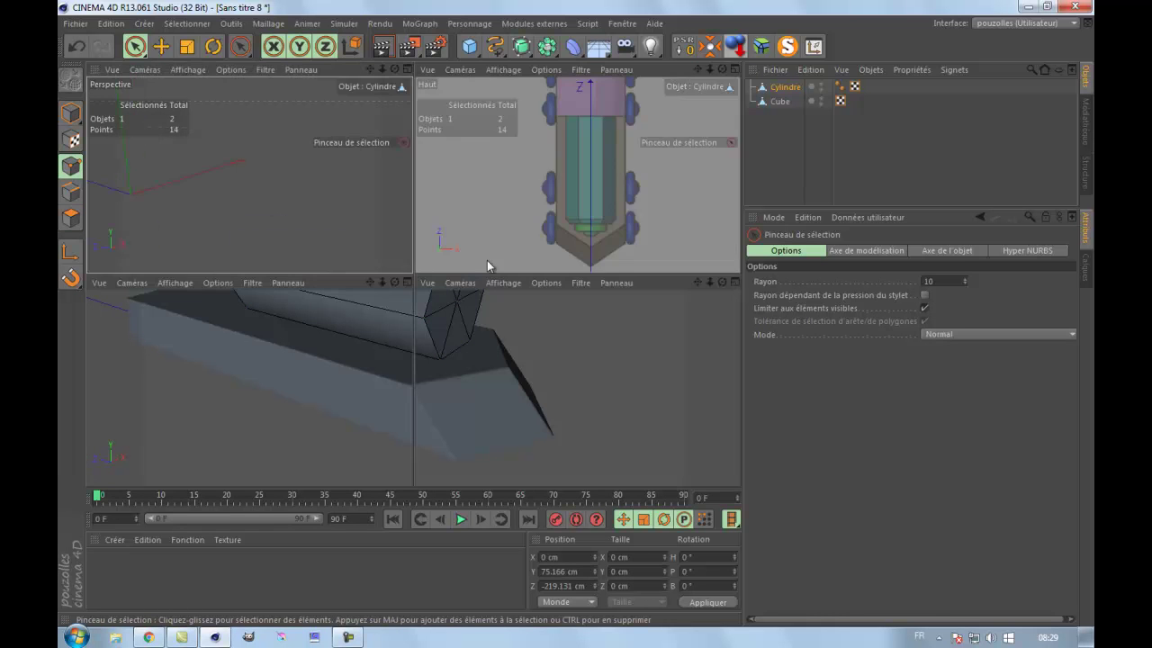
middle_click(317, 394)
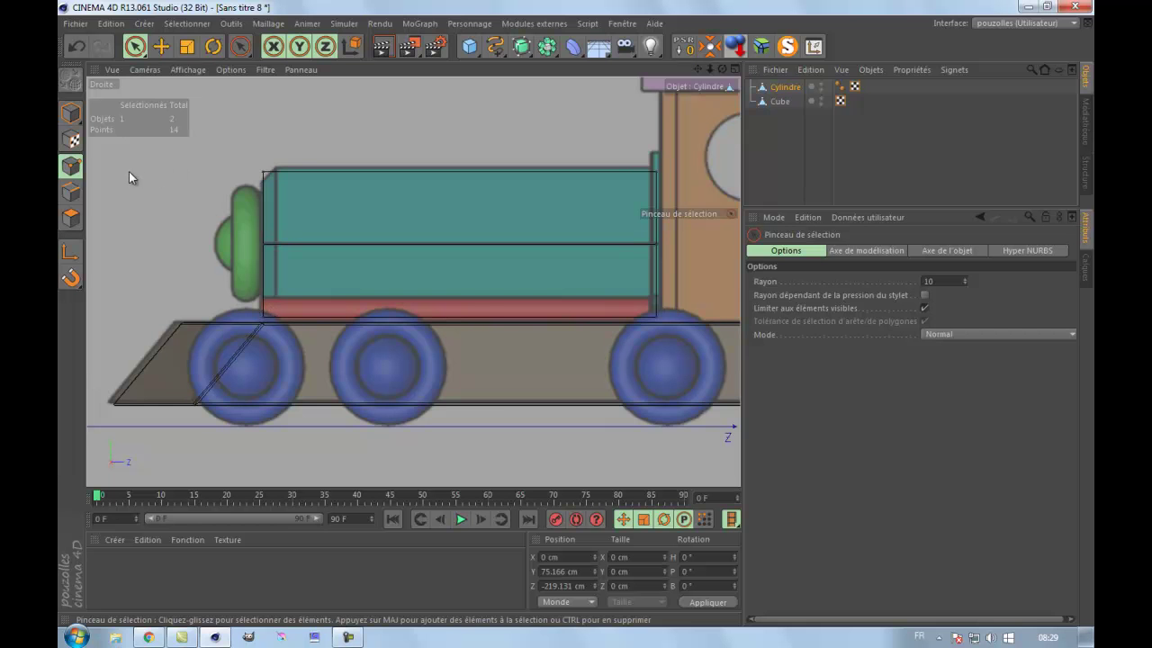
right_click(275, 88)
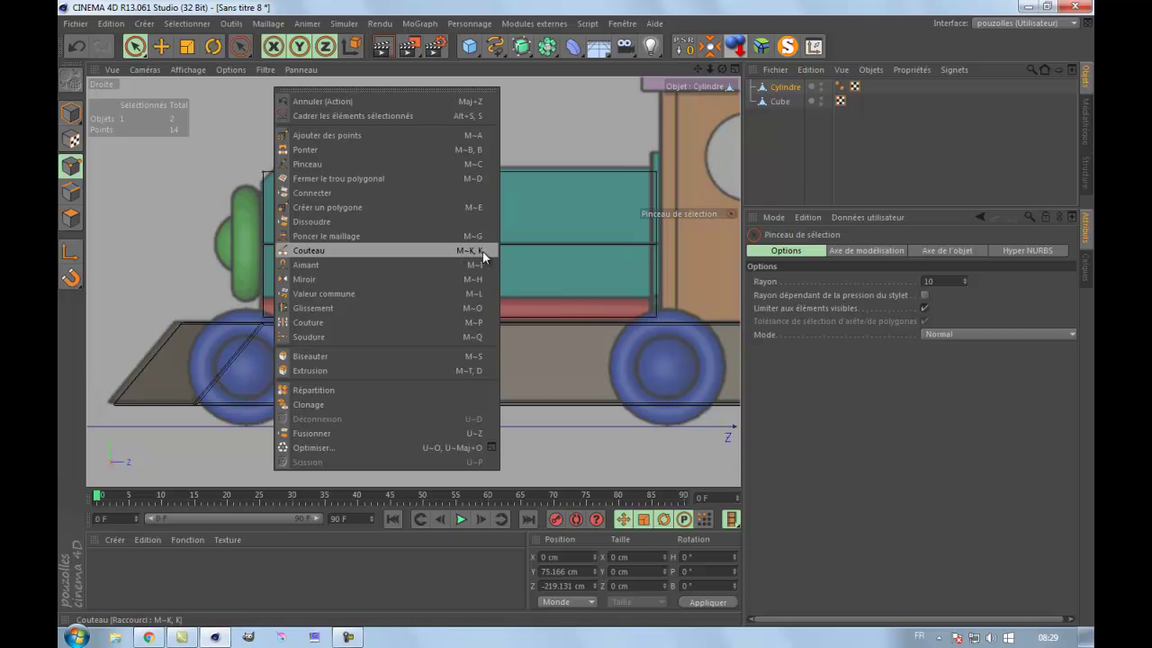
click(570, 4)
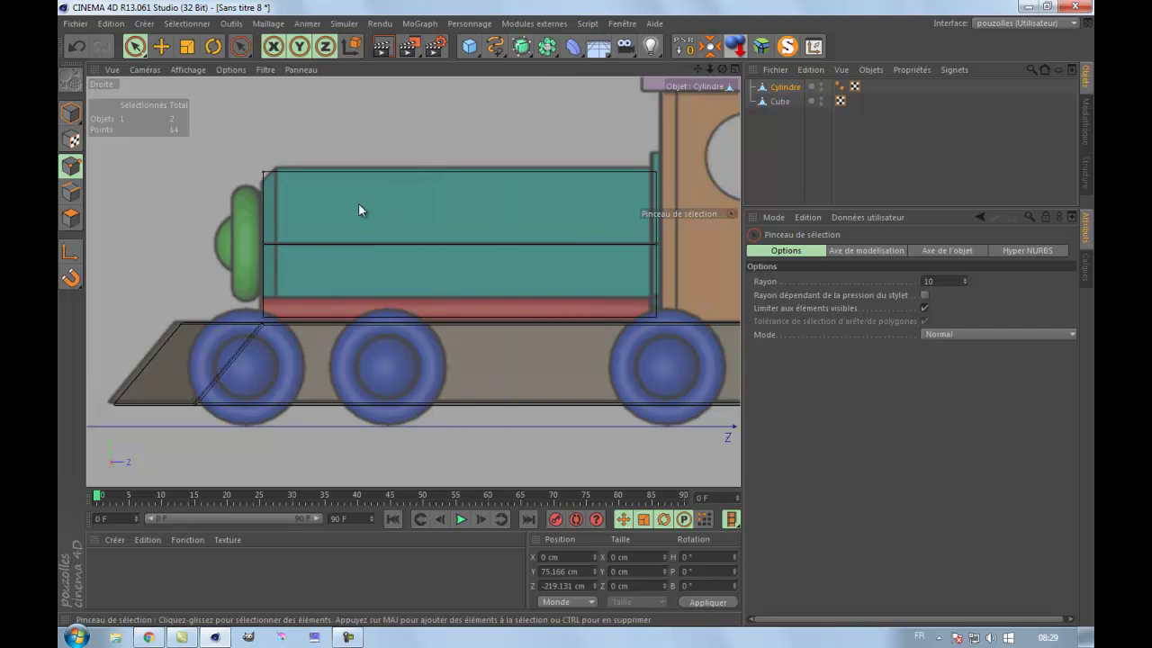
key(m)
key(Escape)
key(l)
key(l)
key(u)
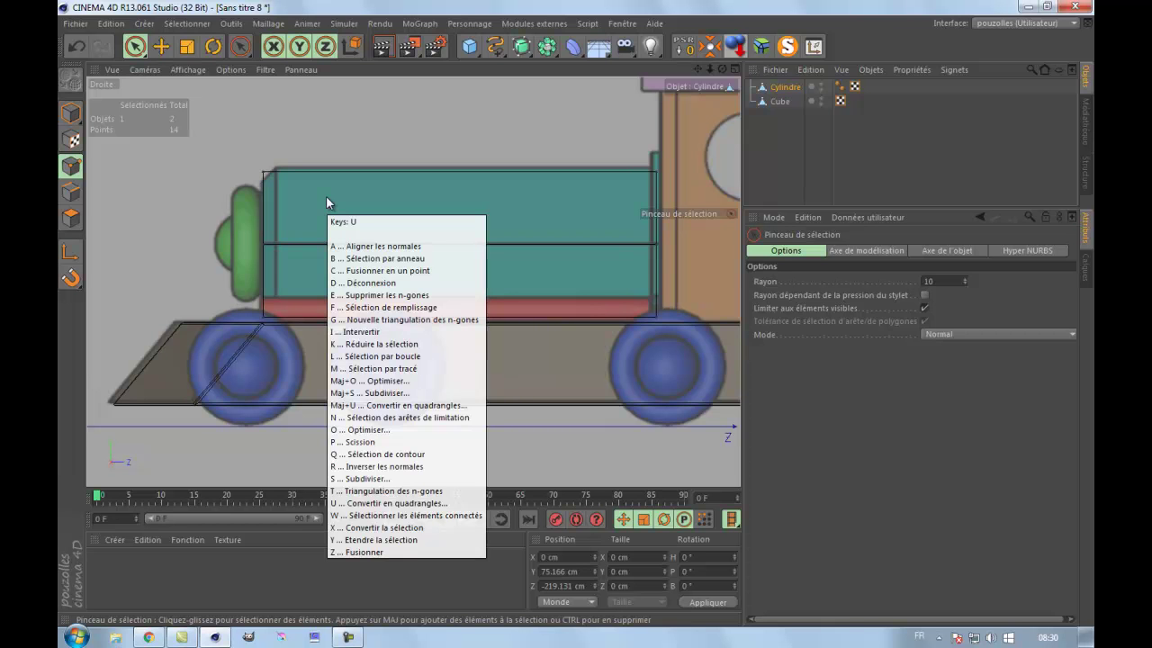
key(Escape)
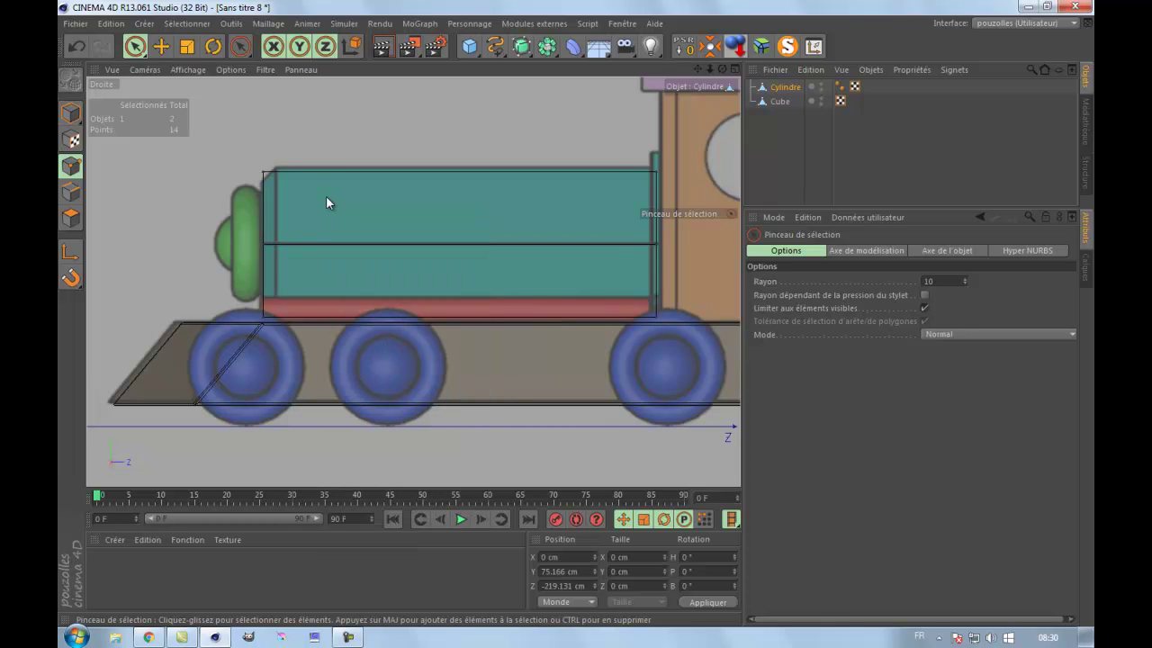
key(u)
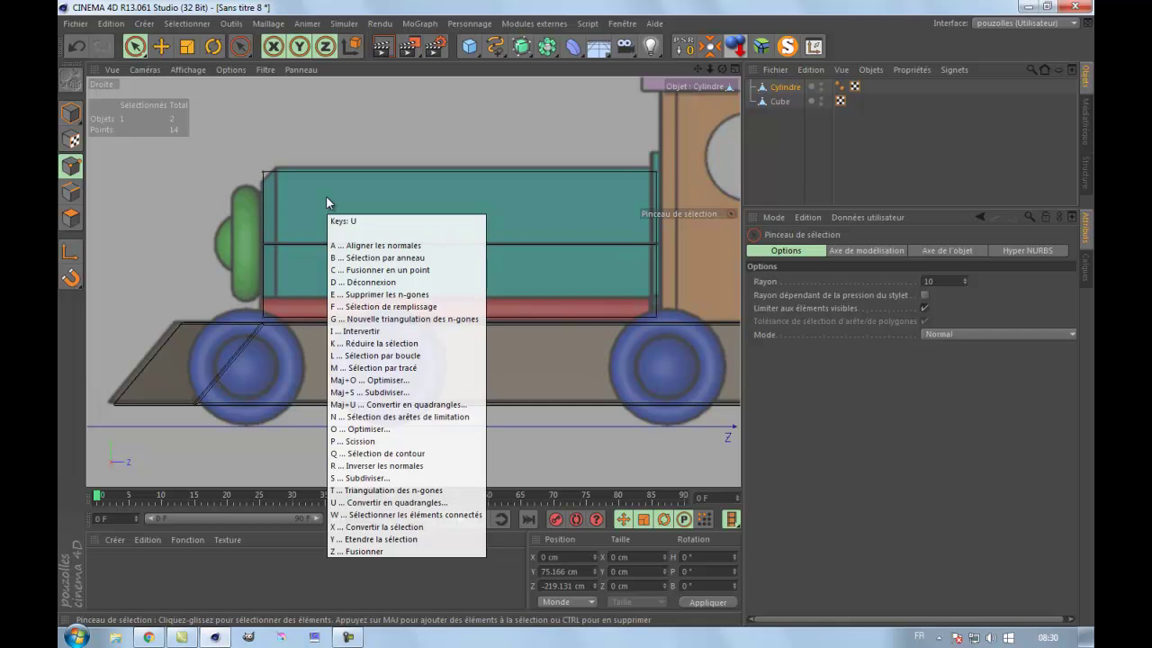
key(Escape)
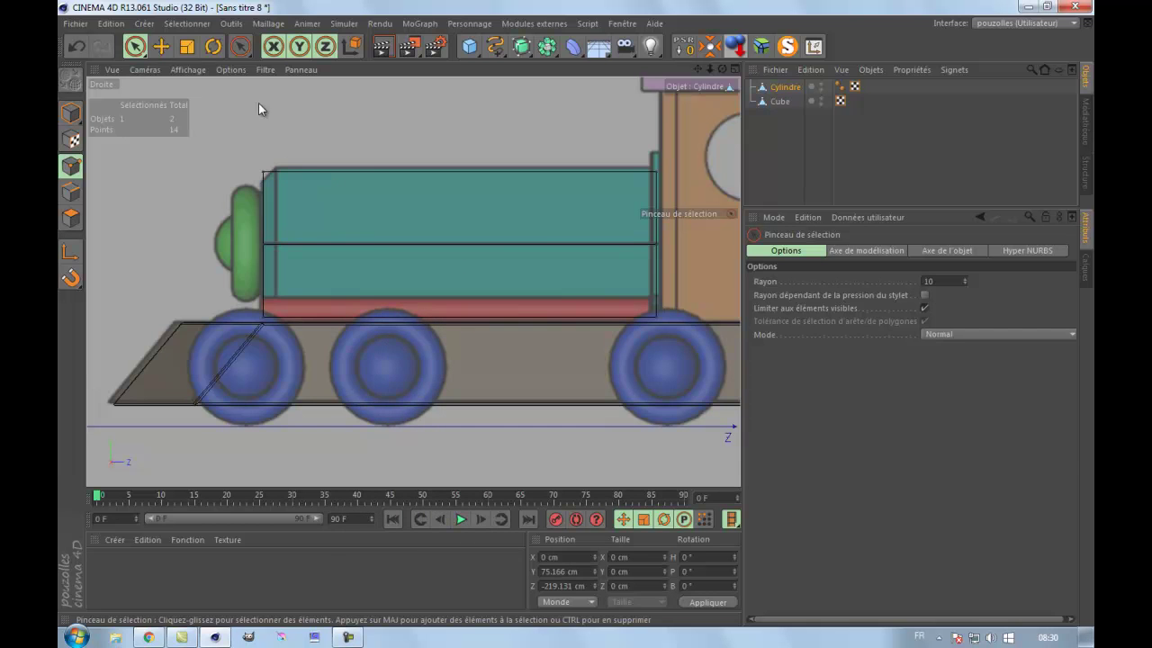
click(187, 25)
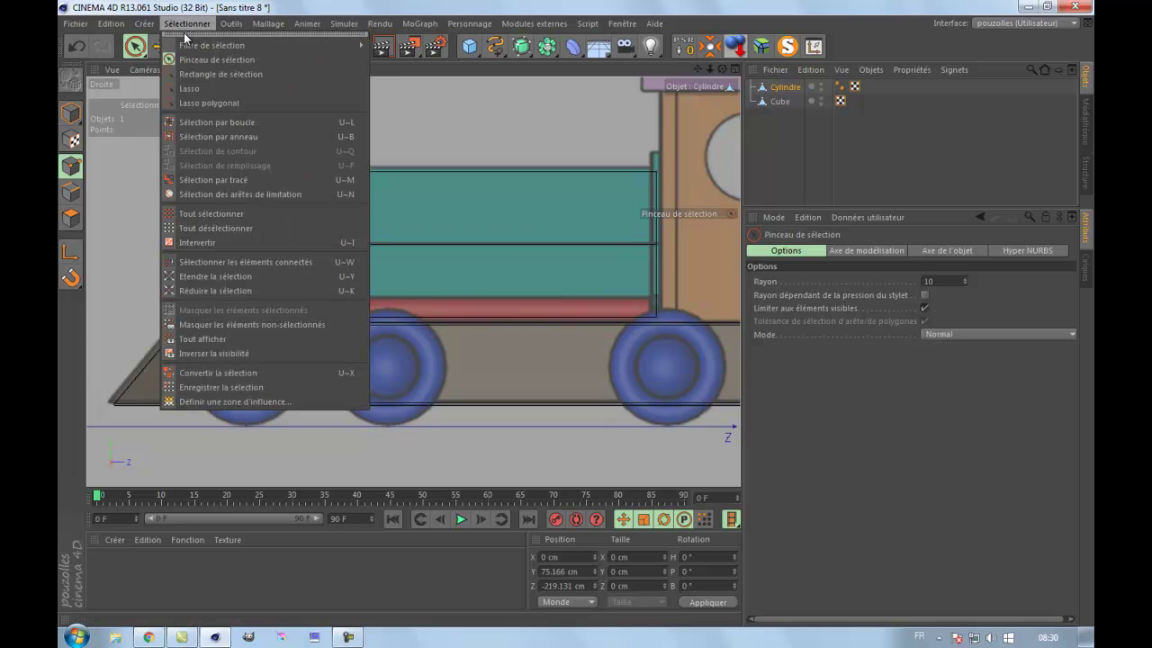
click(444, 123)
right_click(444, 124)
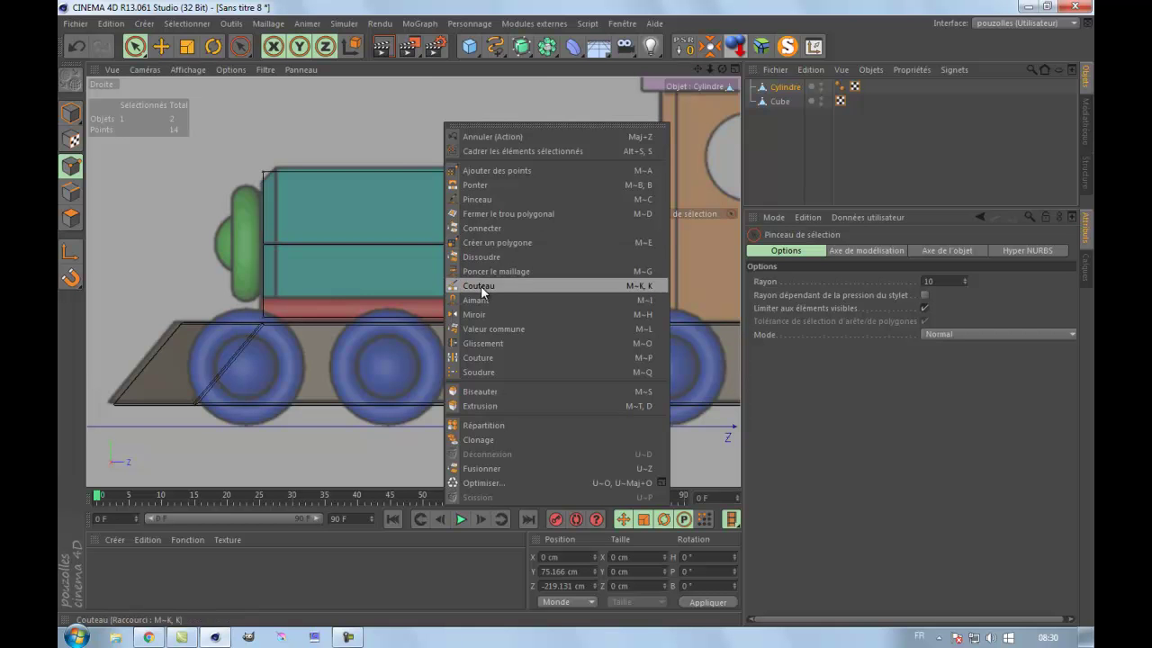
click(376, 133)
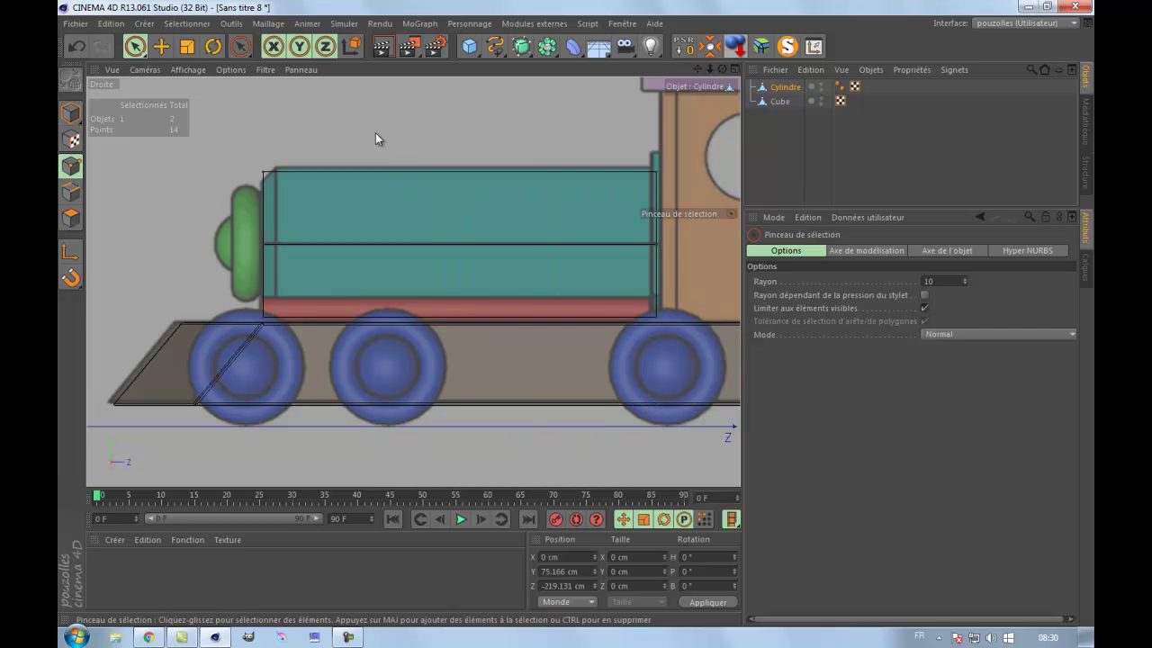
Step: Try a Knife cut in Ligne mode down across the cylinder near its cab end, keeping the default limit options
key(m)
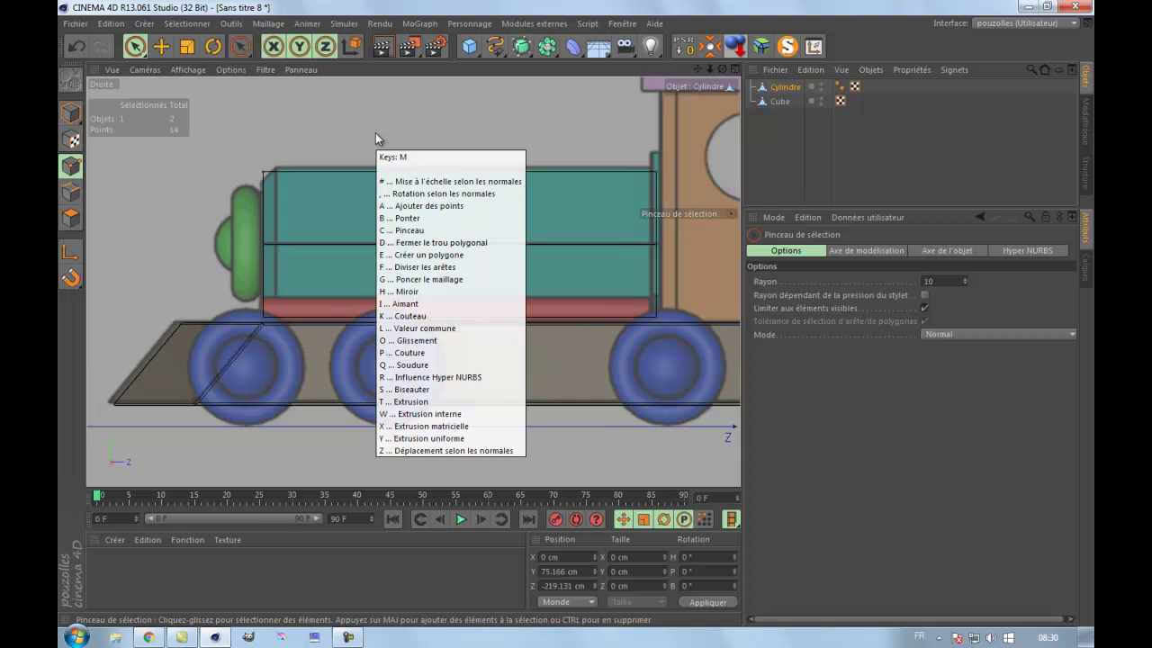
key(k)
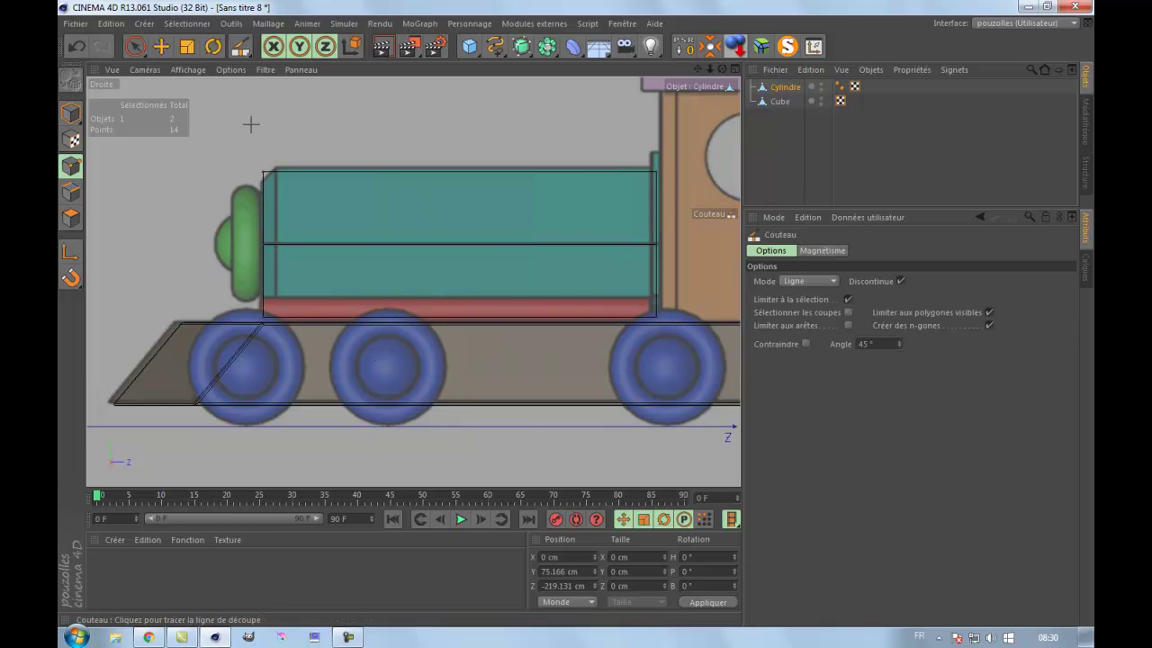
click(162, 47)
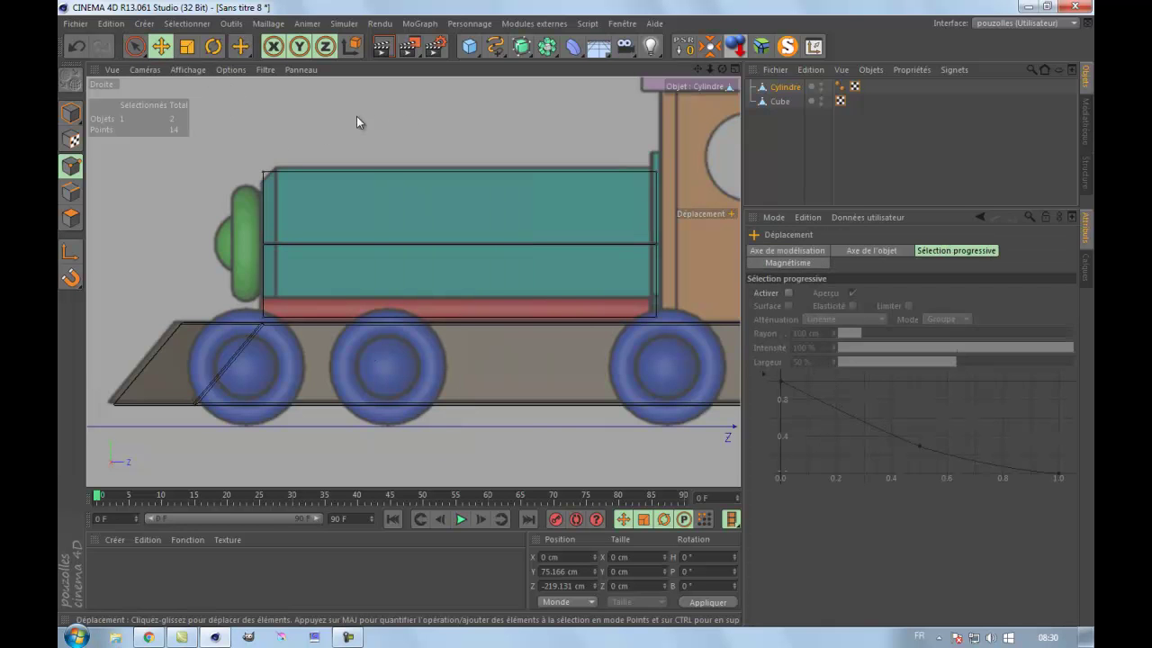
key(k)
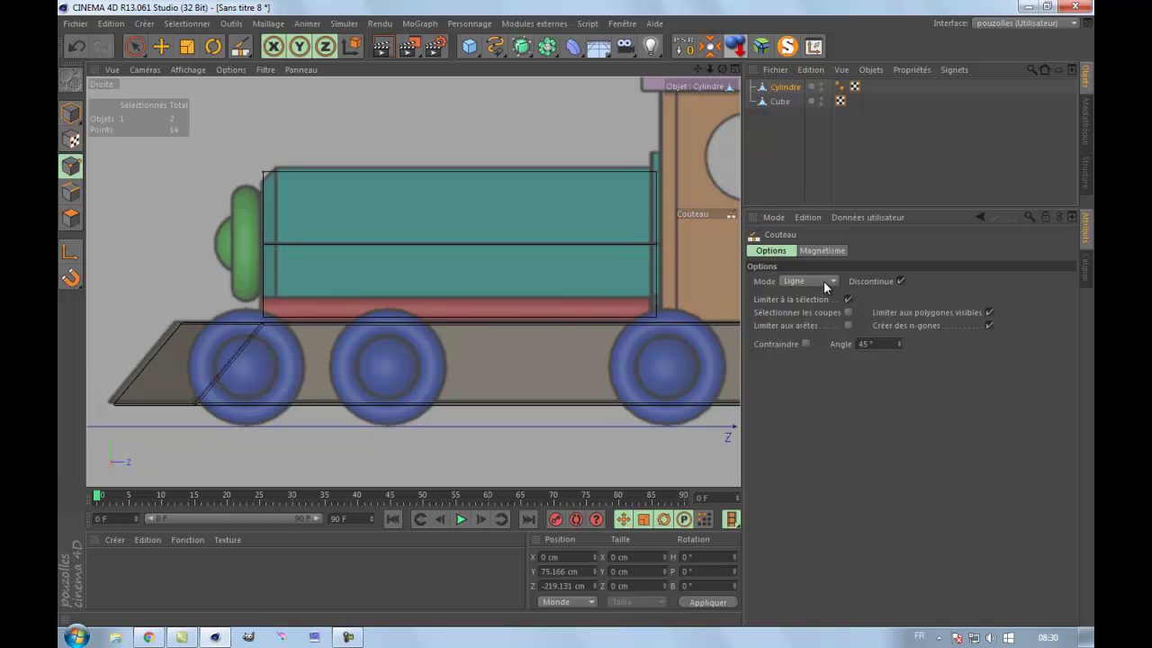
mouse_move(638, 139)
mouse_down()
mouse_move(639, 425)
mouse_move(548, 414)
mouse_move(638, 423)
mouse_move(504, 423)
mouse_move(393, 381)
mouse_move(381, 363)
mouse_move(468, 412)
mouse_move(660, 444)
mouse_move(516, 436)
mouse_move(350, 400)
mouse_move(468, 453)
mouse_move(572, 464)
mouse_move(458, 422)
mouse_move(365, 250)
mouse_move(334, 234)
mouse_move(430, 335)
mouse_move(589, 401)
mouse_up()
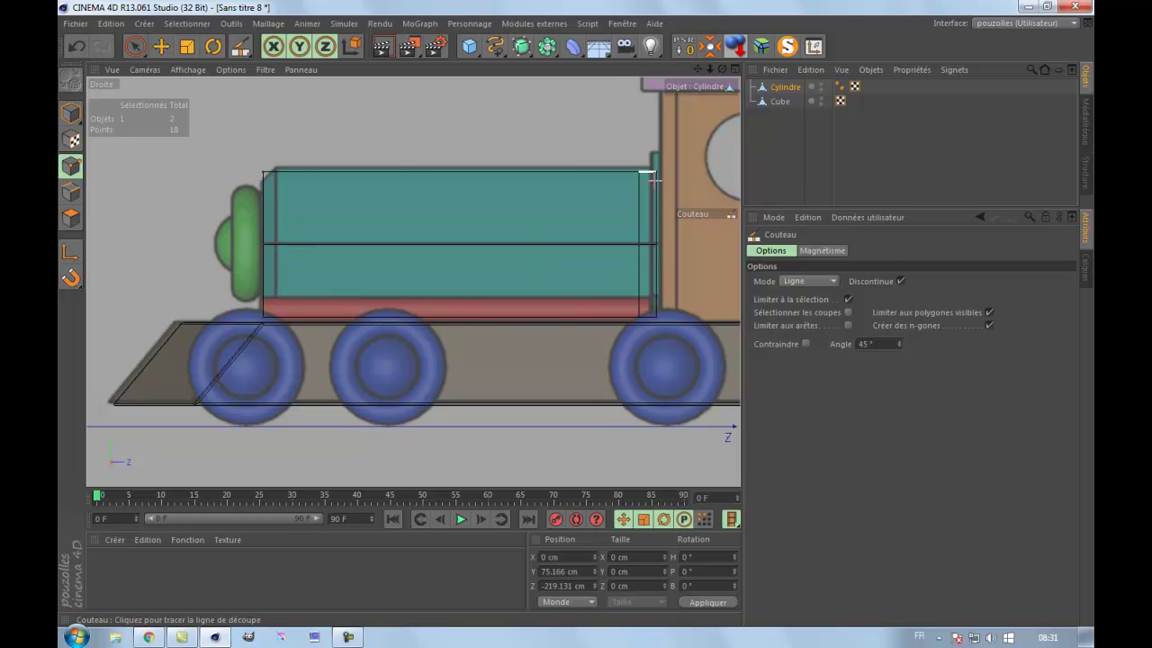
Step: Inspect the cut around the cylinder's open rear end in perspective and undo it
middle_click(163, 233)
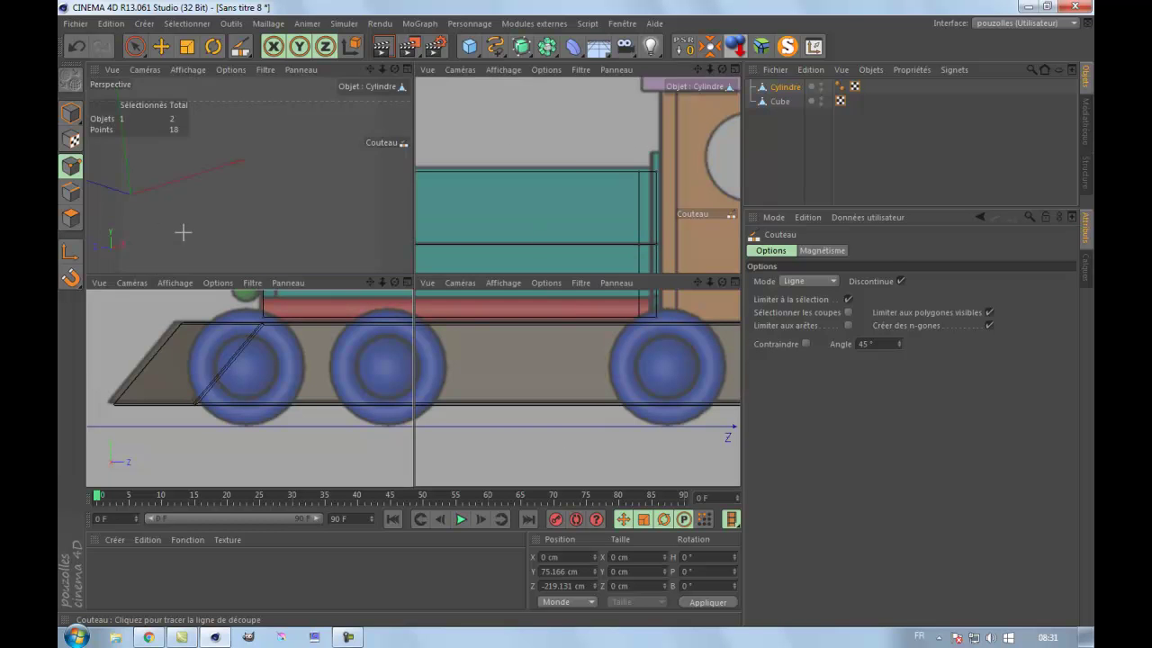
middle_click(286, 231)
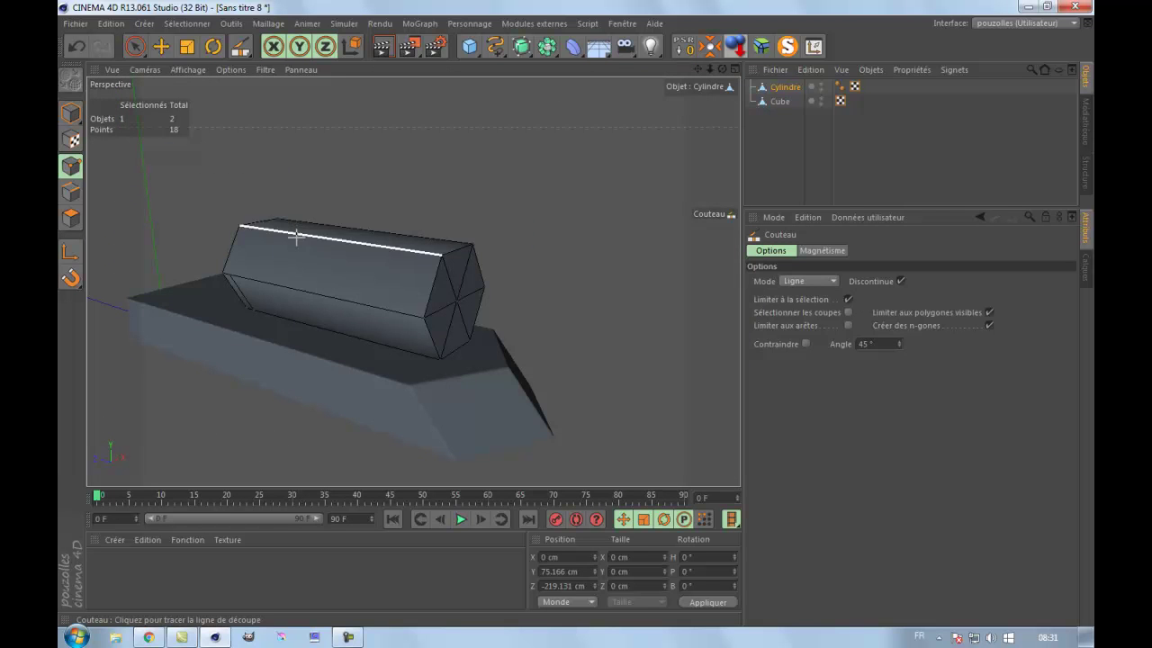
scroll(267, 296, up, 2)
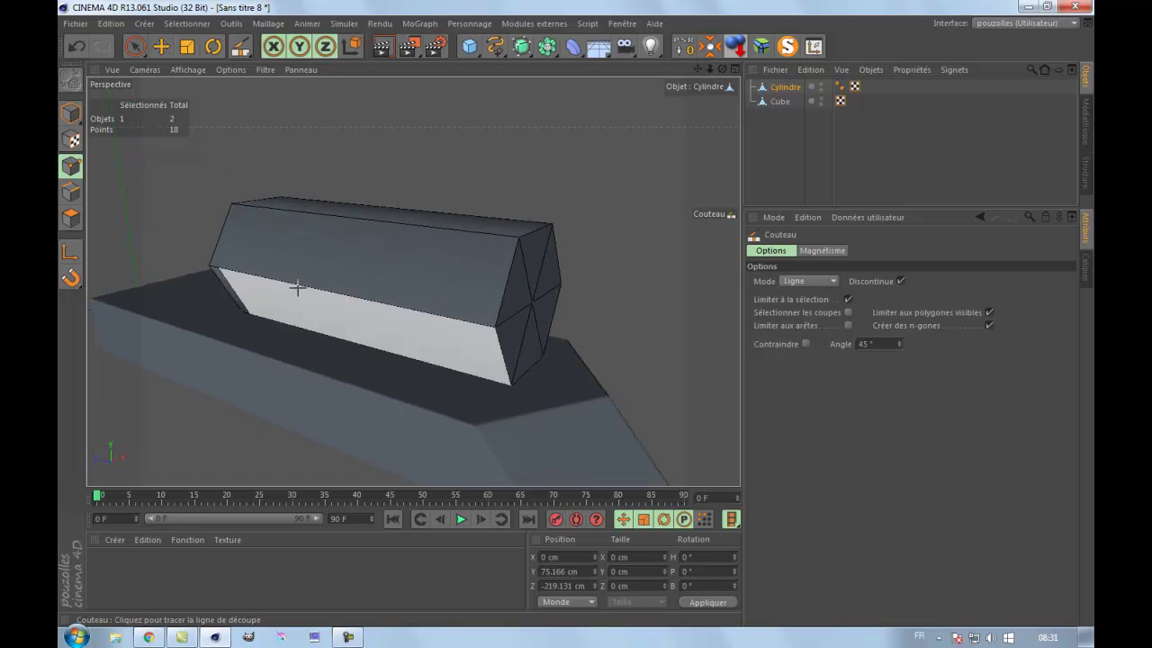
scroll(268, 296, up, 1)
drag(578, 317, 399, 259)
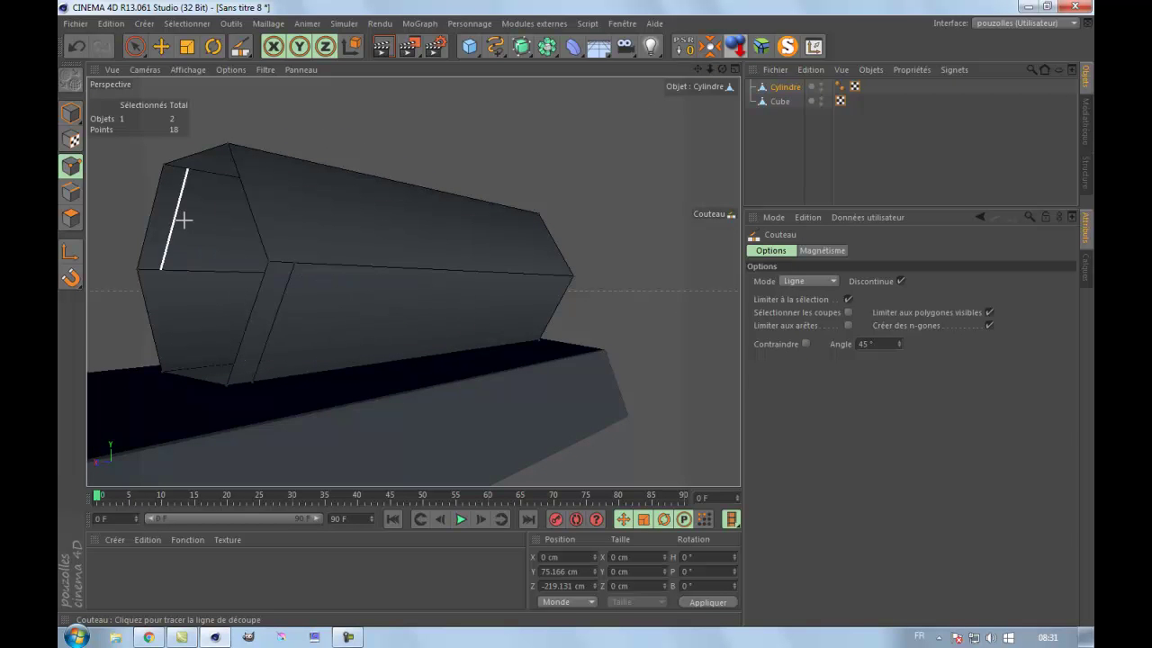
key(ctrl+z)
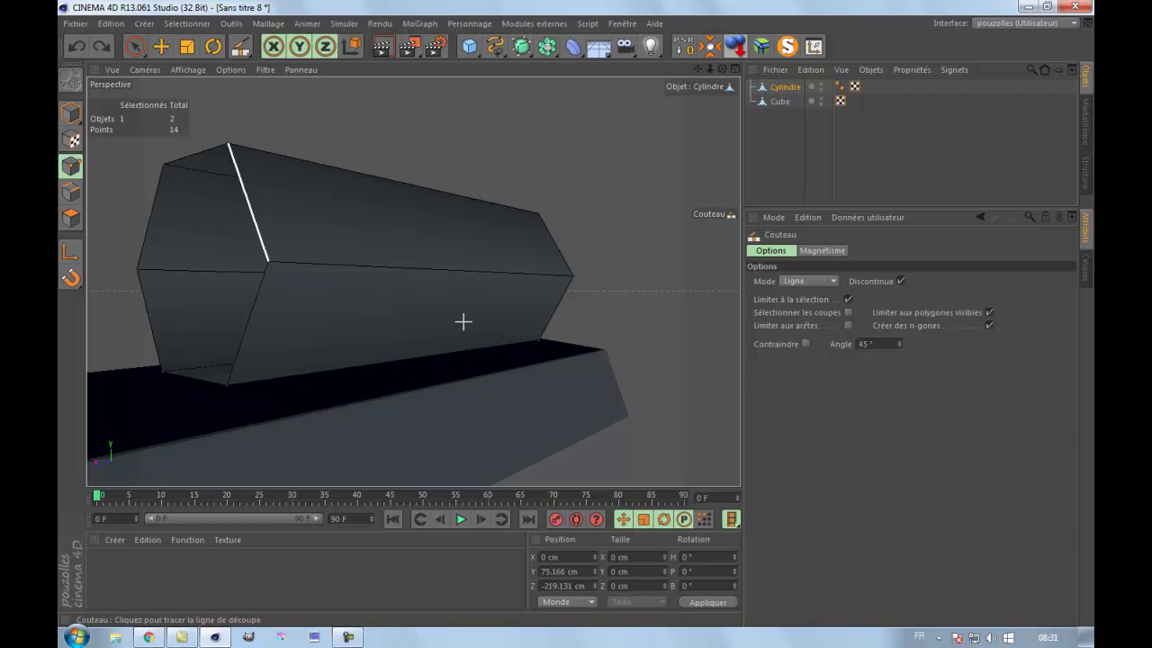
Step: Disable the Knife options Limiter à la sélection and Limiter aux polygones visibles, with the right view enlarged for cutting
middle_click(638, 332)
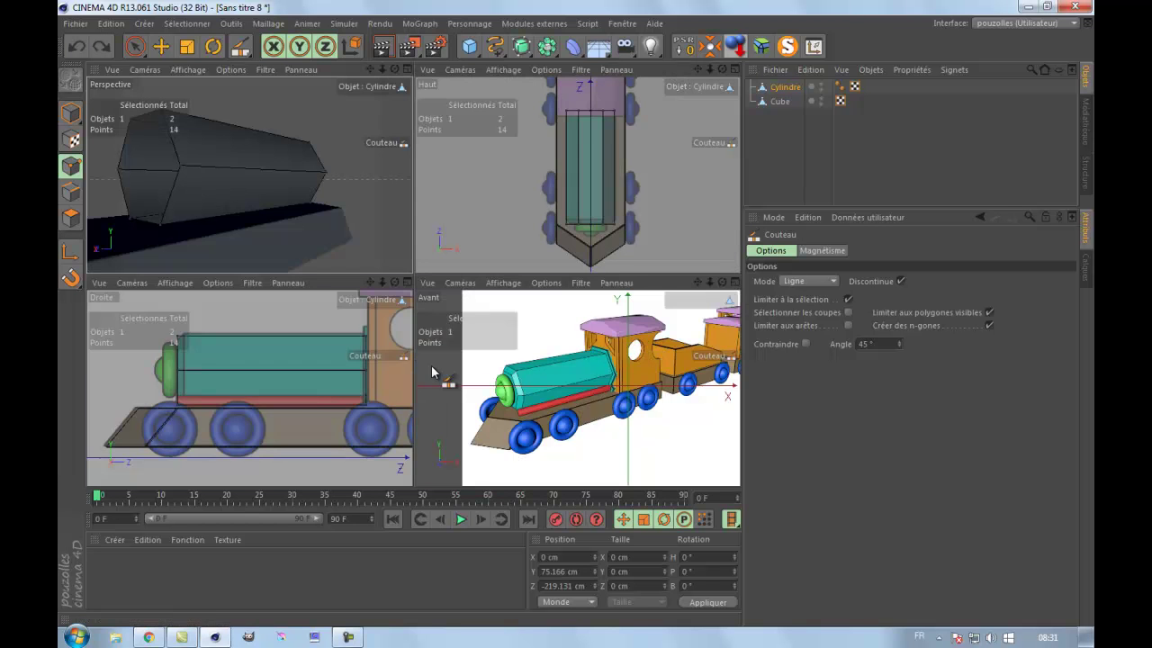
middle_click(386, 379)
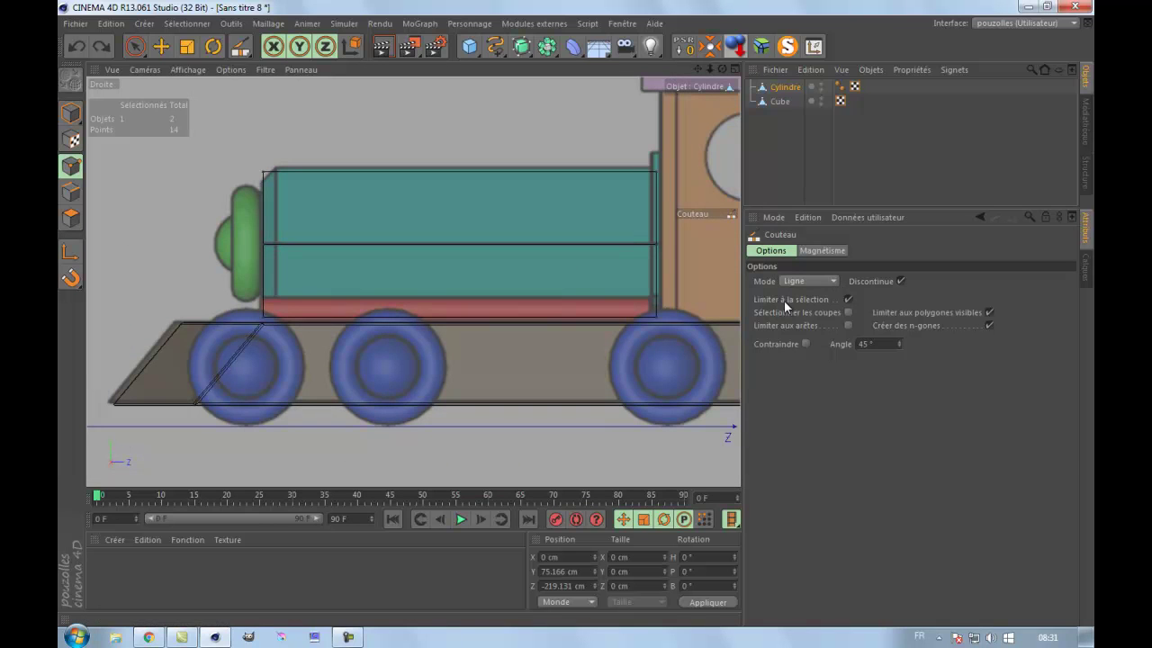
click(847, 300)
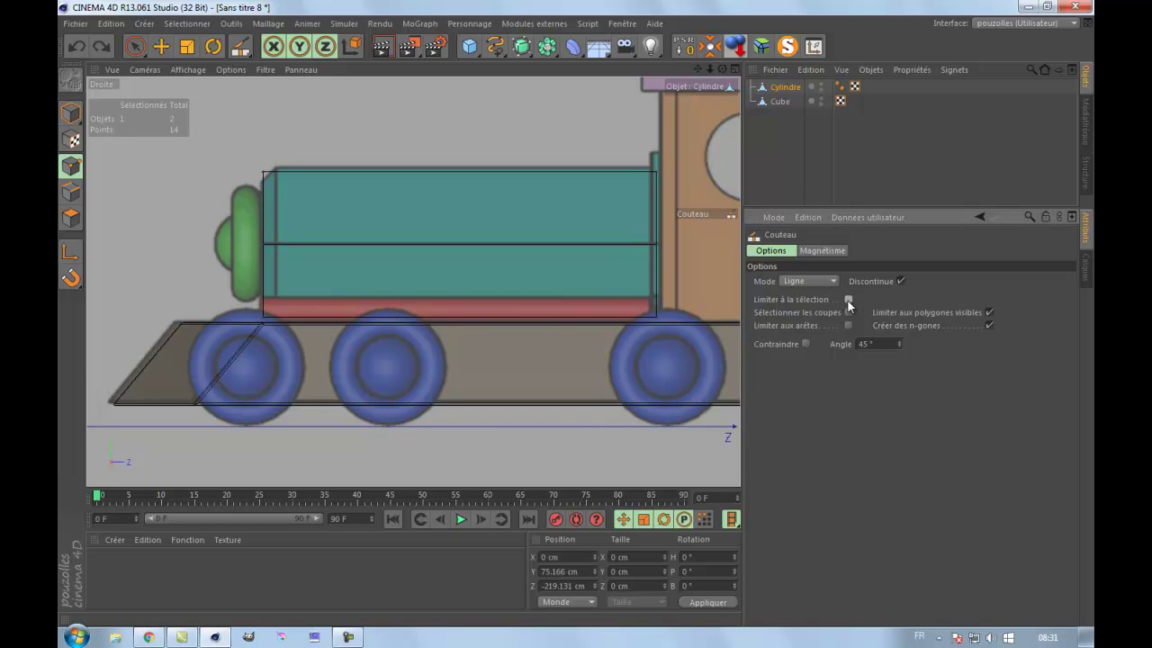
click(989, 312)
Step: Try a straight Knife cut through all sides of the cylinder near its cab end, and undo it after checking in perspective
scroll(681, 171, up, 2)
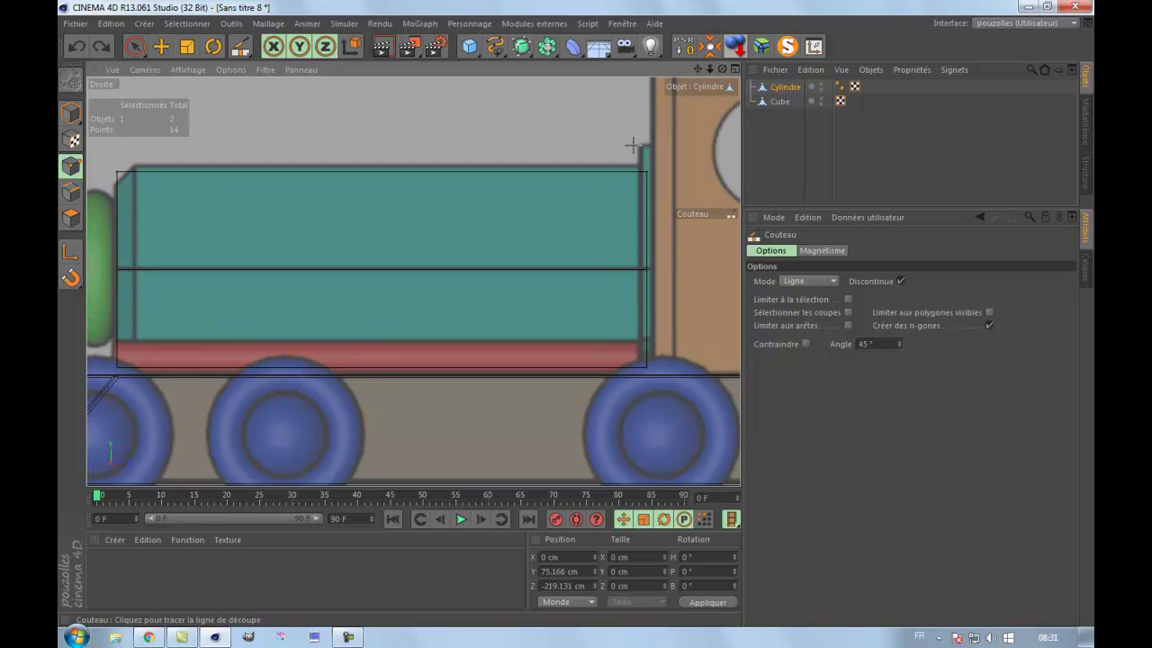
drag(634, 148, 612, 463)
middle_click(235, 223)
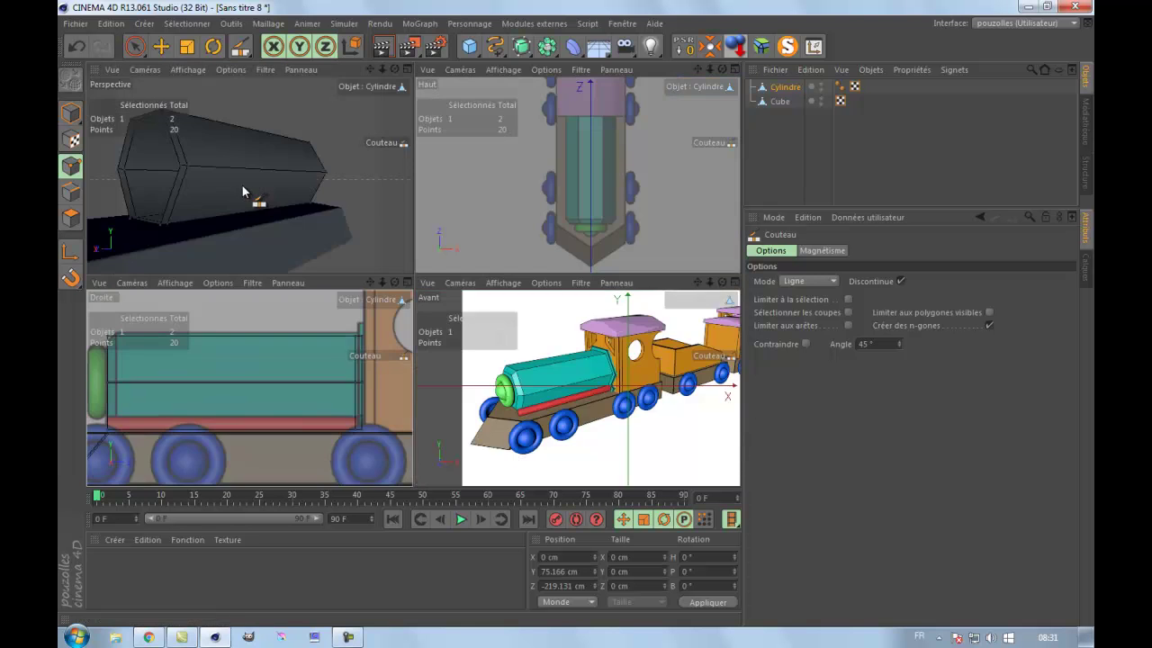
middle_click(337, 212)
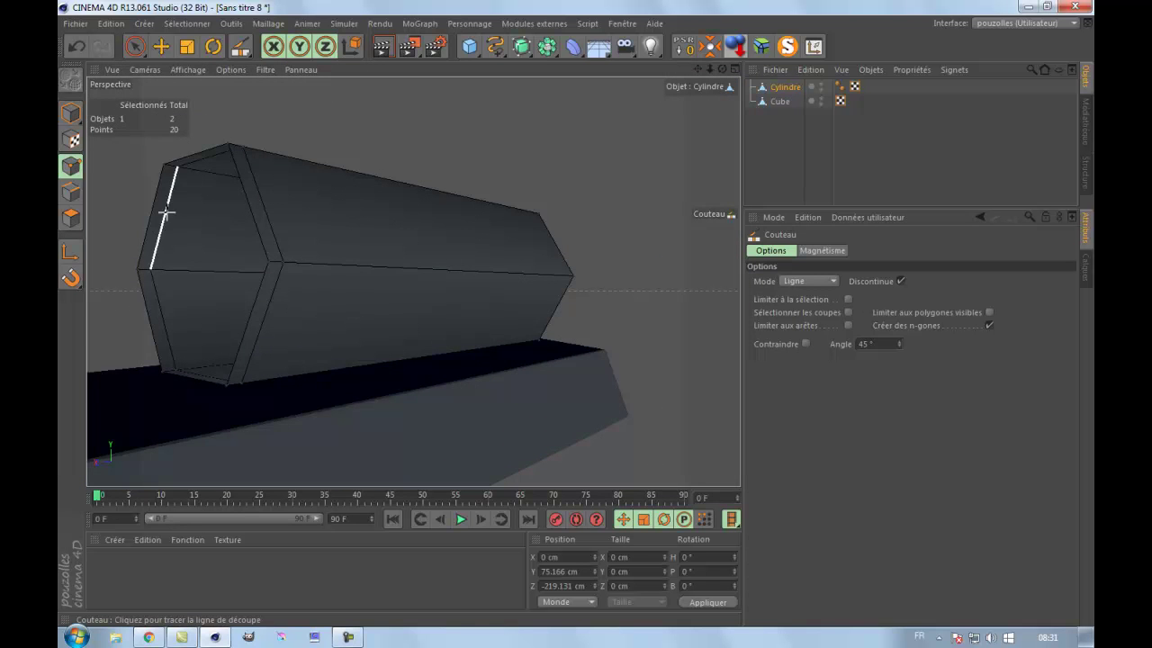
click(77, 46)
Step: Set the Knife to Boucle mode and cut a loop around the cylinder near its cab end, beside the reference's collar edge
middle_click(643, 360)
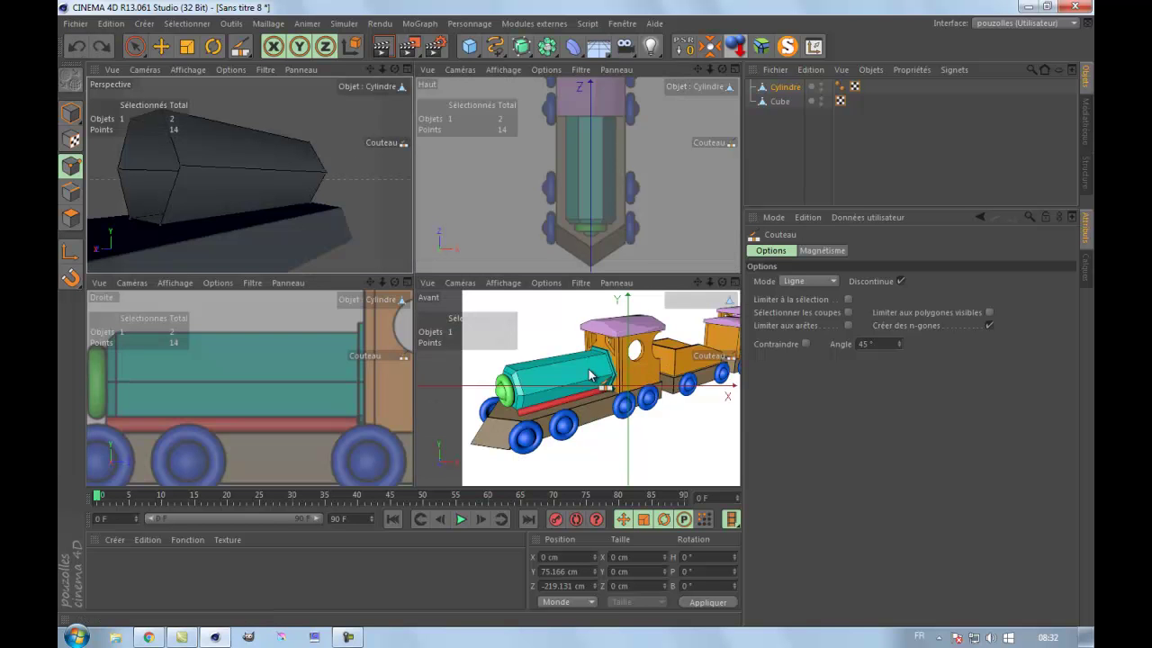
middle_click(321, 386)
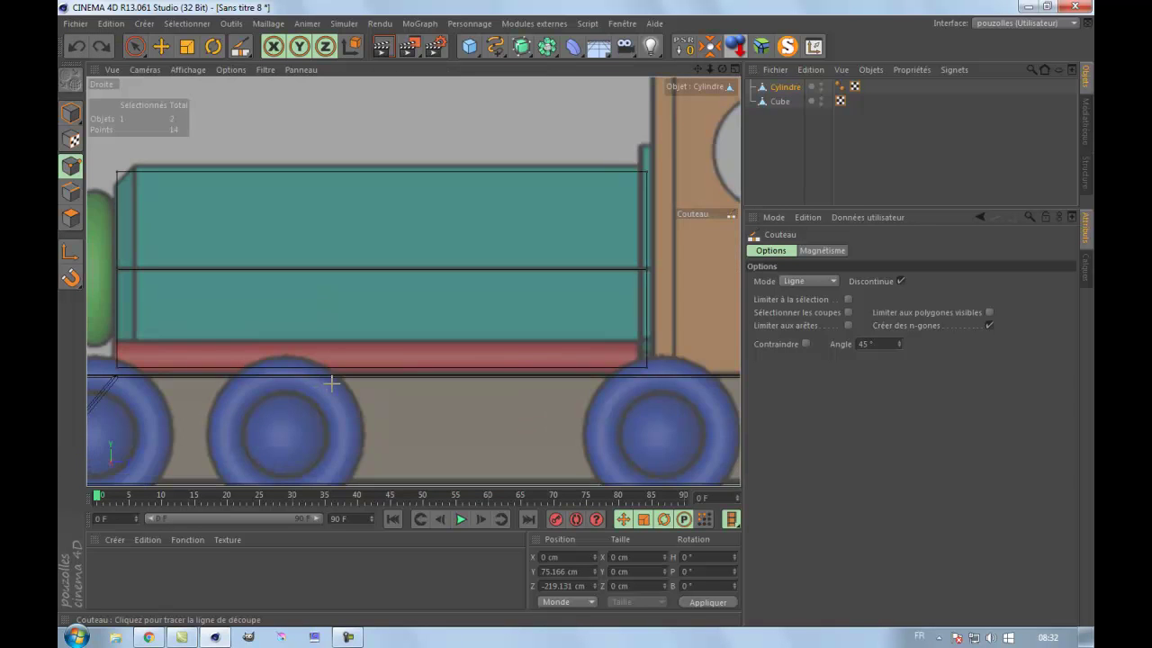
click(811, 282)
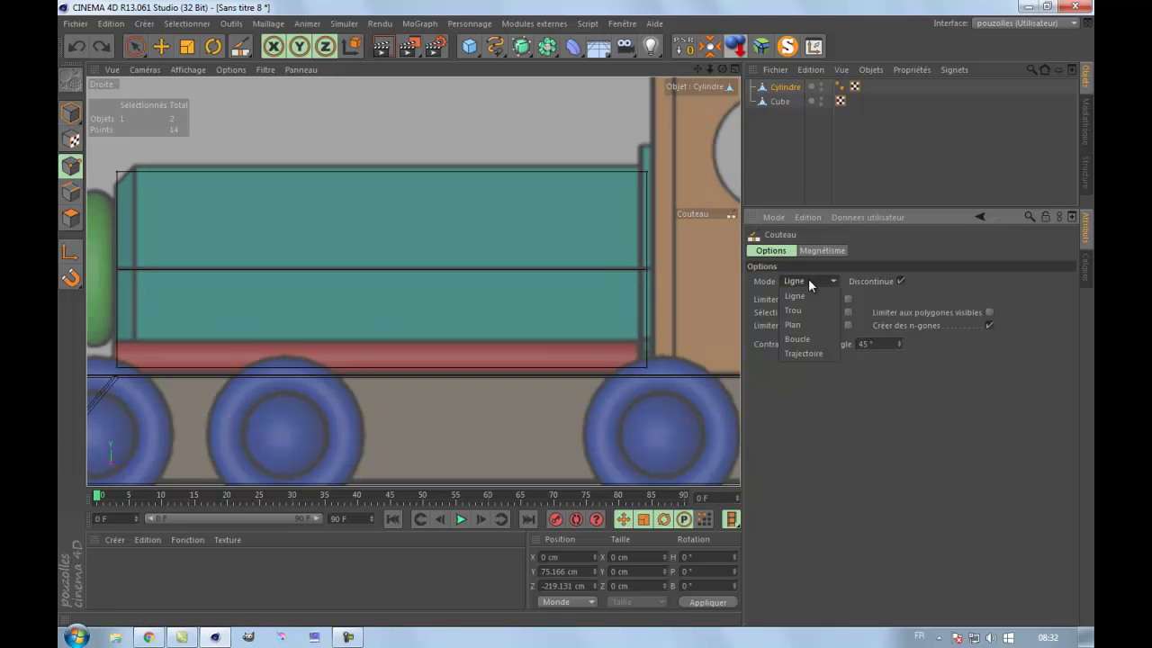
click(799, 338)
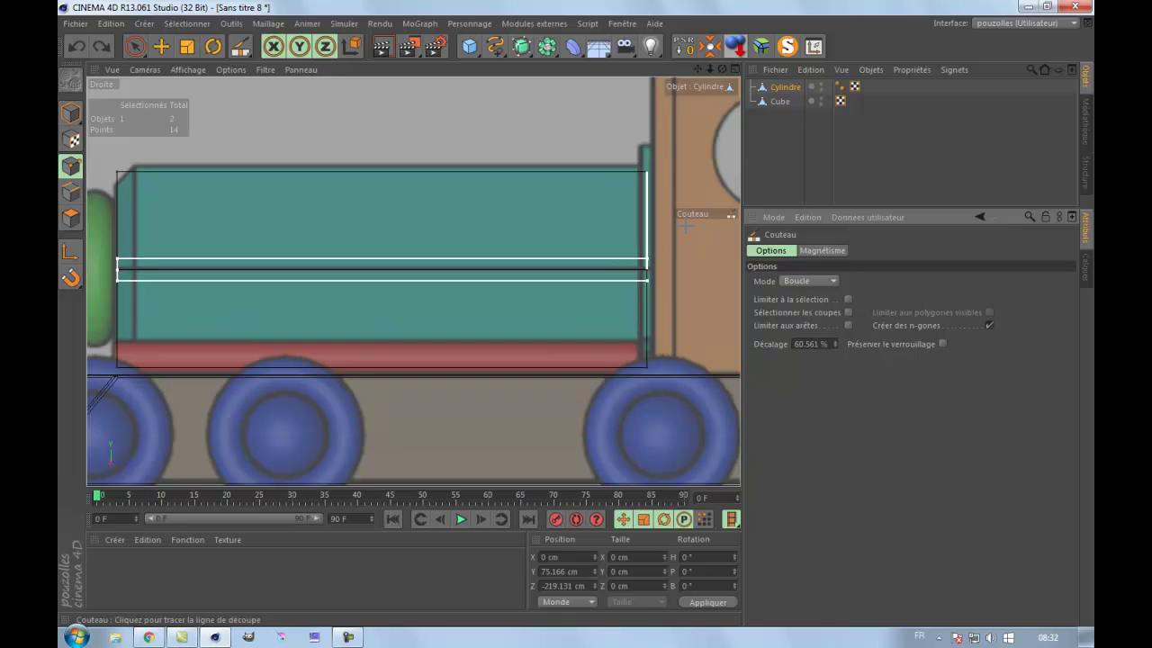
click(637, 168)
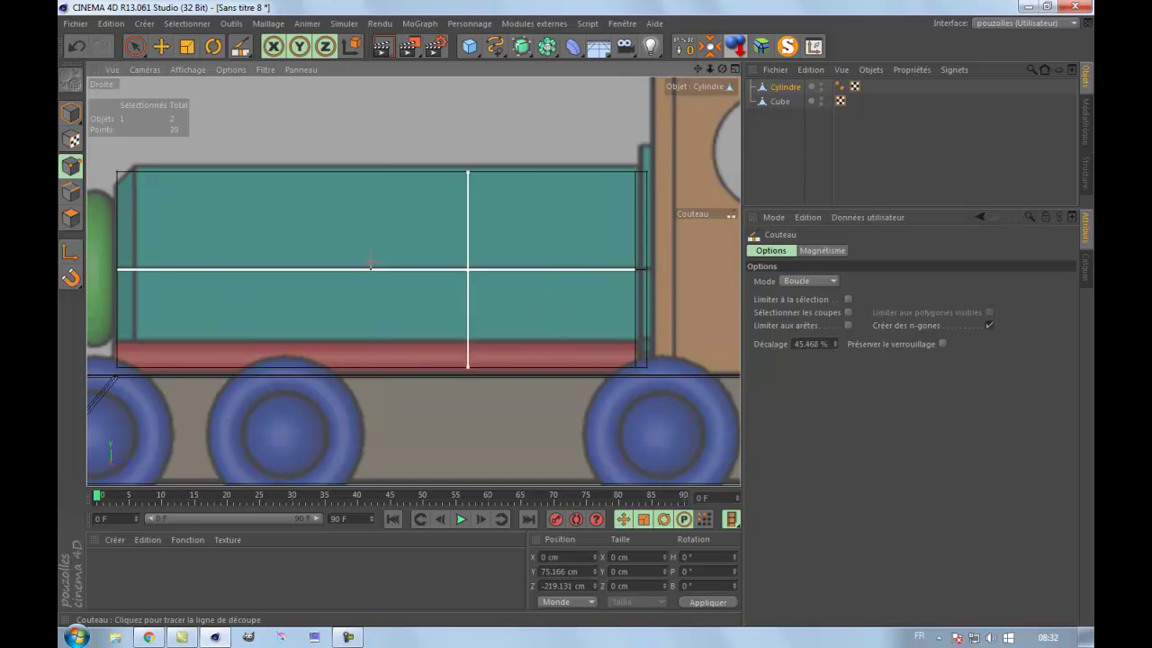
Step: In polygon mode, loop-select the narrow ring of six polygons around the cylinder's open cab end
middle_click(199, 135)
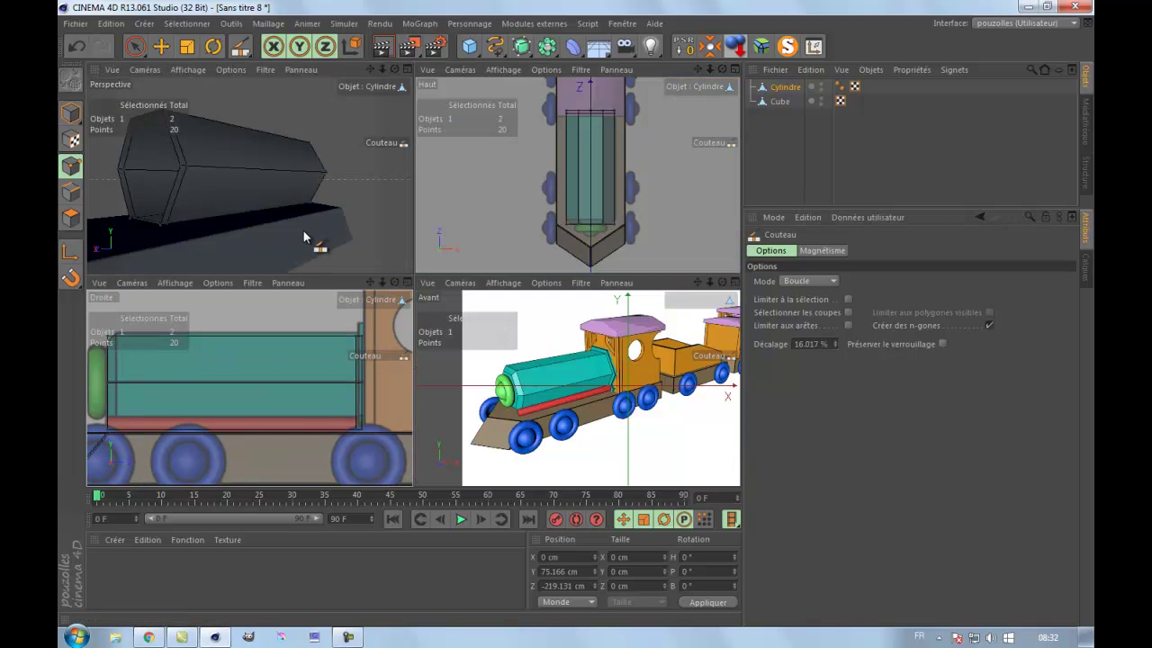
click(72, 218)
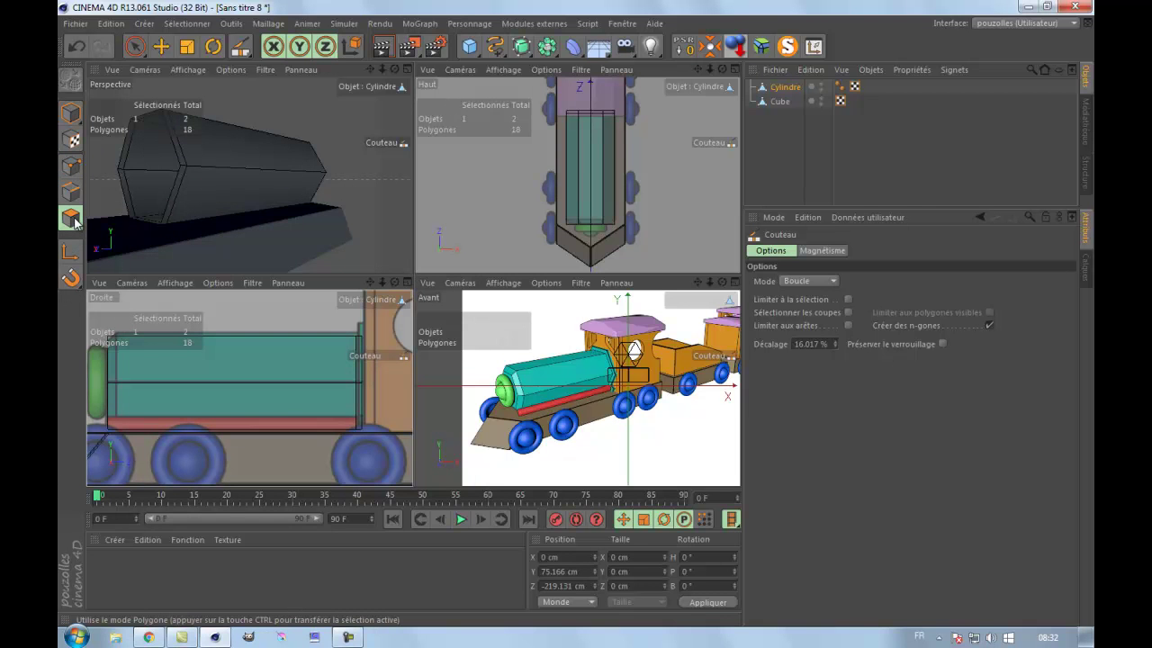
middle_click(276, 186)
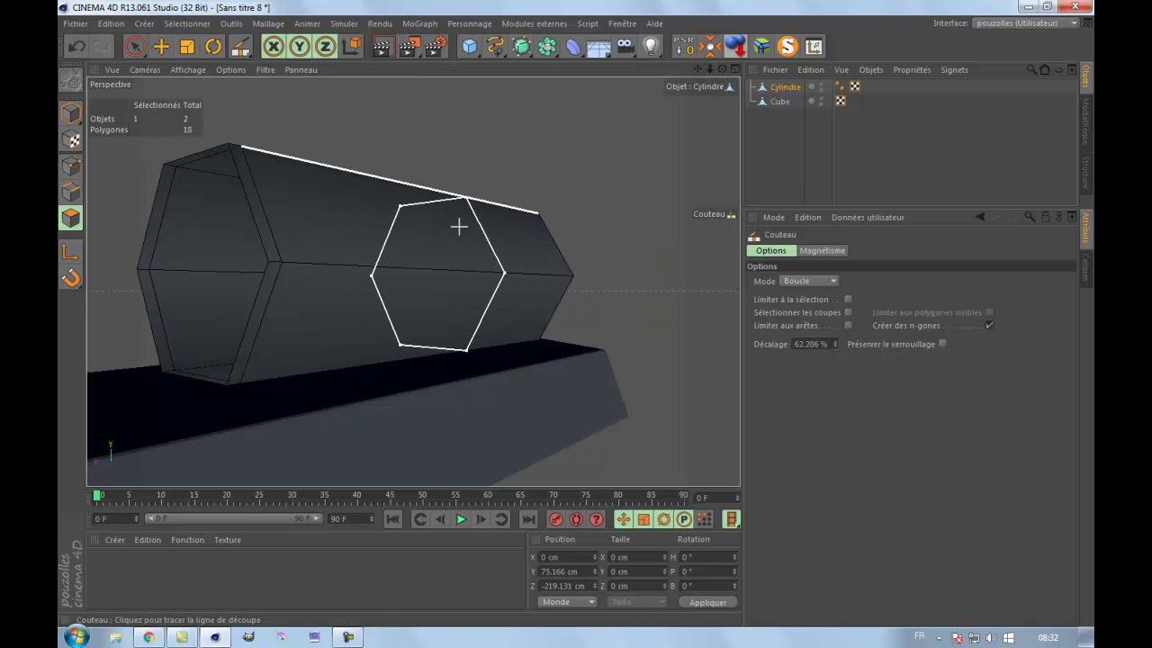
right_click(458, 227)
click(504, 269)
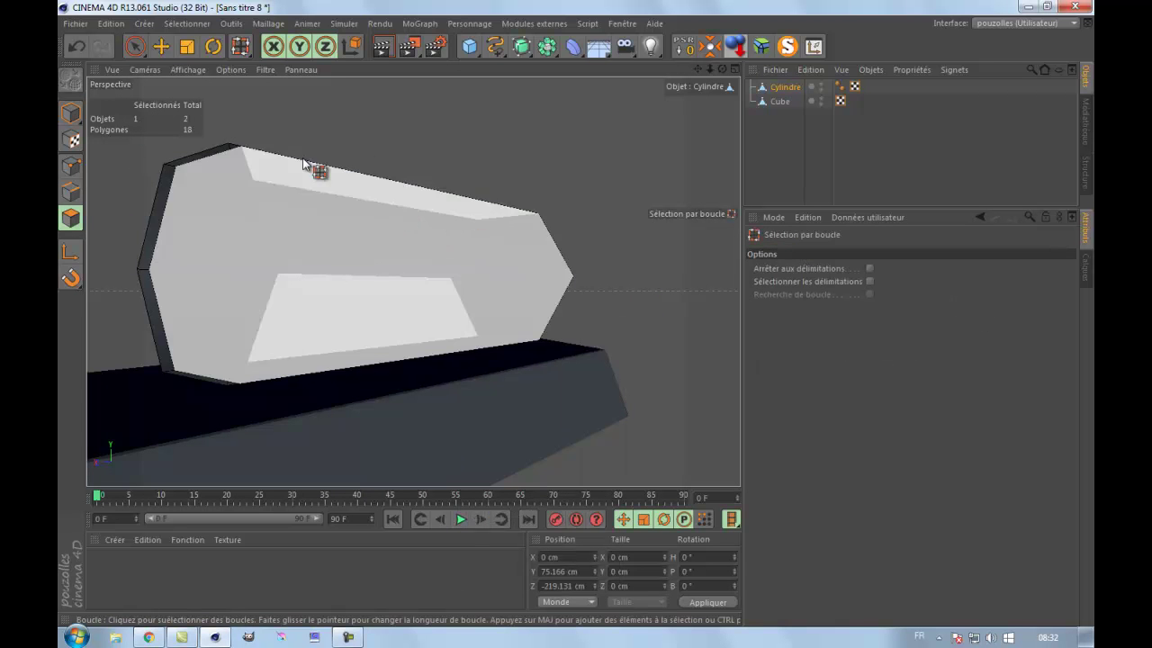
click(238, 151)
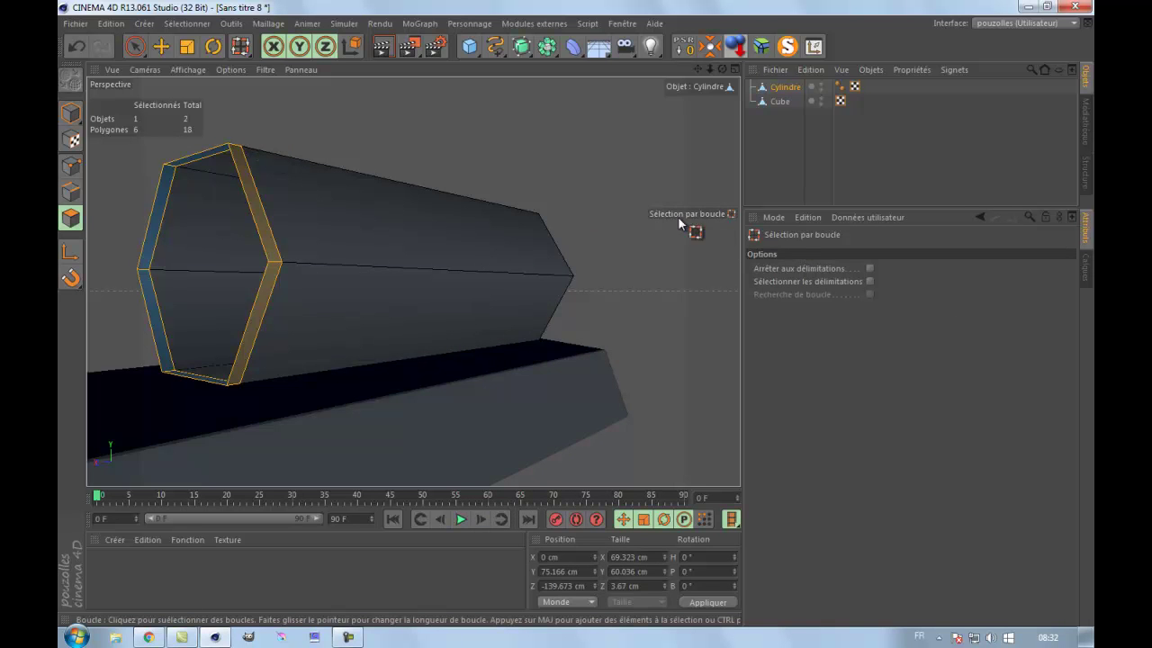
Step: Extrude the selected ring outward by 8.4 cm to match the height of the reference's collar in the right view
middle_click(628, 290)
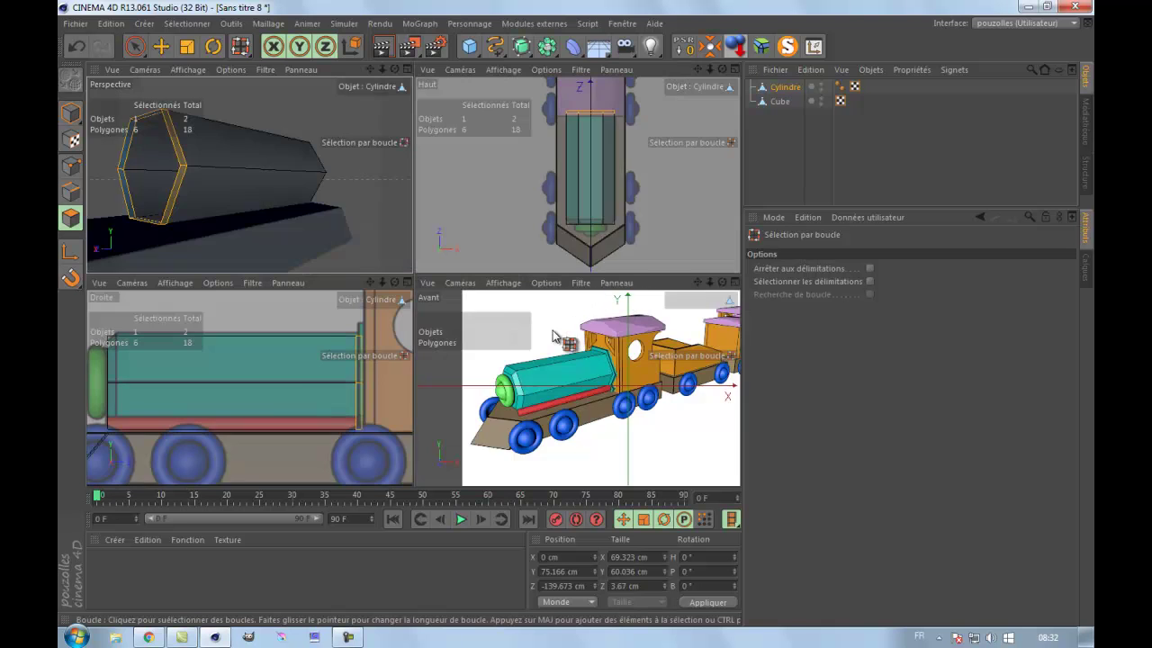
middle_click(554, 344)
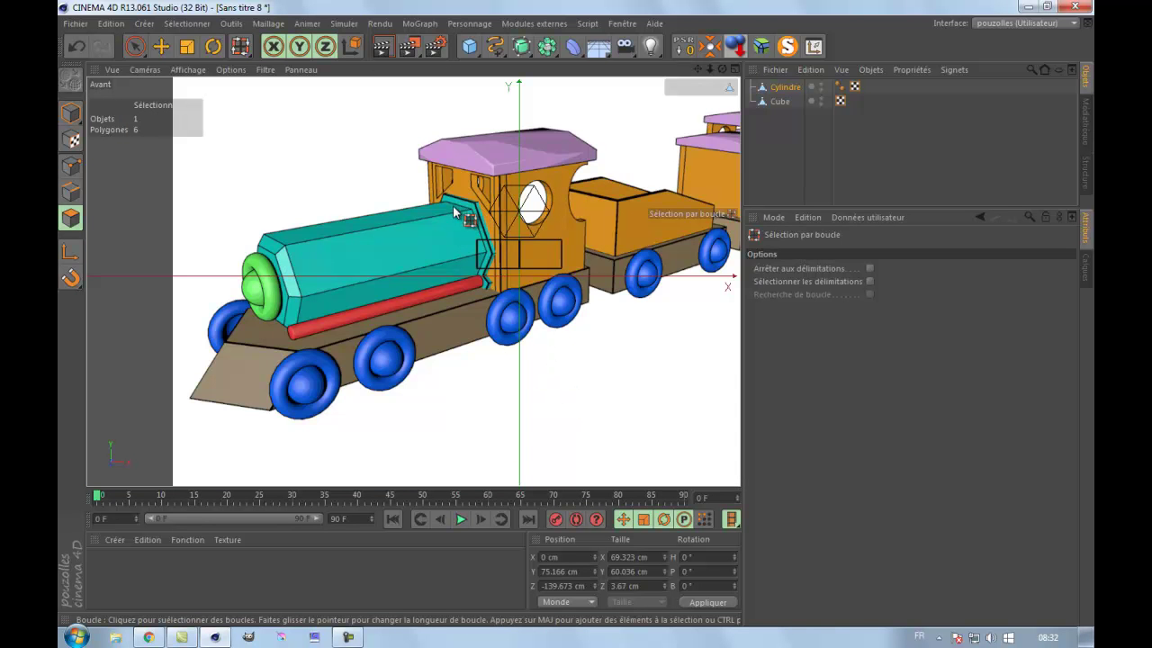
middle_click(359, 339)
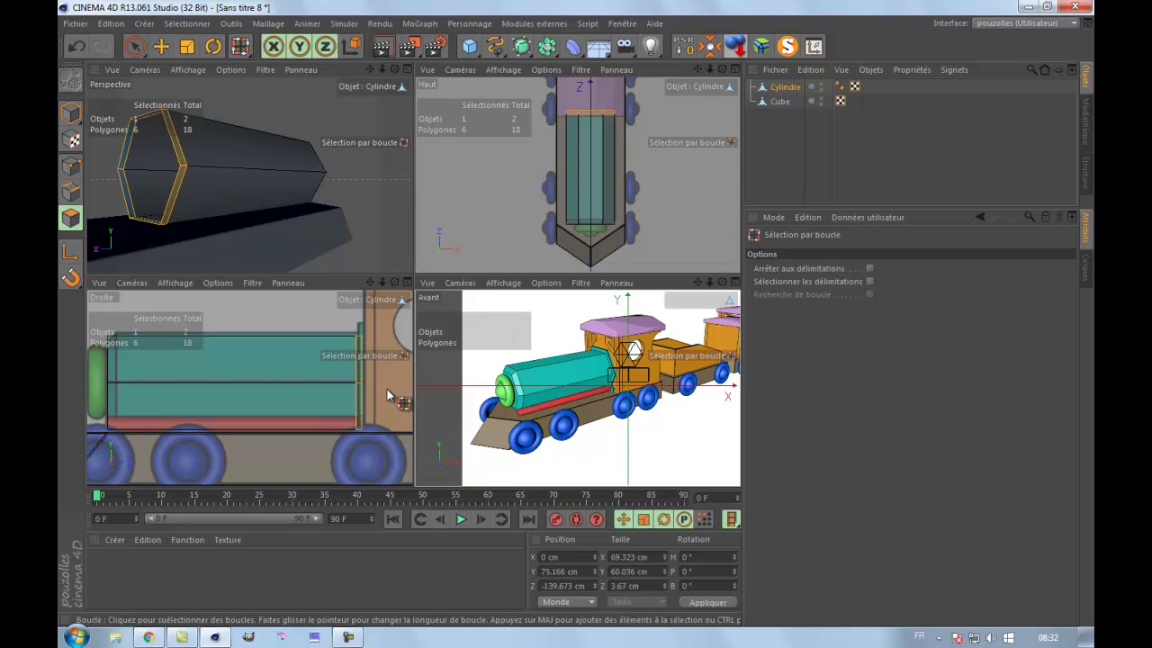
middle_click(388, 391)
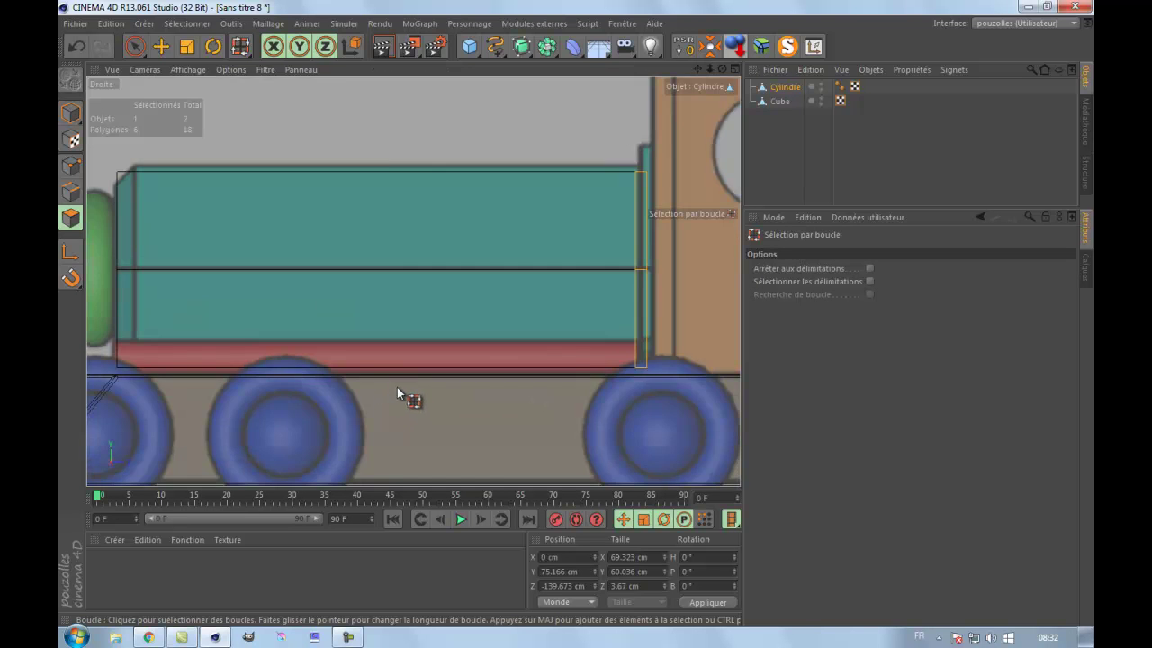
right_click(429, 112)
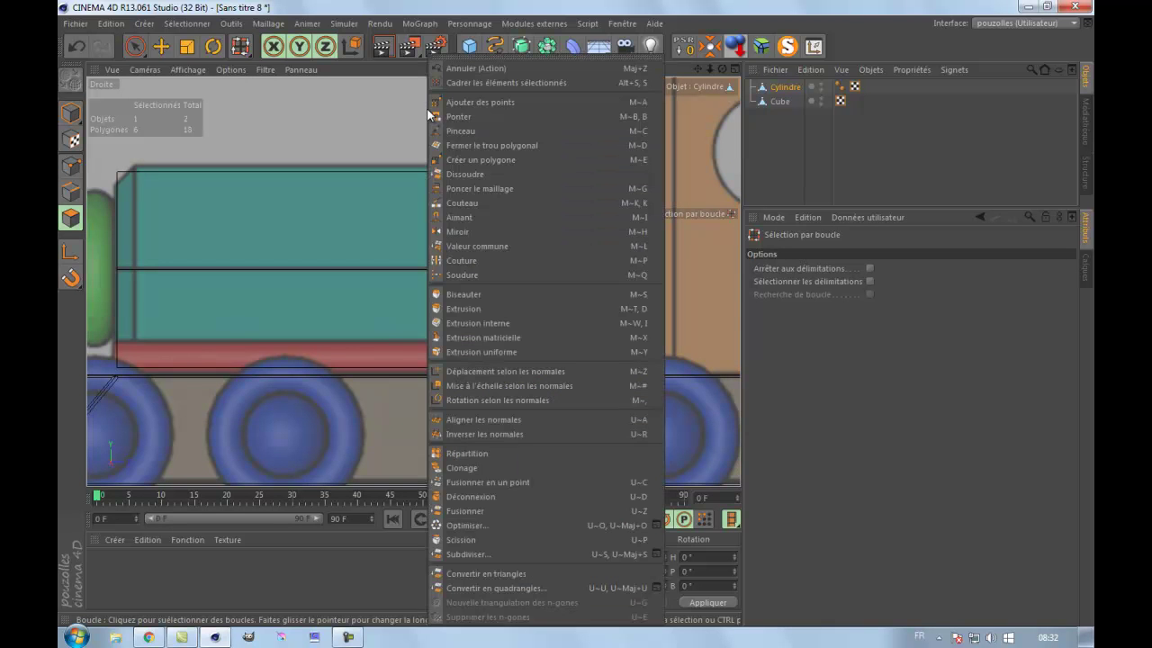
click(466, 308)
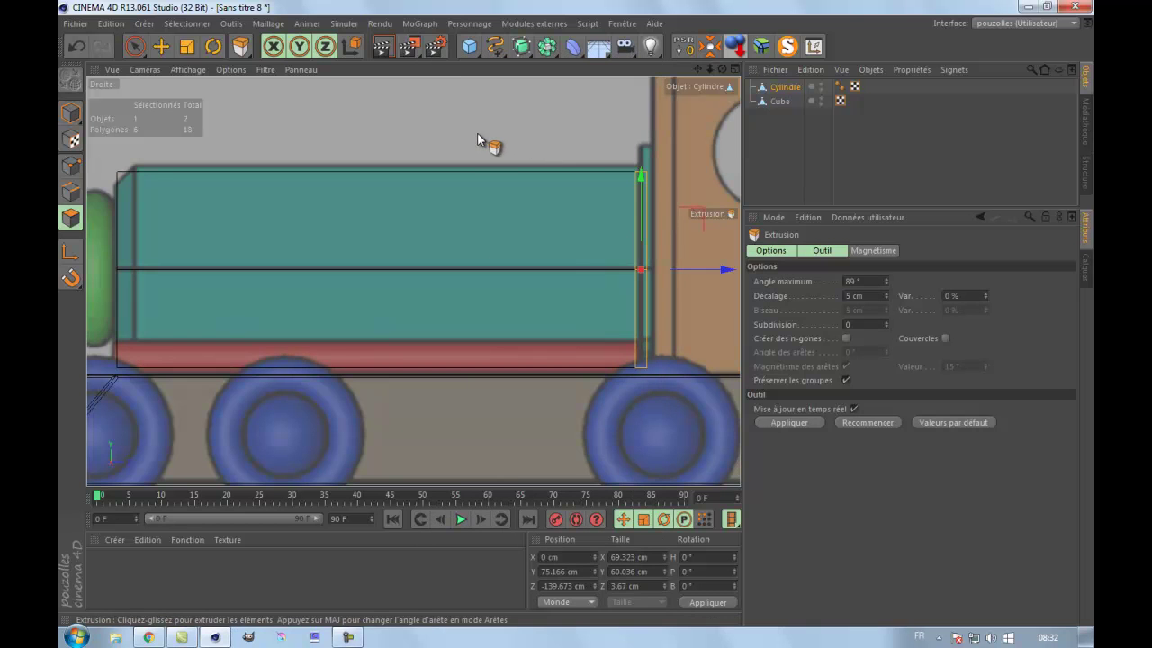
drag(478, 140, 578, 314)
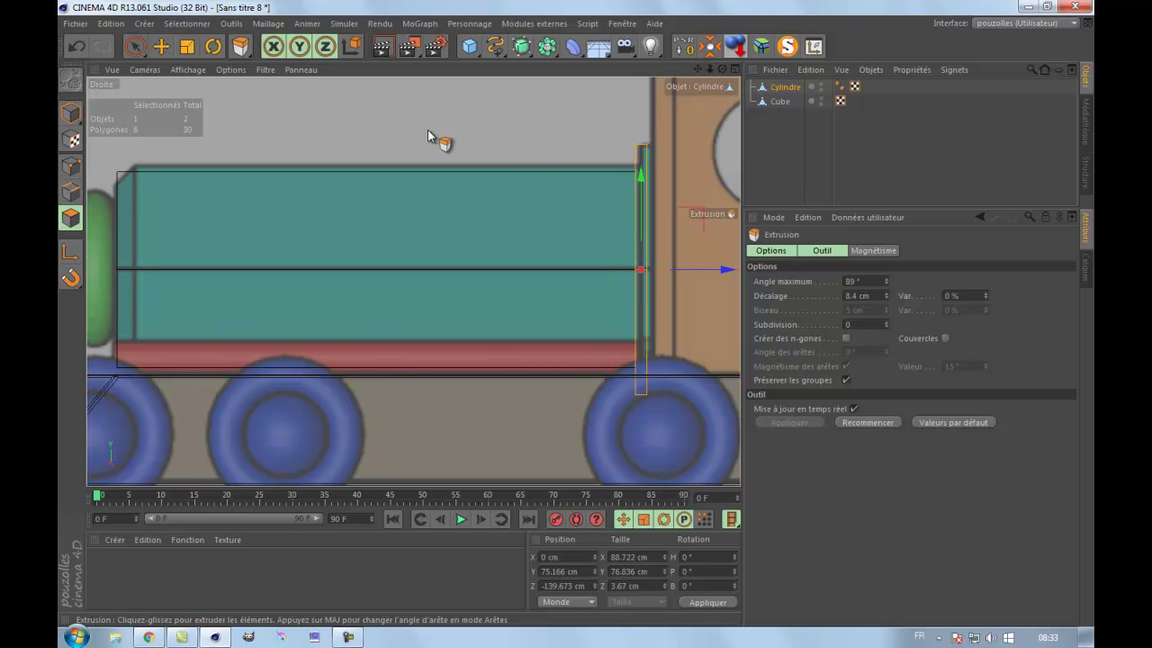
Step: Select the six rear-facing polygons of the extruded collar around the cylinder's open end and delete them
middle_click(380, 144)
middle_click(323, 187)
drag(534, 334, 602, 312)
drag(577, 315, 573, 311)
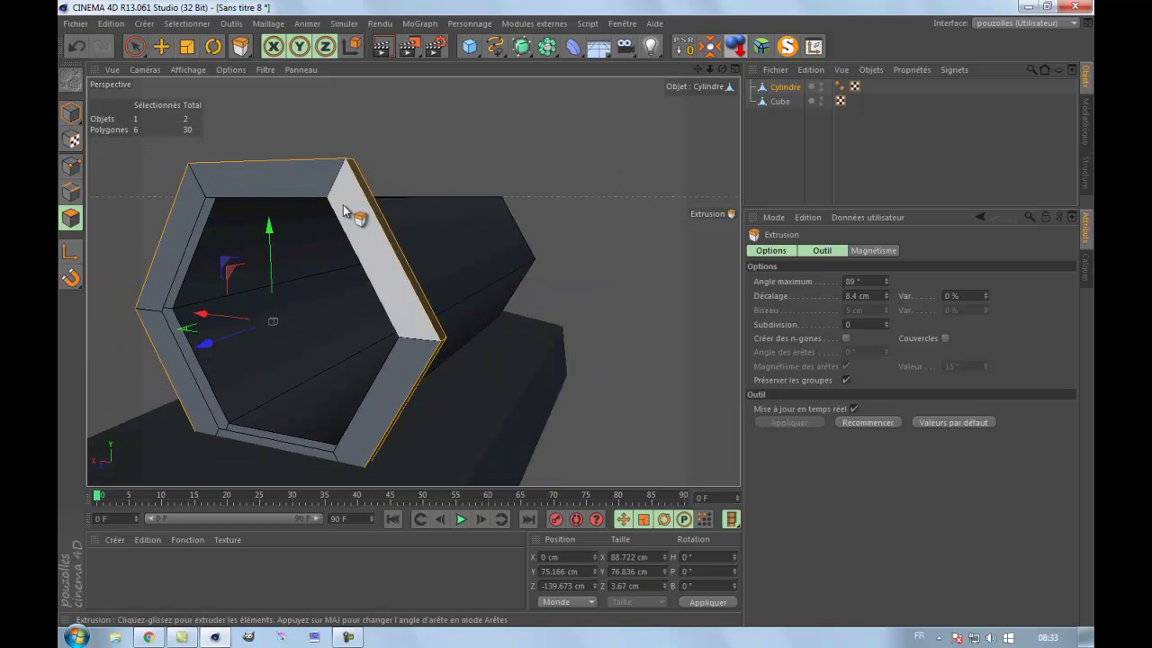
click(256, 186)
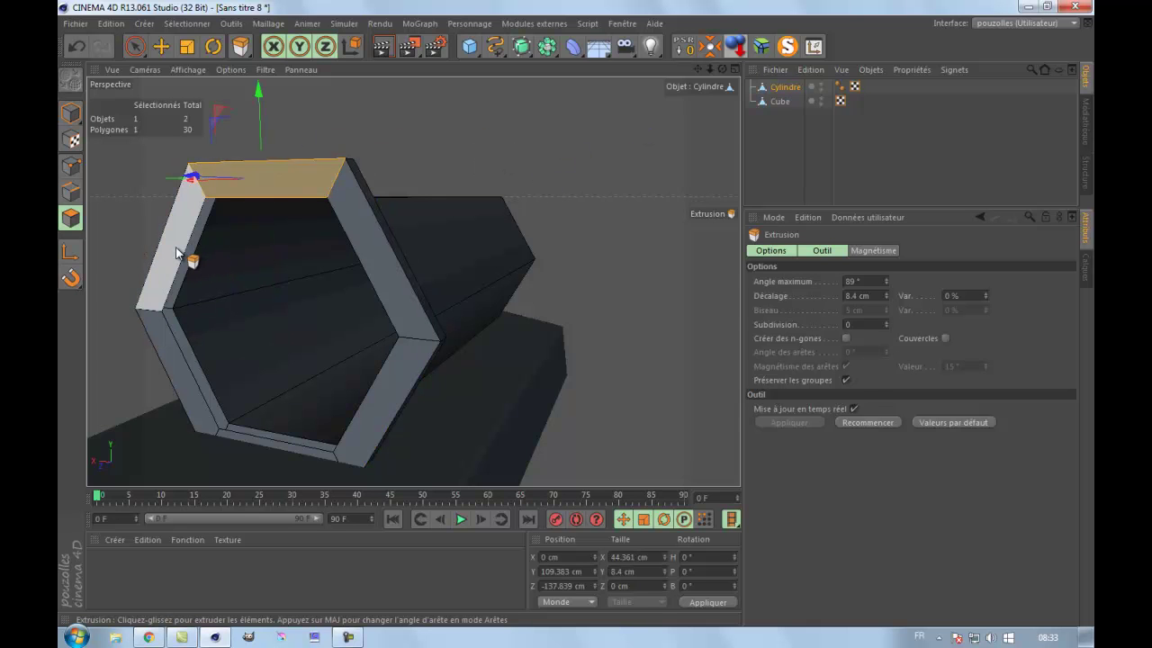
key(e)
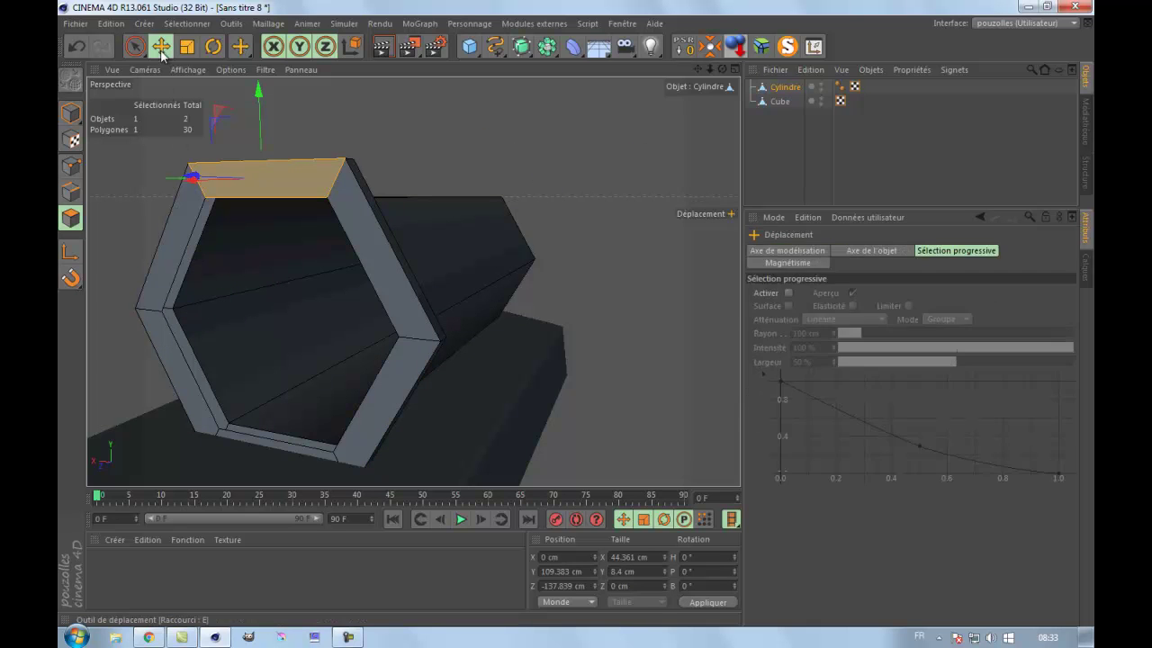
shift+click(174, 245)
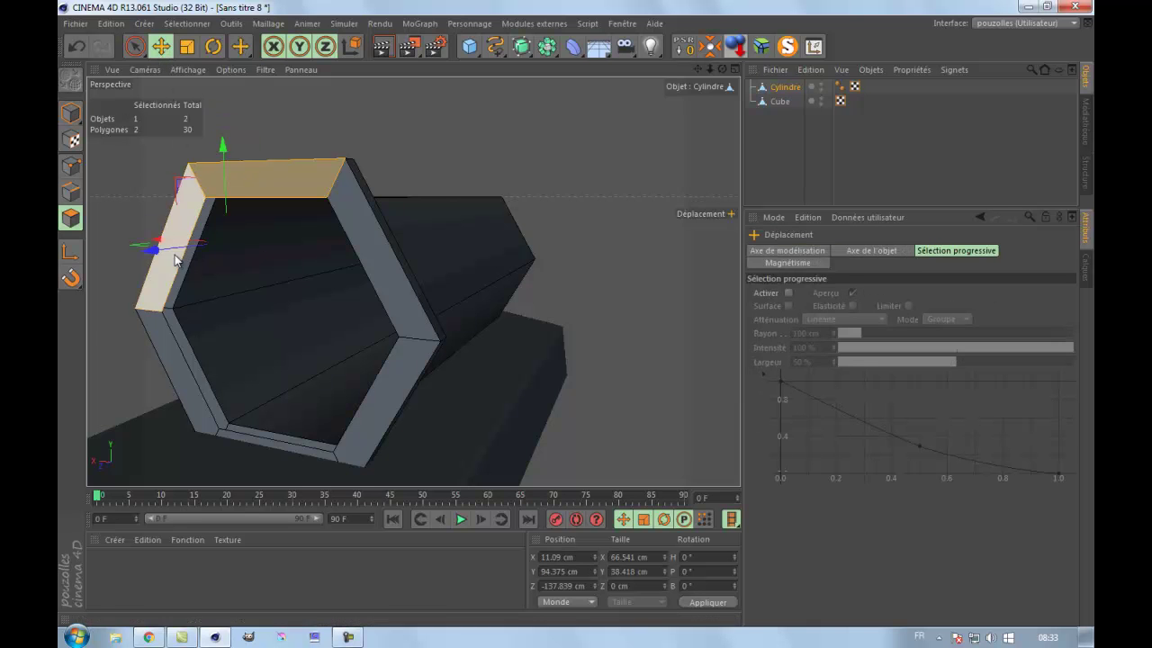
shift+click(171, 358)
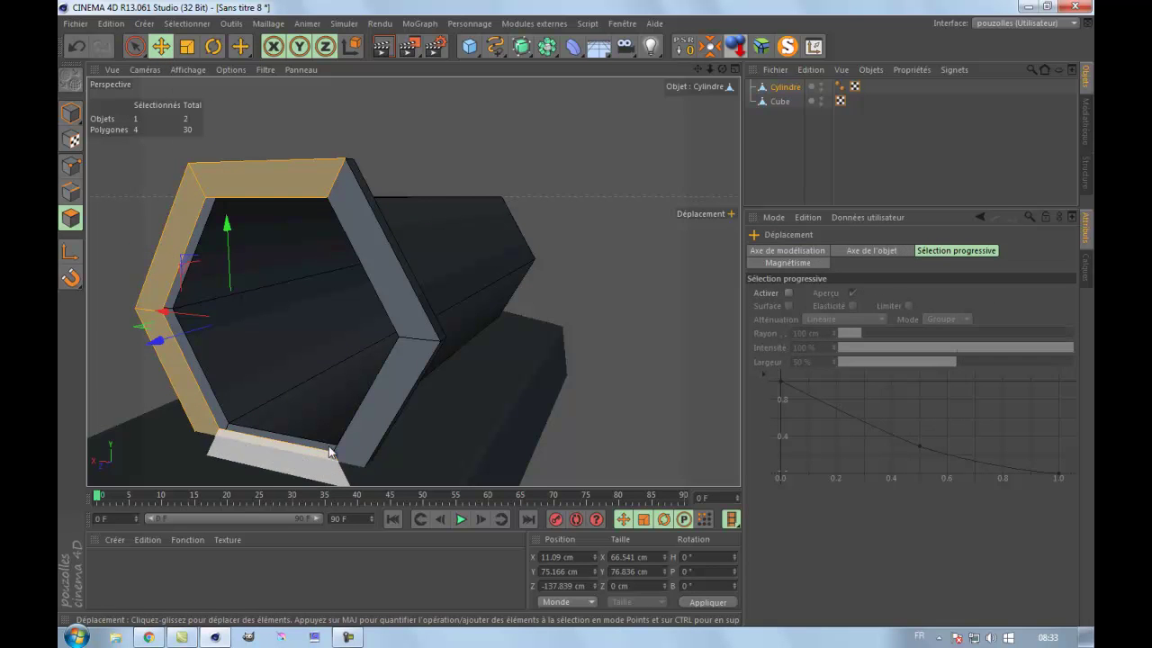
shift+click(247, 441)
shift+click(414, 342)
shift+click(414, 342)
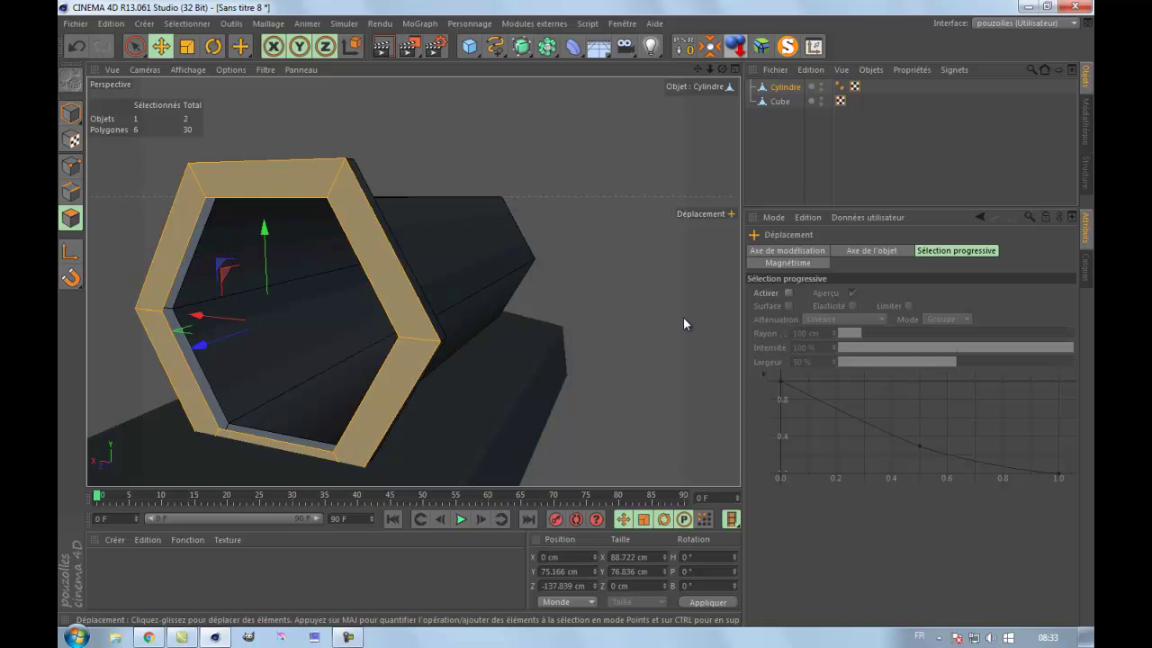
key(Delete)
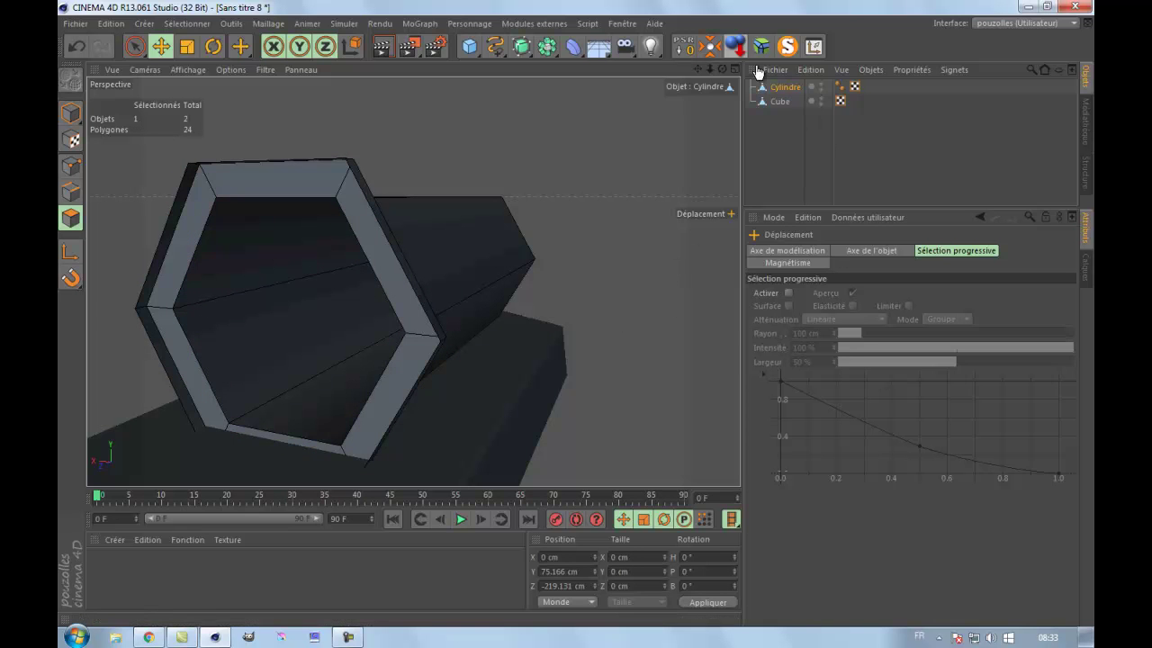
Step: In point mode, loop-select the six outer points around the cylinder's closed front end
drag(720, 68, 478, 436)
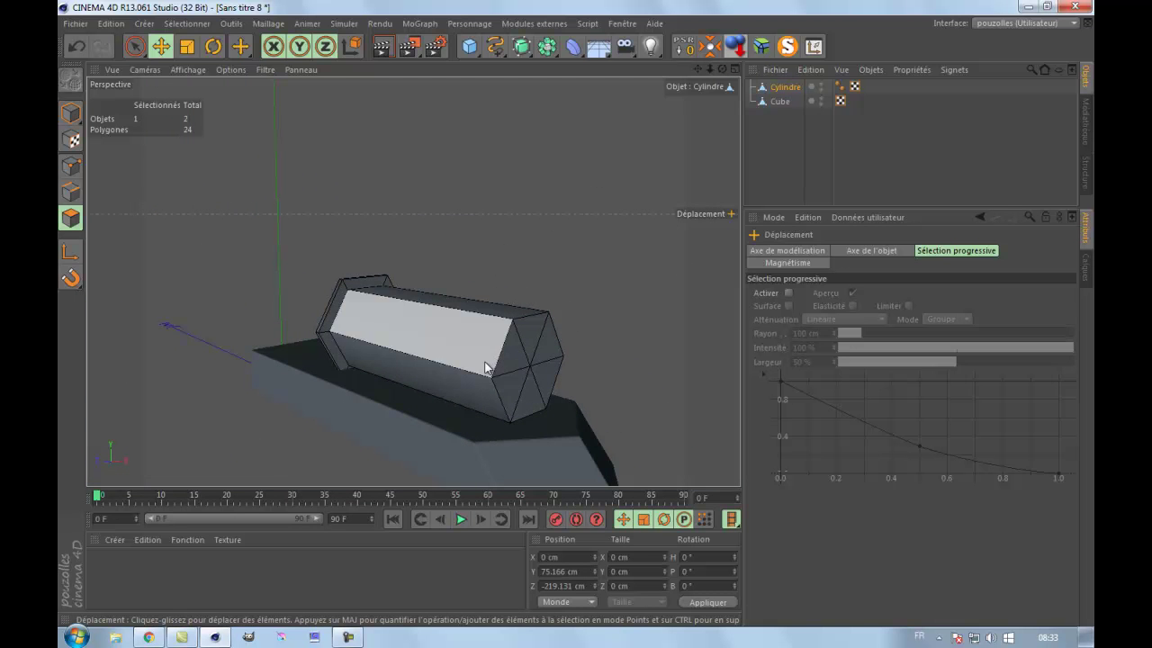
scroll(329, 403, up, 2)
middle_click(330, 402)
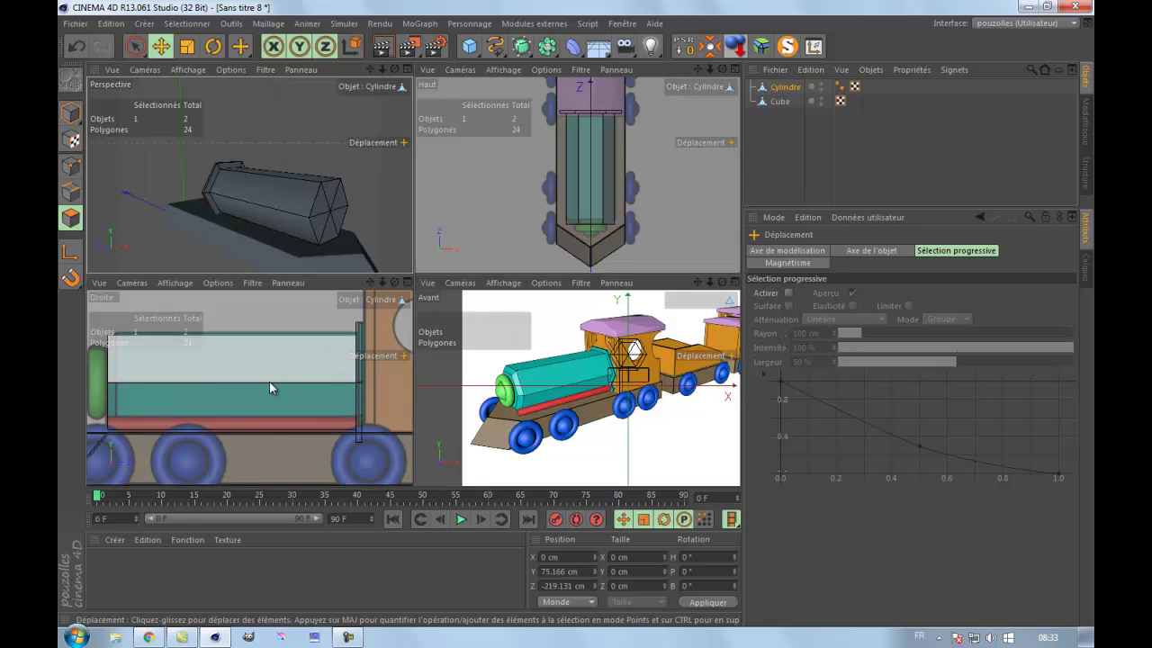
middle_click(275, 382)
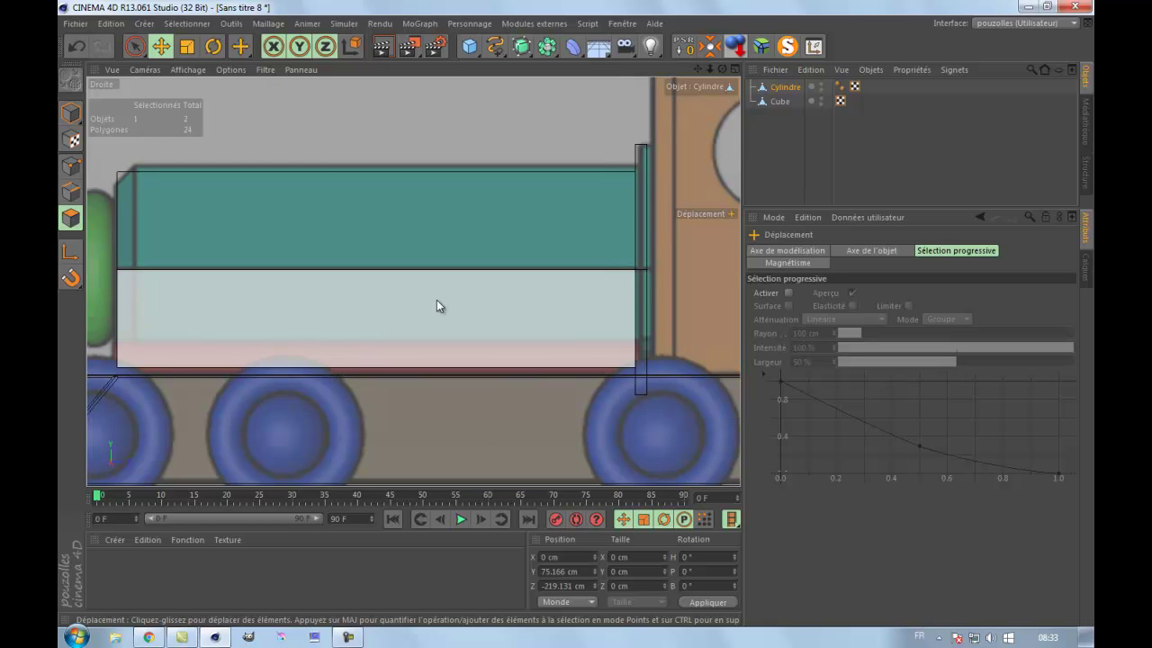
scroll(429, 309, down, 3)
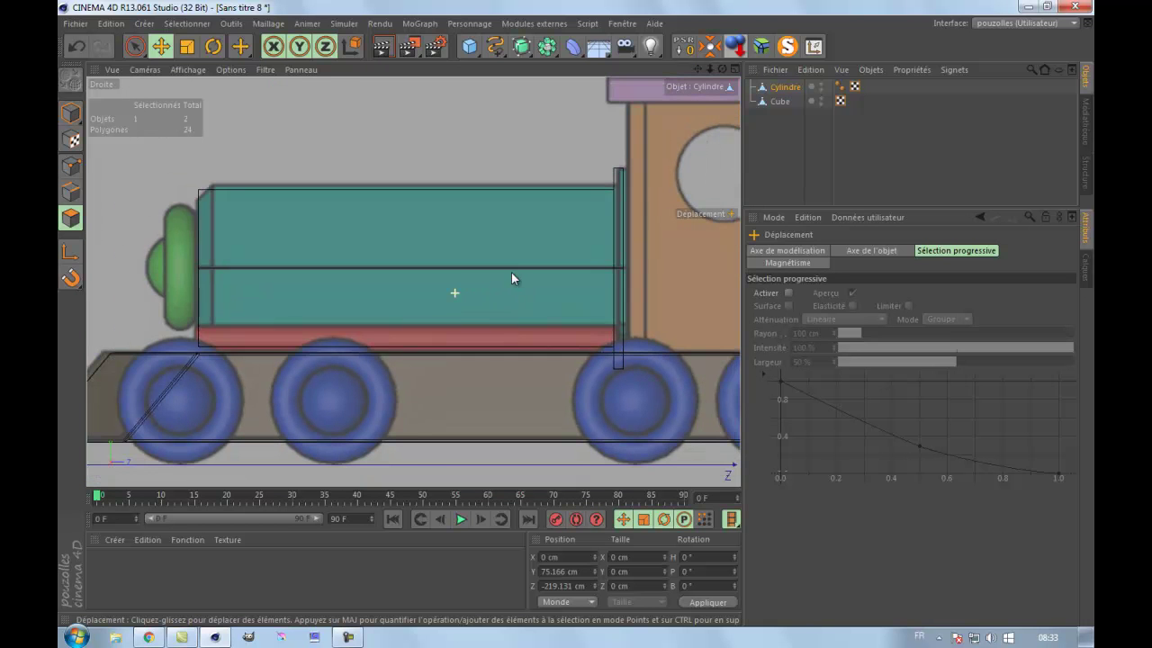
click(72, 169)
key(u)
key(l)
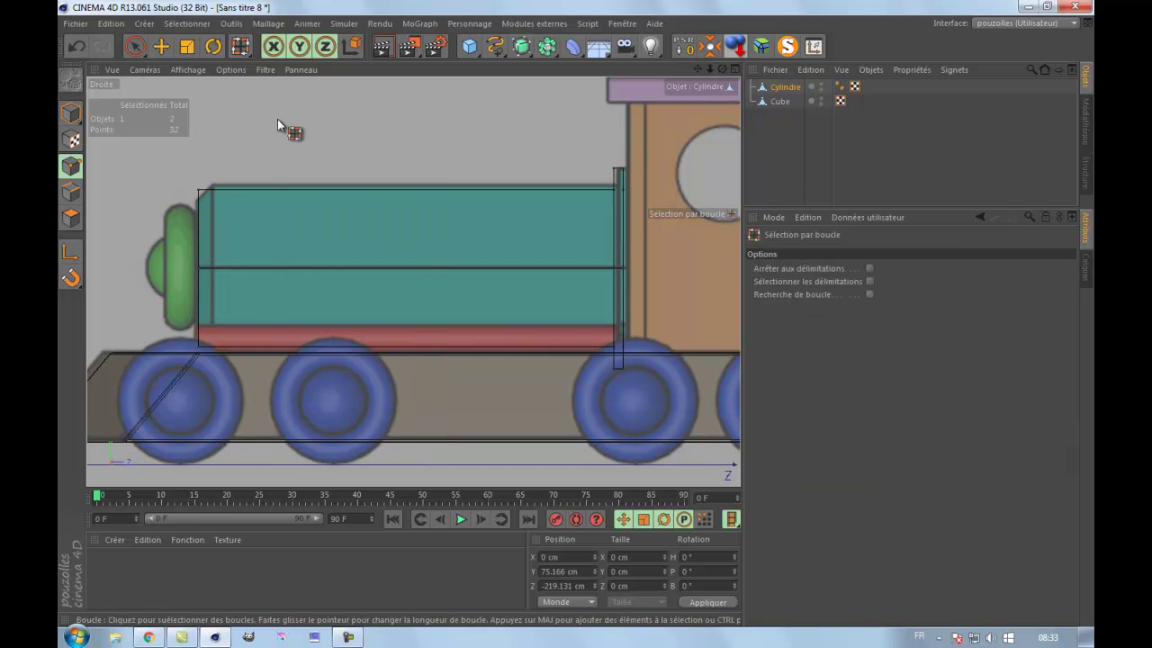
middle_click(177, 207)
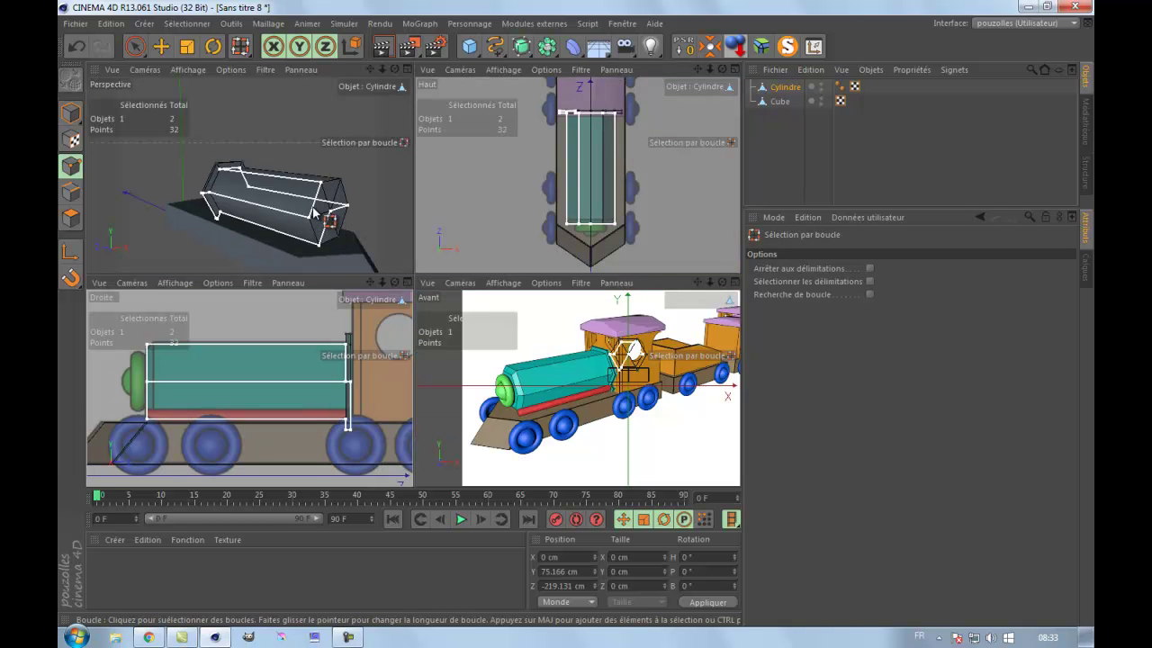
click(314, 215)
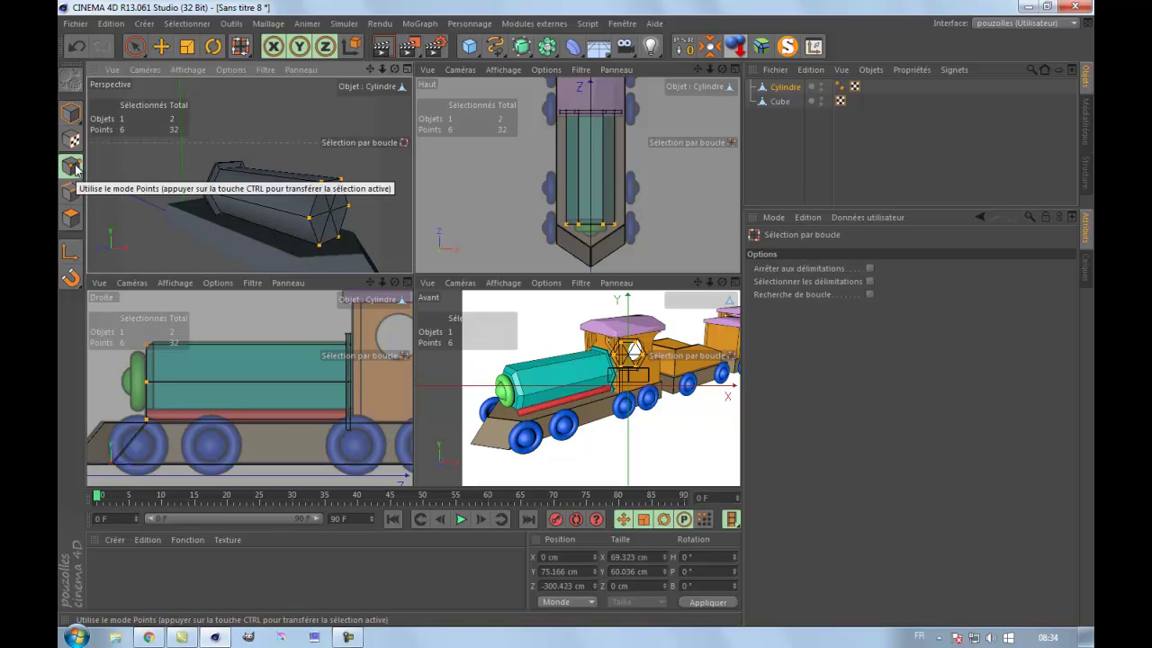
Step: Try transferring the front-end point loop to edges, as all touching edges and as the end's outline only, undoing each outline transfer
click(72, 192)
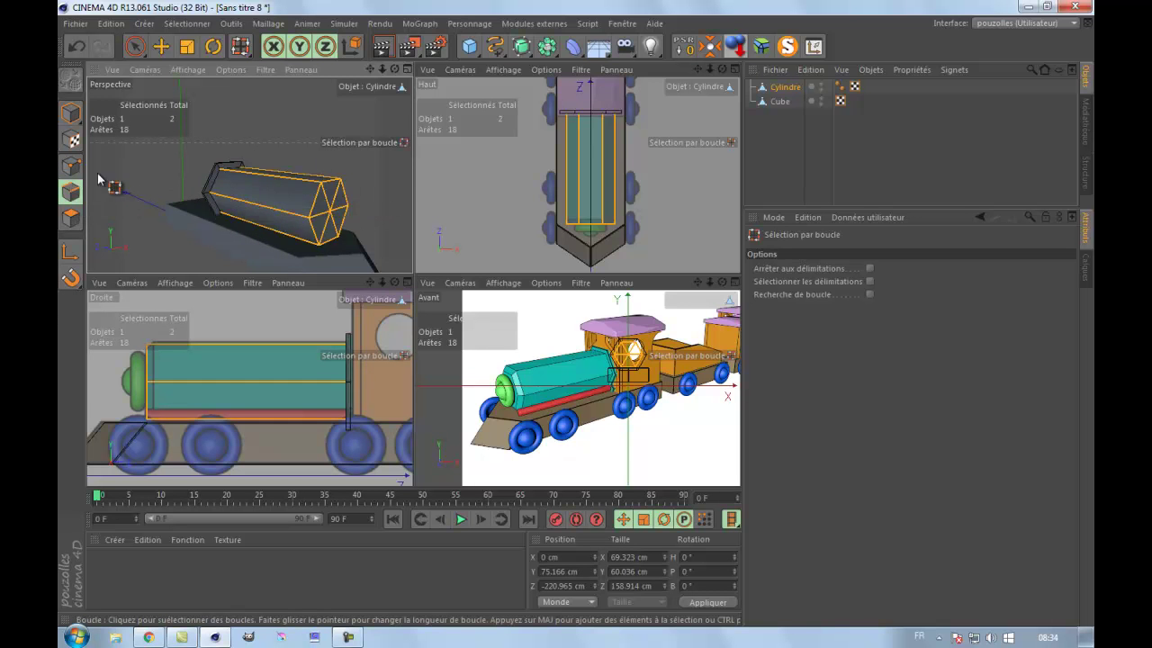
click(73, 166)
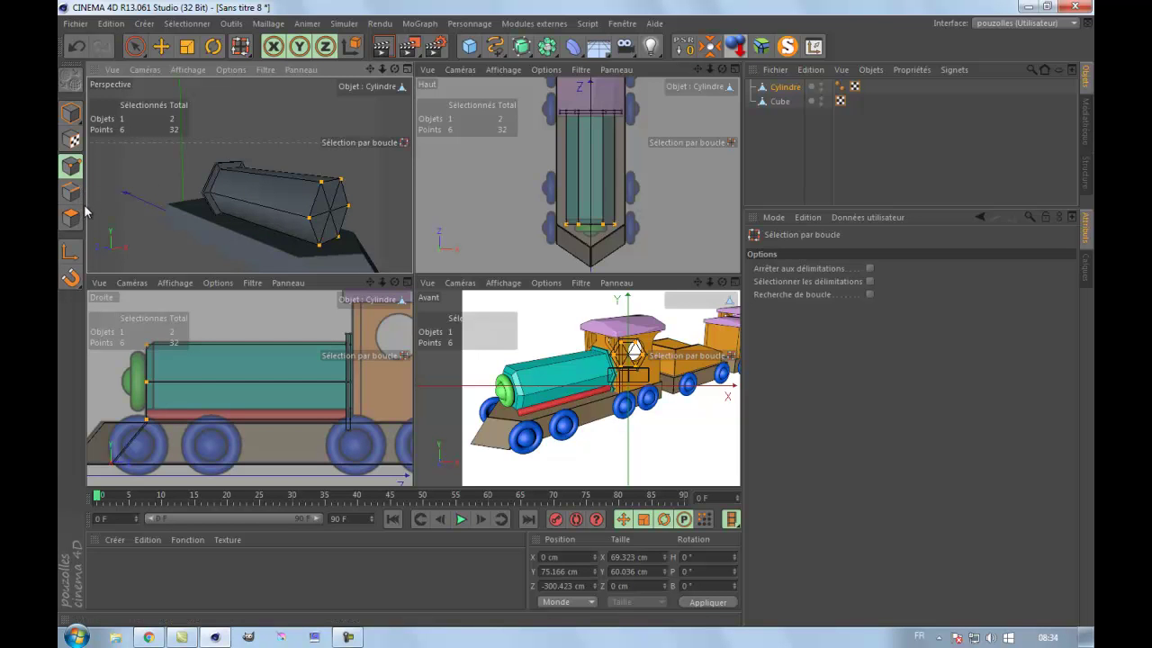
click(71, 194)
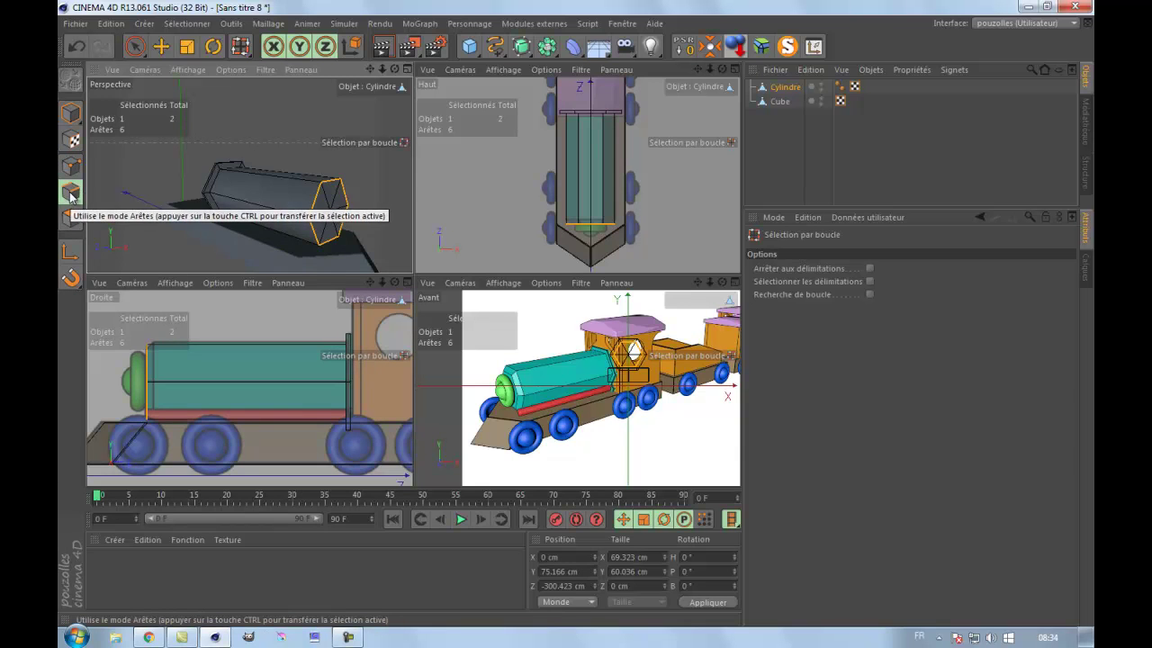
click(73, 44)
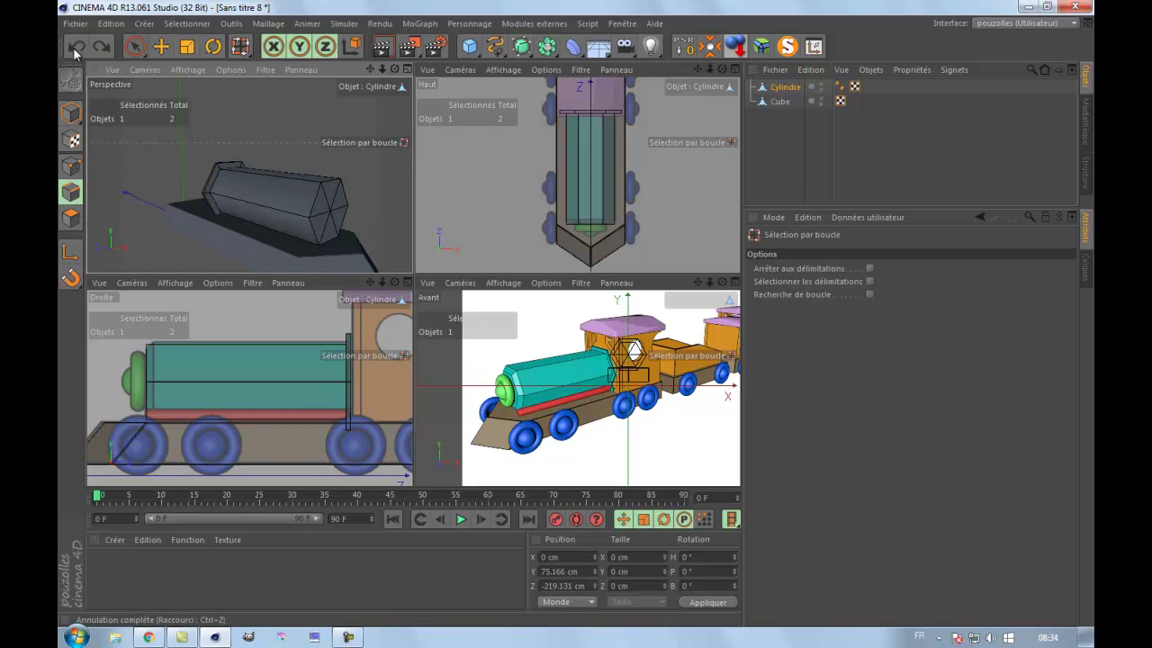
click(72, 166)
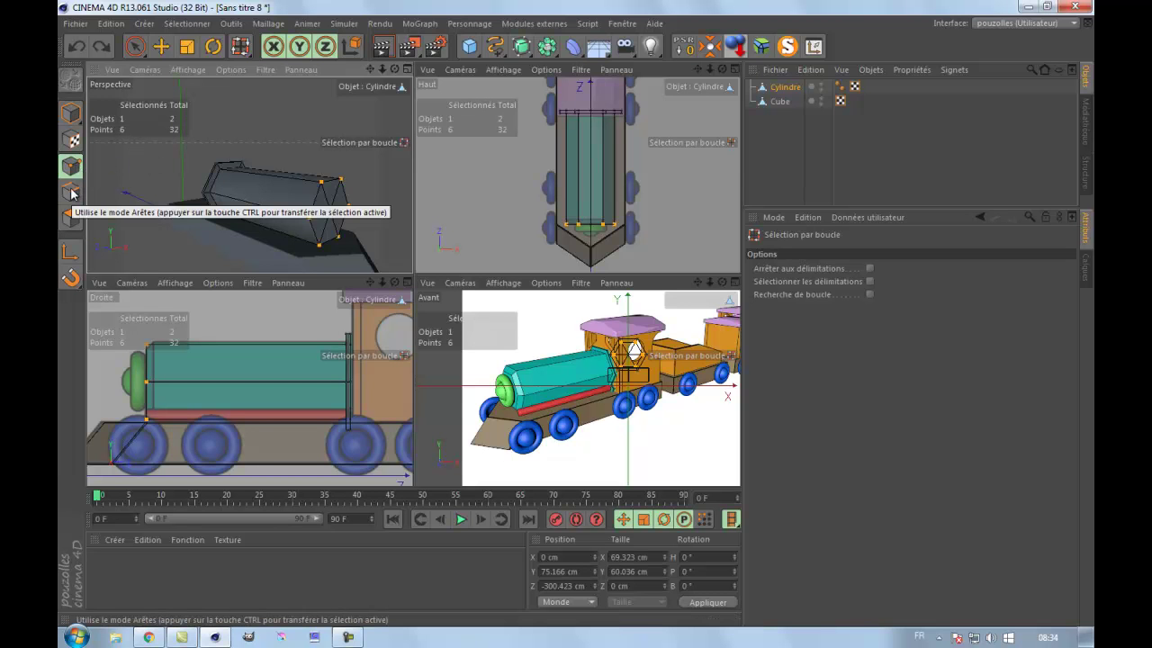
click(72, 192)
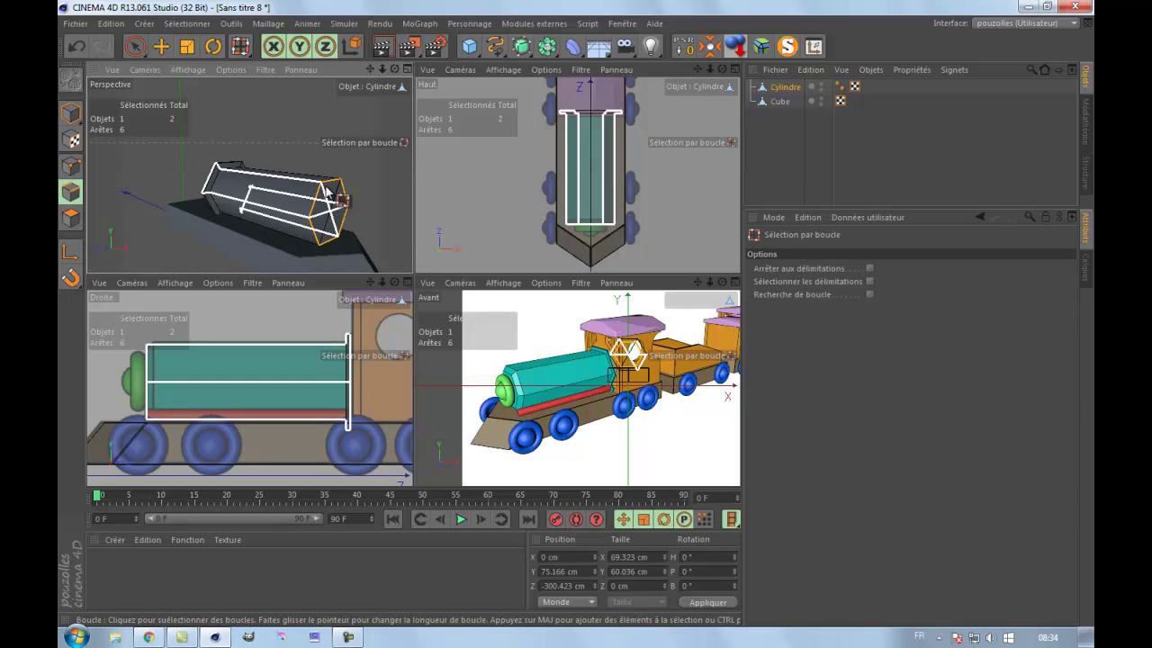
click(80, 48)
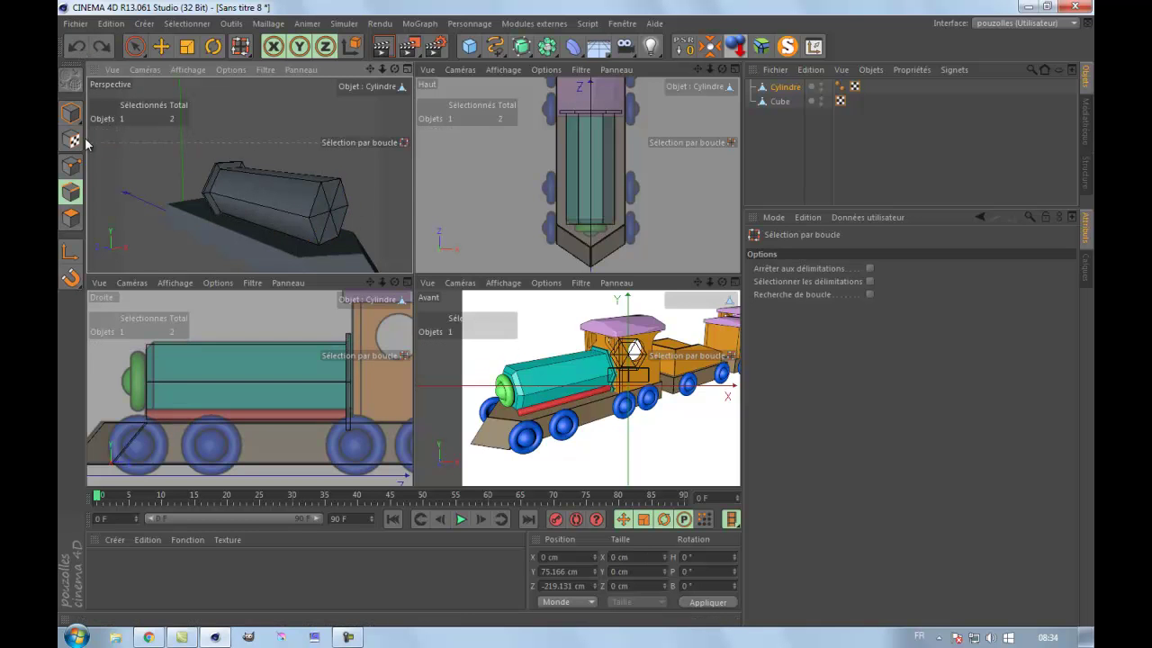
Step: Transfer the front-end point selection to all edges touching those points, including the front spokes and lengthwise edges
click(73, 172)
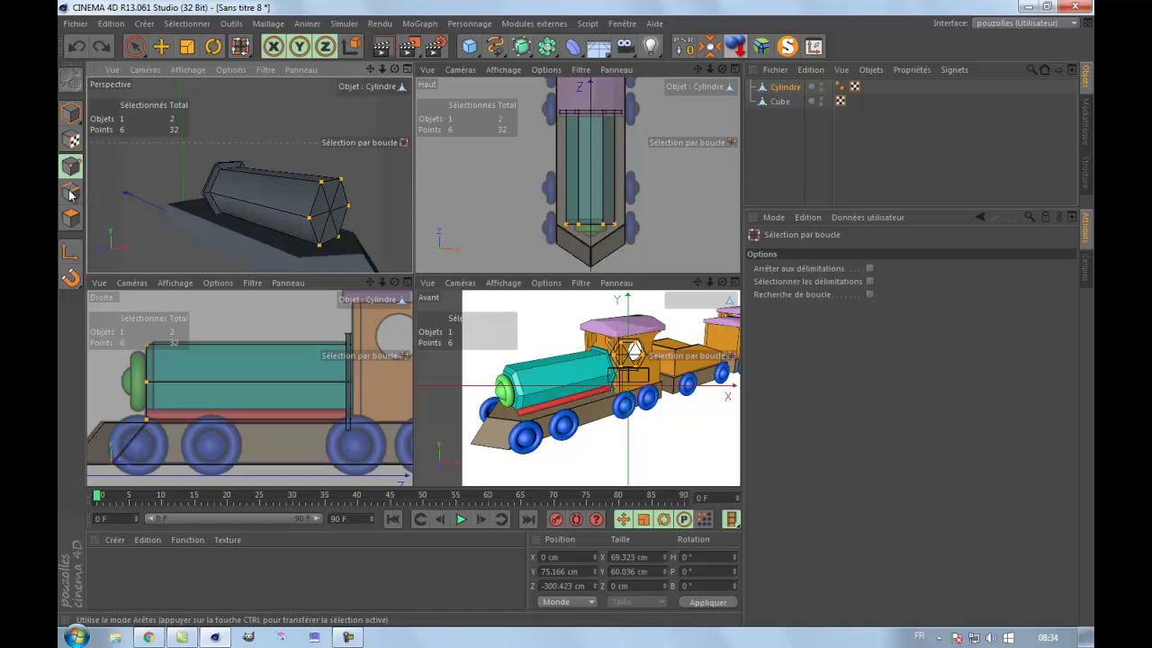
click(71, 193)
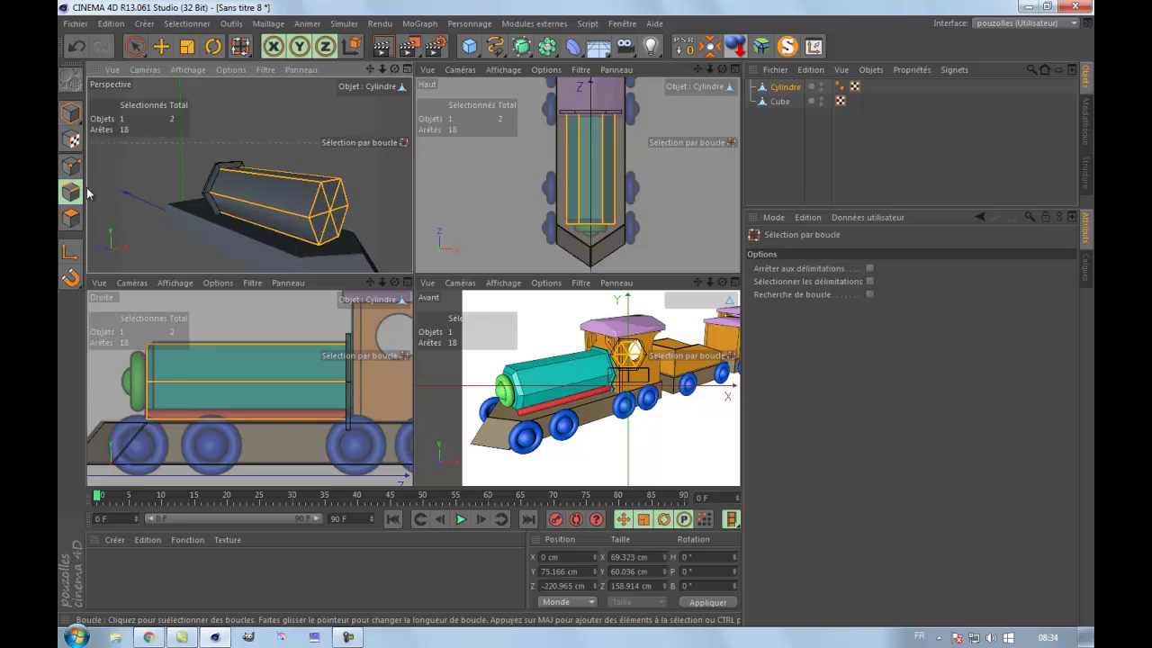
Step: Undo the transfer to all touching edges and transfer the six front-end points to the end's outline edges only
click(78, 44)
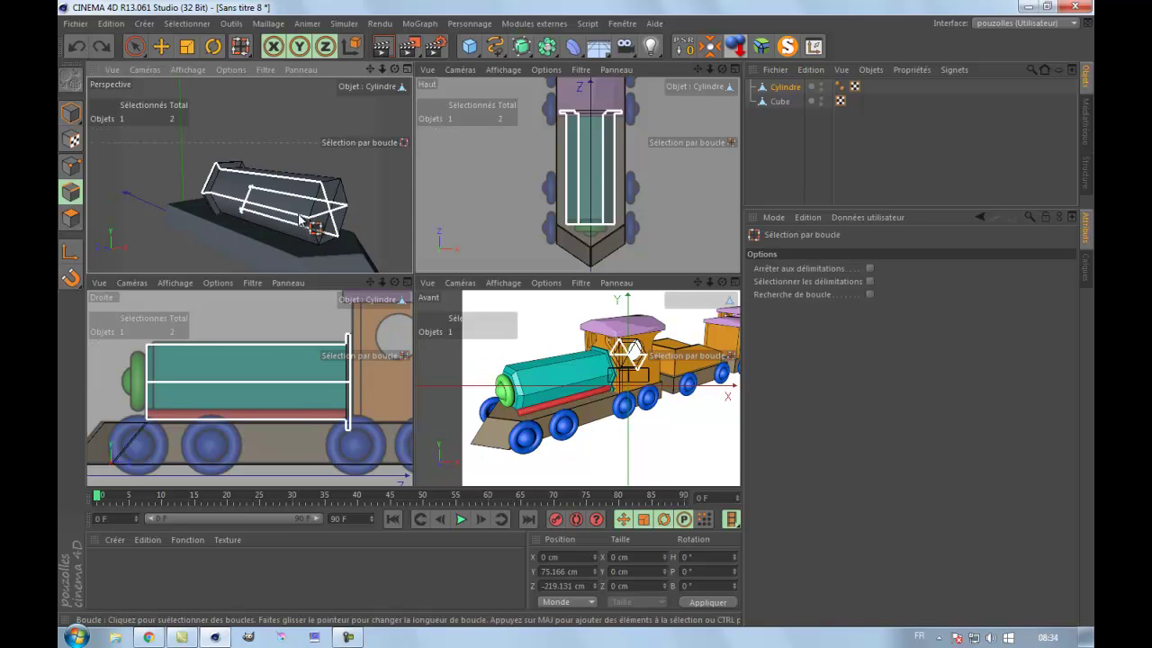
click(70, 166)
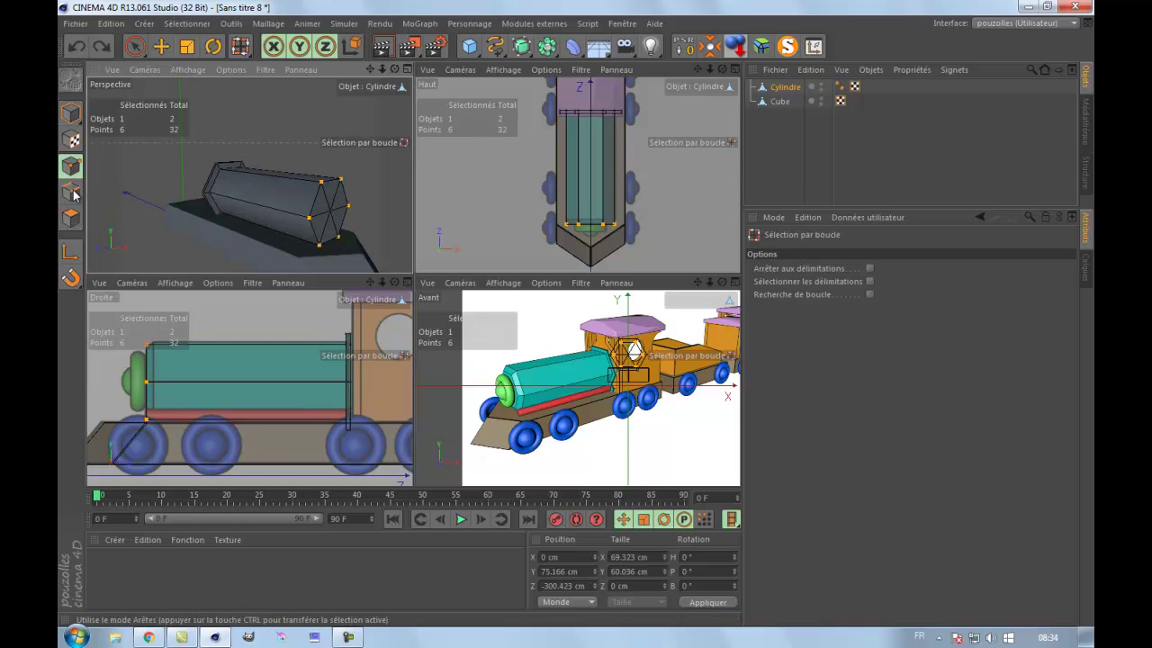
click(71, 191)
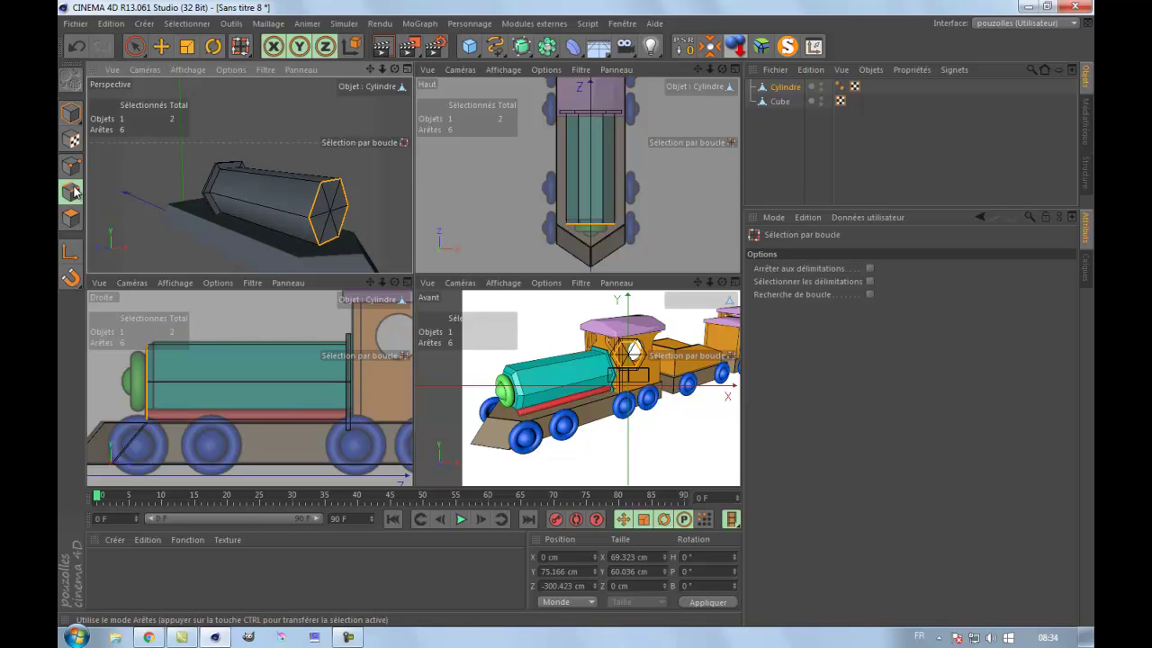
Step: Bevel the cylinder's front outline edges in the side view to match the reference chamfer, with an inner offset of about 5.2 cm
middle_click(267, 344)
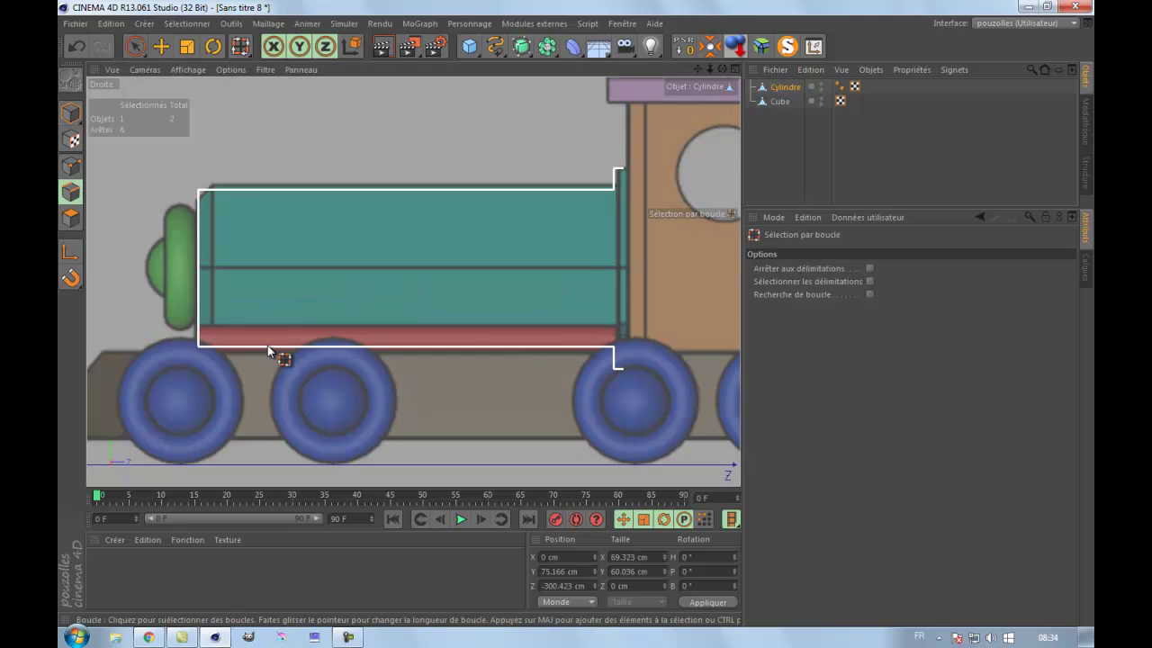
right_click(263, 115)
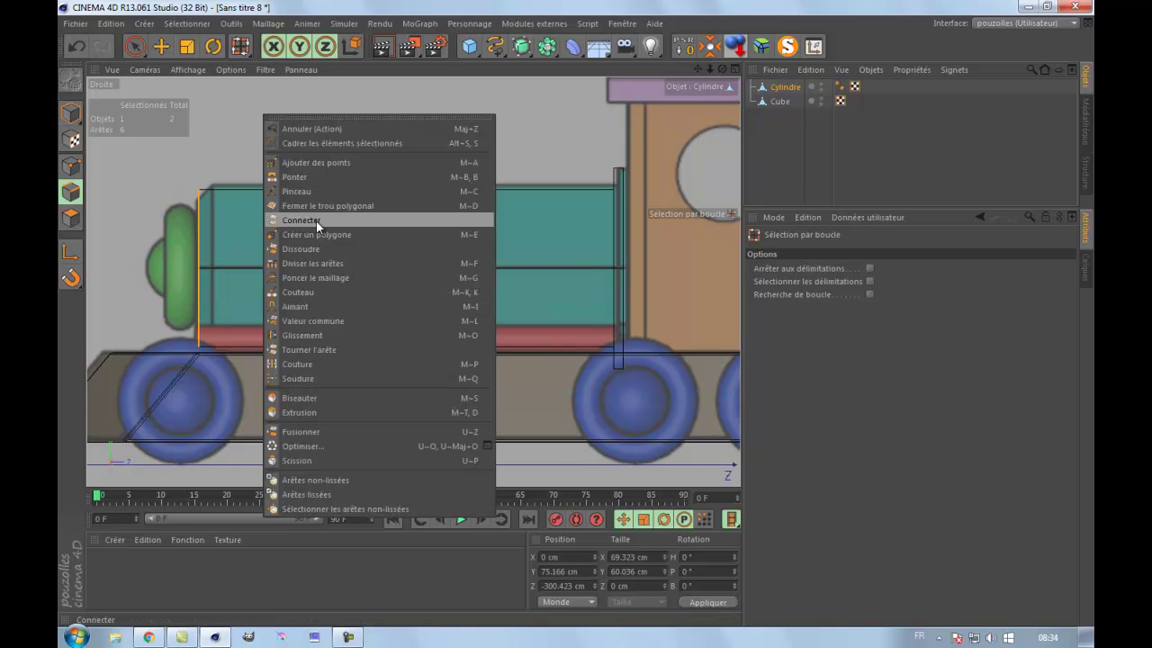
click(300, 397)
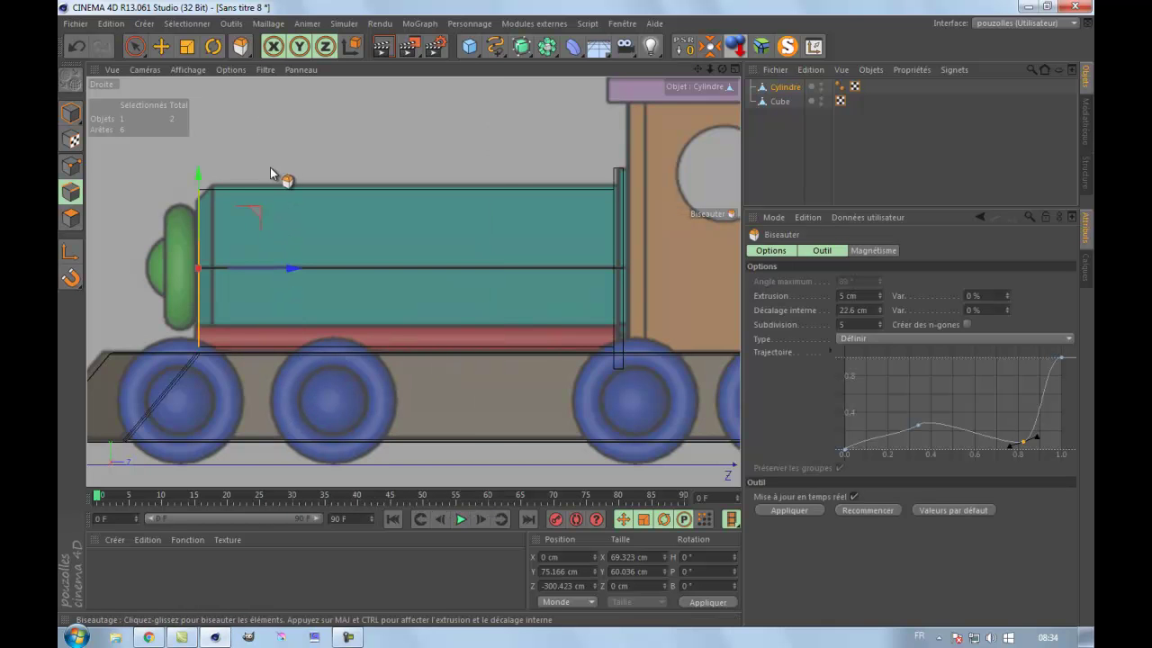
drag(576, 313, 577, 314)
scroll(207, 354, up, 1)
scroll(209, 352, up, 1)
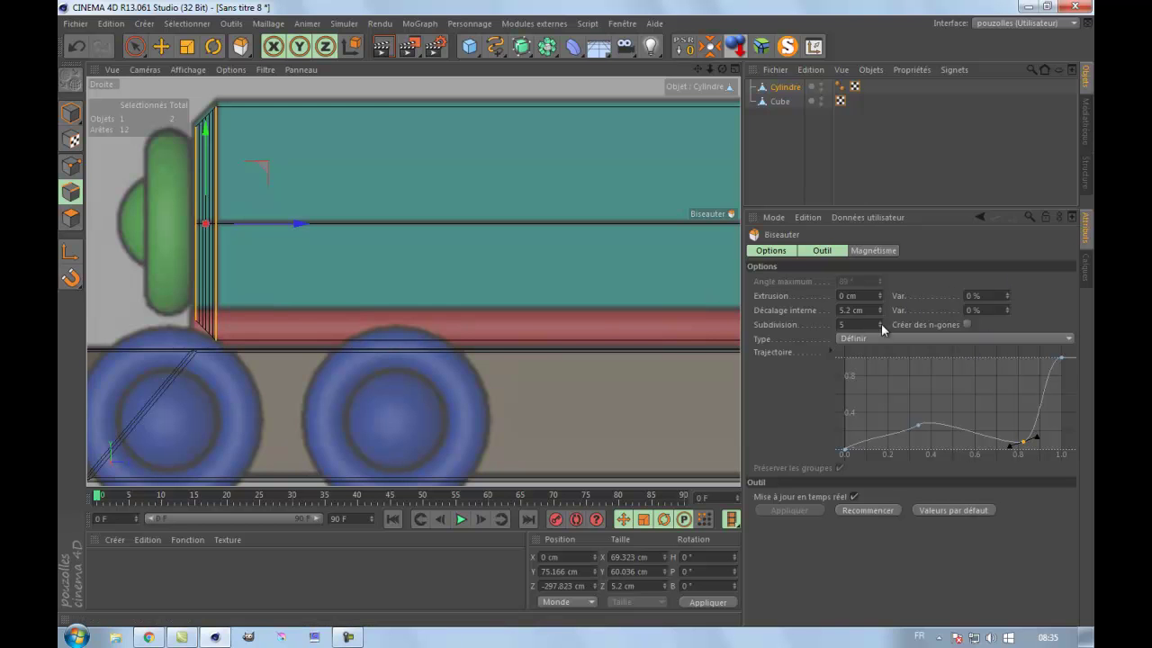
Step: Set the front bevel's subdivision to 1 and its type to Linéaire
double_click(839, 325)
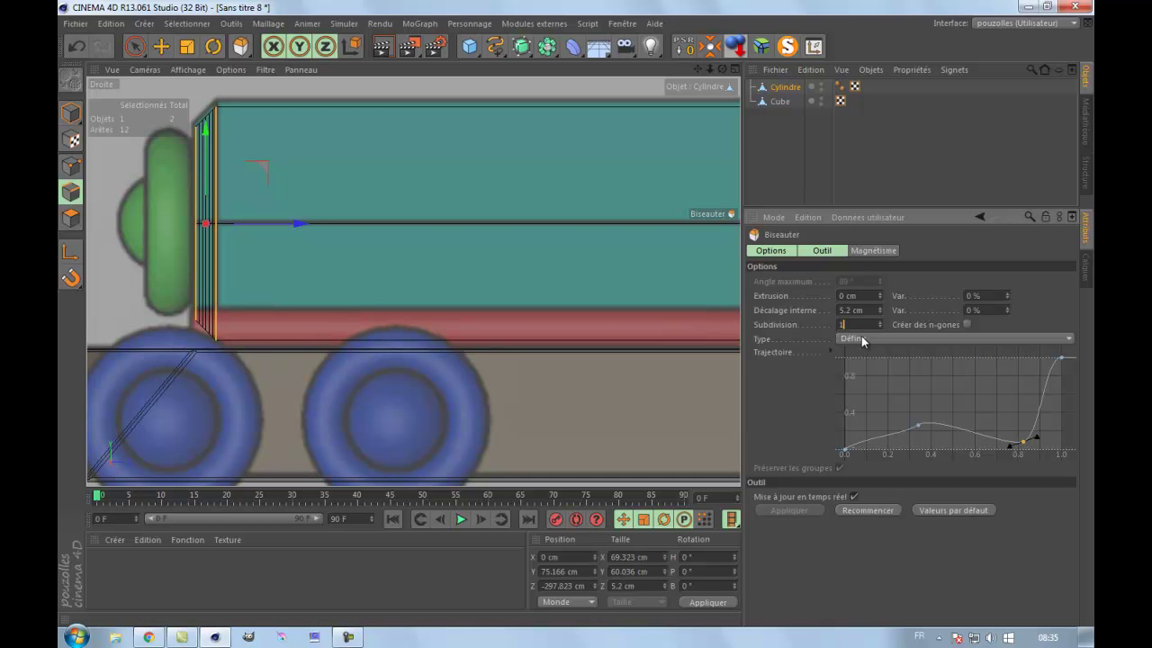
click(861, 337)
click(864, 352)
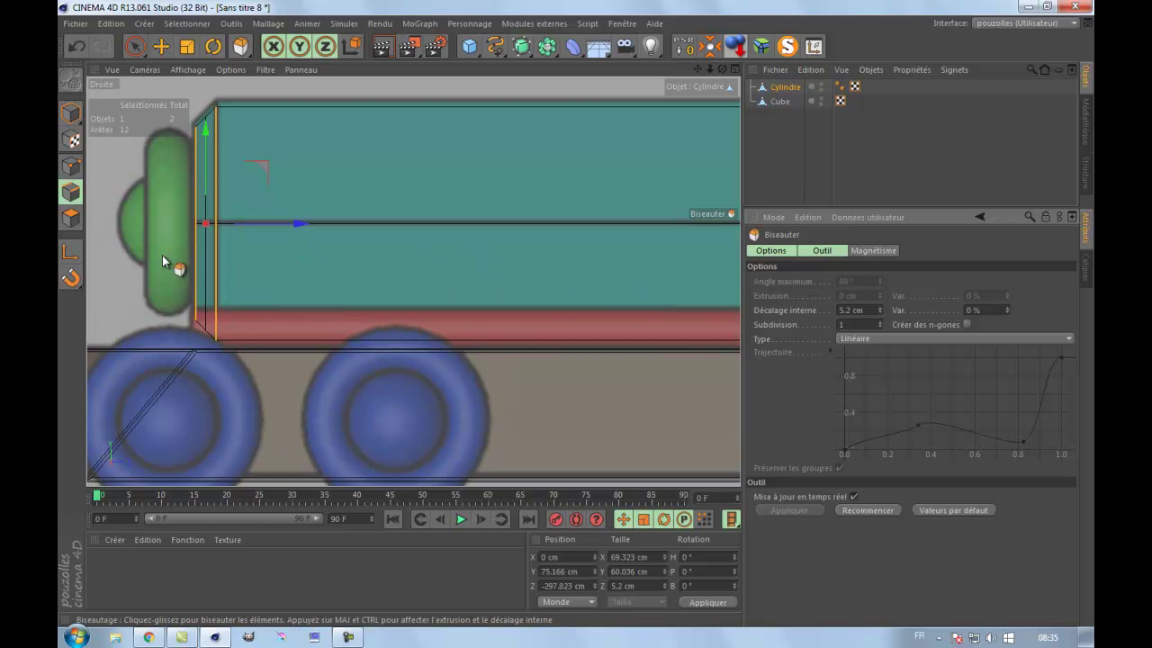
Step: Examine the bevelled front end in the perspective view with its edges deselected, and restore the edge selection
middle_click(109, 249)
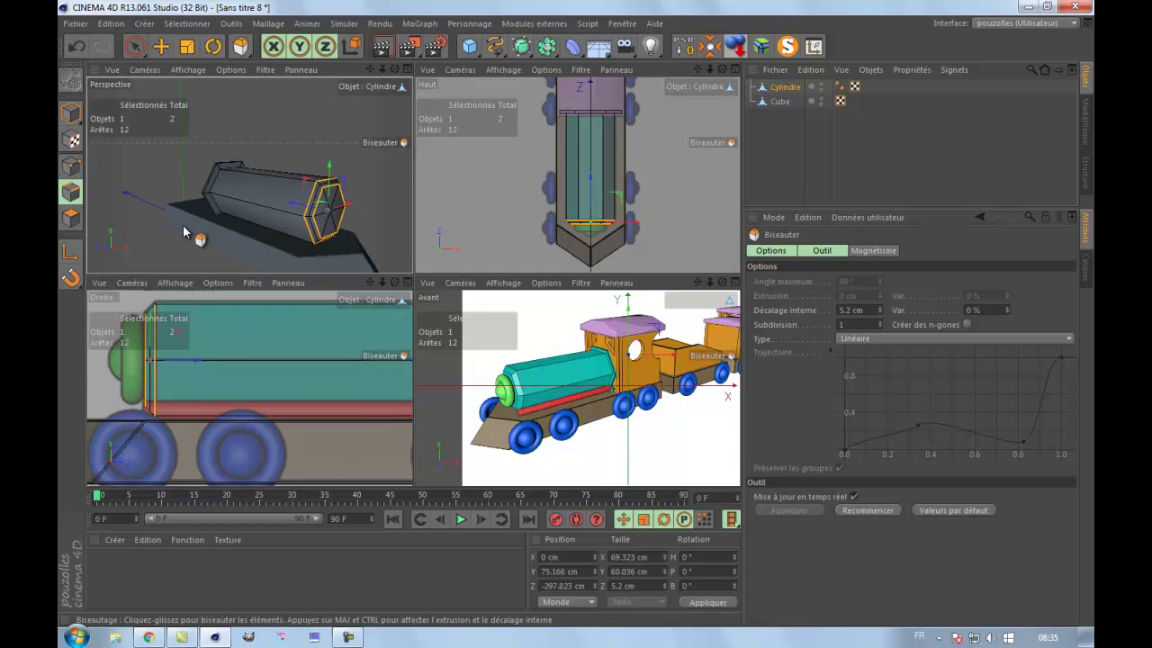
middle_click(409, 189)
click(568, 141)
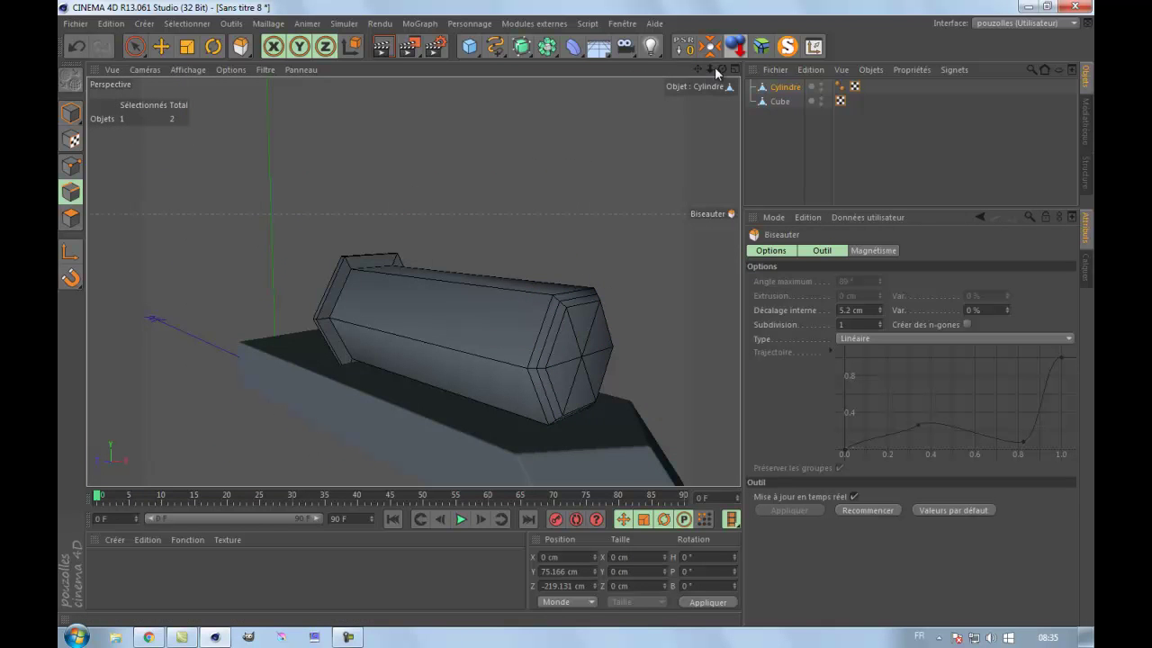
mouse_move(576, 314)
mouse_down()
mouse_move(559, 307)
mouse_move(576, 313)
mouse_up()
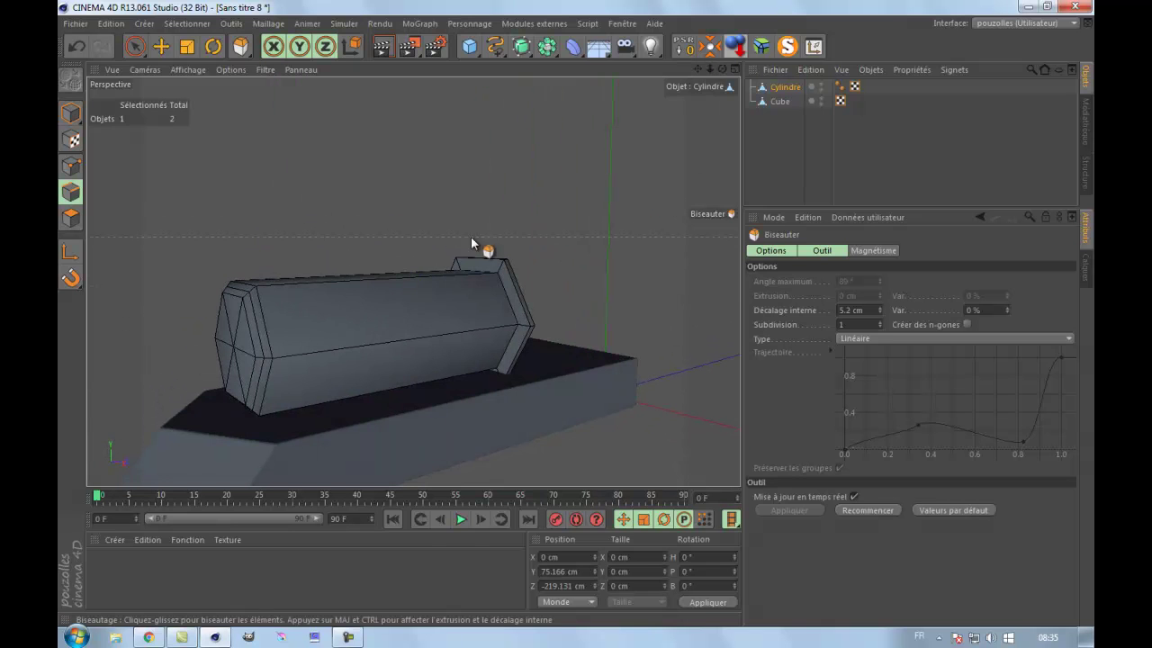
click(79, 47)
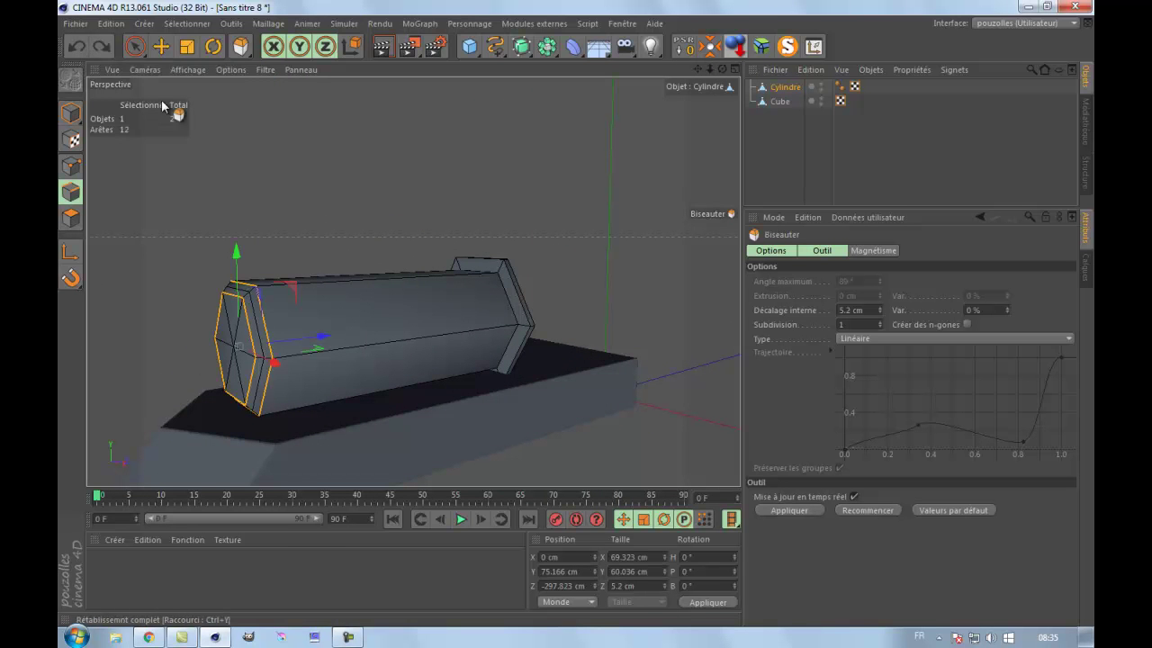
Step: Set the bevel subdivision to 0, undo the existing front bevel and reapply it to the outline edges with a 5.2 cm inner offset
click(852, 324)
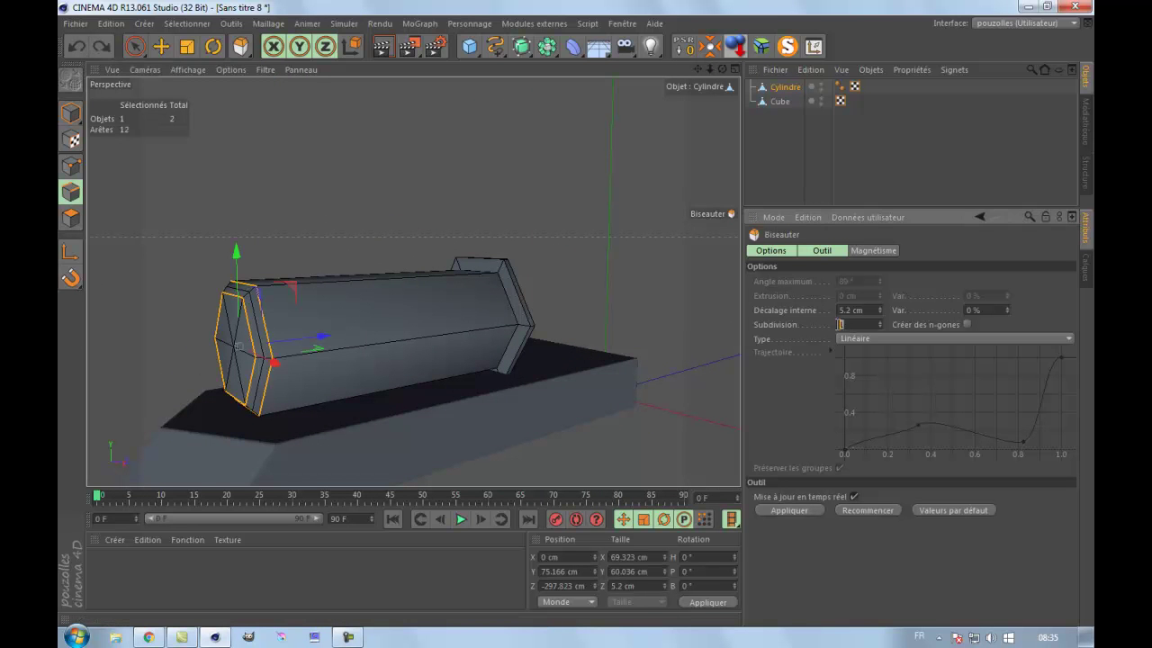
click(798, 510)
click(81, 47)
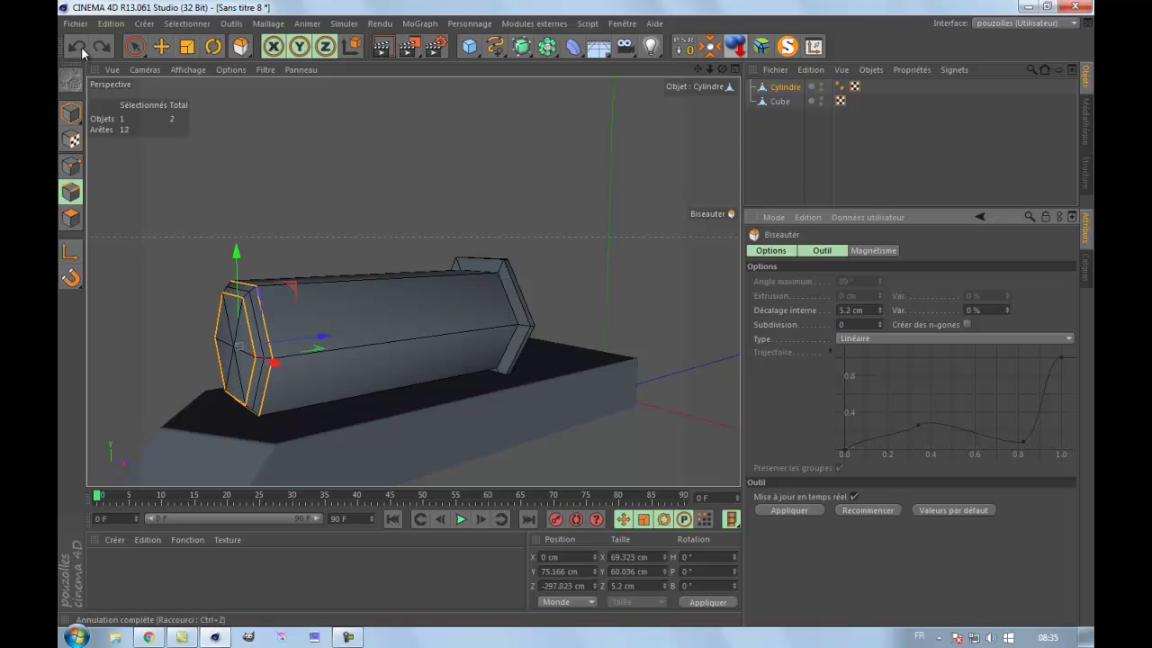
click(81, 47)
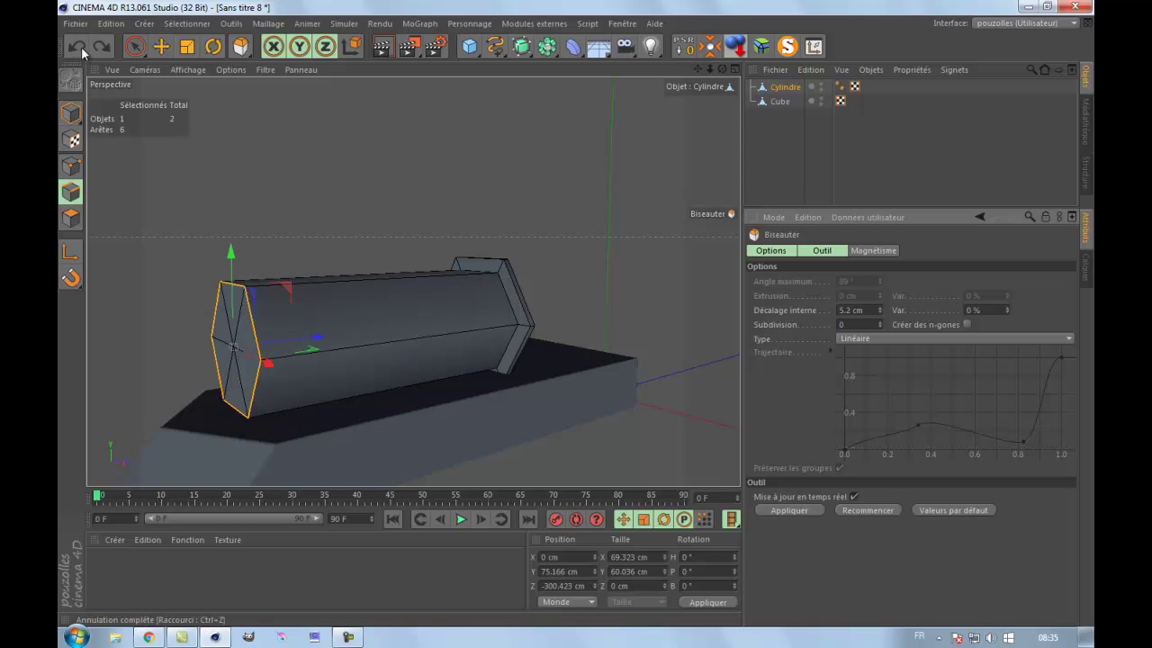
click(791, 511)
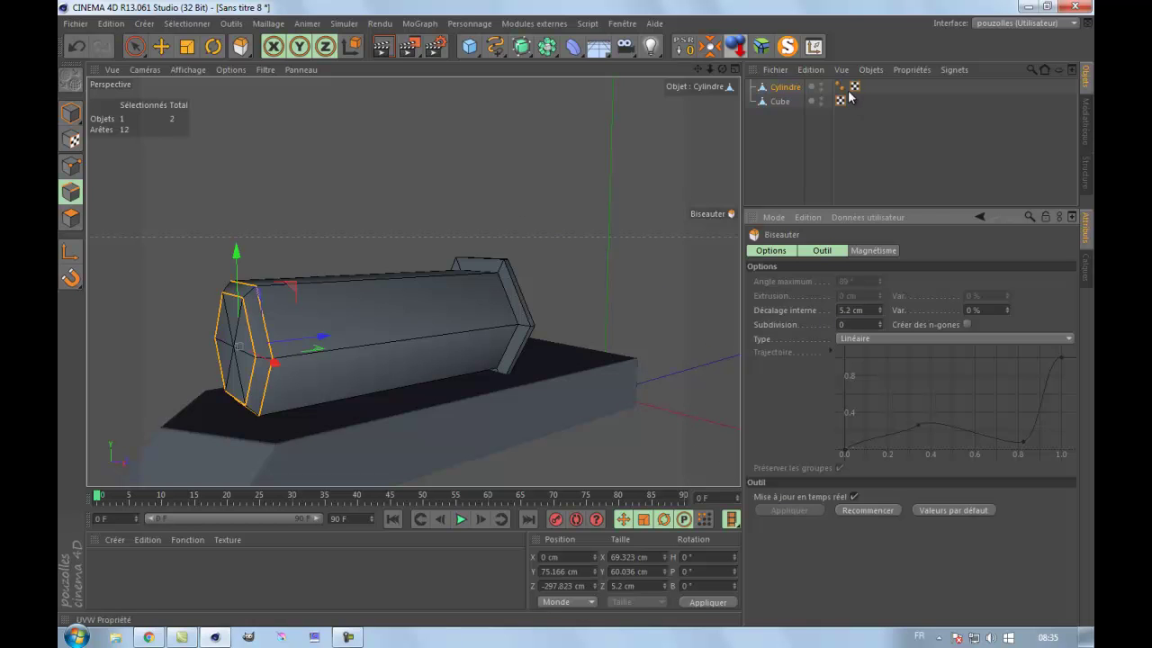
Step: Delete the cylinder's Phong smoothing tag, test-rendering the perspective view before and after to compare the shading
click(394, 49)
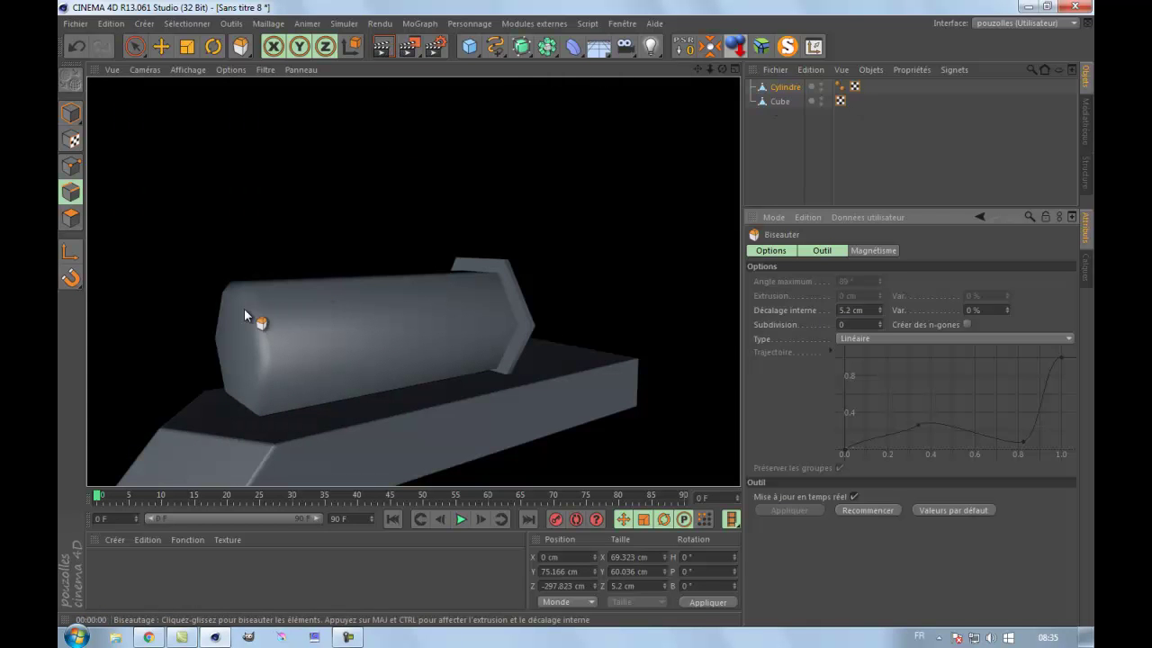
click(842, 89)
key(Delete)
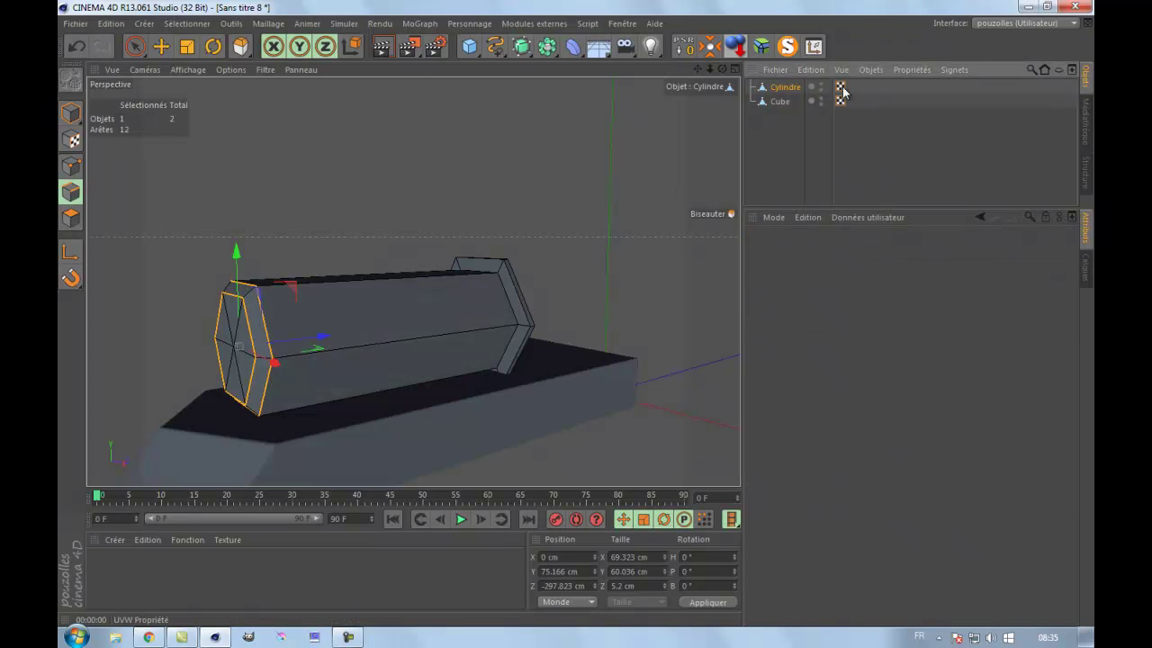
click(394, 50)
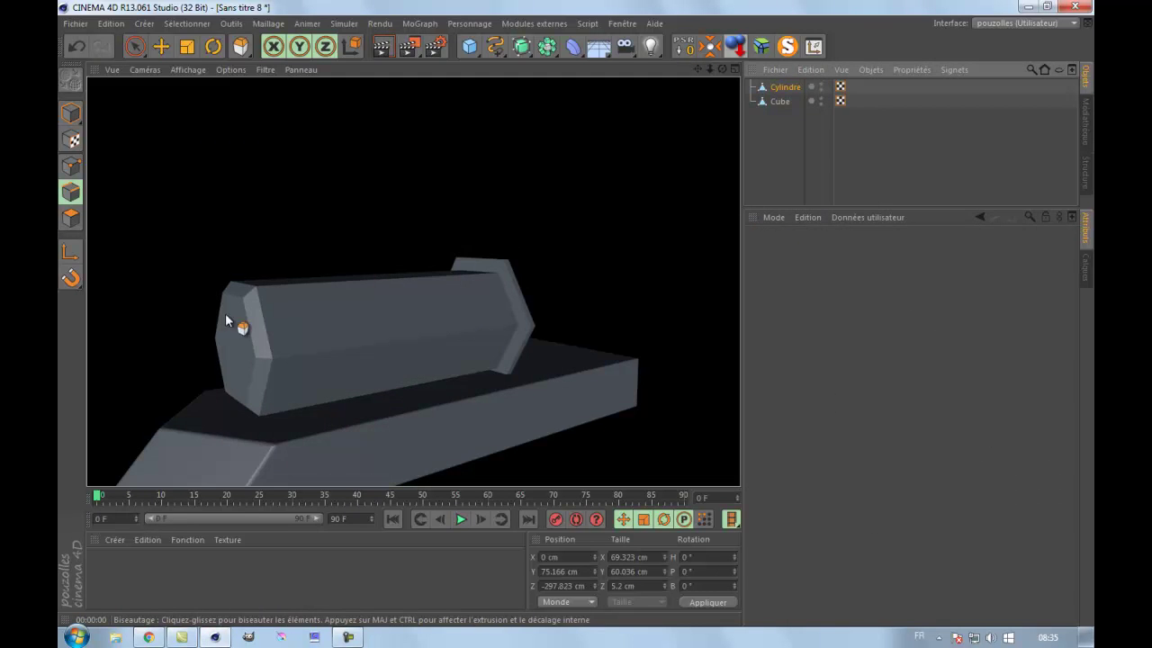
Step: Add the rear collar's edge loops to the selected front bevel loops with loop selection
middle_click(334, 308)
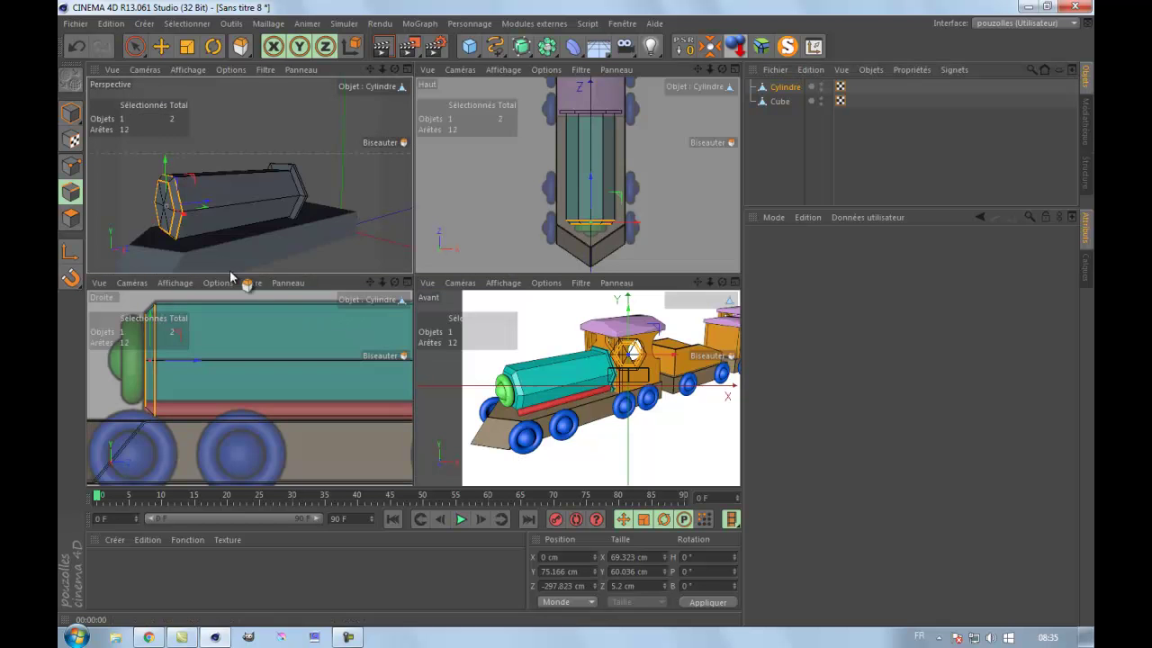
middle_click(211, 231)
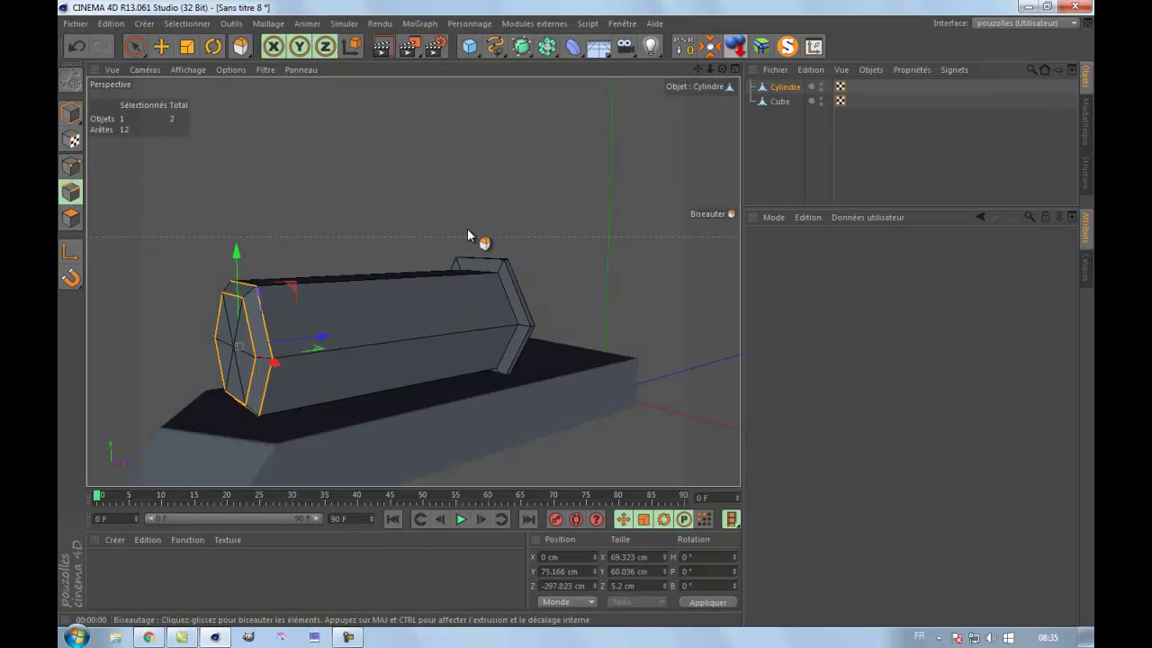
scroll(470, 220, up, 1)
drag(697, 69, 528, 151)
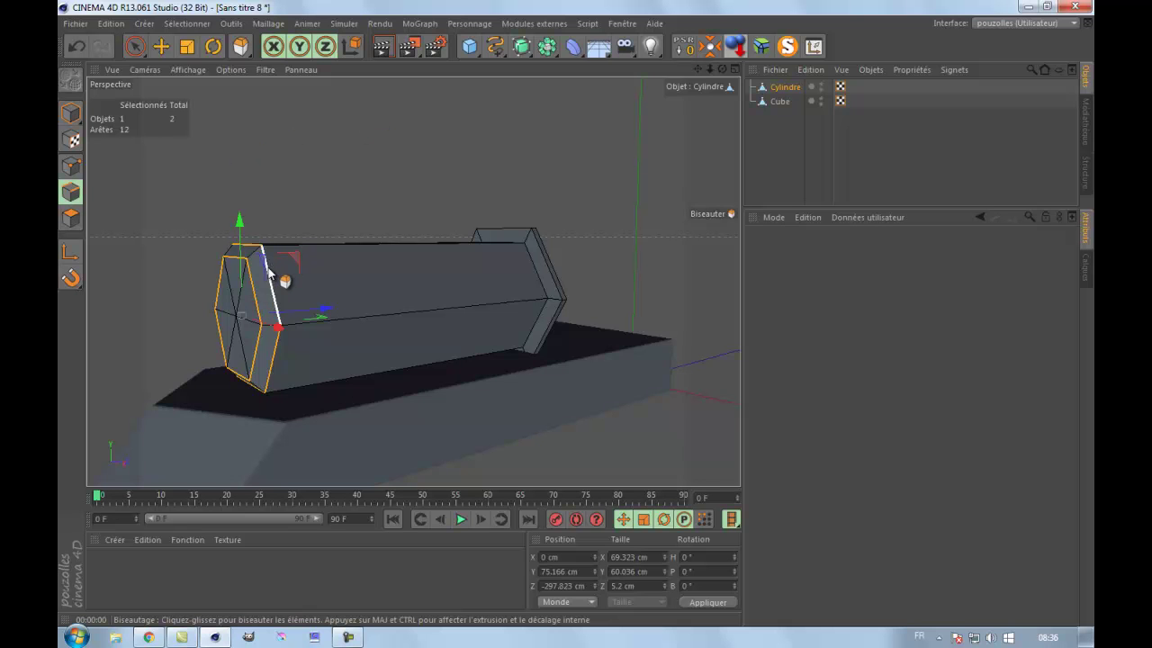
key(u)
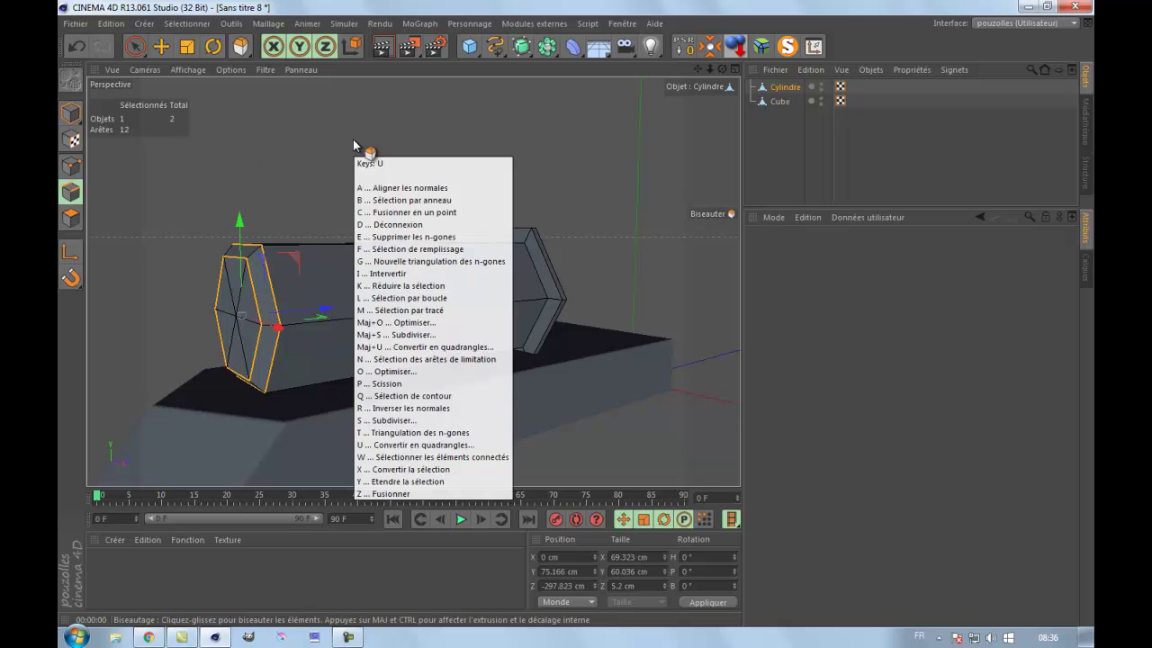
key(l)
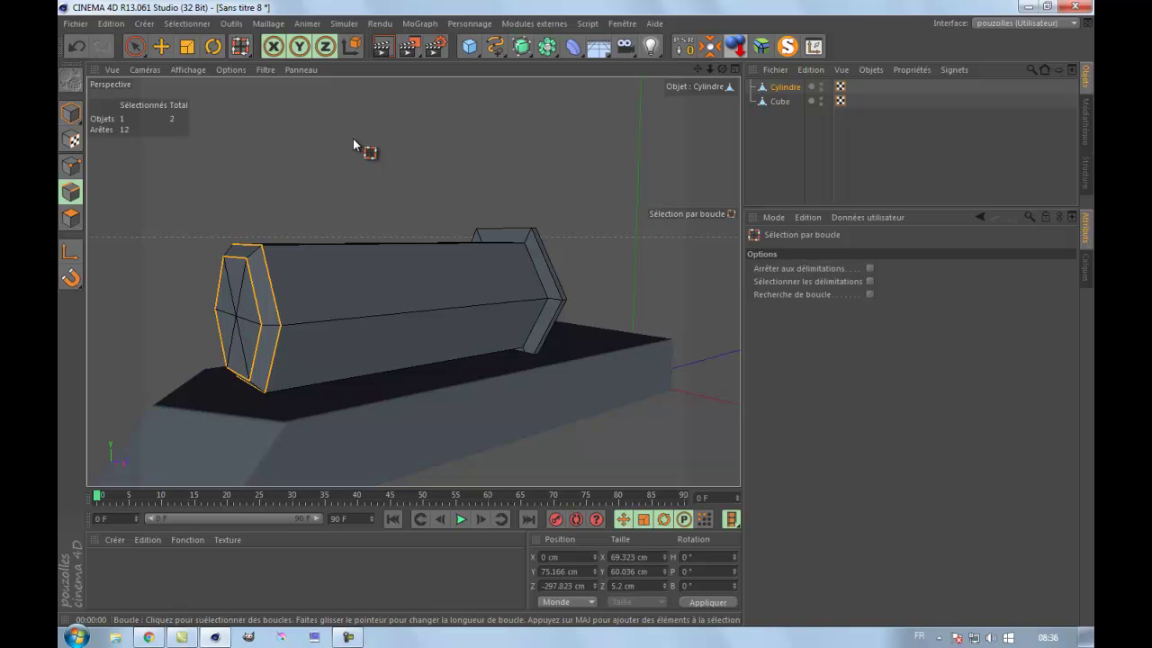
shift+click(547, 260)
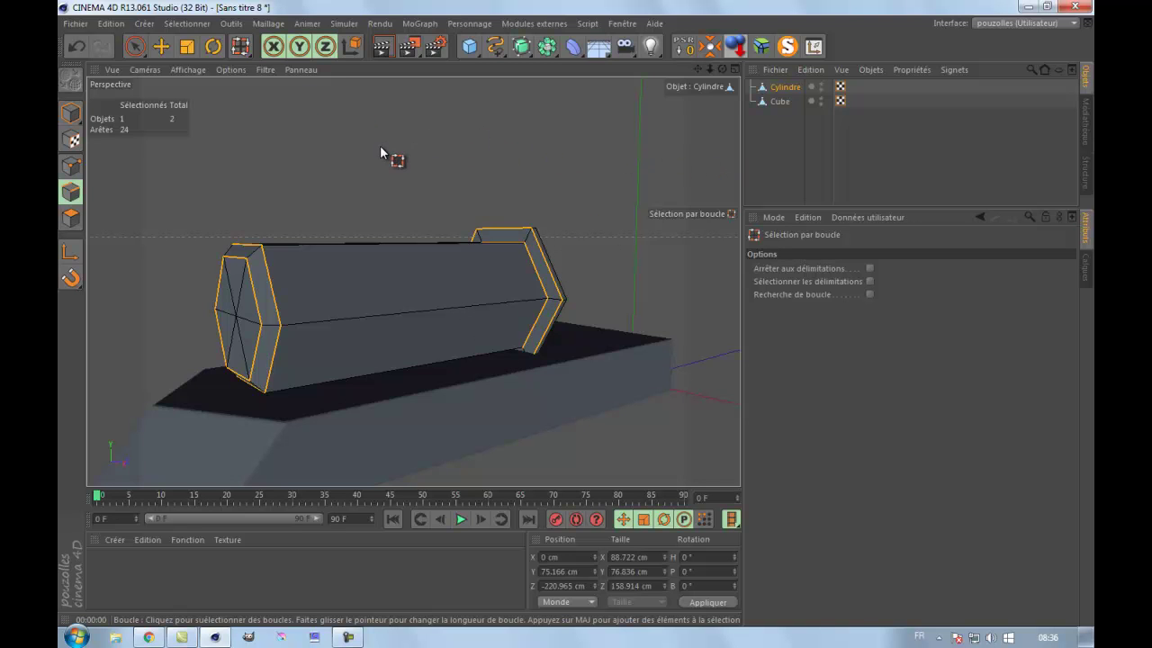
Step: Bevel the selected front and collar edge loops with a 1 cm inner offset, subdivision 1 and Convexe type, and test-render the result
click(240, 48)
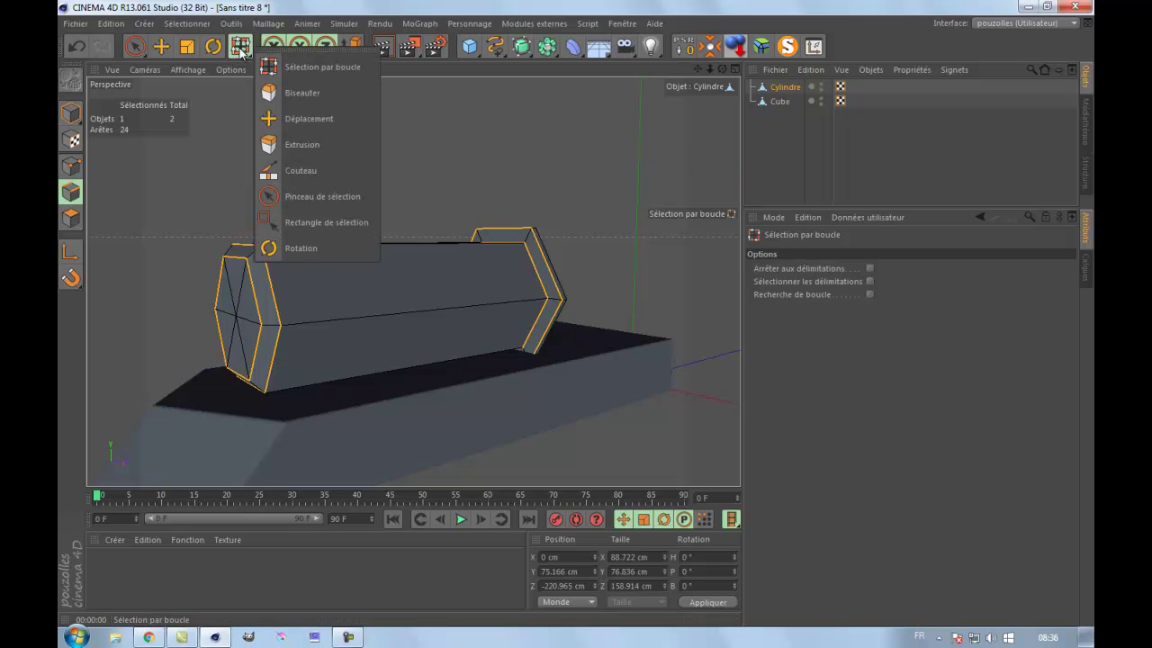
click(301, 94)
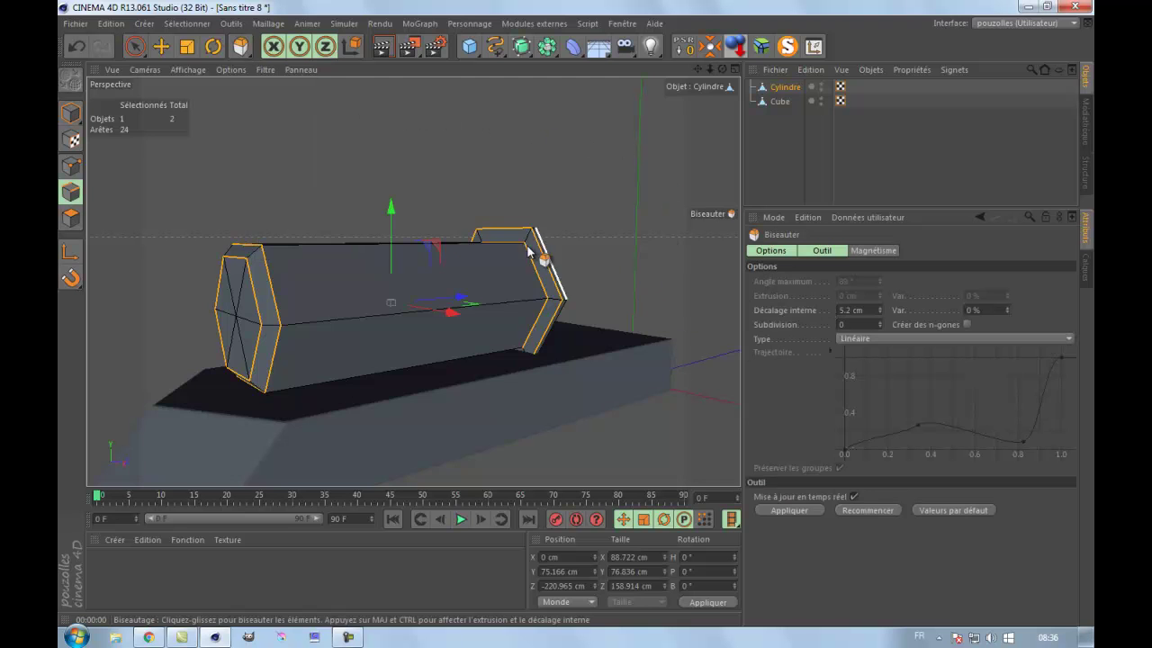
scroll(496, 305, up, 2)
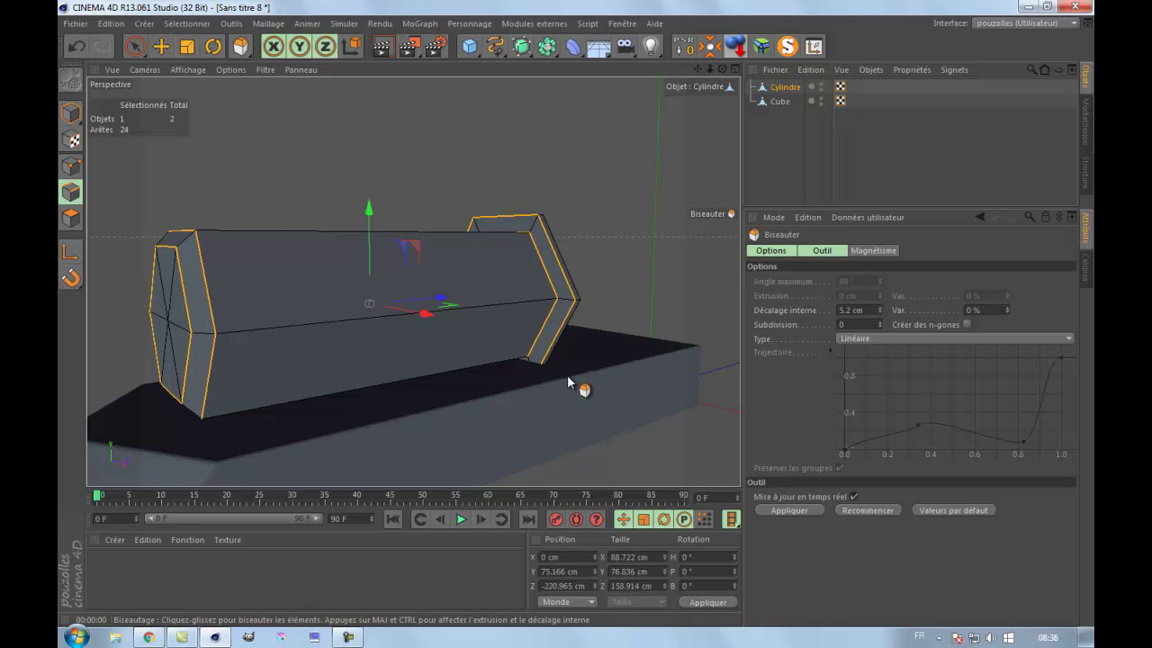
click(865, 310)
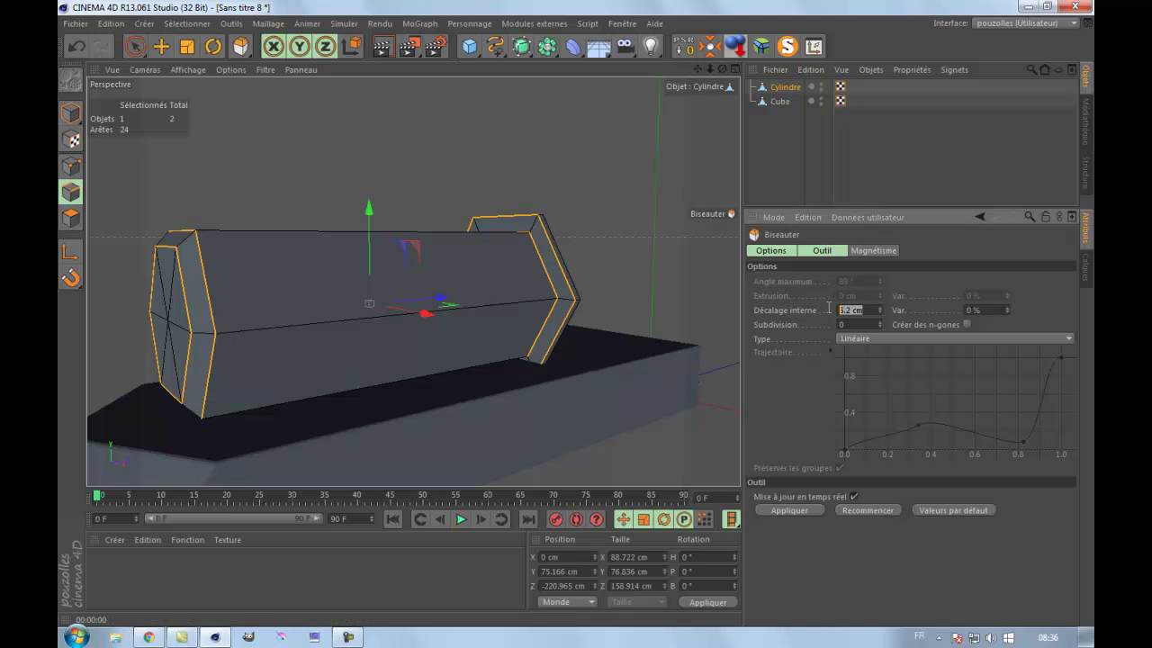
key(Return)
double_click(840, 324)
text(1)
click(871, 339)
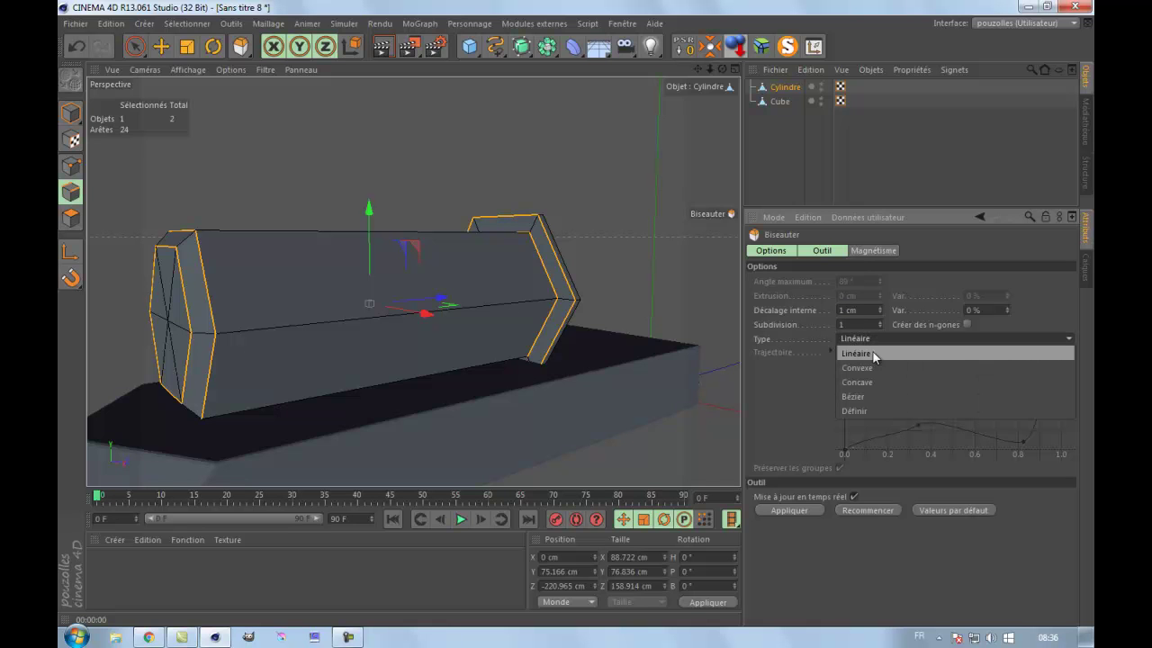
click(879, 365)
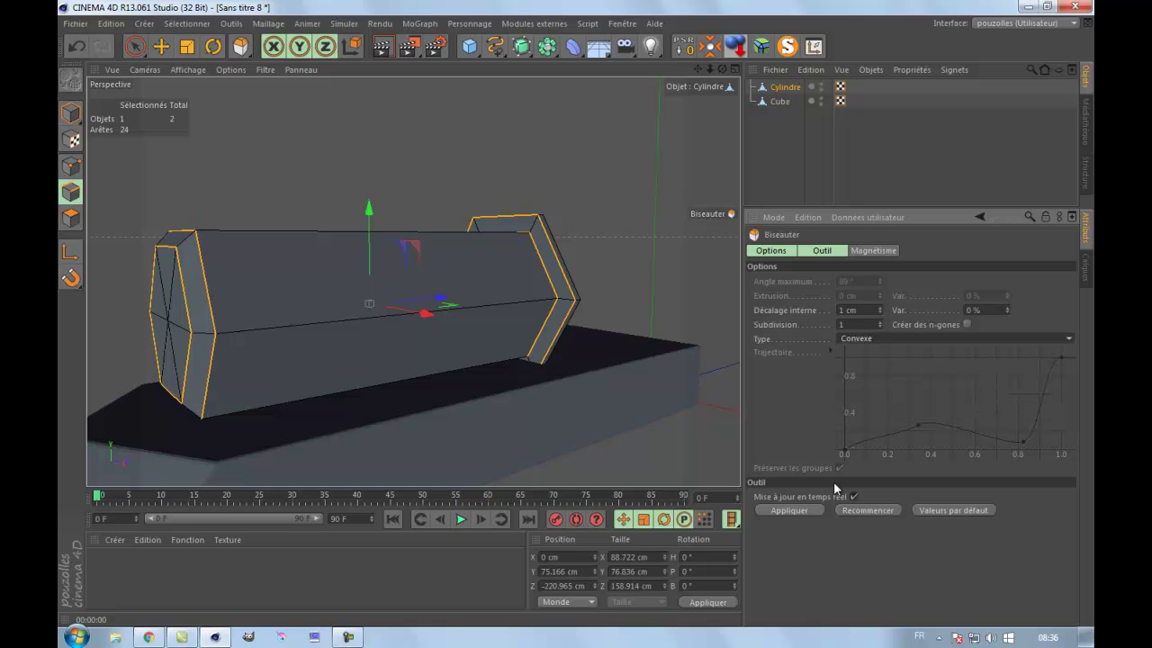
click(808, 512)
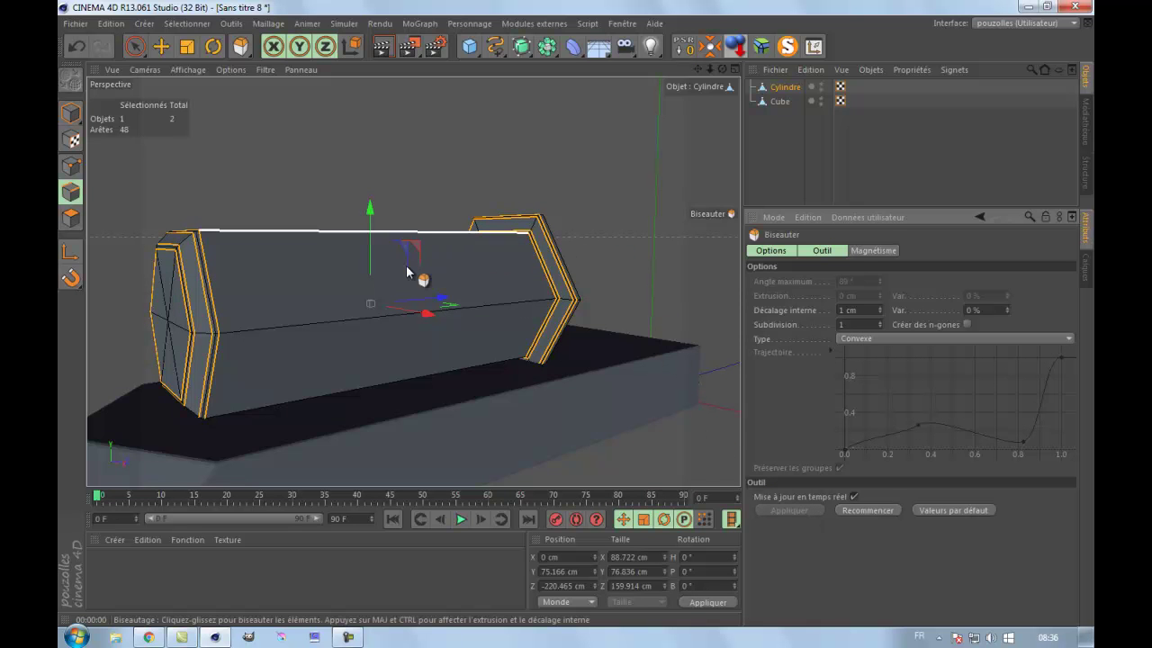
click(382, 46)
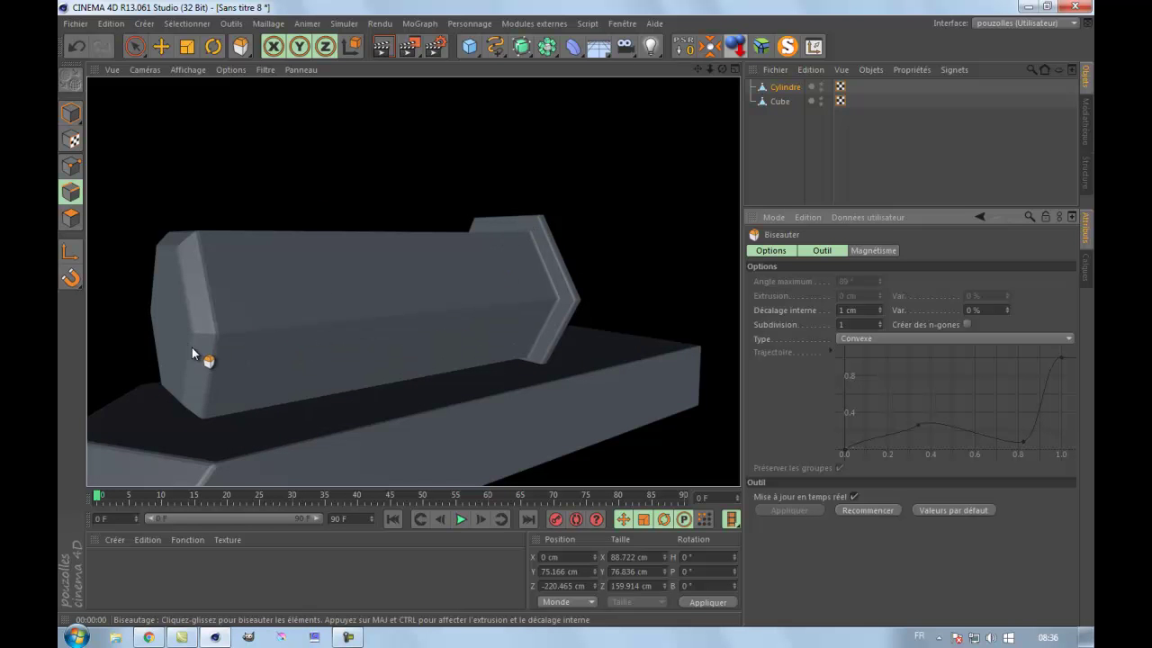
scroll(317, 269, down, 3)
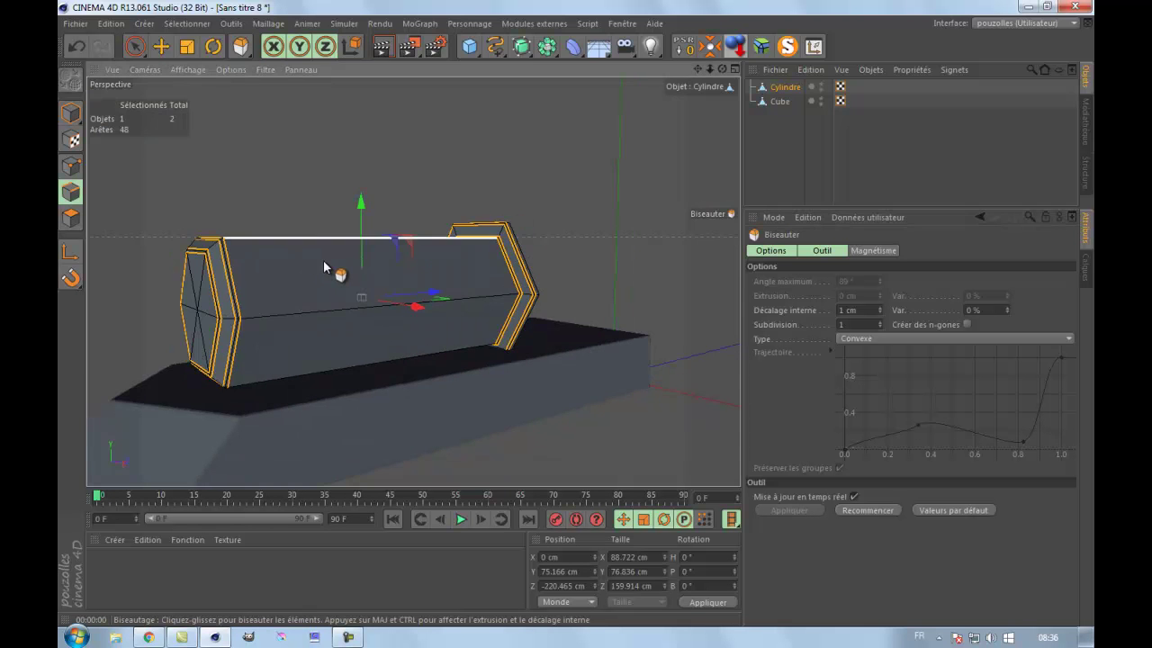
Step: Clear the edge selection on the boiler and return to object mode with the Move tool
click(373, 154)
click(70, 166)
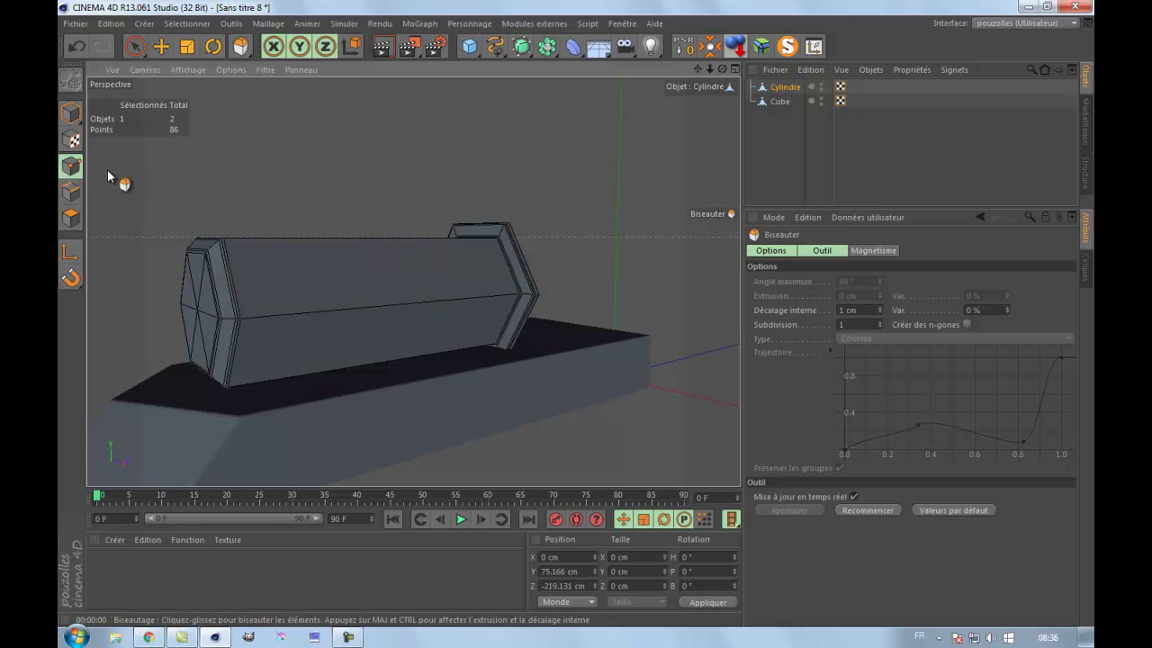
click(71, 217)
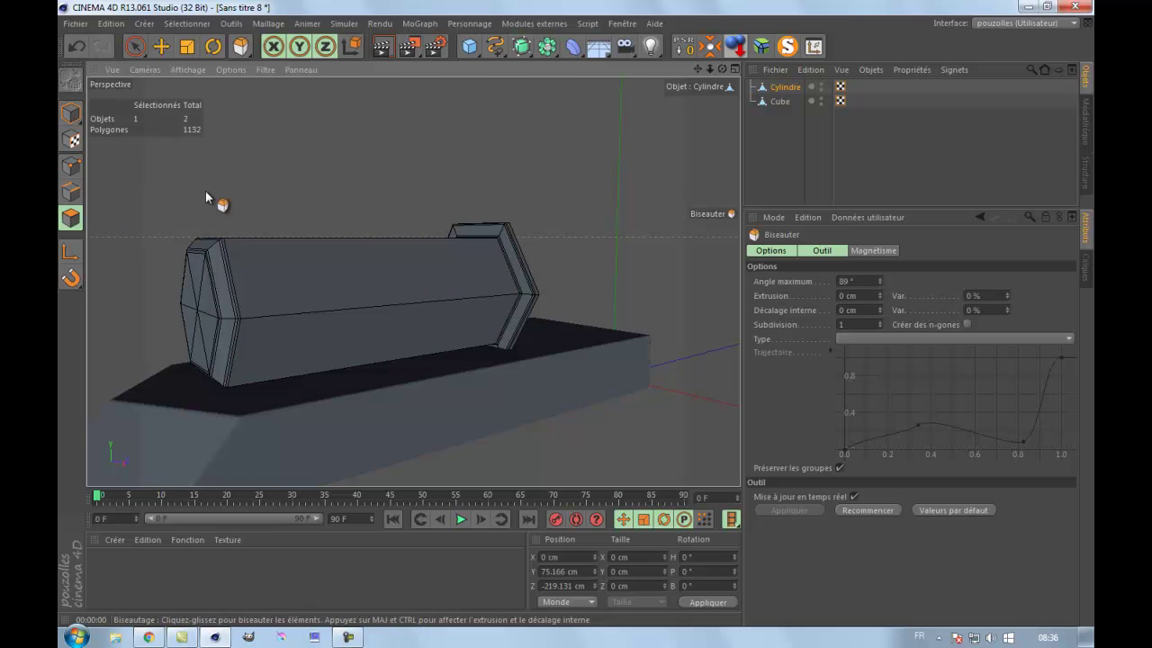
click(70, 113)
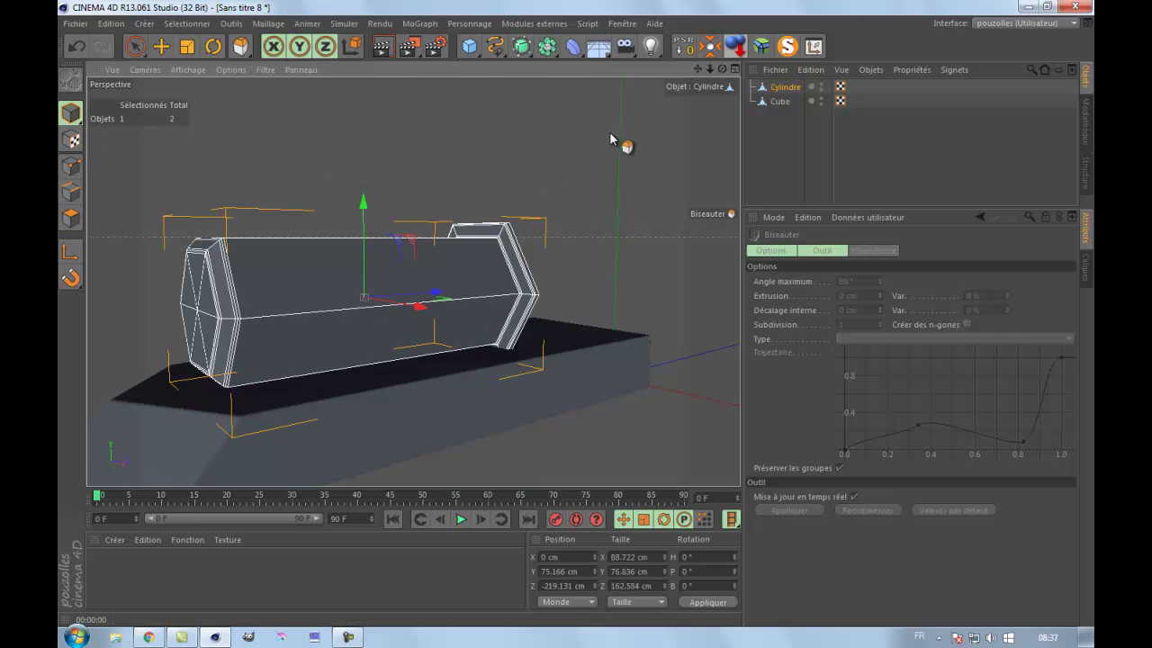
click(160, 47)
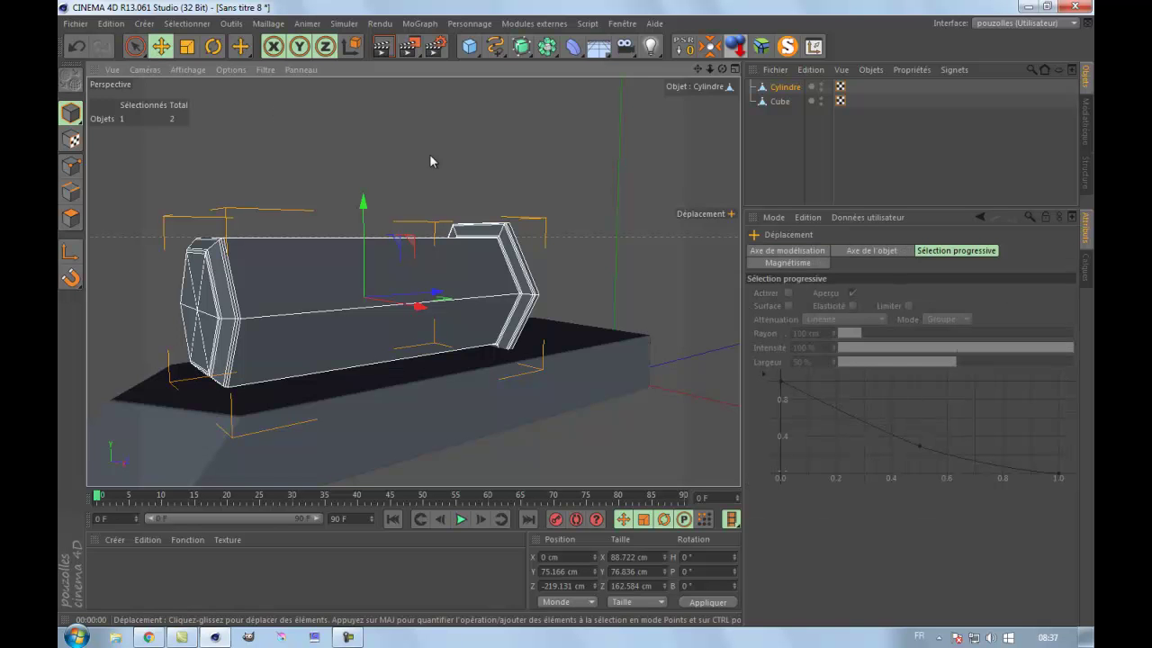
Step: Examine the round green front piece in the side reference view and deselect the boiler
alt+drag(561, 331, 582, 319)
middle_click(319, 315)
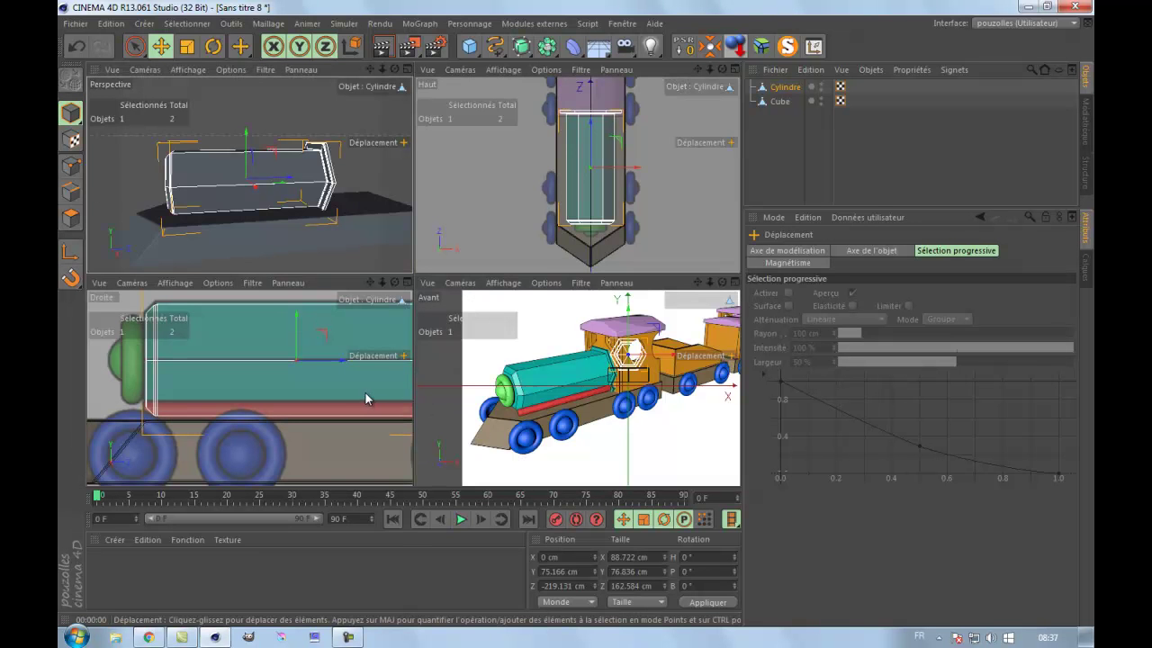
middle_click(365, 390)
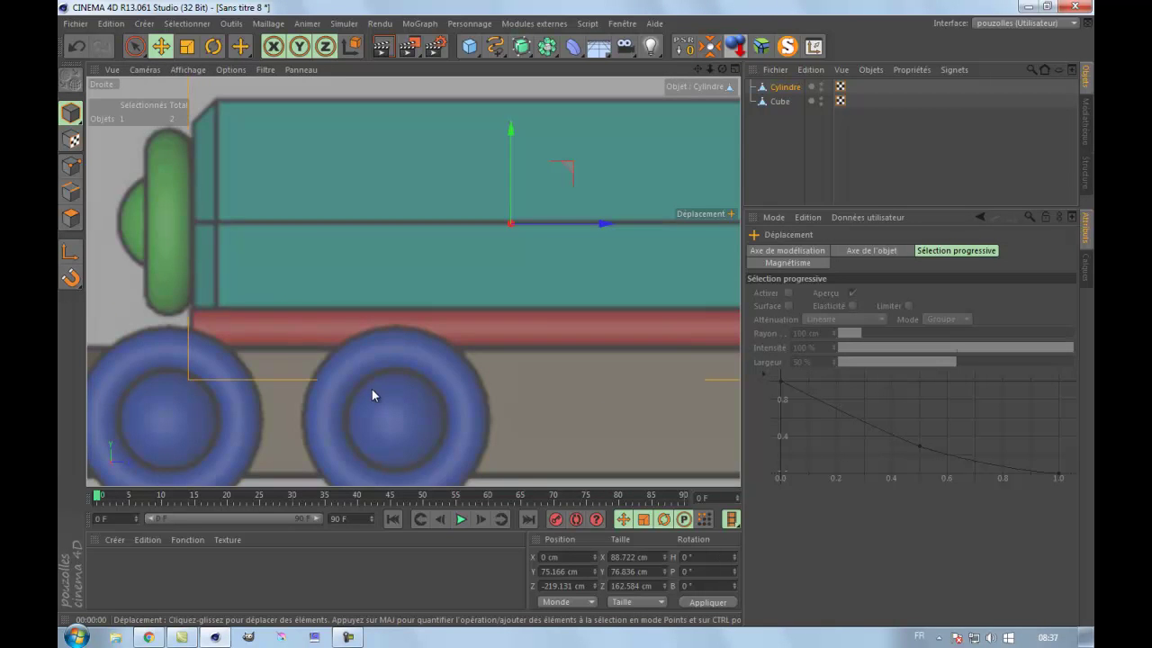
click(348, 637)
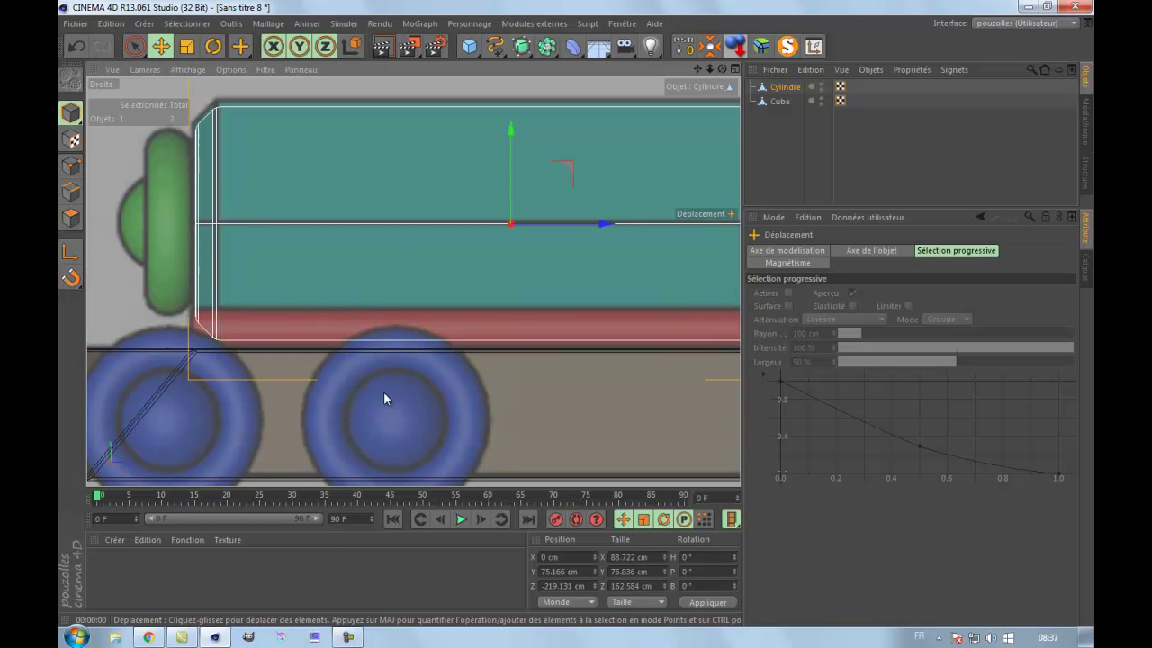
scroll(457, 382, down, 2)
scroll(456, 383, up, 1)
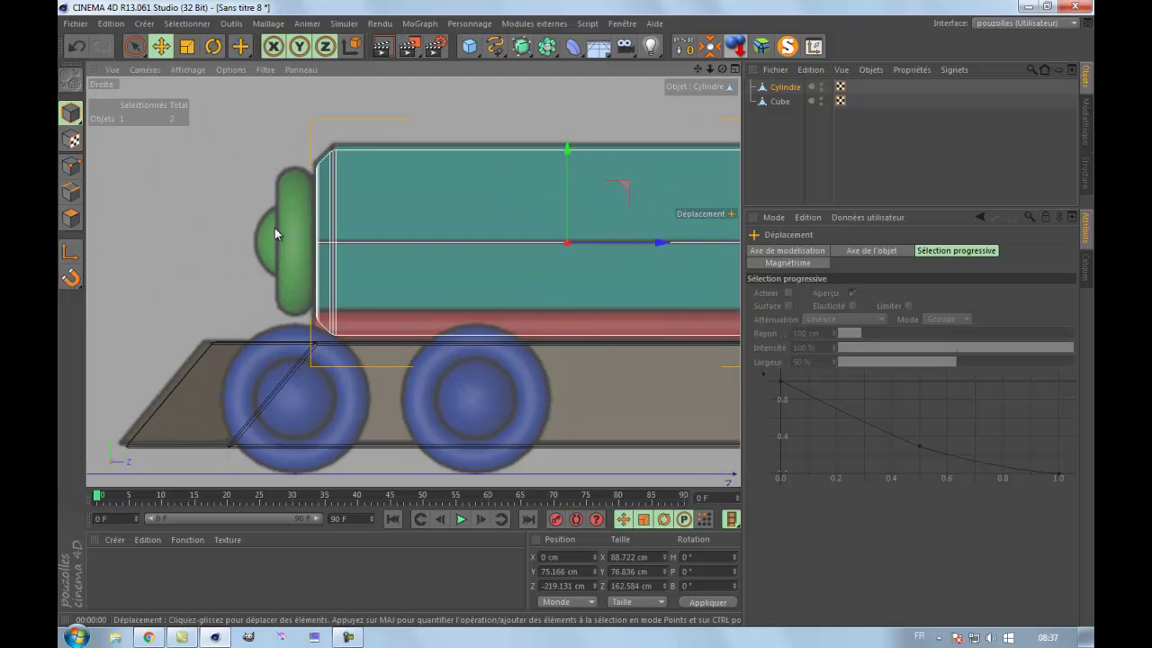
scroll(288, 231, down, 5)
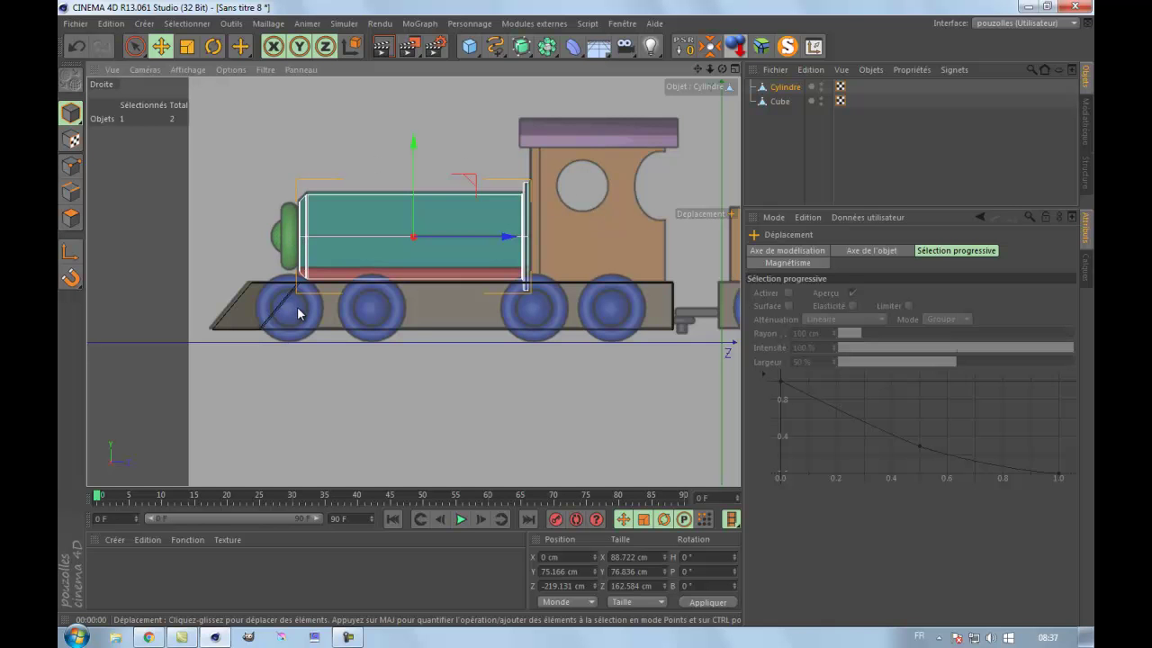
click(285, 228)
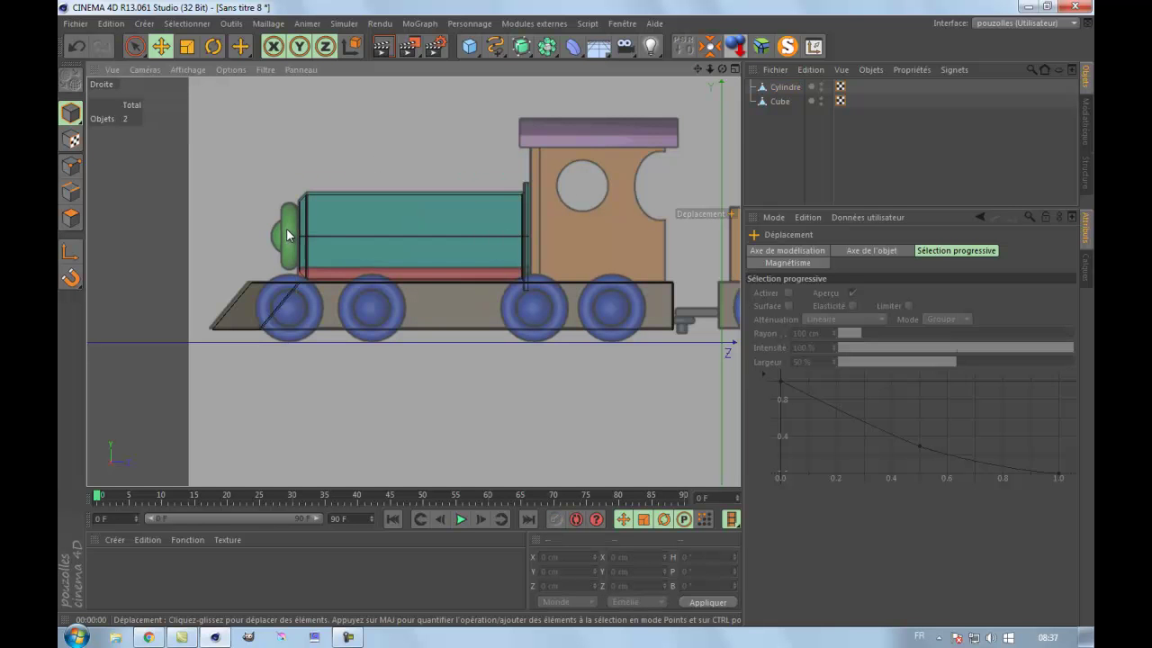
scroll(286, 228, up, 2)
scroll(287, 229, up, 3)
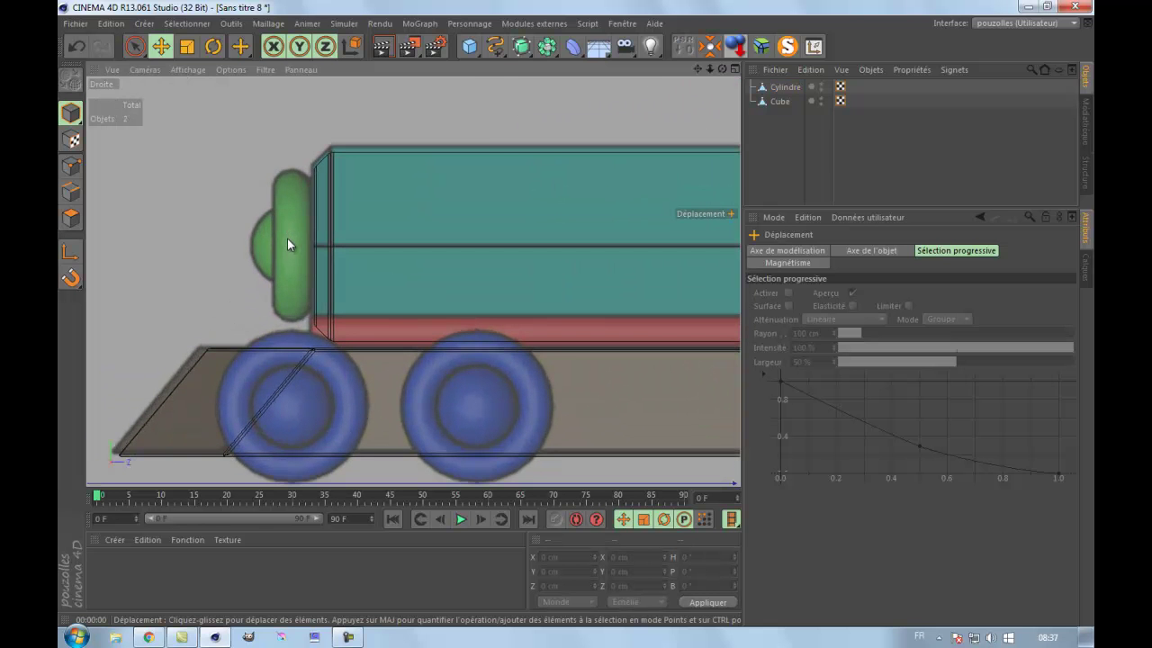
Step: Add a torus primitive and set its orientation to +Z
click(470, 46)
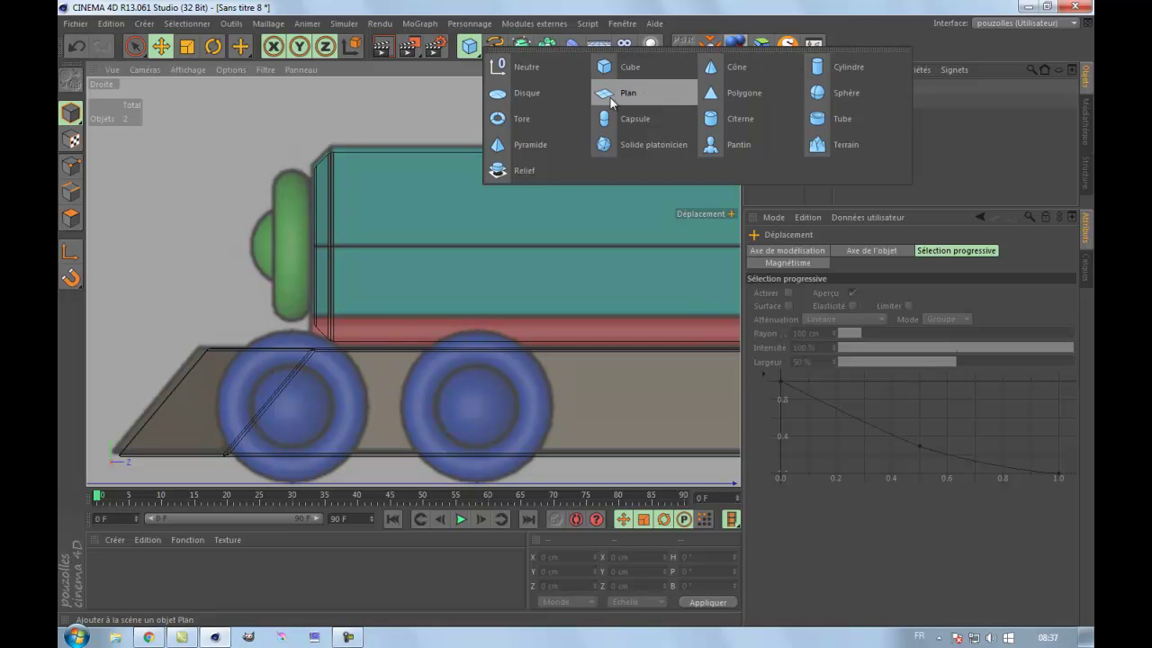
click(538, 118)
scroll(523, 154, down, 4)
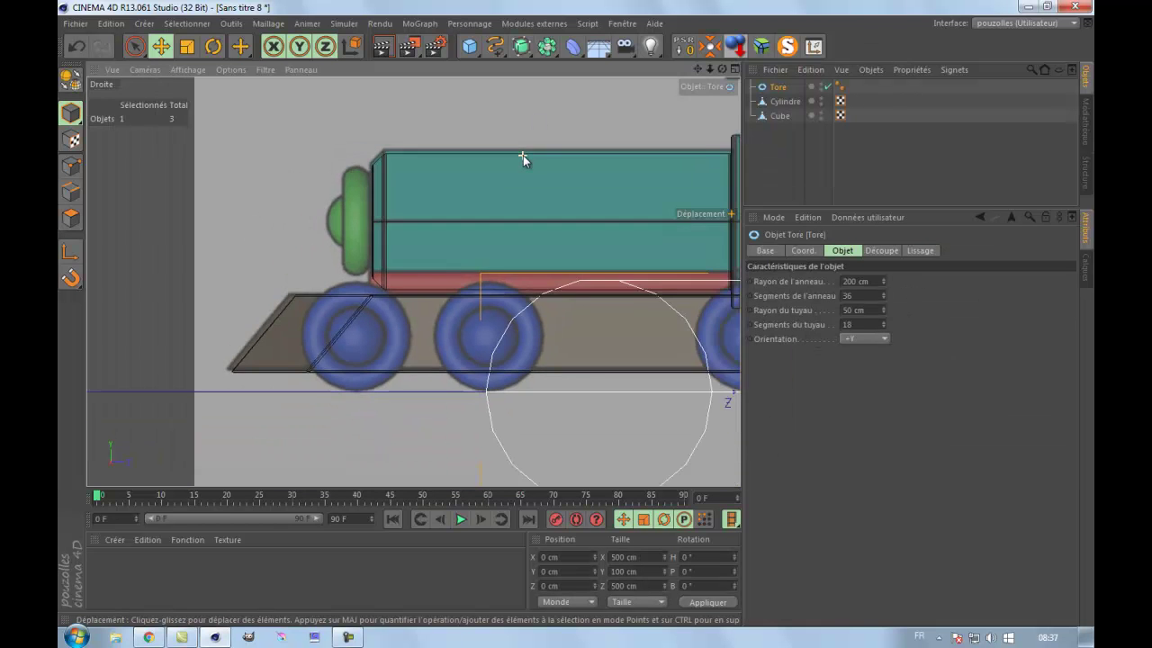
scroll(520, 158, down, 4)
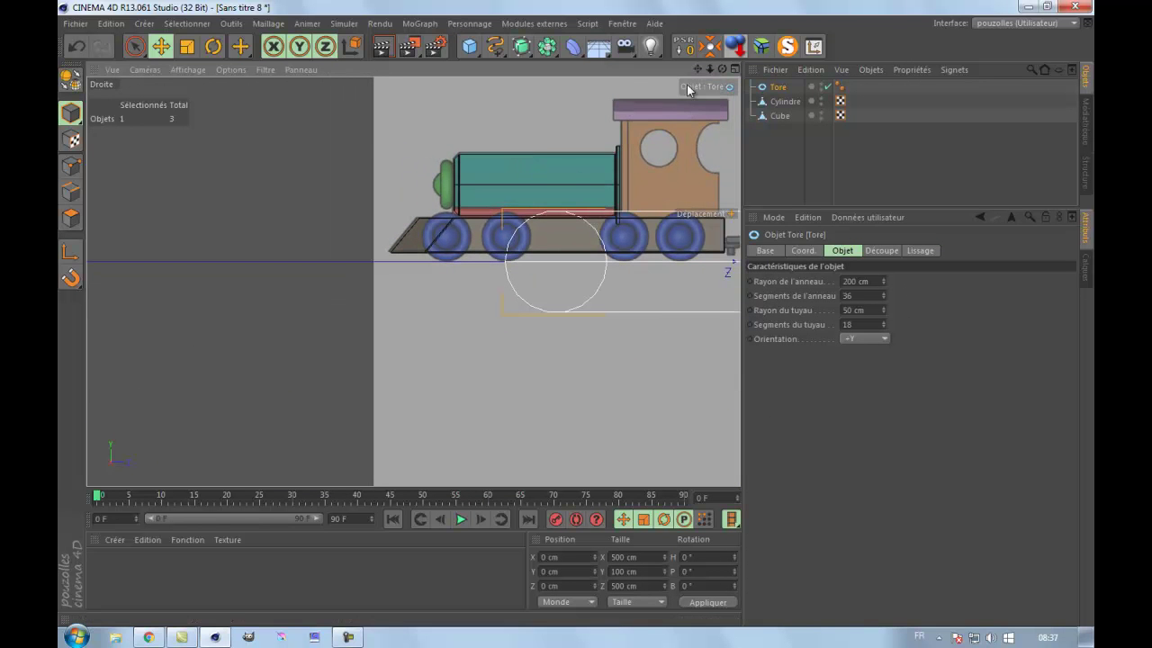
drag(574, 314, 567, 313)
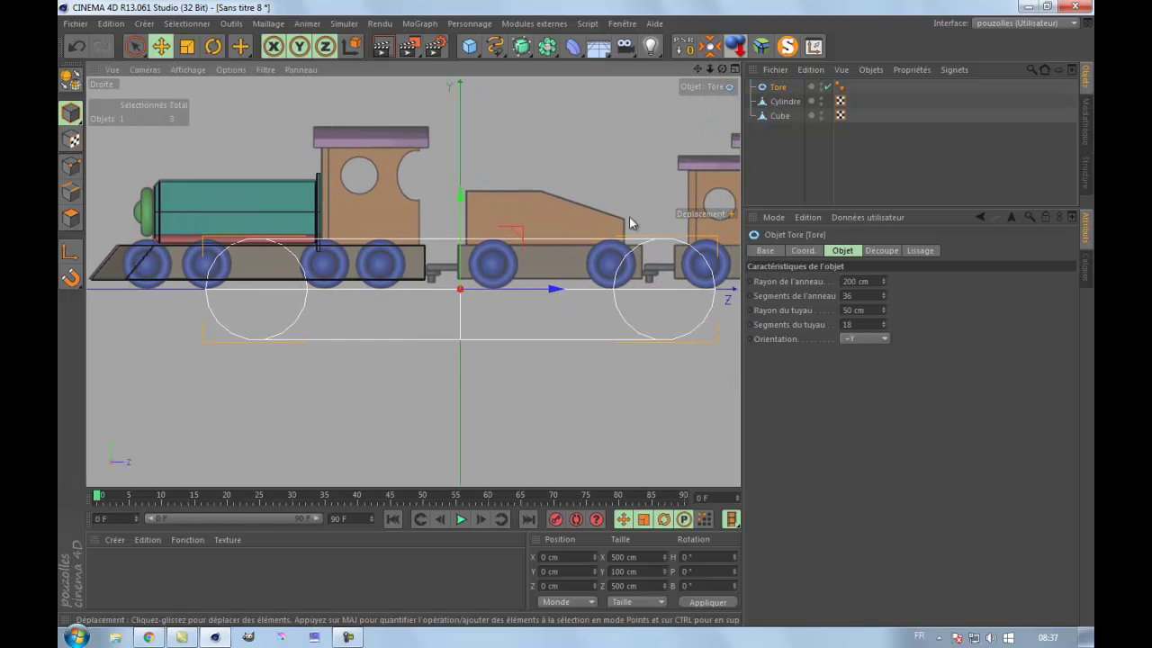
click(854, 338)
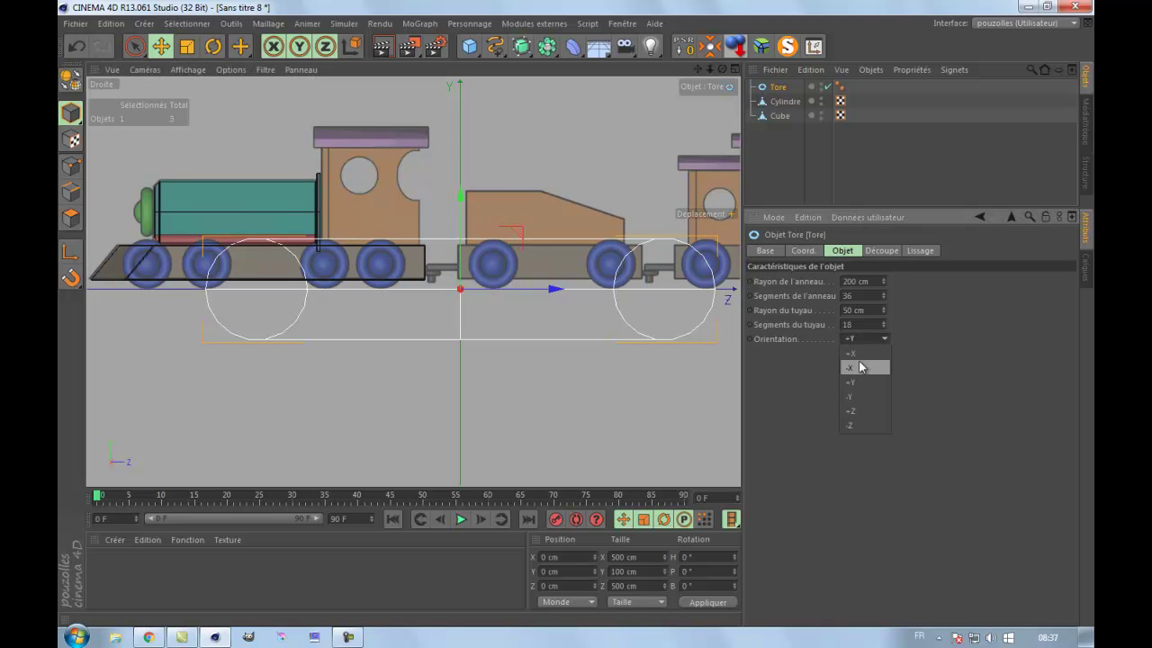
click(863, 354)
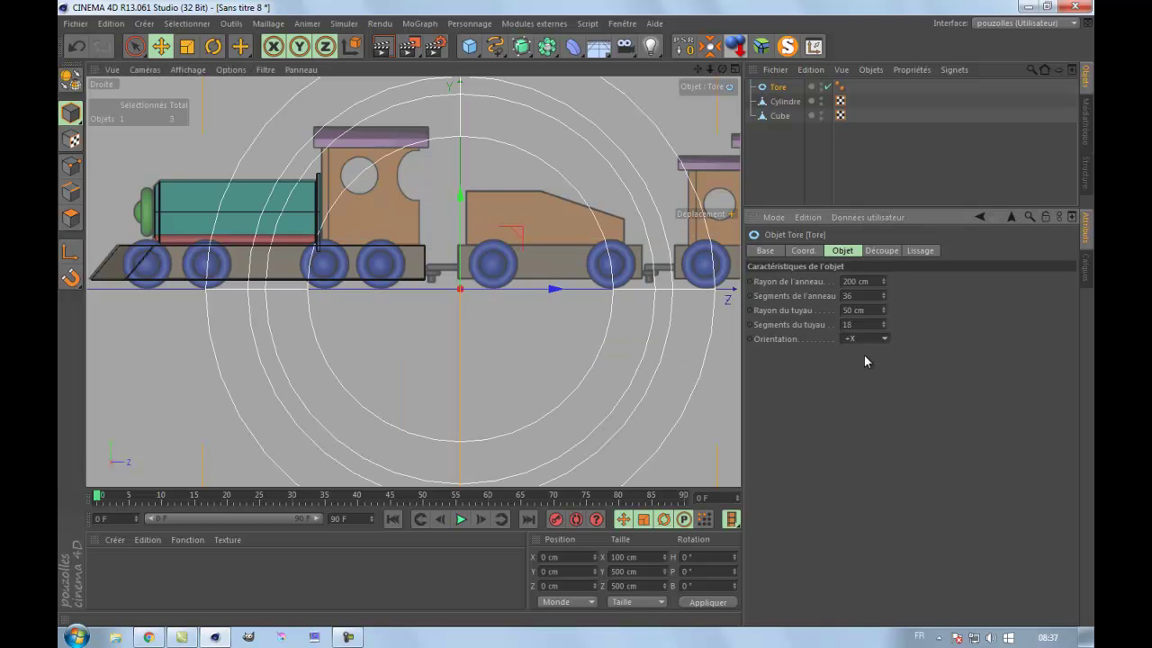
click(866, 339)
click(870, 411)
scroll(648, 335, down, 3)
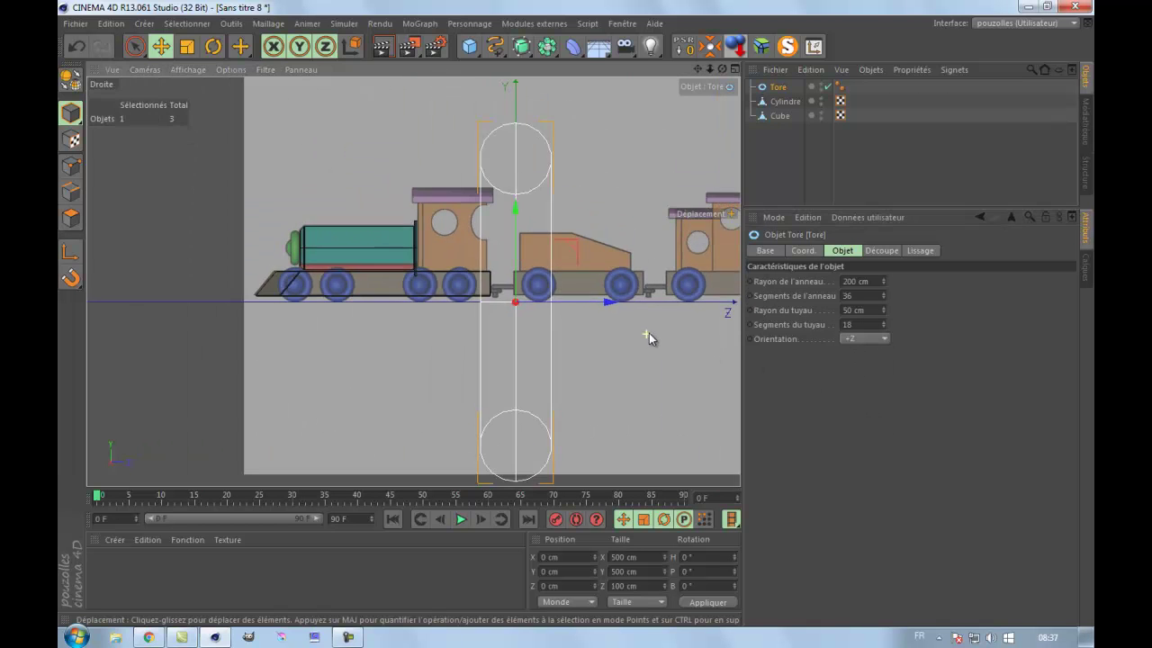
scroll(617, 288, down, 1)
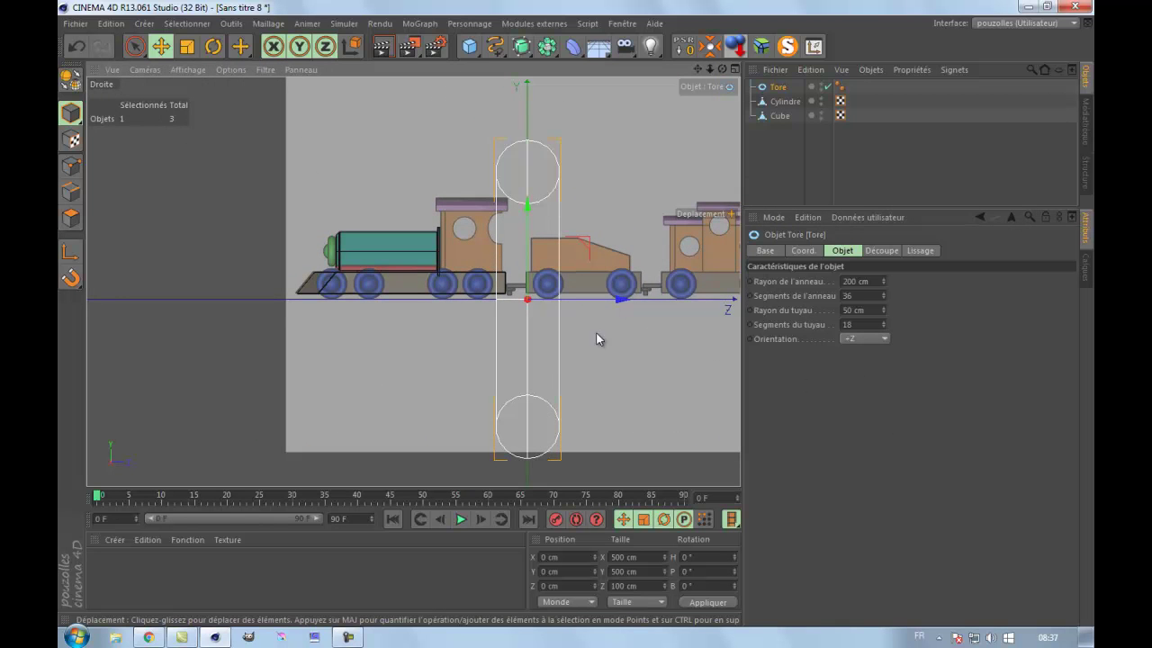
Step: Move the torus onto the green ring at the boiler's front, at about Y 74.6 cm and Z -306.3 cm
drag(621, 299, 426, 251)
drag(336, 206, 337, 159)
scroll(328, 236, up, 10)
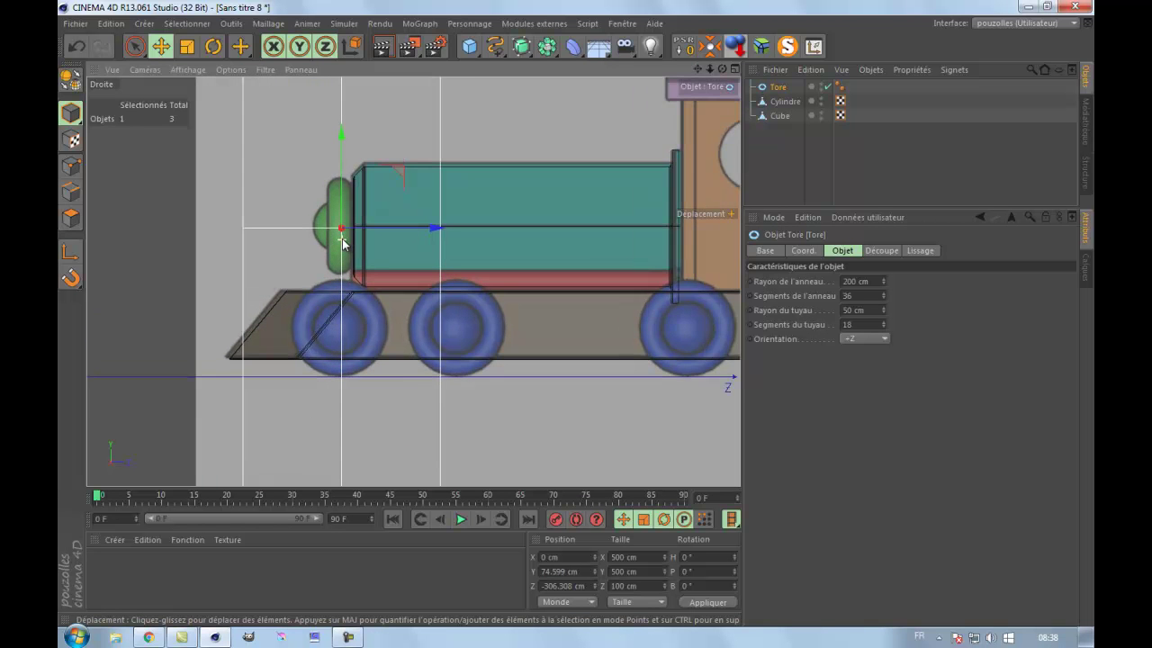
scroll(343, 241, up, 1)
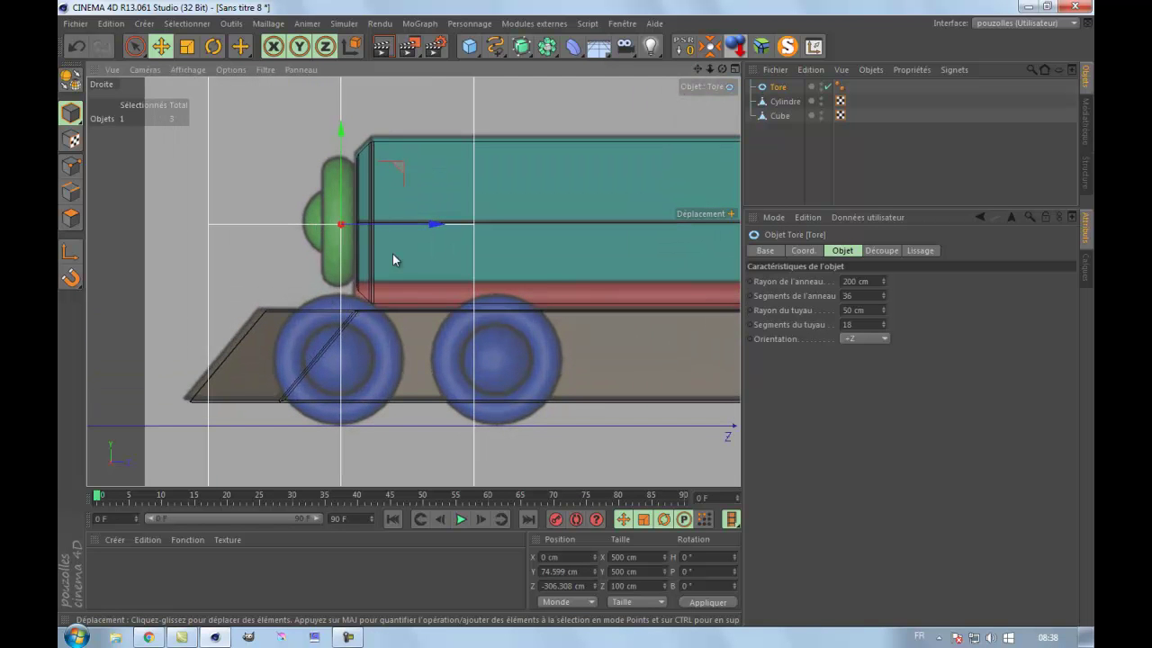
Step: Set the torus's ring radius to 19 cm and pipe radius to 6 cm, and raise it to about Y 75.9 cm
click(882, 284)
mouse_move(885, 286)
mouse_down()
mouse_move(876, 306)
mouse_move(885, 283)
mouse_up()
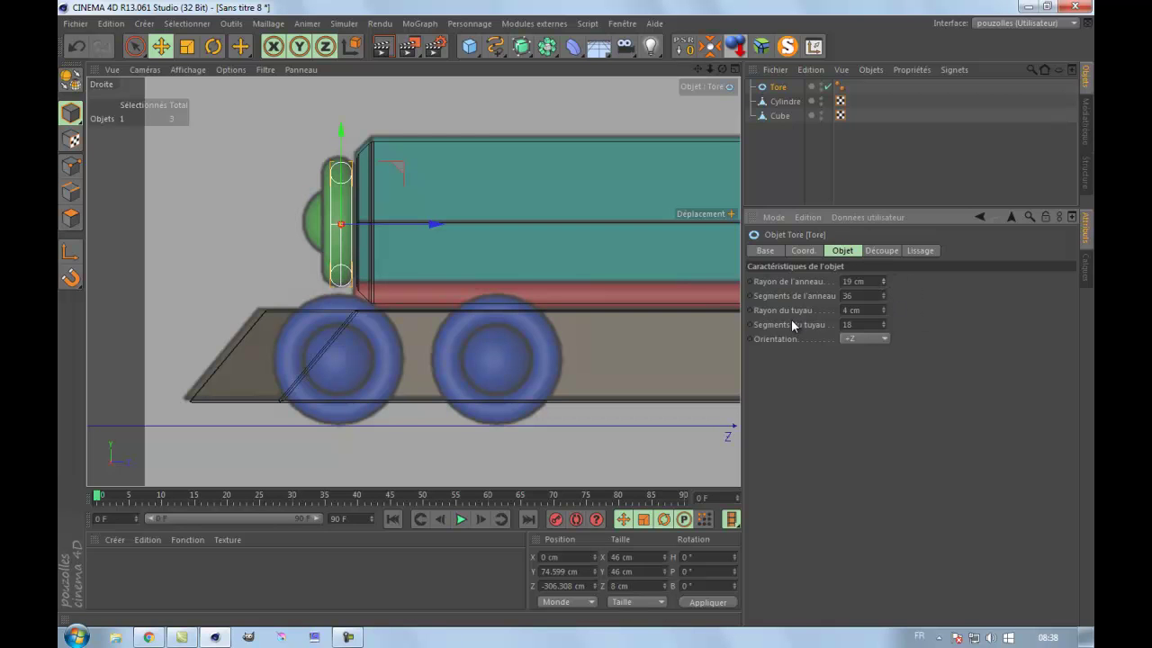
click(883, 313)
drag(883, 315, 885, 312)
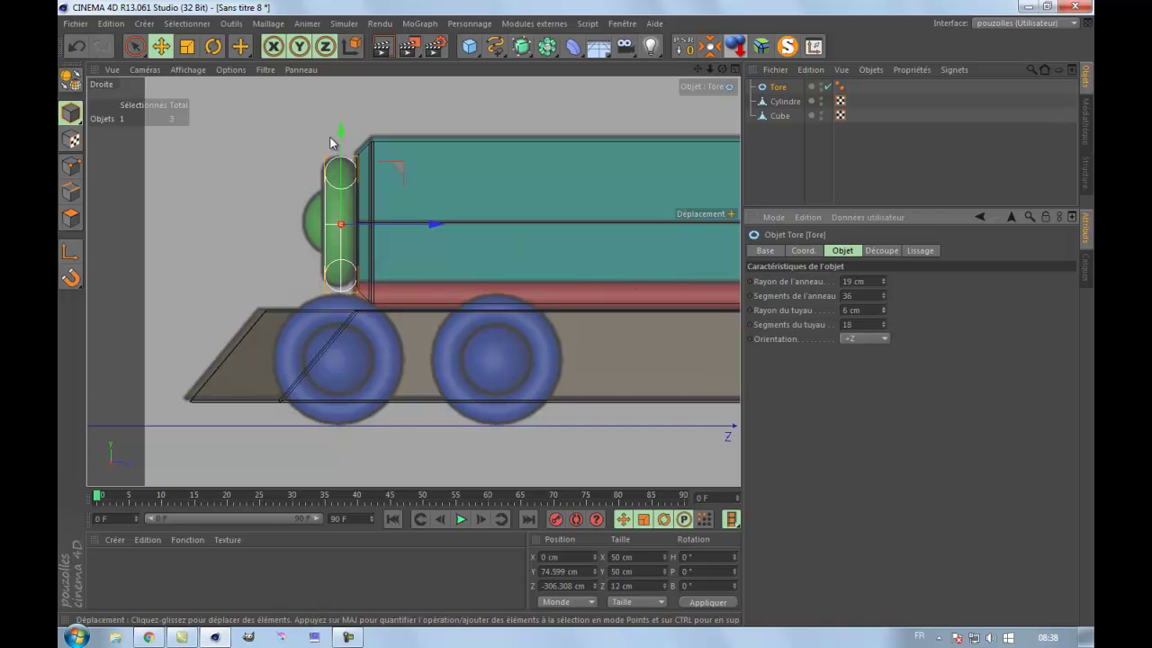
drag(340, 132, 343, 129)
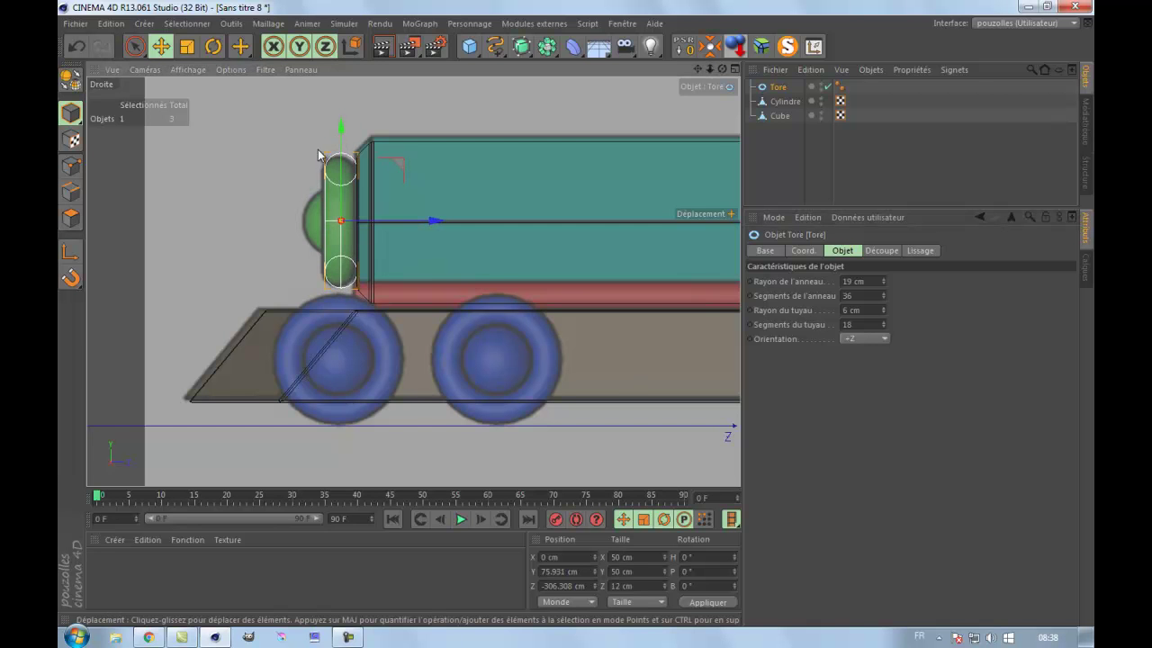
Step: Nudge the torus closer to the boiler's front face in the perspective view, to about Z -303.9 cm
middle_click(242, 208)
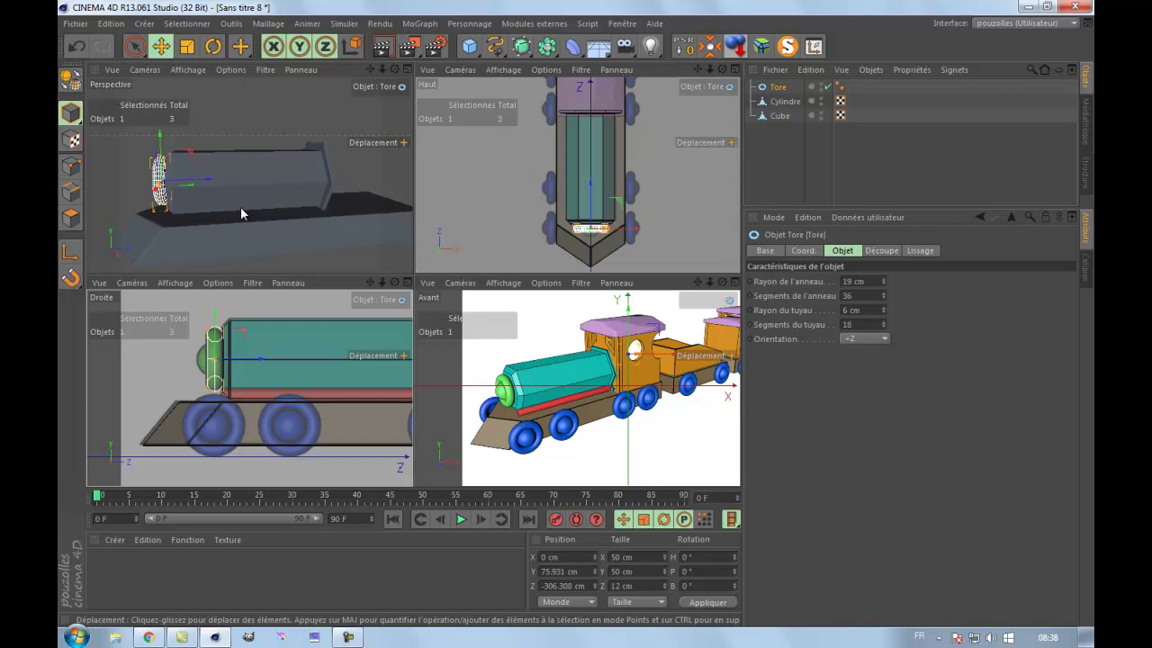
middle_click(242, 225)
scroll(254, 241, up, 4)
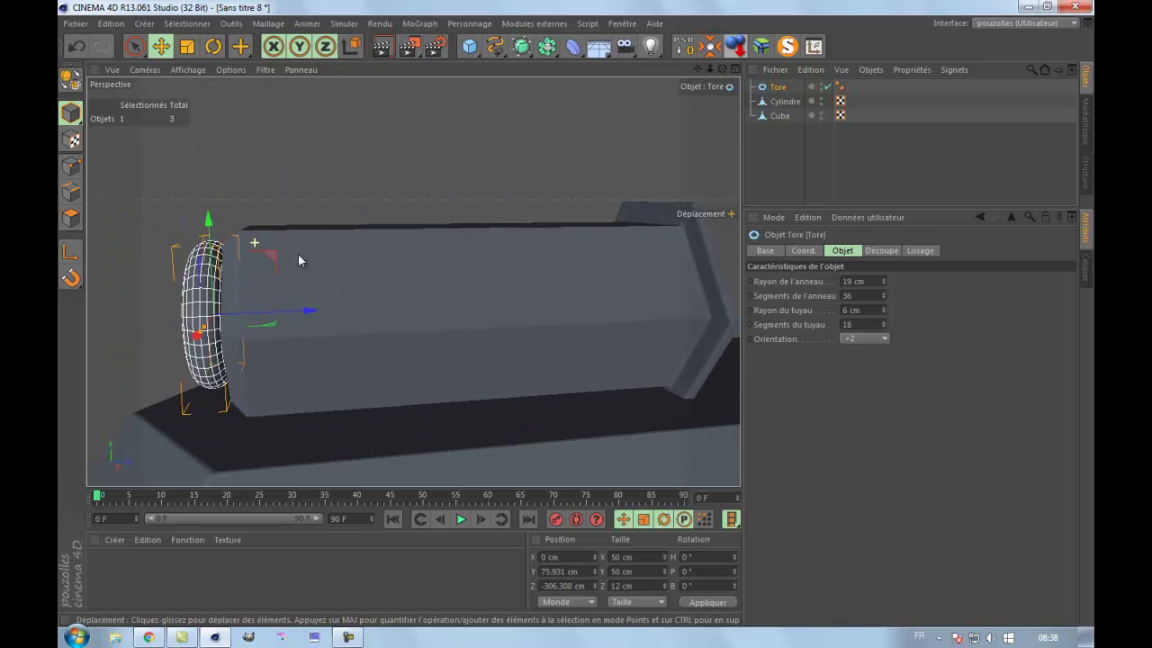
drag(722, 69, 585, 306)
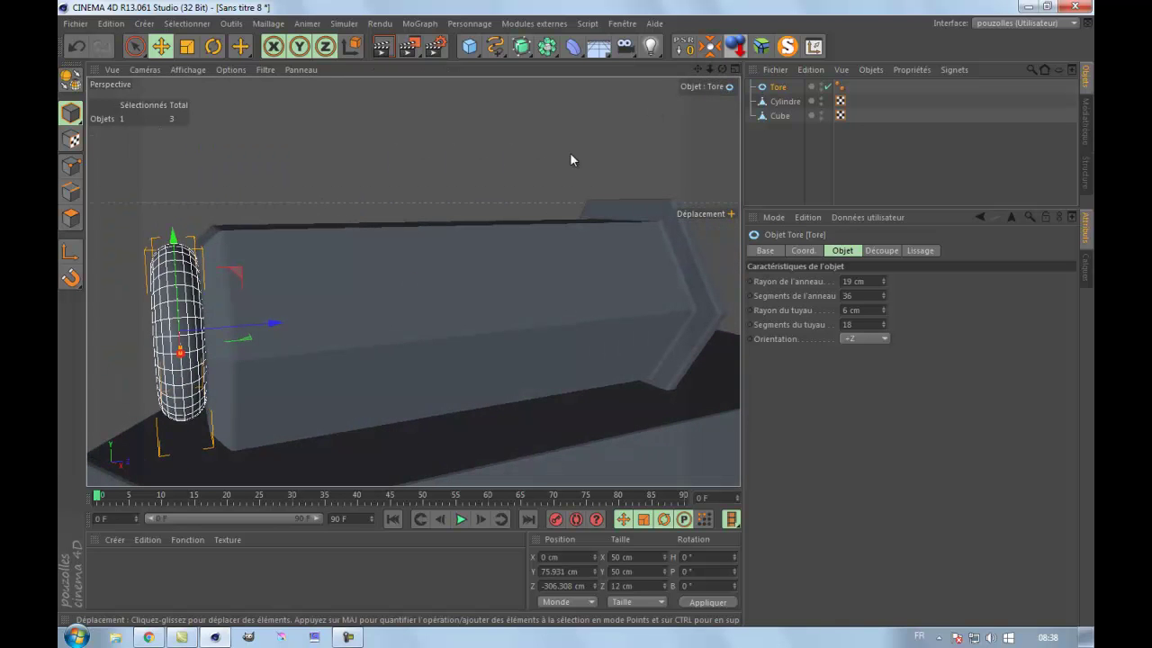
drag(278, 324, 287, 323)
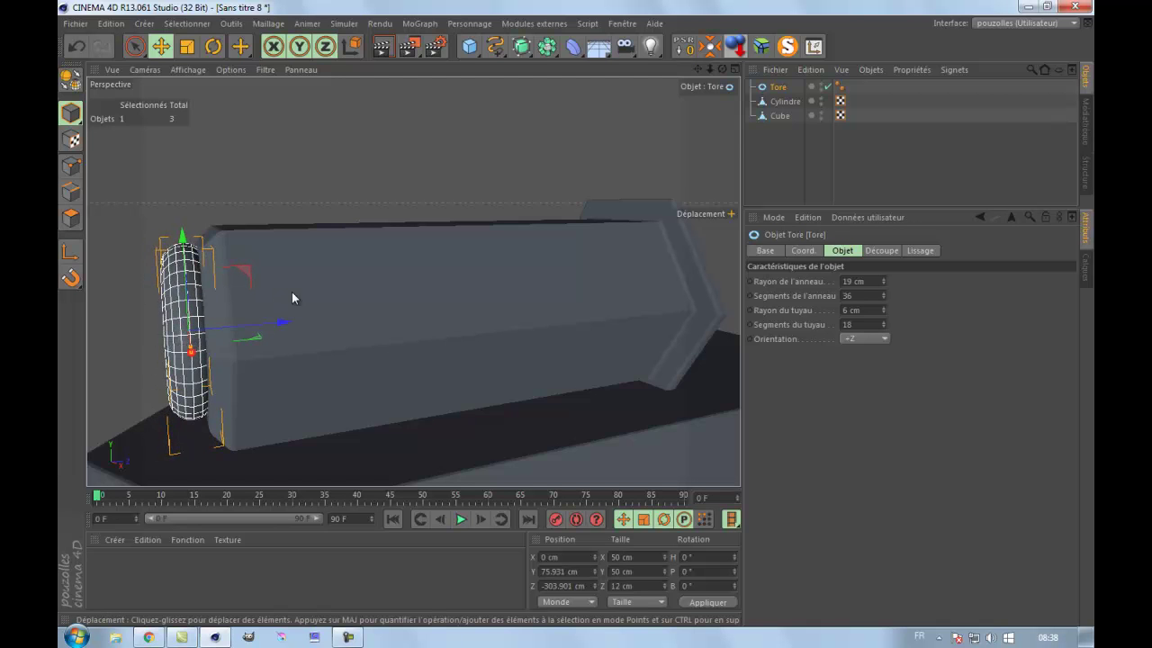
scroll(327, 284, down, 5)
scroll(328, 283, up, 1)
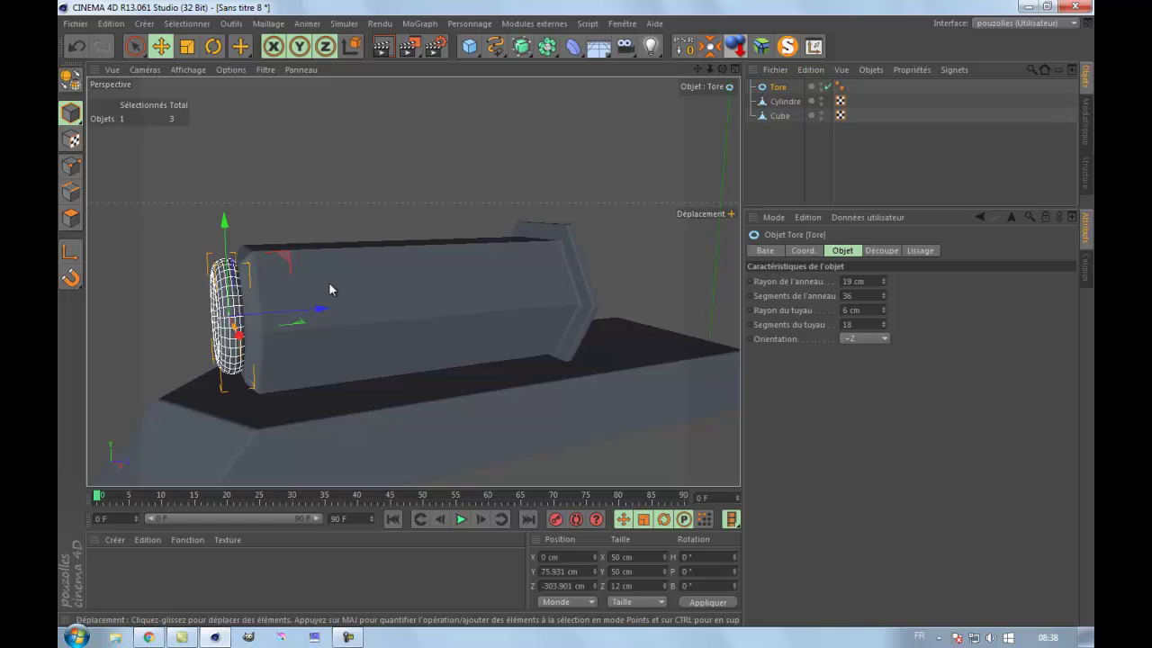
scroll(328, 284, up, 2)
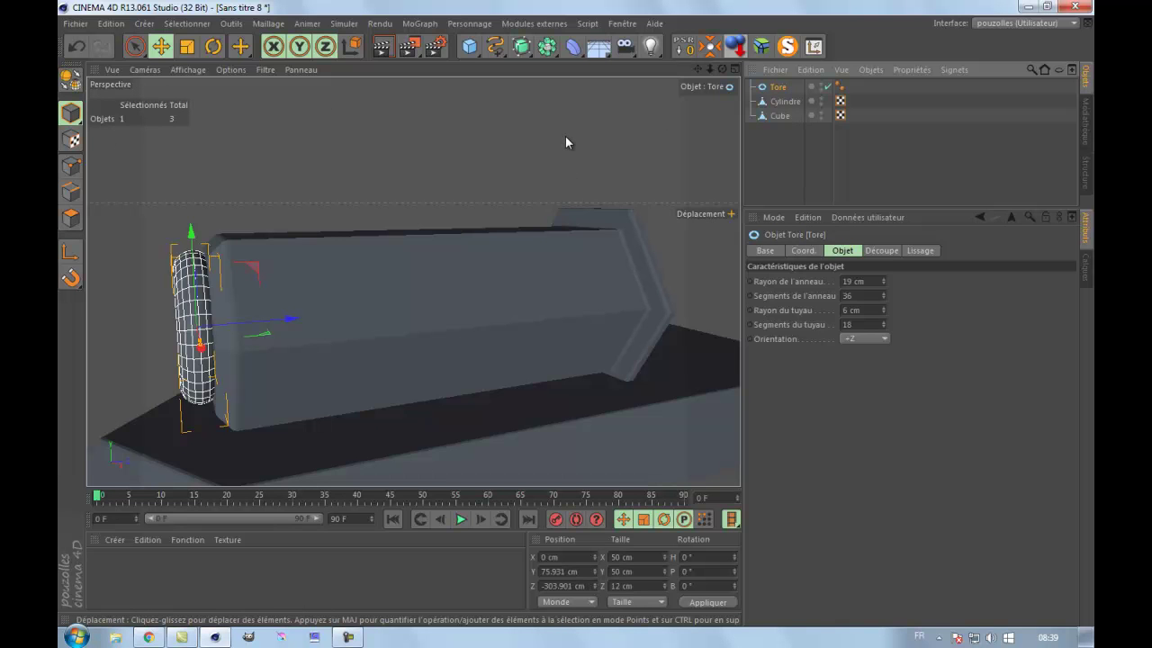
Step: Align the torus with the green ring in the side reference view, at about Z -306 cm
middle_click(235, 284)
middle_click(287, 383)
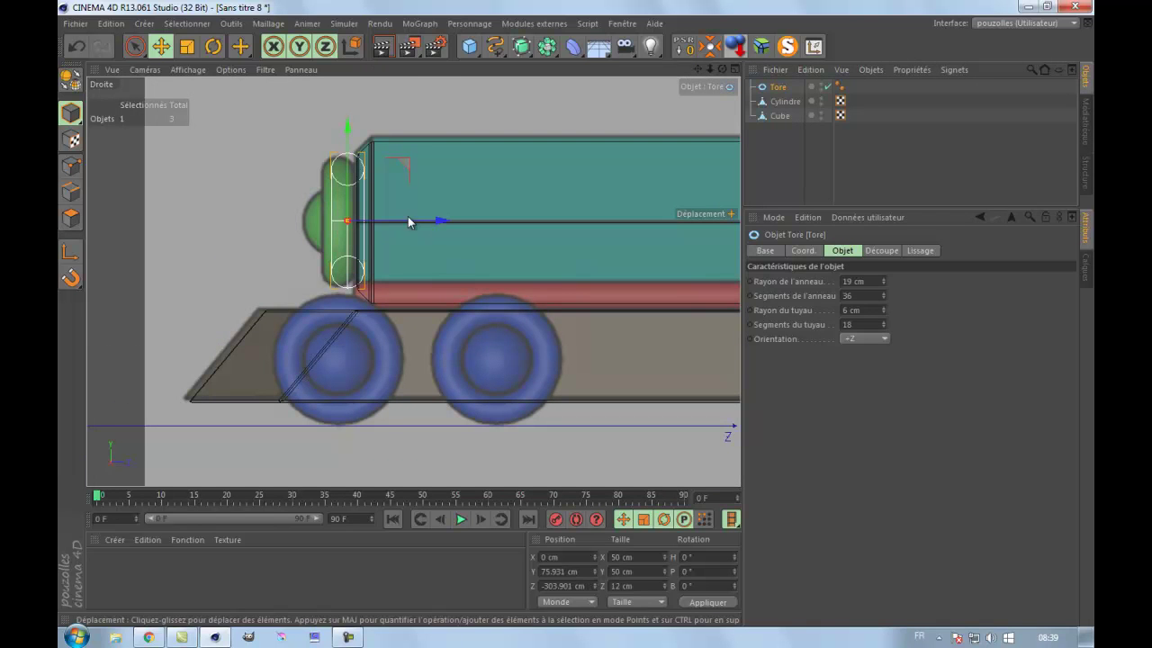
drag(436, 218, 429, 219)
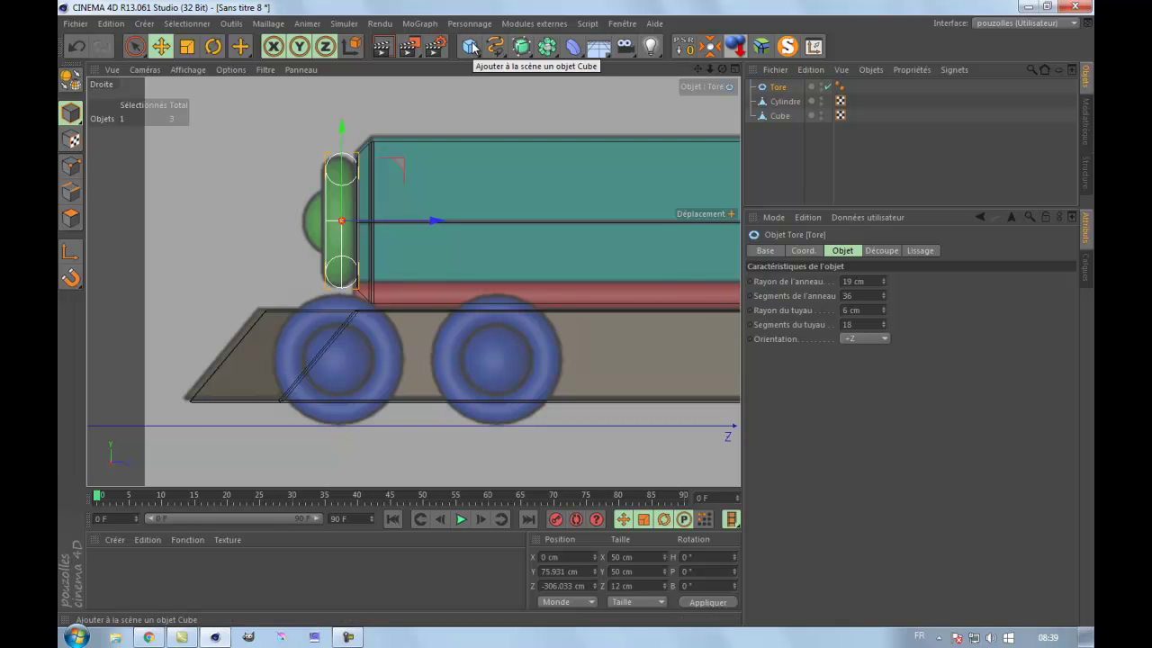
Step: Add a sphere primitive and make it a child of the torus
drag(471, 47, 854, 87)
scroll(645, 191, down, 4)
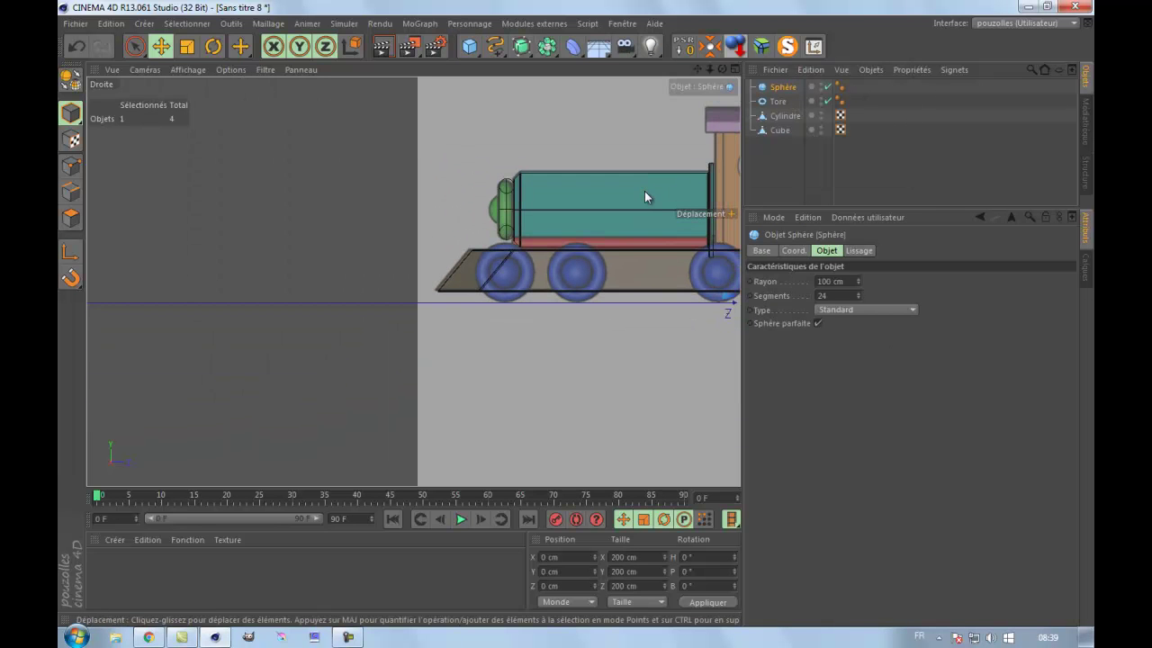
drag(698, 69, 483, 98)
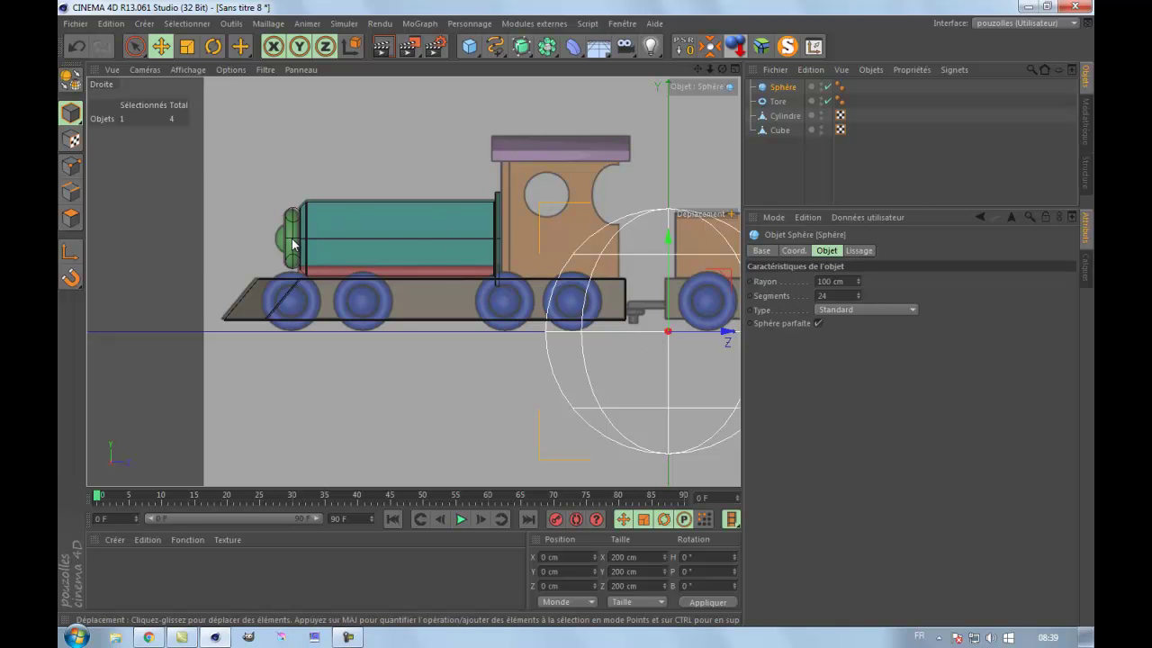
drag(788, 89, 782, 104)
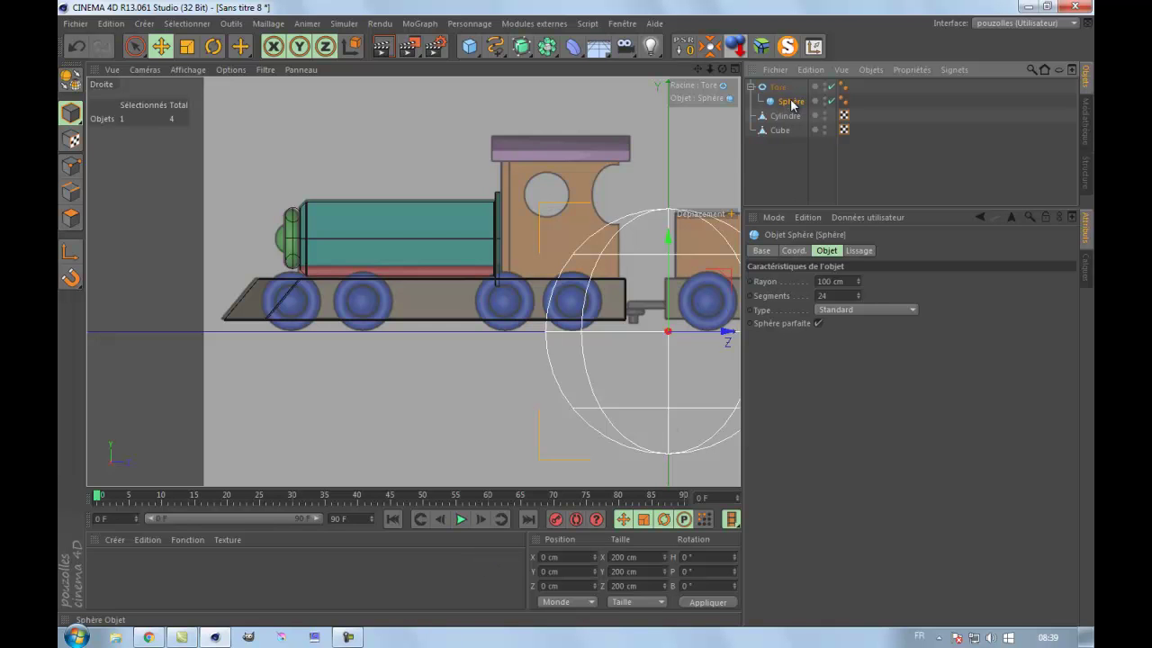
Step: Center the sphere on its parent torus by setting its object-relative Y and Z positions to 0 cm
click(565, 601)
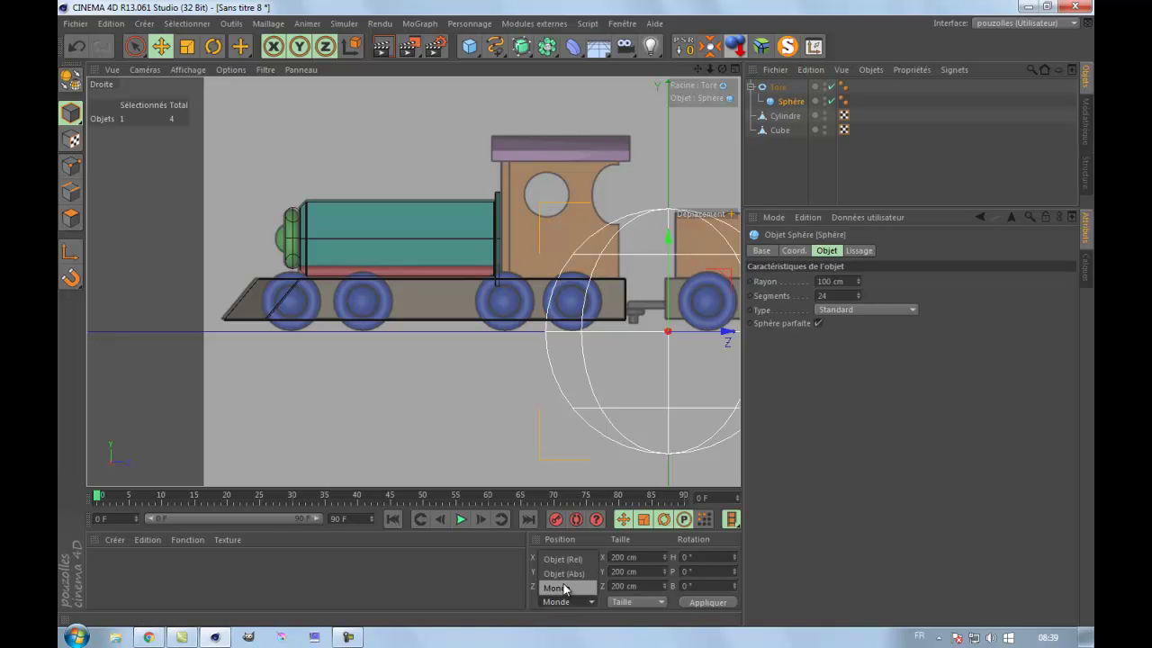
click(563, 558)
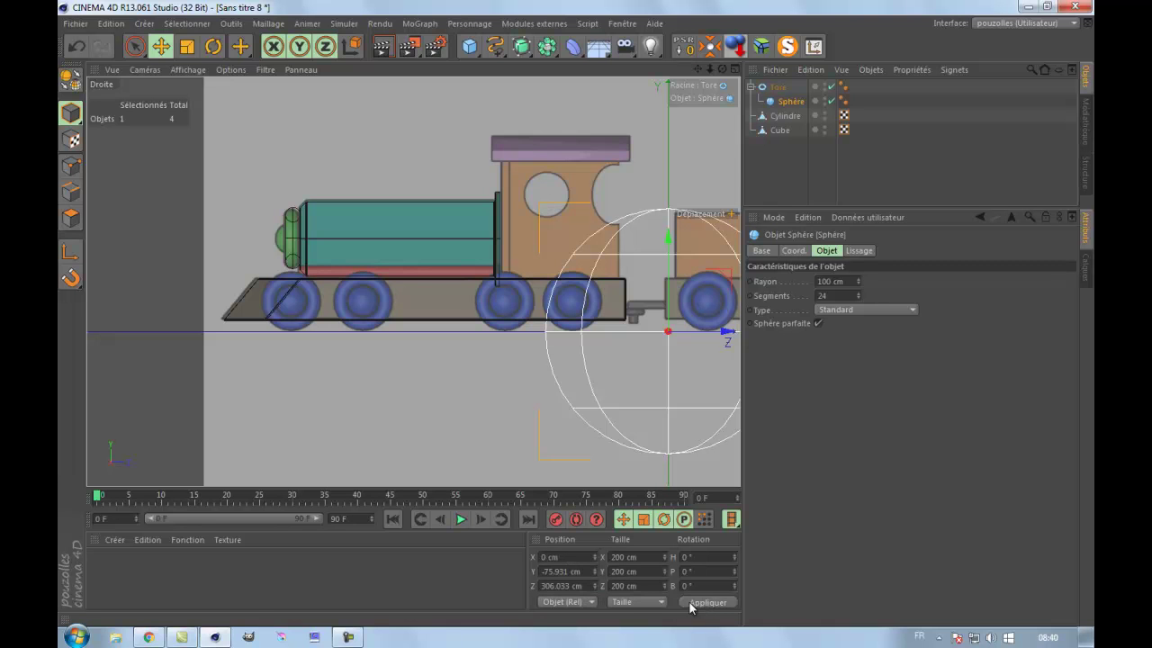
double_click(592, 568)
text(0)
key(Tab)
text(0)
click(712, 606)
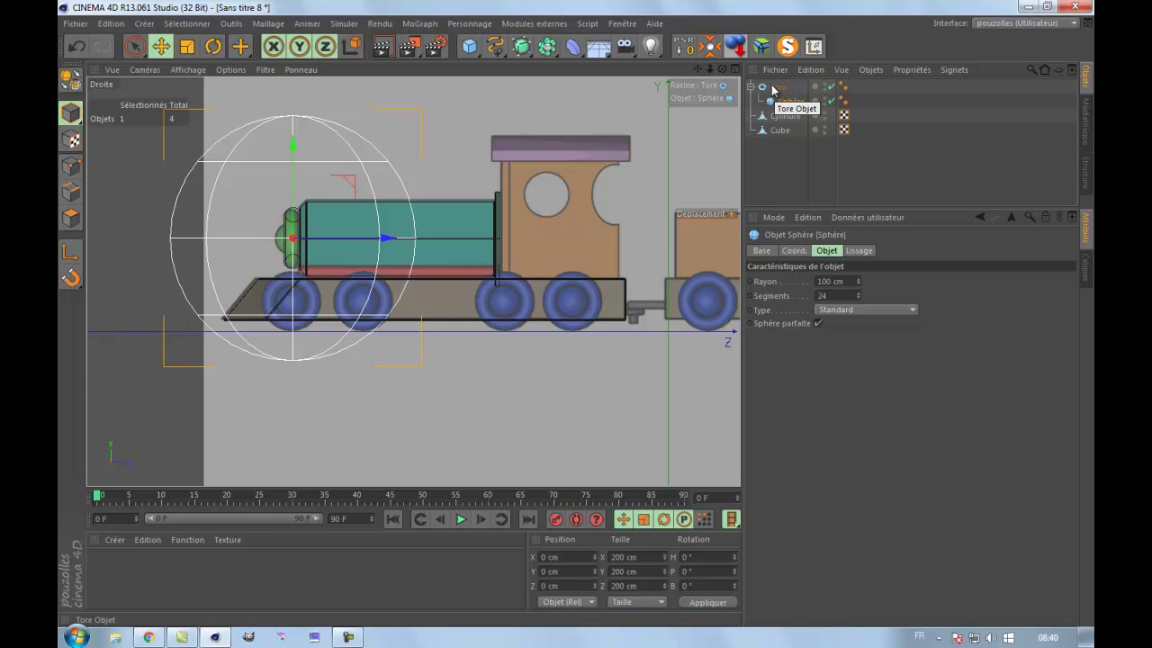
Step: Change the sphere's type to hemisphere and rotate it to a pitch of 90° so its dome faces forward
scroll(277, 239, up, 1)
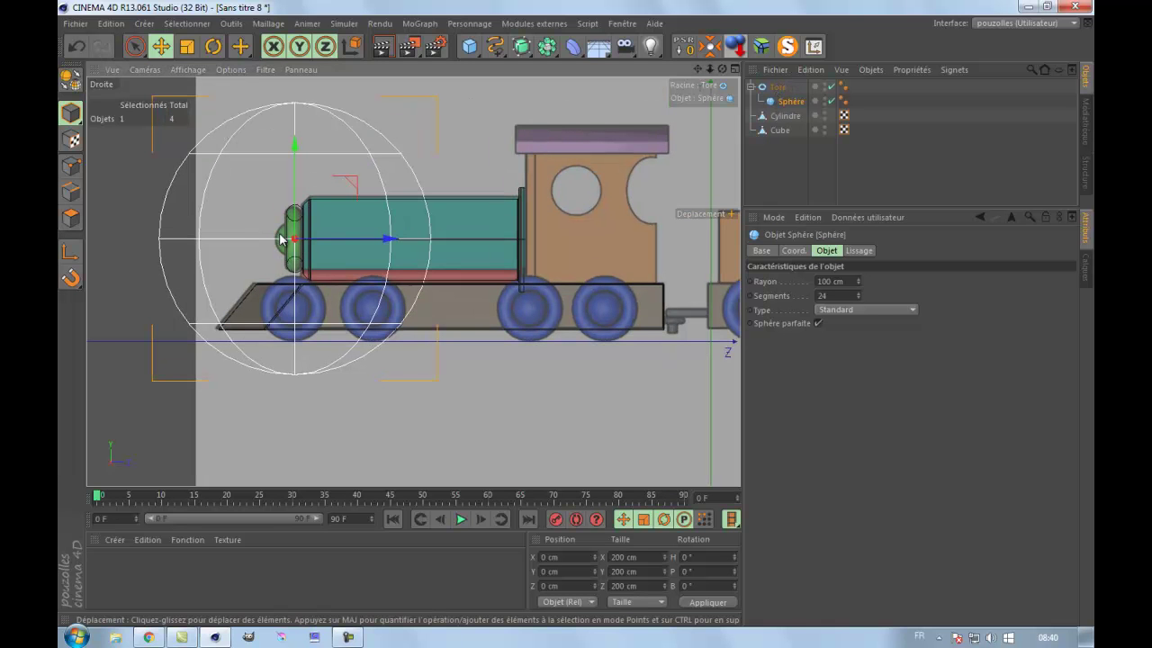
click(799, 105)
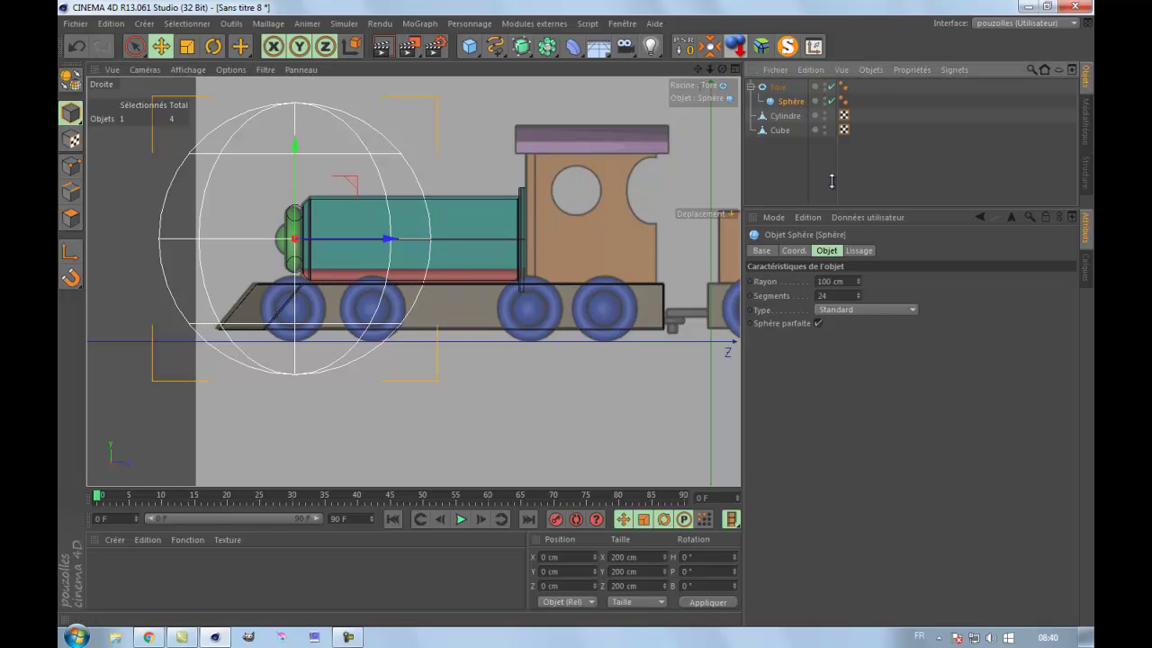
click(854, 309)
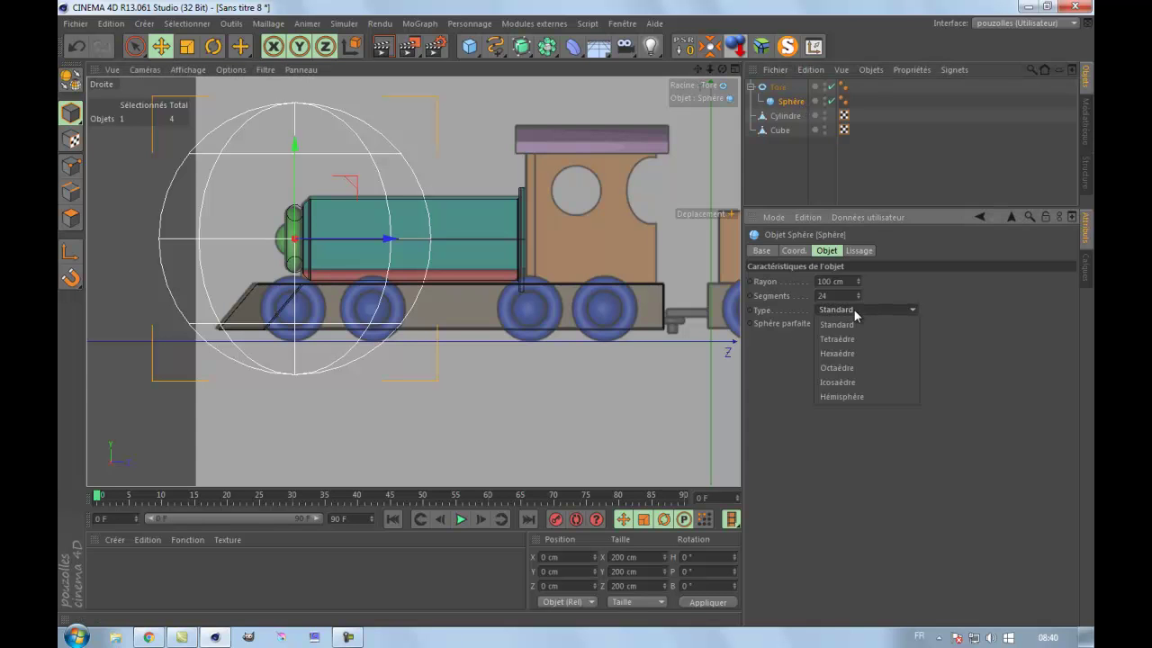
click(854, 397)
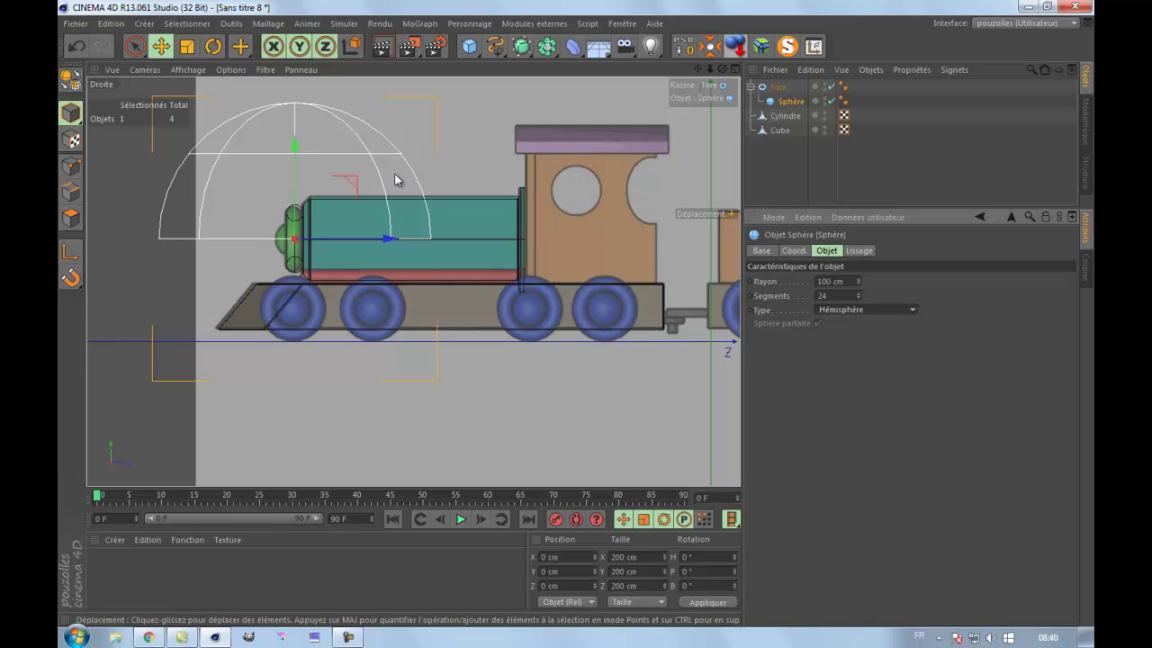
click(213, 47)
drag(271, 194, 270, 251)
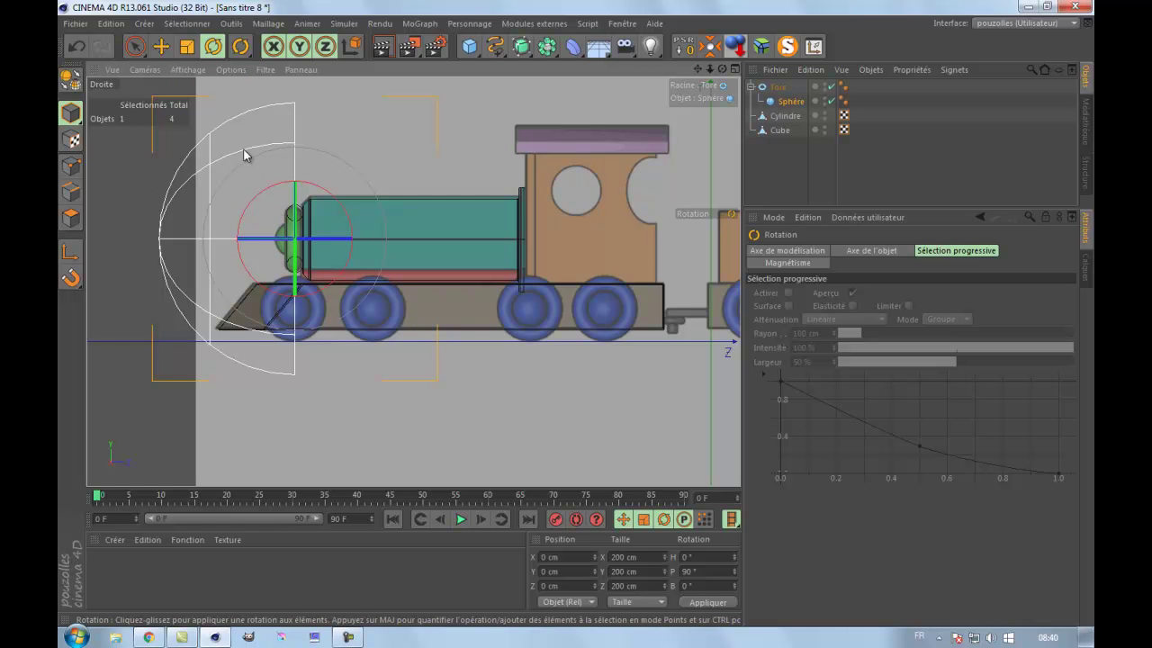
click(790, 101)
Step: Set the hemisphere's radius to 14 cm and shift it forward to about Z -0.3 cm relative to the torus
click(161, 46)
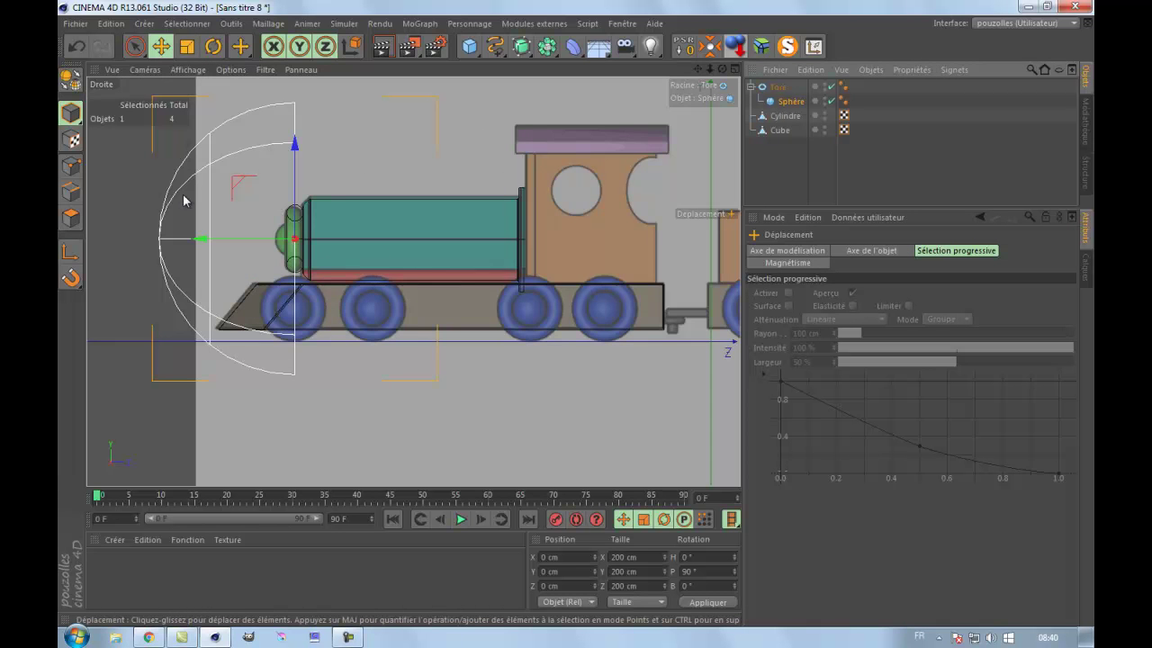
scroll(188, 178, up, 2)
scroll(187, 201, up, 1)
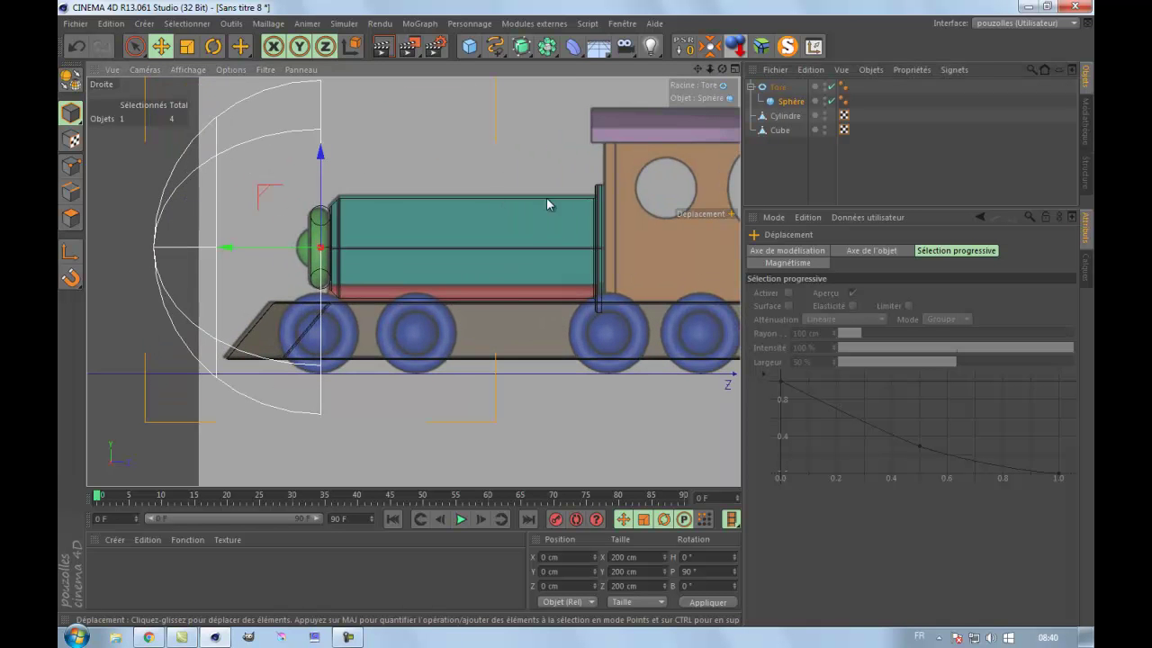
click(789, 102)
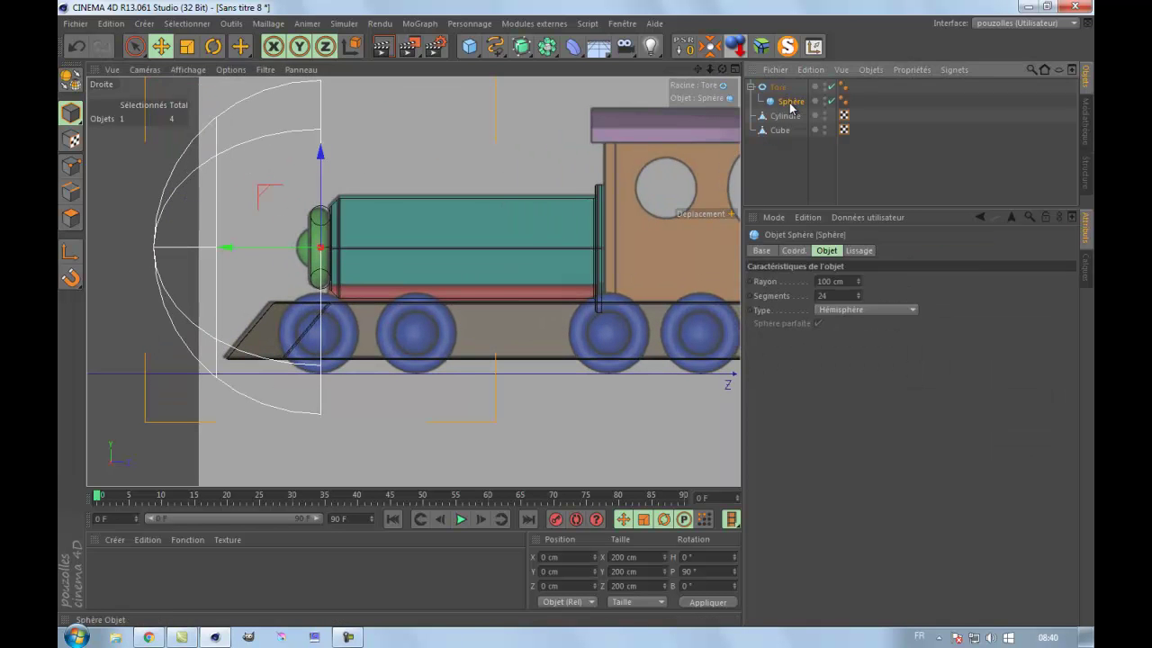
click(859, 286)
drag(859, 290, 859, 290)
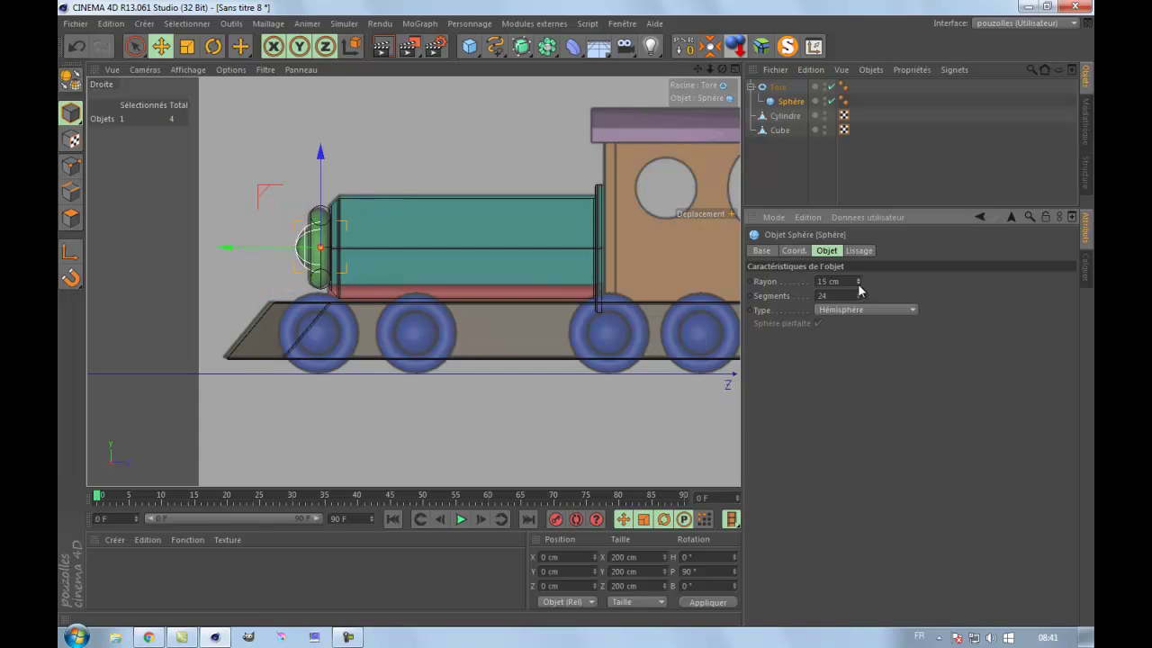
scroll(303, 263, up, 5)
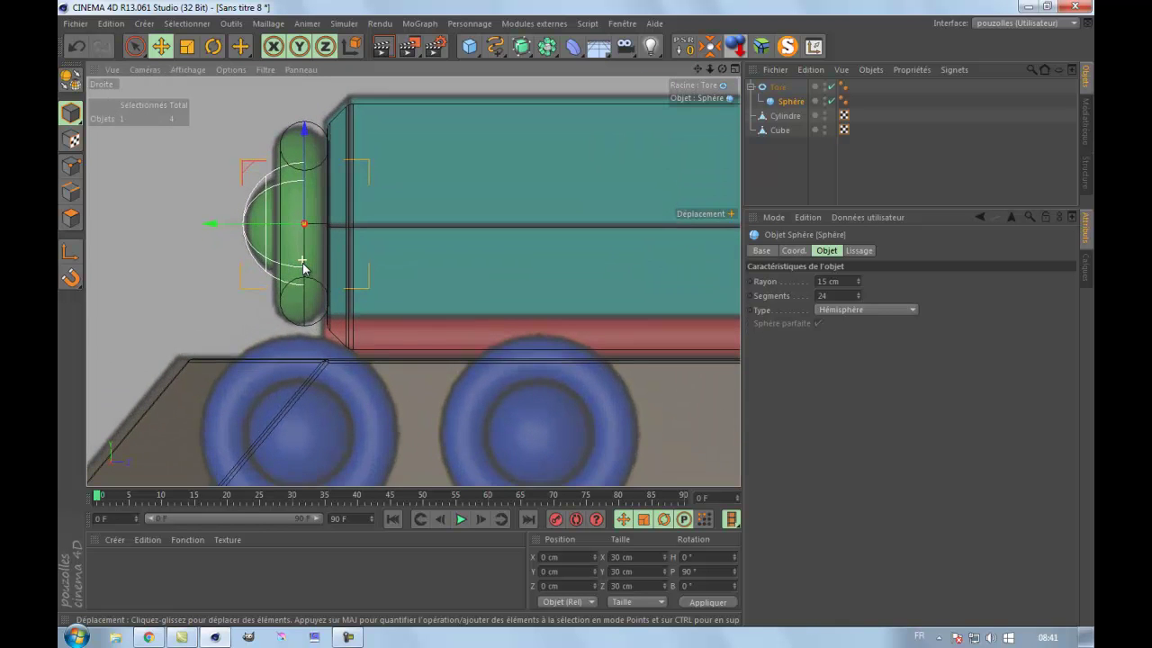
scroll(303, 262, up, 1)
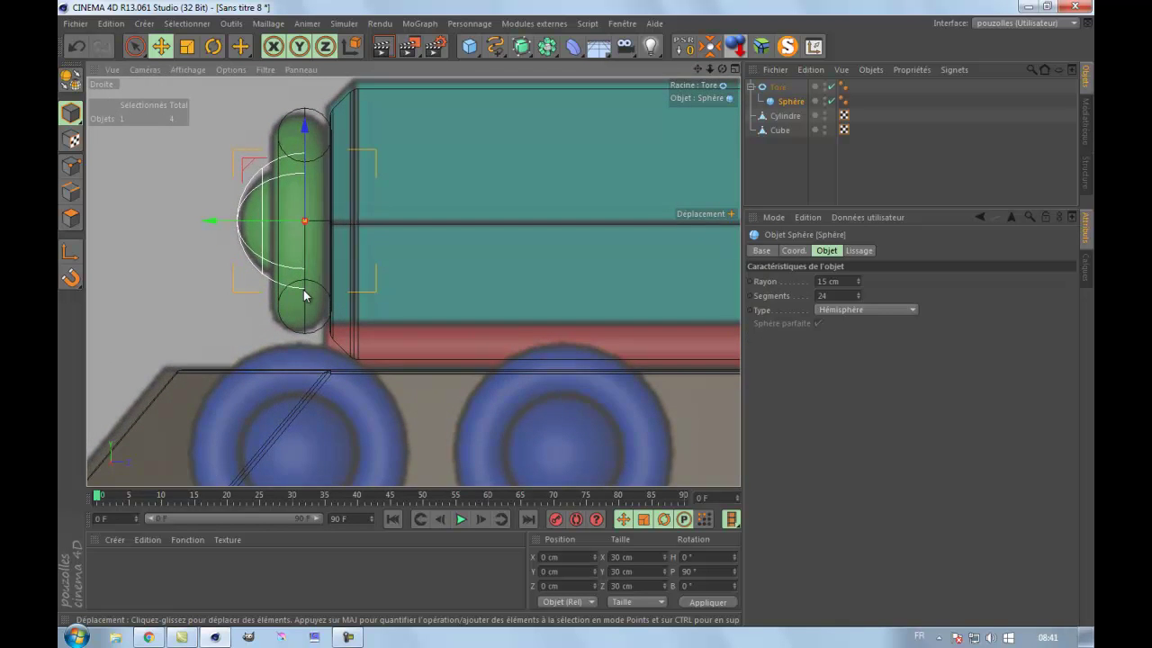
click(858, 284)
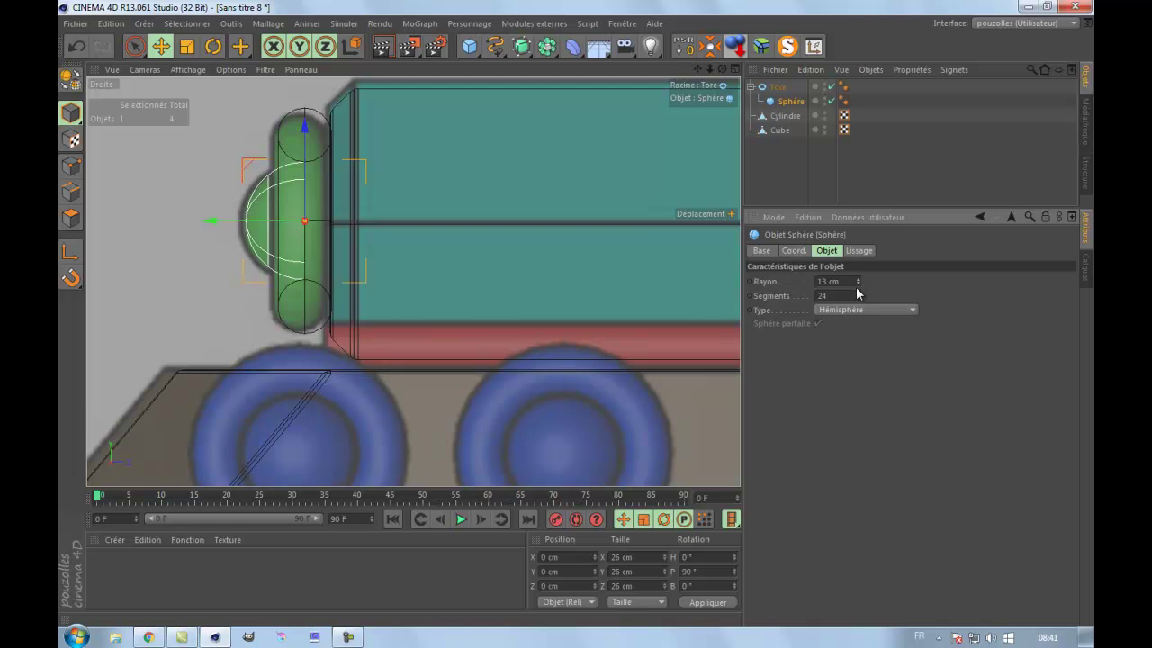
click(858, 281)
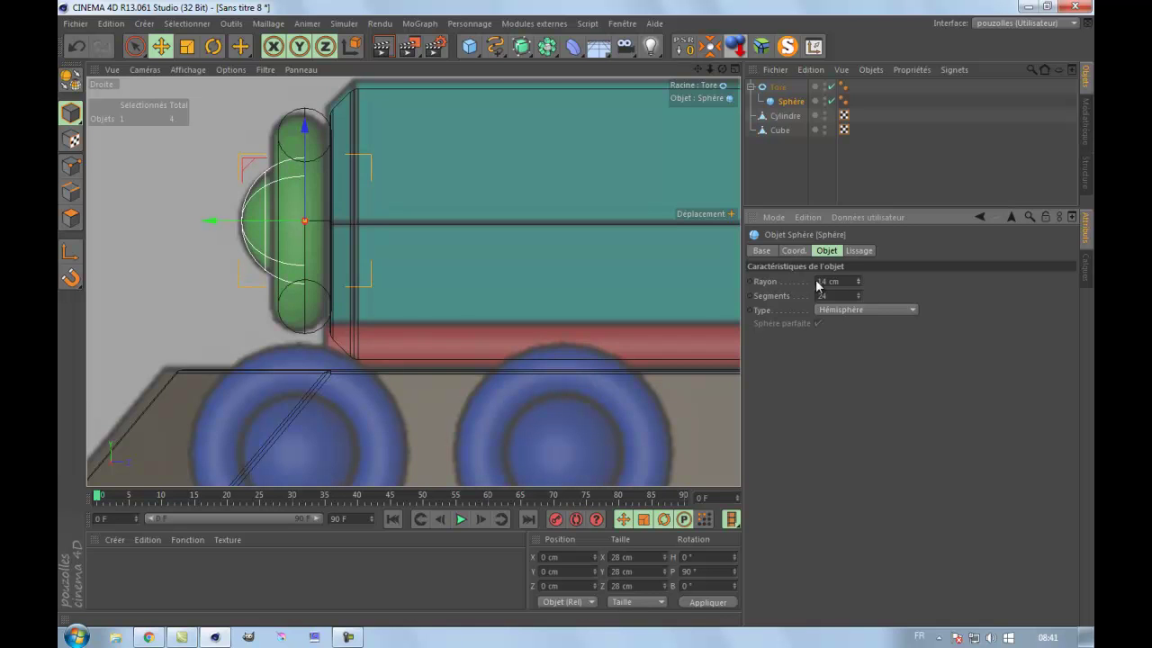
drag(221, 226, 219, 228)
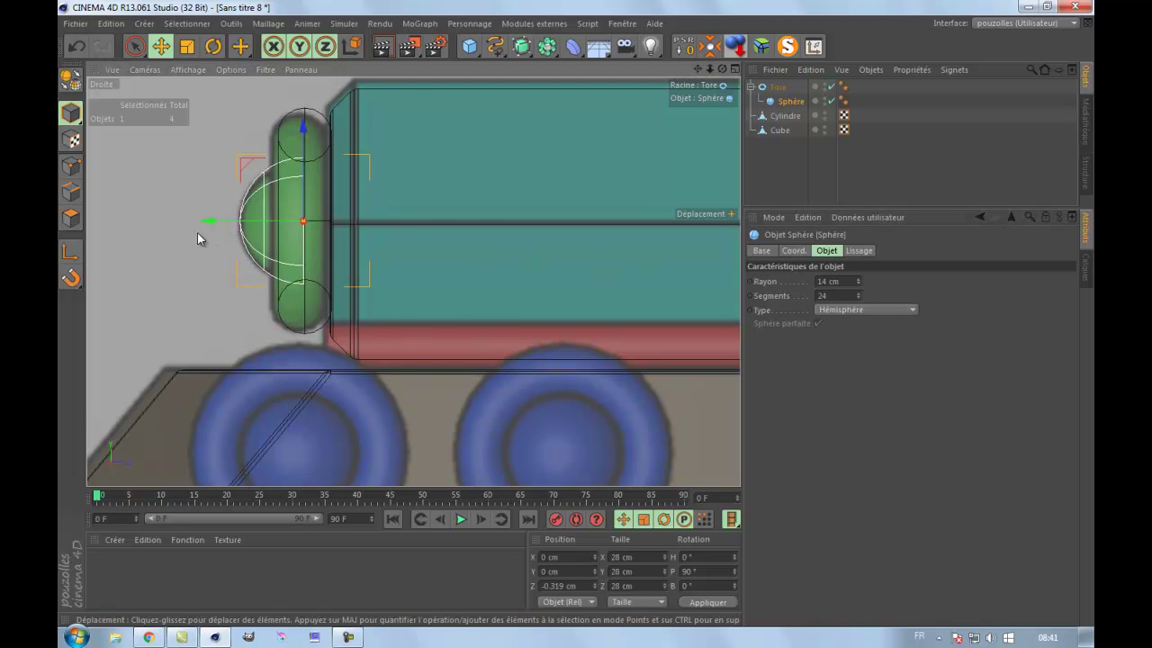
Step: Examine the torus and hemisphere on the boiler's front in the perspective view, and collapse the torus's hierarchy
middle_click(156, 244)
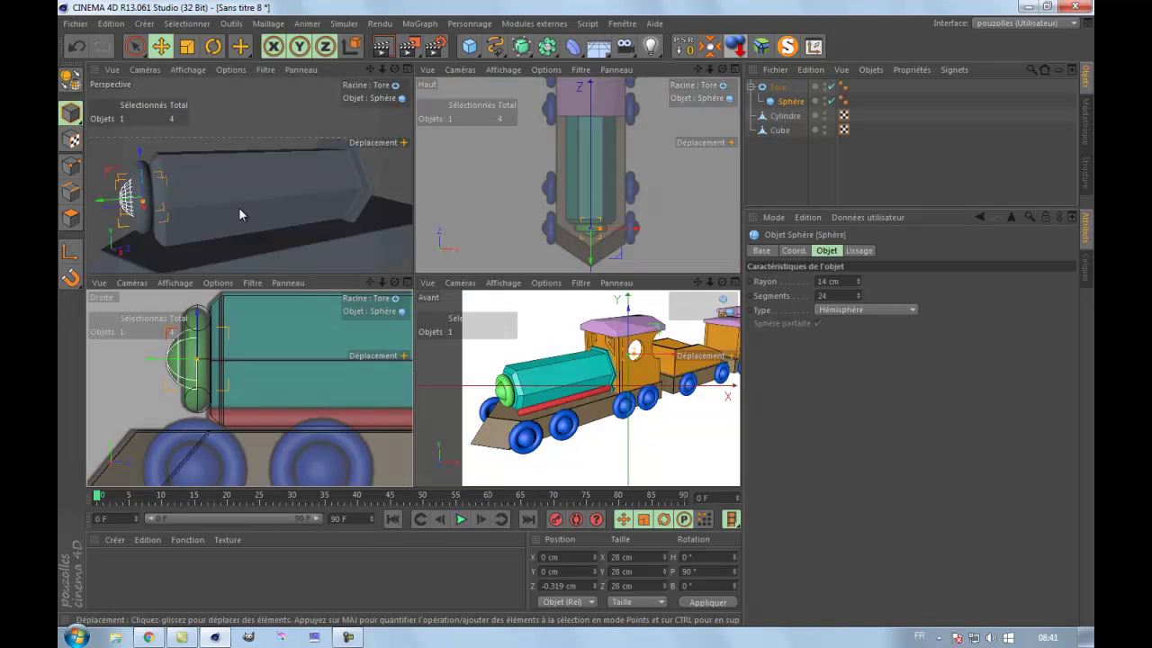
middle_click(239, 207)
alt+drag(289, 197, 432, 175)
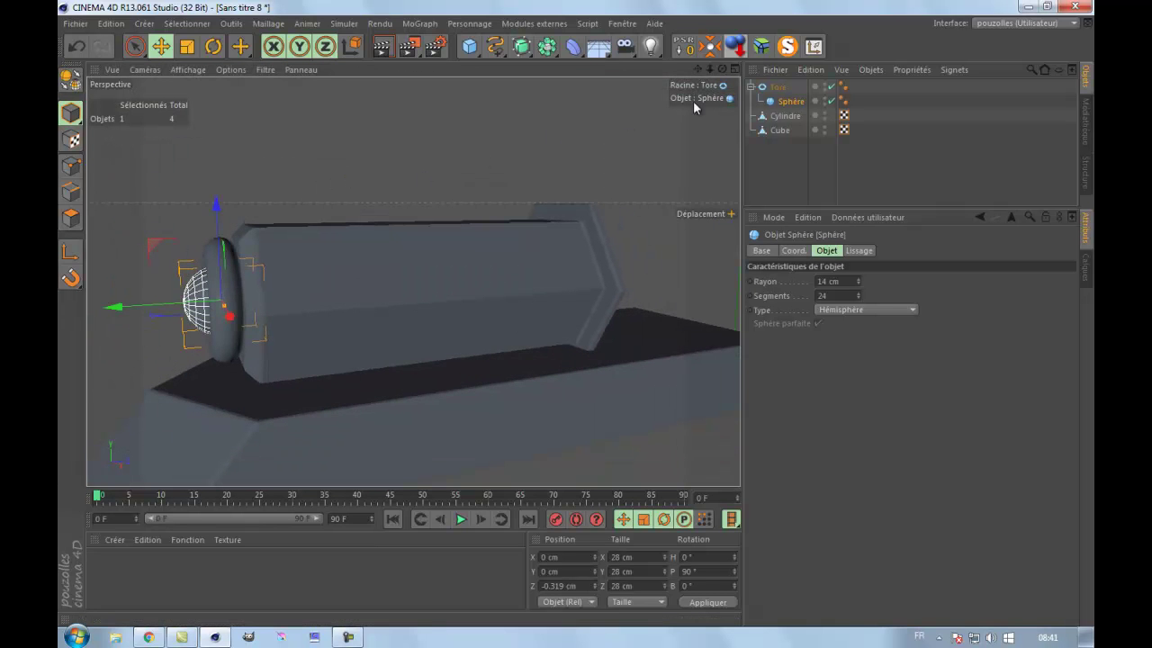
click(781, 87)
click(792, 102)
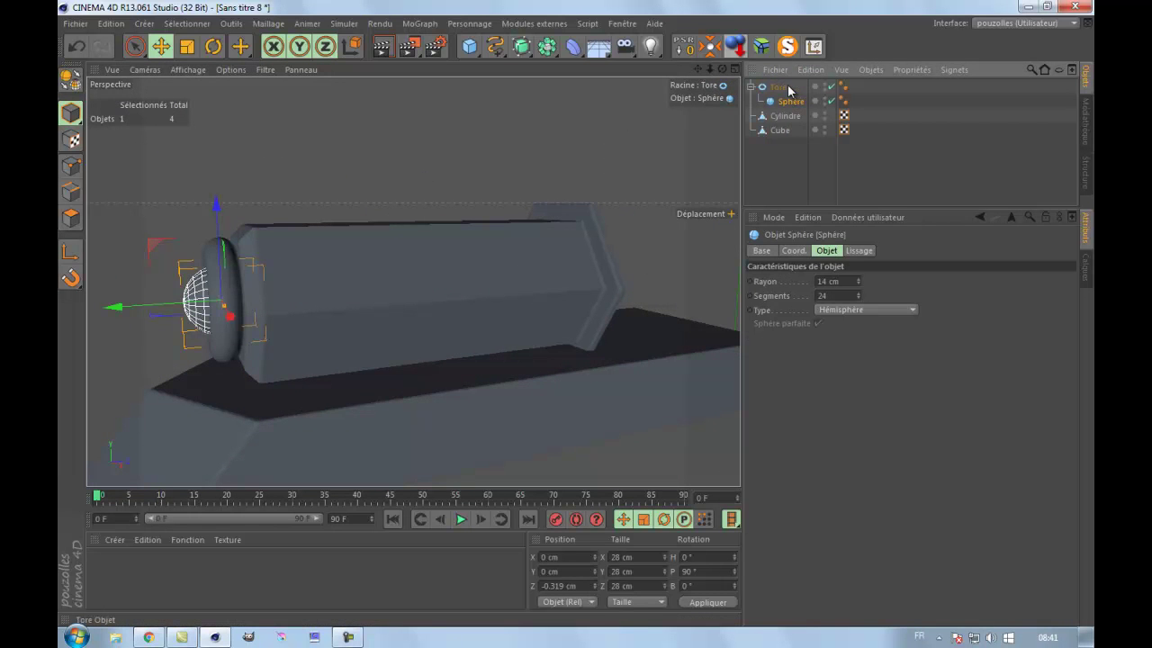
click(778, 87)
click(751, 86)
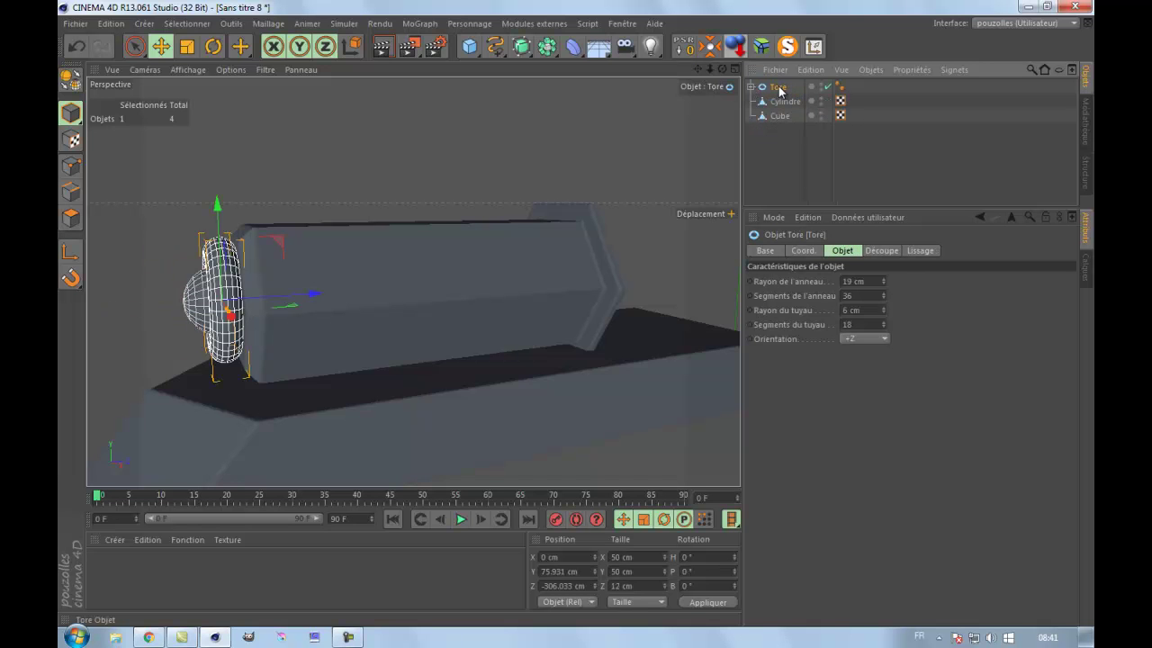
scroll(455, 236, down, 3)
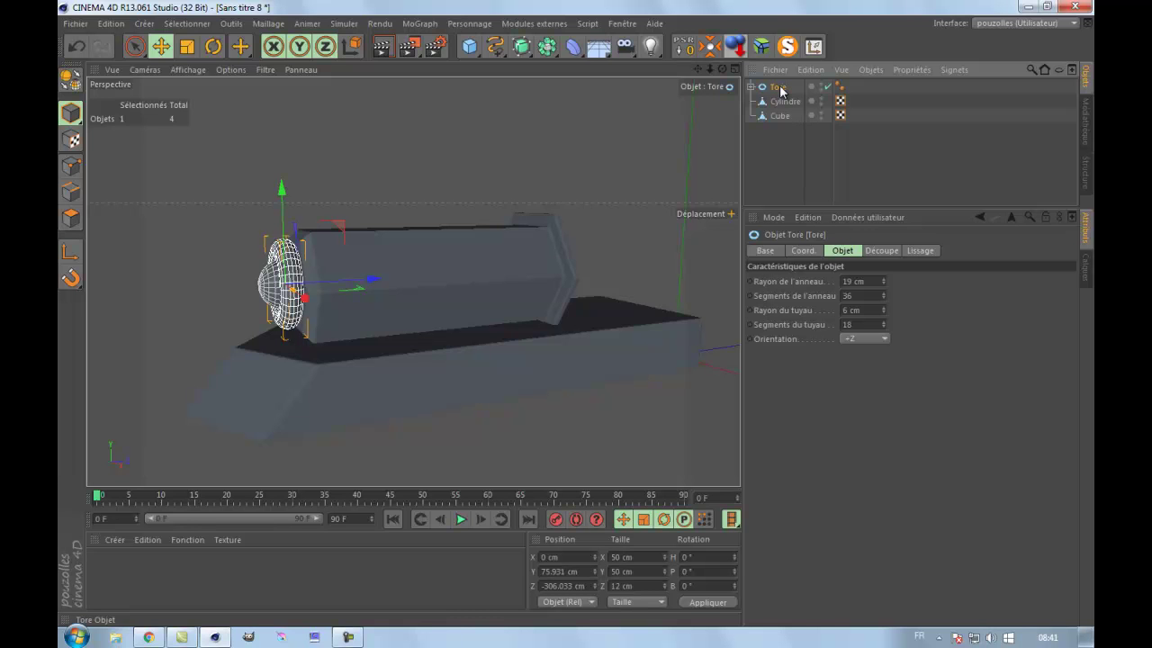
Step: Duplicate the torus together with its child hemisphere and rename the copy "roue"
drag(780, 90, 781, 145)
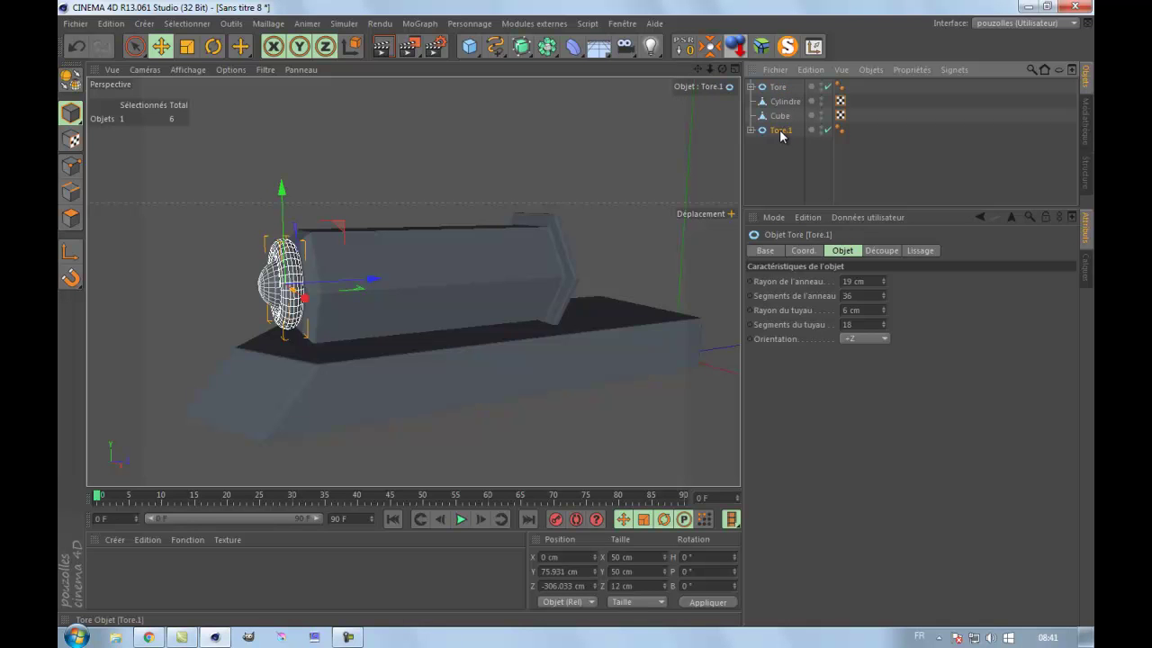
double_click(780, 131)
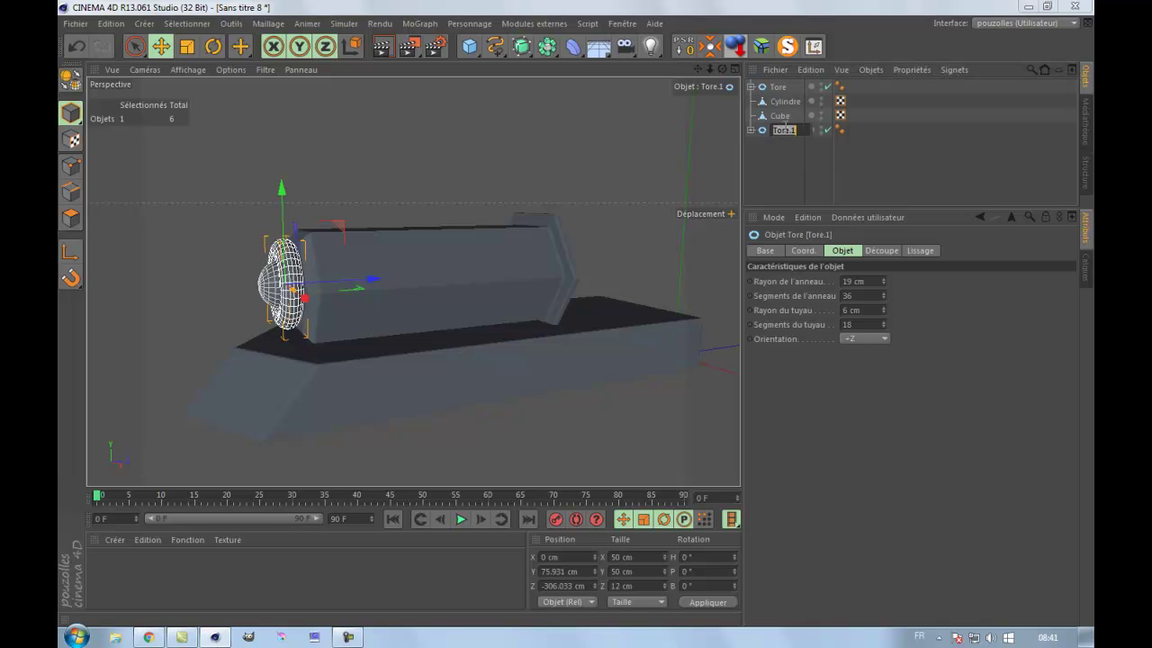
key(BackSpace)
text(roue)
key(Return)
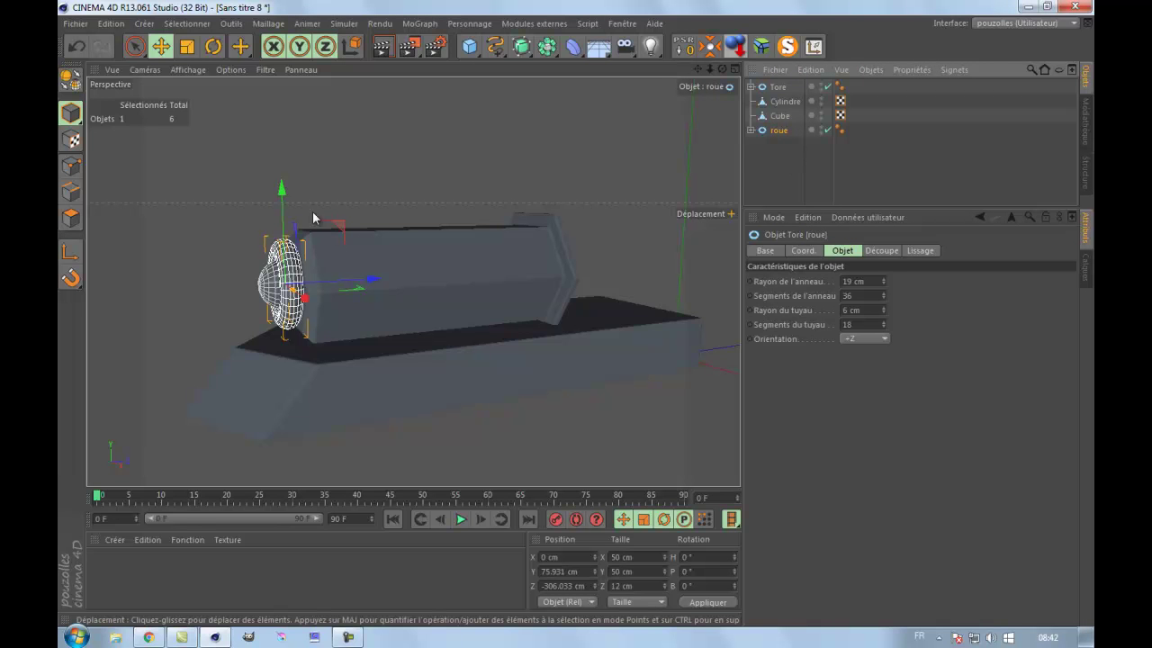
Step: Rotate the "roue" object to a heading of 90° so its dome faces sideways
click(213, 46)
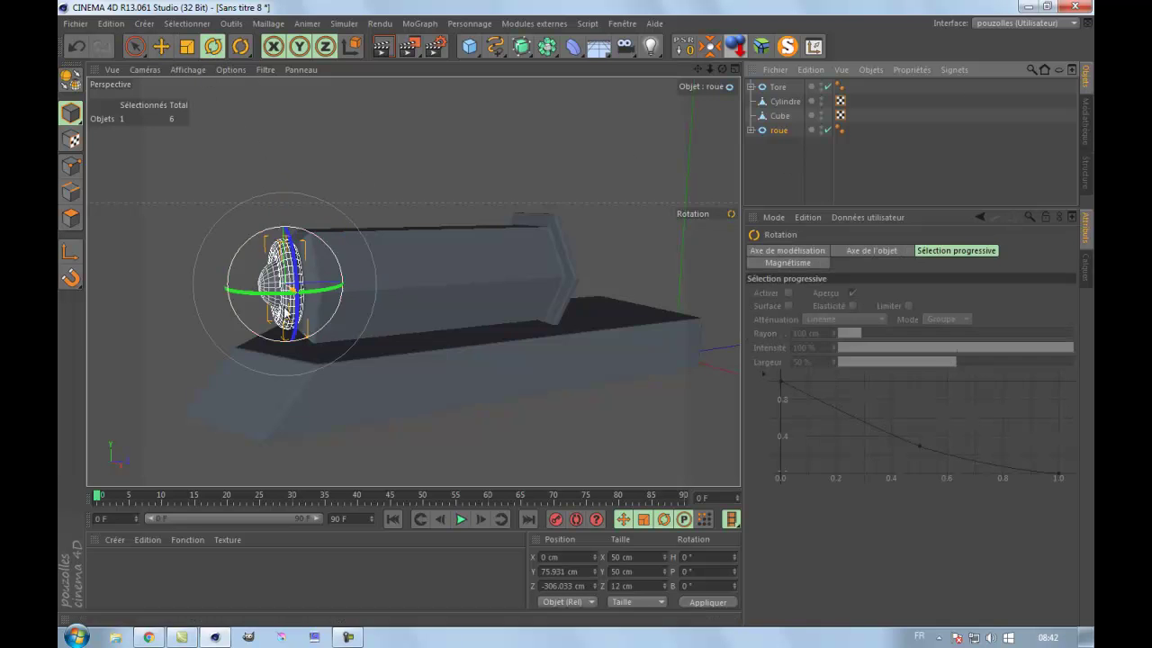
scroll(260, 293, up, 3)
drag(258, 294, 361, 290)
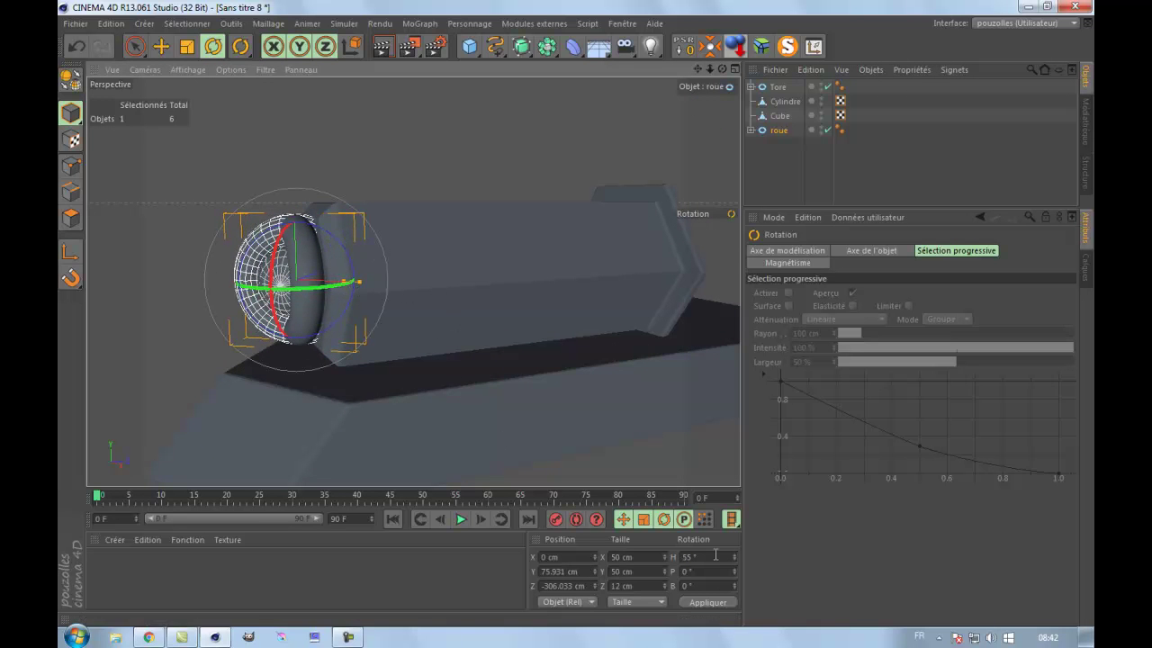
drag(699, 558, 678, 557)
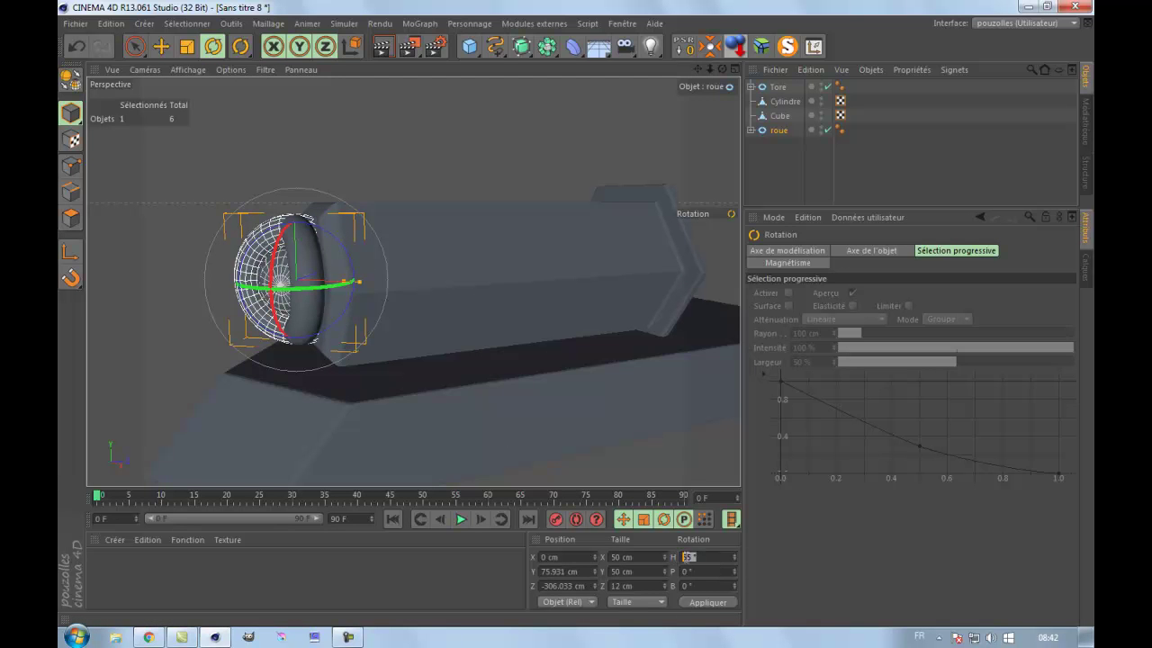
text(90)
click(706, 602)
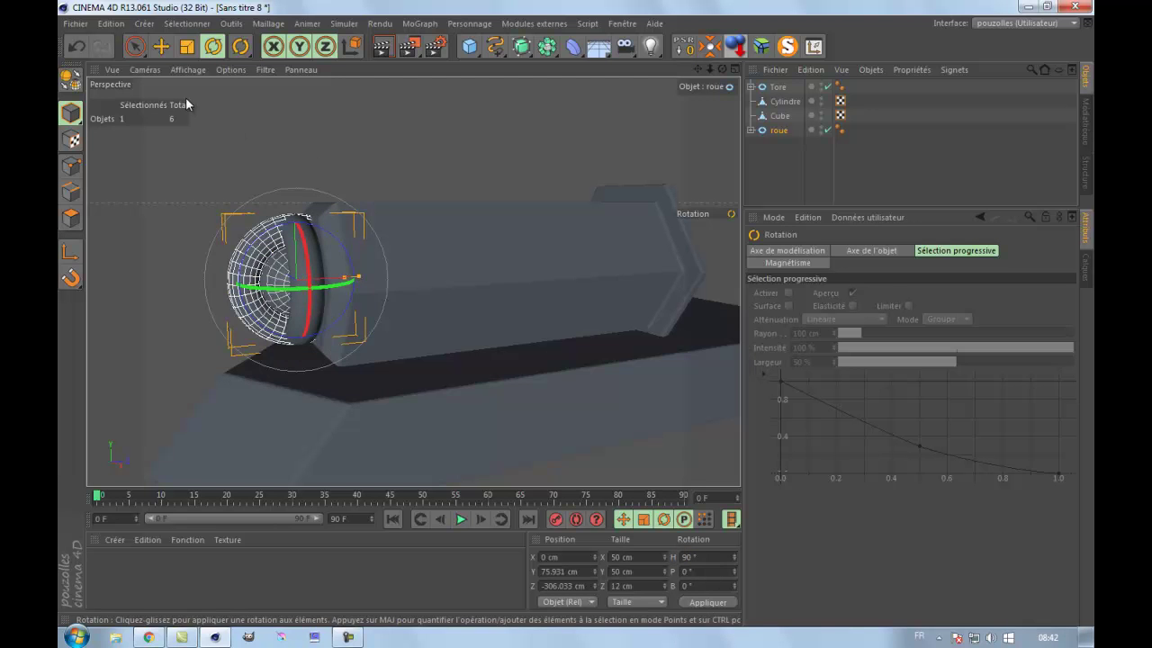
Step: Move the wheel sideways to about X 55.5 cm, aligning it with the front wheel in the top reference view
click(161, 45)
drag(280, 273, 310, 314)
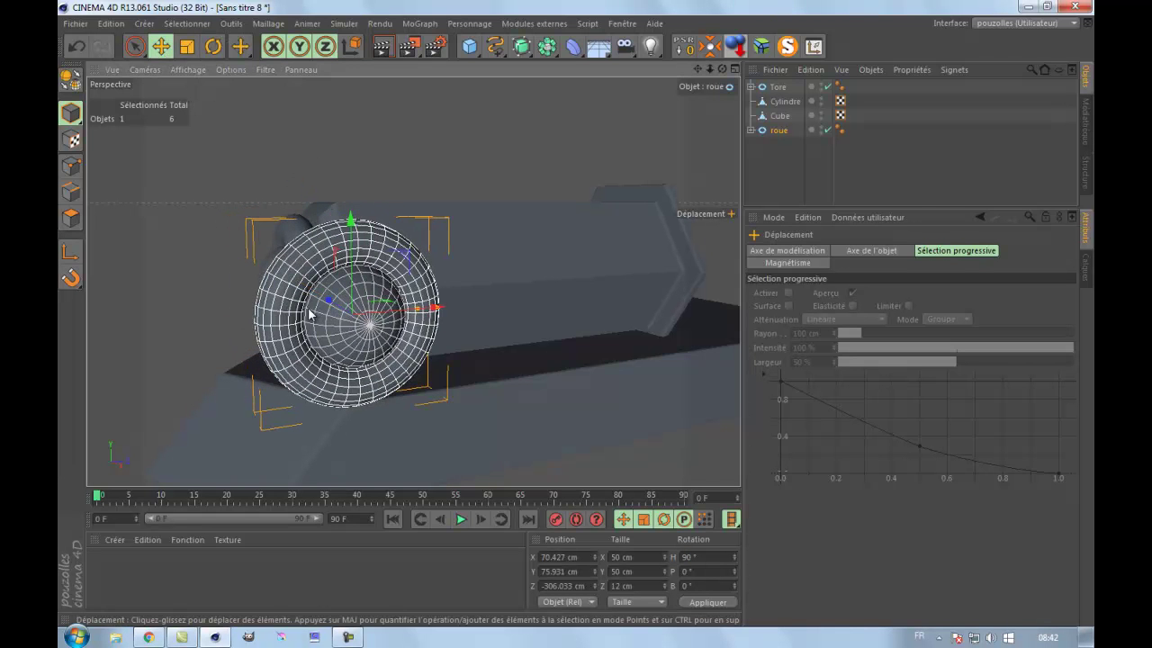
middle_click(309, 313)
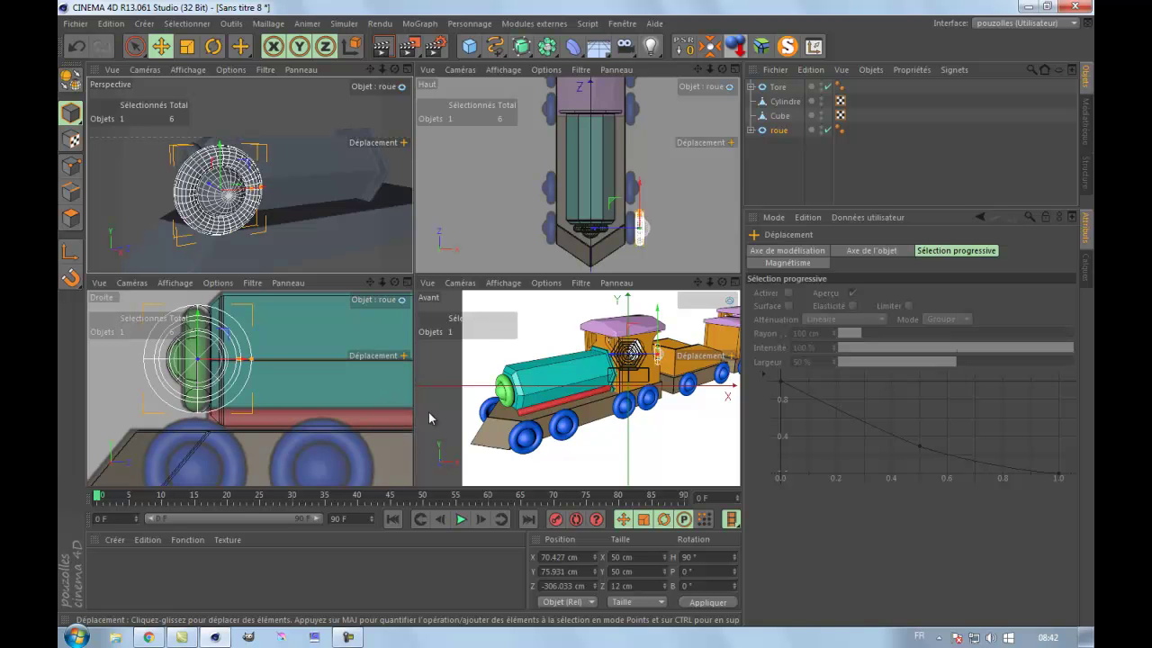
middle_click(585, 249)
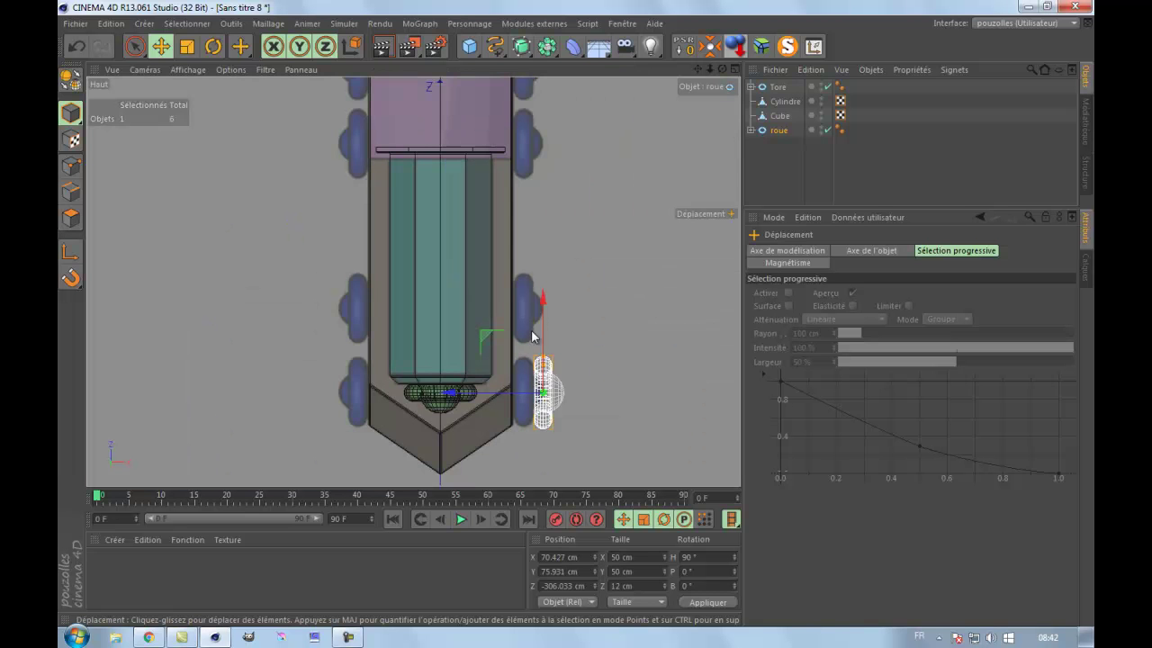
scroll(586, 403, up, 2)
drag(429, 393, 403, 392)
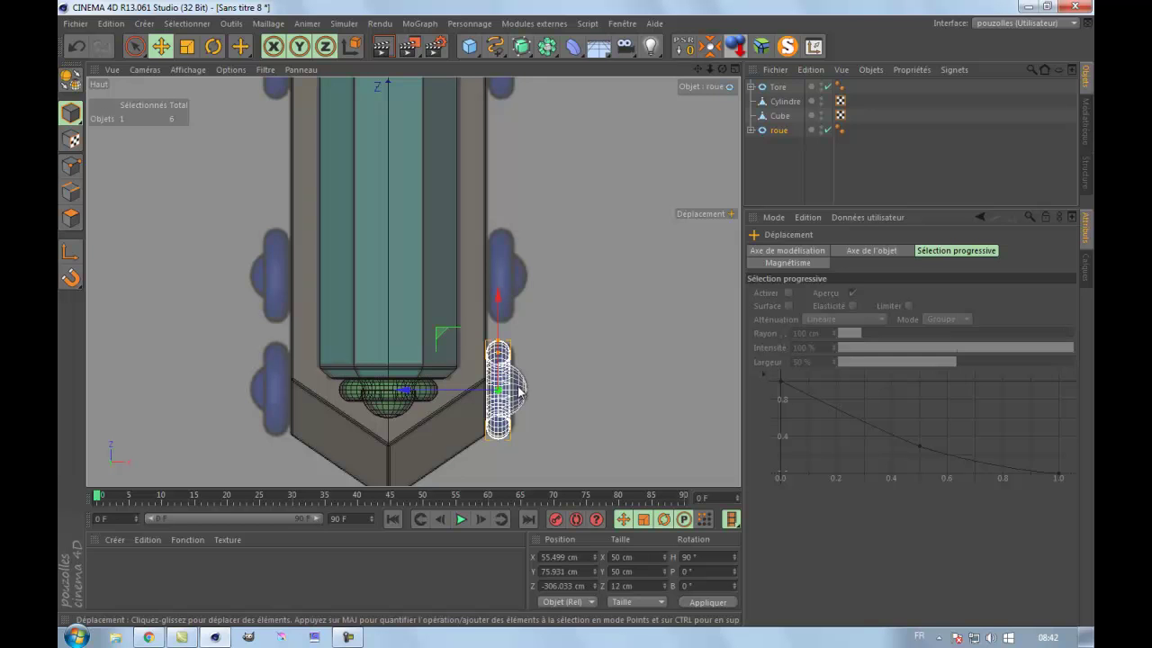
Step: Make the wheel's child hemisphere editable and flatten it along its Y axis to about 8.2 cm
click(520, 276)
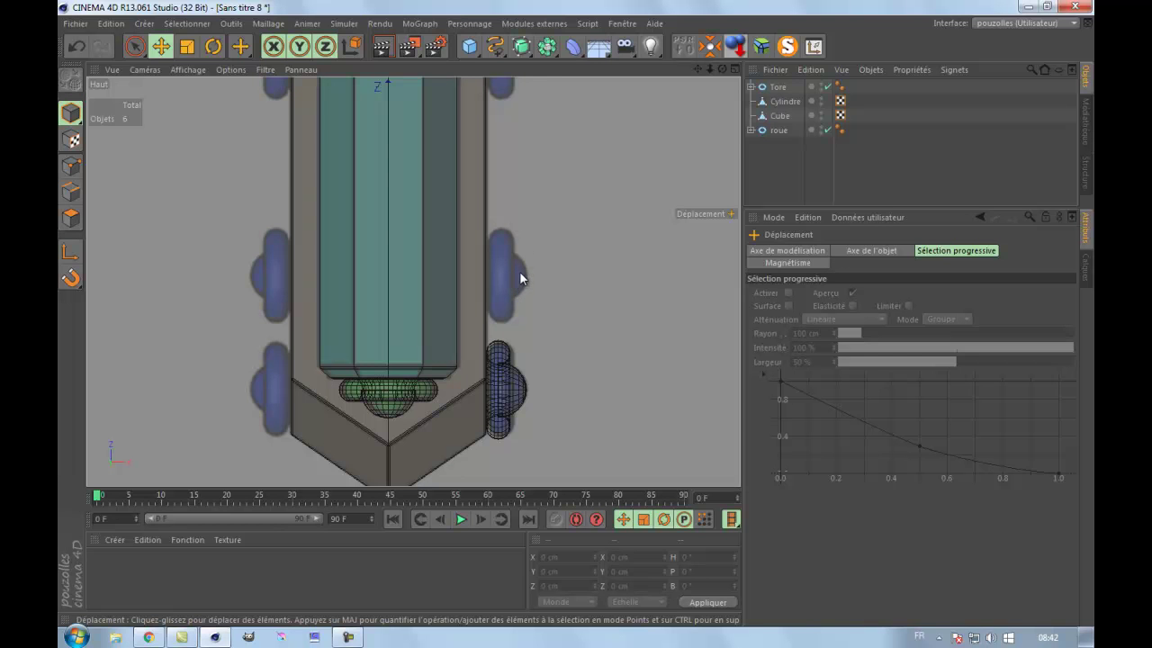
click(750, 130)
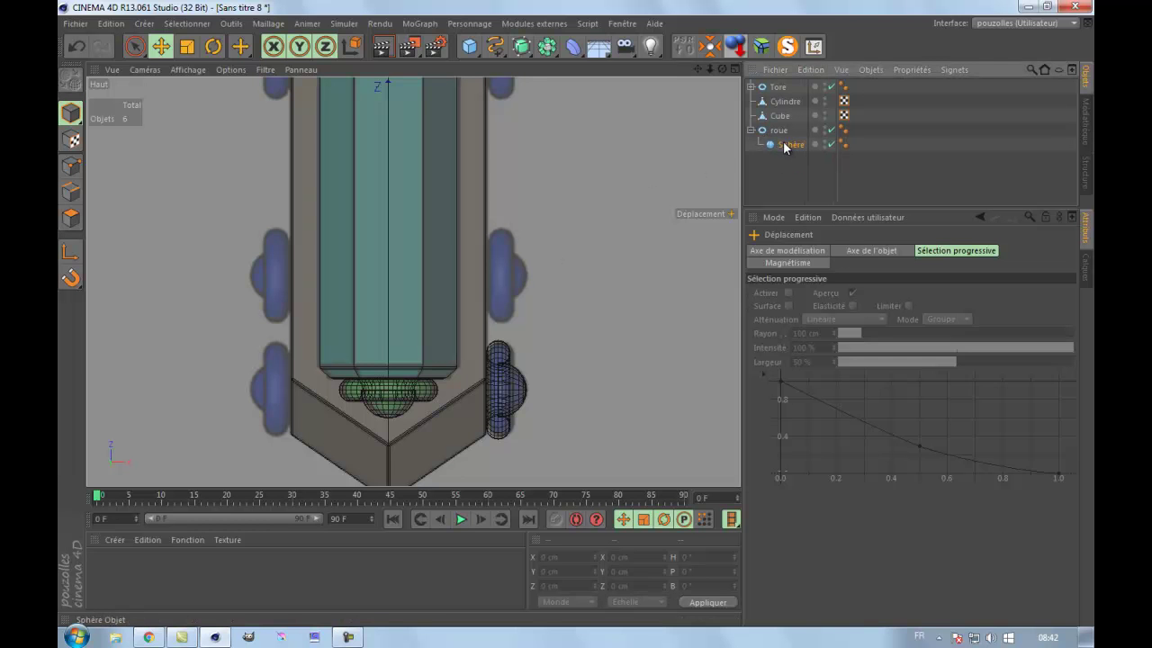
click(786, 144)
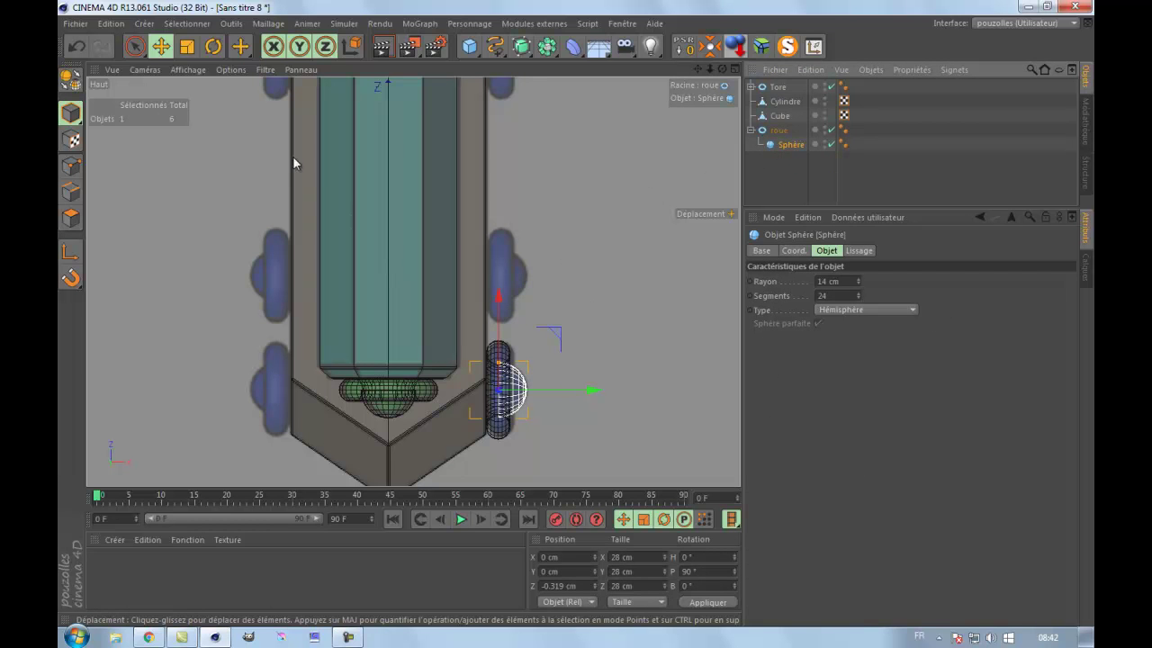
click(69, 79)
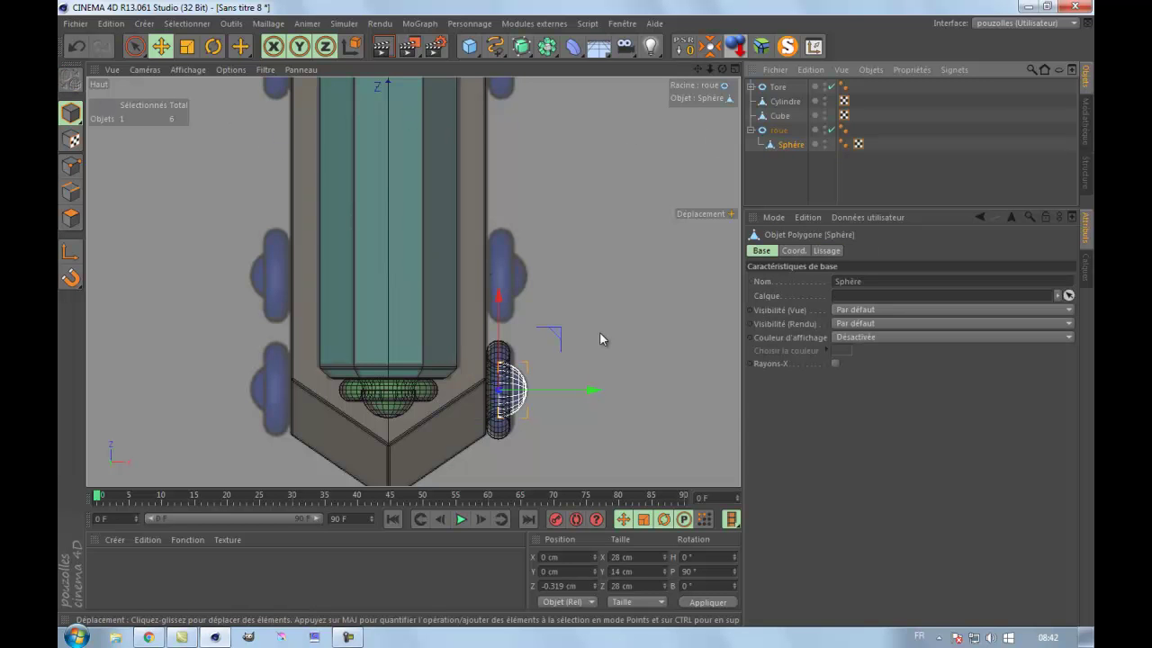
click(186, 47)
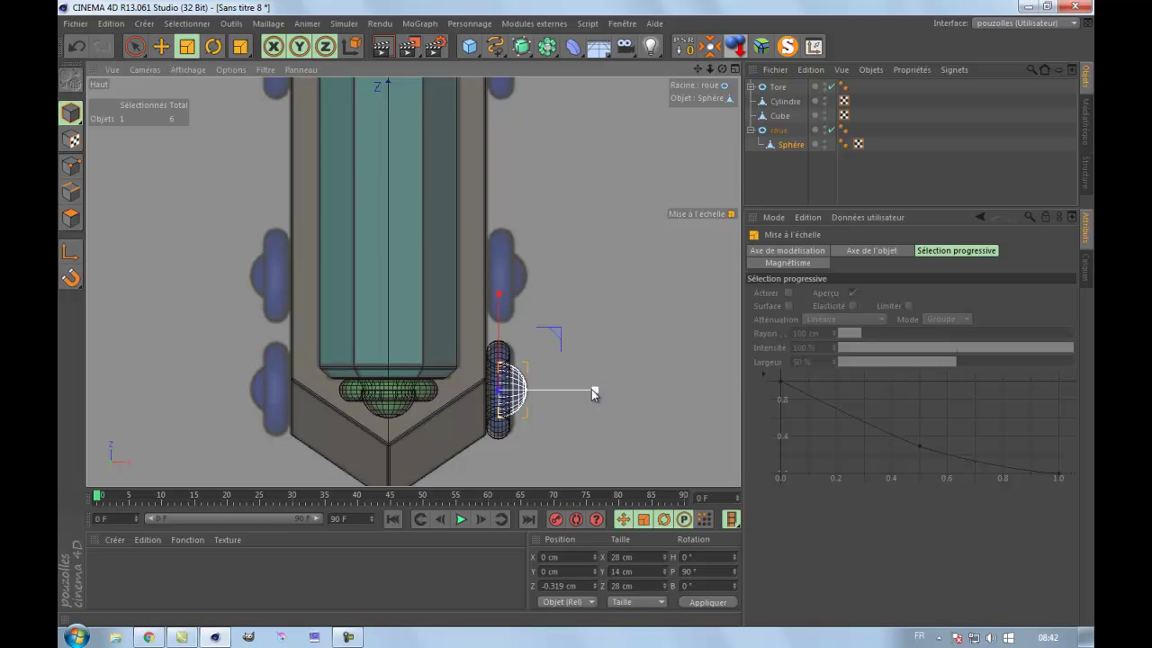
drag(591, 389, 549, 393)
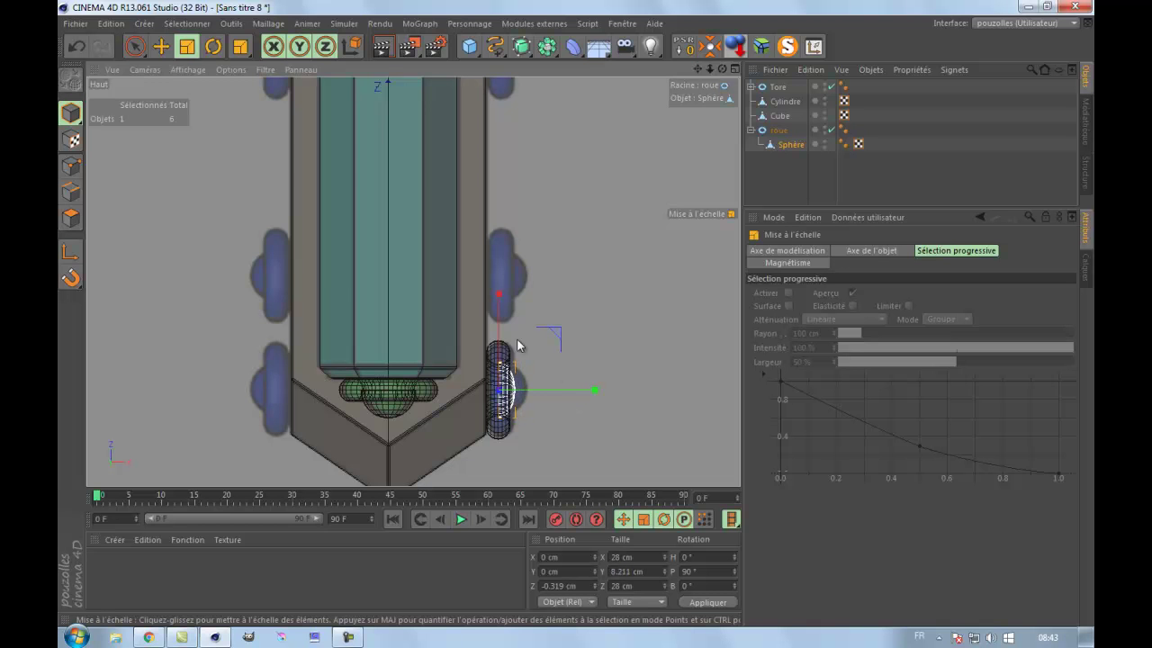
middle_click(177, 265)
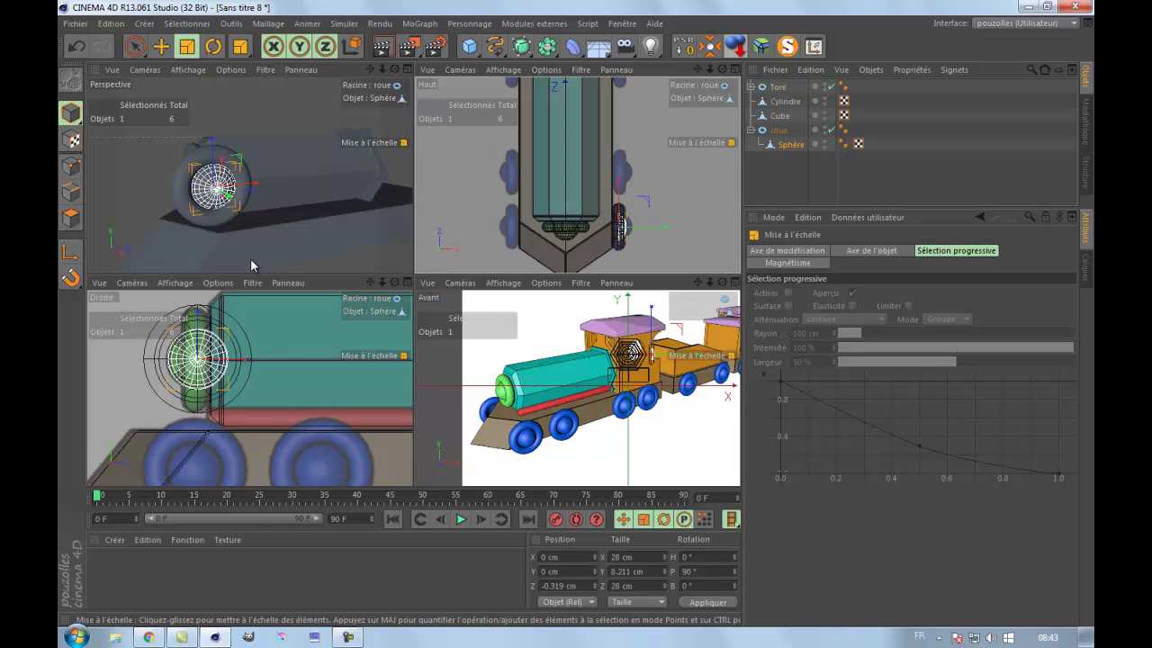
middle_click(250, 258)
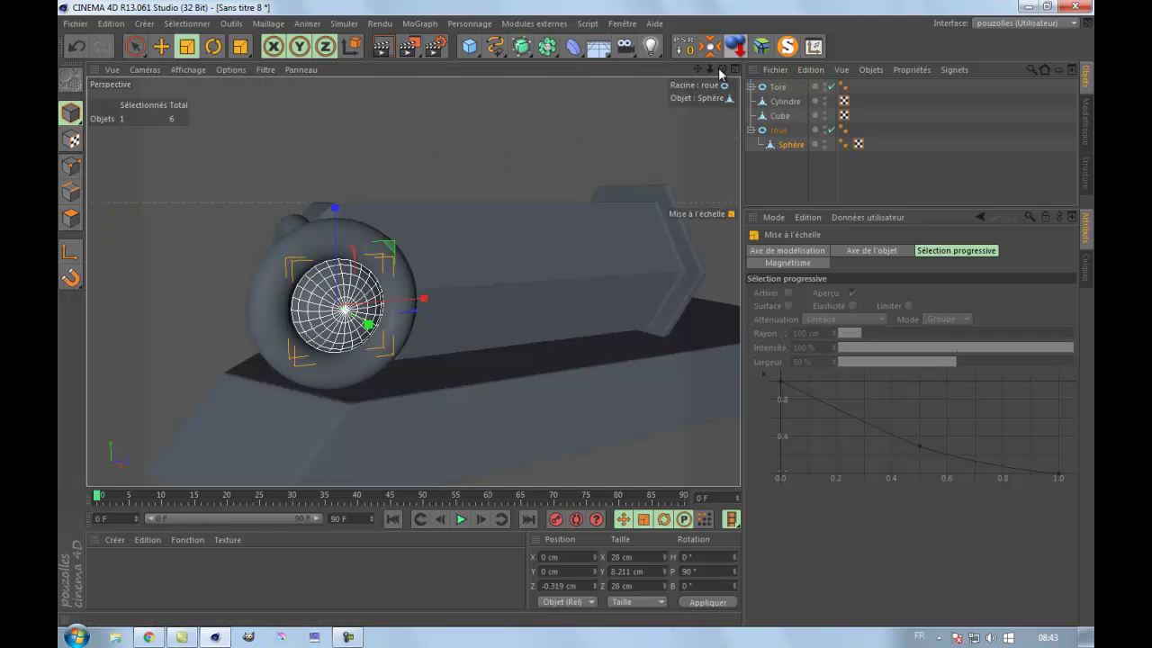
drag(579, 313, 574, 314)
Step: Lower the whole "roue" object to about Y 24.4 cm, aligning it with the front wheel in the side reference view
click(162, 46)
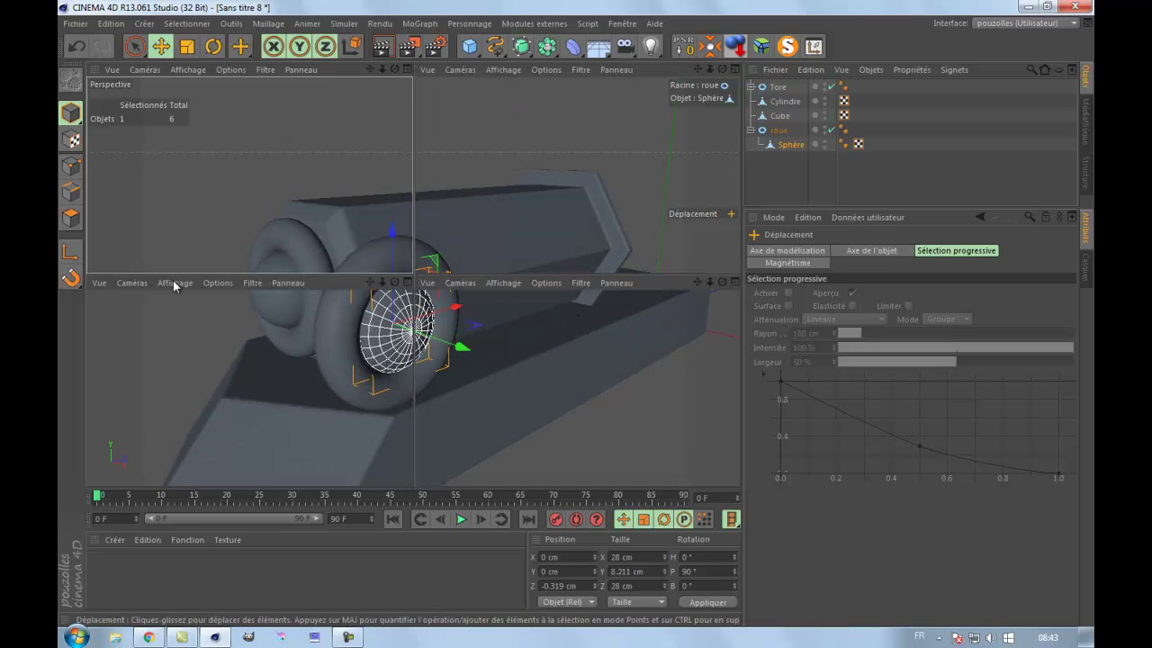
middle_click(173, 280)
middle_click(236, 399)
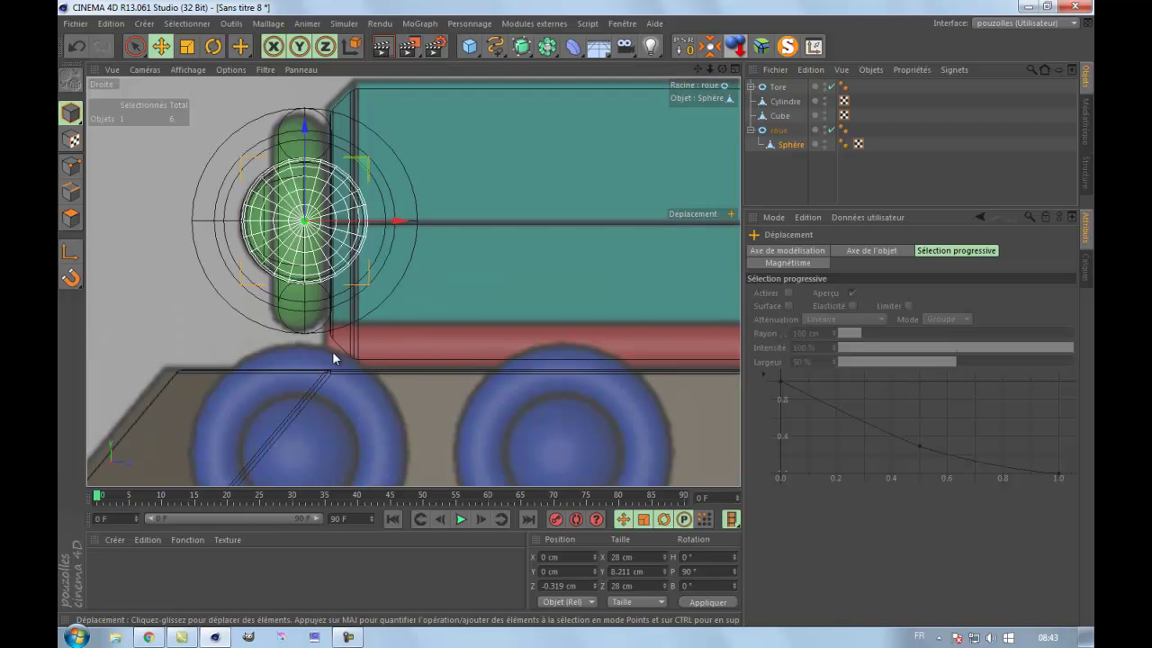
scroll(306, 378, down, 3)
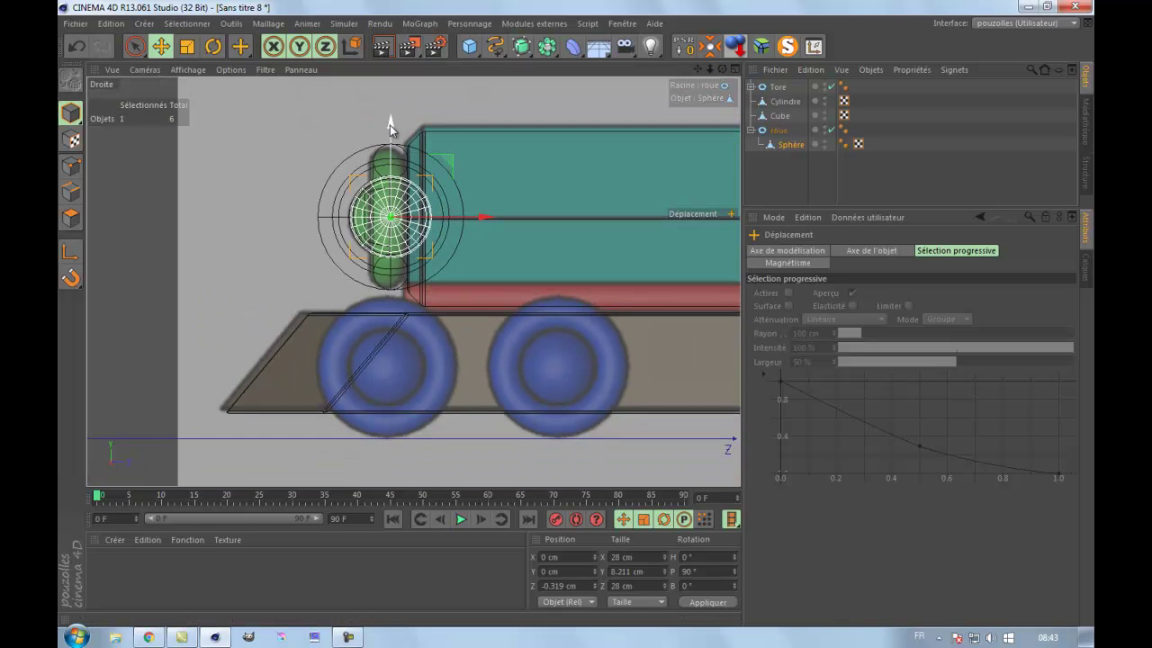
drag(390, 126, 390, 182)
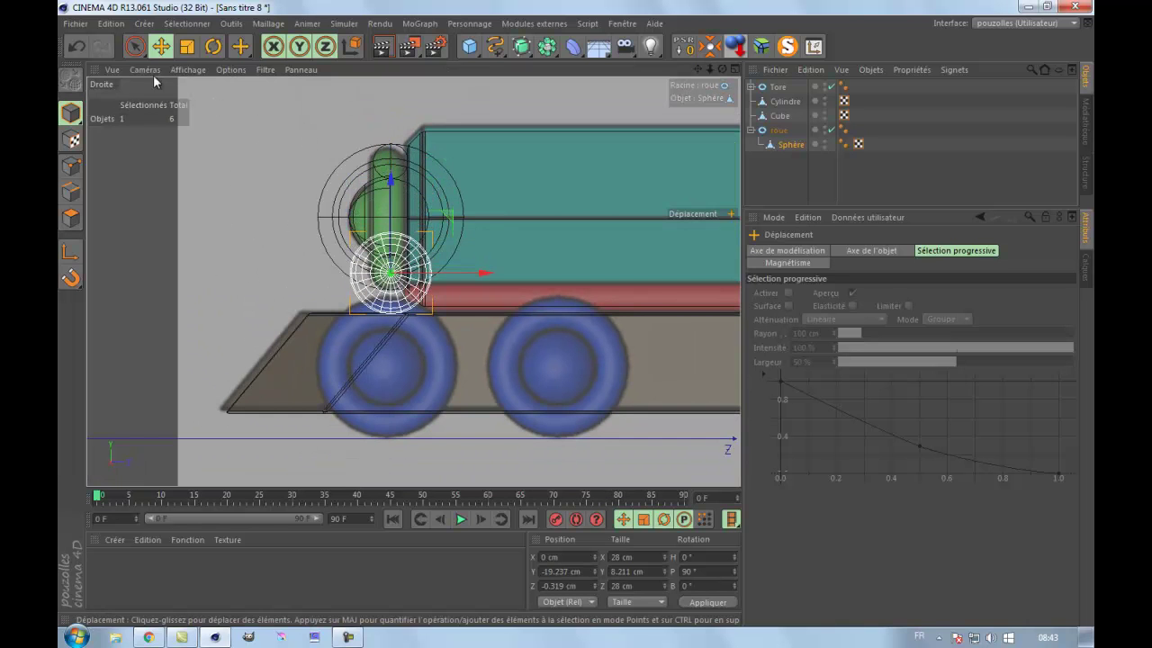
click(77, 46)
click(779, 131)
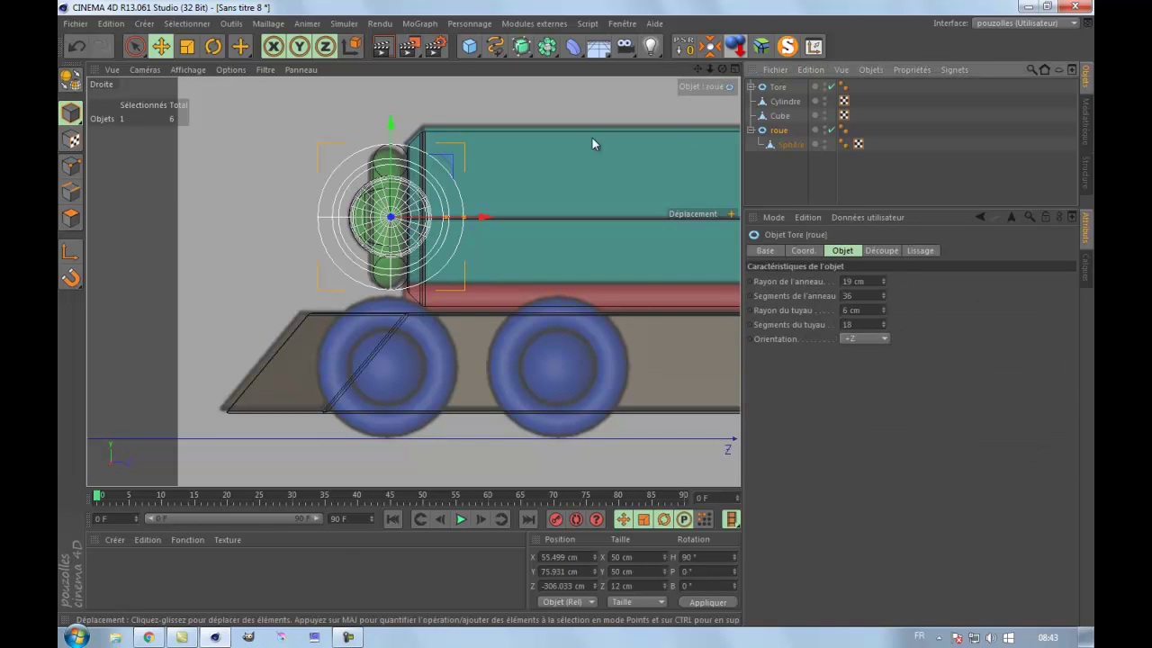
drag(390, 122, 376, 281)
Step: Collapse the "roue" hierarchy, add a MoGraph Cloner and make "roue" its child
scroll(354, 273, down, 6)
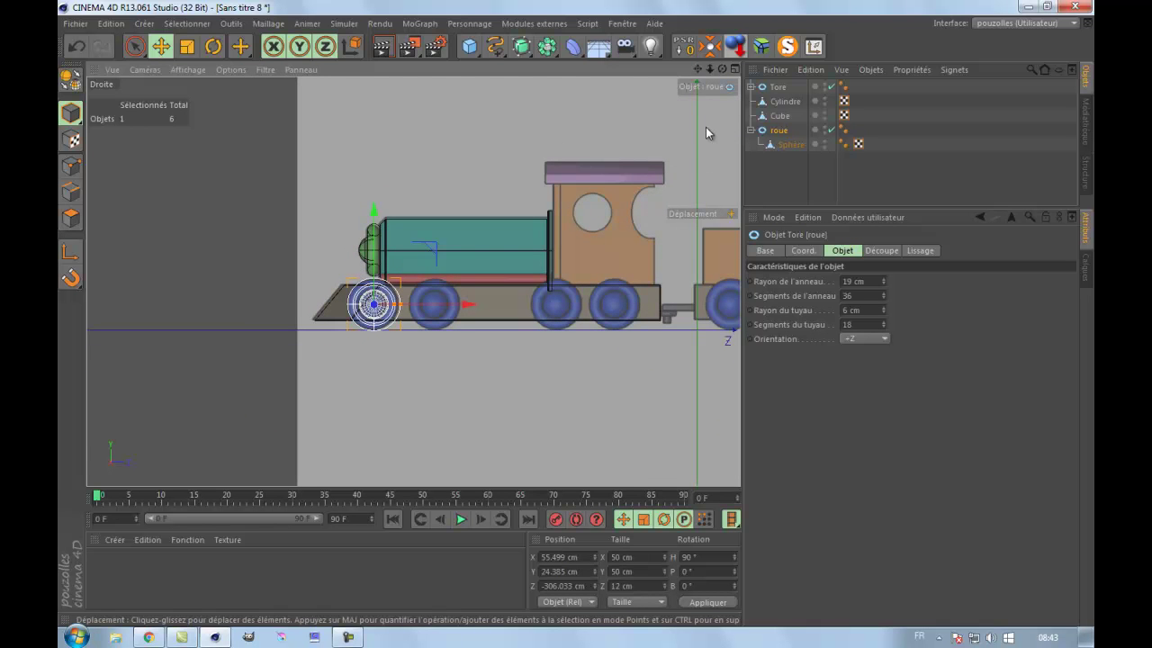
drag(696, 70, 631, 84)
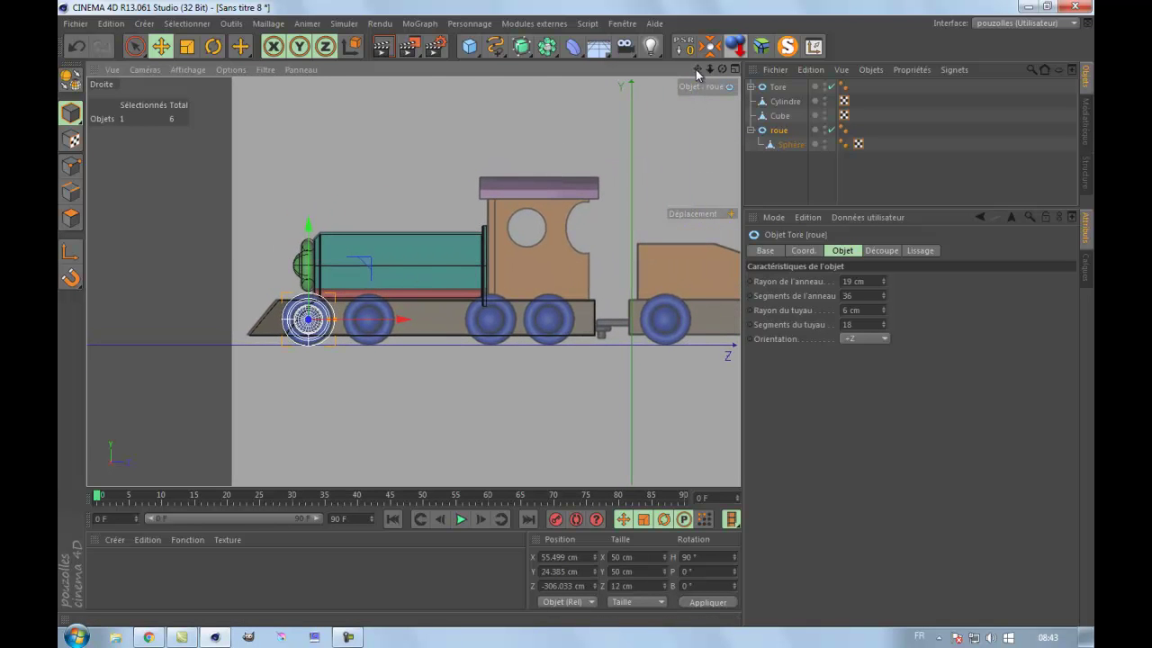
click(751, 129)
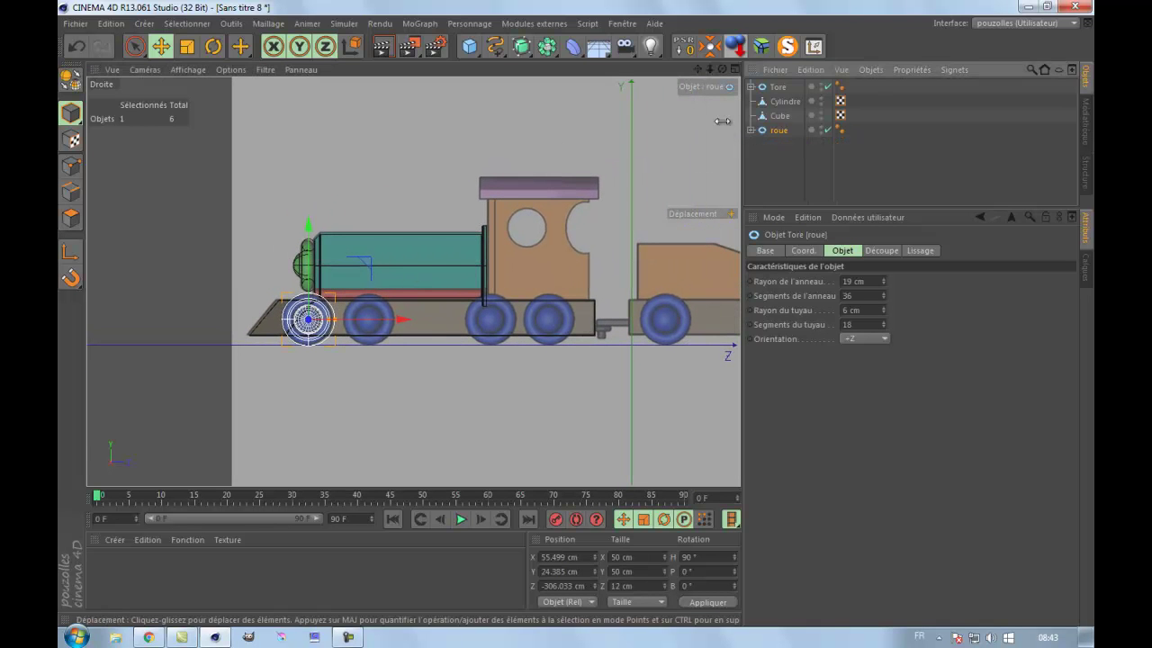
click(420, 25)
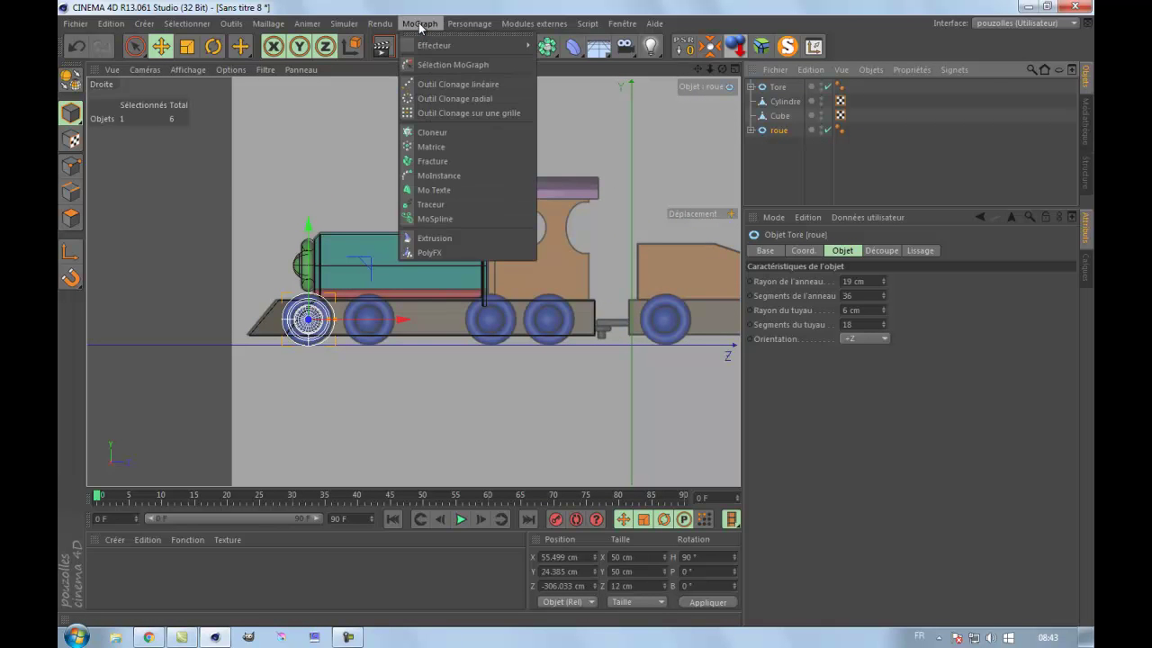
click(432, 132)
click(780, 149)
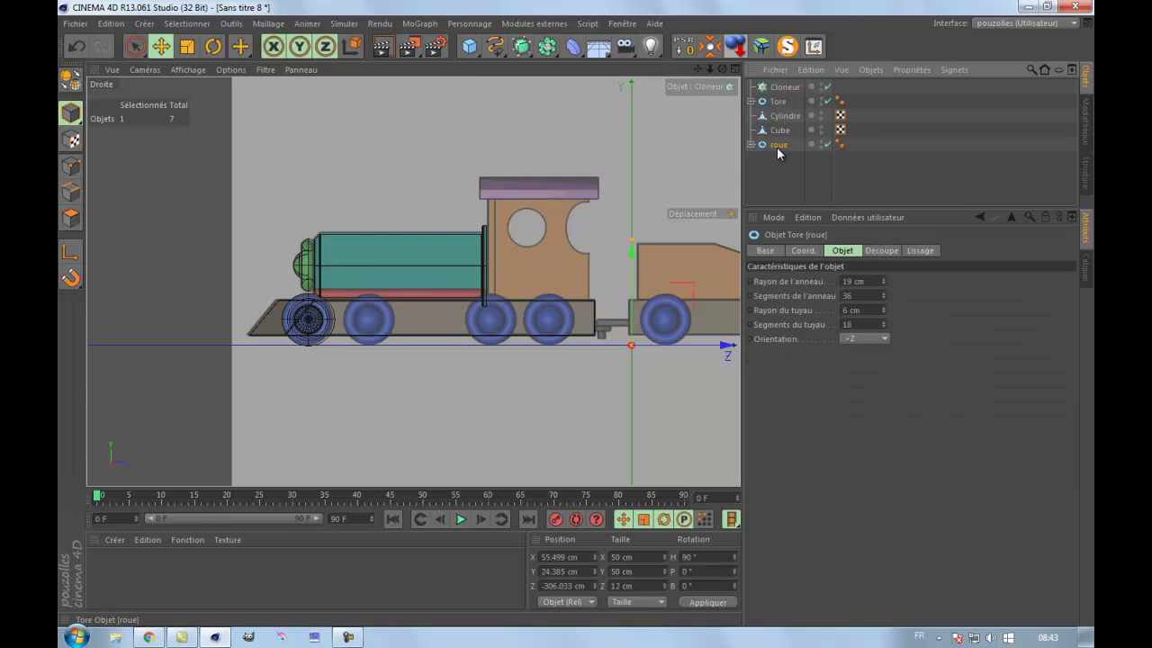
drag(780, 148, 786, 90)
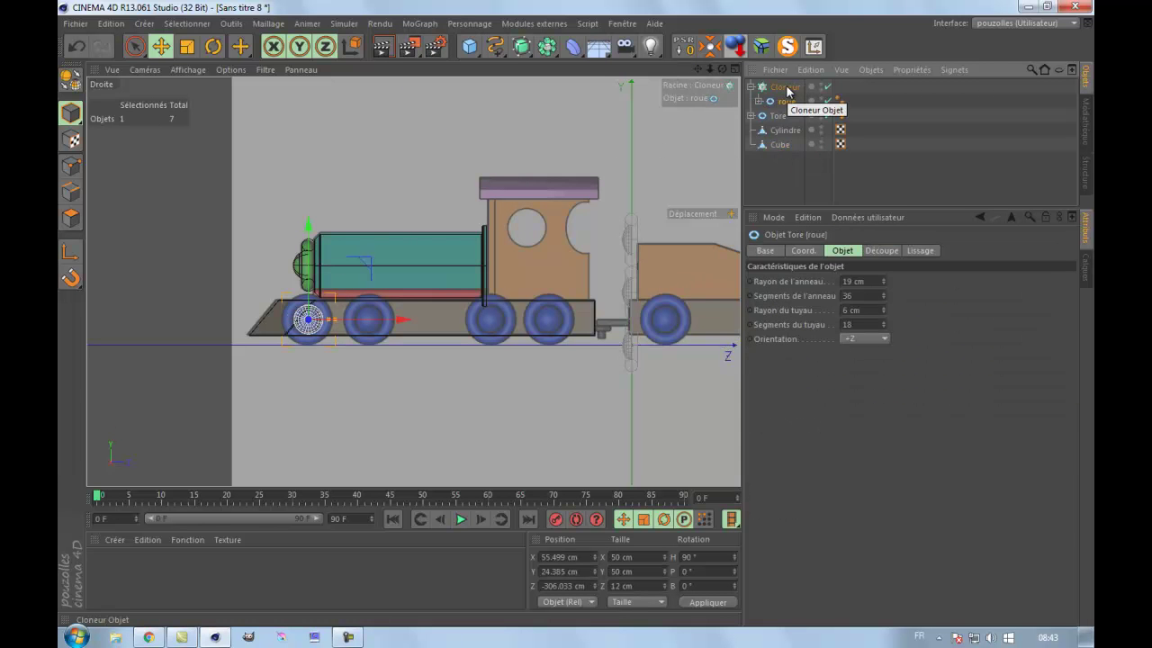
Step: Set the Cloner's number of clones to 4
middle_click(260, 203)
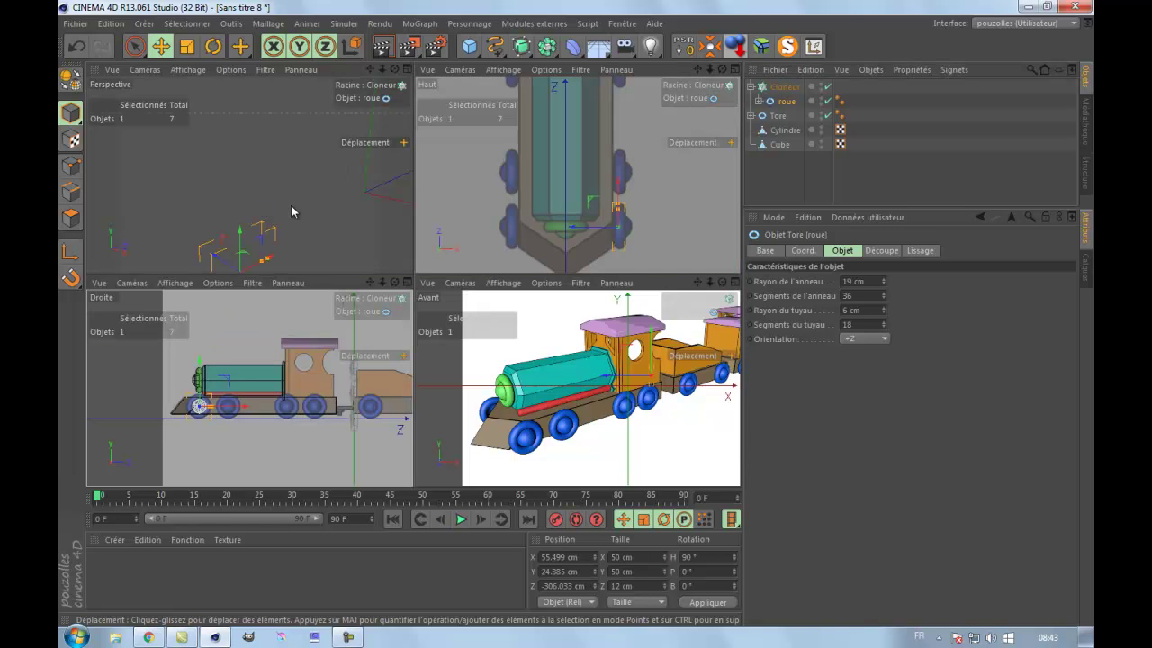
middle_click(290, 205)
scroll(426, 195, down, 4)
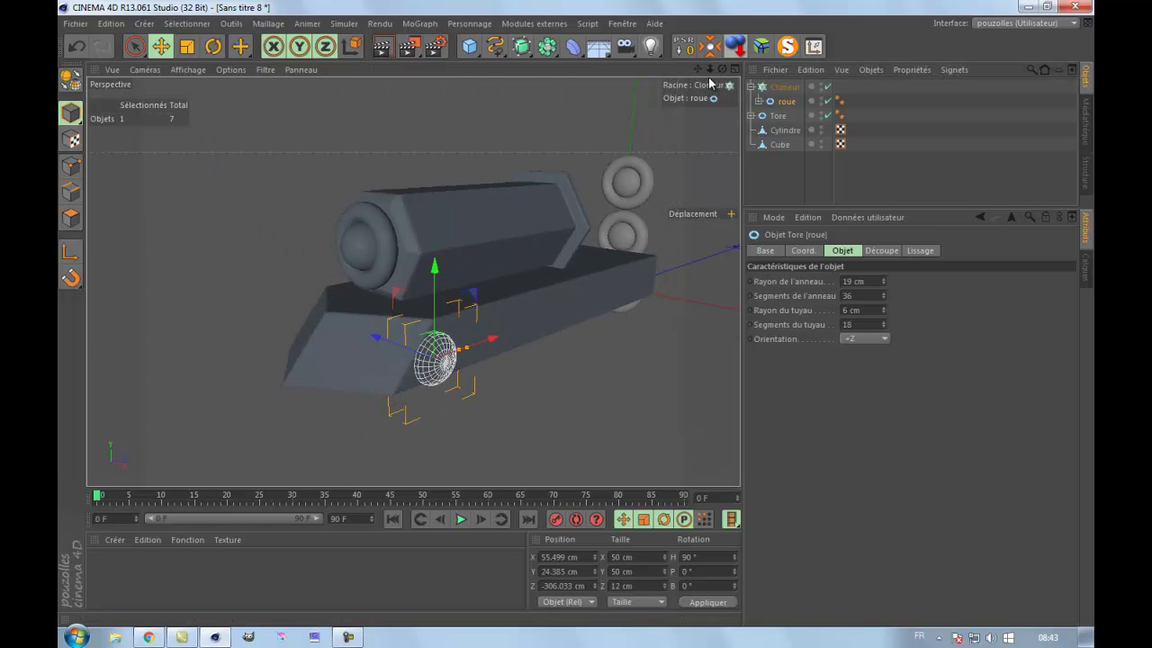
drag(723, 69, 559, 306)
drag(697, 70, 545, 327)
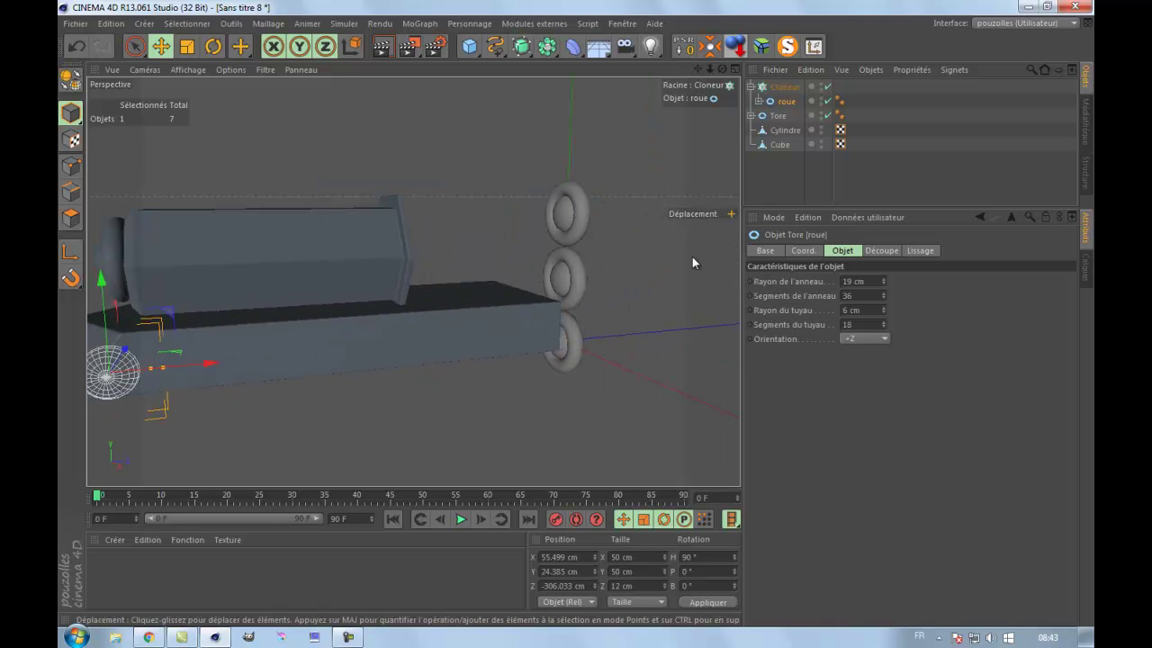
click(784, 86)
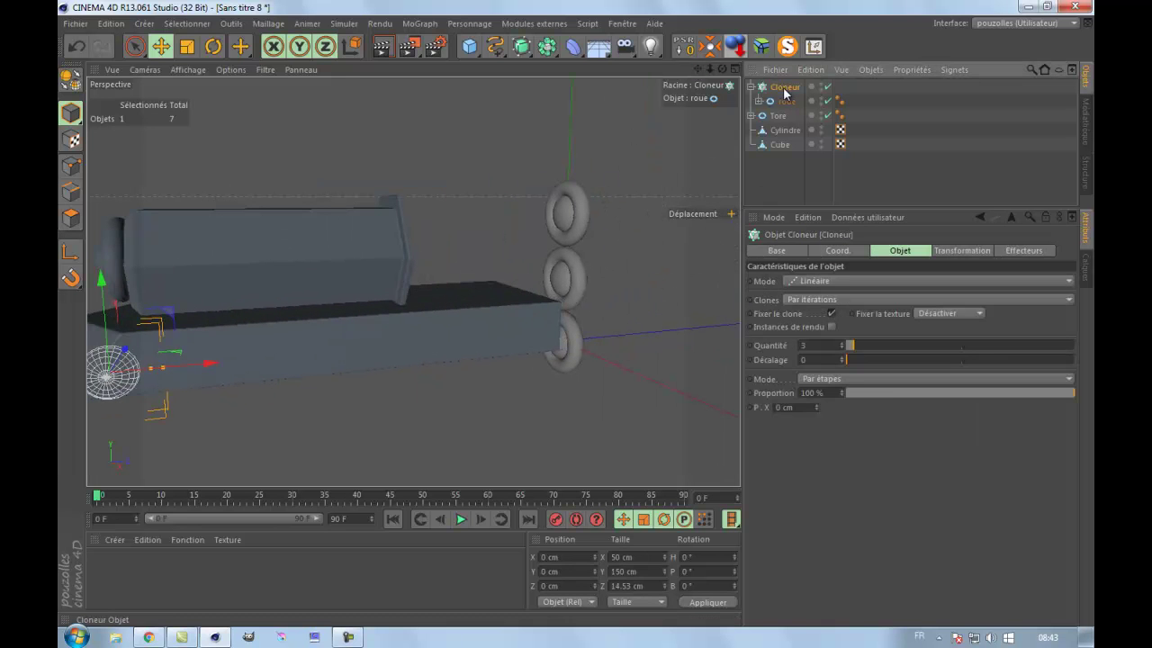
click(843, 343)
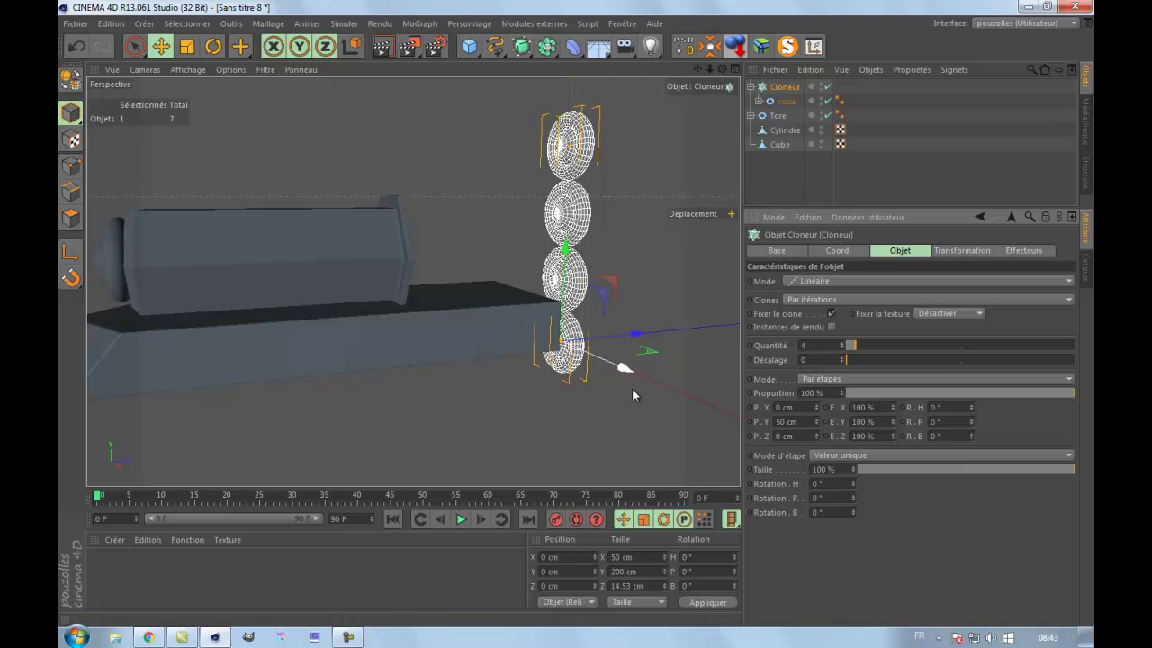
Step: Set the Cloner's step spacing to 0 cm in Y and 50 cm in X so the wheels form a horizontal row
double_click(780, 421)
text(0)
click(811, 407)
drag(797, 406, 768, 405)
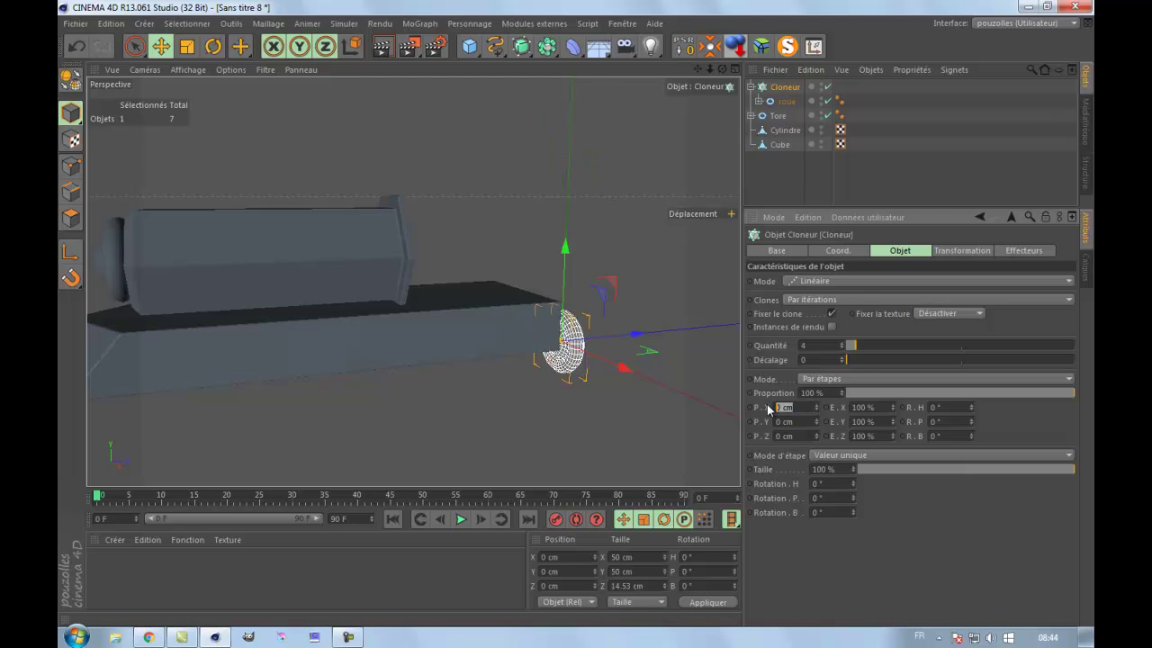
text(50)
click(941, 533)
Step: Rotate the Cloner to a heading of 90° so the wheel row runs along the locomotive's length
drag(723, 69, 579, 321)
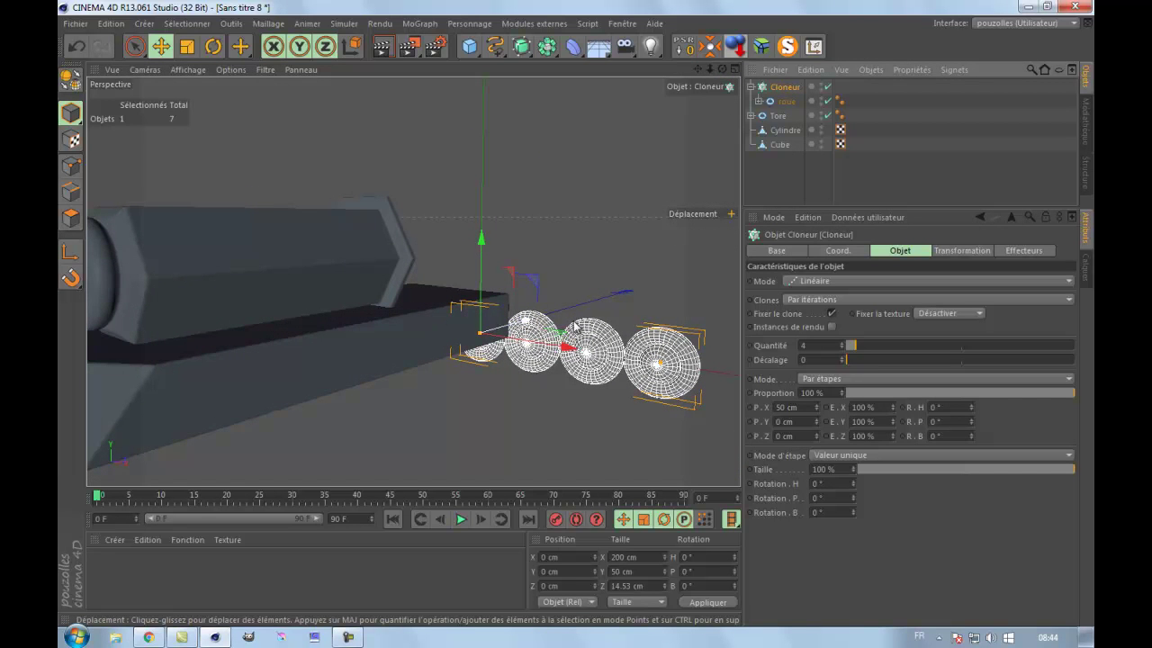
click(213, 48)
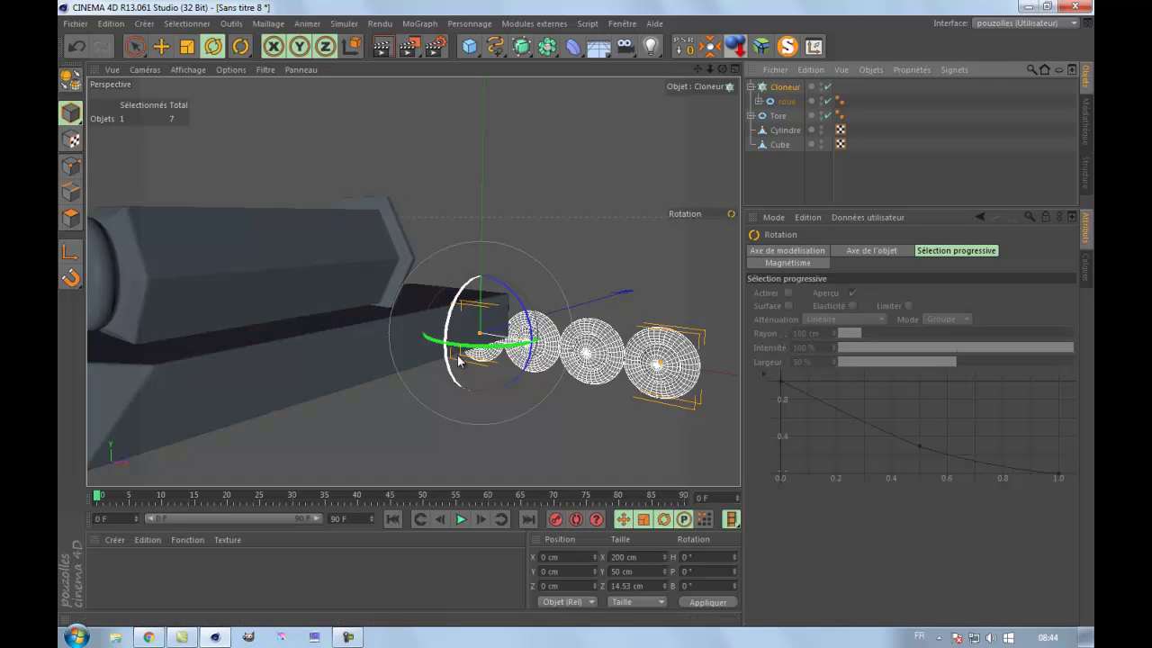
drag(470, 351, 532, 355)
drag(724, 555, 677, 555)
text(910)
text(90)
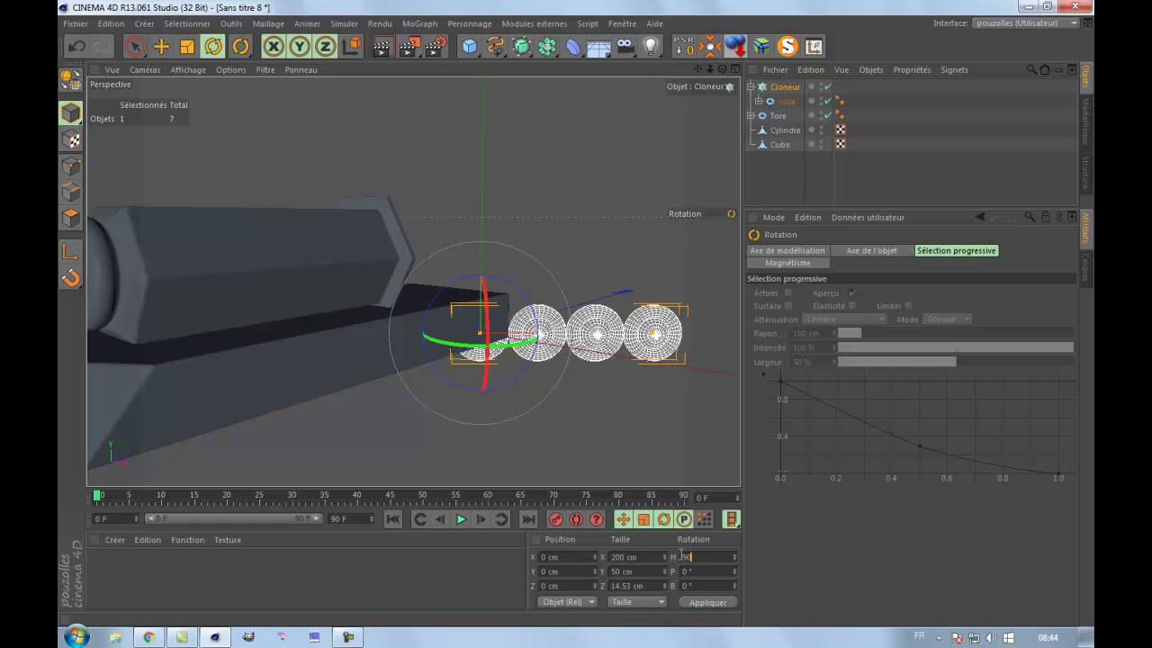
click(708, 601)
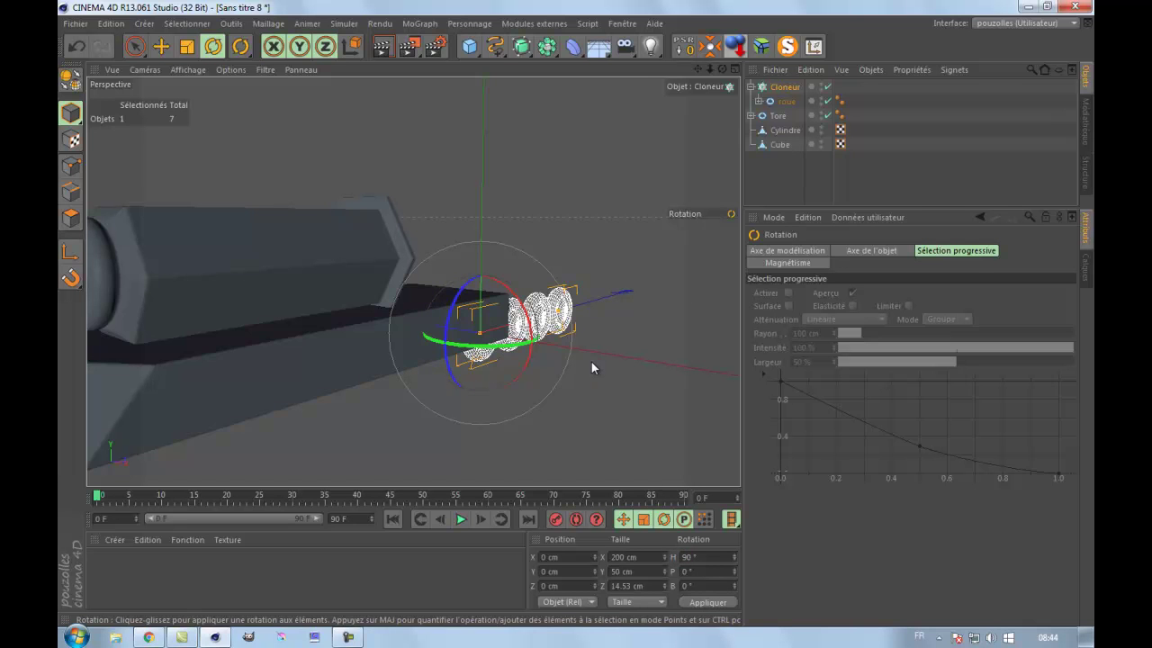
Step: Move the Cloner to about X 48, Y 25.2, Z -249.7 cm, placing its first clone over the locomotive's second reference wheel
key(e)
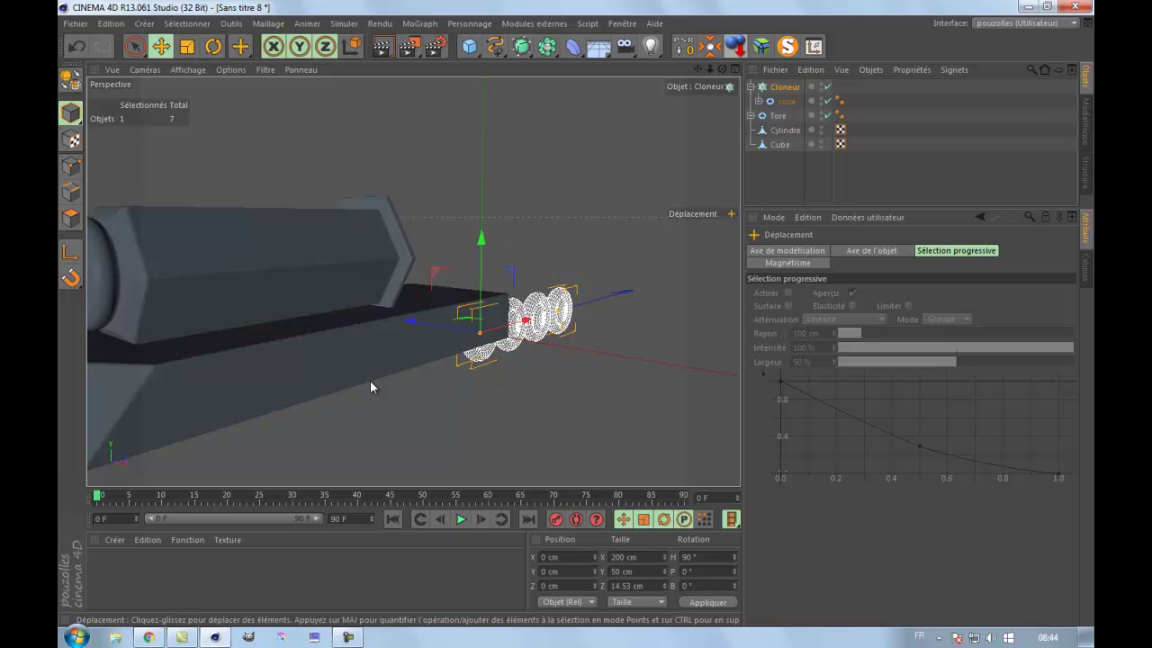
drag(410, 322, 451, 354)
middle_click(475, 404)
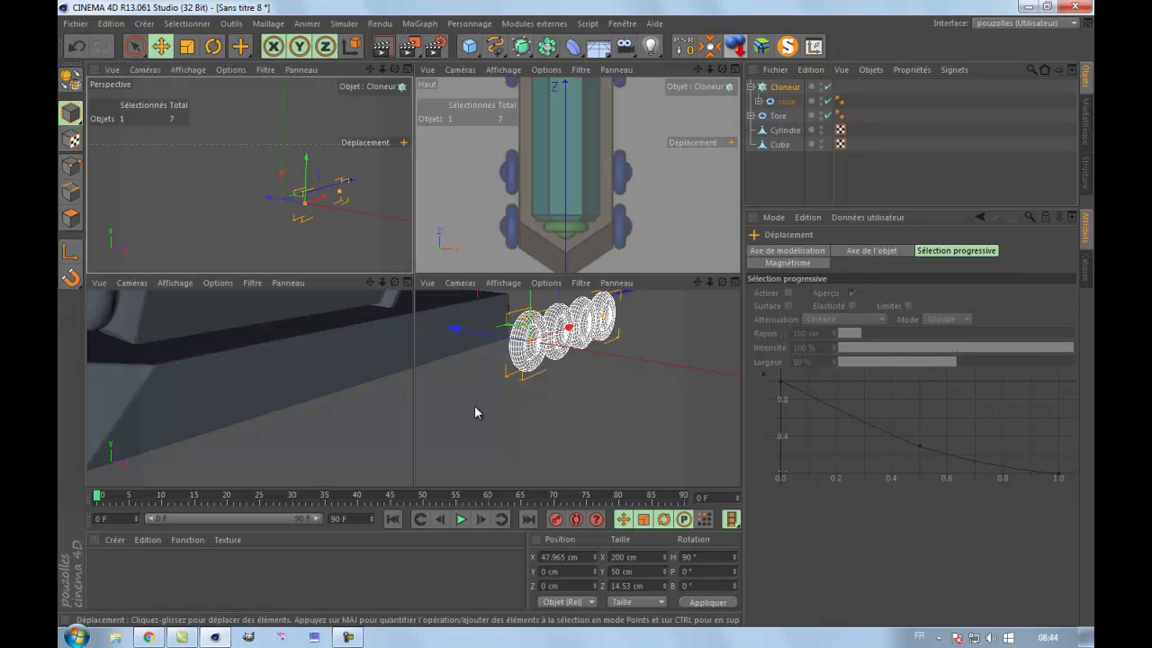
middle_click(372, 439)
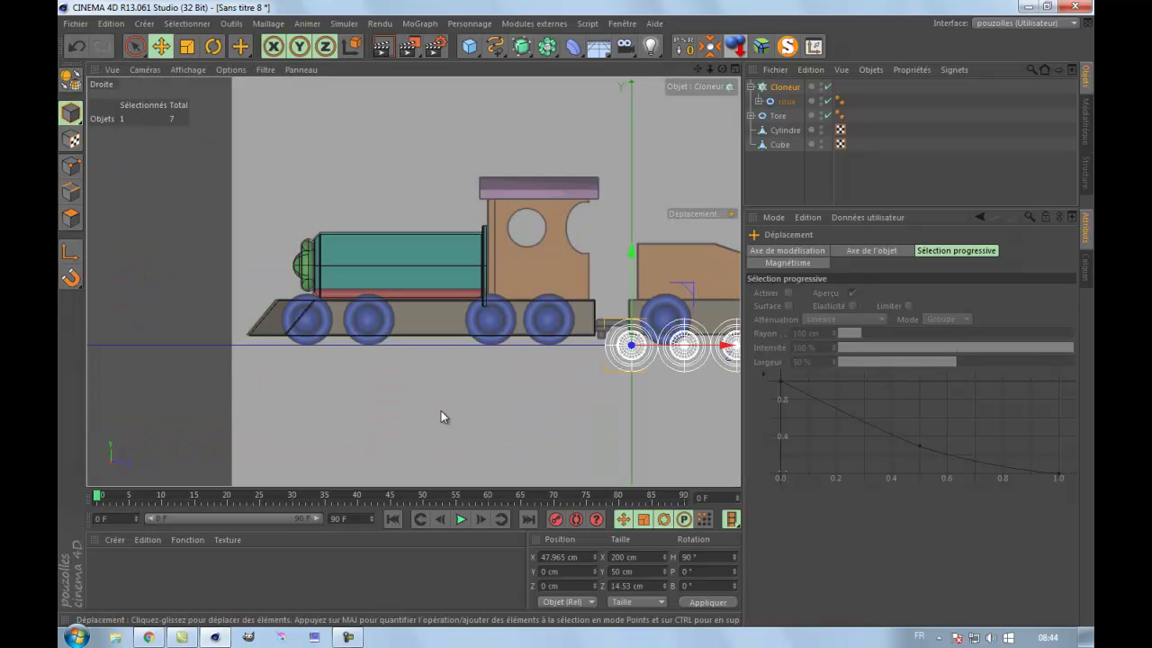
drag(668, 281, 428, 257)
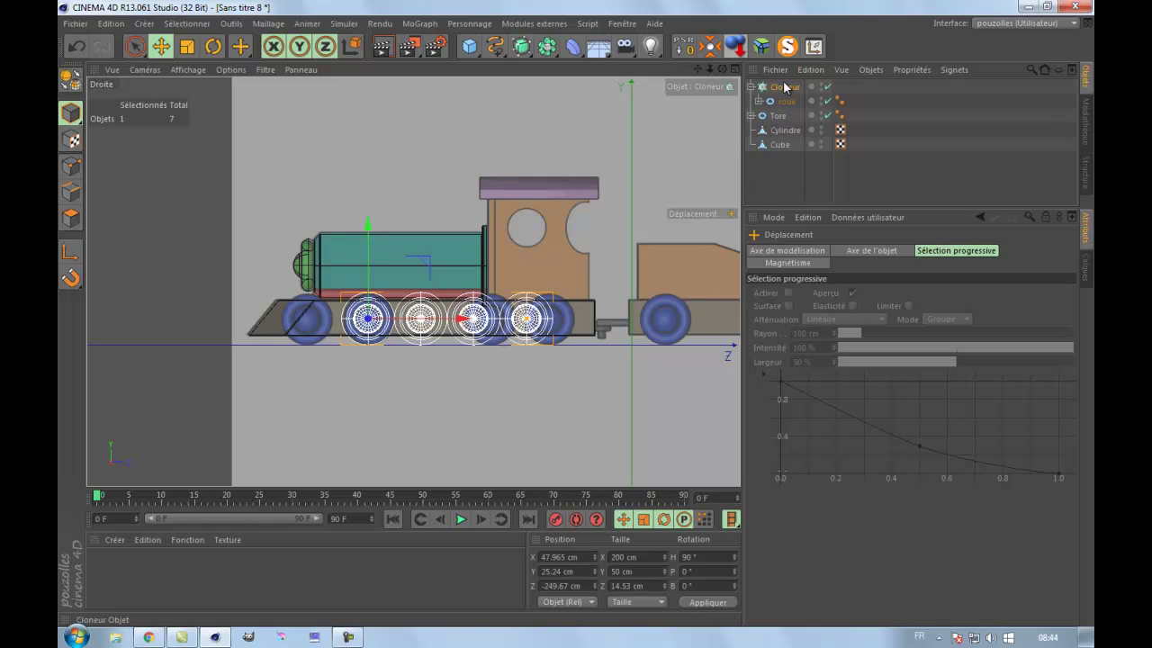
Step: Try offsets of 1 and 2 on the Cloner's wheel row, and return the offset to 0
click(784, 87)
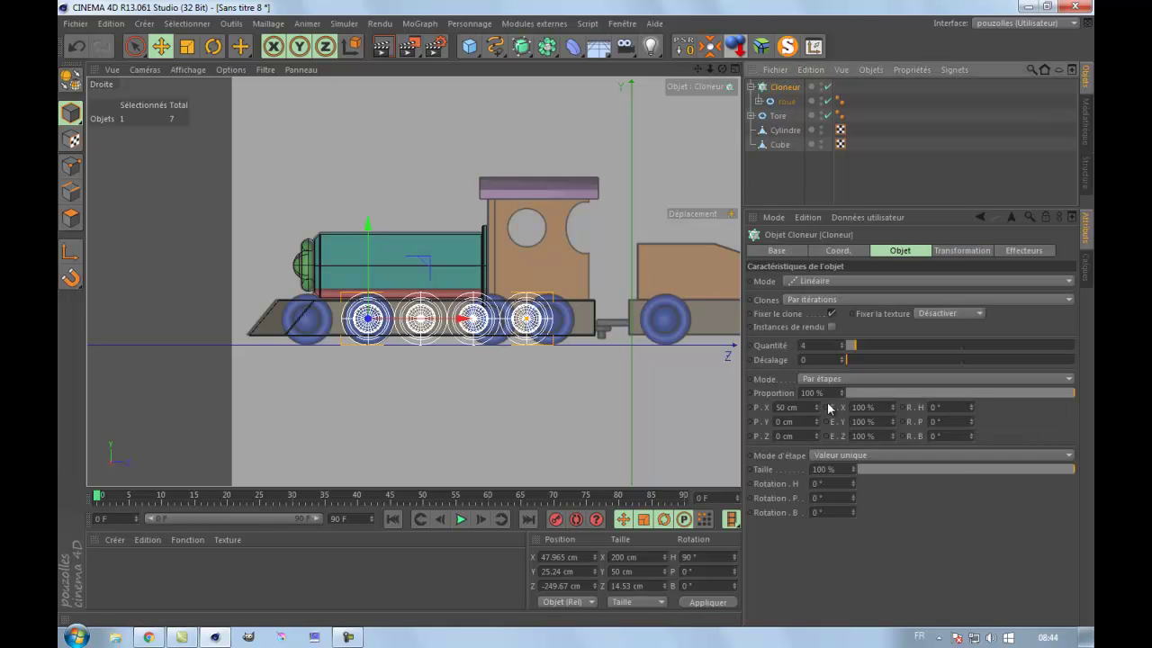
click(840, 356)
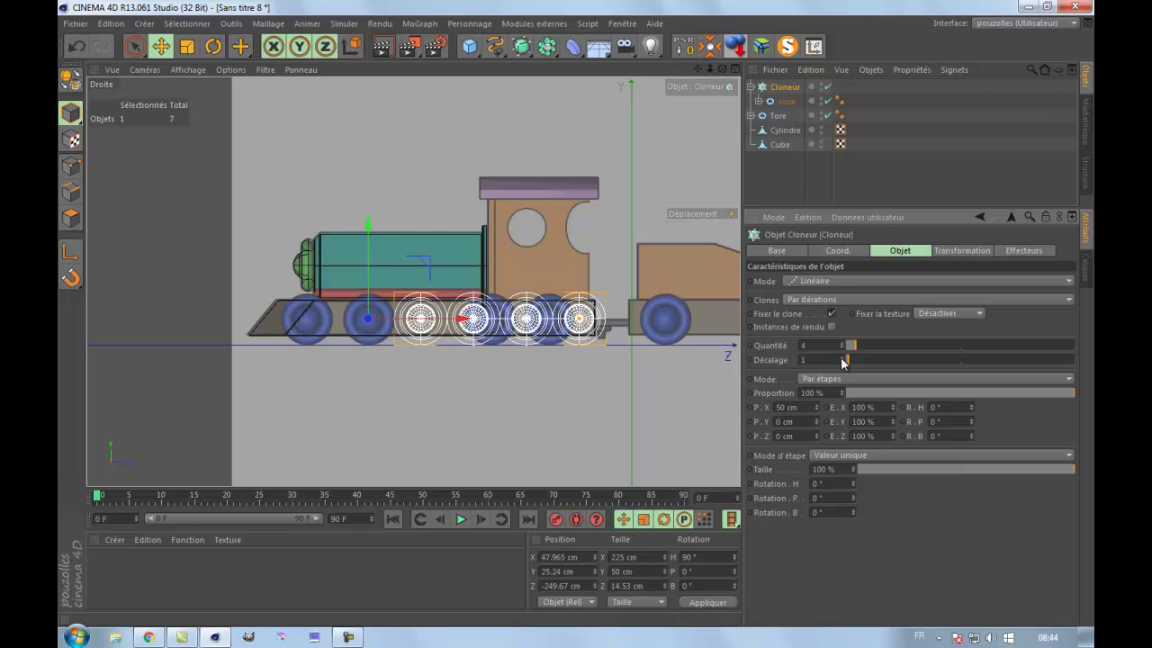
click(841, 357)
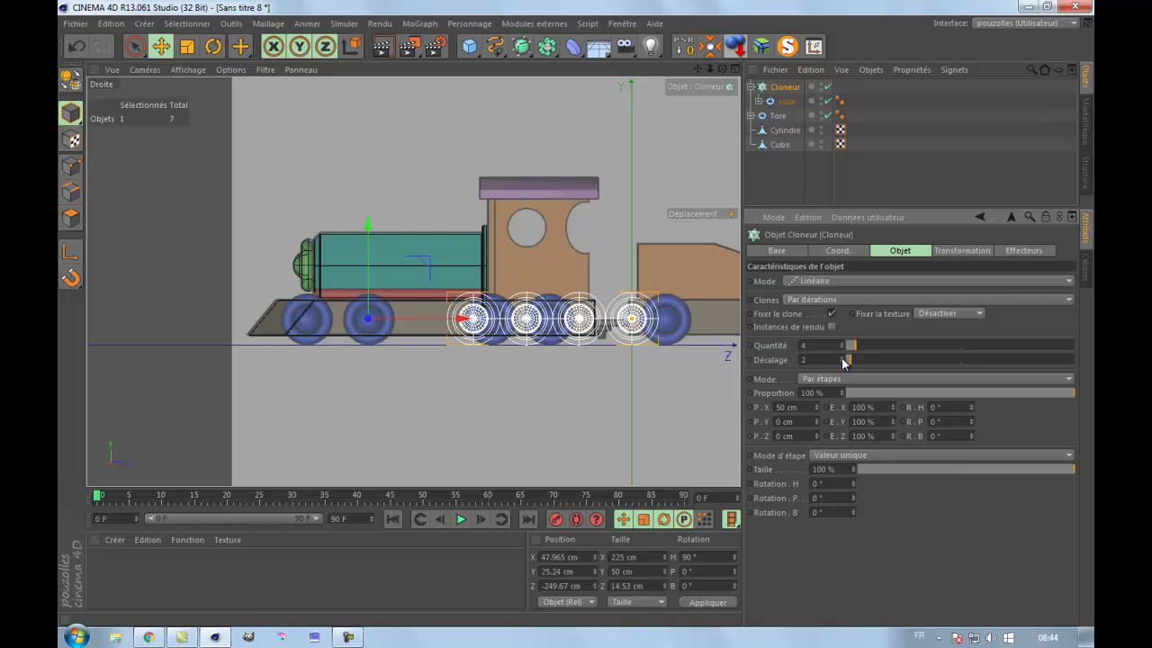
click(843, 362)
click(843, 363)
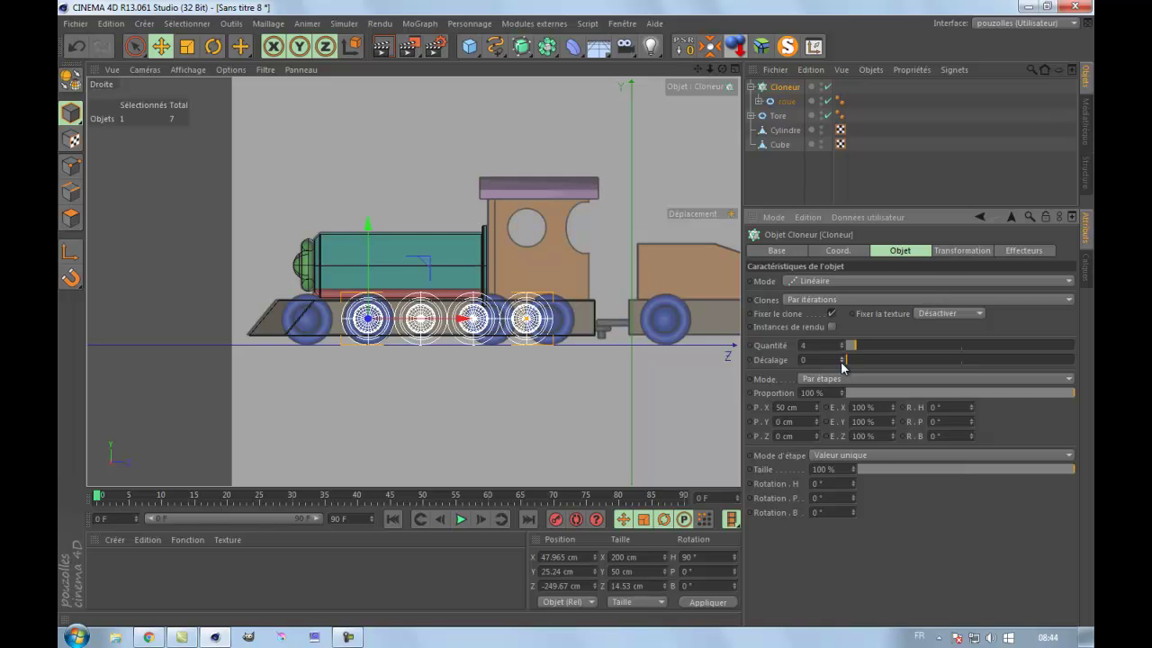
click(954, 251)
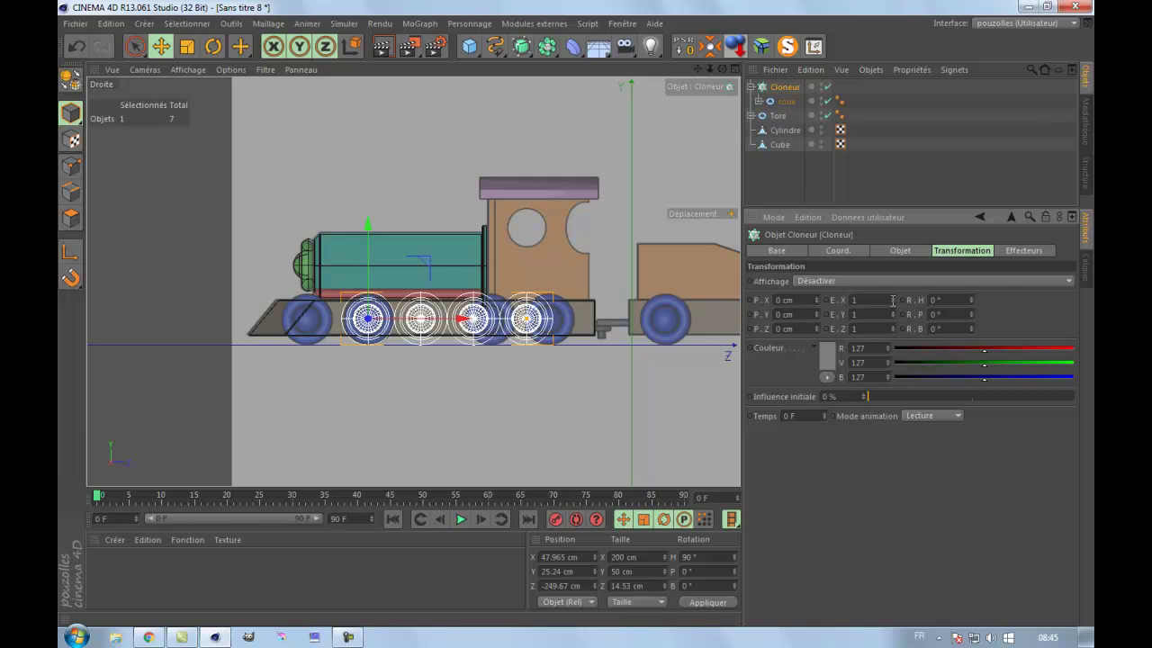
click(902, 251)
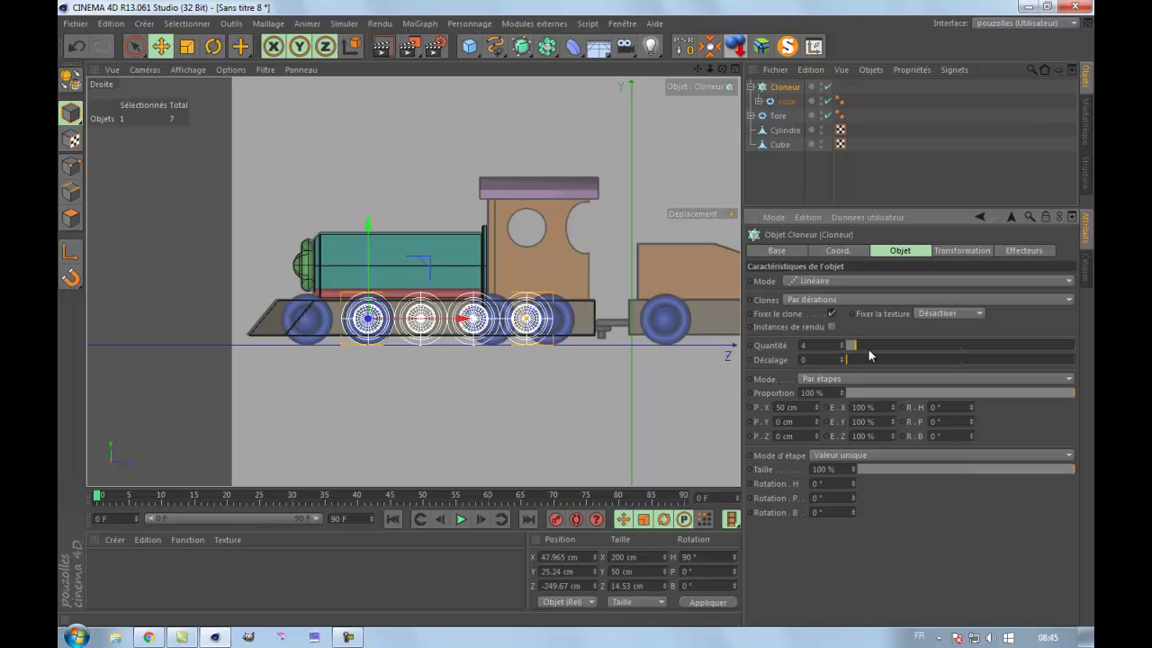
Step: Try the Cloner's Y and Z step spacing, resetting it to 0 cm, and switch the fixed-clone option off and on again
drag(848, 363, 847, 359)
click(814, 418)
click(816, 433)
double_click(783, 436)
text(0)
key(Return)
click(831, 312)
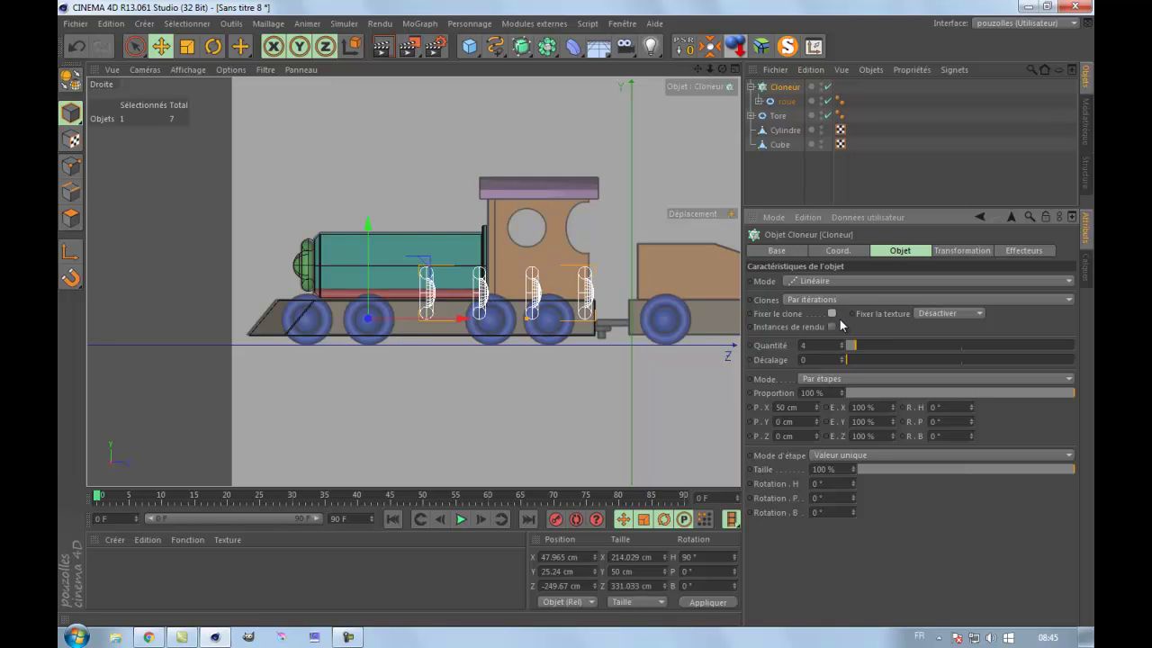
click(832, 312)
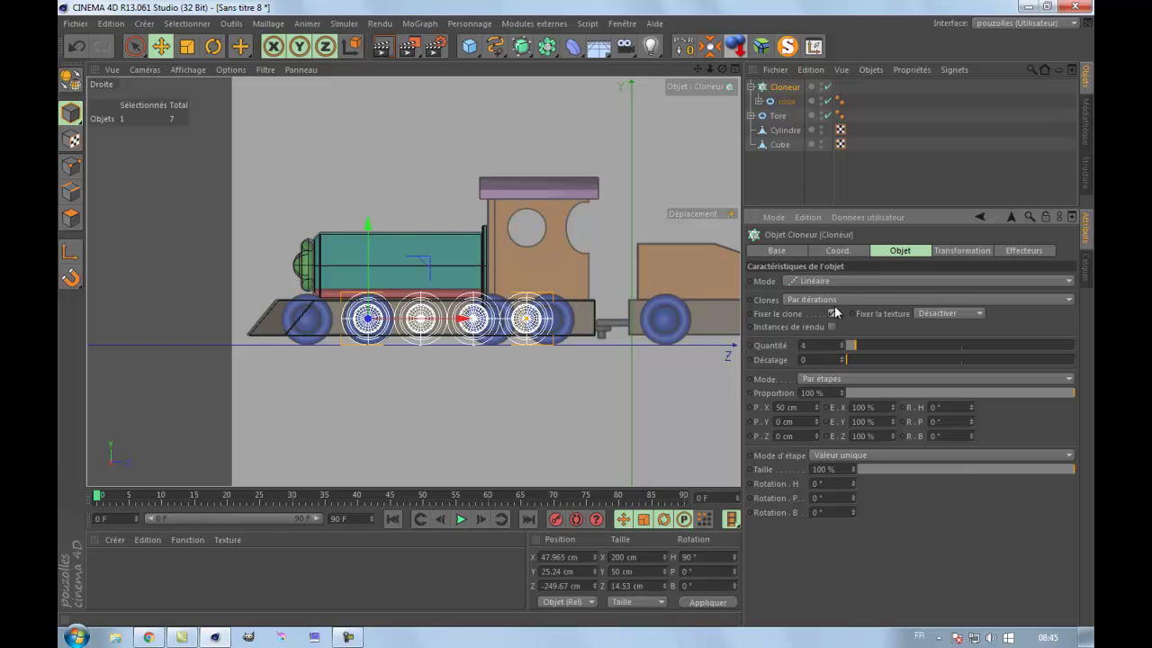
Step: Try position and rotation offsets in the Cloner's transformation settings, and reset them to 0
click(960, 249)
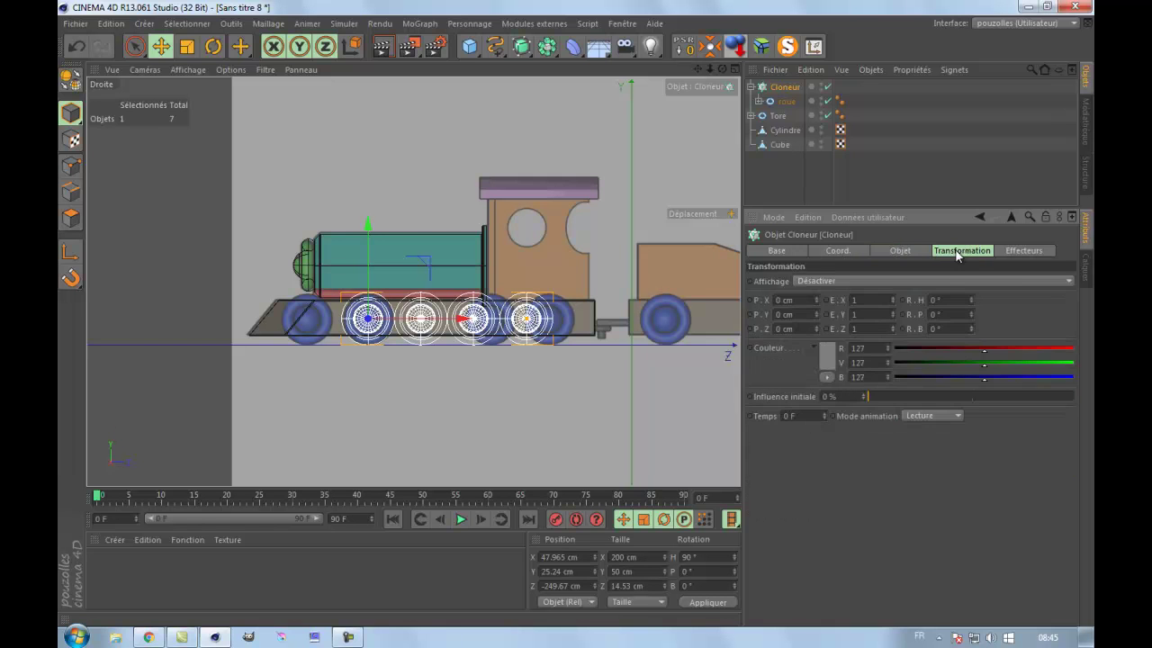
drag(816, 312, 749, 314)
text(0)
click(816, 297)
click(816, 297)
click(815, 297)
click(815, 297)
click(815, 302)
click(813, 303)
click(813, 303)
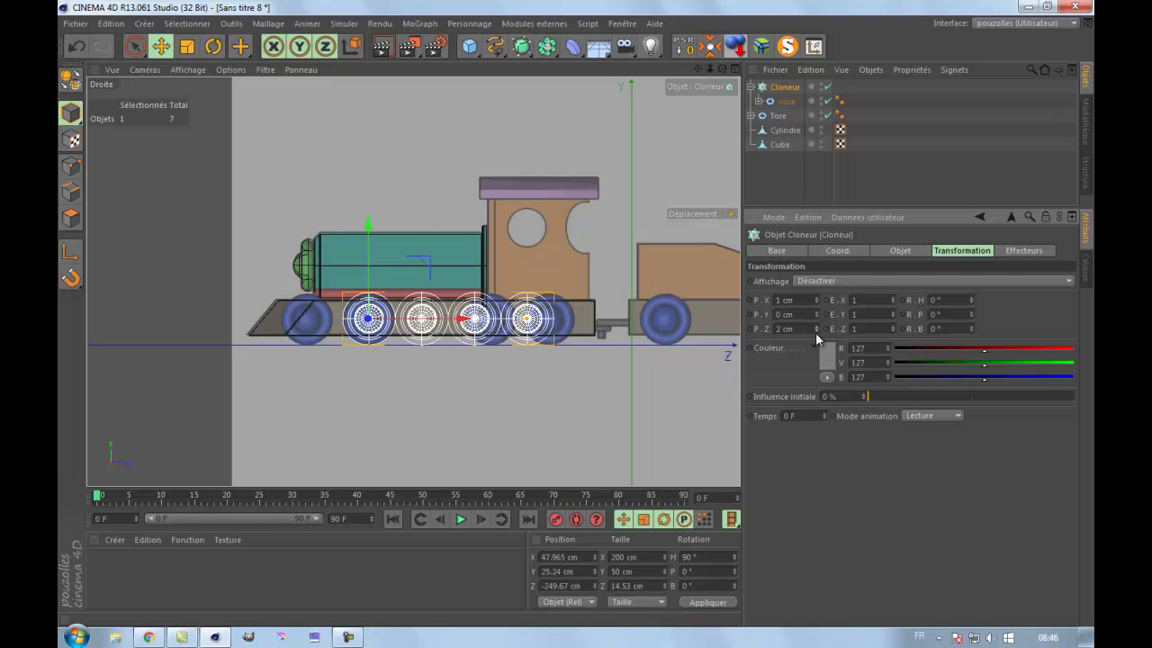
click(815, 302)
mouse_move(971, 310)
mouse_down()
mouse_move(971, 291)
mouse_move(971, 320)
mouse_move(900, 310)
mouse_up()
text(0)
key(Return)
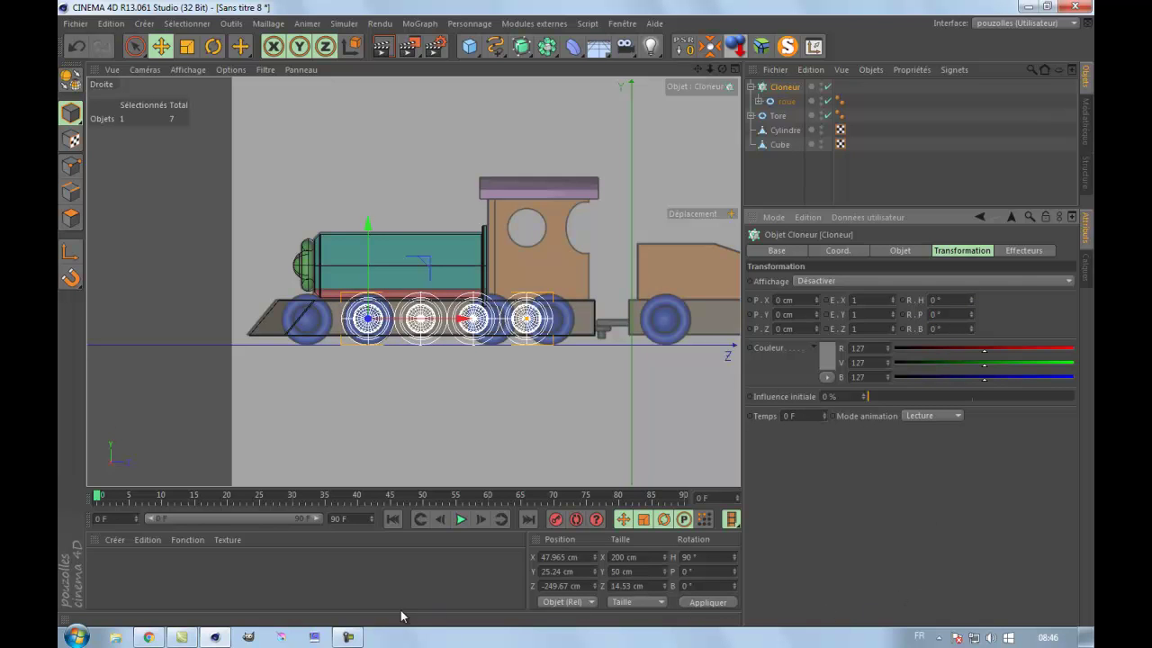
click(347, 637)
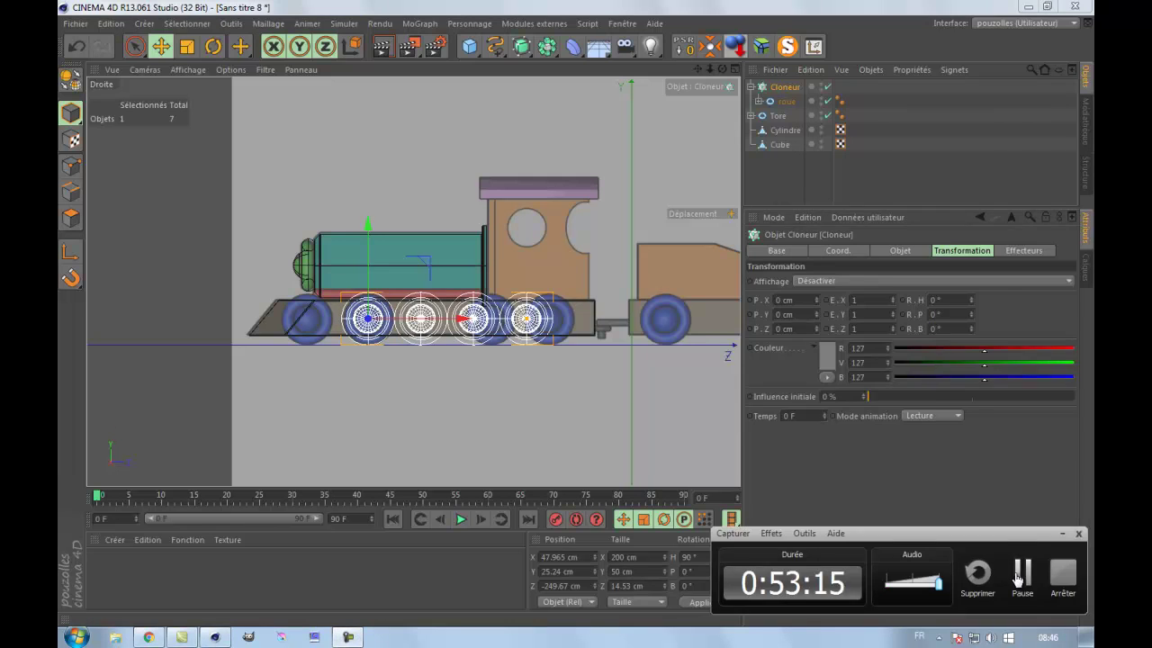
click(1018, 578)
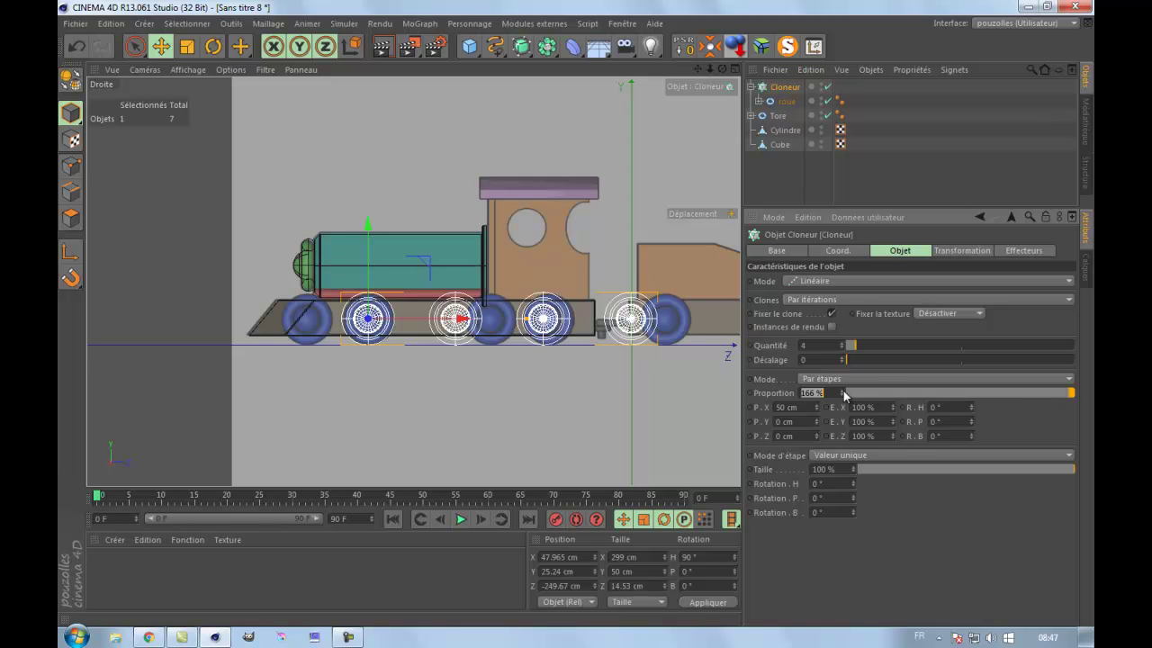
Step: Set the Cloner's proportion to 145 % and move it to about Z -306.3 cm, placing its first clone over the front reference wheel
text(100)
key(Return)
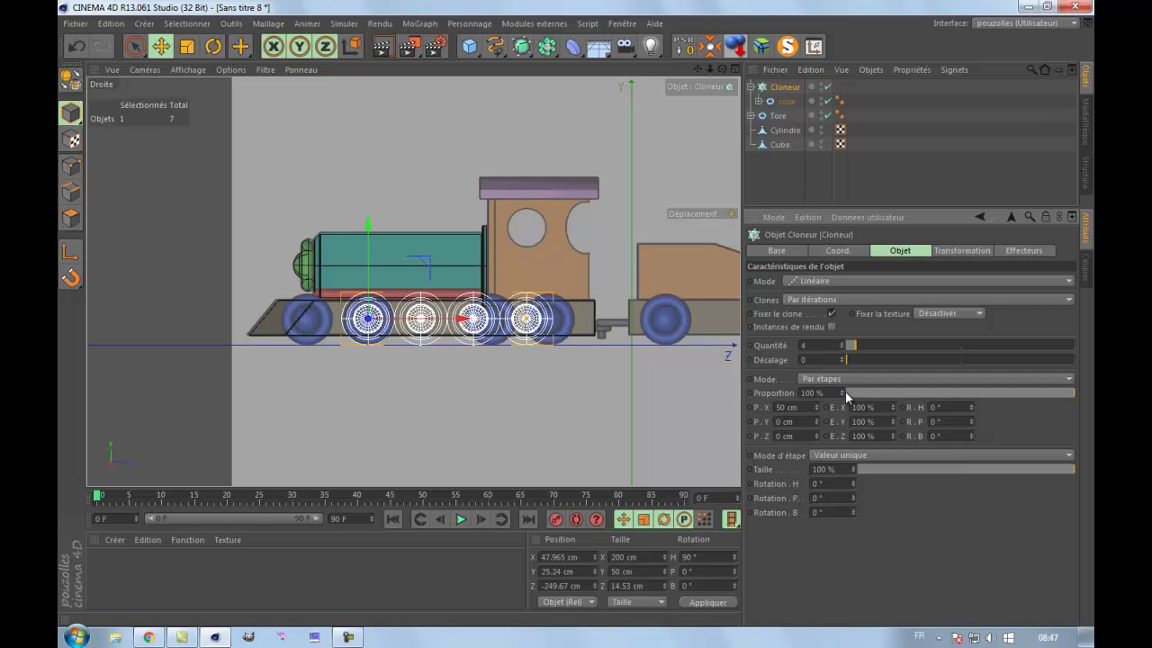
drag(842, 390, 840, 386)
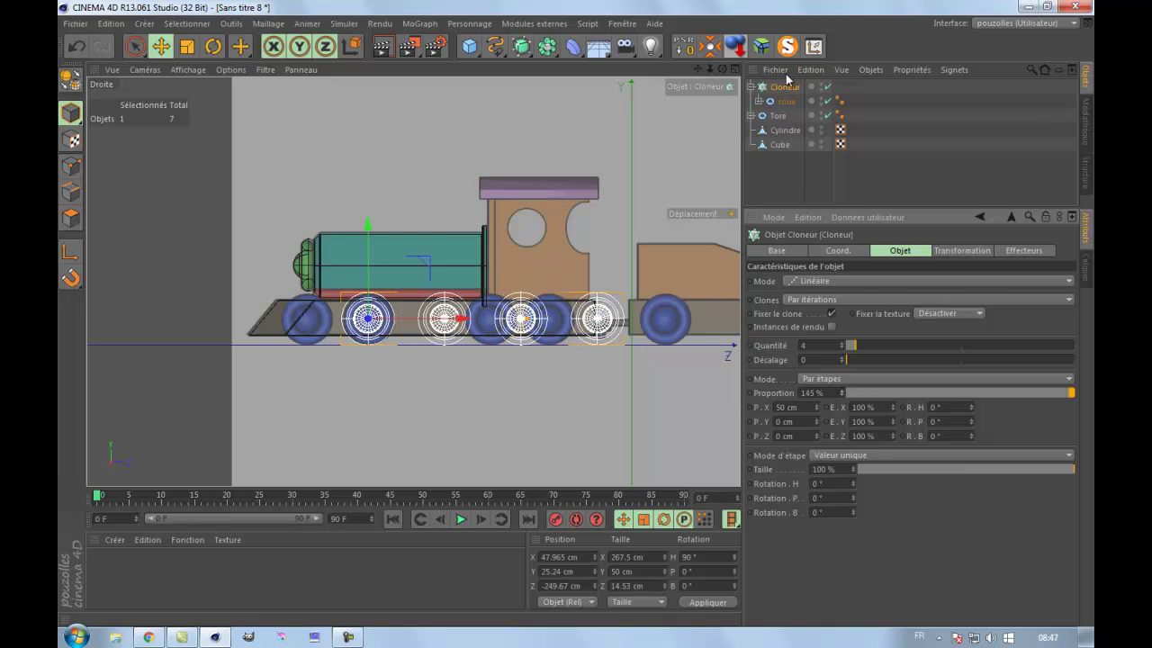
drag(459, 318, 402, 327)
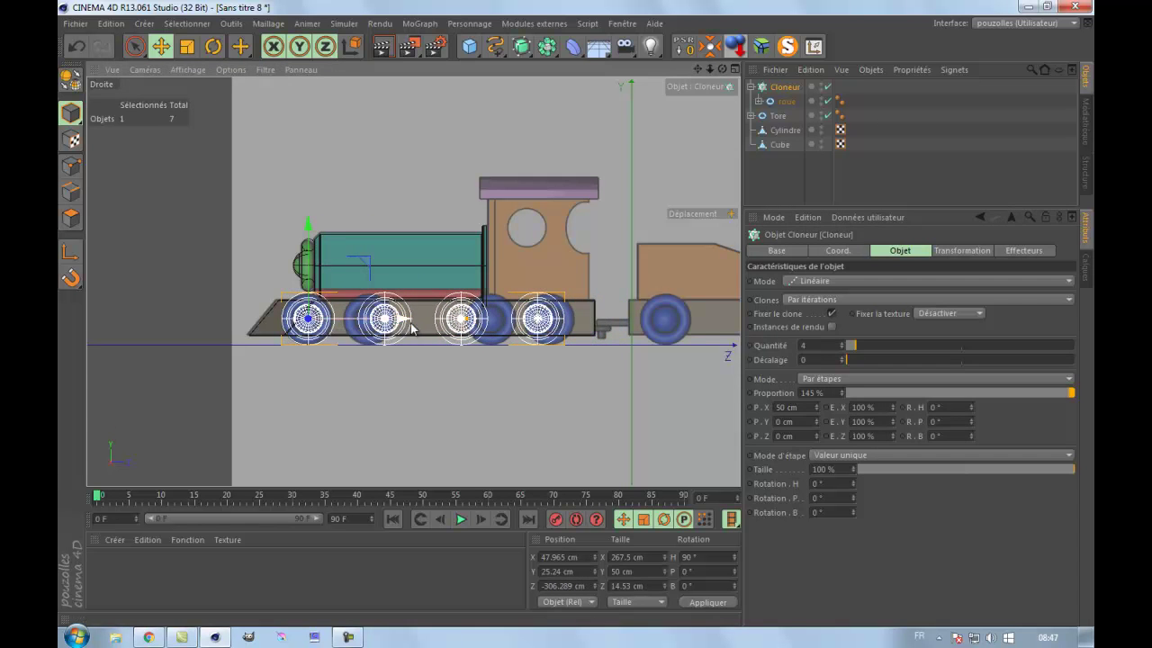
Step: Set the Cloner's proportion to 153 % so the last clone lines up with the locomotive's rearmost reference wheel
click(840, 390)
click(841, 391)
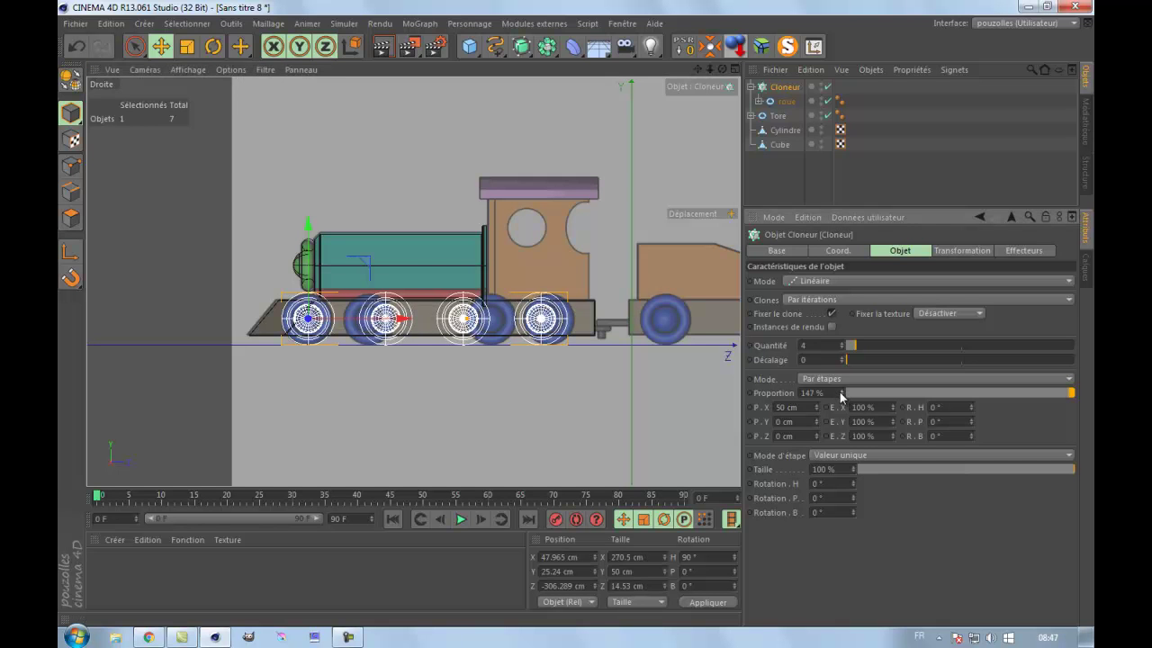
click(841, 393)
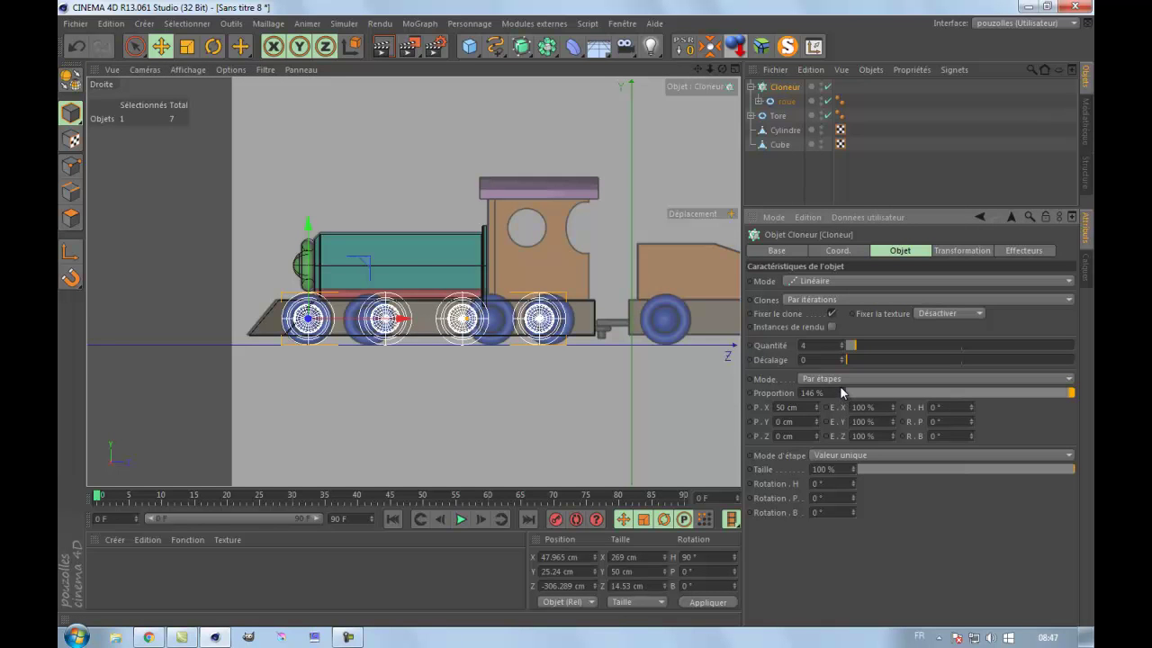
click(840, 388)
click(840, 389)
click(841, 388)
click(840, 389)
click(840, 389)
click(841, 388)
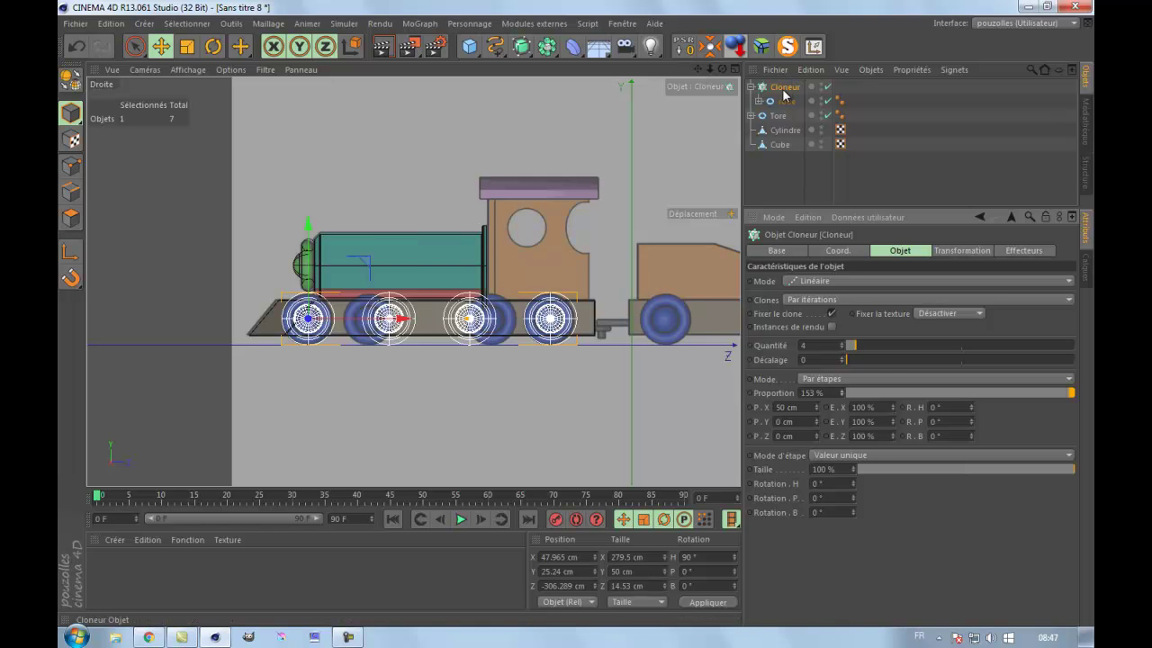
Step: In the top view, move the Cloner outward to about X 56.6 cm so the wheels sit beside the chassis
middle_click(455, 162)
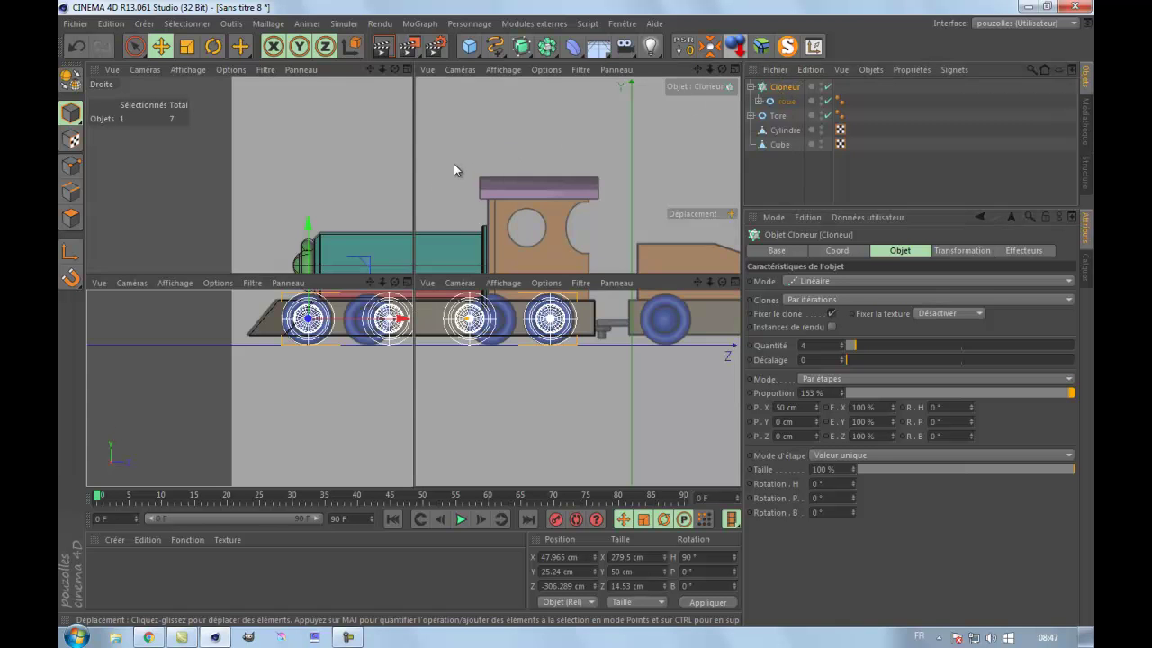
middle_click(467, 223)
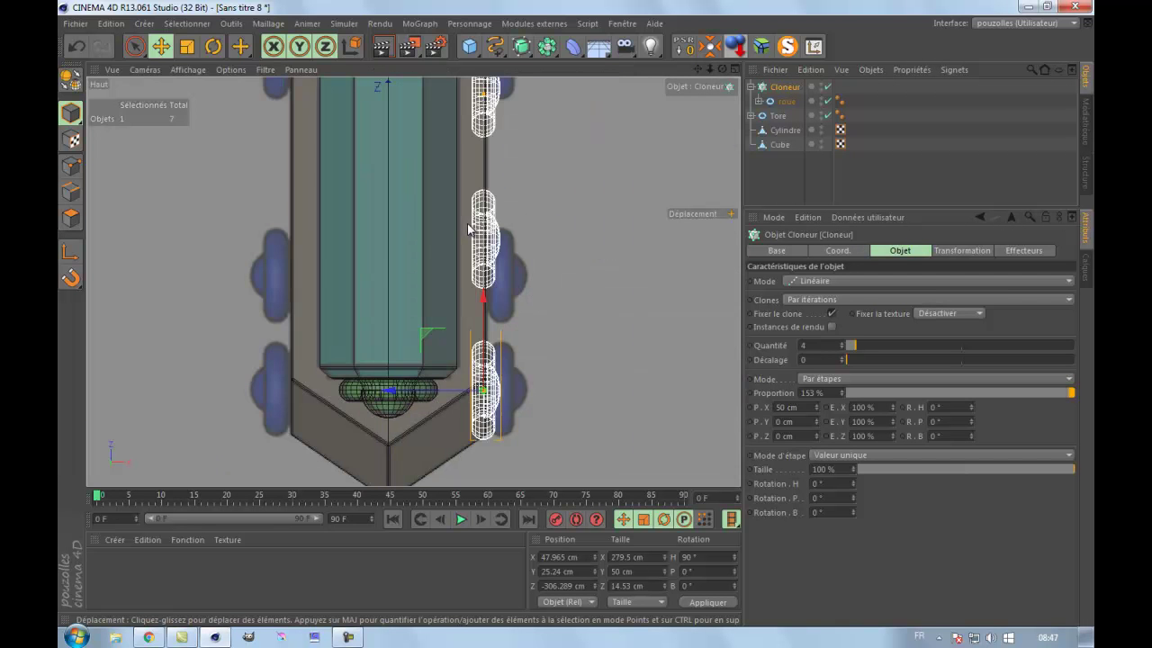
scroll(566, 259, down, 2)
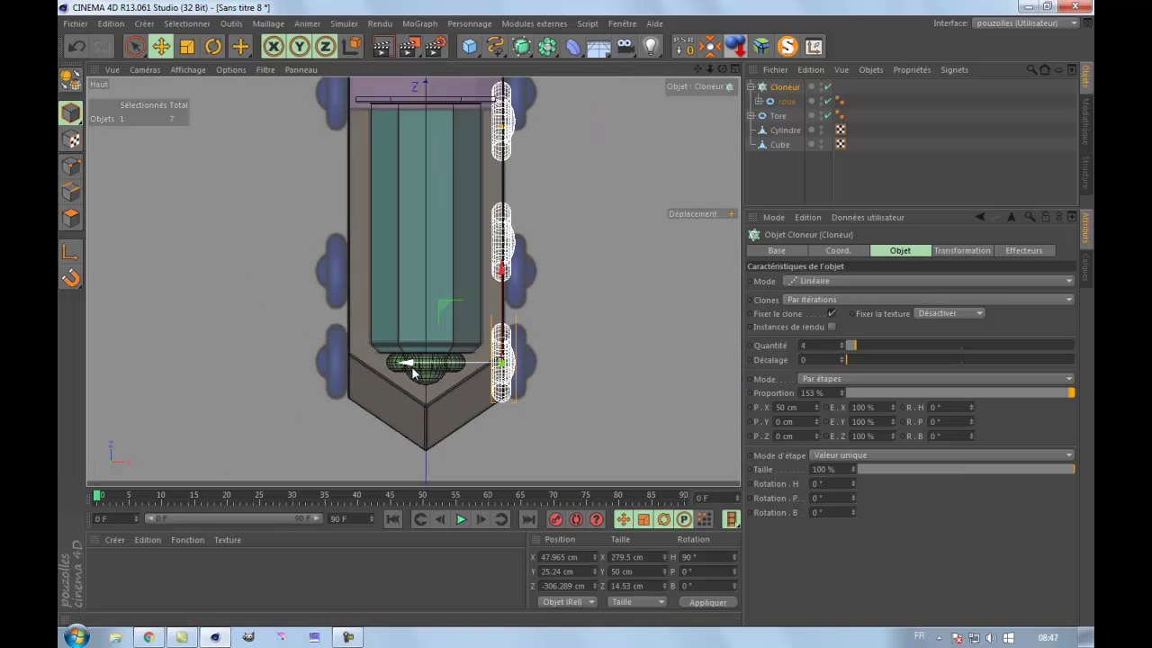
drag(409, 372, 418, 367)
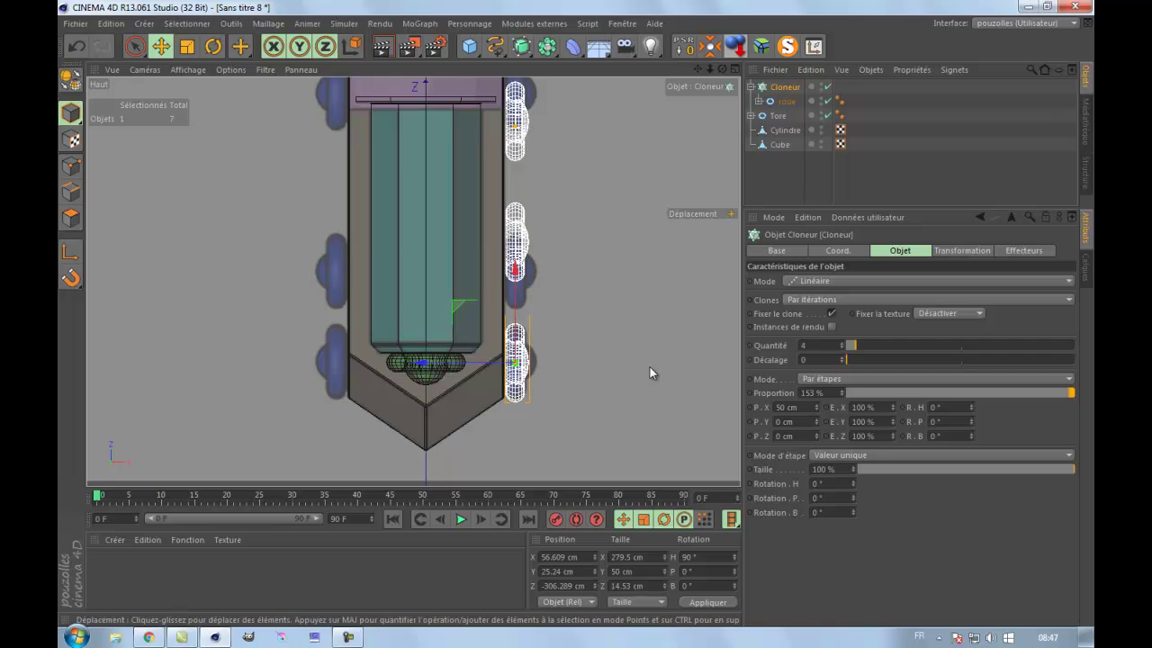
scroll(649, 367, down, 2)
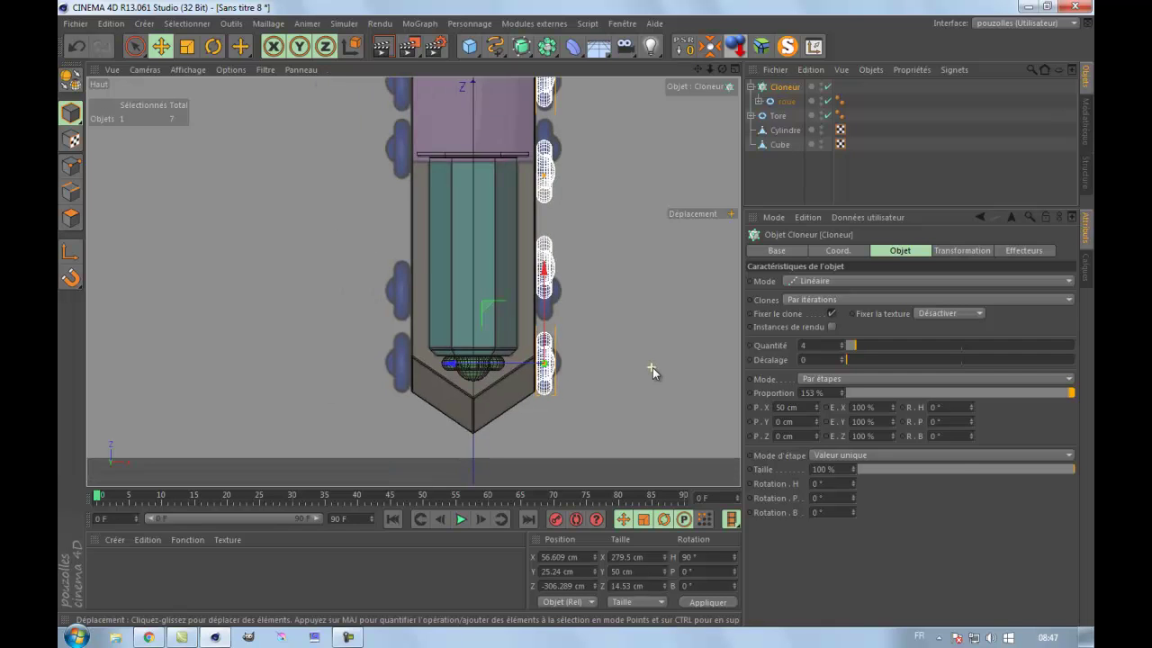
Step: Try a Y step spacing of 3 cm on the Cloner and reset it to 0 cm
click(816, 418)
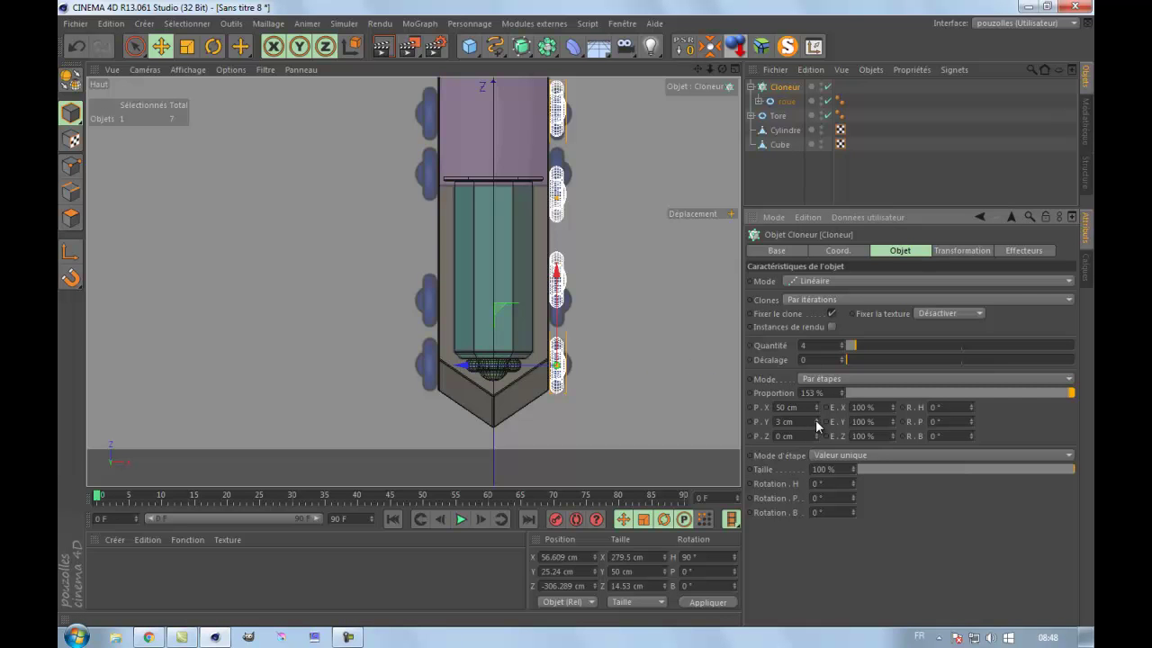
drag(798, 420, 772, 420)
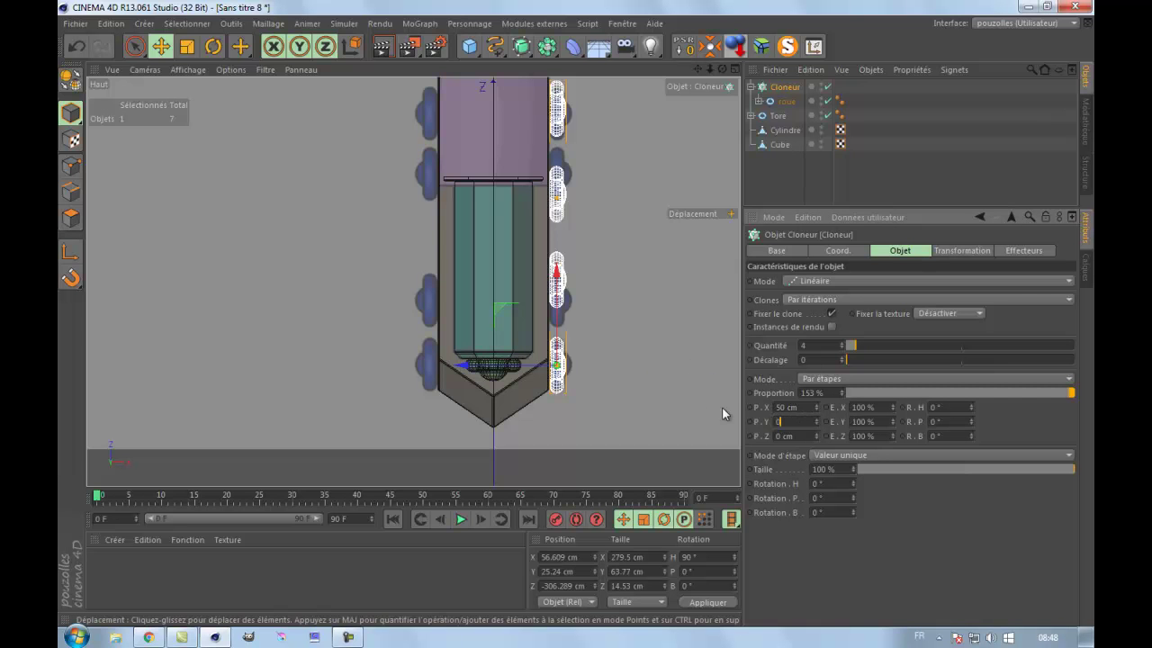
click(654, 369)
Step: Add a Symmetry object and make the Cloner its child to mirror the wheel row onto the locomotive's other side
click(784, 87)
scroll(591, 218, down, 2)
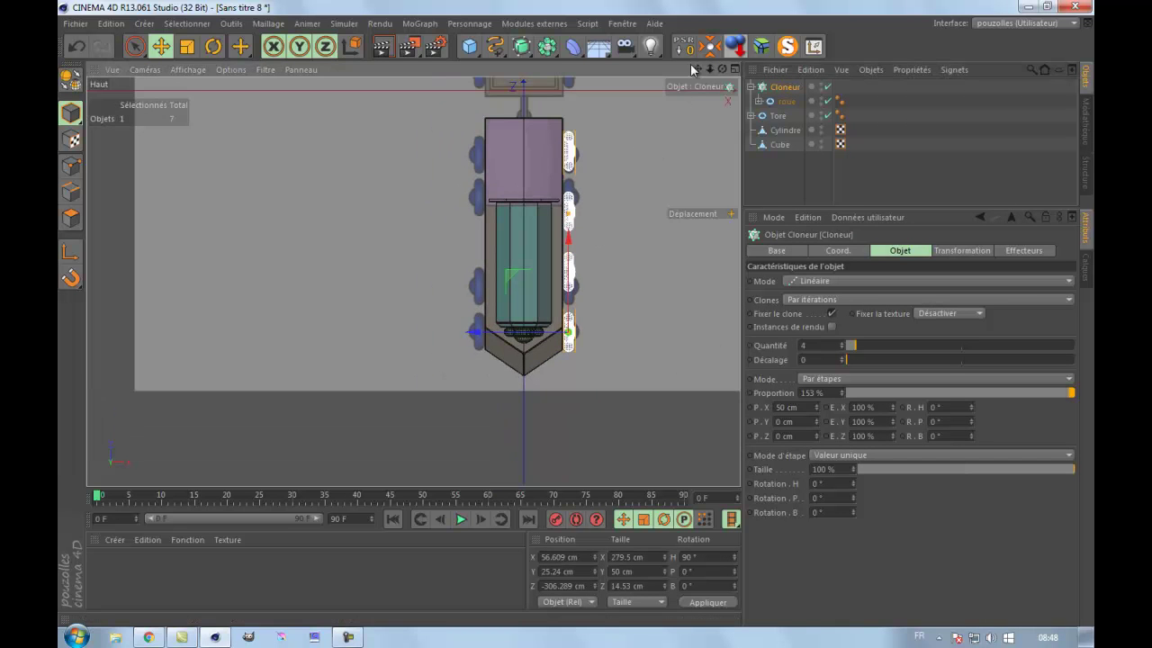
drag(698, 70, 593, 123)
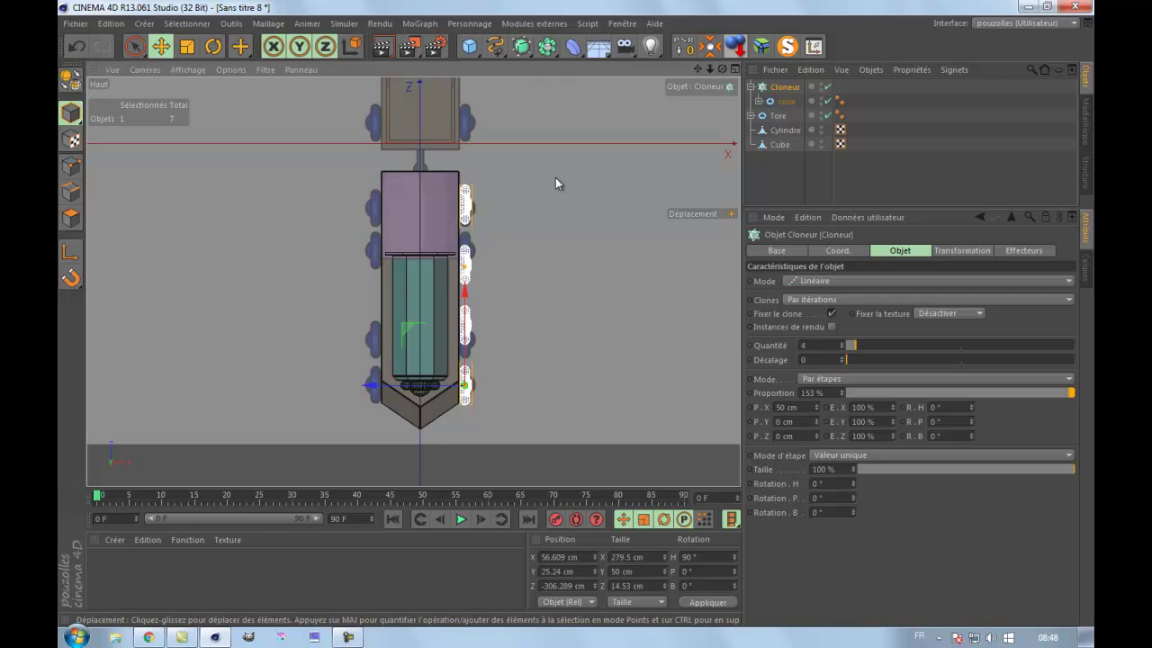
click(750, 87)
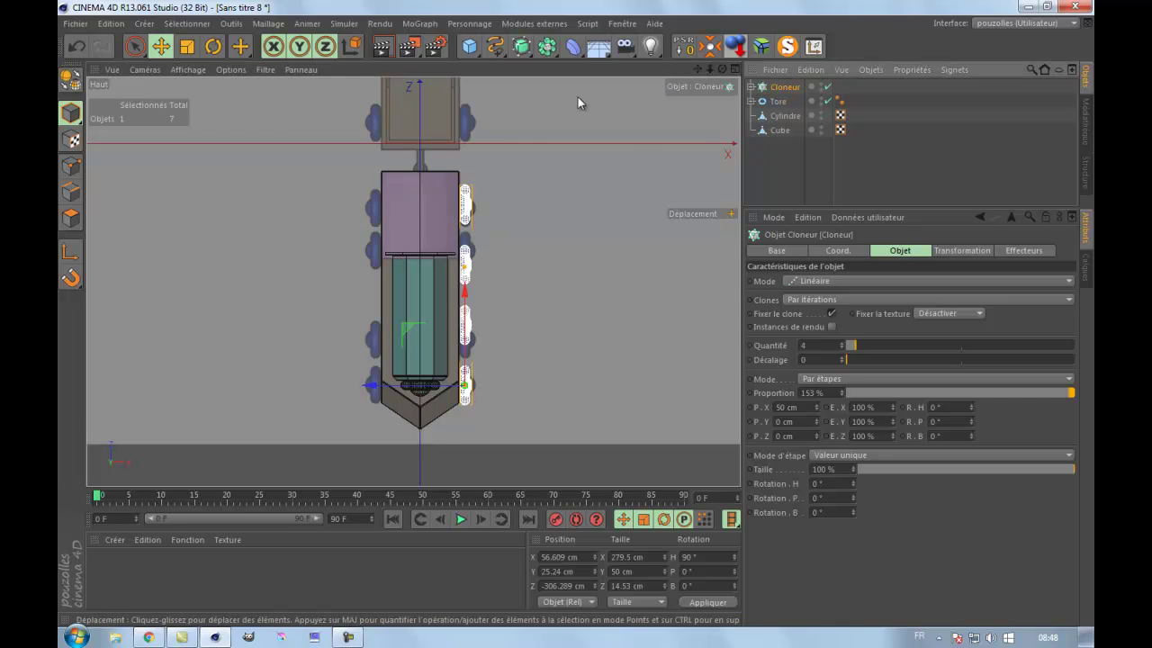
click(546, 47)
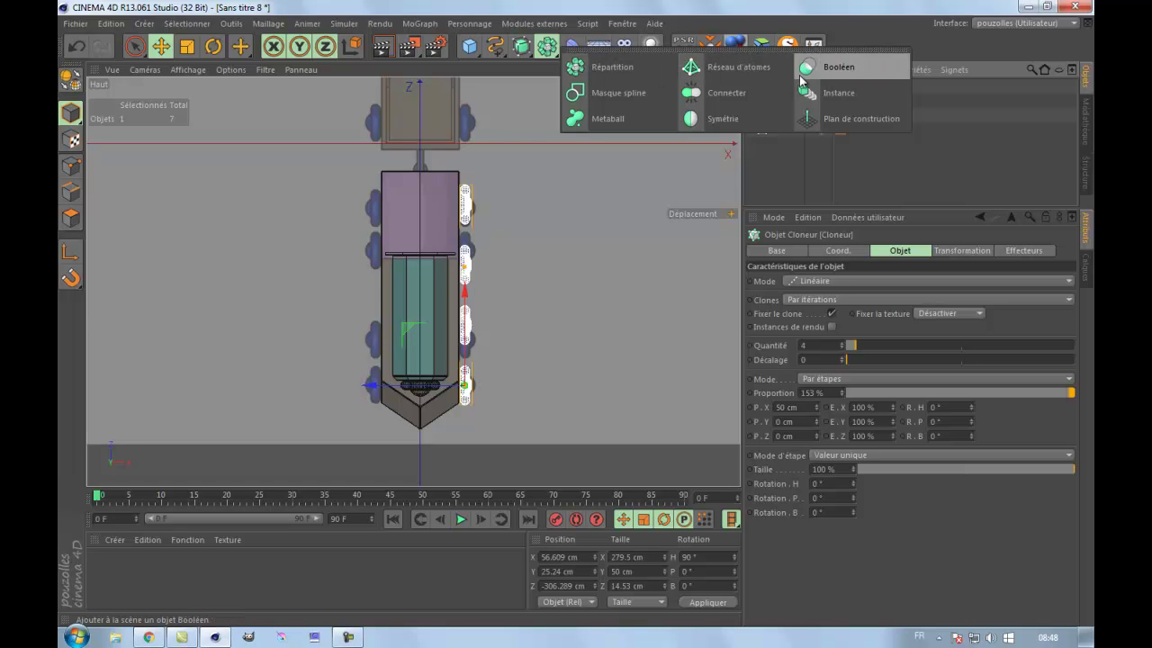
click(721, 119)
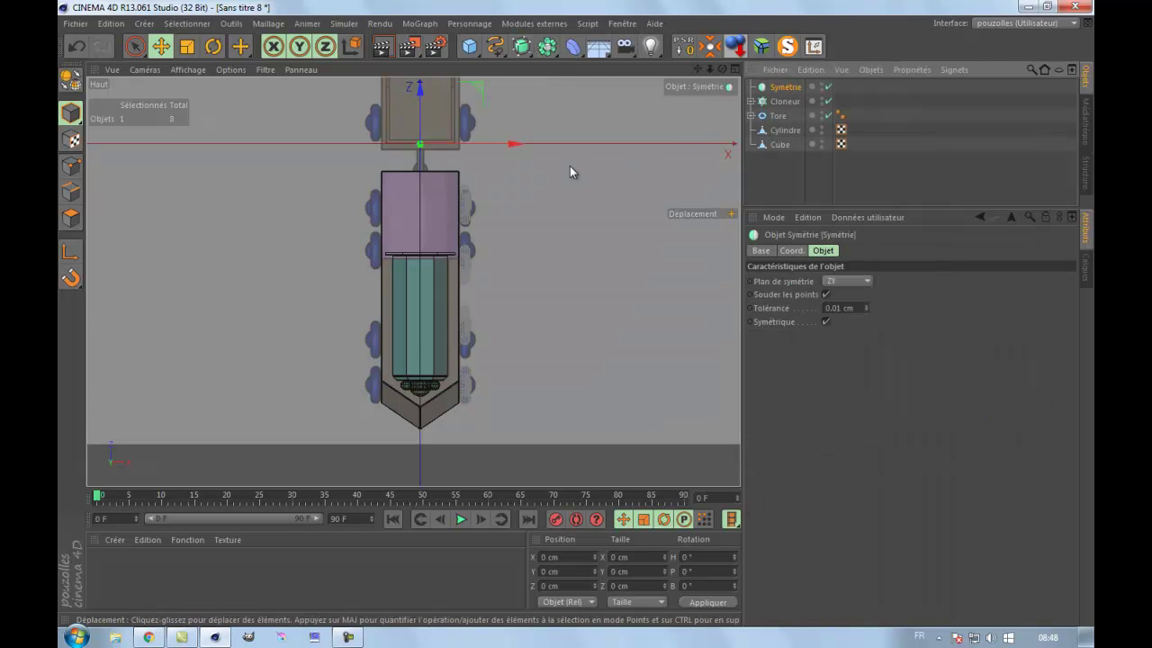
drag(781, 102, 783, 90)
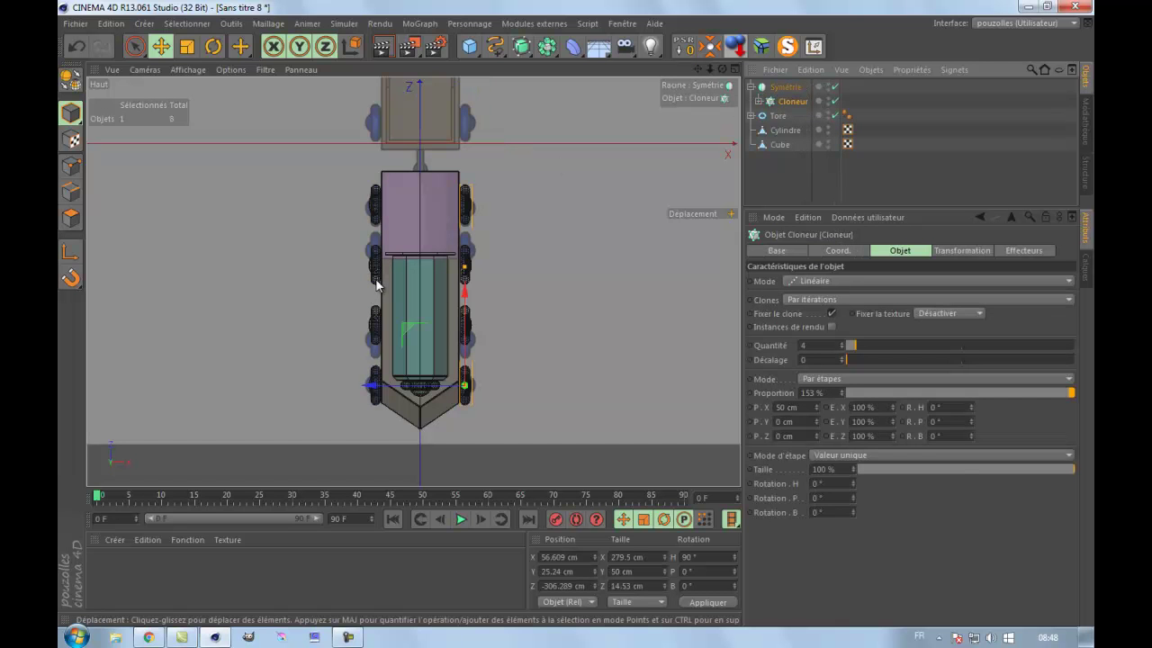
Step: Try XY as the Symmetry object's mirror plane in the top view and set it back to ZY
click(785, 87)
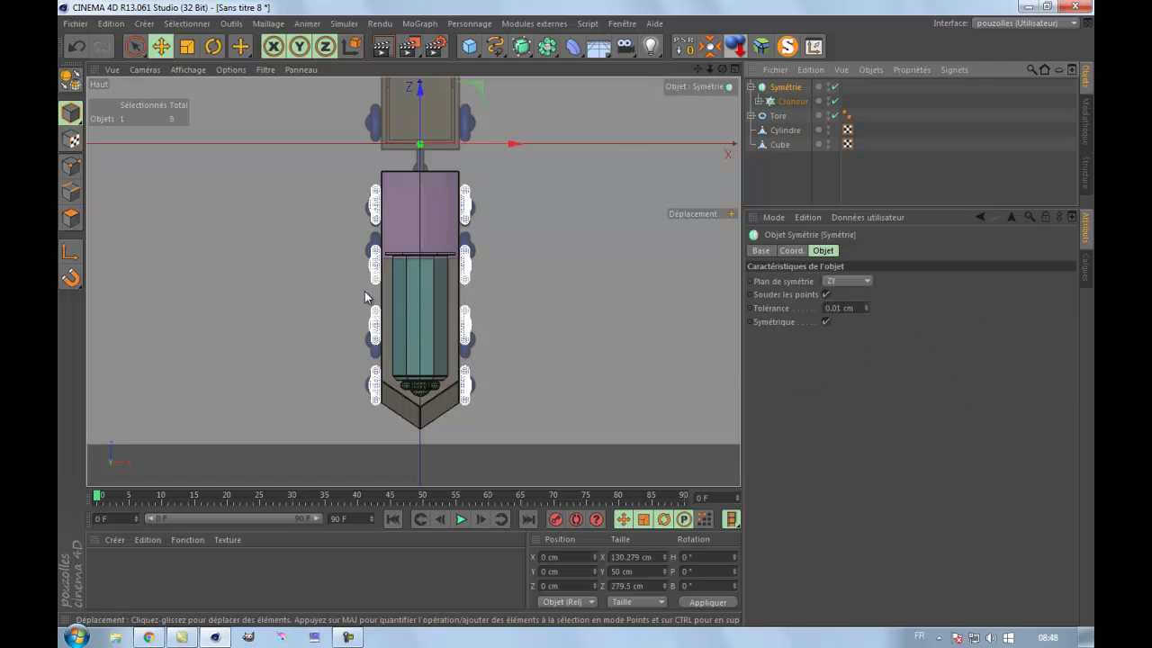
scroll(365, 294, up, 2)
scroll(366, 293, up, 2)
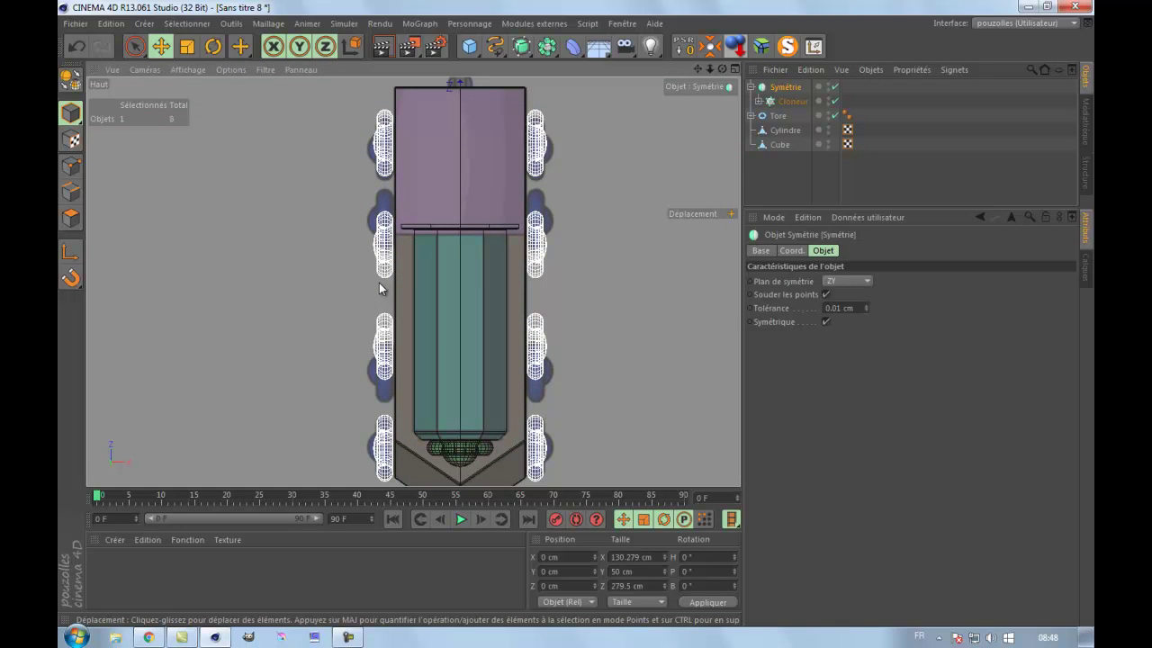
click(864, 281)
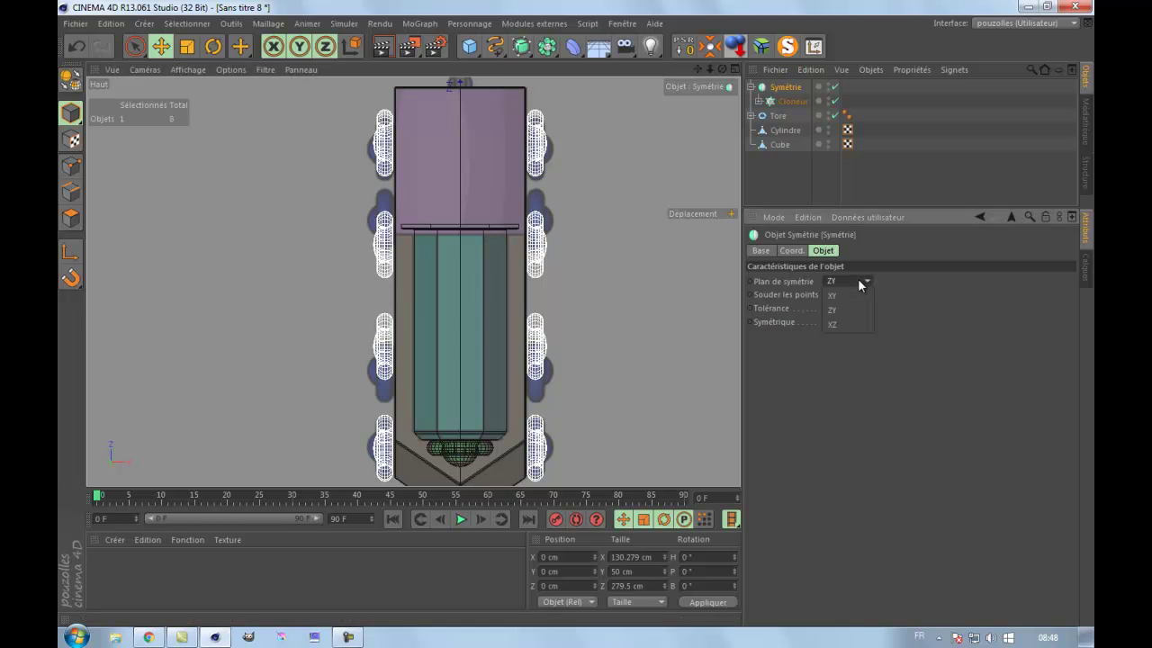
click(846, 295)
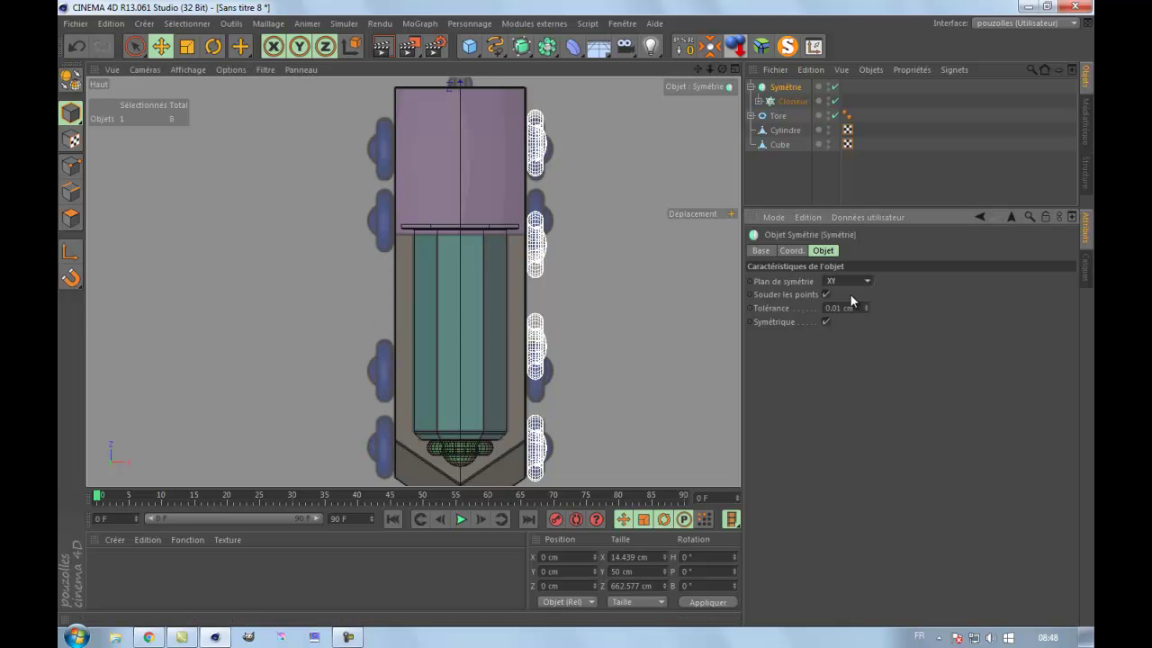
click(849, 281)
click(845, 309)
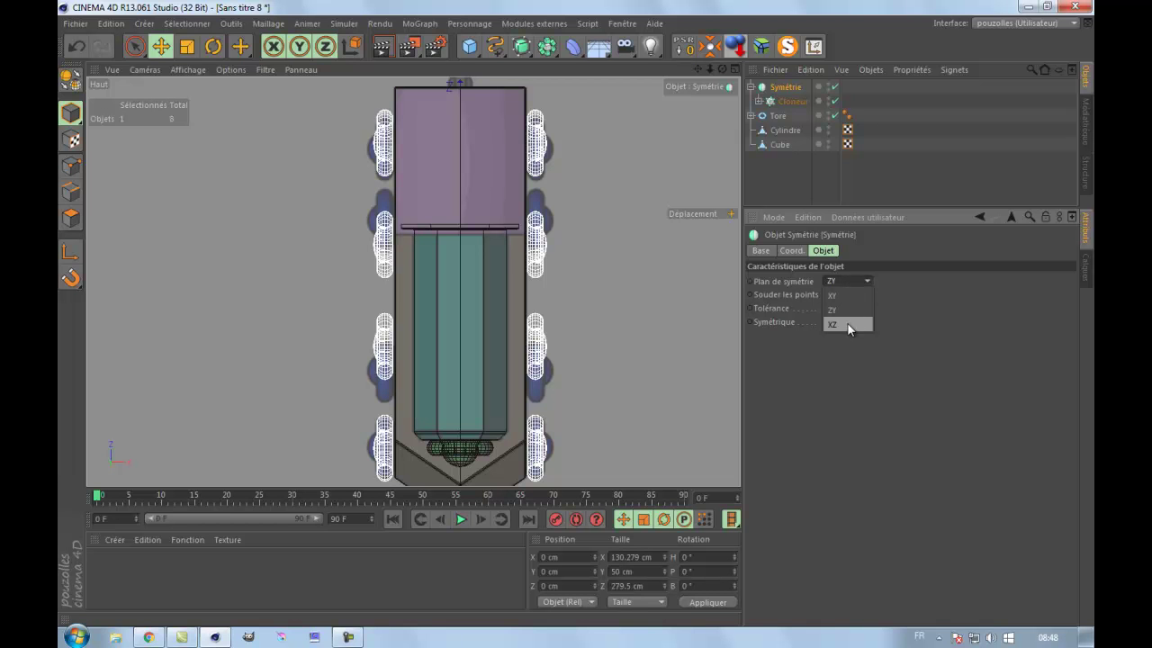
Step: Try the XZ and XY mirror planes on the Symmetry object, comparing them in perspective, and restore ZY
click(847, 324)
scroll(266, 308, down, 3)
middle_click(266, 309)
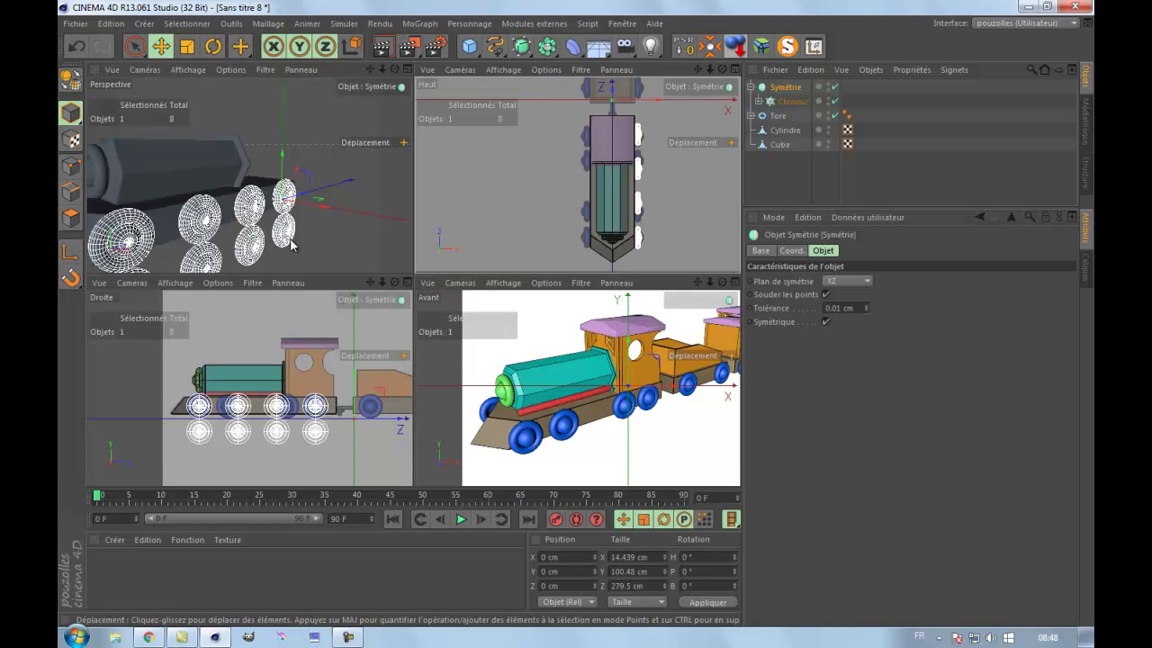
middle_click(290, 237)
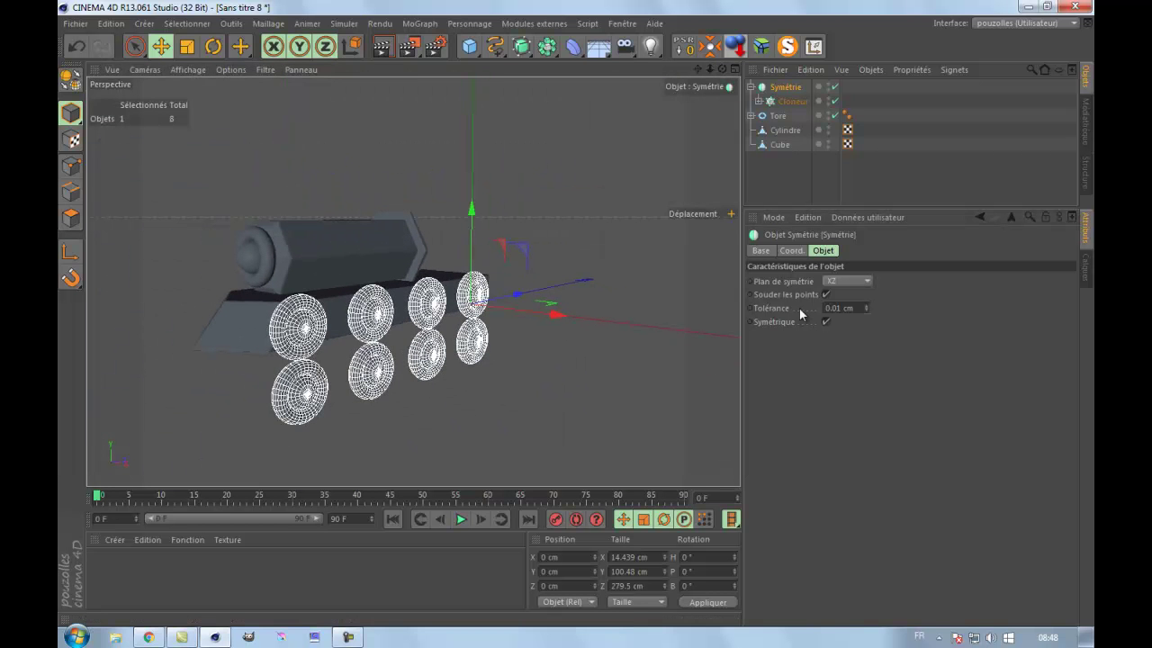
click(851, 281)
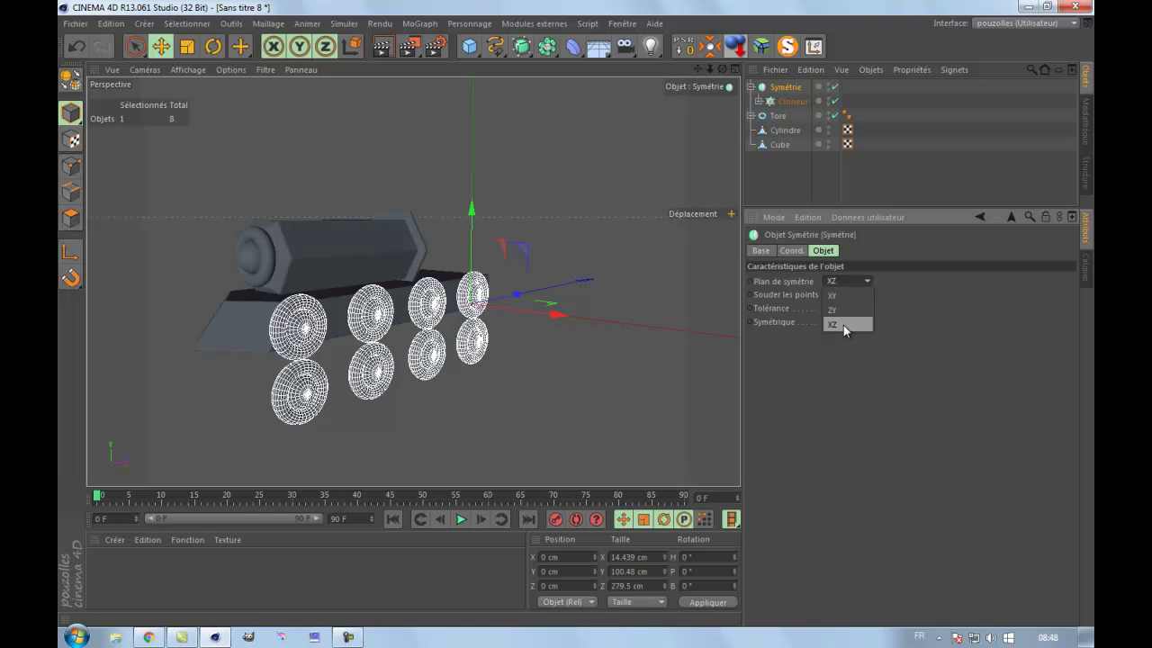
click(843, 295)
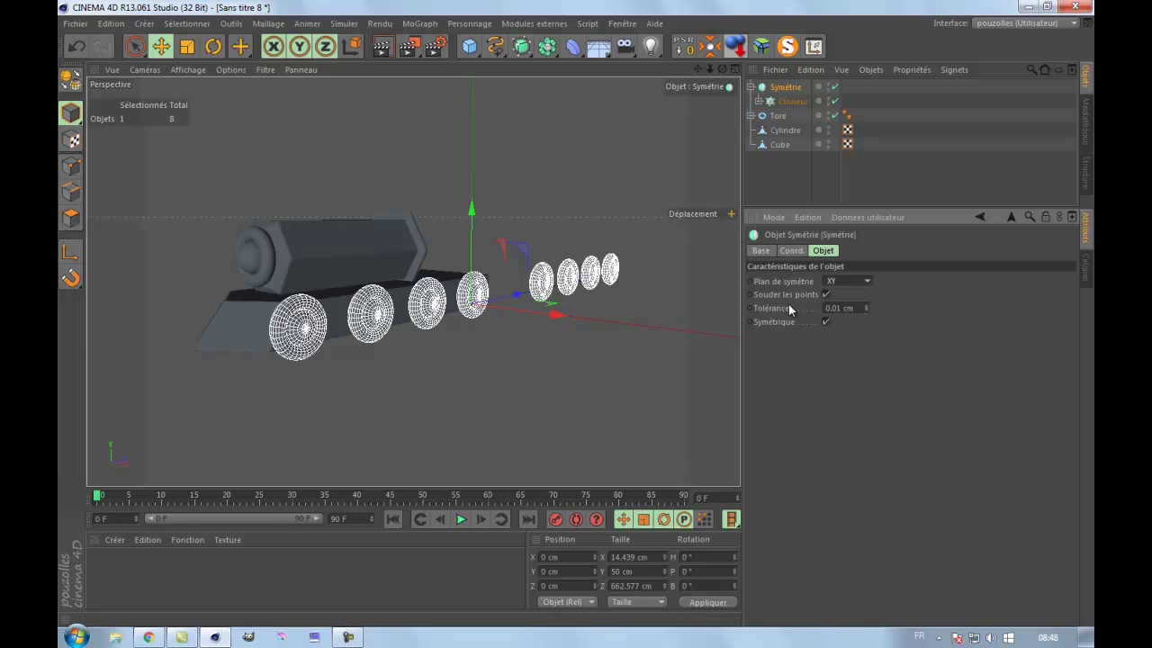
click(856, 281)
click(843, 310)
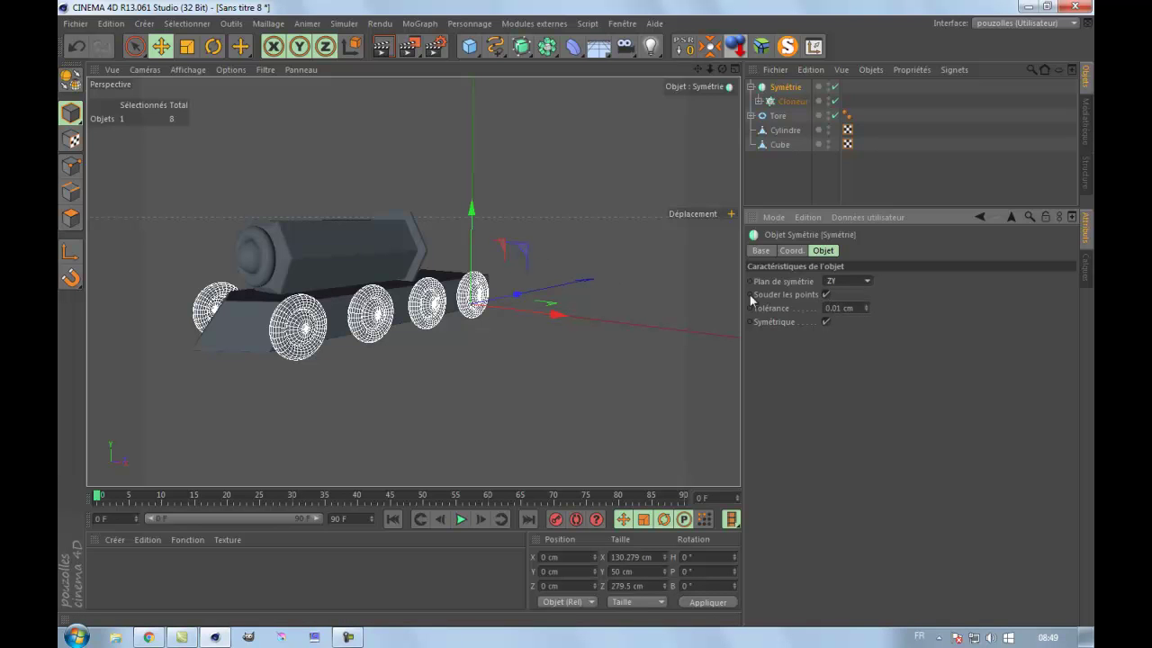
Step: Render the perspective view to check the locomotive with its mirrored wheels, and return to the four-view layout
drag(722, 69, 674, 70)
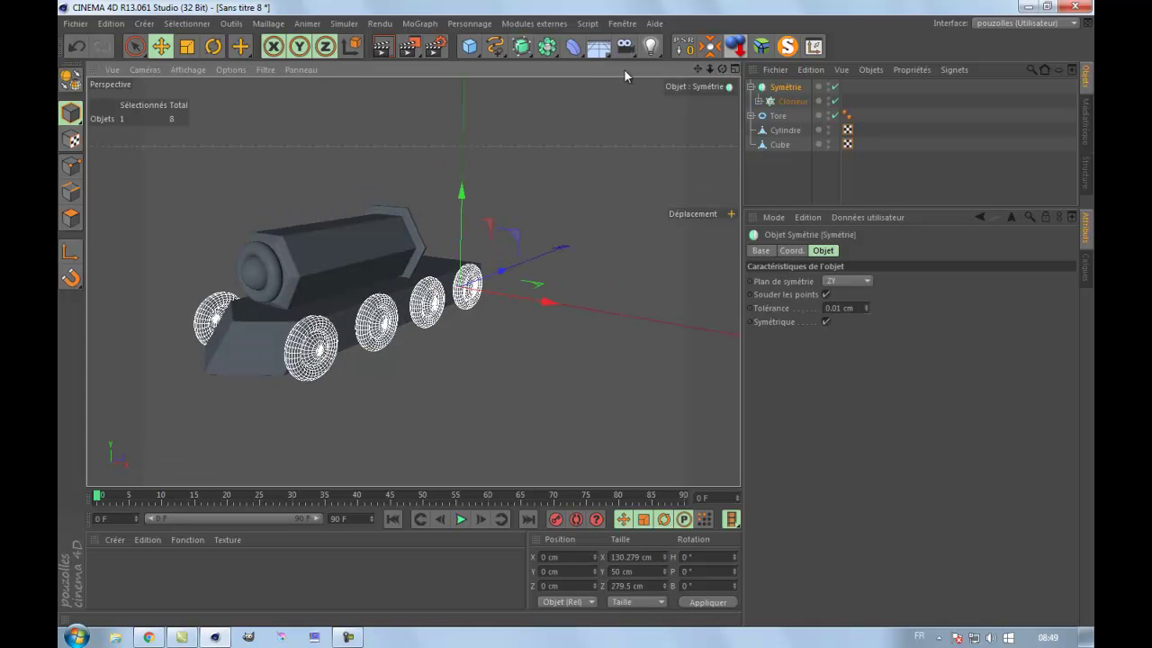
click(381, 51)
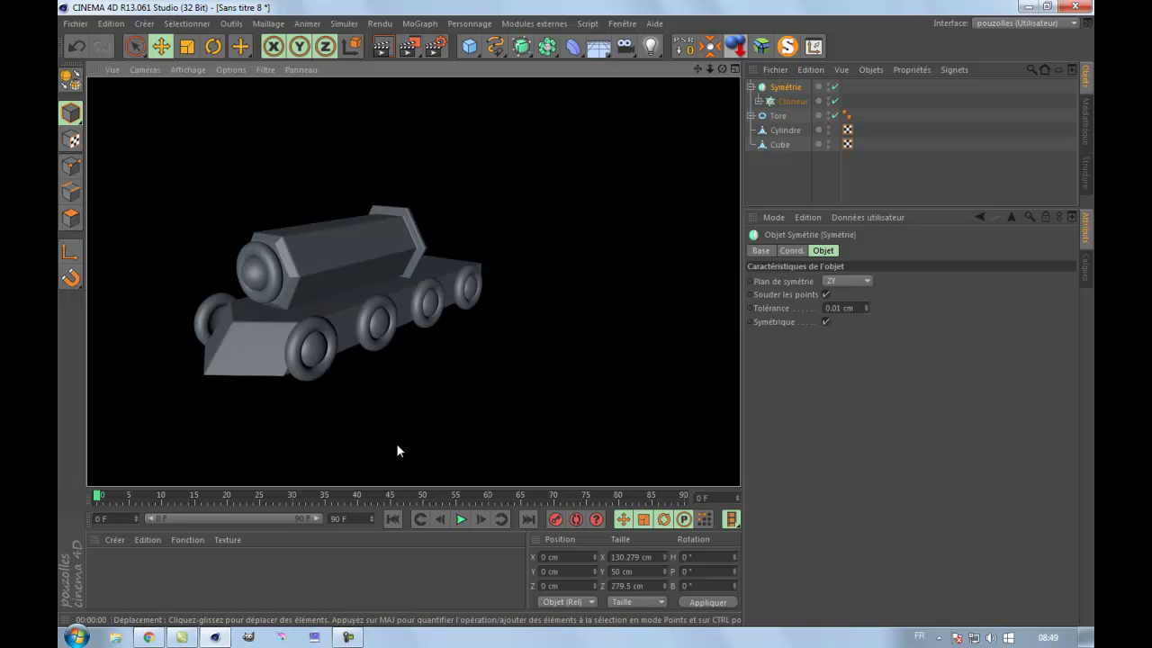
middle_click(398, 412)
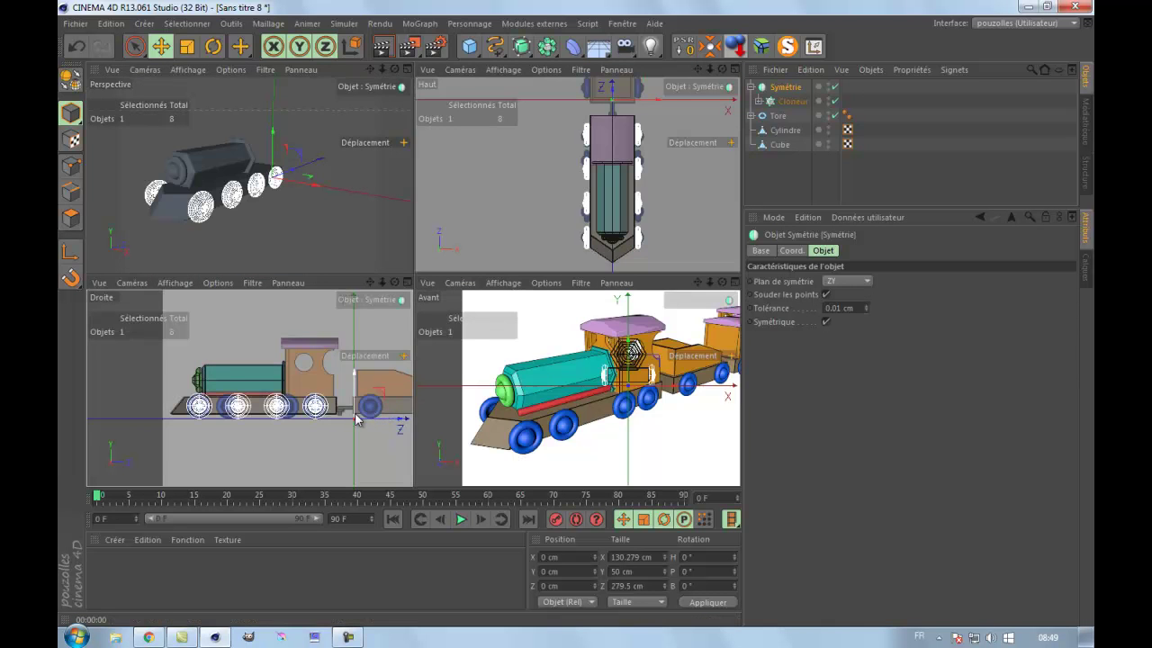
Step: Examine the wagons behind the locomotive in the side and front reference images, and inspect the deselected model in perspective
middle_click(357, 418)
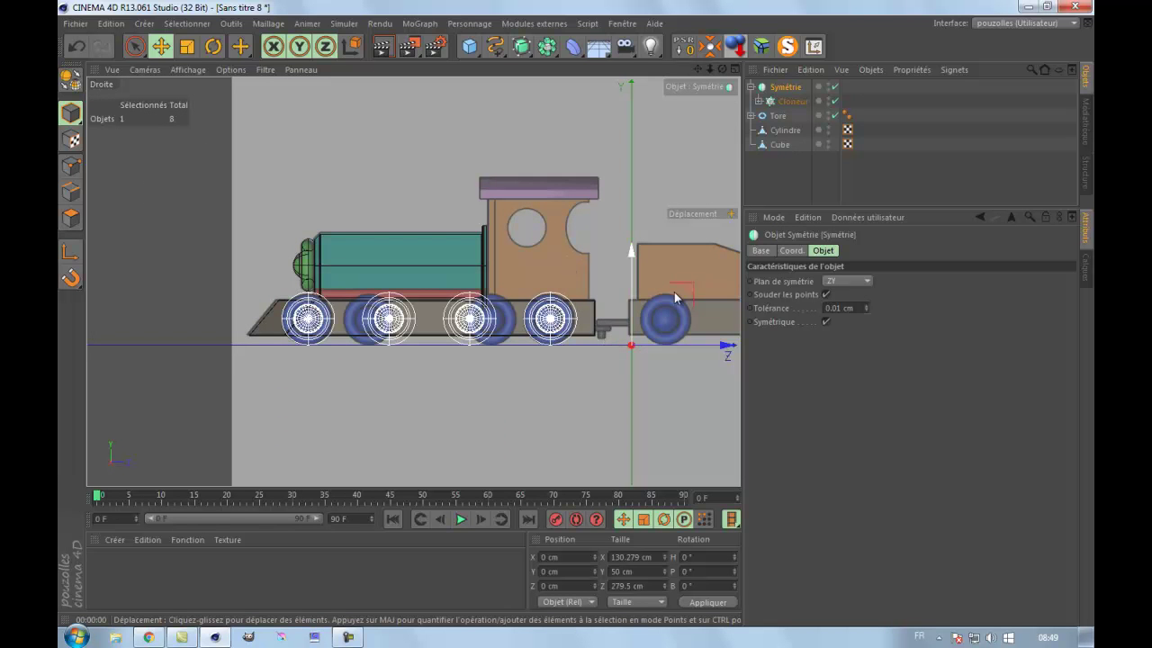
drag(697, 69, 570, 313)
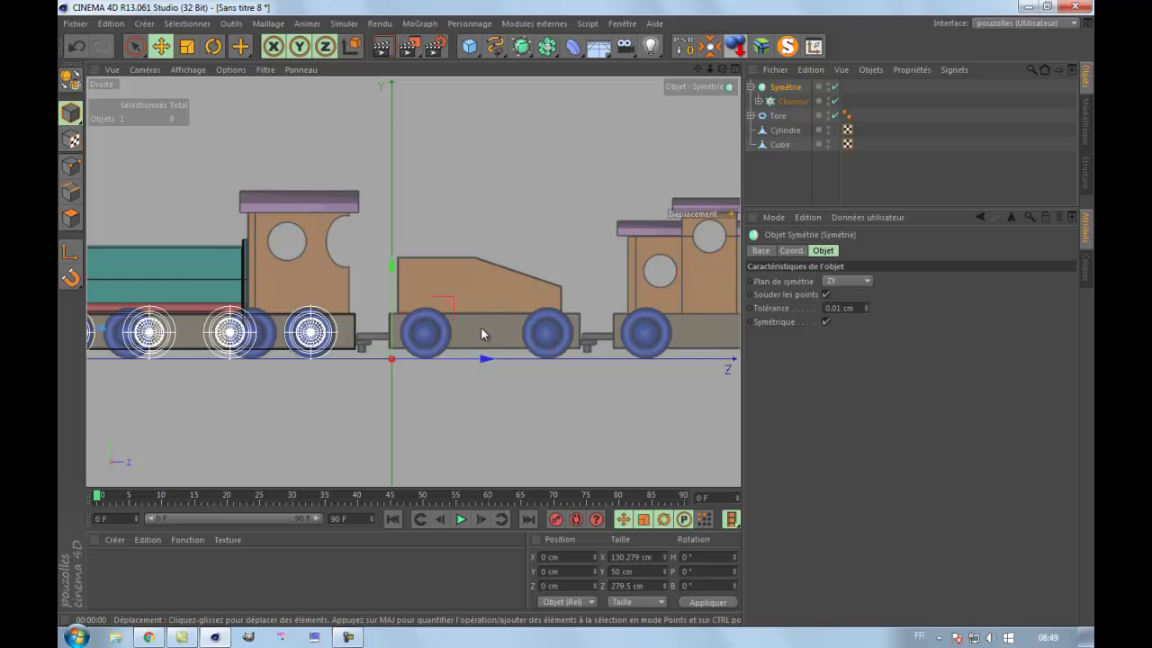
middle_click(392, 216)
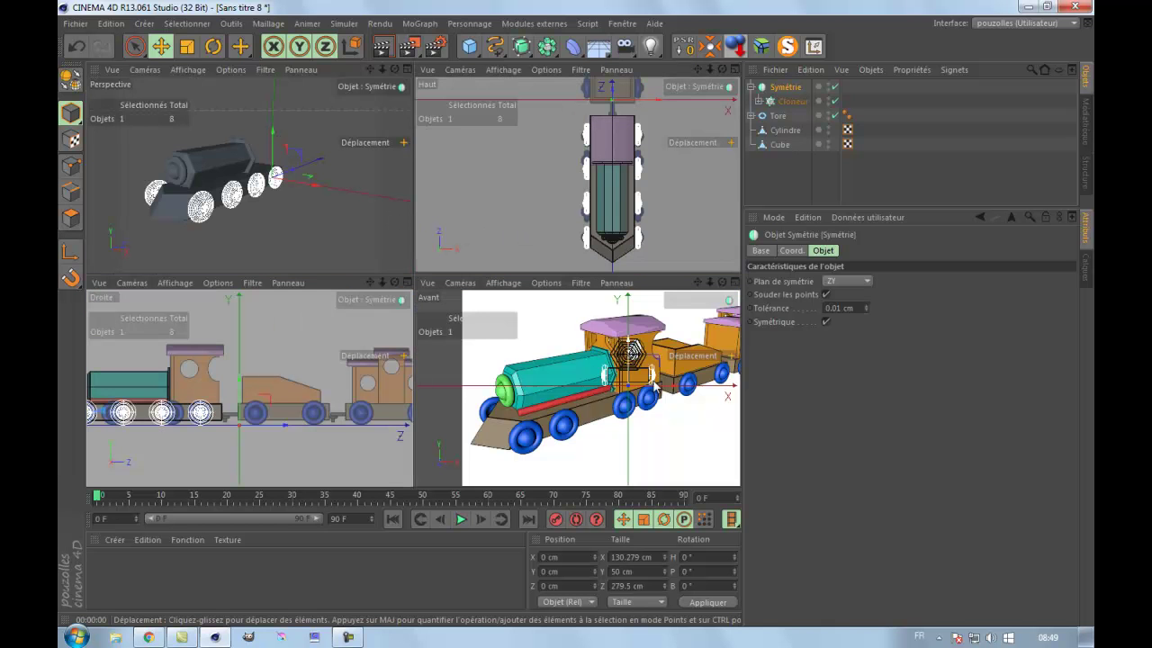
middle_click(650, 376)
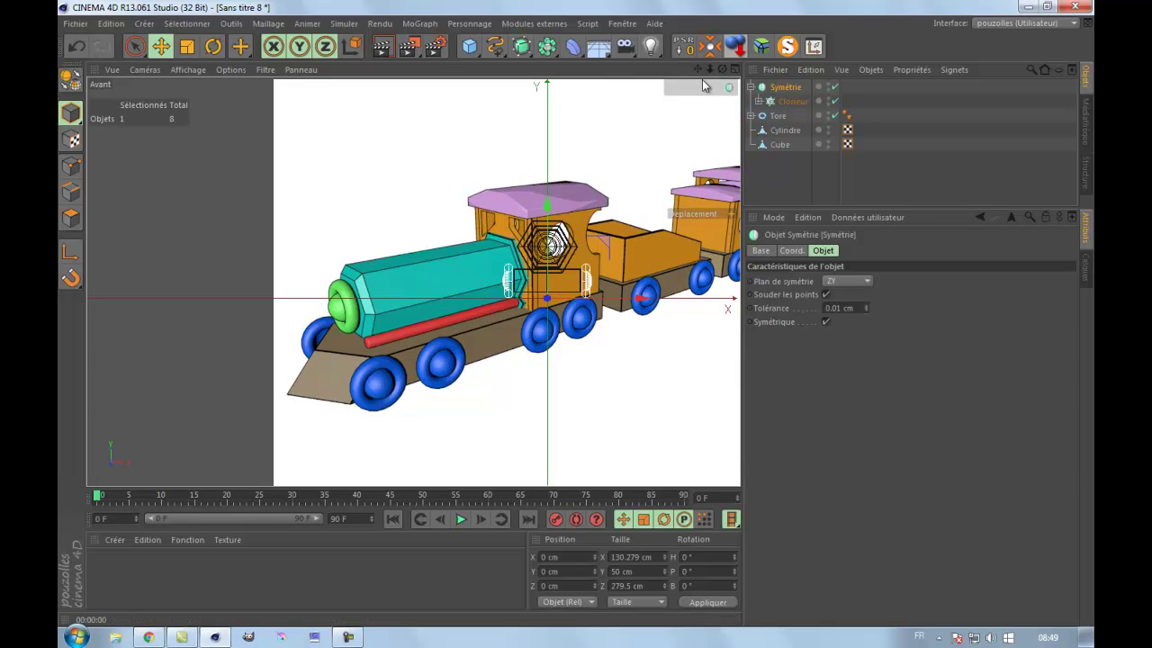
drag(698, 69, 515, 106)
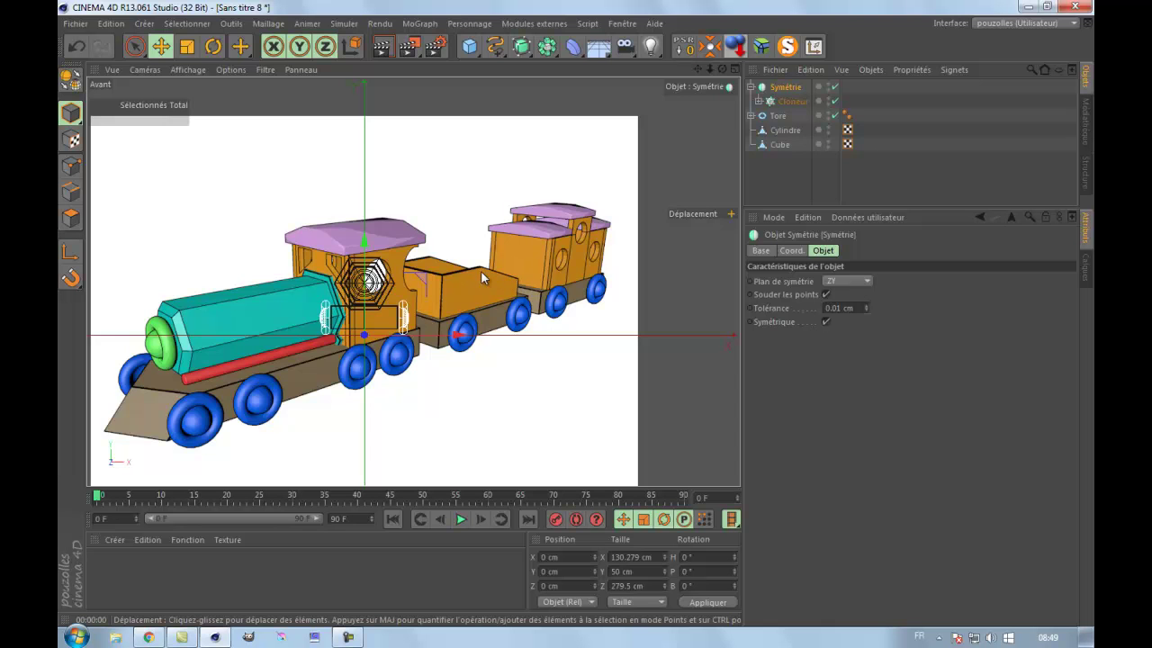
middle_click(258, 198)
middle_click(365, 215)
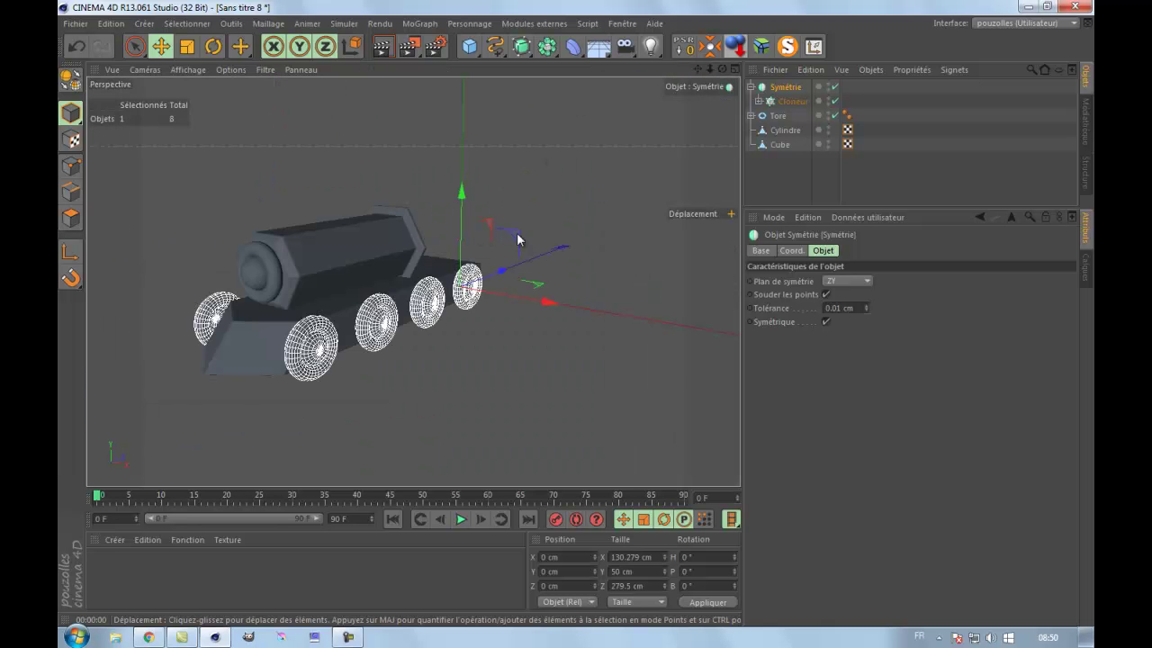
click(761, 180)
drag(722, 69, 578, 313)
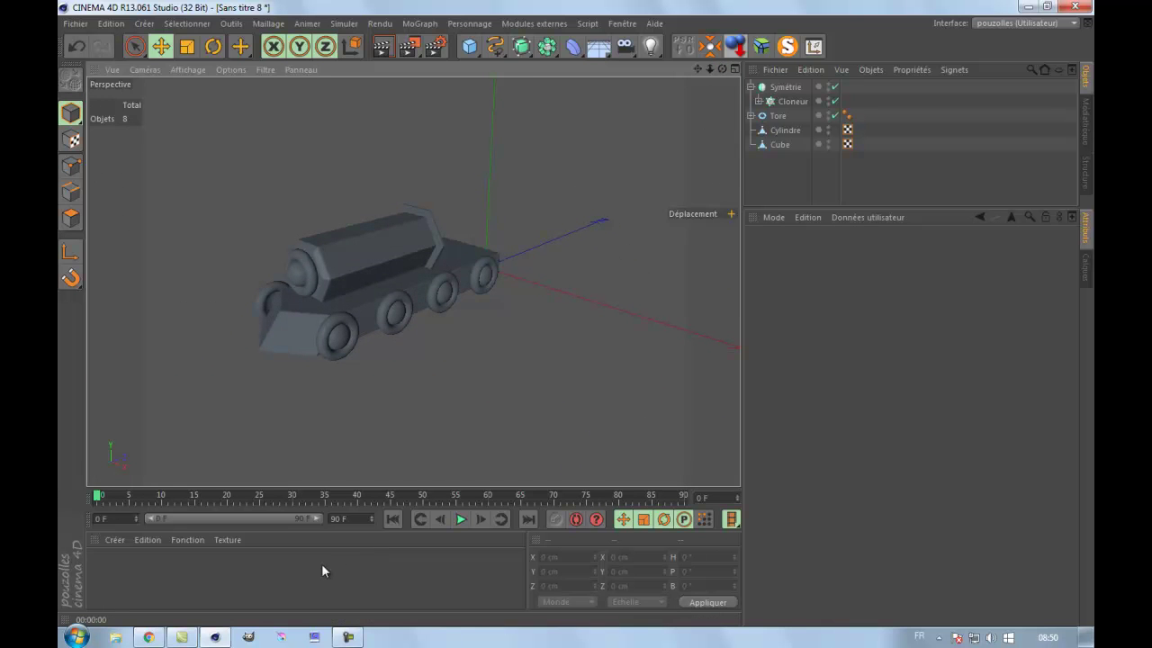
Step: In Windows Explorer, open deco poly.png from the tuto c4d folder in Documents to view the finished scene, and return to Cinema 4D
click(122, 638)
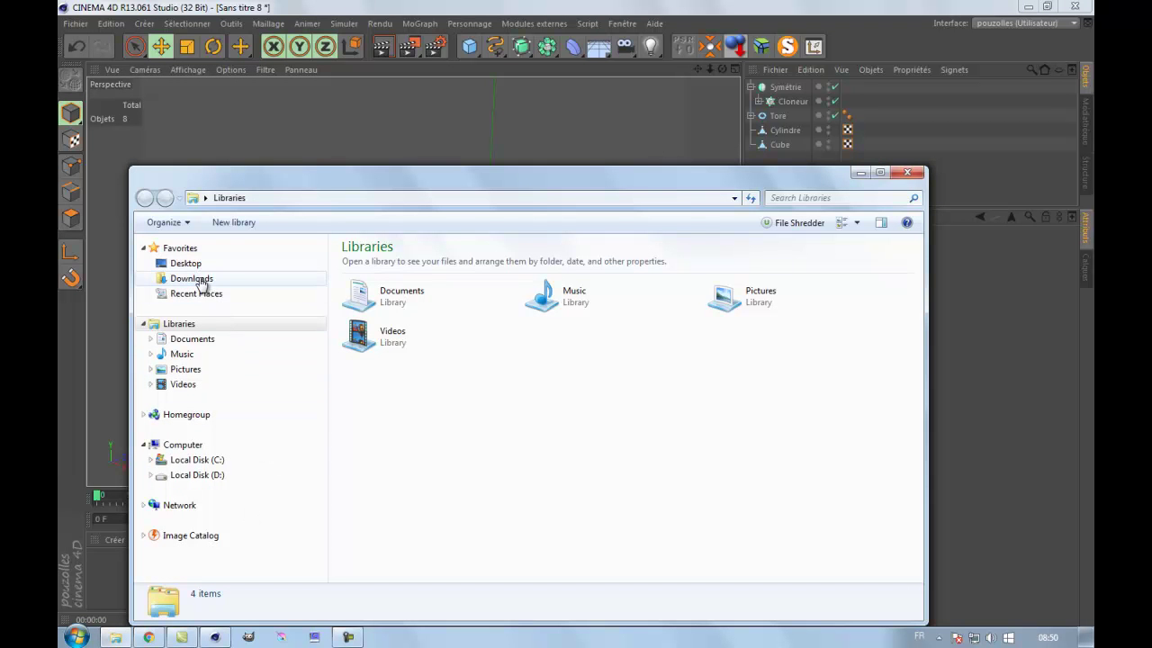
click(396, 295)
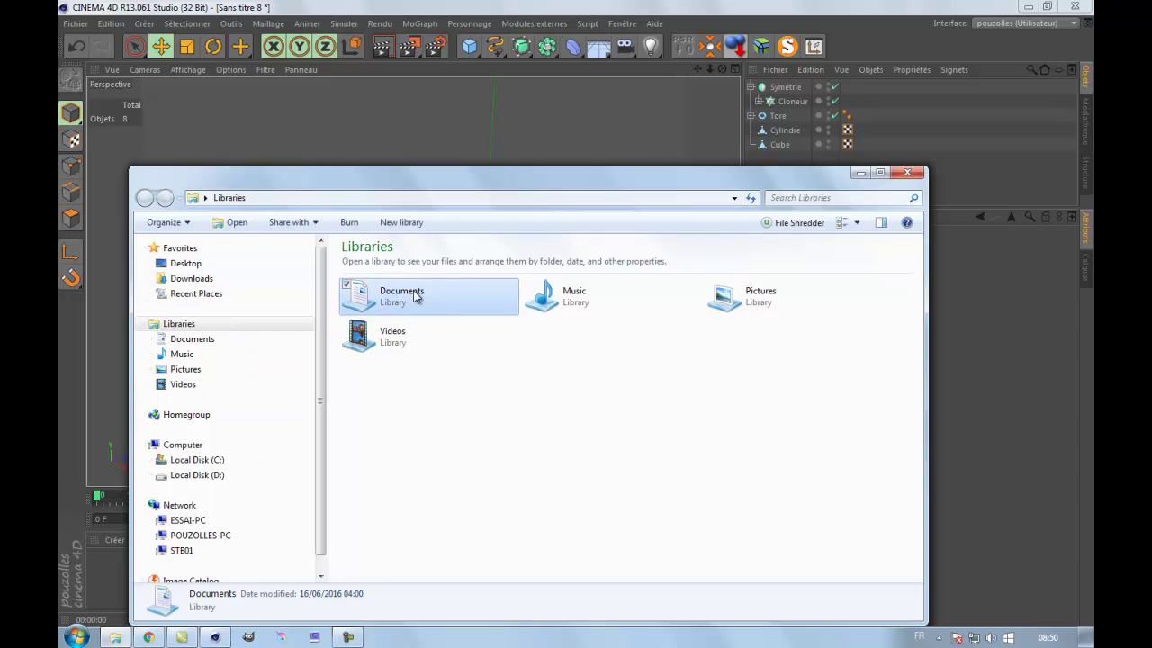
double_click(416, 296)
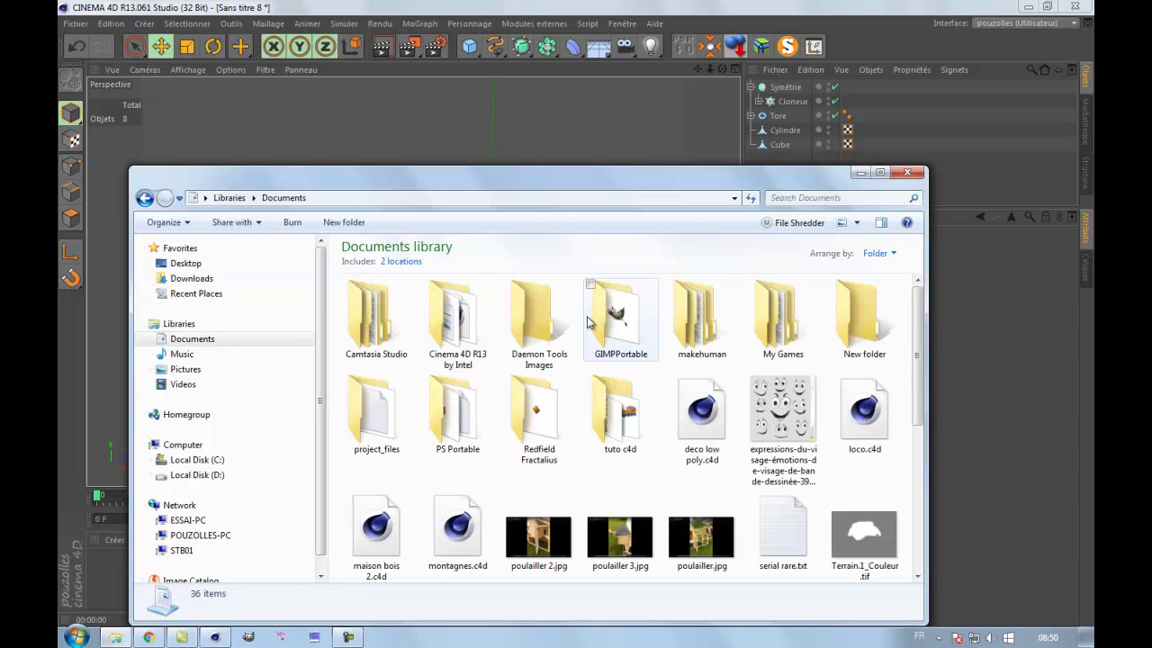
double_click(600, 429)
double_click(361, 329)
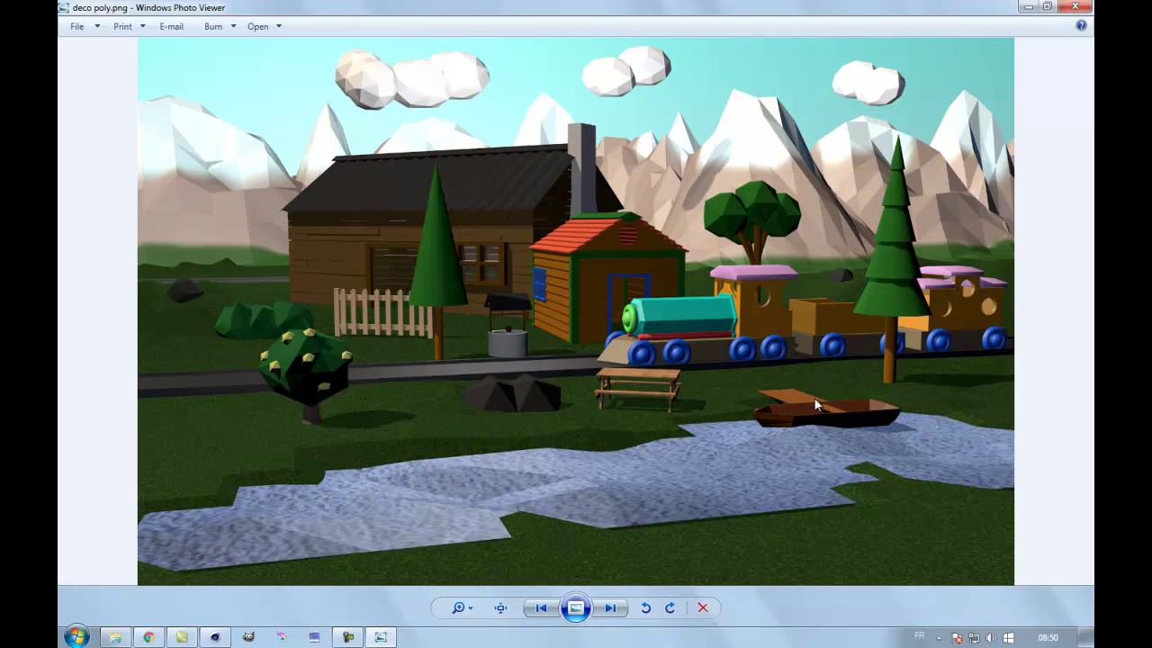
click(1035, 7)
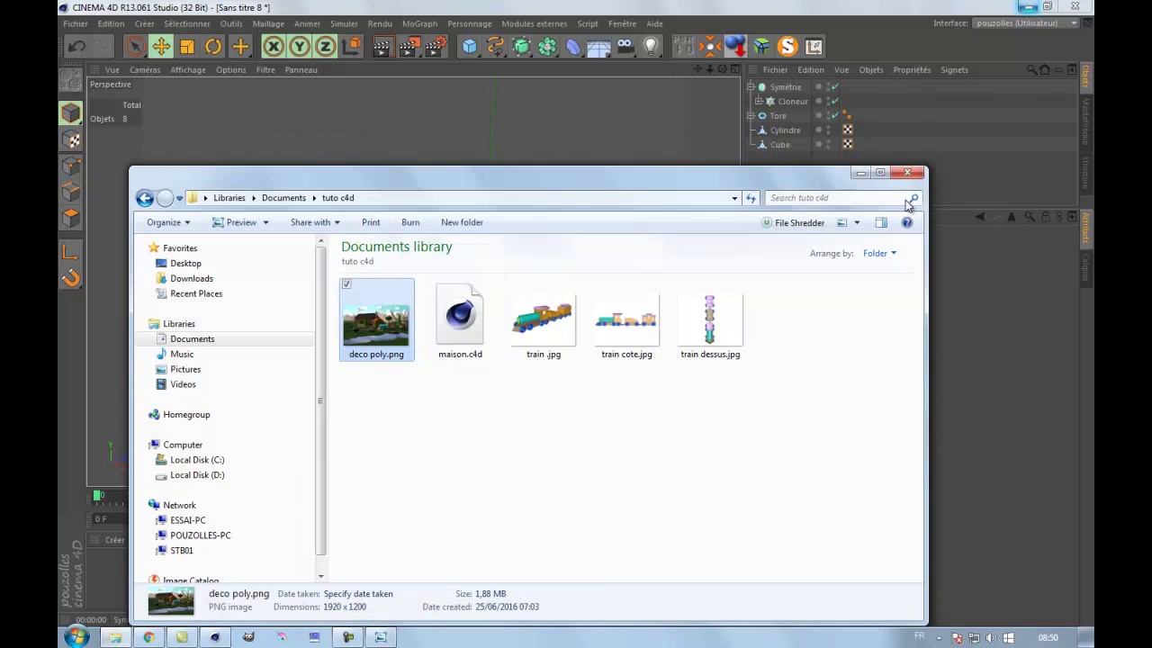
click(682, 133)
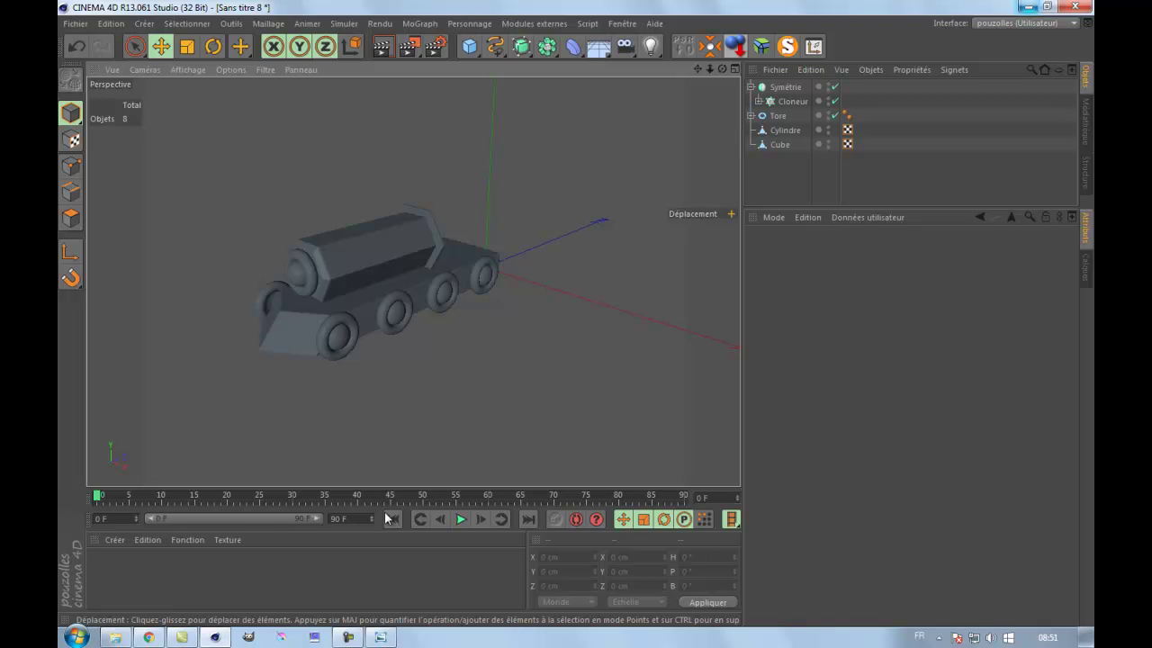
click(348, 637)
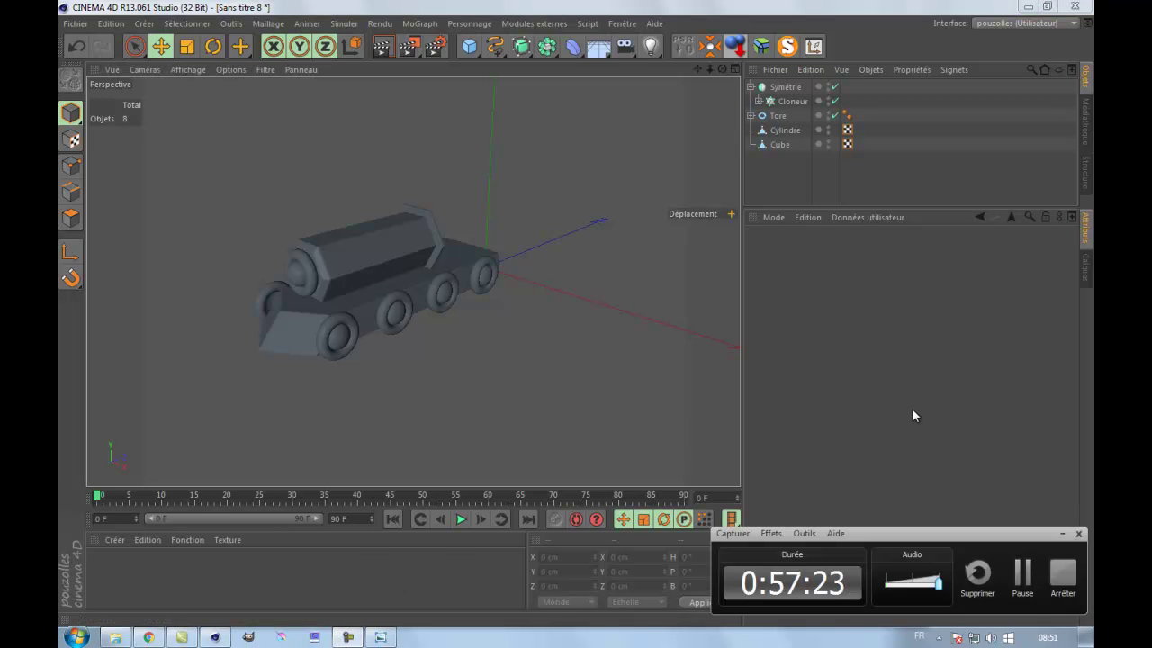